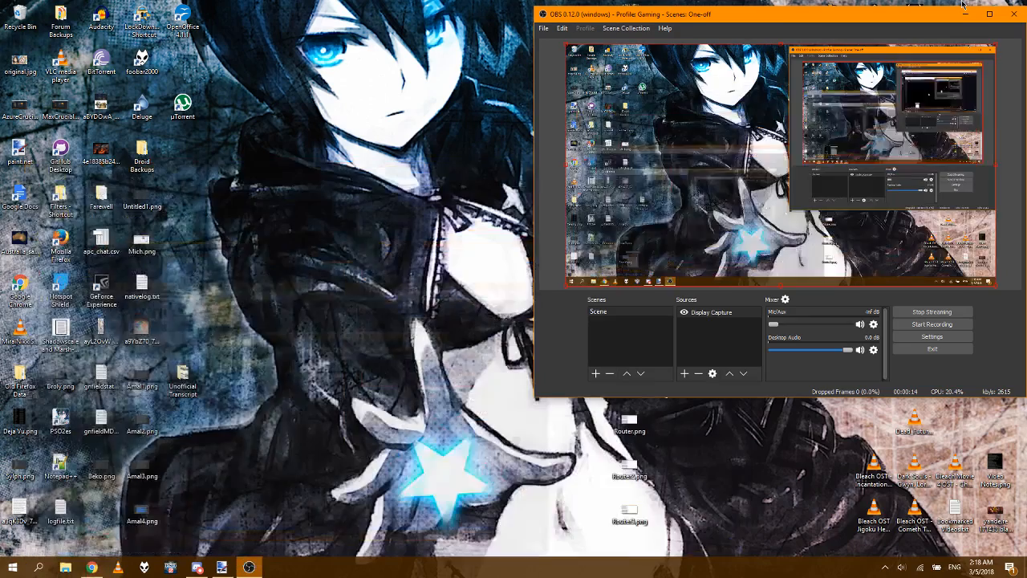
Step: Switch to the untitled circle image in paint.net
{"action": "left_click", "coordinate": [225, 568]}
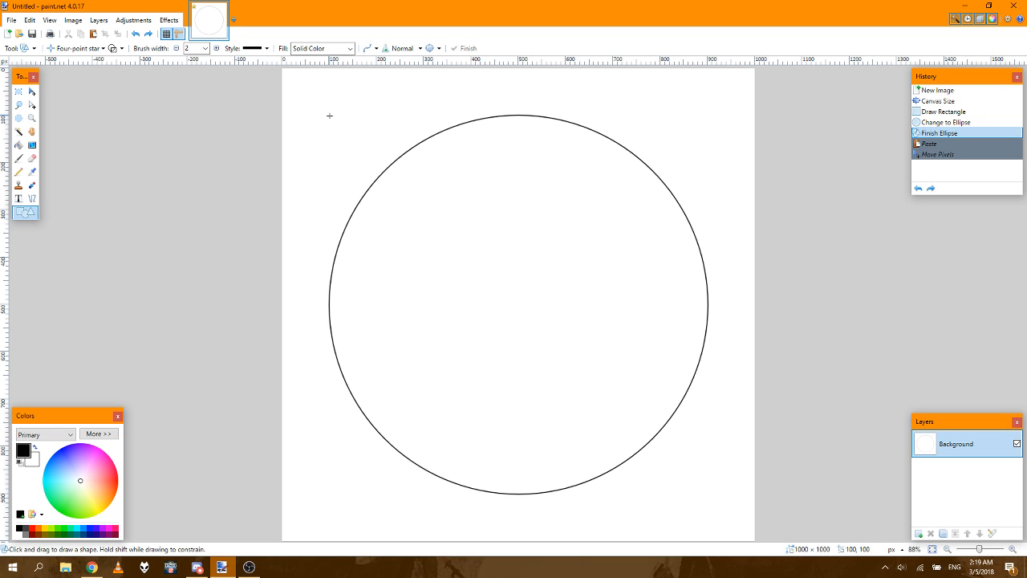
{"action": "mouse_move", "coordinate": [329, 116]}
{"action": "left_mouse_down"}
{"action": "mouse_move", "coordinate": [579, 309]}
{"action": "mouse_move", "coordinate": [717, 374]}
{"action": "mouse_move", "coordinate": [705, 410]}
{"action": "mouse_move", "coordinate": [707, 495]}
{"action": "left_mouse_up"}
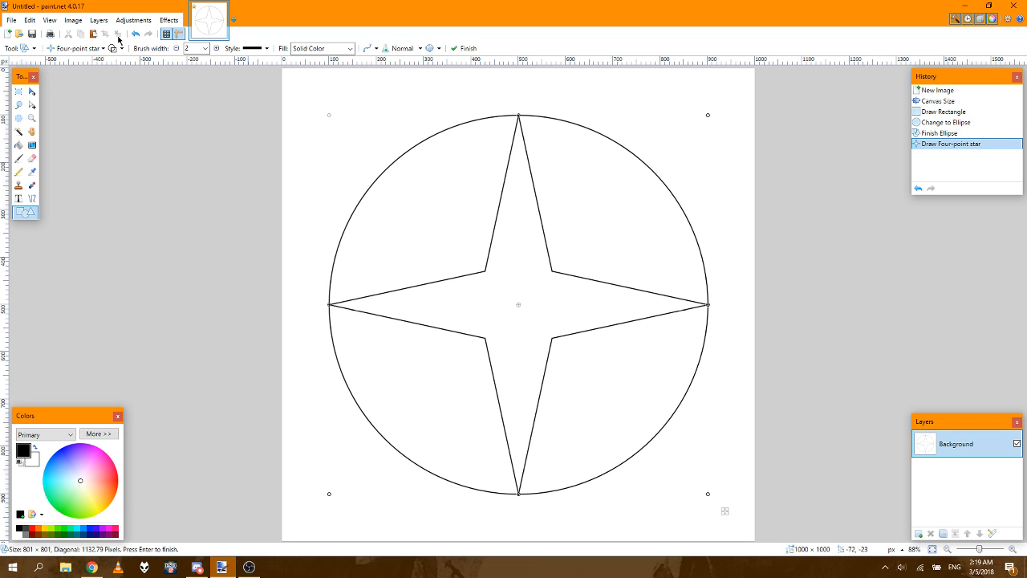
{"action": "left_click", "coordinate": [77, 21]}
{"action": "mouse_move", "coordinate": [100, 24]}
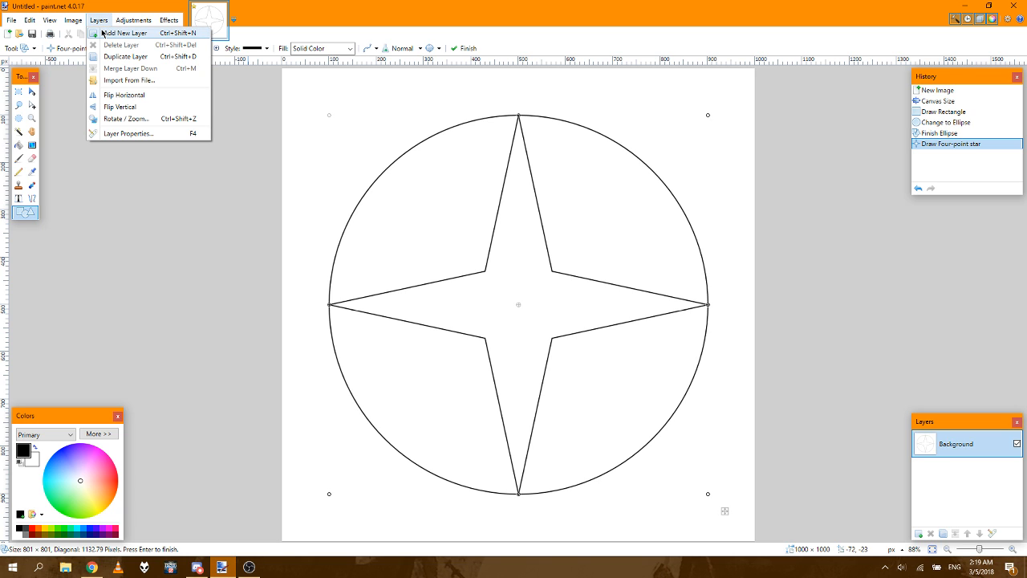
{"action": "left_click", "coordinate": [103, 32]}
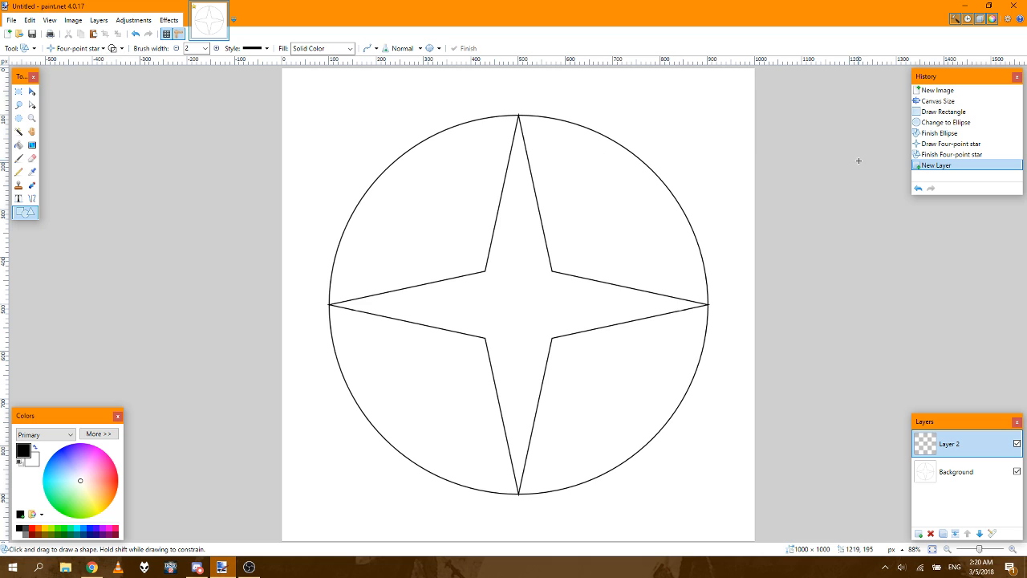
{"action": "left_click", "coordinate": [941, 133]}
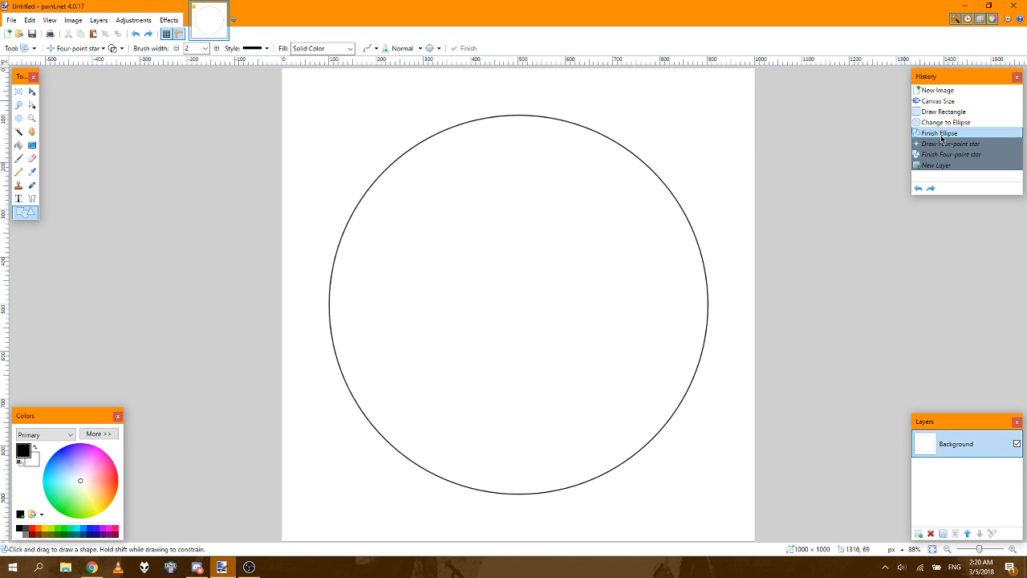
Step: Add a new layer and draw a four-point star outline about 801 × 801 px on it, with its points touching the circle
{"action": "left_click", "coordinate": [99, 20]}
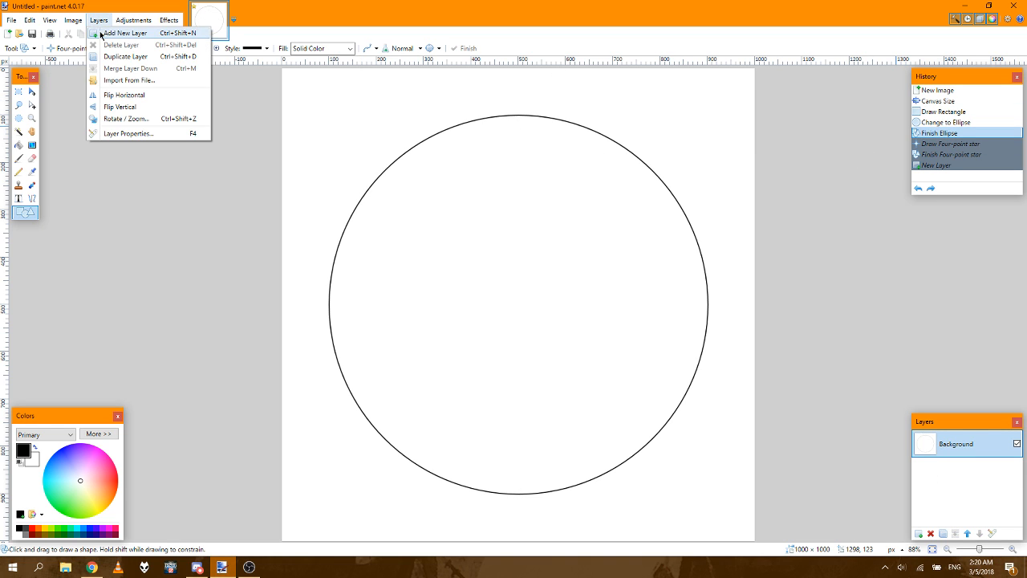
{"action": "left_click", "coordinate": [103, 33]}
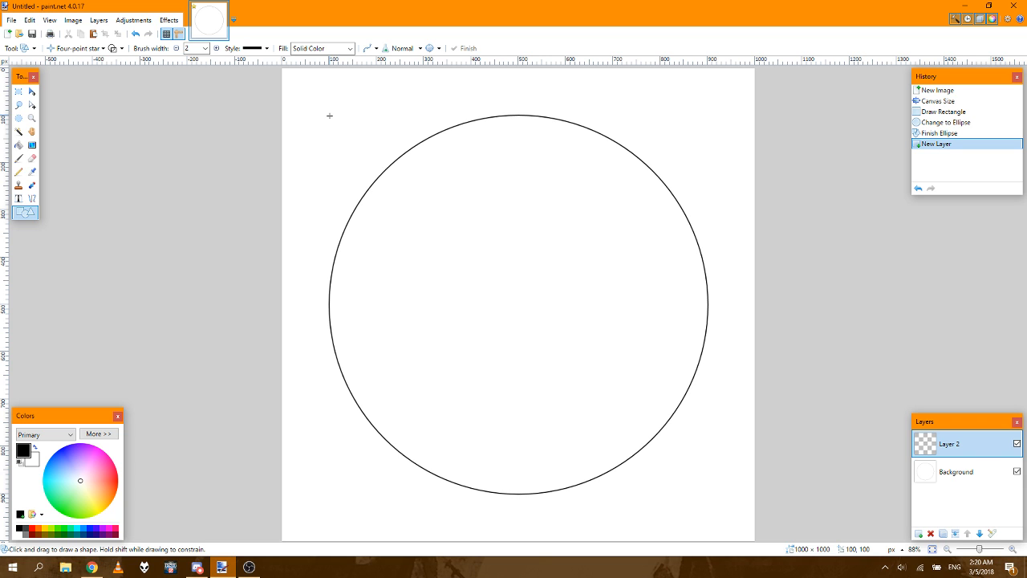
{"action": "mouse_move", "coordinate": [329, 116]}
{"action": "left_mouse_down"}
{"action": "mouse_move", "coordinate": [538, 274]}
{"action": "mouse_move", "coordinate": [693, 424]}
{"action": "mouse_move", "coordinate": [718, 474]}
{"action": "mouse_move", "coordinate": [707, 504]}
{"action": "mouse_move", "coordinate": [708, 494]}
{"action": "left_mouse_up"}
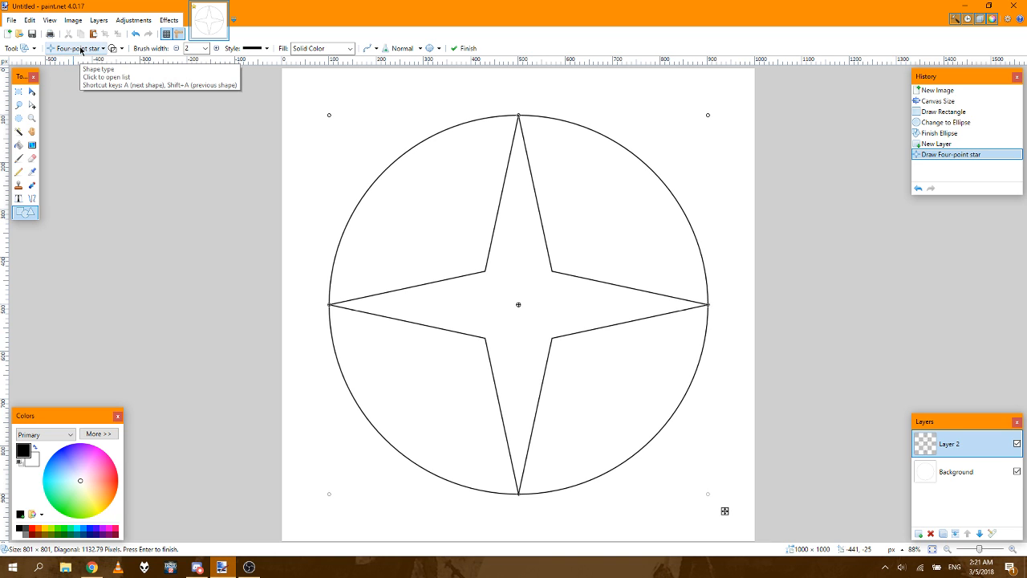
Step: Finish the star, add another layer above it, and choose Triangle as the shape type
{"action": "left_click", "coordinate": [98, 22]}
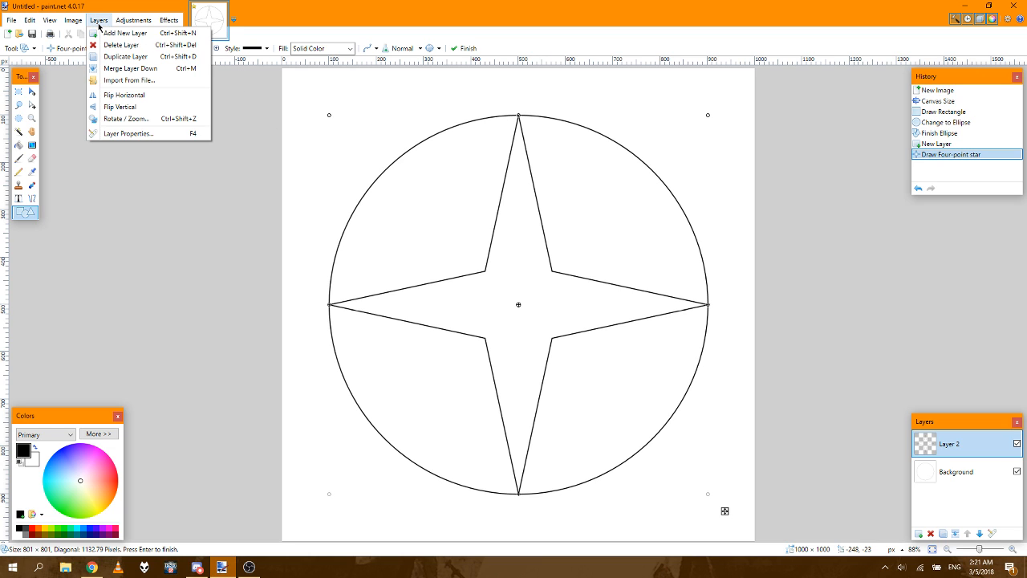
{"action": "left_click", "coordinate": [107, 33]}
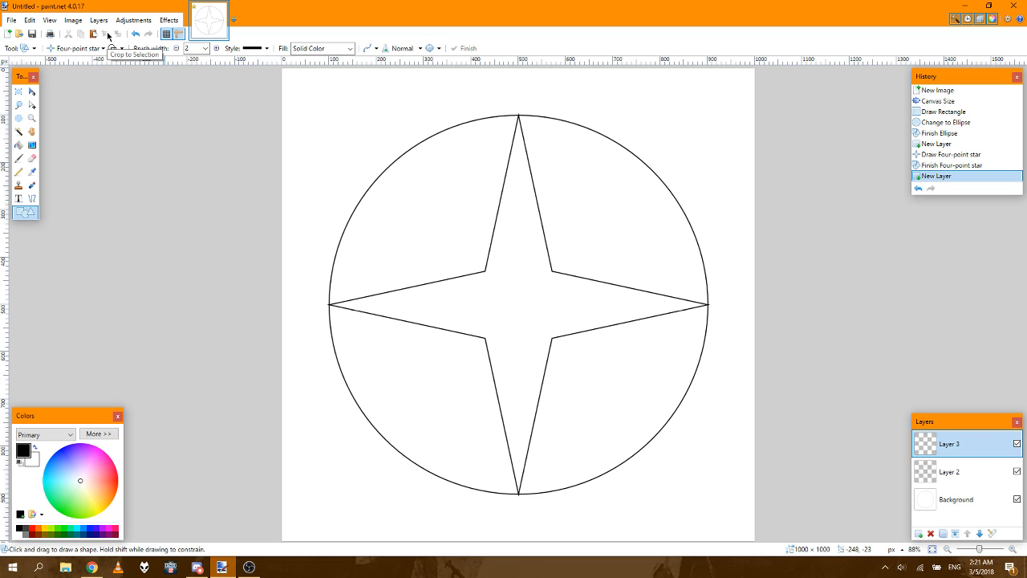
{"action": "left_click", "coordinate": [78, 48]}
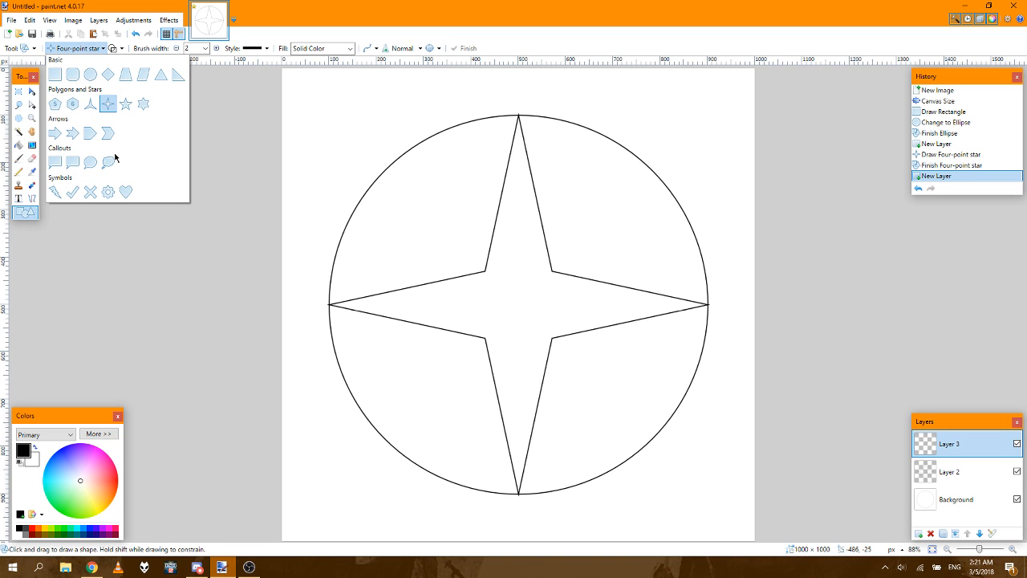
{"action": "left_click", "coordinate": [161, 75]}
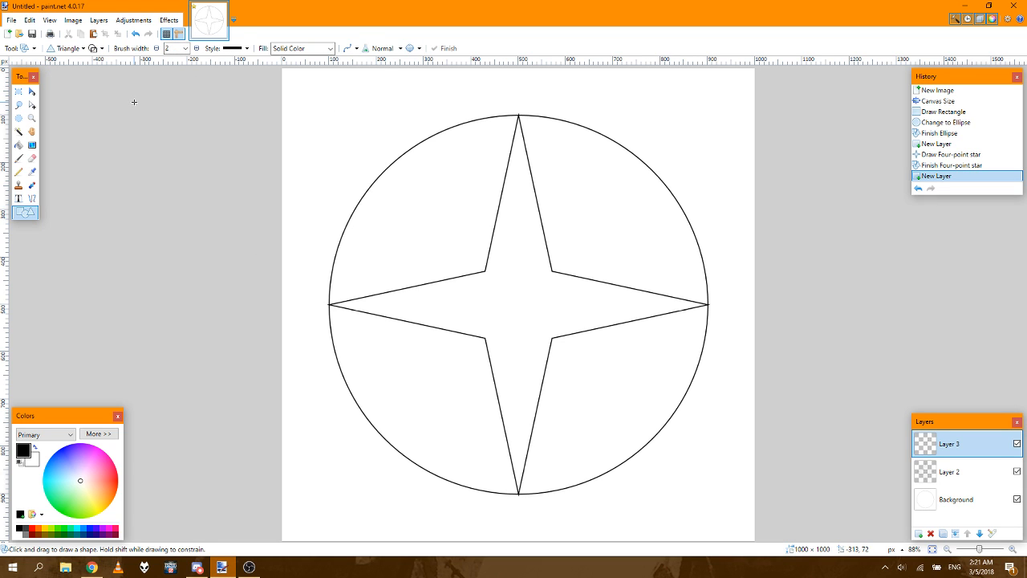
{"action": "left_click", "coordinate": [77, 49]}
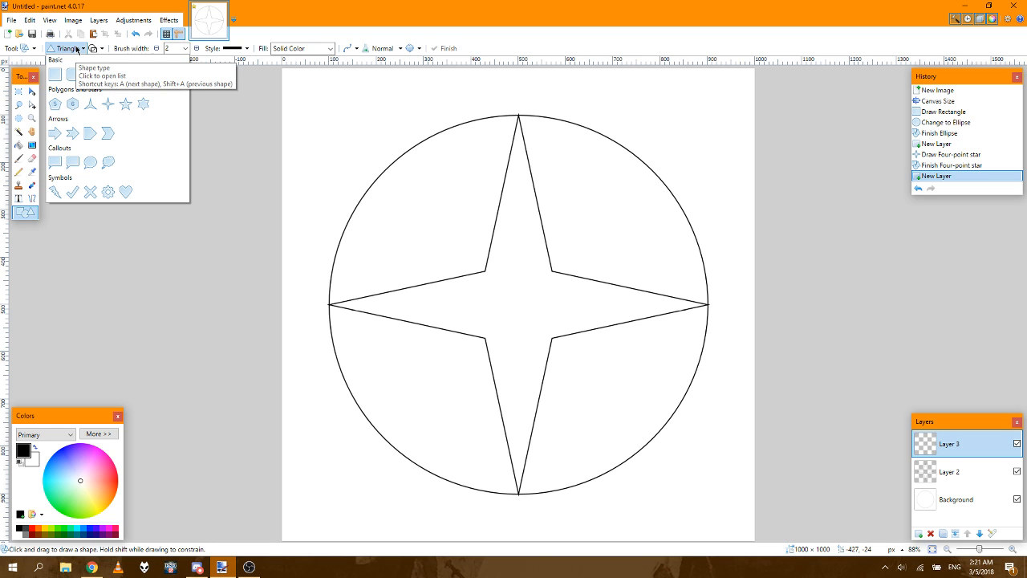
{"action": "left_click", "coordinate": [92, 50]}
{"action": "left_click", "coordinate": [92, 49]}
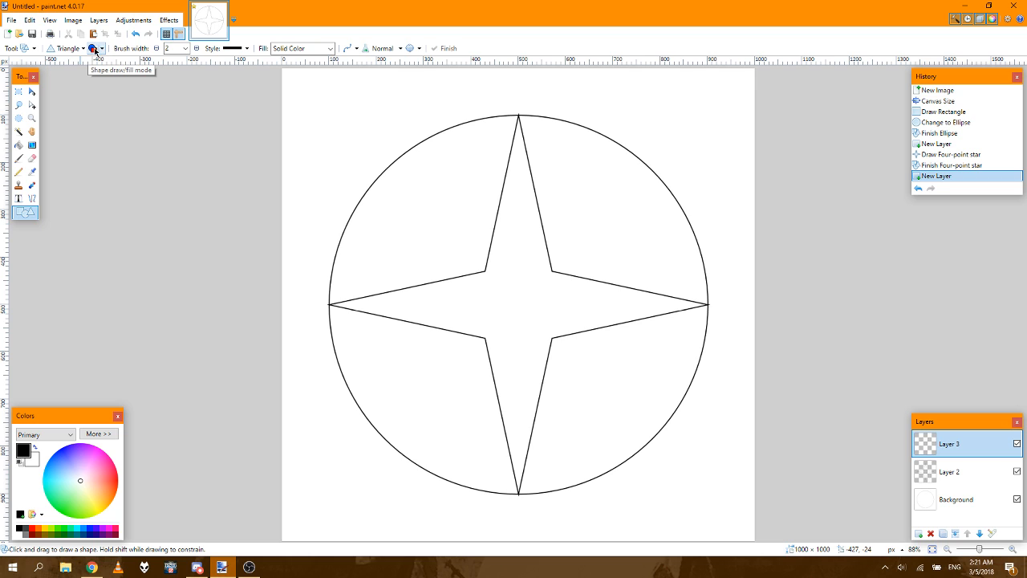
{"action": "left_click", "coordinate": [94, 50]}
{"action": "left_click", "coordinate": [102, 49]}
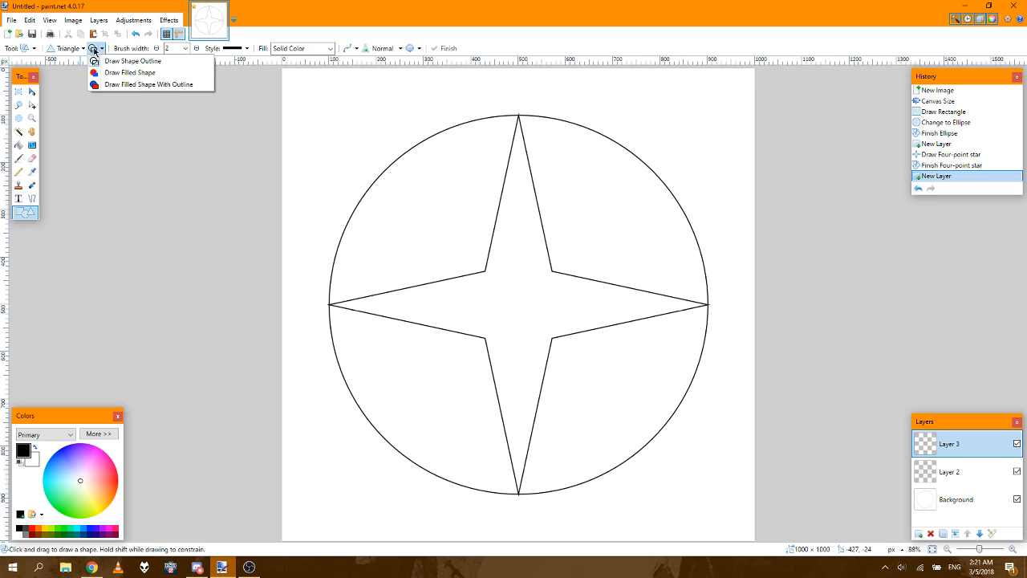
{"action": "left_click", "coordinate": [79, 49]}
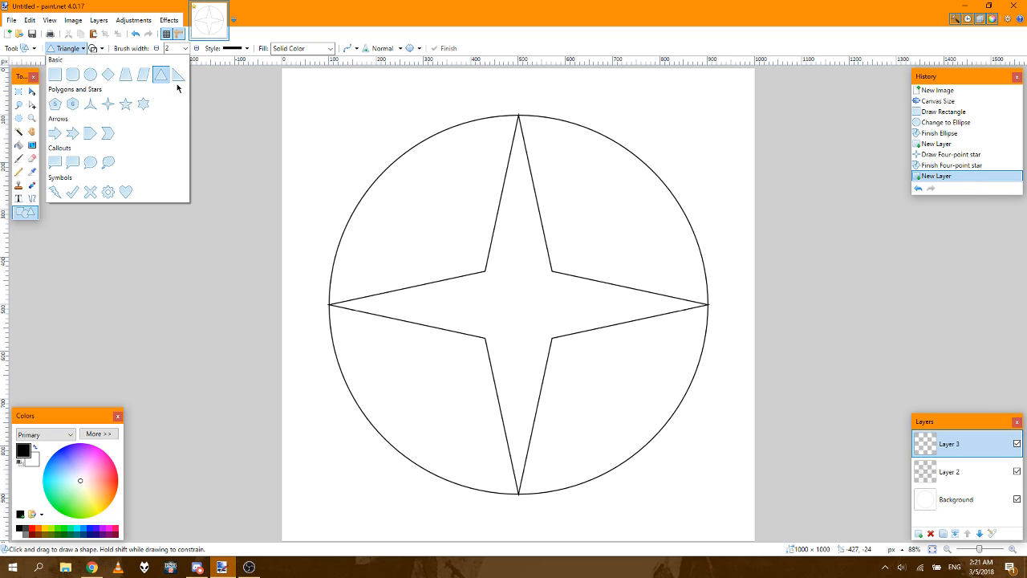
{"action": "left_click", "coordinate": [333, 108]}
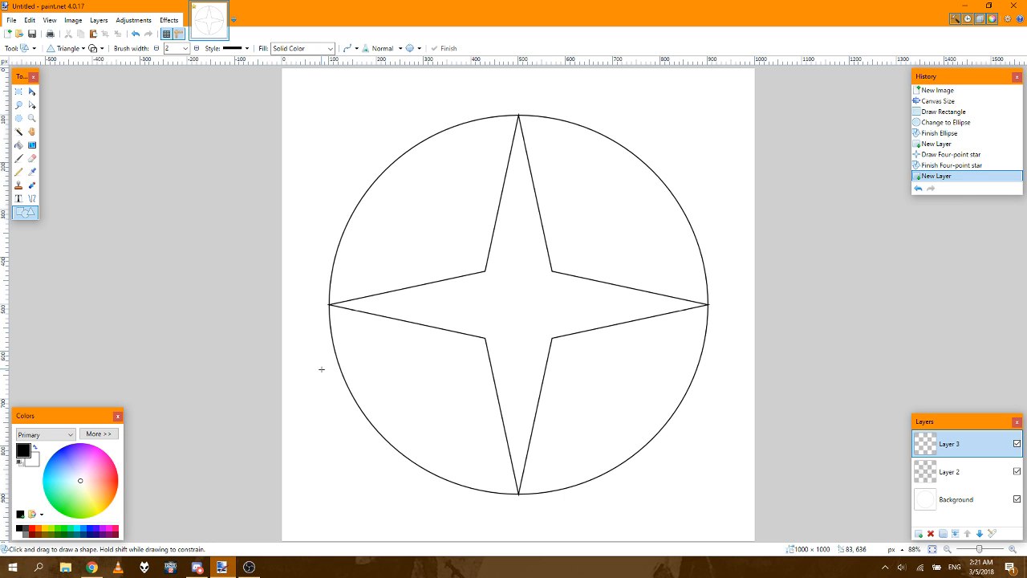
{"action": "left_click", "coordinate": [202, 570]}
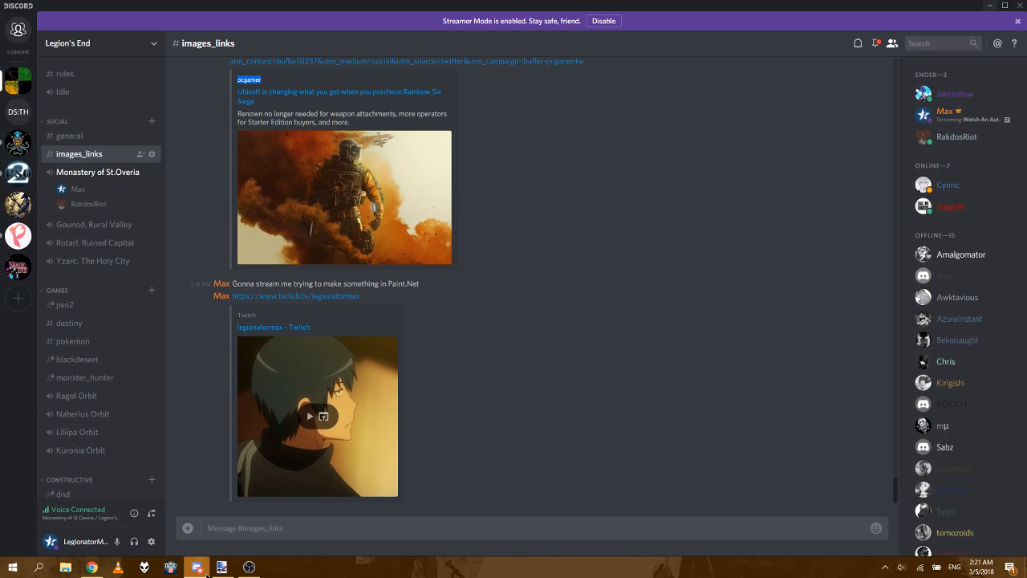
{"action": "left_click", "coordinate": [206, 571]}
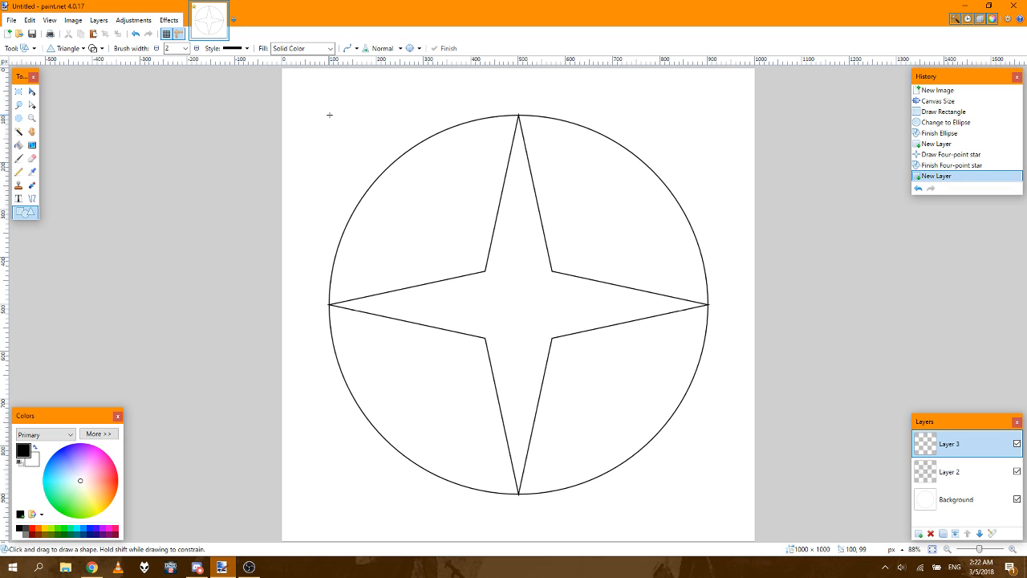
Step: Draw a triangle outline about 801 × 801 px on the top layer, with its apex and base touching the circle
{"action": "mouse_move", "coordinate": [329, 116]}
{"action": "left_mouse_down"}
{"action": "mouse_move", "coordinate": [443, 189]}
{"action": "mouse_move", "coordinate": [639, 361]}
{"action": "mouse_move", "coordinate": [708, 405]}
{"action": "mouse_move", "coordinate": [708, 493]}
{"action": "left_mouse_up"}
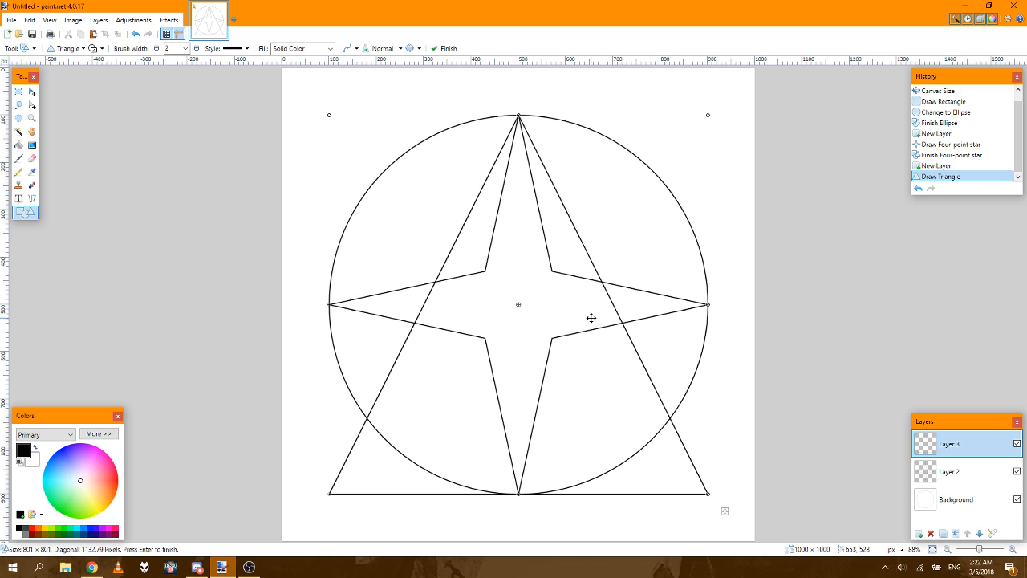
{"action": "mouse_move", "coordinate": [198, 572]}
{"action": "left_click_drag", "start_coordinate": [518, 495], "coordinate": [546, 493]}
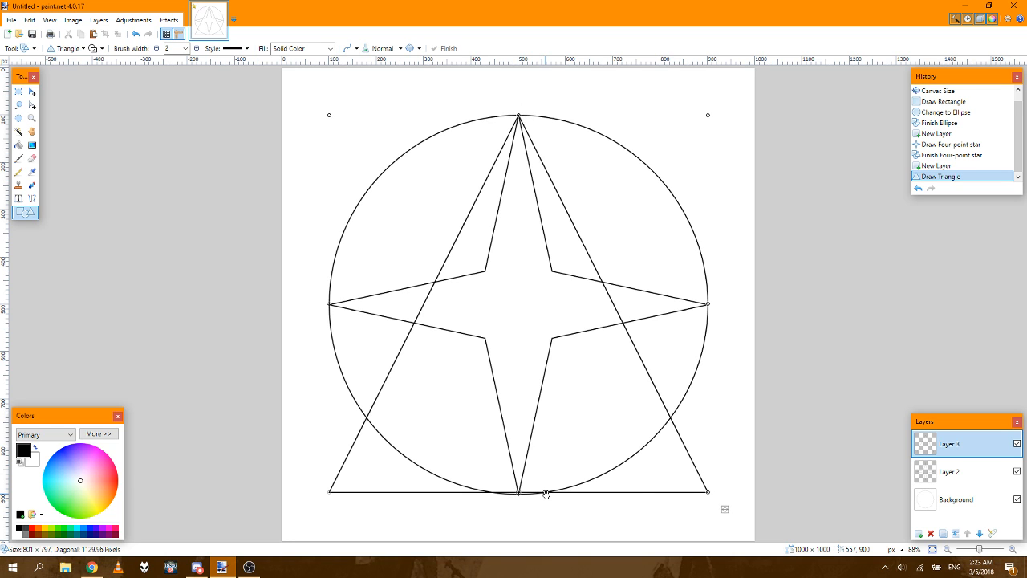
{"action": "left_click_drag", "start_coordinate": [545, 494], "coordinate": [546, 383]}
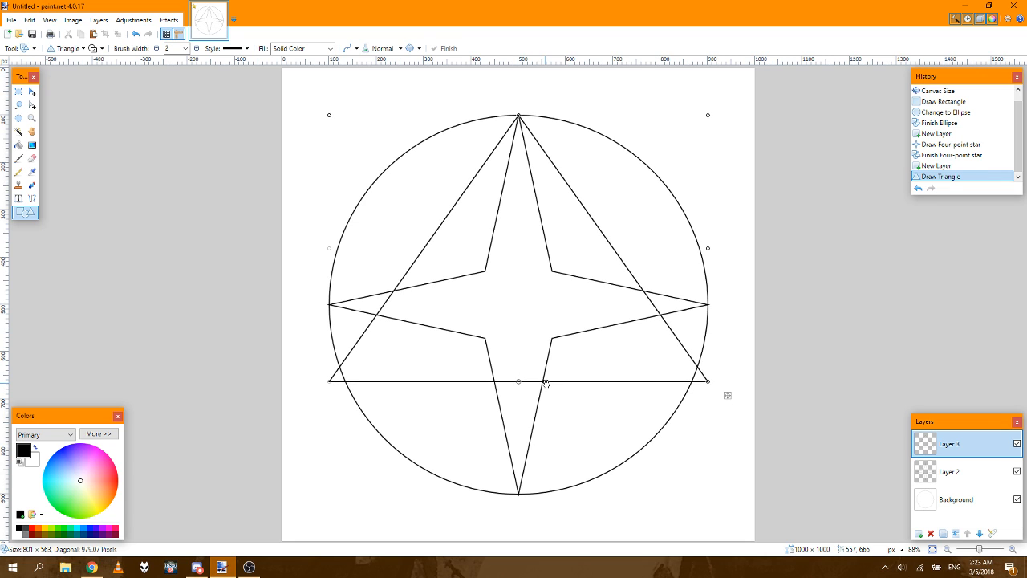
{"action": "left_click_drag", "start_coordinate": [545, 383], "coordinate": [545, 494]}
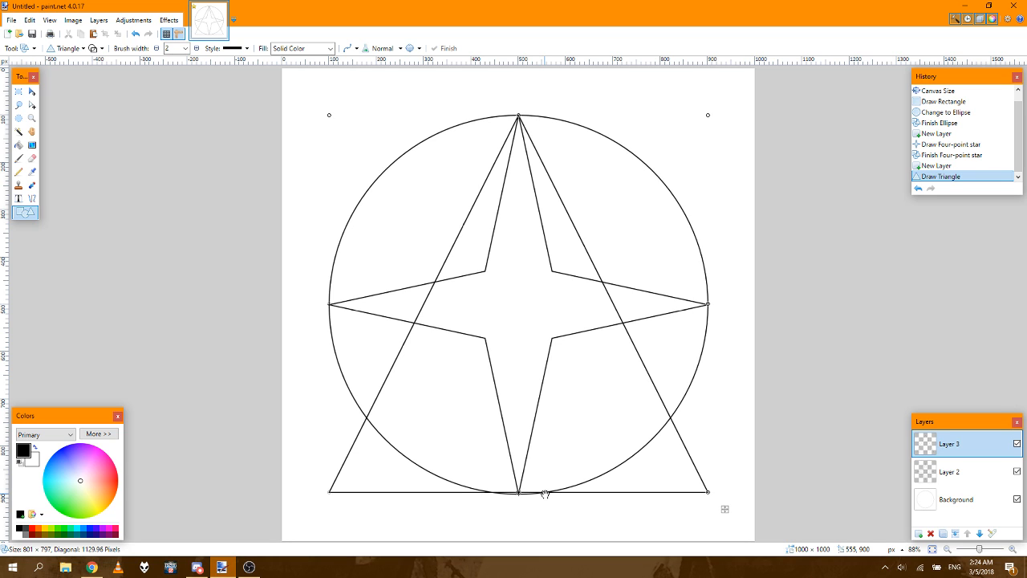
{"action": "left_click_drag", "start_coordinate": [545, 495], "coordinate": [544, 494]}
{"action": "left_click_drag", "start_coordinate": [545, 493], "coordinate": [544, 493]}
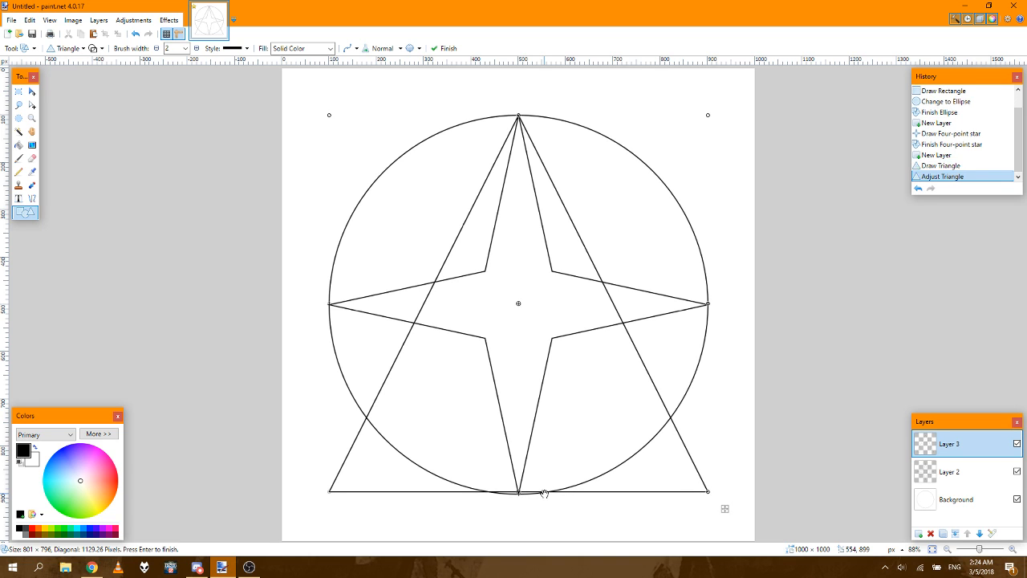
{"action": "left_click", "coordinate": [970, 167]}
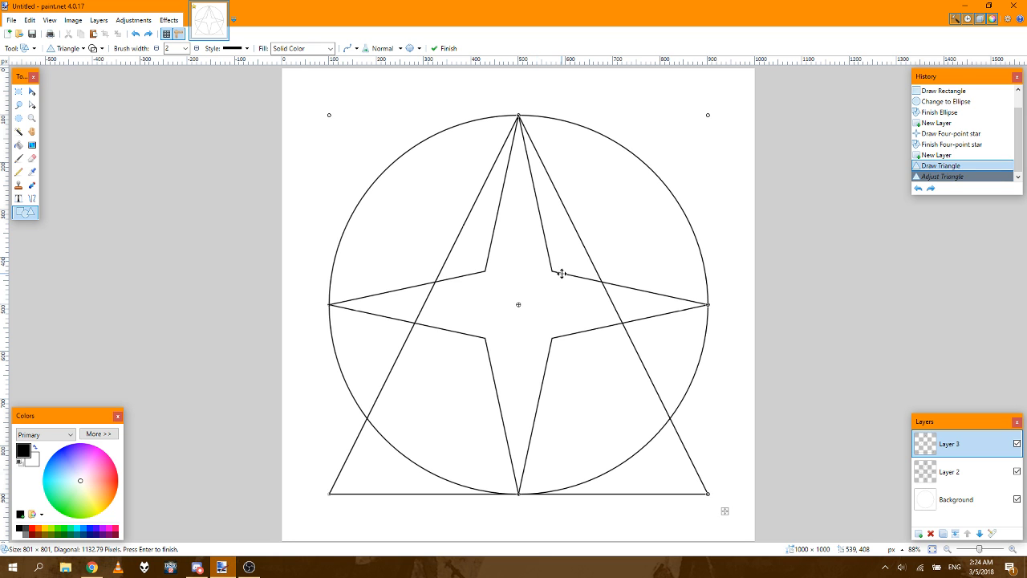
Step: Hide the star layer and the background so only the triangle shows, and activate the Line/Curve tool
{"action": "left_click", "coordinate": [1017, 473]}
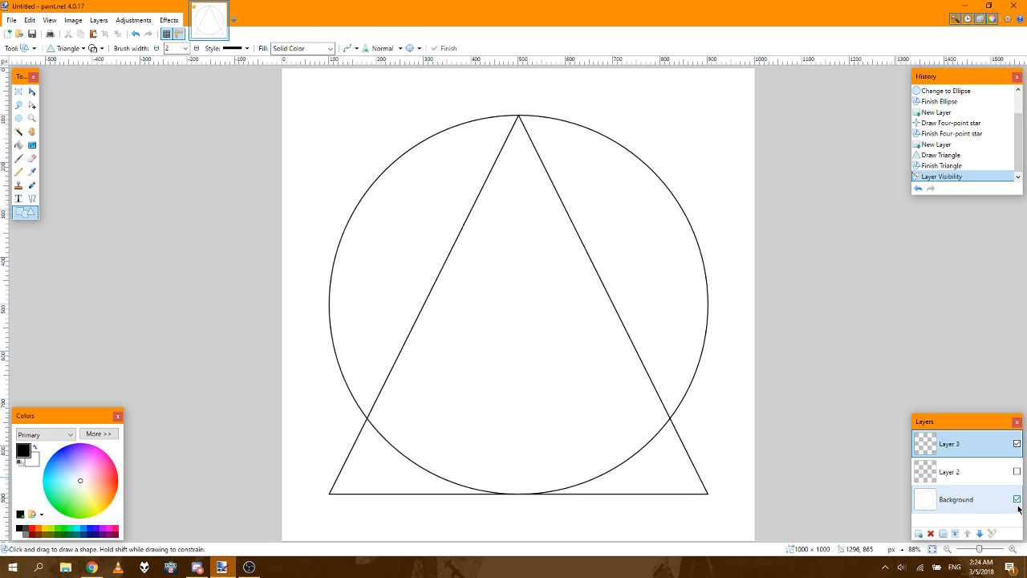
{"action": "left_click", "coordinate": [1016, 500]}
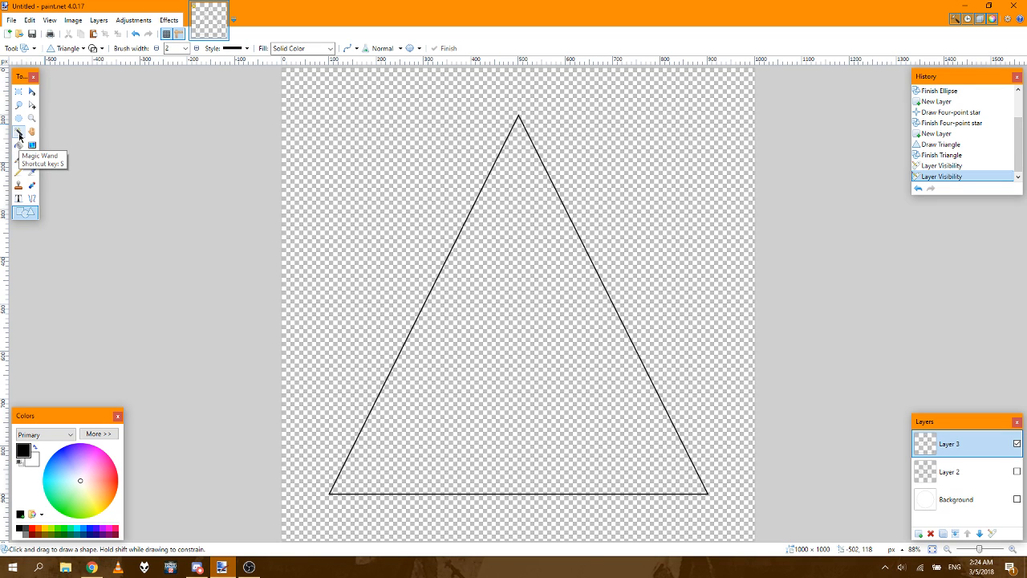
{"action": "left_click", "coordinate": [32, 199]}
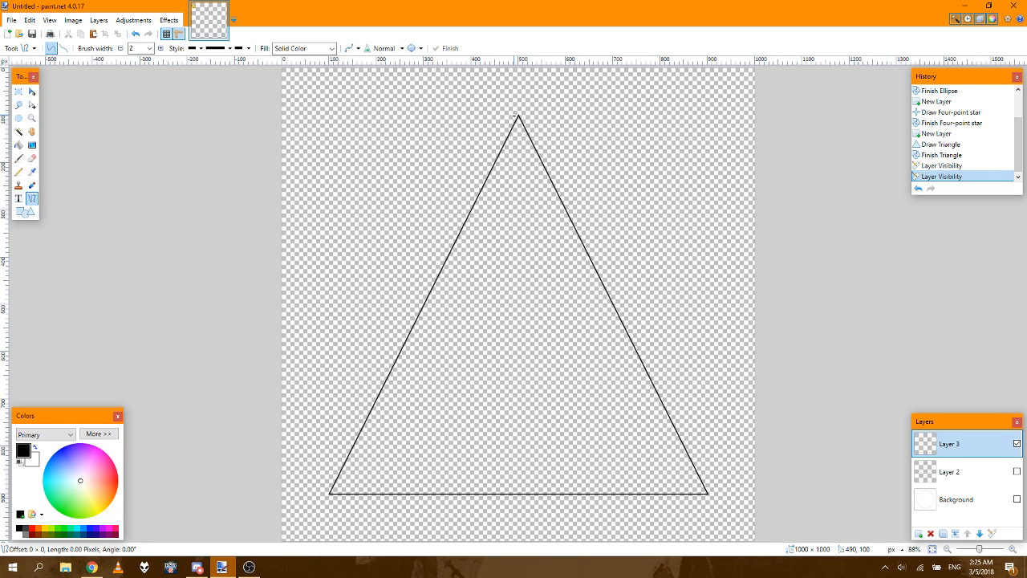
{"action": "left_click_drag", "start_coordinate": [515, 115], "coordinate": [317, 494]}
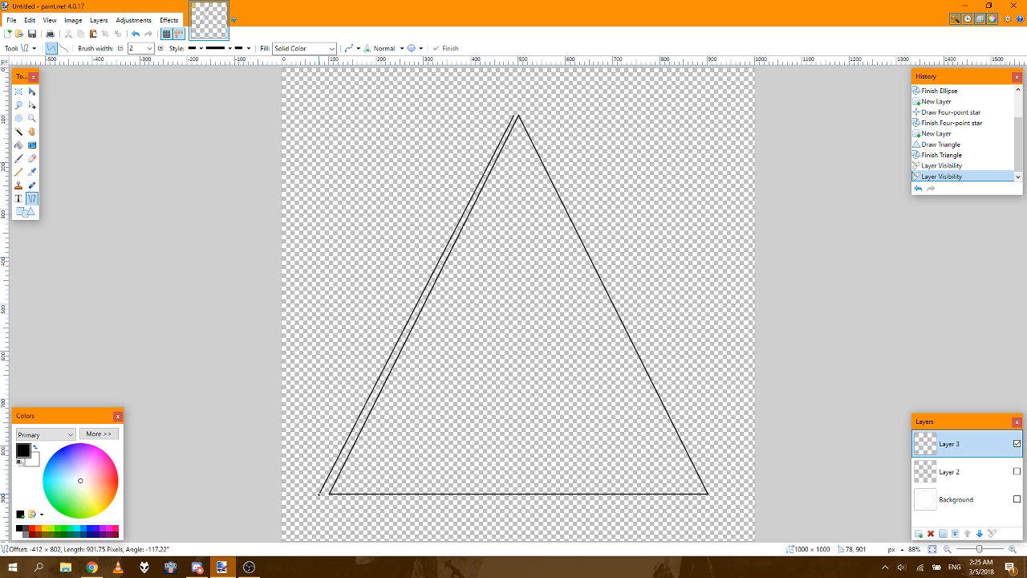
{"action": "left_click_drag", "start_coordinate": [319, 493], "coordinate": [326, 493]}
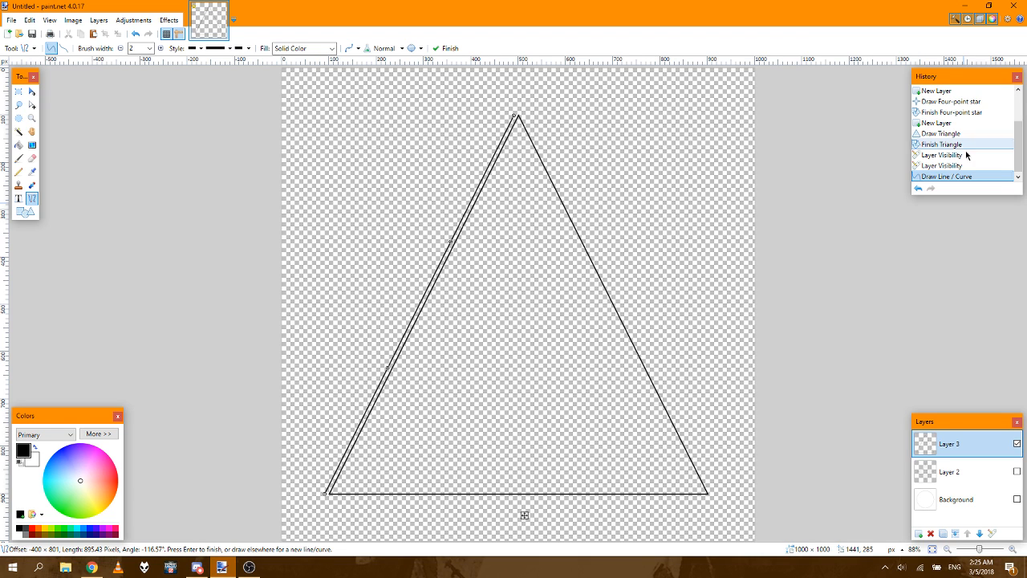
{"action": "left_click", "coordinate": [936, 166]}
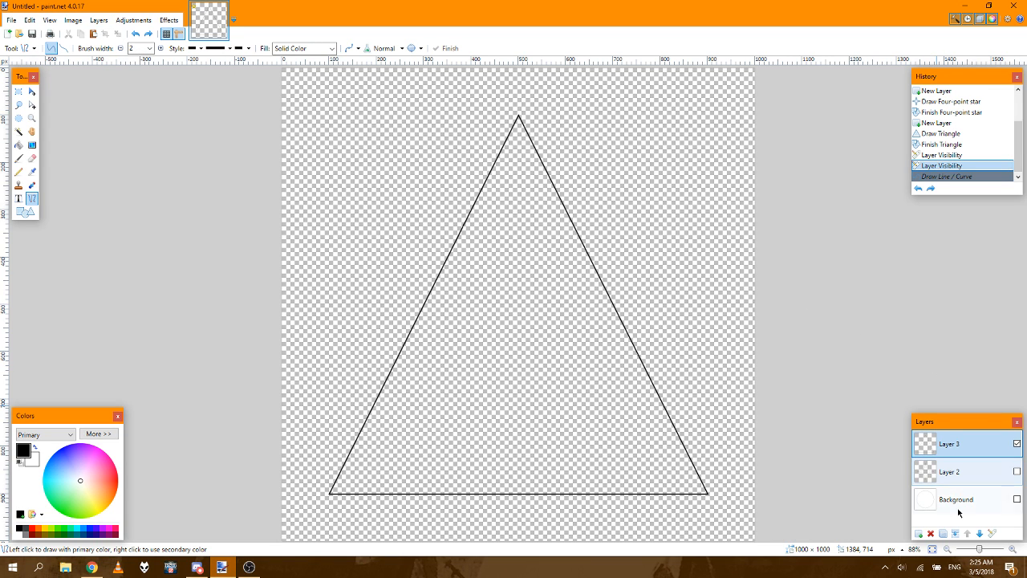
Step: Add a new layer and draw a line about 895 px long just outside the triangle's left side, parallel to it
{"action": "left_click", "coordinate": [919, 534]}
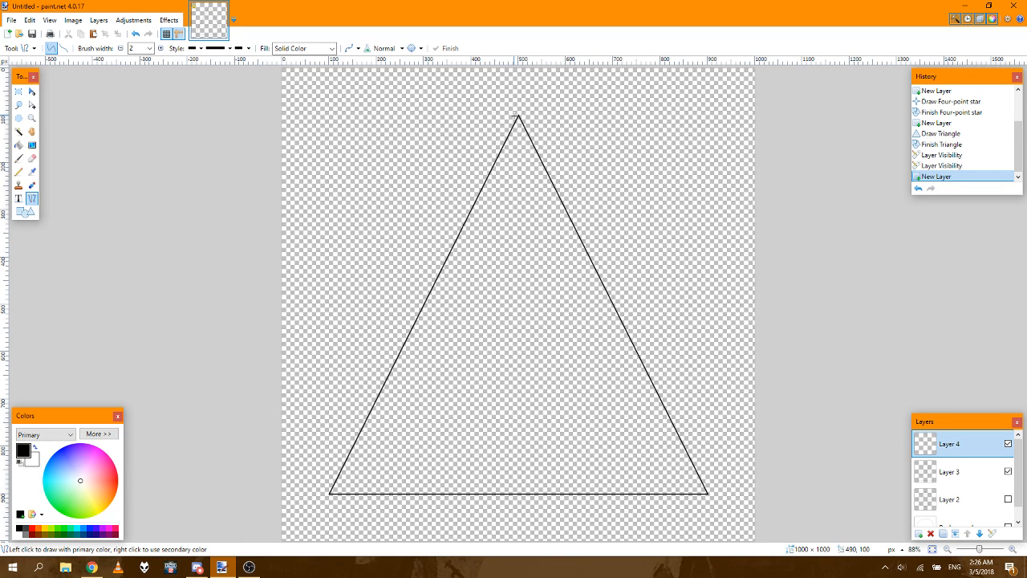
{"action": "left_click", "coordinate": [515, 117]}
{"action": "left_click_drag", "start_coordinate": [514, 115], "coordinate": [325, 495]}
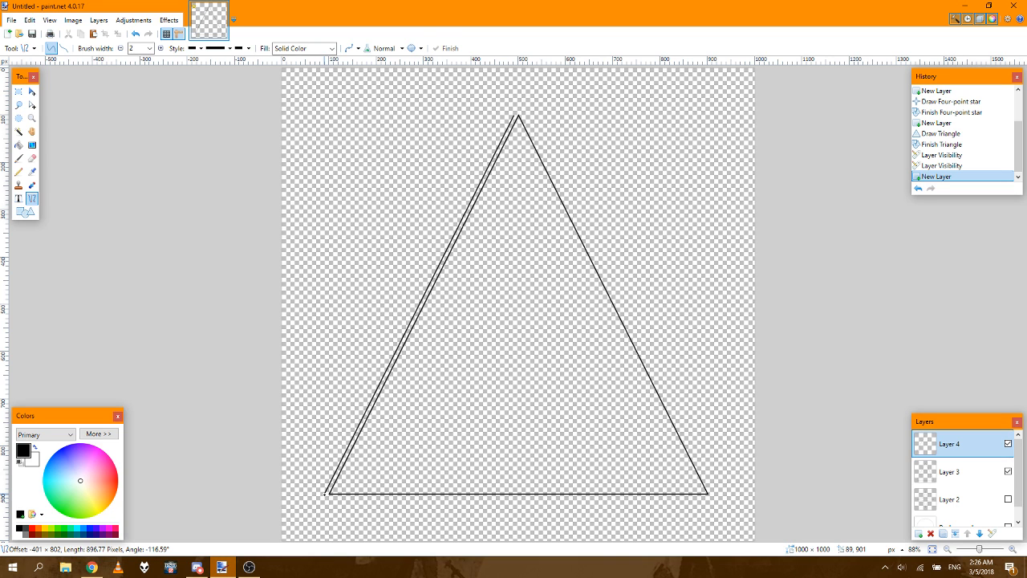
{"action": "left_click_drag", "start_coordinate": [325, 494], "coordinate": [326, 494]}
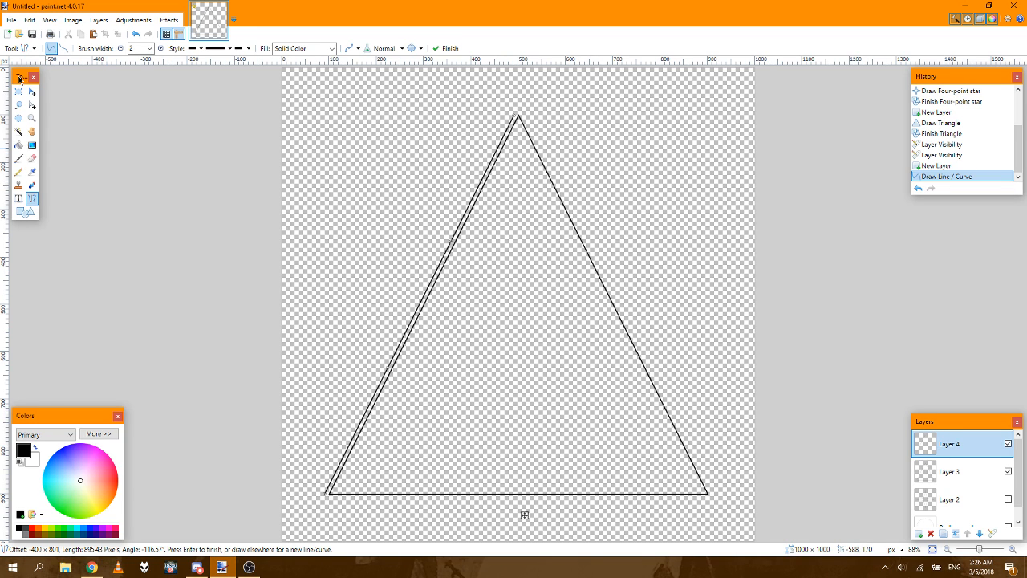
Step: Try to flip the whole image horizontally, and revert to the parallel line as originally drawn
{"action": "left_click", "coordinate": [80, 23]}
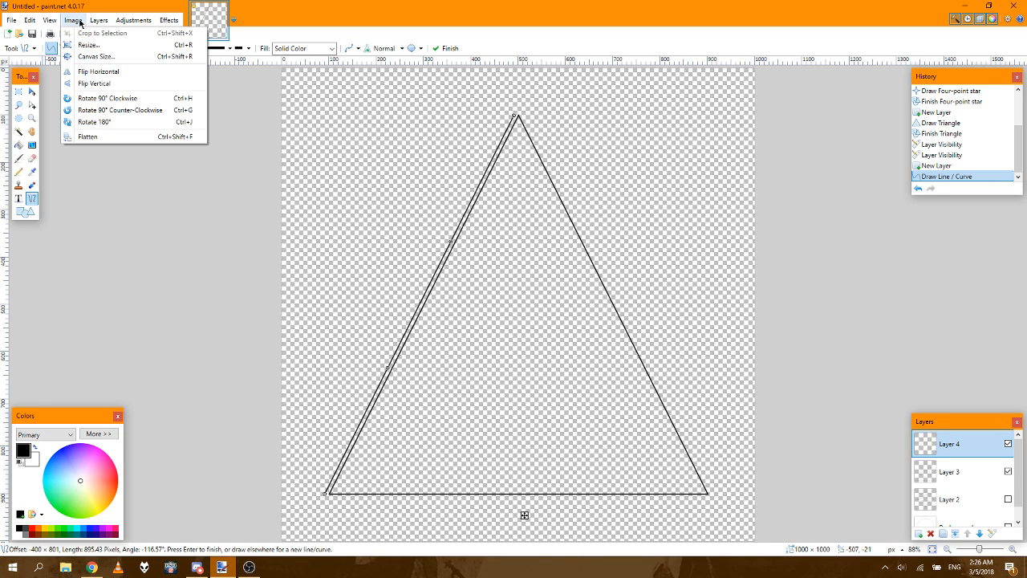
{"action": "left_click", "coordinate": [90, 73]}
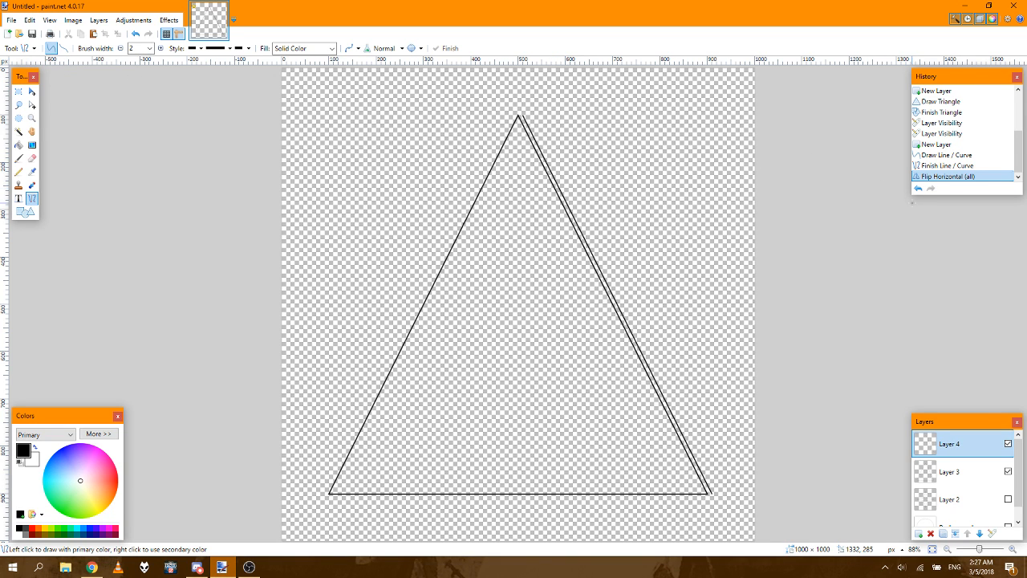
{"action": "left_click", "coordinate": [956, 158]}
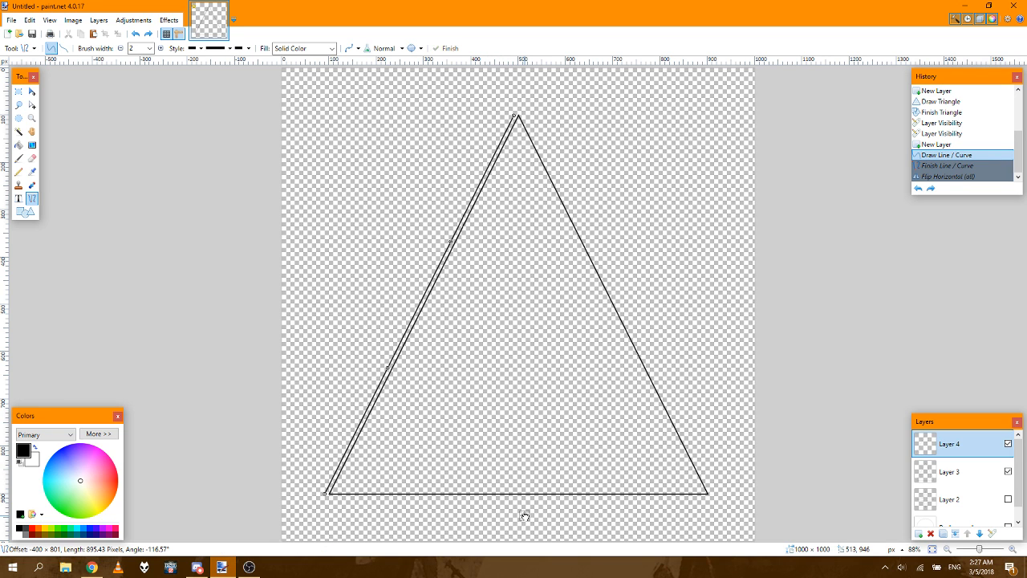
Step: Try to shift the parallel line upward and bend its upper end into the triangle, and undo both edits
{"action": "mouse_move", "coordinate": [524, 514]}
{"action": "left_mouse_down"}
{"action": "mouse_move", "coordinate": [507, 520]}
{"action": "mouse_move", "coordinate": [524, 500]}
{"action": "left_mouse_up"}
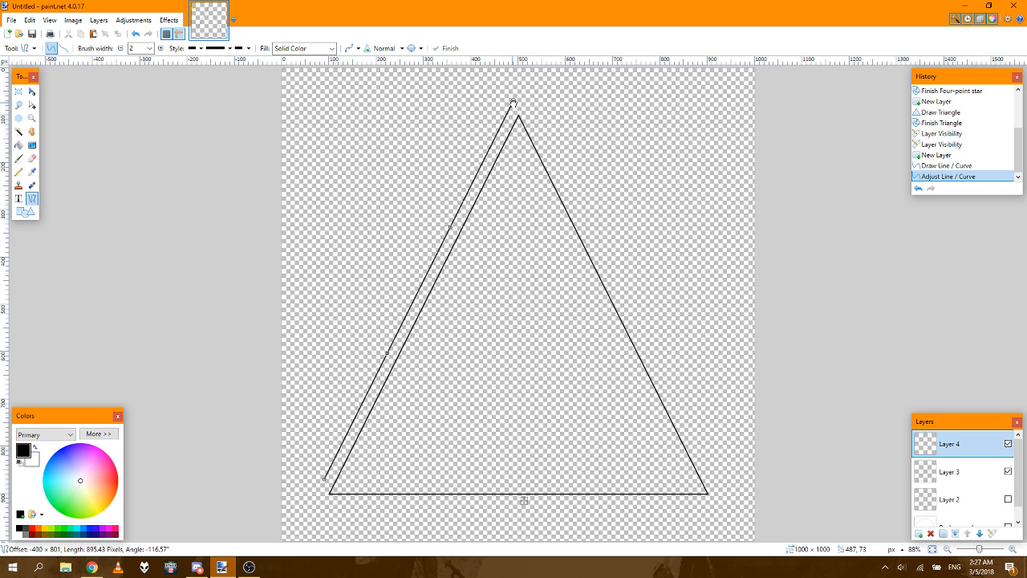
{"action": "left_click_drag", "start_coordinate": [513, 101], "coordinate": [559, 333]}
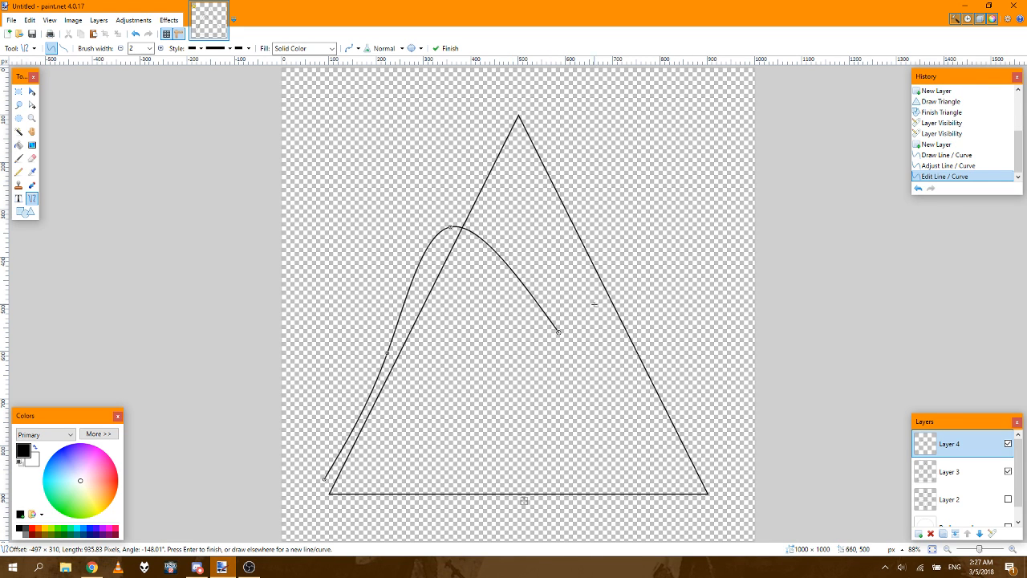
{"action": "left_click", "coordinate": [938, 156]}
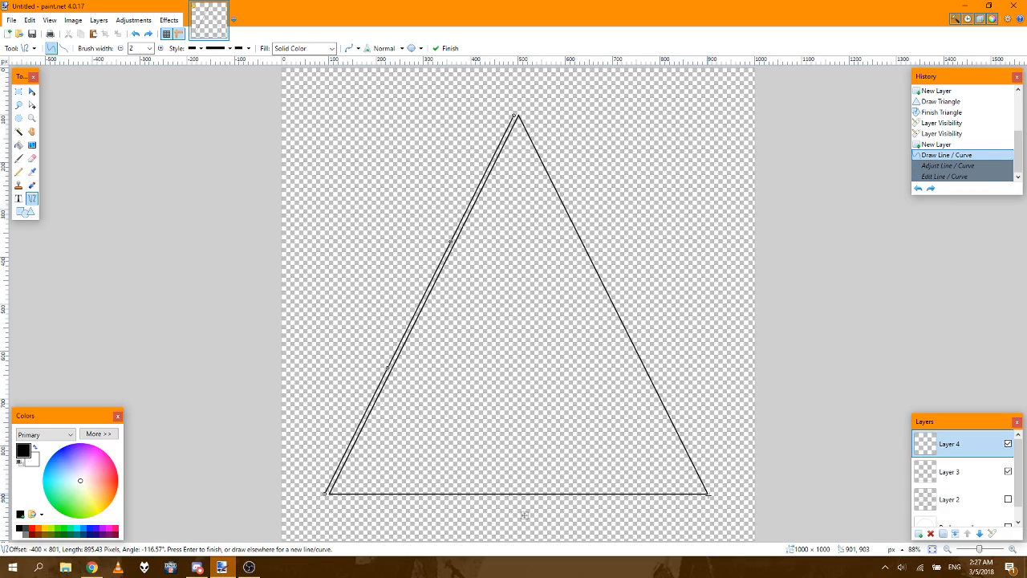
Step: Try to draw a line about 43 px long along the base from the triangle's lower-right corner, and undo it
{"action": "left_click", "coordinate": [1014, 550]}
{"action": "left_click", "coordinate": [1013, 550]}
{"action": "left_click", "coordinate": [1014, 550]}
{"action": "left_click", "coordinate": [1014, 549]}
{"action": "left_click", "coordinate": [1014, 550]}
{"action": "left_click", "coordinate": [1013, 550]}
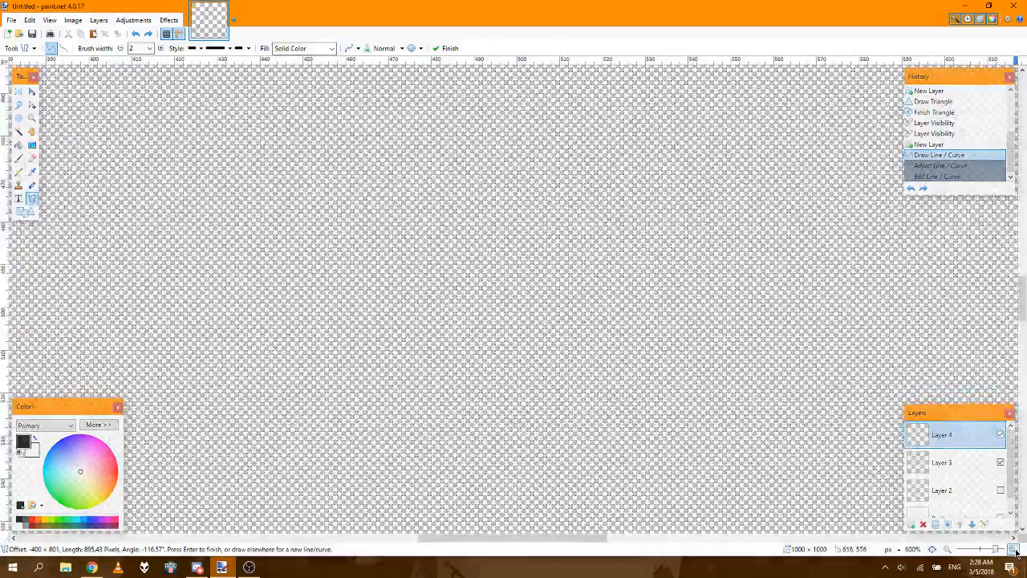
{"action": "left_click_drag", "start_coordinate": [575, 538], "coordinate": [726, 538]}
{"action": "scroll", "coordinate": [710, 421], "scroll_direction": "down", "scroll_amount": 10}
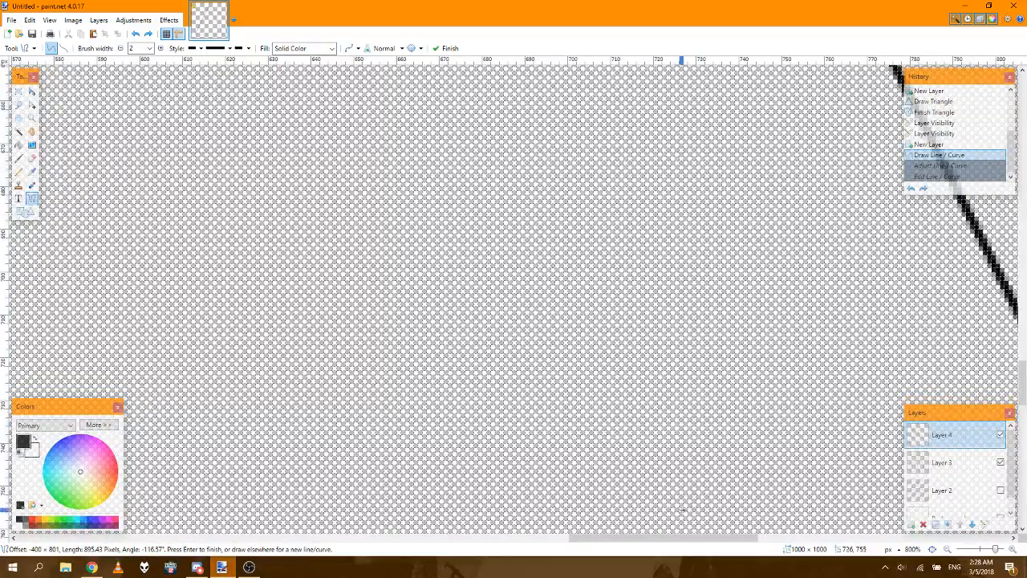
{"action": "left_click_drag", "start_coordinate": [630, 543], "coordinate": [708, 542]}
{"action": "scroll", "coordinate": [921, 264], "scroll_direction": "down", "scroll_amount": 3}
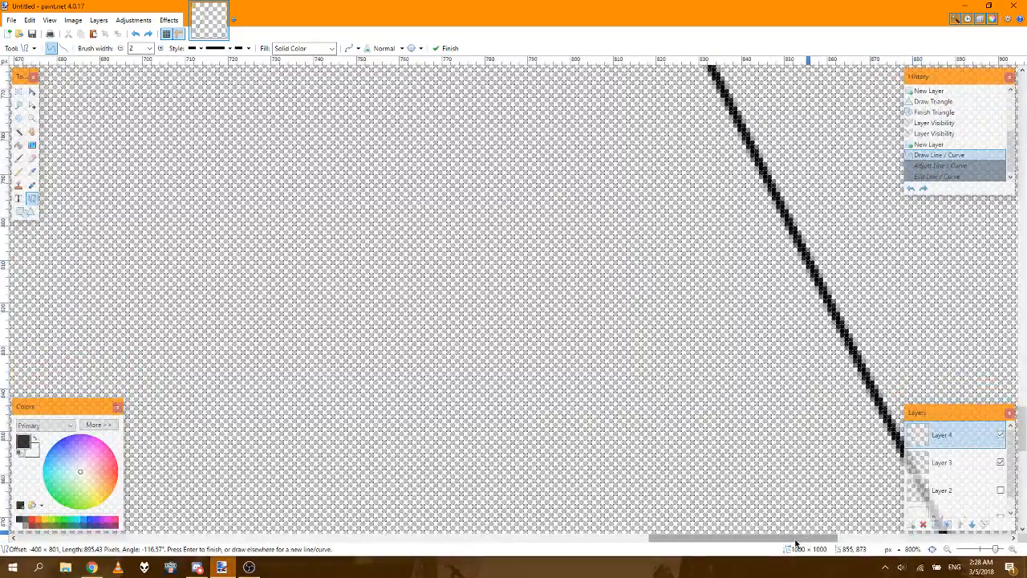
{"action": "left_click_drag", "start_coordinate": [803, 544], "coordinate": [886, 538]}
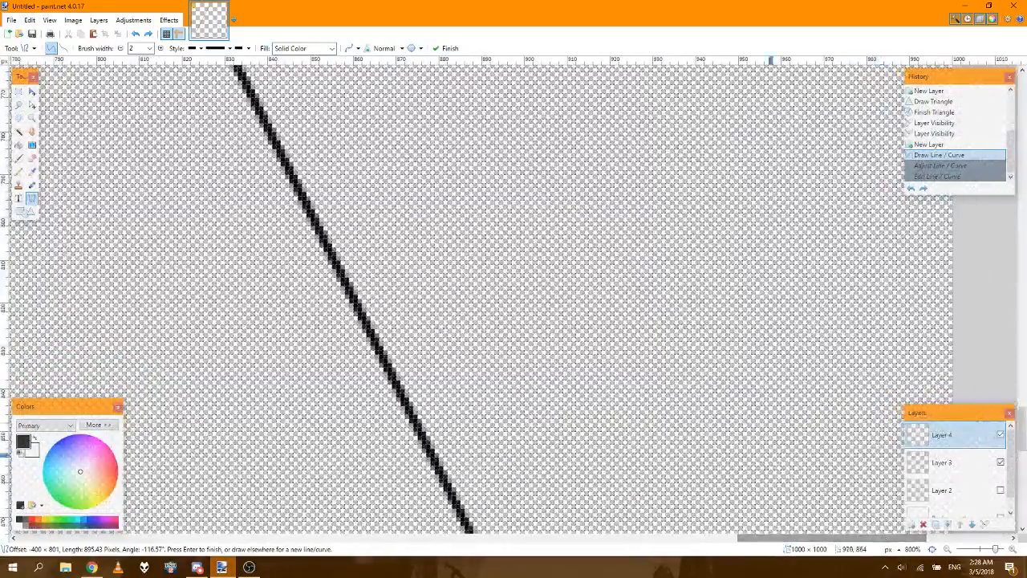
{"action": "scroll", "coordinate": [676, 411], "scroll_direction": "down", "scroll_amount": 4}
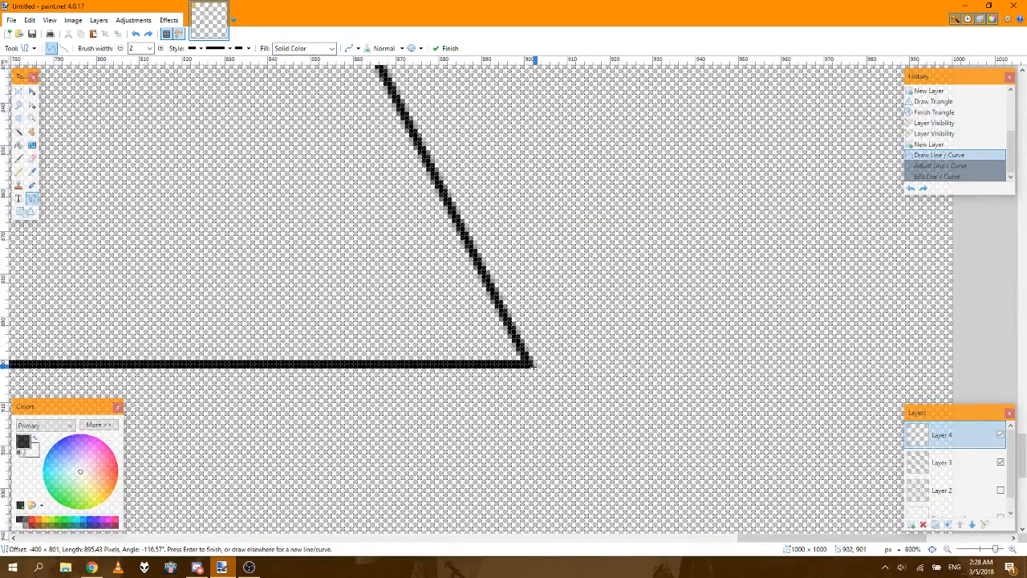
{"action": "mouse_move", "coordinate": [530, 364]}
{"action": "left_mouse_down"}
{"action": "mouse_move", "coordinate": [459, 370]}
{"action": "mouse_move", "coordinate": [437, 354]}
{"action": "mouse_move", "coordinate": [421, 367]}
{"action": "mouse_move", "coordinate": [350, 366]}
{"action": "left_mouse_up"}
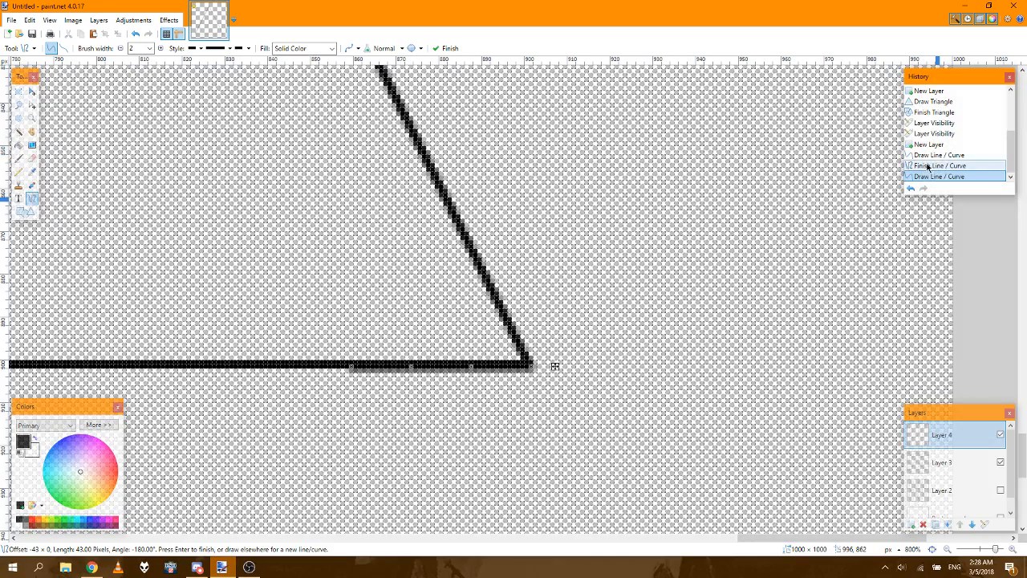
{"action": "left_click", "coordinate": [927, 166]}
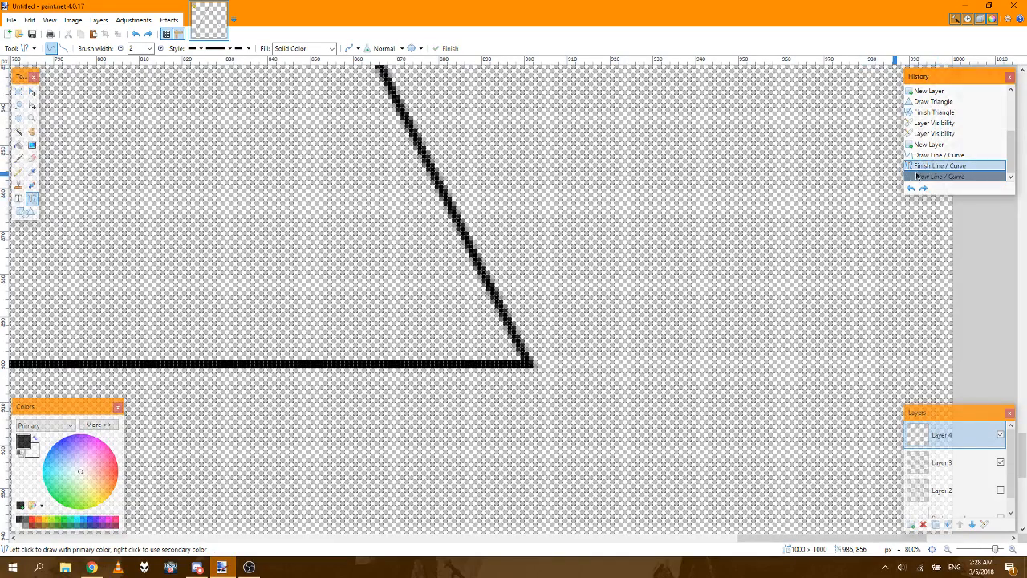
{"action": "left_click", "coordinate": [927, 157]}
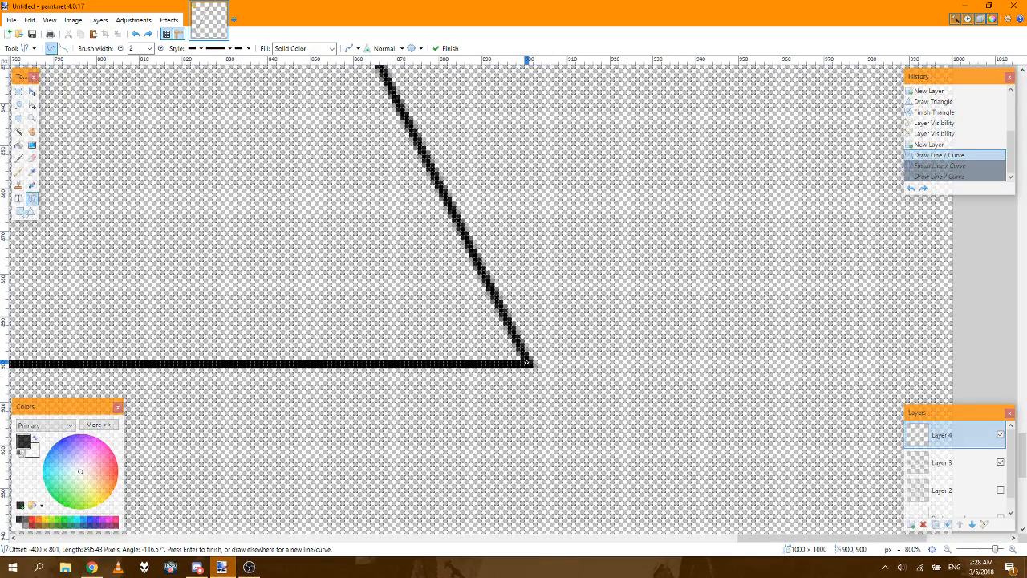
Step: Try to overlay the triangle's base with a line of about 801 px from corner to corner, and undo it
{"action": "left_click_drag", "start_coordinate": [527, 362], "coordinate": [423, 362]}
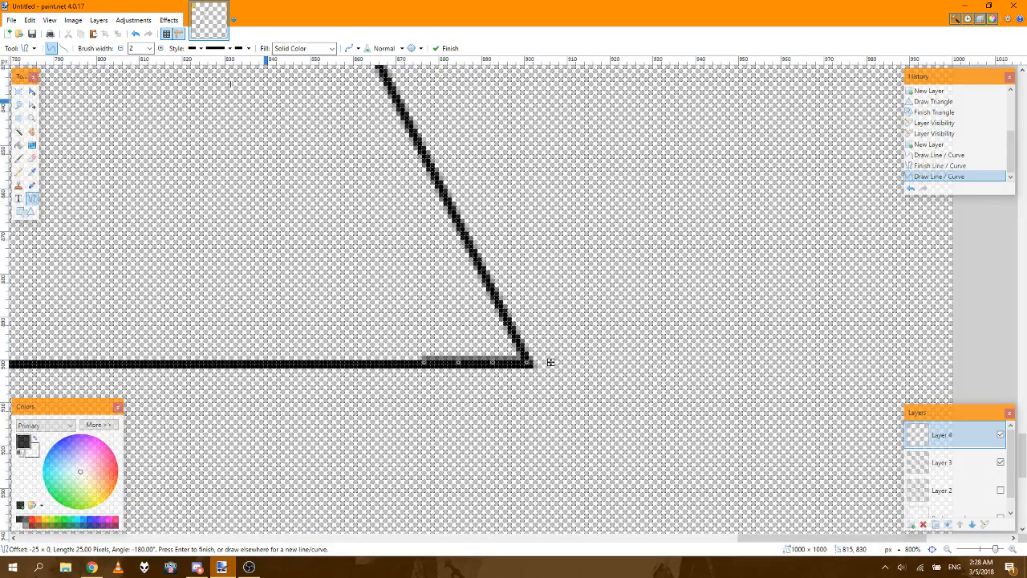
{"action": "left_click", "coordinate": [939, 156]}
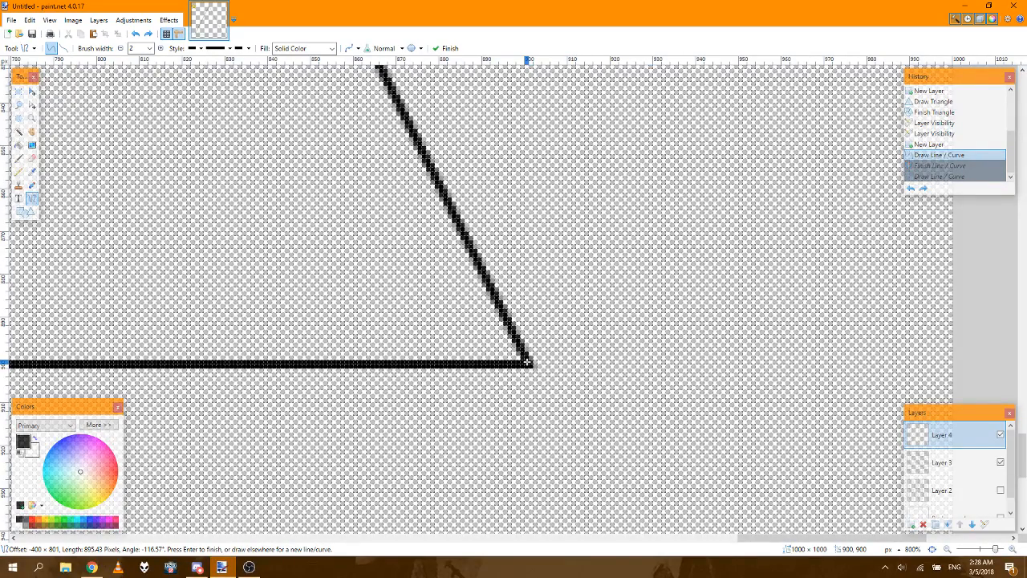
{"action": "left_click_drag", "start_coordinate": [529, 362], "coordinate": [406, 362]}
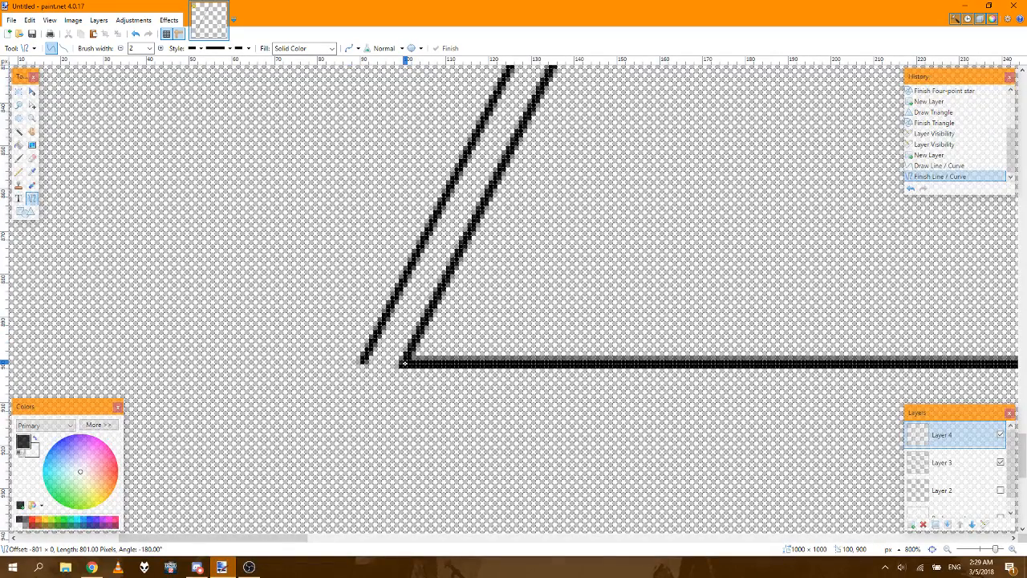
{"action": "left_click_drag", "start_coordinate": [403, 362], "coordinate": [405, 363]}
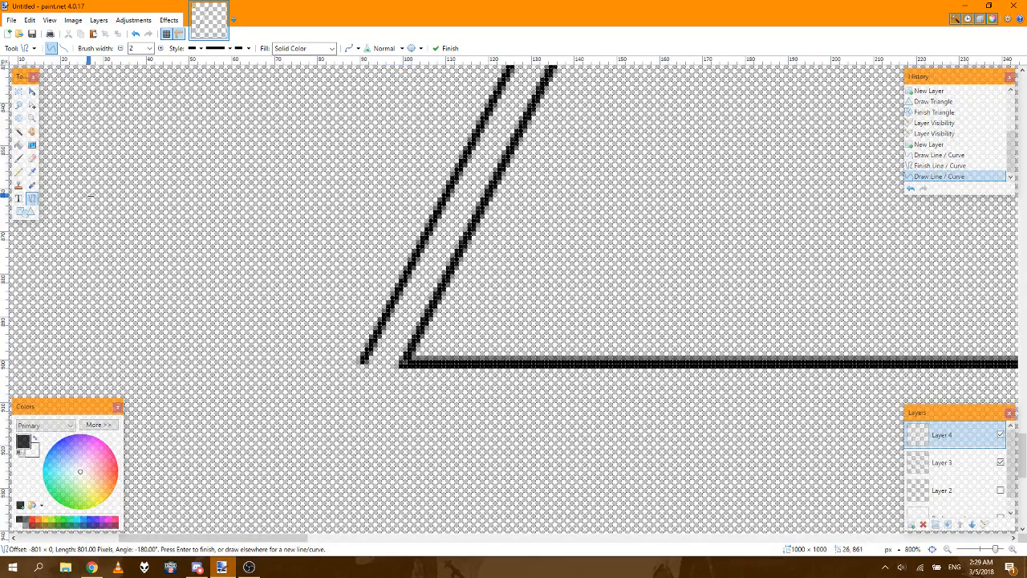
{"action": "left_click", "coordinate": [926, 154]}
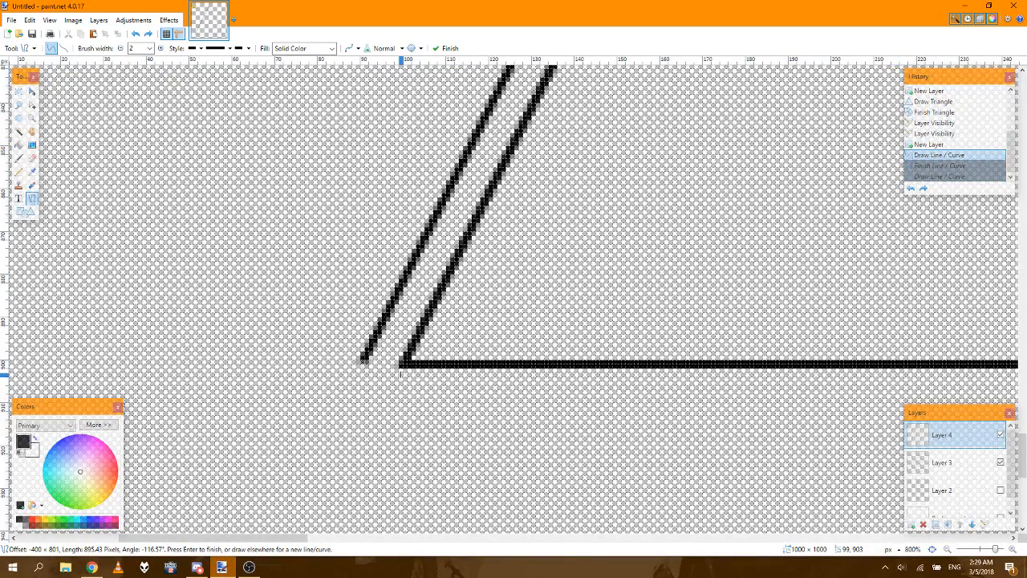
Step: Try a line about 803 px long just below the triangle's base, and revert the history to the finished triangle
{"action": "mouse_move", "coordinate": [402, 373]}
{"action": "left_mouse_down"}
{"action": "mouse_move", "coordinate": [987, 373]}
{"action": "mouse_move", "coordinate": [783, 384]}
{"action": "mouse_move", "coordinate": [668, 374]}
{"action": "left_mouse_up"}
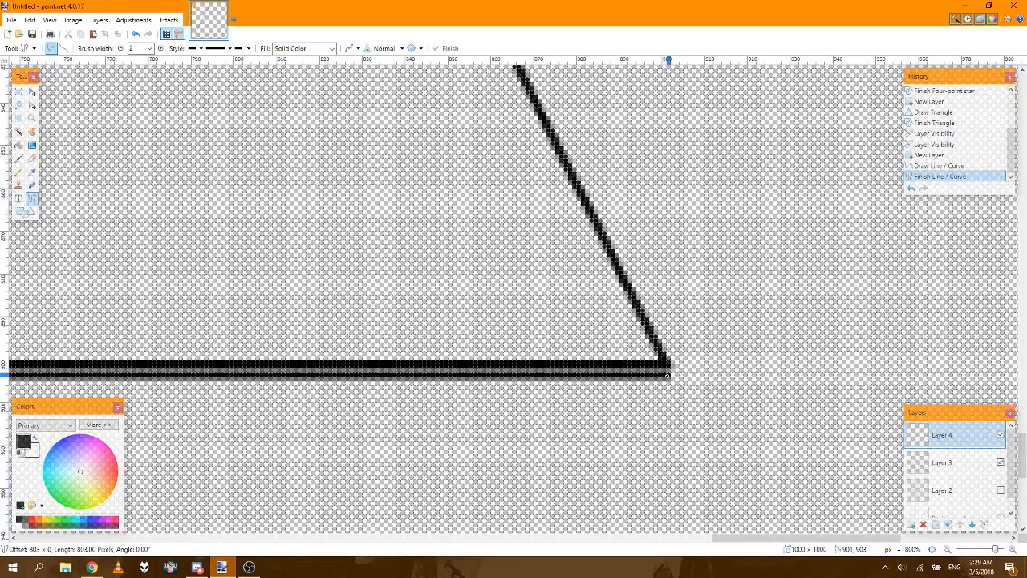
{"action": "left_click_drag", "start_coordinate": [668, 374], "coordinate": [667, 374]}
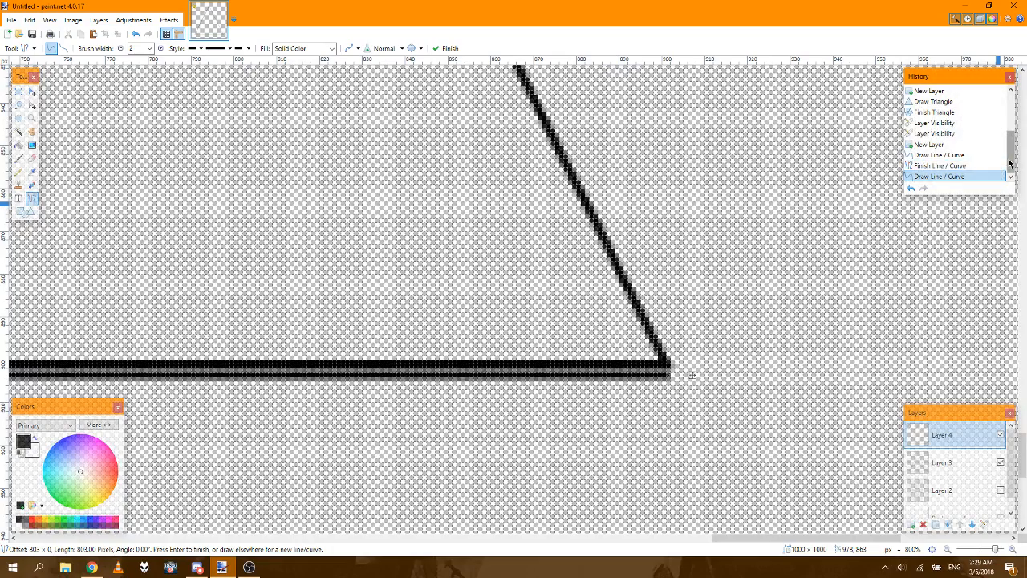
{"action": "left_click", "coordinate": [951, 114]}
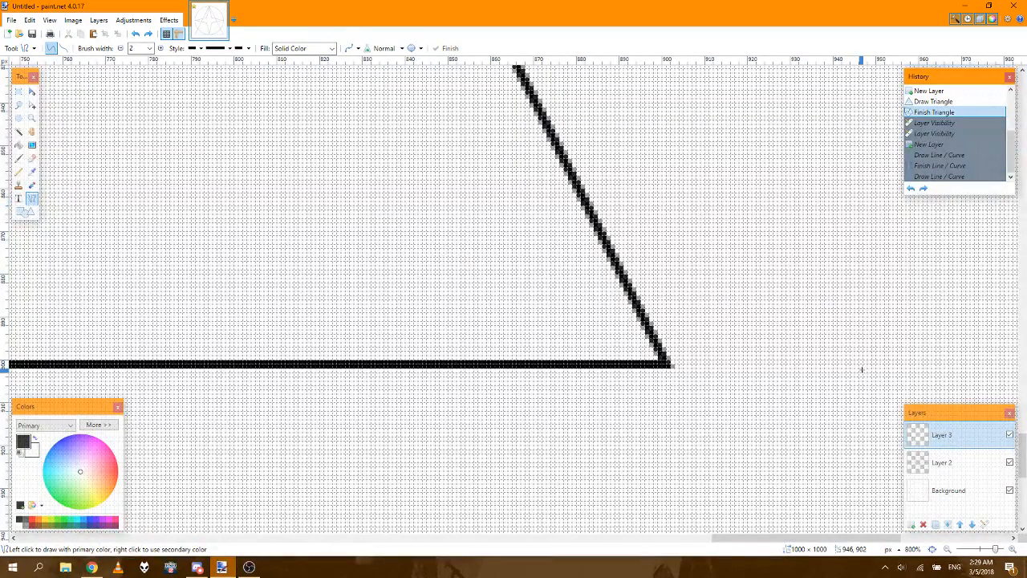
Step: Roll the history back to the new empty layer above the star, removing the triangle
{"action": "left_click_drag", "start_coordinate": [813, 540], "coordinate": [565, 537]}
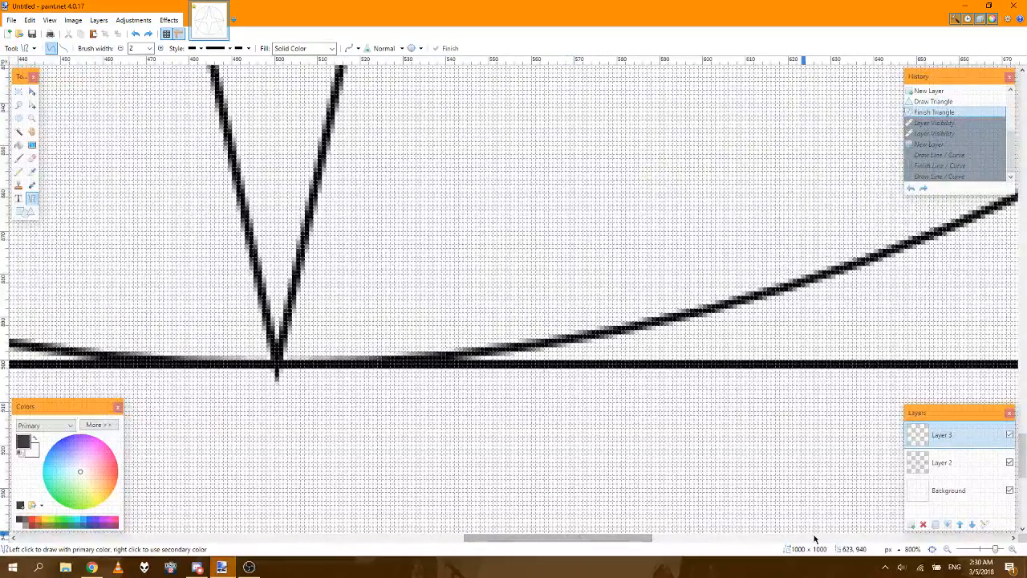
{"action": "left_click", "coordinate": [931, 549]}
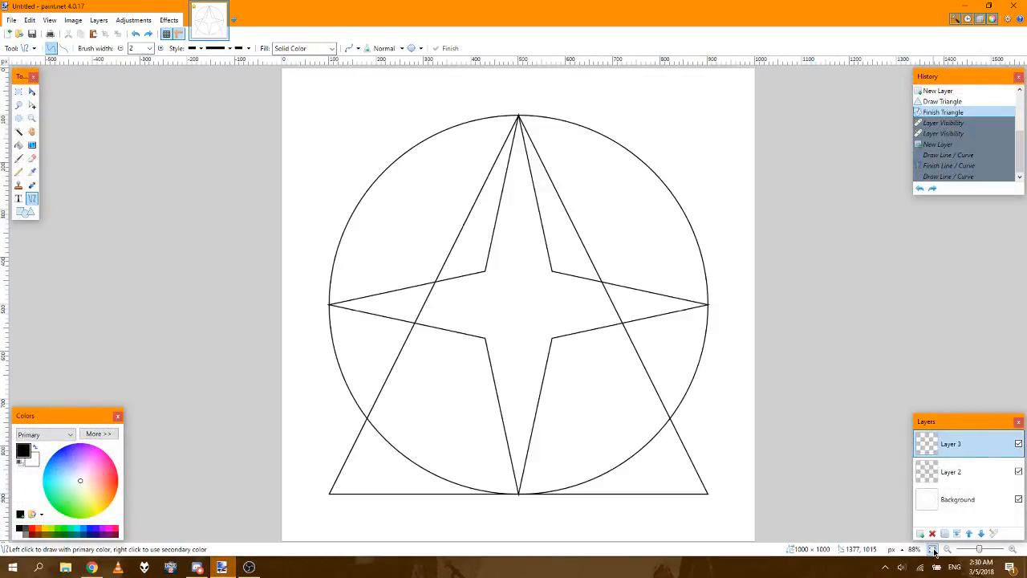
{"action": "left_click", "coordinate": [1019, 91]}
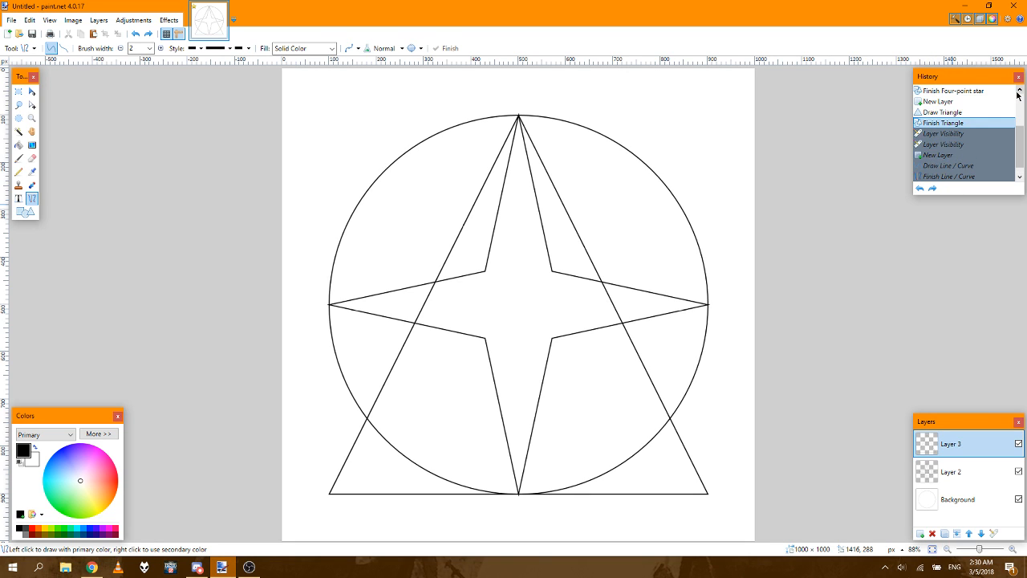
{"action": "left_click", "coordinate": [1019, 91]}
{"action": "left_click", "coordinate": [1018, 92]}
{"action": "left_click", "coordinate": [945, 134]}
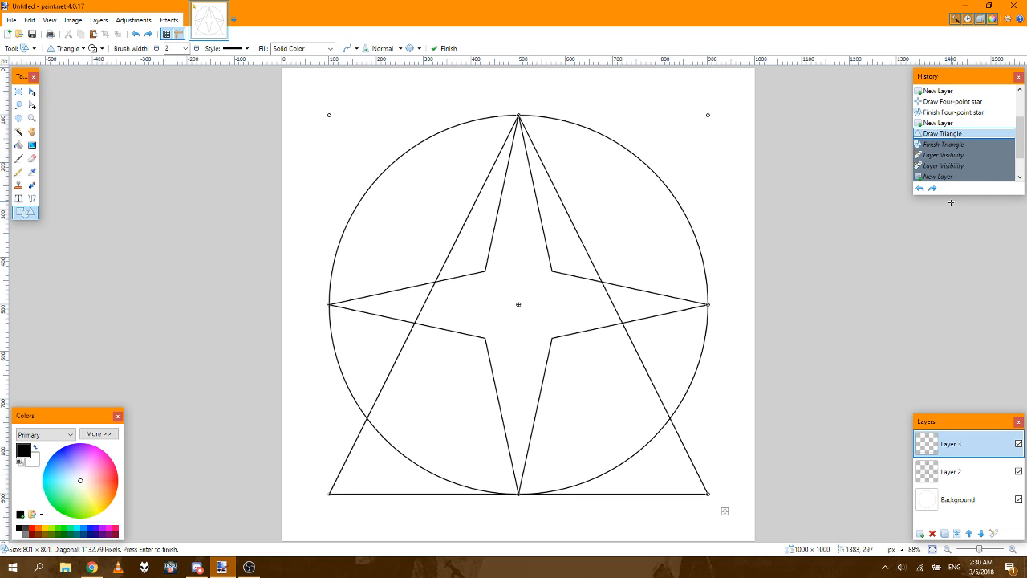
{"action": "left_click_drag", "start_coordinate": [1020, 151], "coordinate": [1020, 121]}
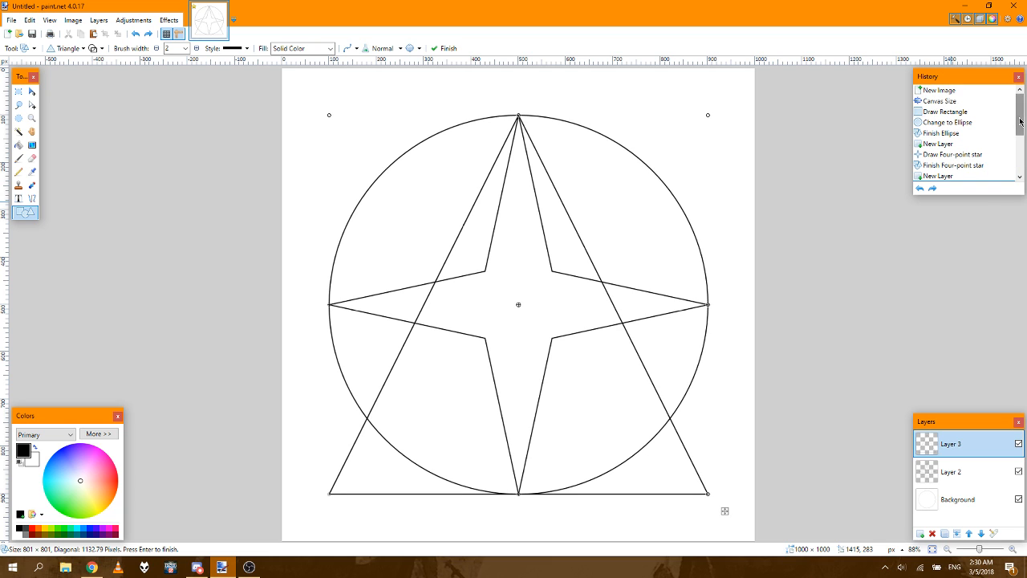
{"action": "left_click", "coordinate": [970, 123]}
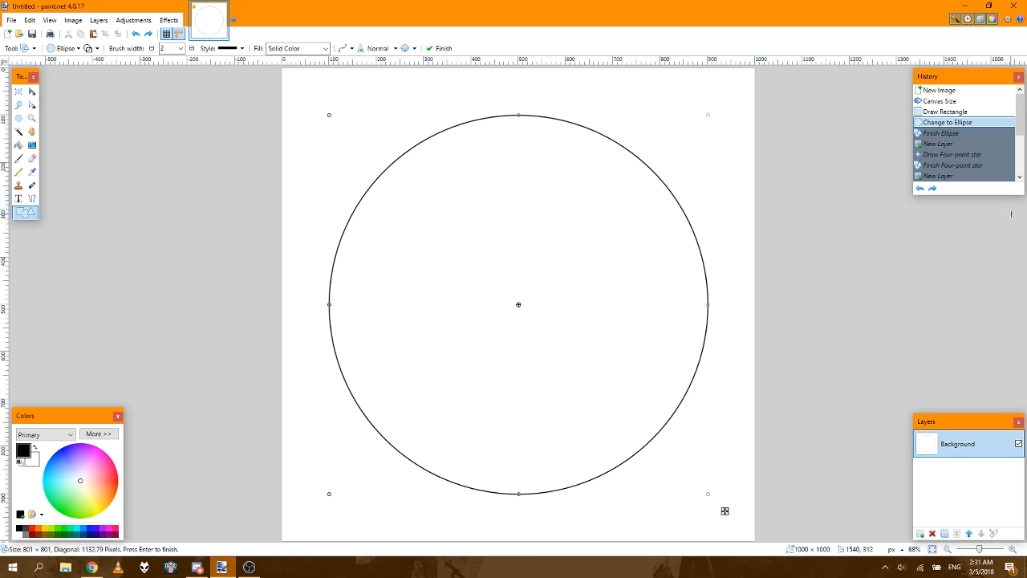
{"action": "left_click", "coordinate": [1020, 178]}
{"action": "left_click", "coordinate": [1020, 178]}
{"action": "left_click", "coordinate": [1020, 177]}
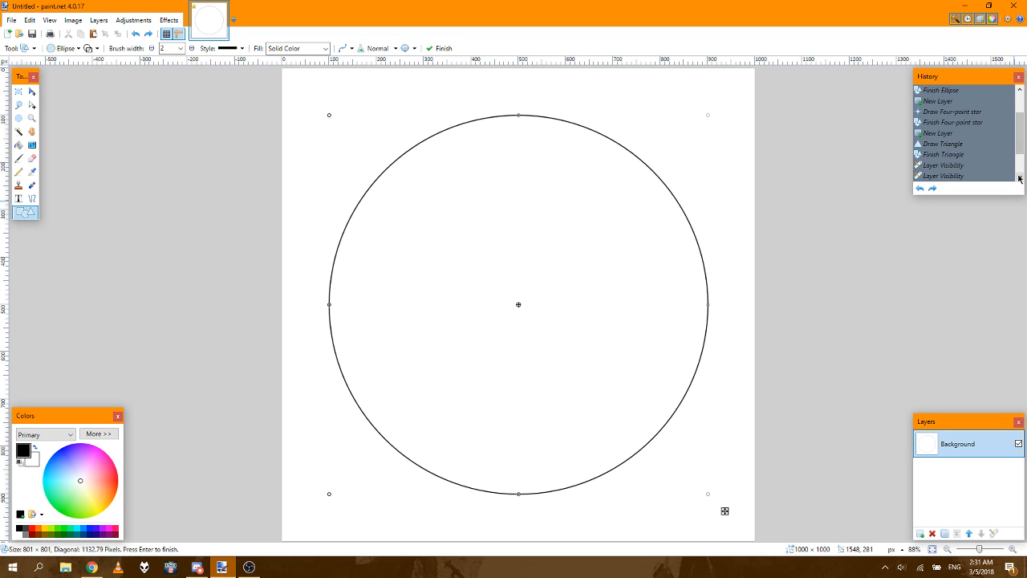
{"action": "left_click", "coordinate": [950, 148]}
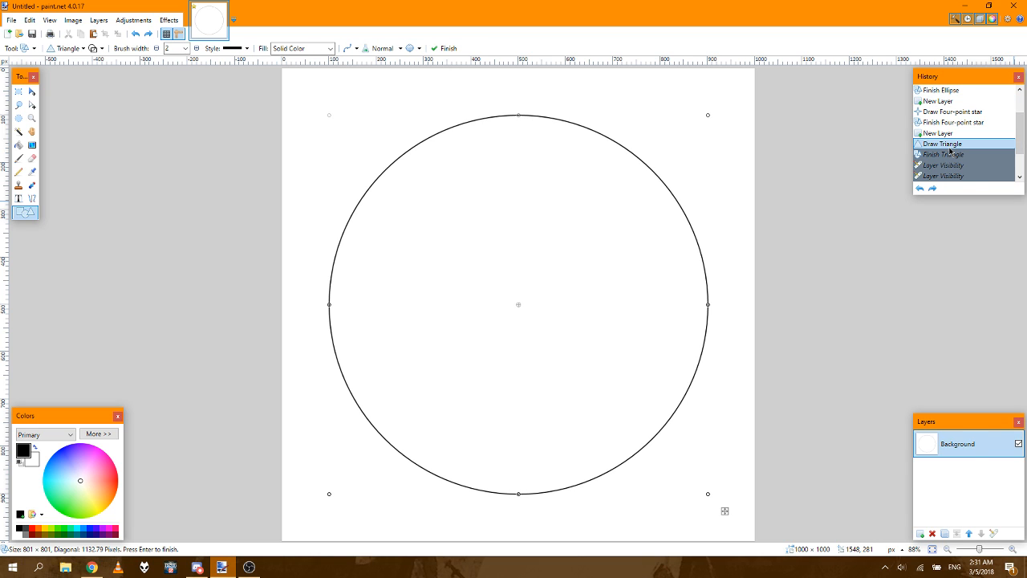
{"action": "left_click", "coordinate": [946, 134]}
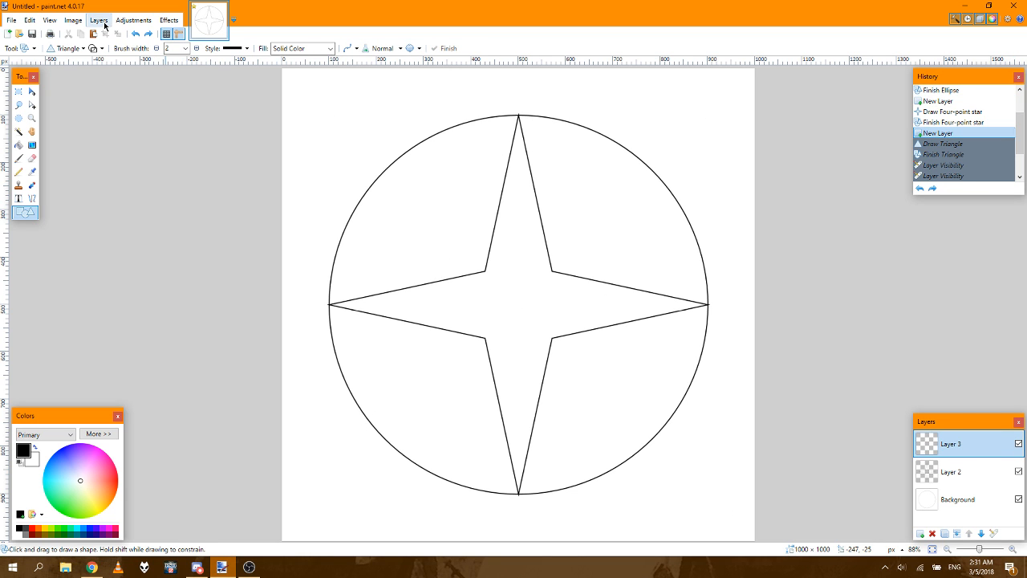
Step: Enlarge the canvas to 1001 × 1001 pixels with a centre anchor
{"action": "left_click", "coordinate": [73, 20]}
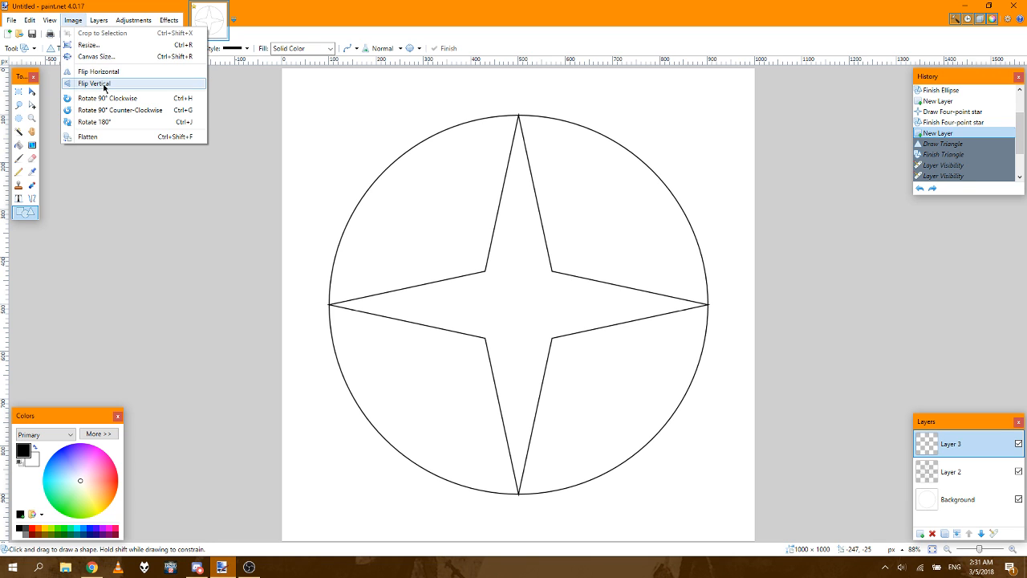
{"action": "left_click", "coordinate": [90, 57]}
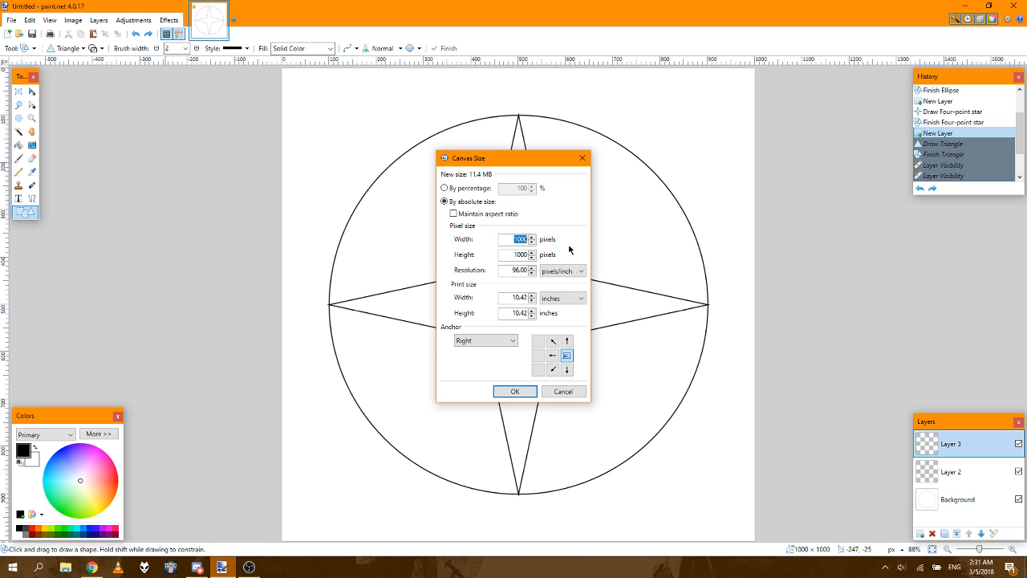
{"action": "left_click", "coordinate": [532, 236]}
{"action": "left_click", "coordinate": [552, 354]}
{"action": "left_click", "coordinate": [516, 391]}
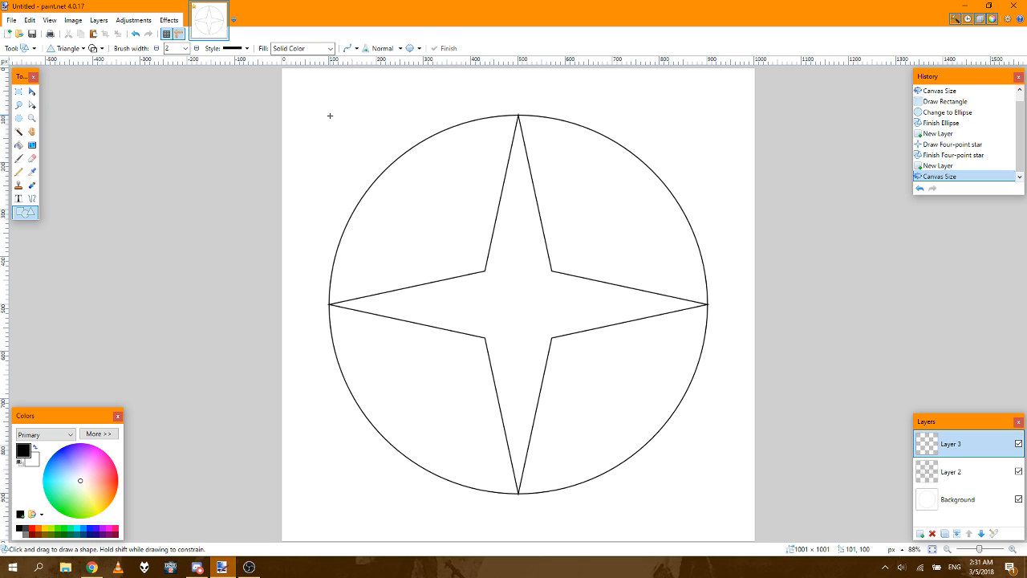
Step: Try a triangle about 608 × 697 px inside the circle, then a tiny one above it, reverting each to the resized canvas
{"action": "left_click_drag", "start_coordinate": [329, 115], "coordinate": [706, 295]}
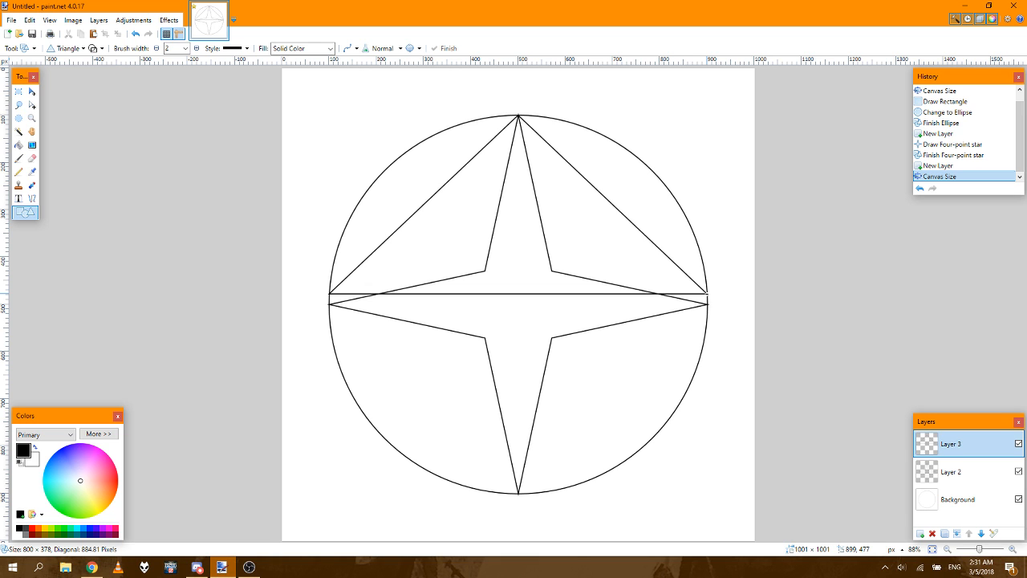
{"action": "left_click_drag", "start_coordinate": [705, 294], "coordinate": [654, 425]}
{"action": "left_click_drag", "start_coordinate": [653, 425], "coordinate": [616, 444]}
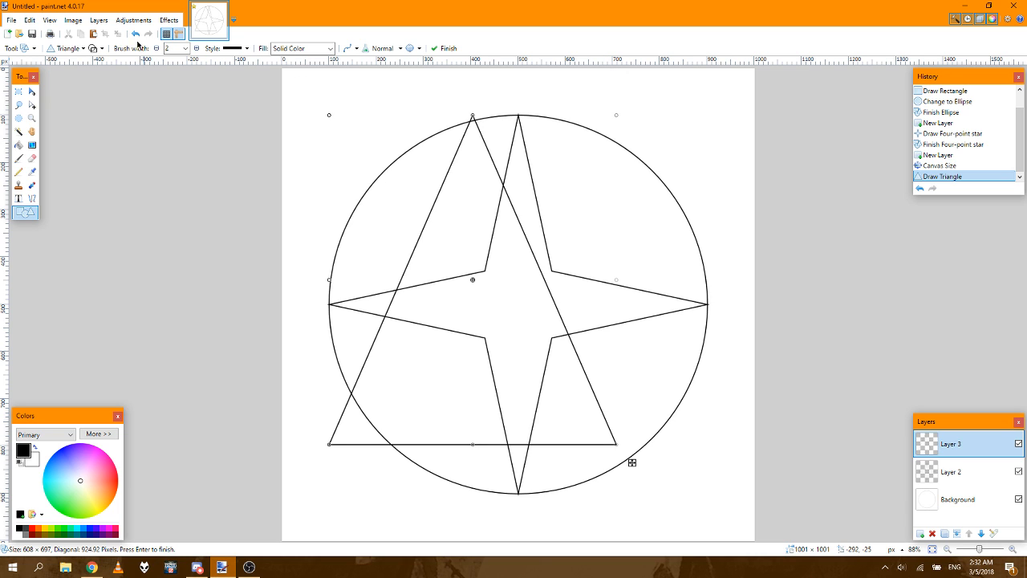
{"action": "left_click", "coordinate": [962, 166]}
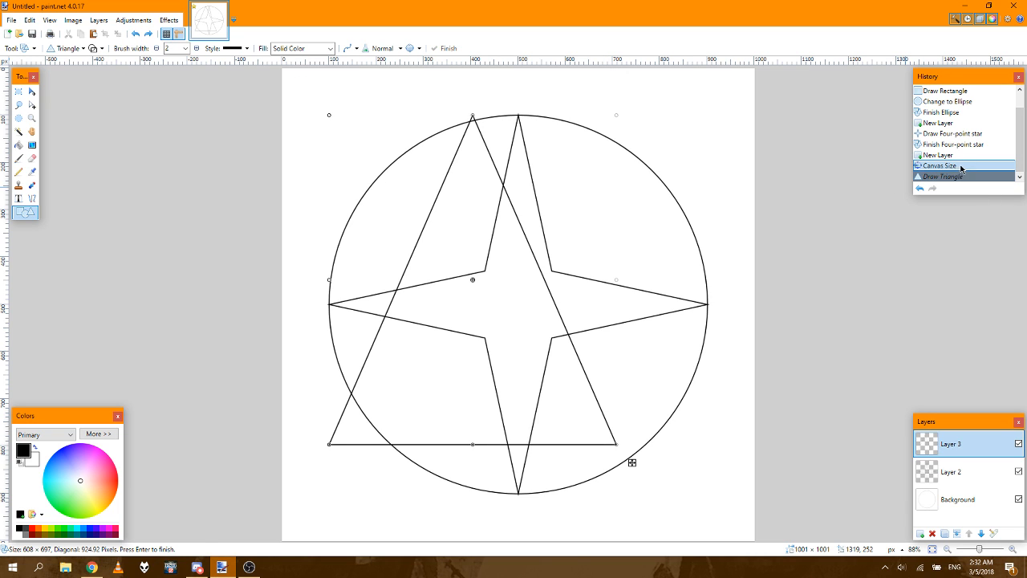
{"action": "mouse_move", "coordinate": [485, 94]}
{"action": "left_mouse_down"}
{"action": "mouse_move", "coordinate": [488, 271]}
{"action": "mouse_move", "coordinate": [518, 387]}
{"action": "mouse_move", "coordinate": [633, 447]}
{"action": "mouse_move", "coordinate": [500, 427]}
{"action": "mouse_move", "coordinate": [543, 441]}
{"action": "mouse_move", "coordinate": [523, 463]}
{"action": "mouse_move", "coordinate": [593, 466]}
{"action": "mouse_move", "coordinate": [529, 415]}
{"action": "mouse_move", "coordinate": [498, 357]}
{"action": "mouse_move", "coordinate": [538, 157]}
{"action": "mouse_move", "coordinate": [526, 122]}
{"action": "mouse_move", "coordinate": [520, 142]}
{"action": "mouse_move", "coordinate": [500, 102]}
{"action": "left_mouse_up"}
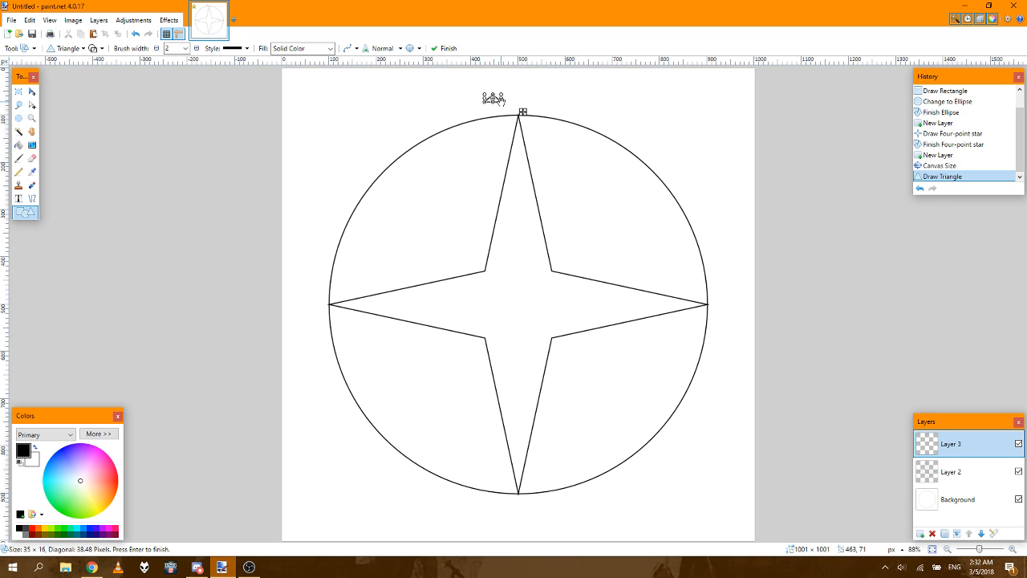
{"action": "left_click", "coordinate": [967, 166]}
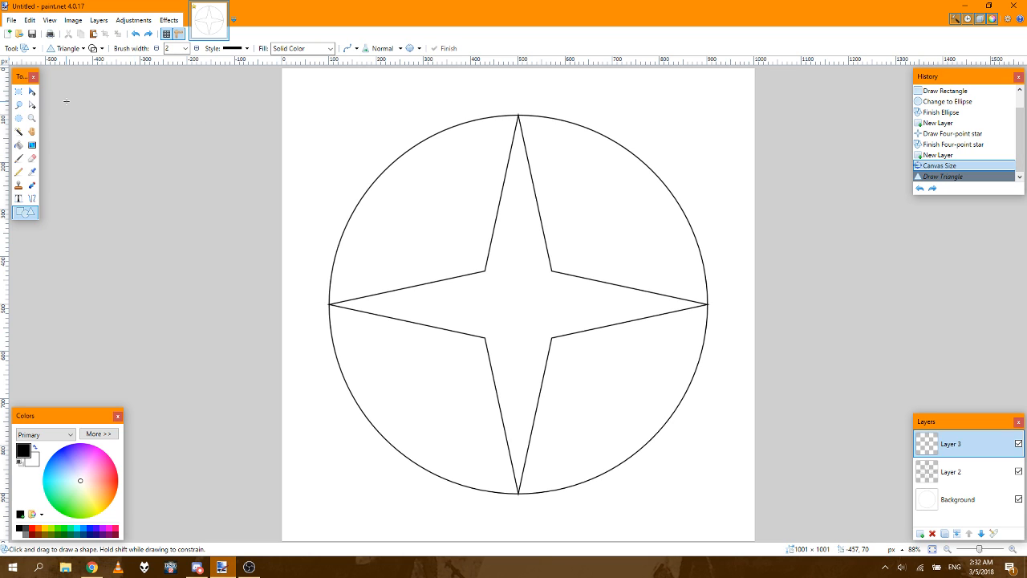
Step: Switch to the Line / Curve tool, try a line about 15 px long just above the circle, and revert it
{"action": "left_click", "coordinate": [30, 199]}
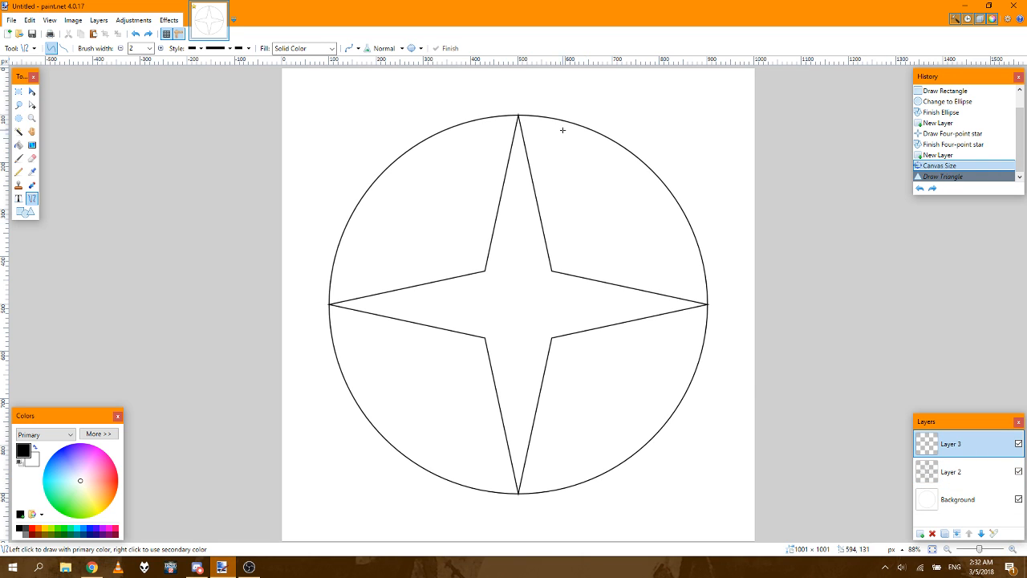
{"action": "mouse_move", "coordinate": [524, 100]}
{"action": "left_mouse_down"}
{"action": "mouse_move", "coordinate": [500, 313]}
{"action": "mouse_move", "coordinate": [378, 422]}
{"action": "mouse_move", "coordinate": [316, 458]}
{"action": "mouse_move", "coordinate": [493, 195]}
{"action": "mouse_move", "coordinate": [520, 101]}
{"action": "left_mouse_up"}
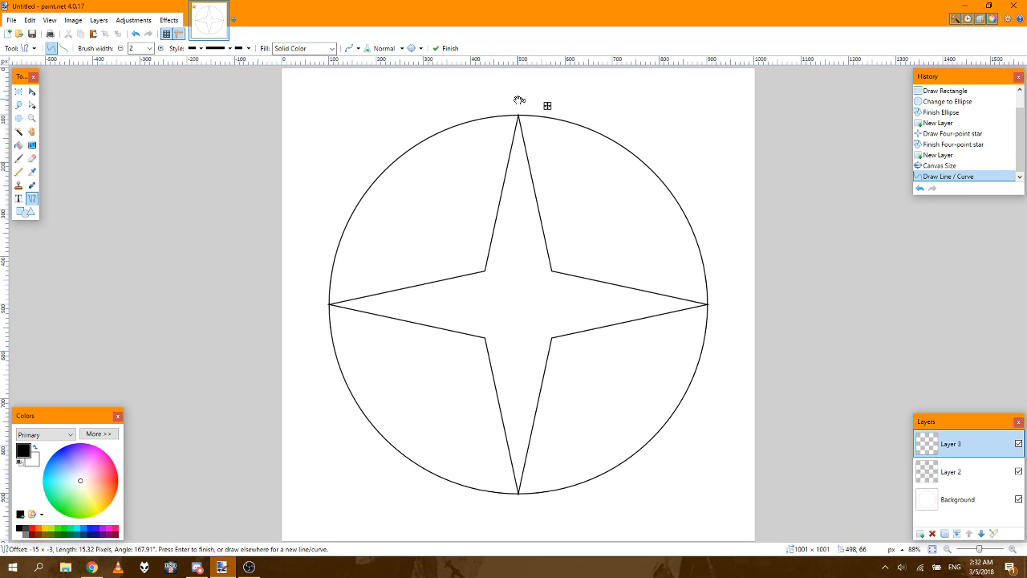
{"action": "left_click", "coordinate": [935, 165]}
Step: Draw the triangle's left side as a line about 694 px long from the star's top tip to the circle at about 154, 700
{"action": "left_click", "coordinate": [1012, 549]}
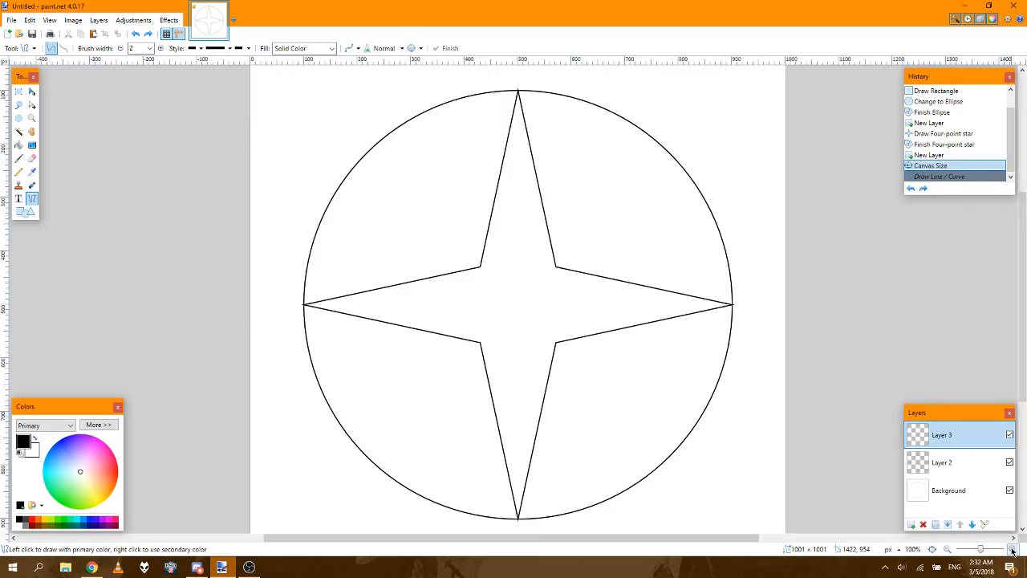
{"action": "left_click", "coordinate": [1013, 549]}
{"action": "left_click", "coordinate": [1013, 549]}
{"action": "left_click", "coordinate": [1013, 550]}
{"action": "left_click", "coordinate": [1012, 550]}
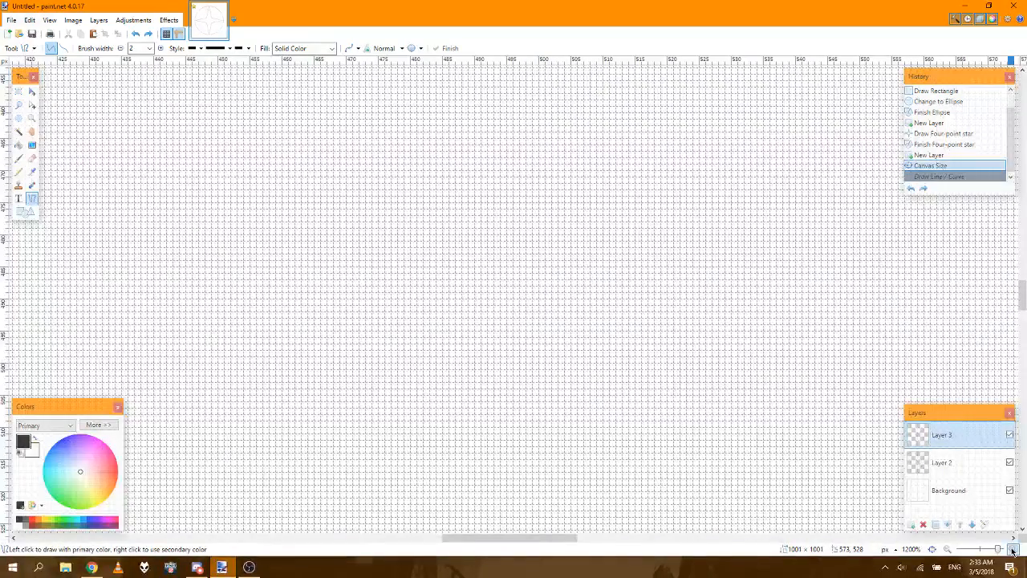
{"action": "left_click", "coordinate": [1012, 550]}
{"action": "scroll", "coordinate": [686, 248], "scroll_direction": "up", "scroll_amount": 15}
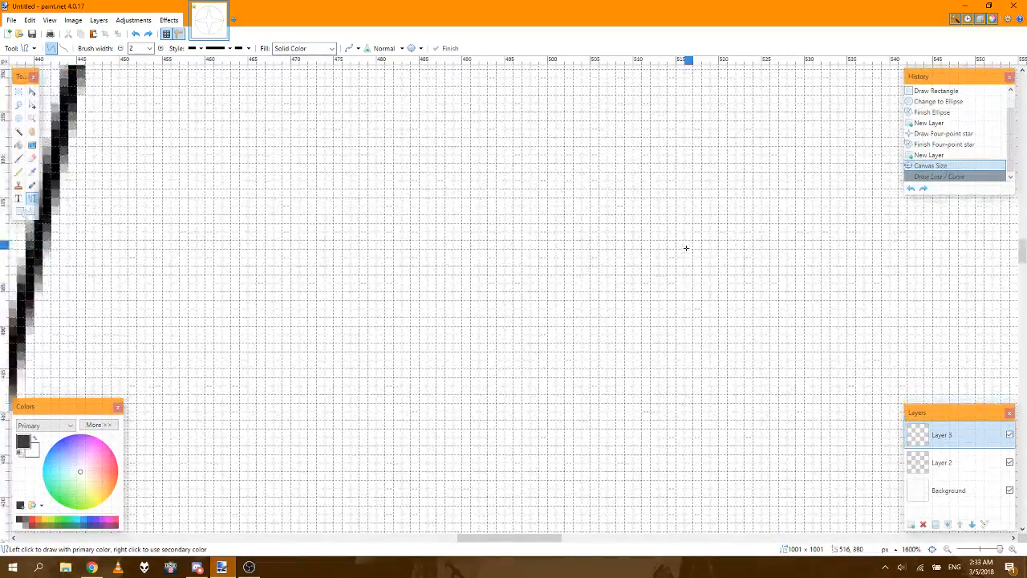
{"action": "scroll", "coordinate": [687, 248], "scroll_direction": "up", "scroll_amount": 10}
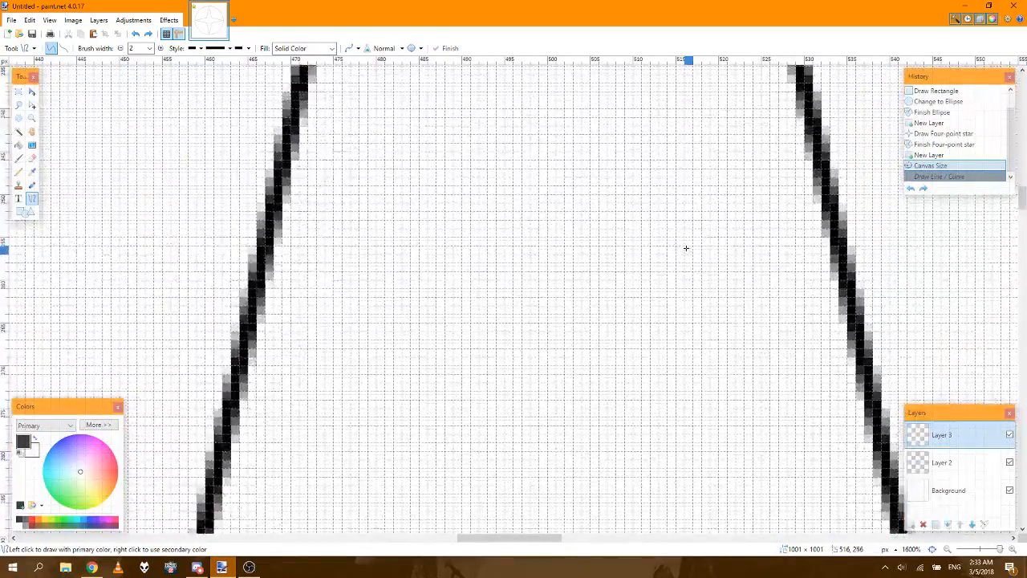
{"action": "scroll", "coordinate": [686, 248], "scroll_direction": "up", "scroll_amount": 6}
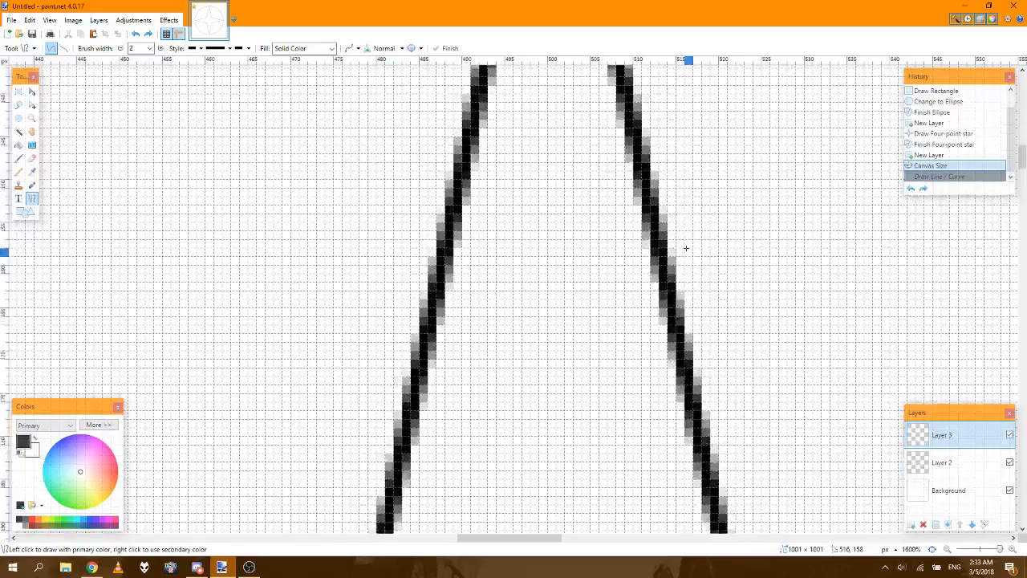
{"action": "scroll", "coordinate": [686, 248], "scroll_direction": "up", "scroll_amount": 2}
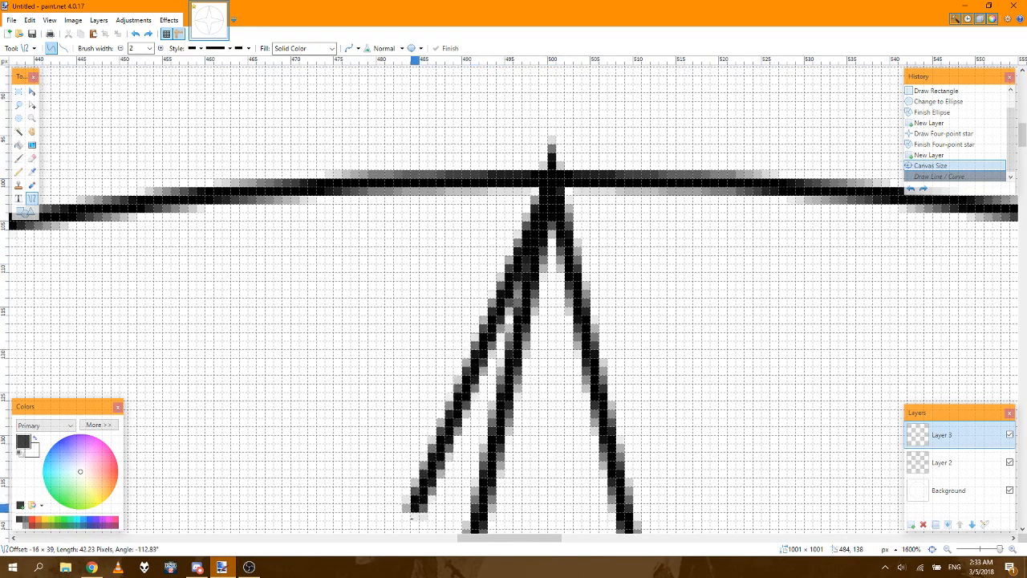
{"action": "left_click_drag", "start_coordinate": [398, 575], "coordinate": [89, 257]}
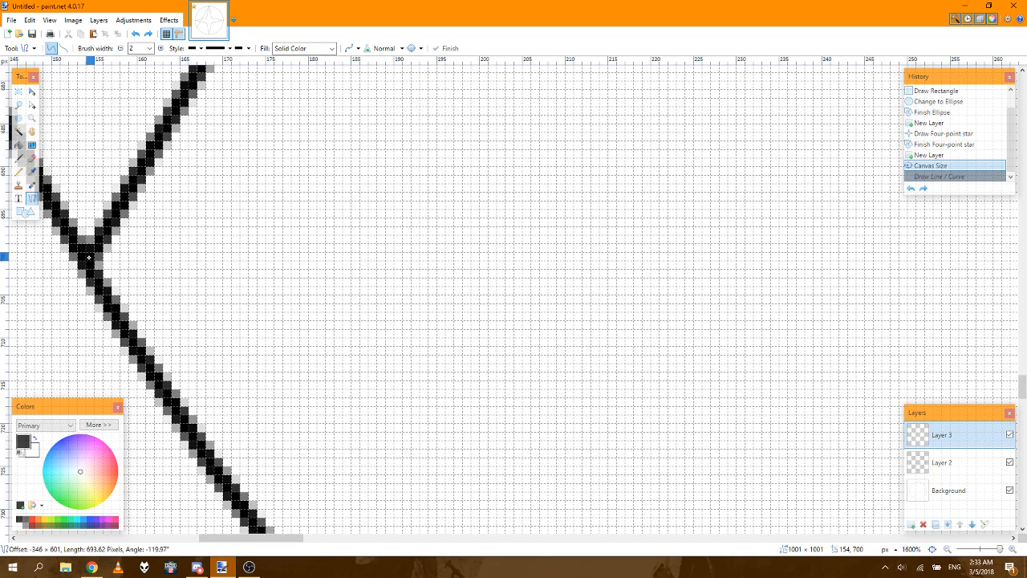
{"action": "mouse_move", "coordinate": [88, 257]}
{"action": "left_mouse_down"}
{"action": "mouse_move", "coordinate": [82, 251]}
{"action": "mouse_move", "coordinate": [88, 257]}
{"action": "left_mouse_up"}
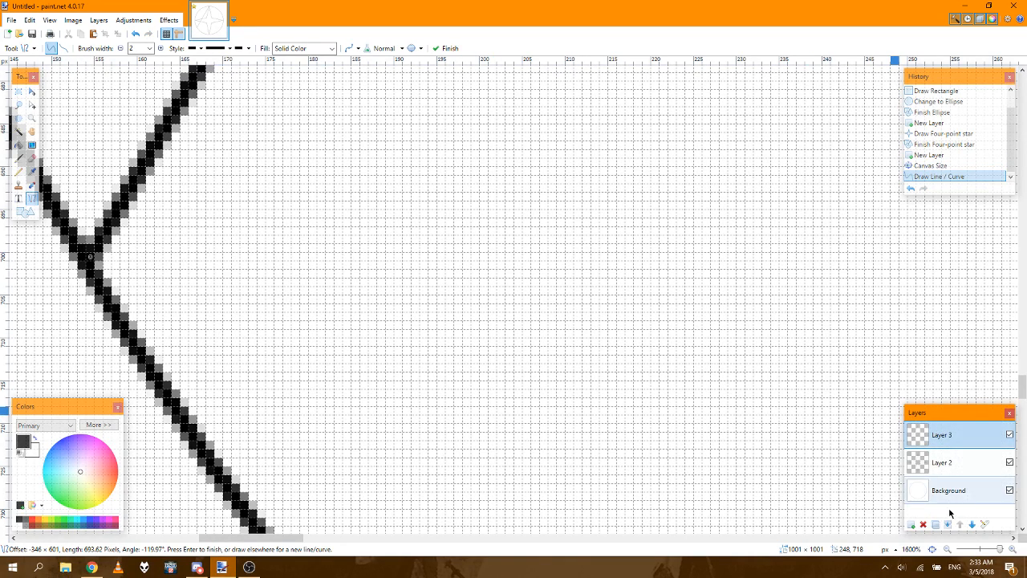
Step: Draw the triangle's right side as a line about 694 px long from the star's top tip to the circle at about 846, 700
{"action": "left_click", "coordinate": [932, 549]}
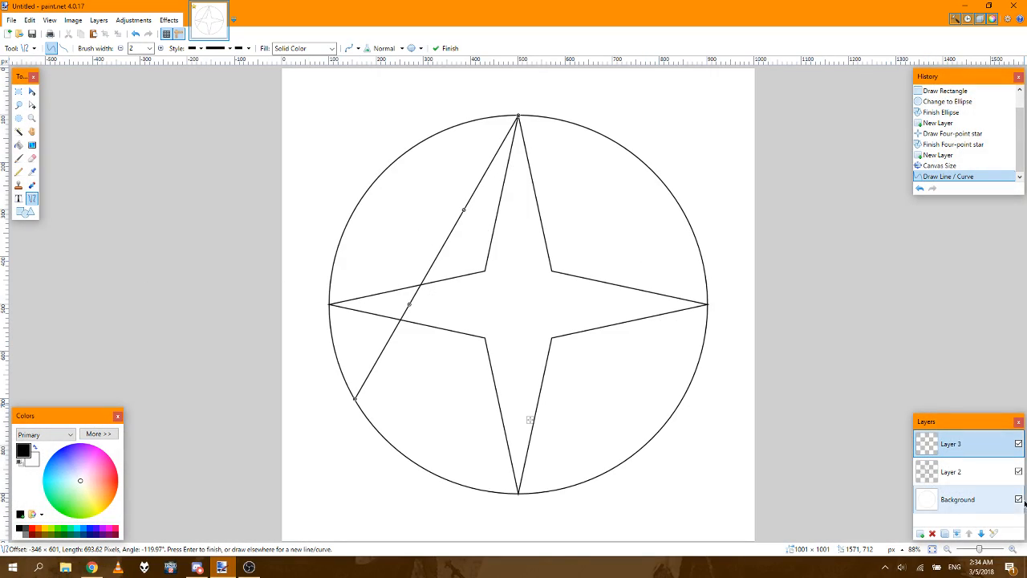
{"action": "left_click", "coordinate": [1012, 550]}
{"action": "left_click", "coordinate": [1012, 550]}
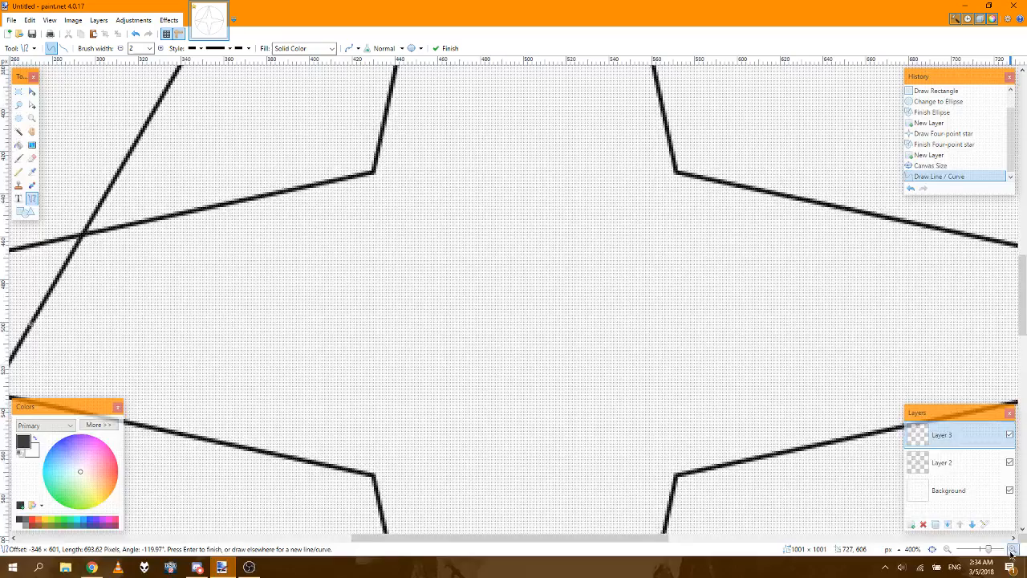
{"action": "left_click", "coordinate": [1012, 550]}
{"action": "left_click", "coordinate": [1012, 550]}
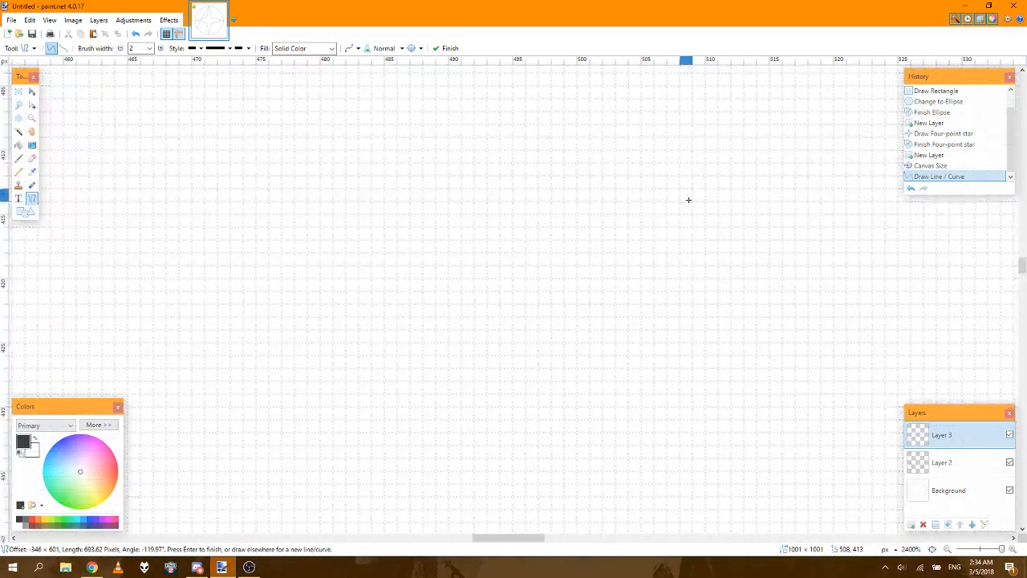
{"action": "scroll", "coordinate": [688, 199], "scroll_direction": "up", "scroll_amount": 5}
{"action": "scroll", "coordinate": [688, 199], "scroll_direction": "up", "scroll_amount": 5}
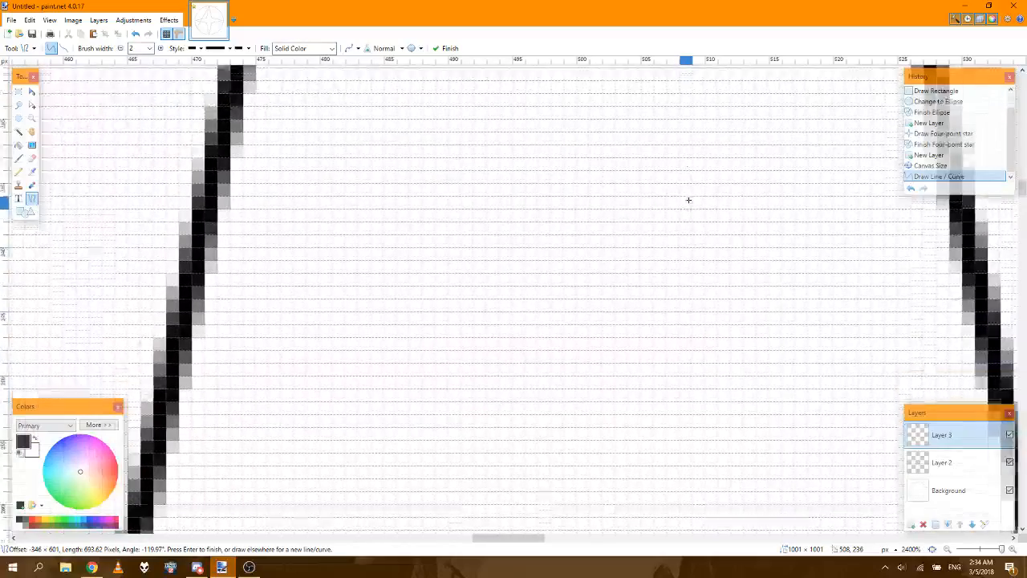
{"action": "scroll", "coordinate": [688, 199], "scroll_direction": "up", "scroll_amount": 2}
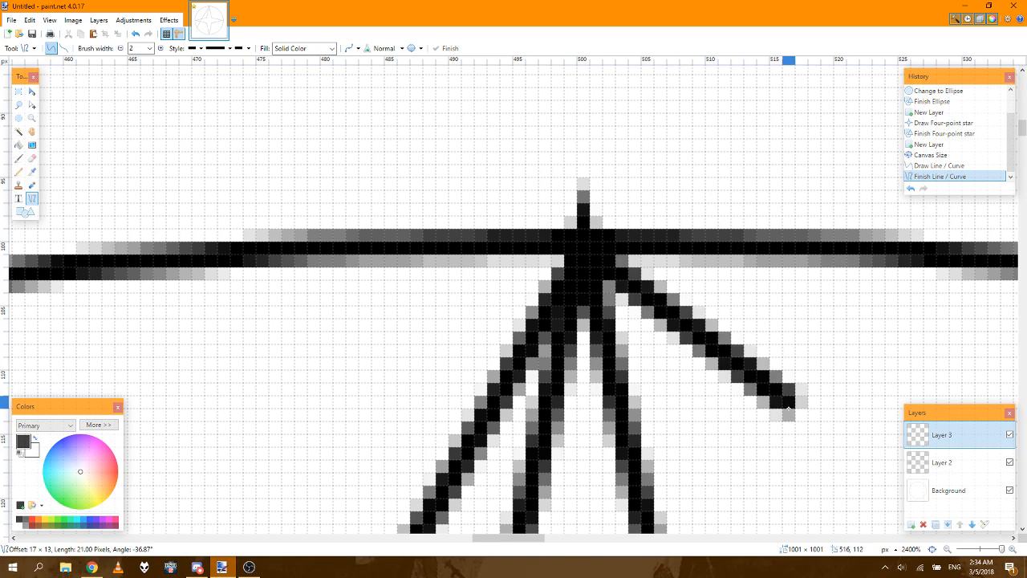
{"action": "left_click_drag", "start_coordinate": [76, 530], "coordinate": [154, 428]}
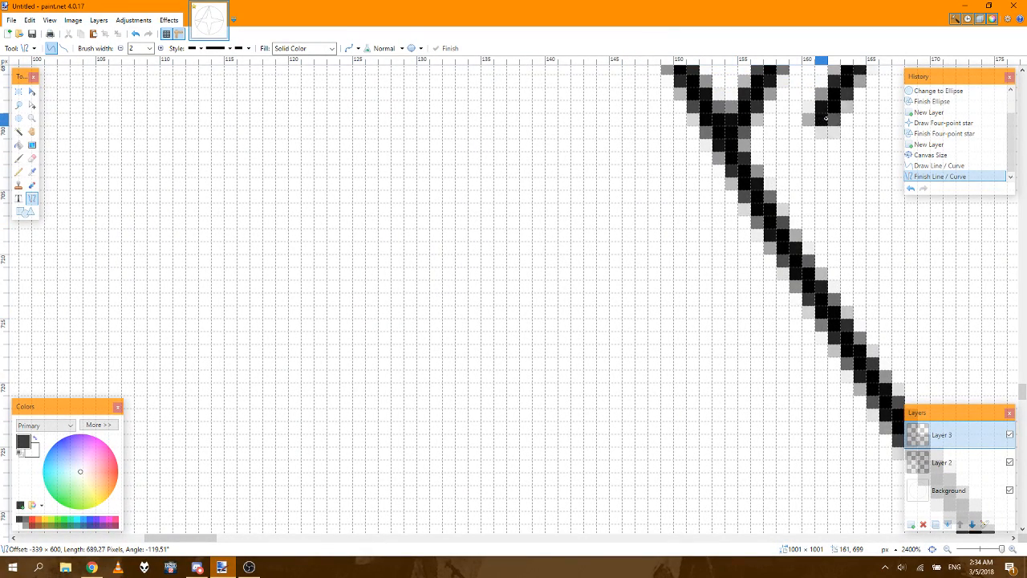
{"action": "left_click_drag", "start_coordinate": [992, 119], "coordinate": [1026, 119]}
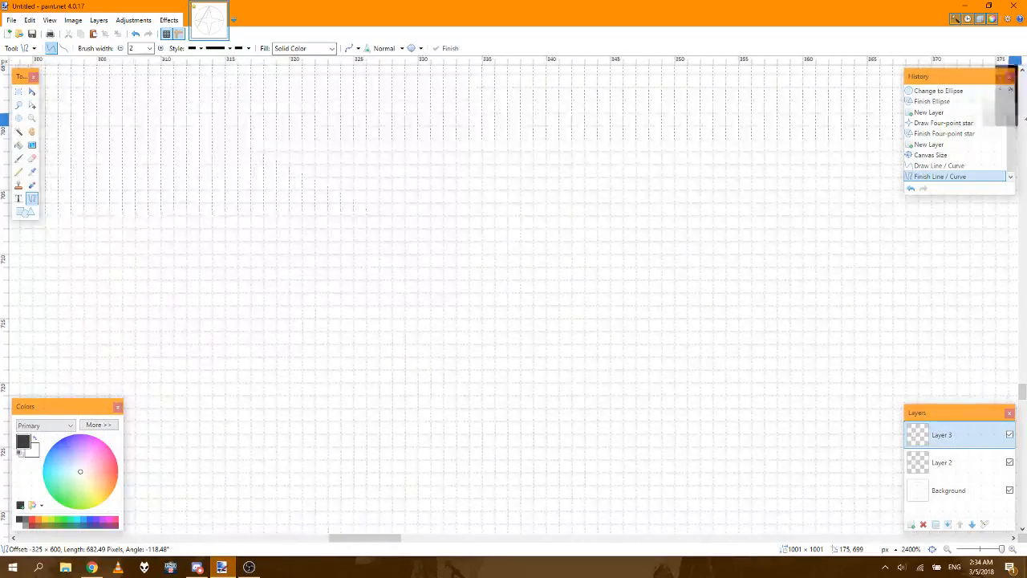
{"action": "left_click_drag", "start_coordinate": [1026, 119], "coordinate": [631, 128]}
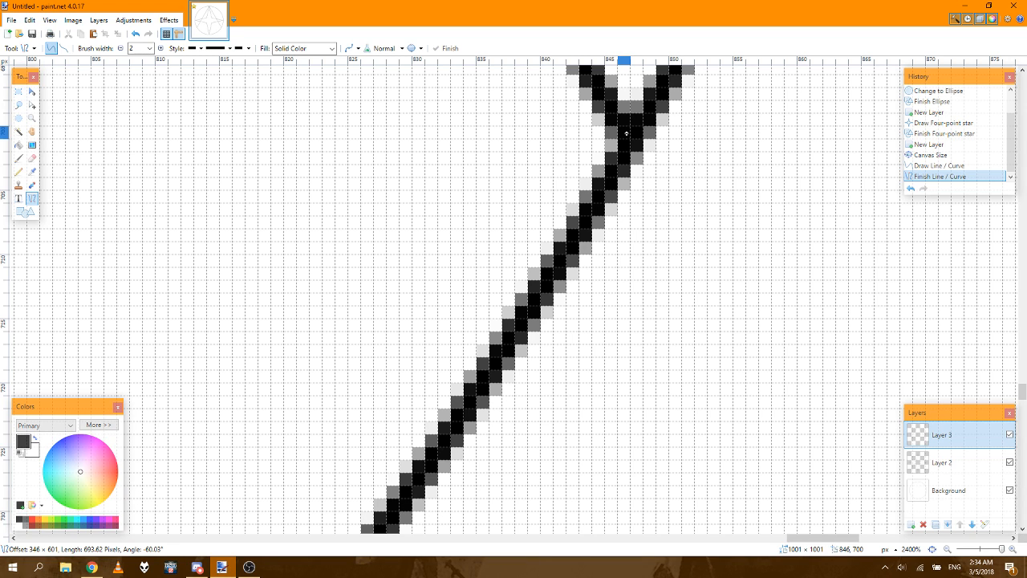
{"action": "left_click", "coordinate": [626, 134]}
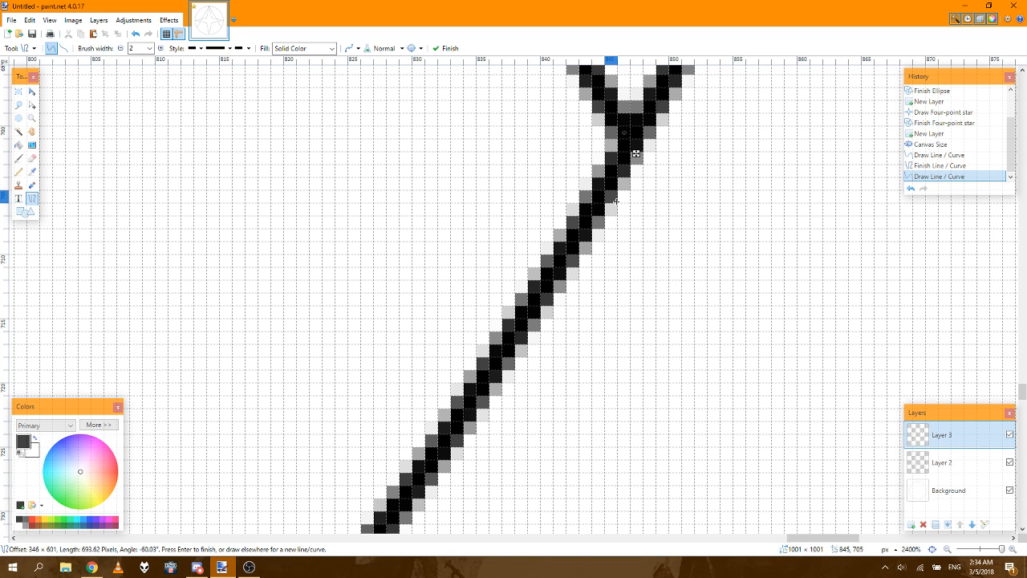
{"action": "key", "text": "Return"}
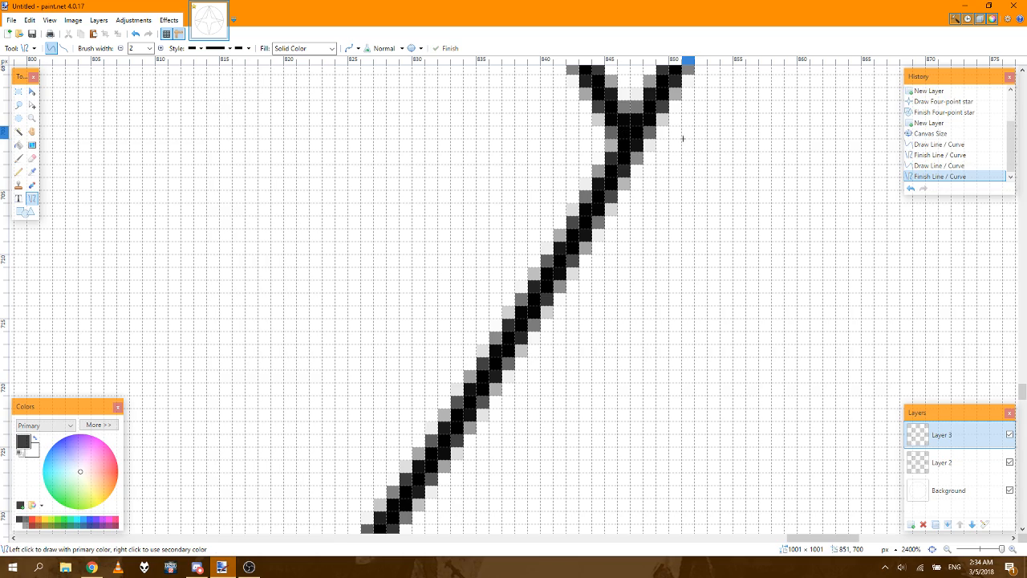
Step: Close the triangle with a horizontal base line about 693 px long from its right corner to its left corner
{"action": "mouse_move", "coordinate": [630, 133]}
{"action": "left_mouse_down"}
{"action": "mouse_move", "coordinate": [3, 133]}
{"action": "mouse_move", "coordinate": [295, 120]}
{"action": "mouse_move", "coordinate": [440, 150]}
{"action": "mouse_move", "coordinate": [452, 139]}
{"action": "left_mouse_up"}
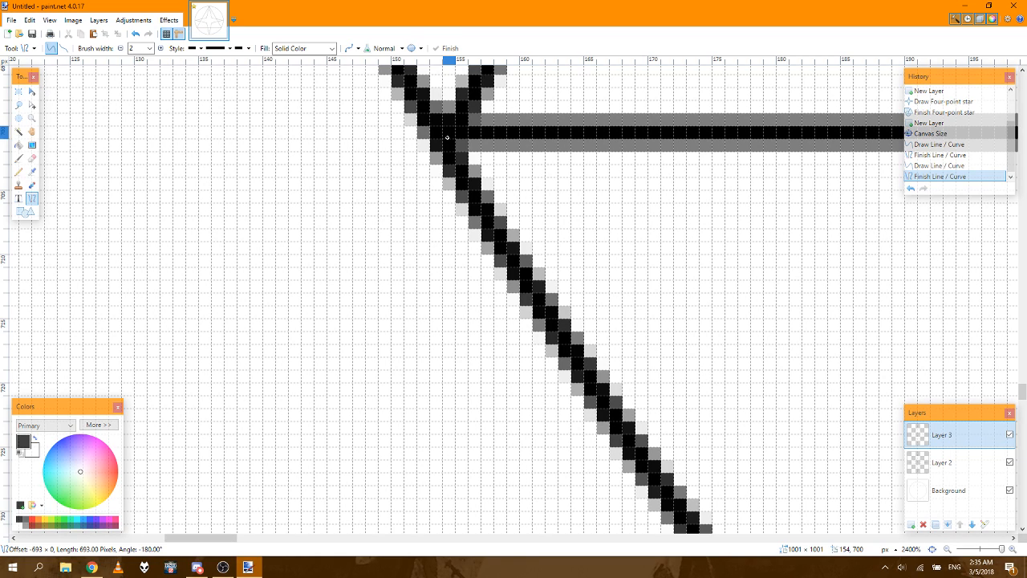
{"action": "left_click", "coordinate": [447, 137]}
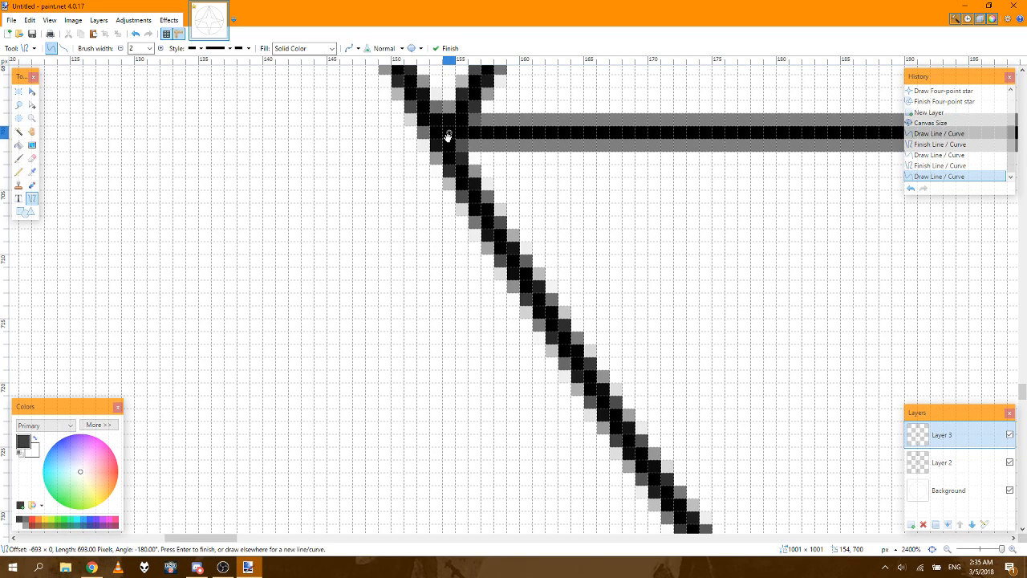
Step: Step the history back to the earlier triangle sides, and restore it to the base line
{"action": "left_click", "coordinate": [938, 155]}
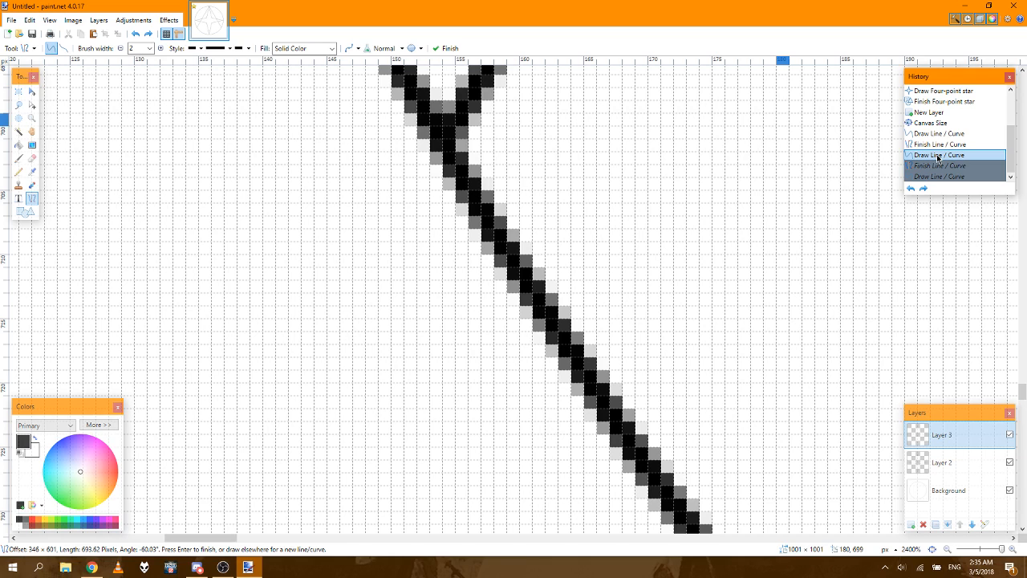
{"action": "left_click", "coordinate": [932, 136]}
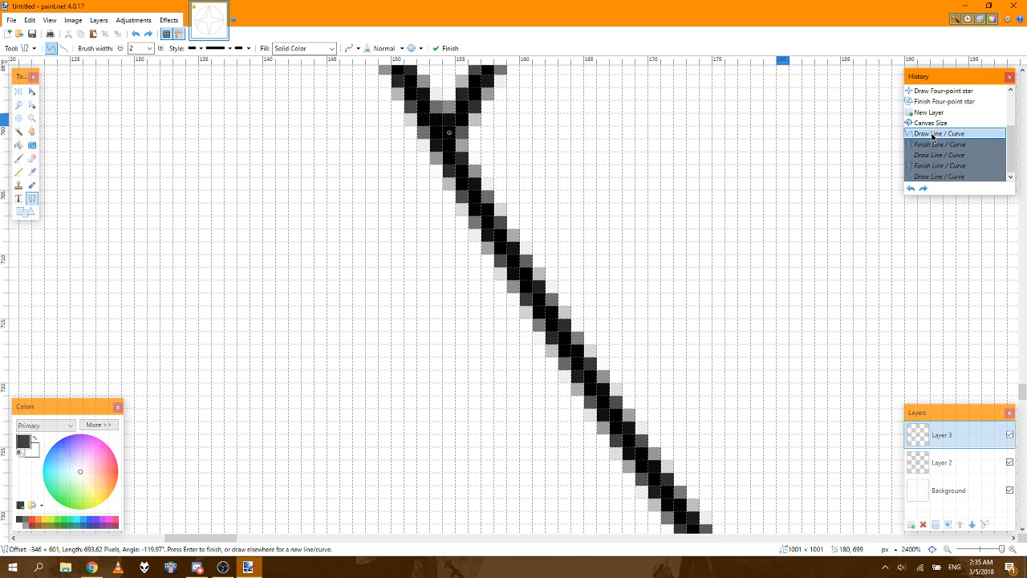
{"action": "left_click", "coordinate": [933, 177]}
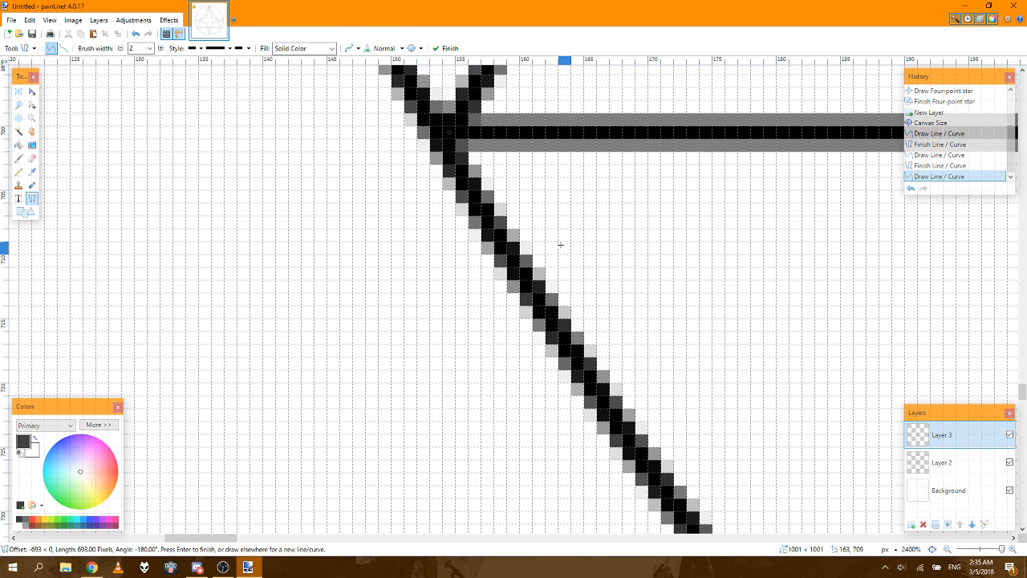
Step: Hide Layer 2 with the four-point star and the Background layer with the circle
{"action": "left_click", "coordinate": [933, 549]}
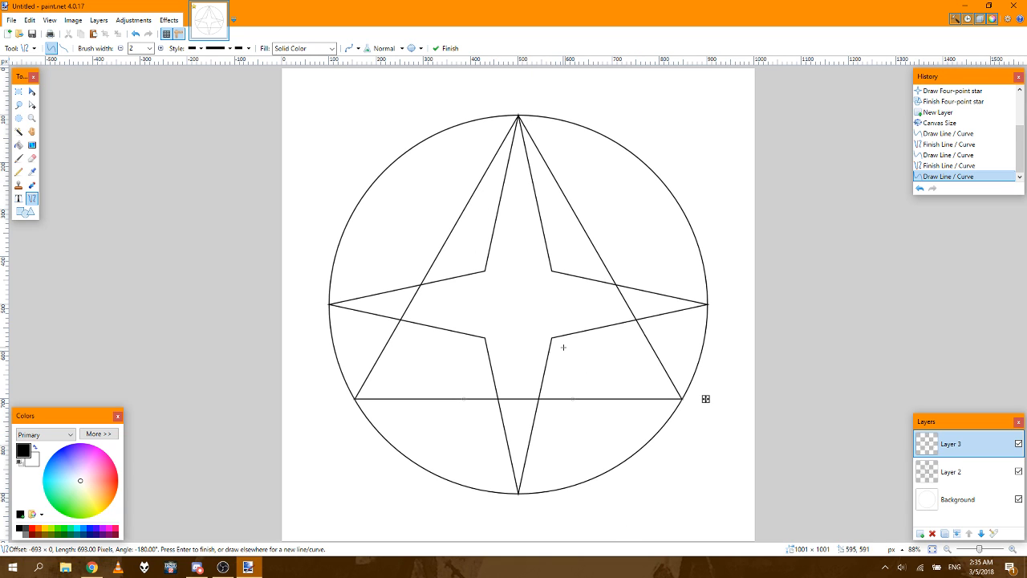
{"action": "left_click", "coordinate": [1020, 472]}
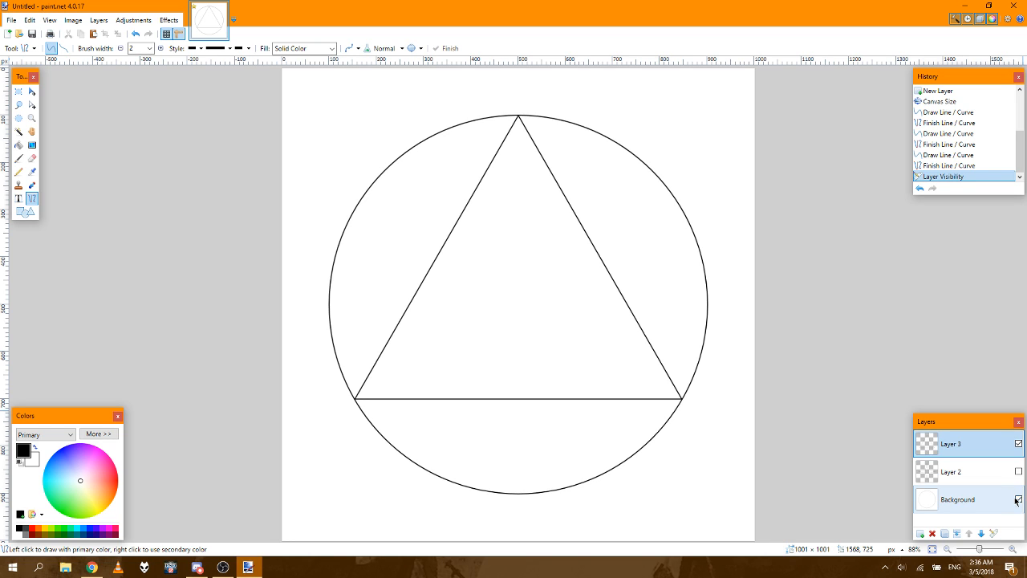
{"action": "left_click", "coordinate": [1018, 499]}
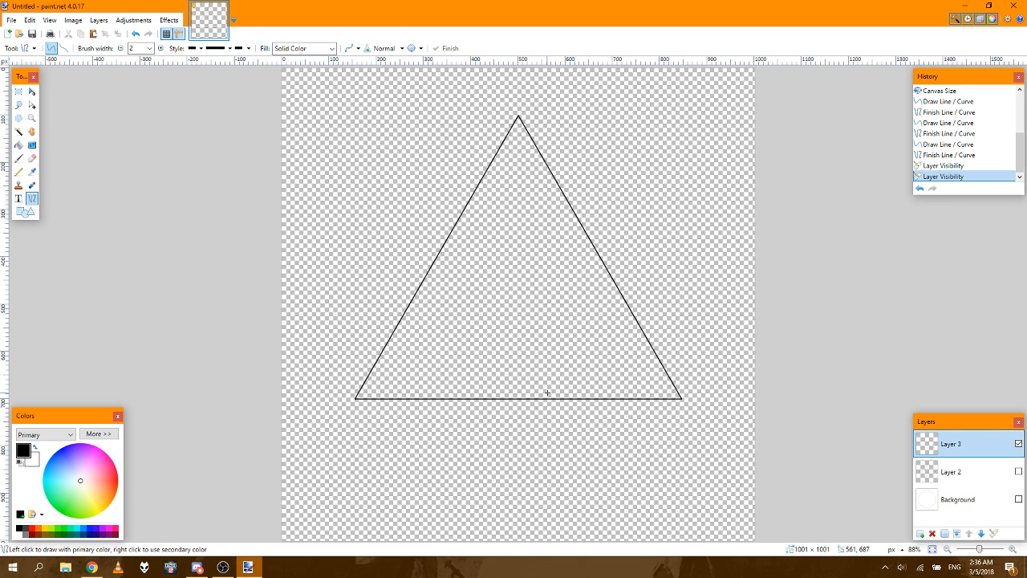
Step: Try a vertical line 300 px long down from the triangle's apex at 500, 101, and undo it
{"action": "left_click", "coordinate": [1013, 551]}
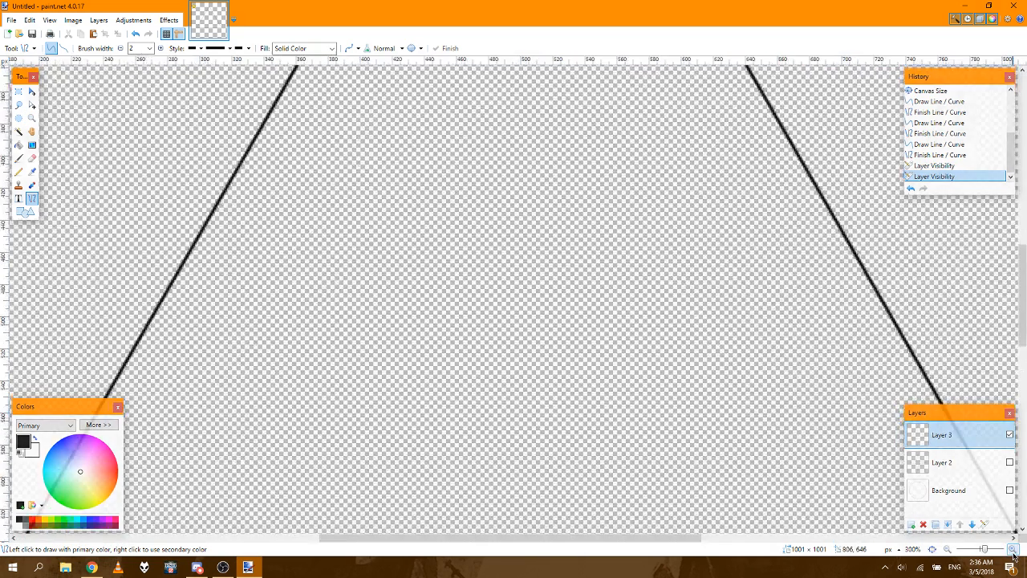
{"action": "left_click", "coordinate": [1013, 550]}
{"action": "left_click", "coordinate": [1013, 551]}
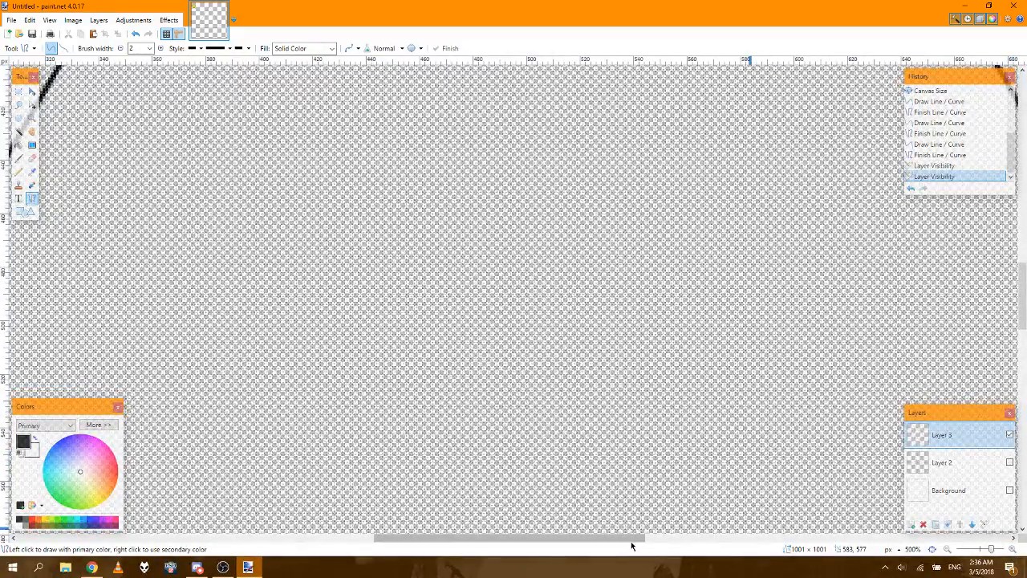
{"action": "left_click_drag", "start_coordinate": [632, 543], "coordinate": [788, 543]}
{"action": "scroll", "coordinate": [736, 431], "scroll_direction": "down", "scroll_amount": 5}
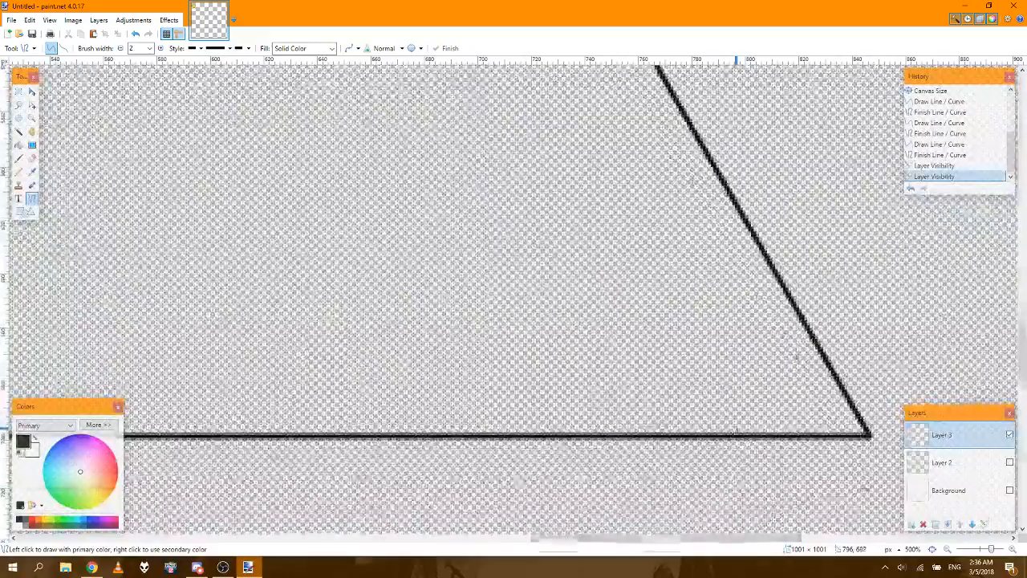
{"action": "scroll", "coordinate": [736, 431], "scroll_direction": "down", "scroll_amount": 2}
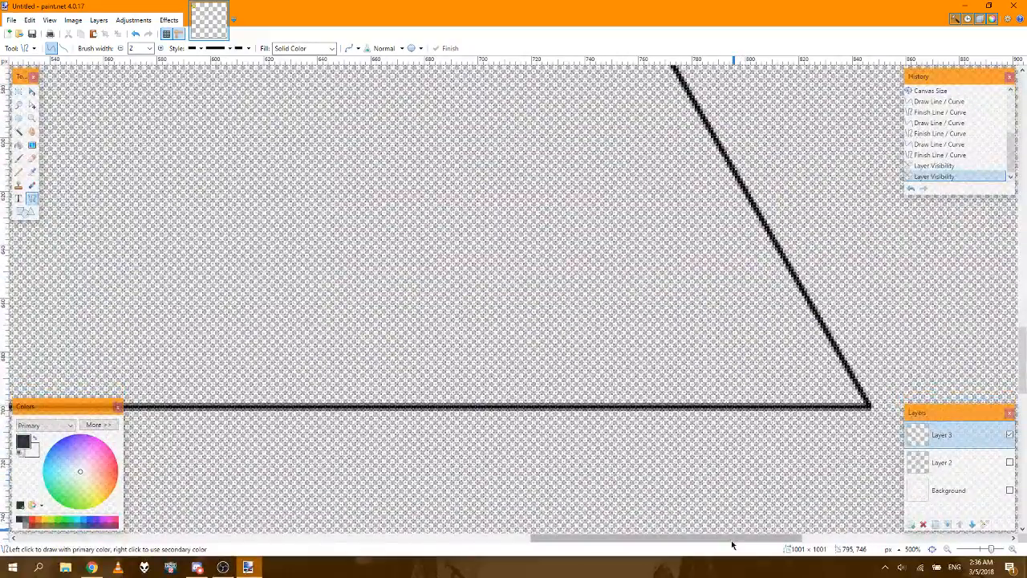
{"action": "left_click_drag", "start_coordinate": [722, 536], "coordinate": [550, 531]}
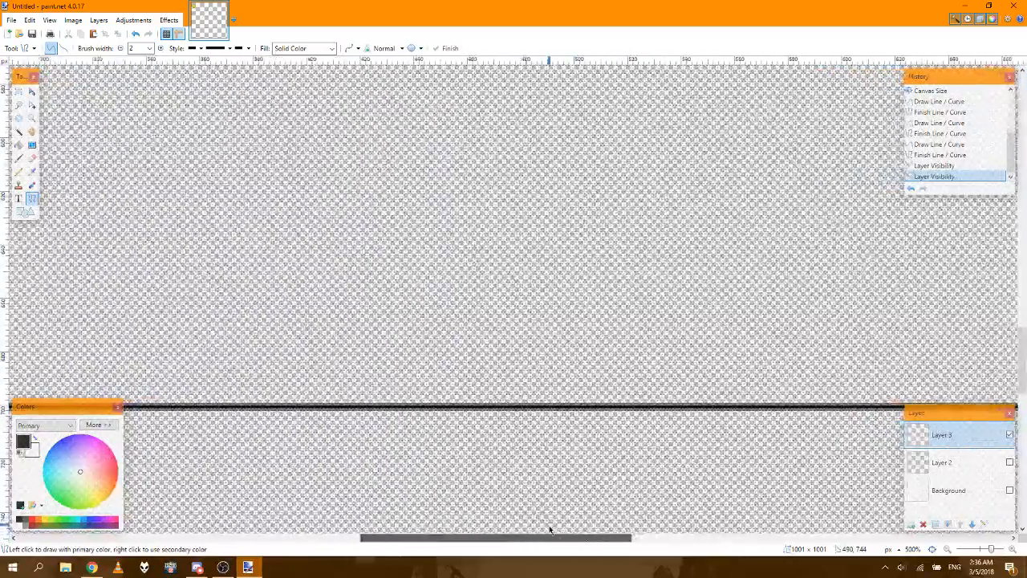
{"action": "left_click_drag", "start_coordinate": [1022, 361], "coordinate": [1021, 175]}
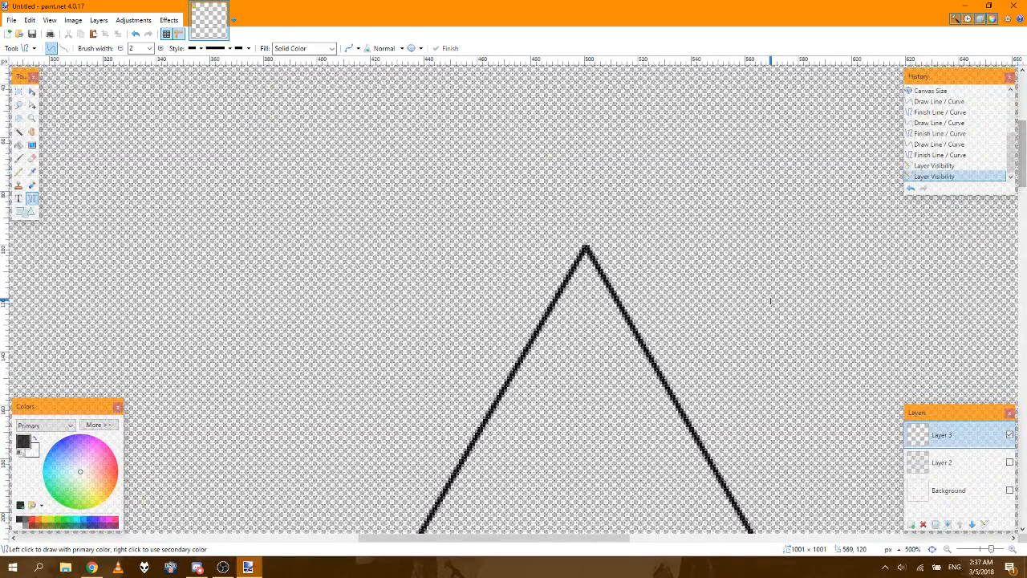
{"action": "left_click", "coordinate": [1012, 551]}
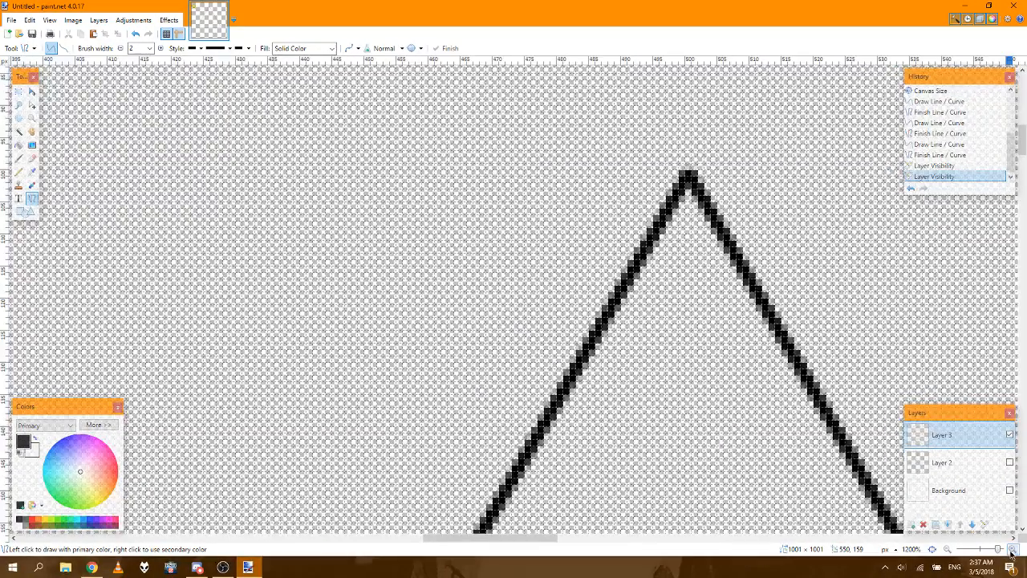
{"action": "left_click", "coordinate": [1013, 551]}
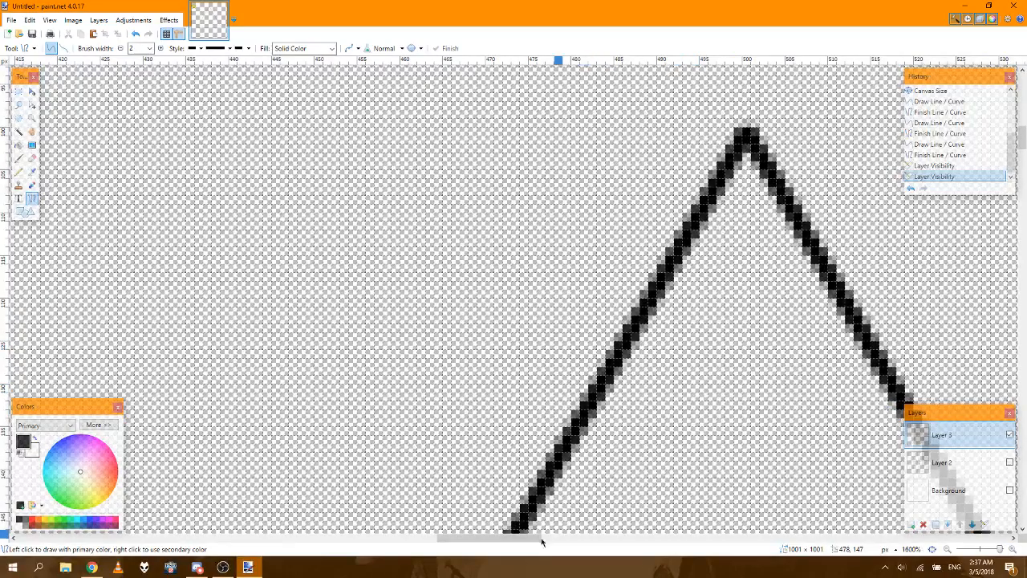
{"action": "left_click_drag", "start_coordinate": [519, 543], "coordinate": [541, 544]}
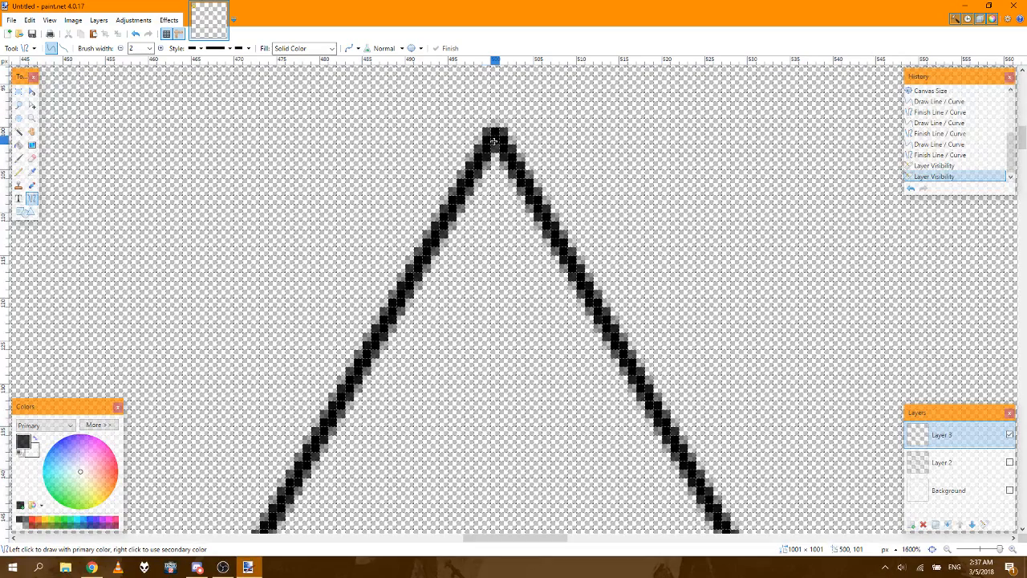
{"action": "left_click_drag", "start_coordinate": [495, 138], "coordinate": [492, 379]}
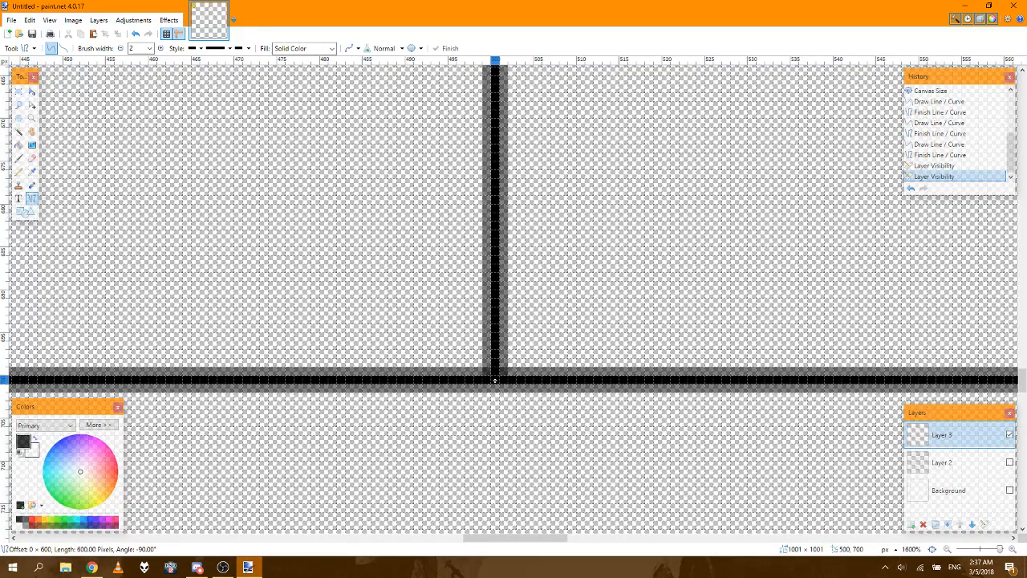
{"action": "left_click_drag", "start_coordinate": [496, 381], "coordinate": [493, 518]}
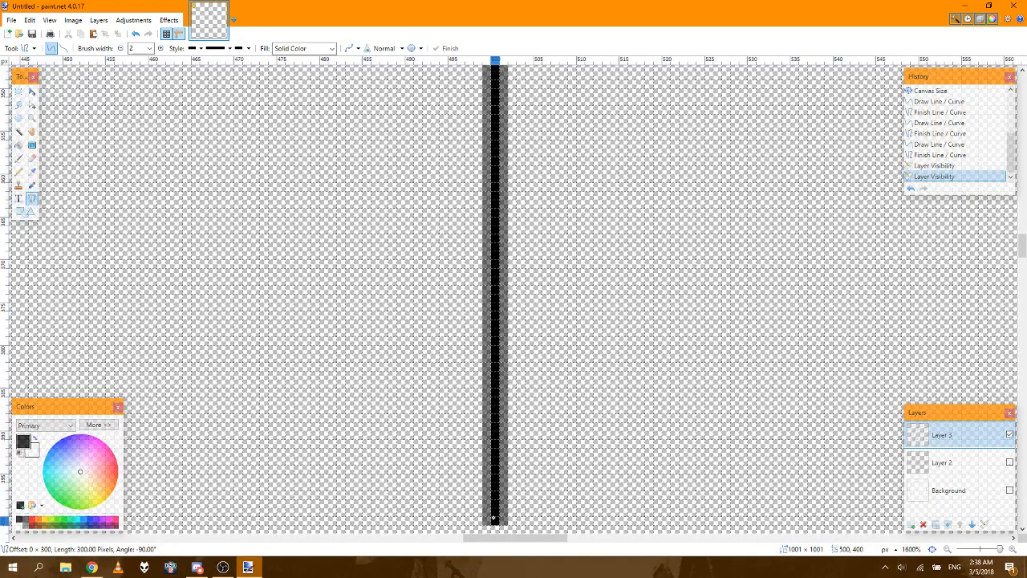
{"action": "left_click_drag", "start_coordinate": [494, 518], "coordinate": [494, 519]}
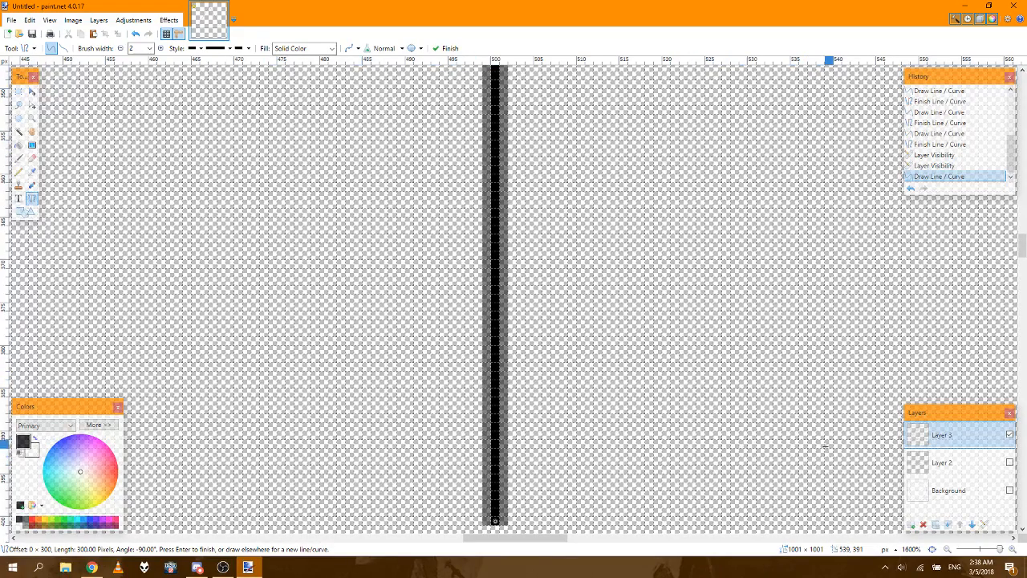
{"action": "left_click", "coordinate": [931, 550]}
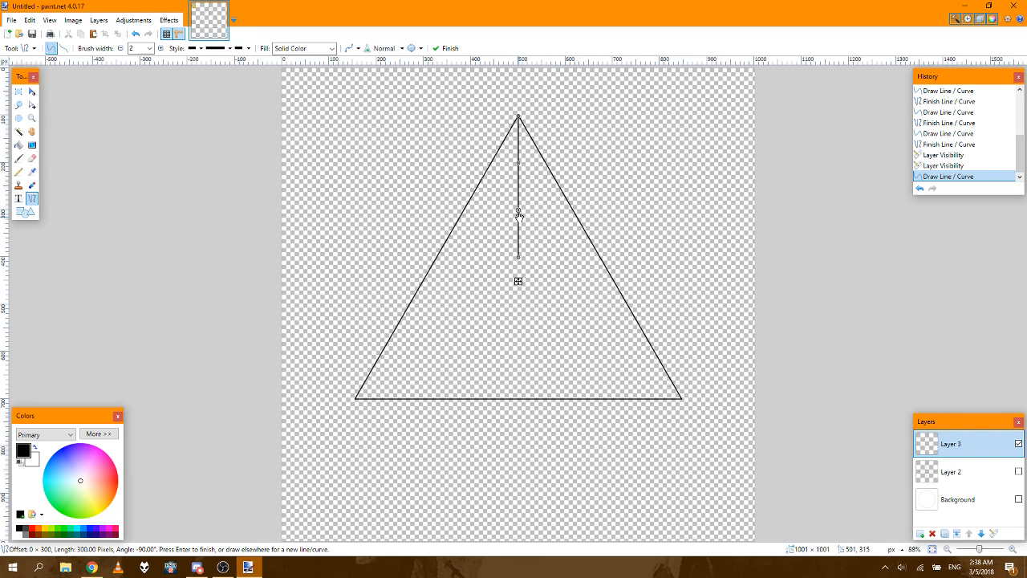
{"action": "left_click", "coordinate": [926, 166]}
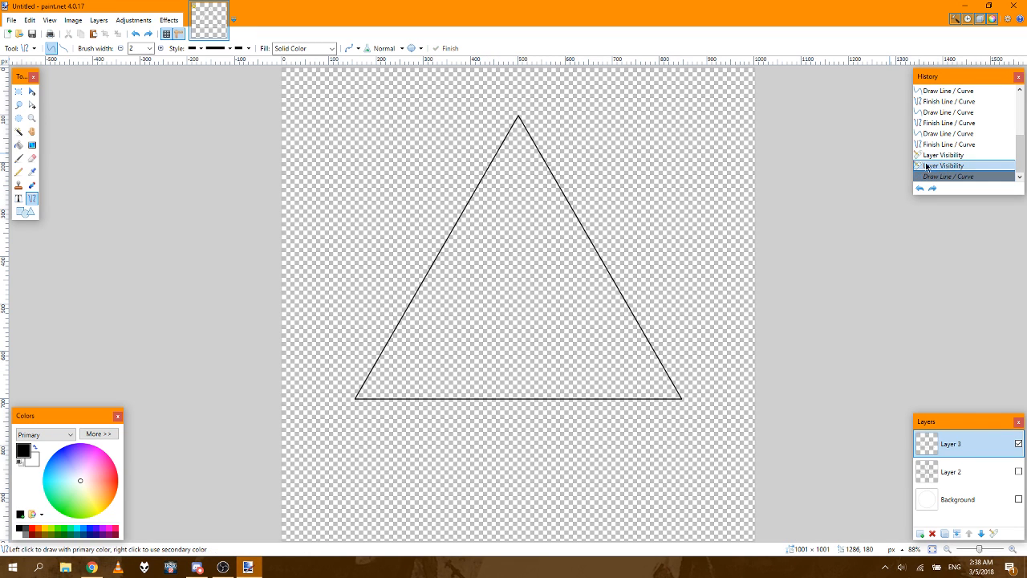
Step: Draw a vertical line 301 px long straight down from the triangle's apex at about 500, 101
{"action": "left_click", "coordinate": [1012, 549]}
{"action": "left_click", "coordinate": [1013, 549]}
{"action": "left_click", "coordinate": [1013, 549]}
{"action": "left_click", "coordinate": [1013, 549]}
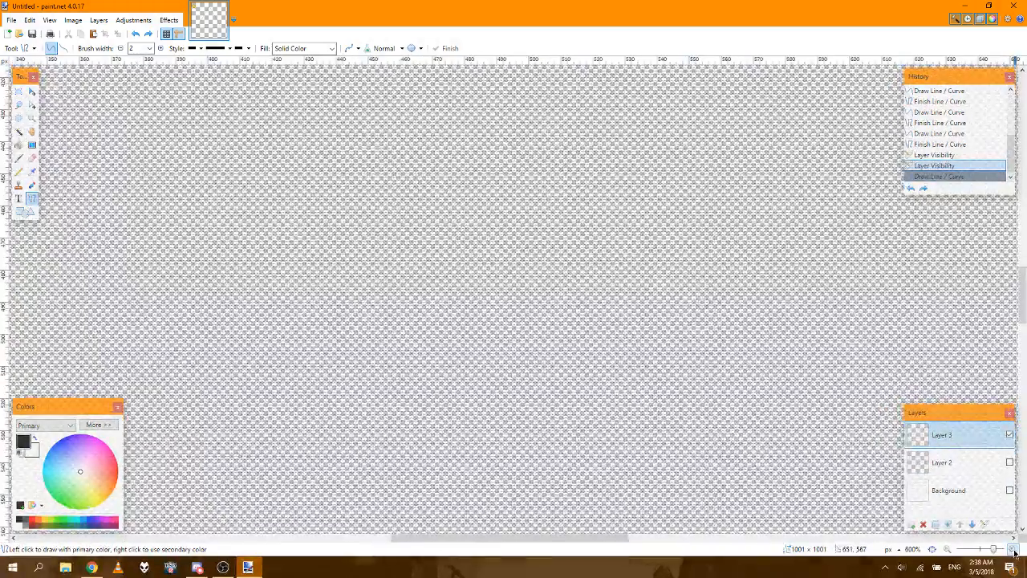
{"action": "left_click", "coordinate": [1013, 549]}
{"action": "left_click", "coordinate": [1012, 549]}
{"action": "left_click_drag", "start_coordinate": [1019, 300], "coordinate": [1019, 147]}
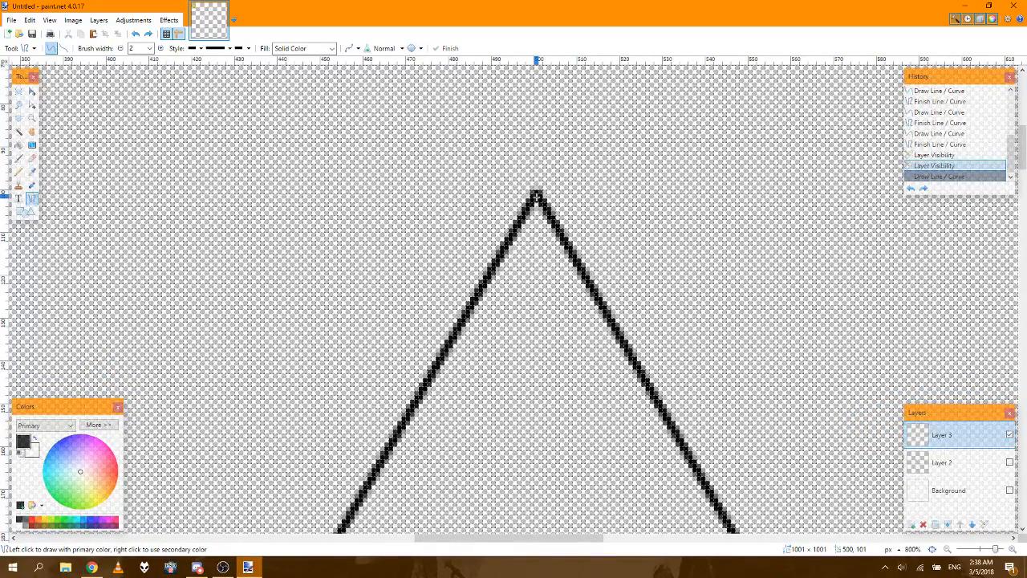
{"action": "left_click_drag", "start_coordinate": [536, 196], "coordinate": [539, 511]}
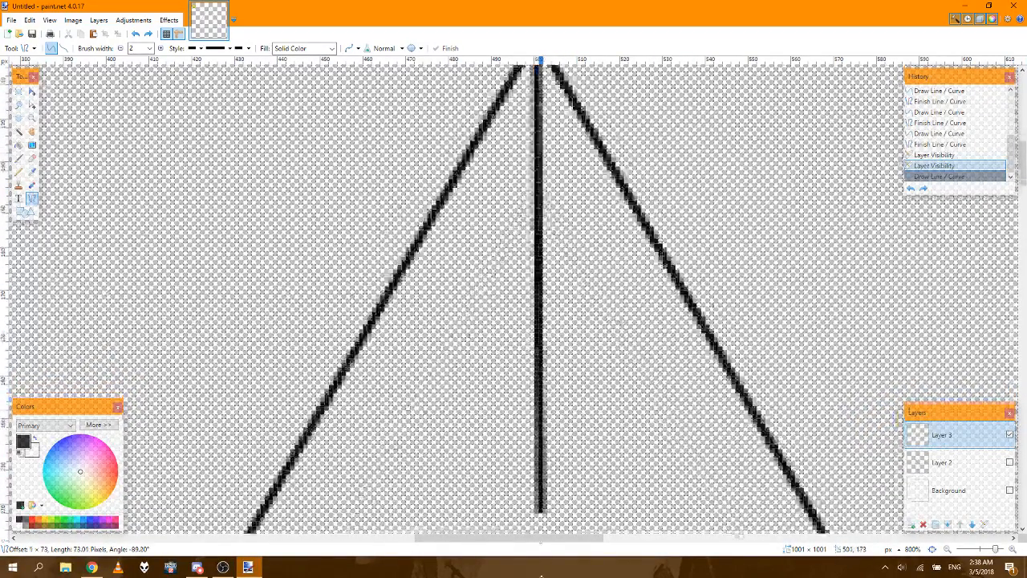
{"action": "left_click_drag", "start_coordinate": [542, 575], "coordinate": [532, 485]}
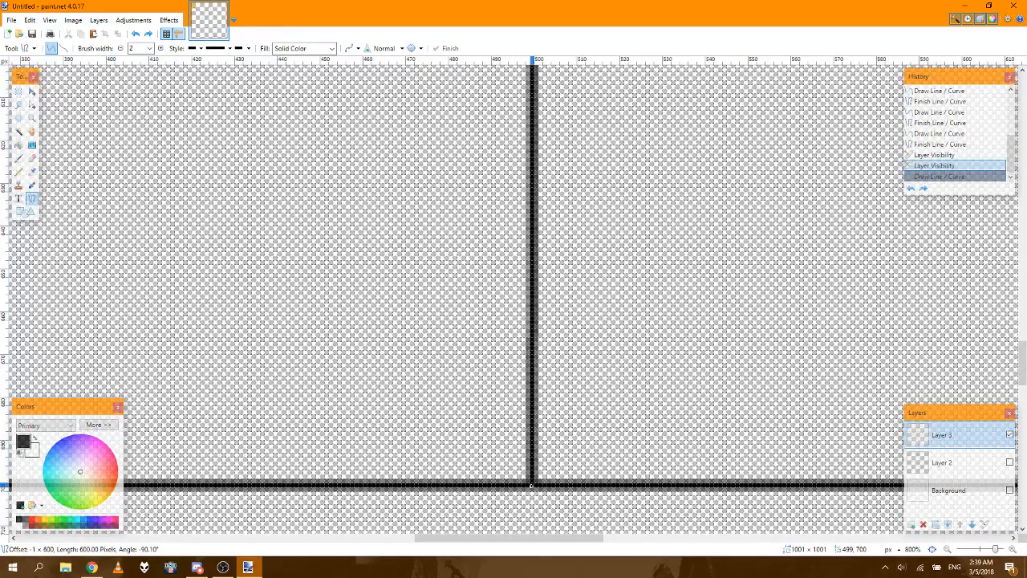
{"action": "left_click_drag", "start_coordinate": [531, 486], "coordinate": [535, 485]}
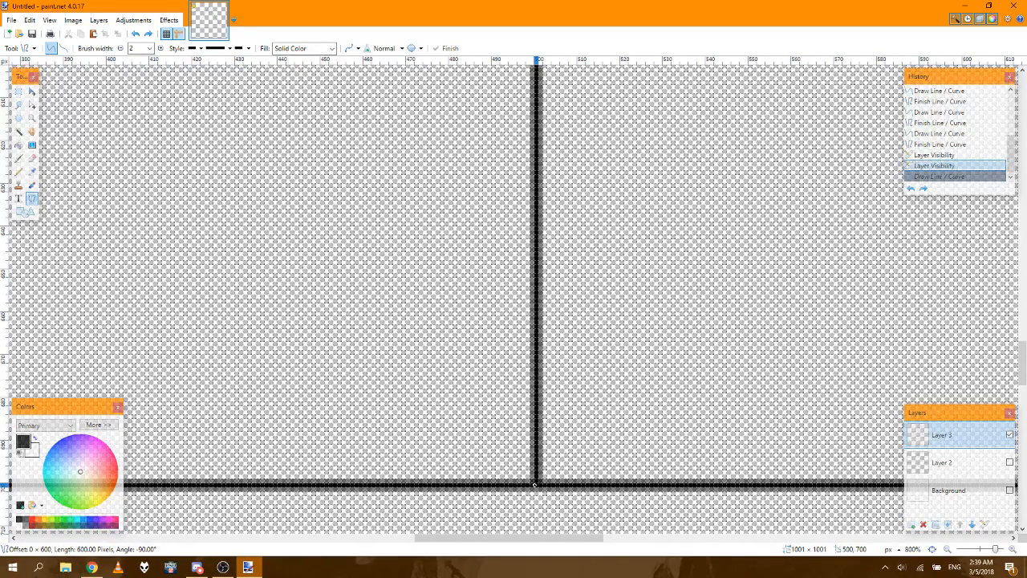
{"action": "left_click_drag", "start_coordinate": [534, 485], "coordinate": [540, 159]}
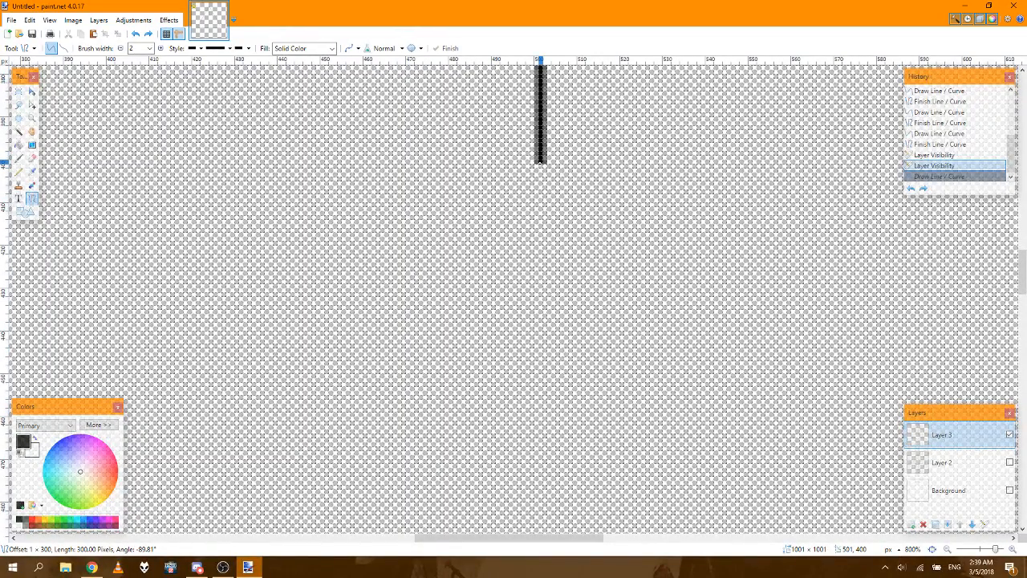
{"action": "left_click_drag", "start_coordinate": [540, 160], "coordinate": [537, 165]}
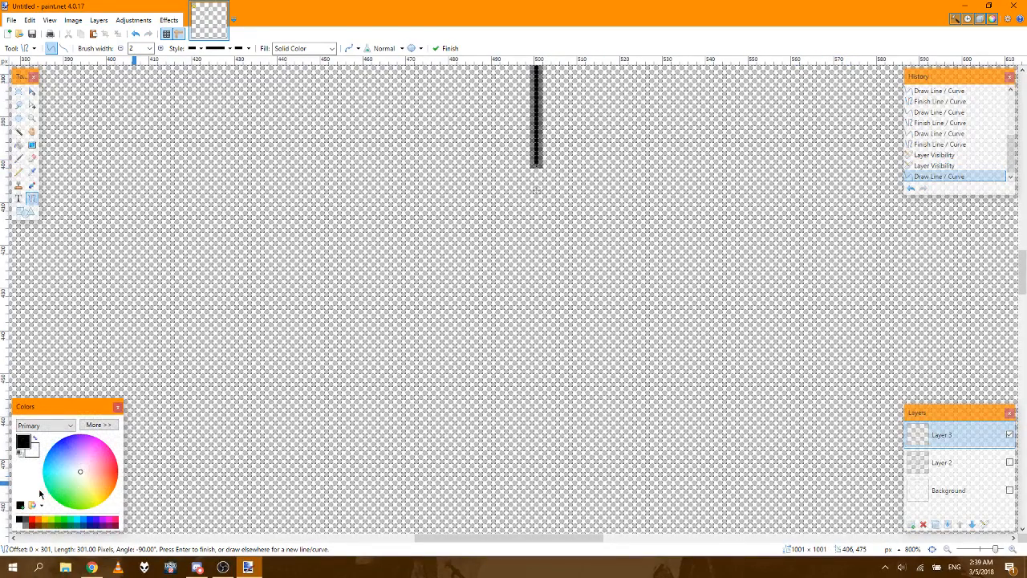
Step: Switch to the Twitch channel page in the browser to check the live stream, and return to paint.net
{"action": "left_click", "coordinate": [92, 568]}
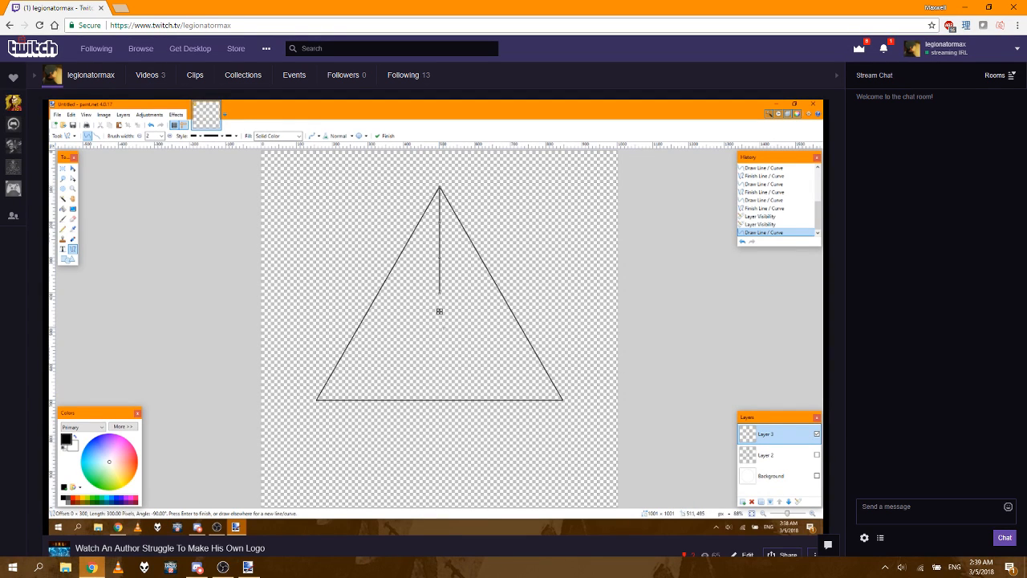
{"action": "scroll", "coordinate": [209, 419], "scroll_direction": "down", "scroll_amount": 3}
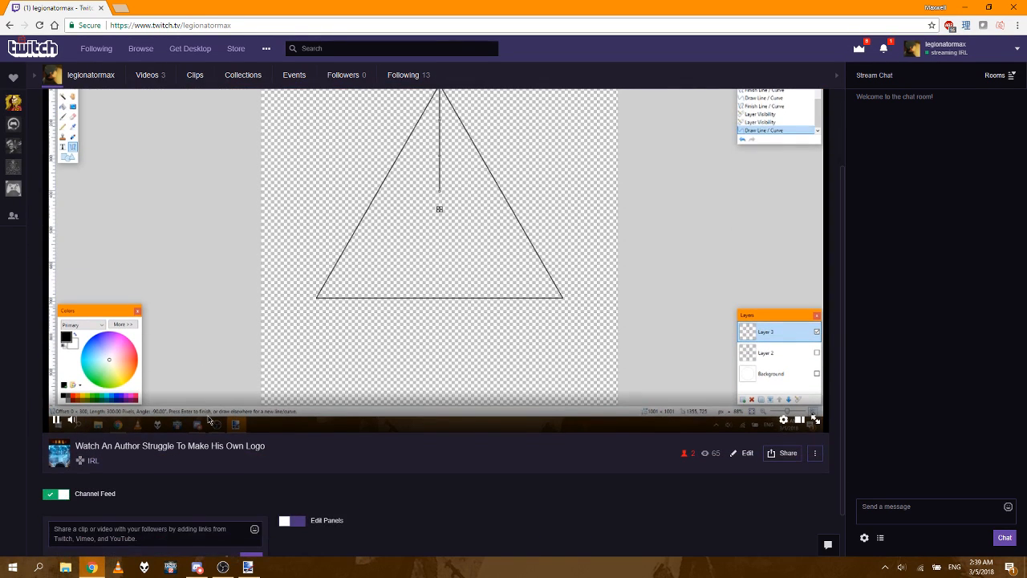
{"action": "mouse_move", "coordinate": [96, 572]}
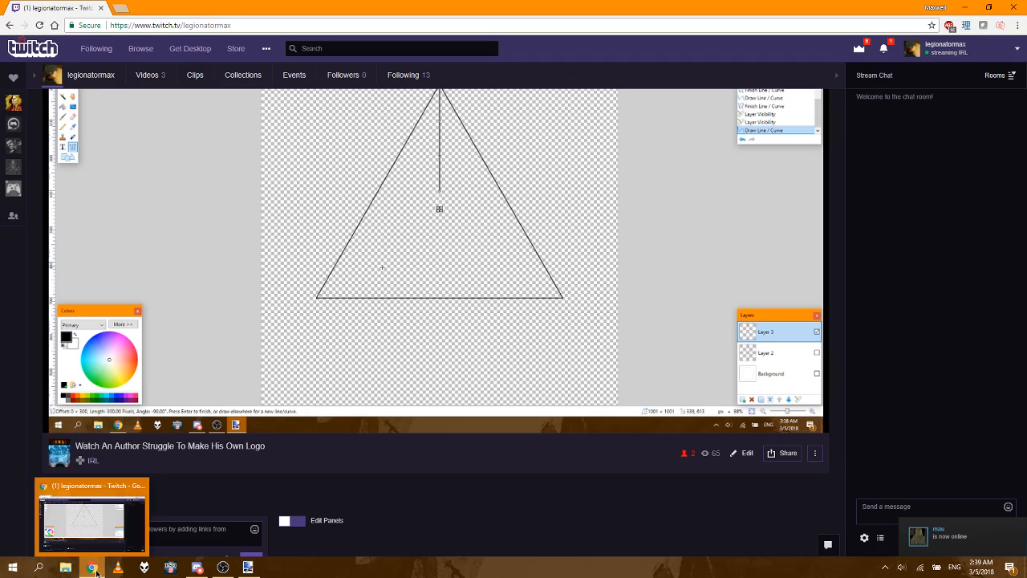
{"action": "left_click", "coordinate": [248, 567]}
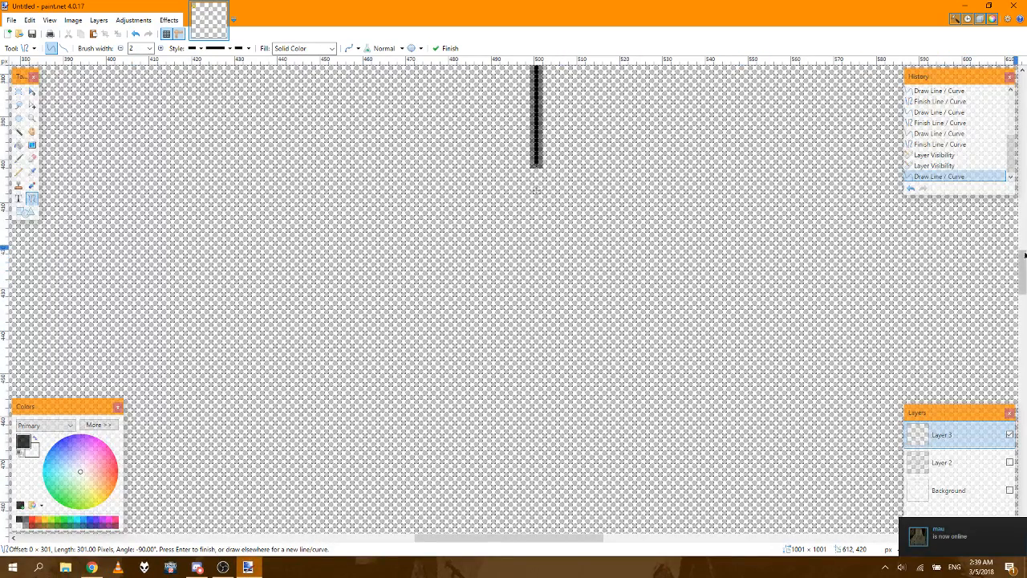
Step: Examine the vertical line's lower end and its alignment with the triangle's apex up close
{"action": "left_click_drag", "start_coordinate": [1026, 266], "coordinate": [1026, 240]}
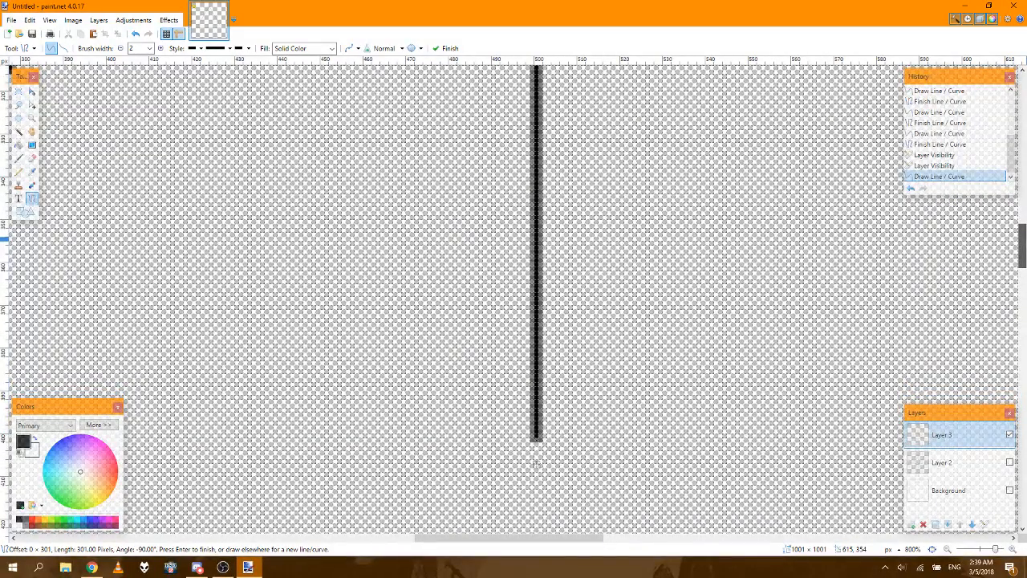
{"action": "left_click", "coordinate": [931, 550]}
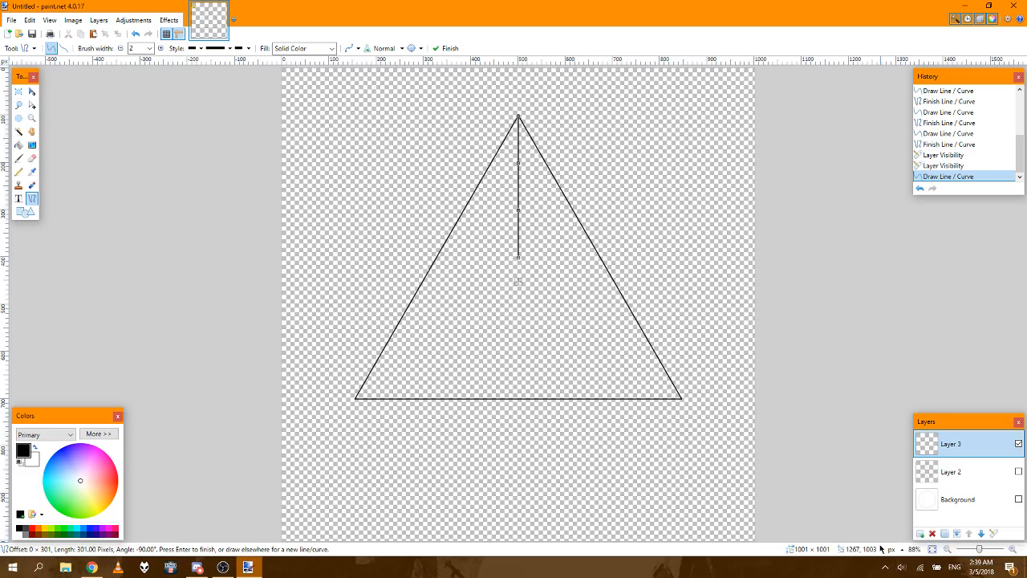
{"action": "left_click", "coordinate": [1013, 549]}
{"action": "left_click", "coordinate": [1013, 548]}
{"action": "left_click", "coordinate": [1013, 549]}
{"action": "left_click", "coordinate": [1014, 549]}
{"action": "left_click", "coordinate": [1013, 549]}
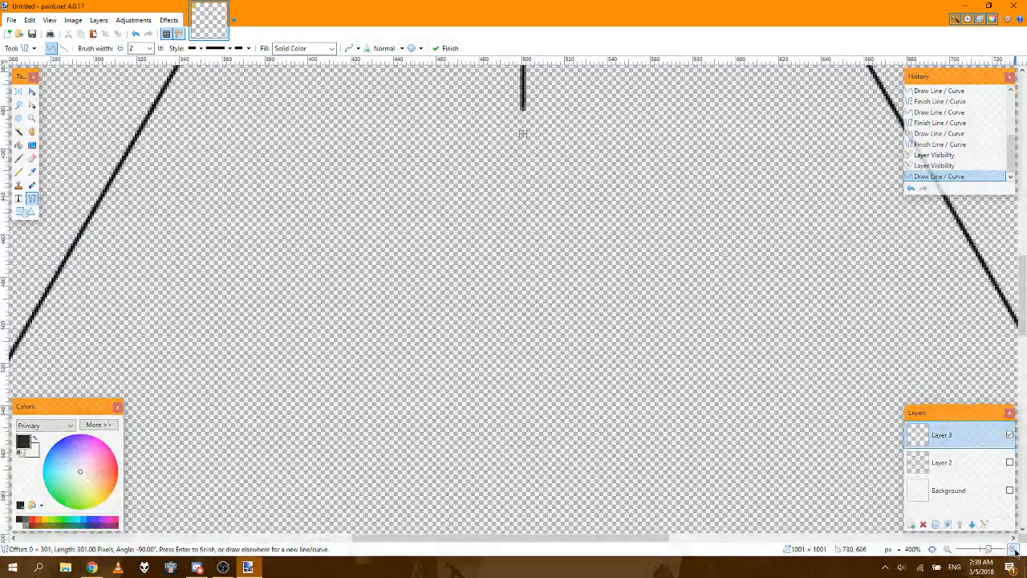
{"action": "left_click_drag", "start_coordinate": [1022, 317], "coordinate": [1023, 162]}
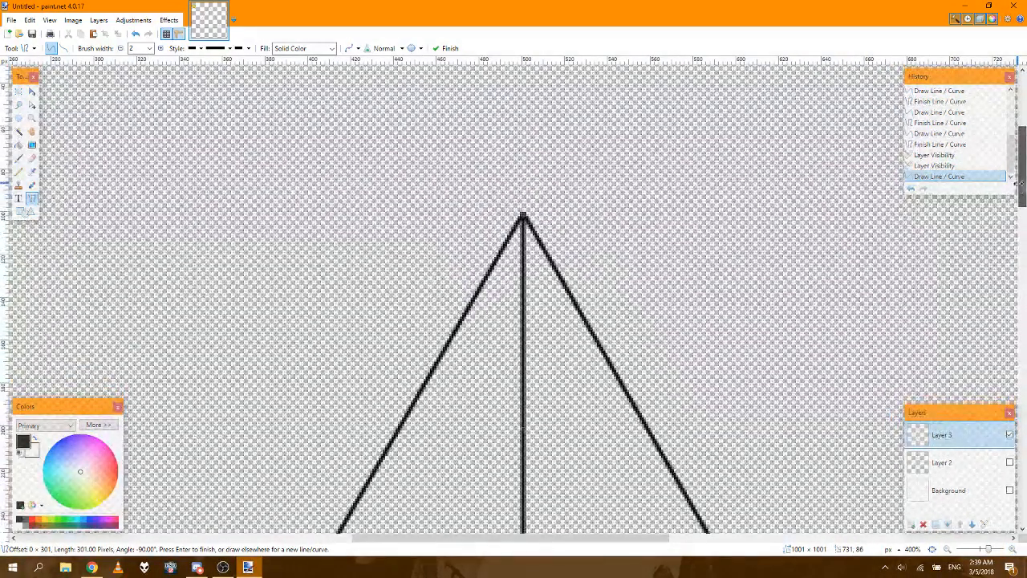
{"action": "left_click", "coordinate": [1013, 551]}
{"action": "left_click", "coordinate": [1013, 550]}
{"action": "left_click", "coordinate": [1012, 551]}
{"action": "left_click", "coordinate": [1013, 550]}
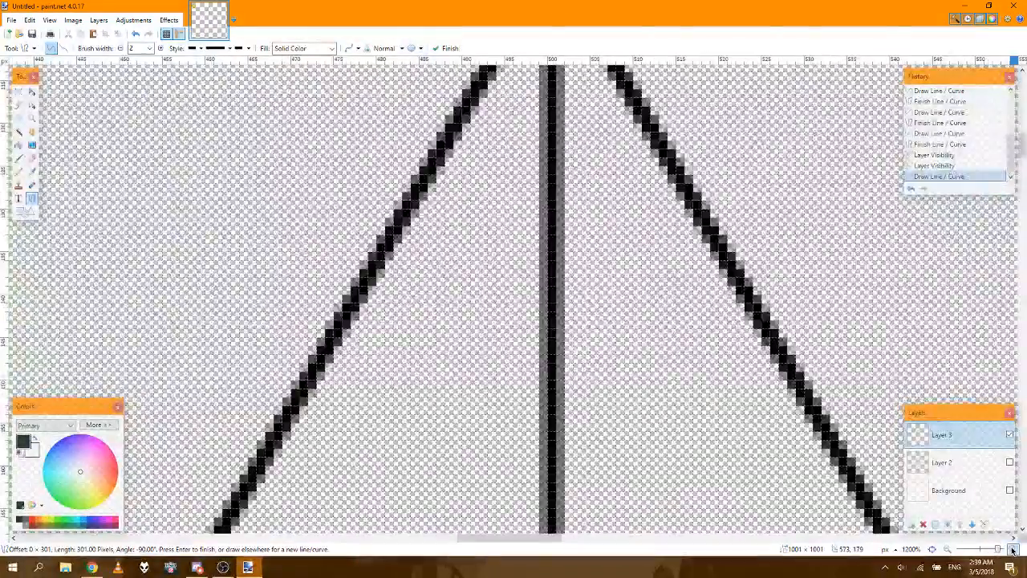
{"action": "left_click", "coordinate": [1013, 551]}
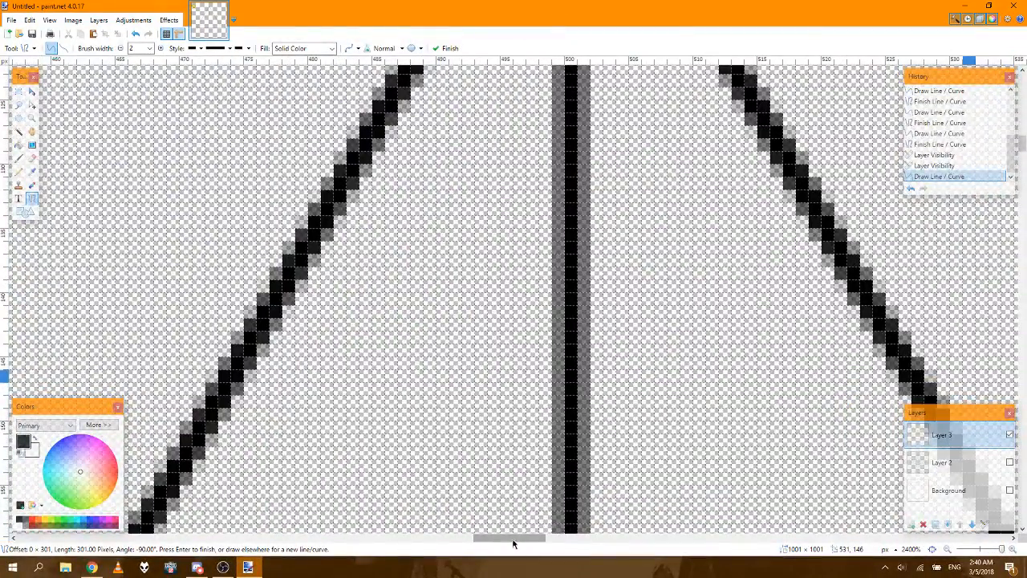
{"action": "left_click_drag", "start_coordinate": [510, 537], "coordinate": [523, 537]}
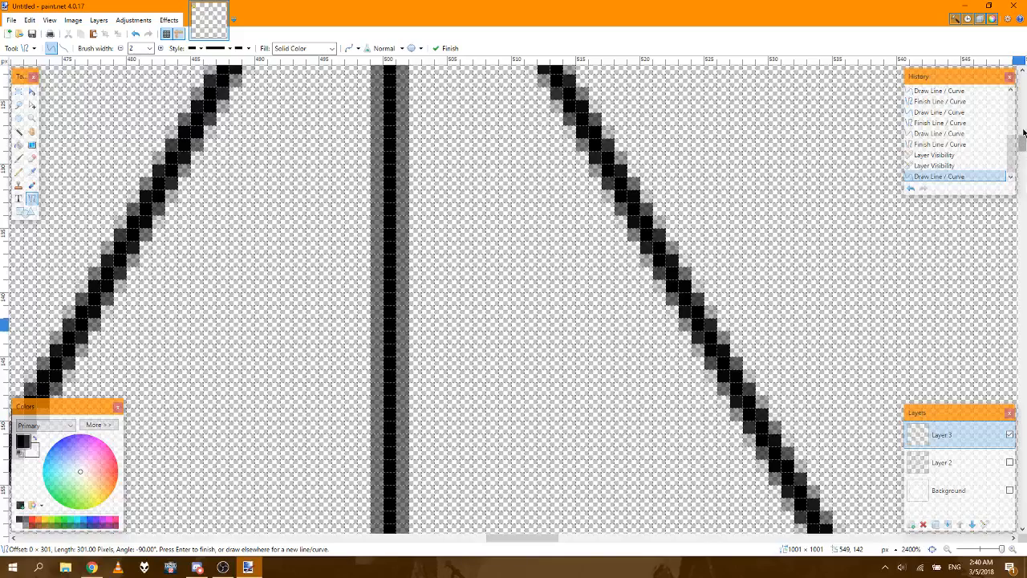
{"action": "left_click_drag", "start_coordinate": [1024, 132], "coordinate": [1023, 120]}
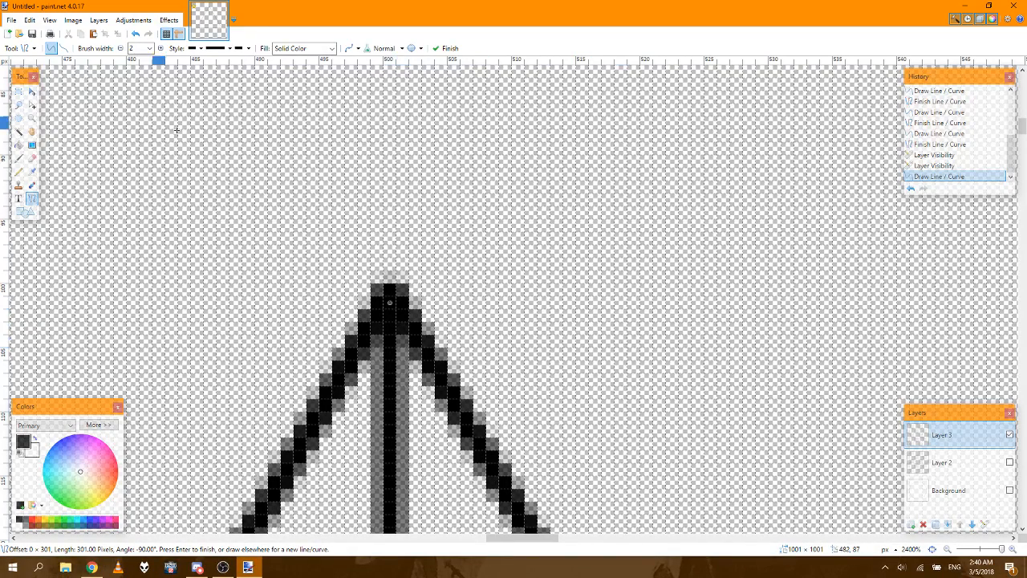
Step: Finish the vertical line and select a rectangular area of about 985 × 796 px enclosing the whole triangle
{"action": "left_click", "coordinate": [18, 91]}
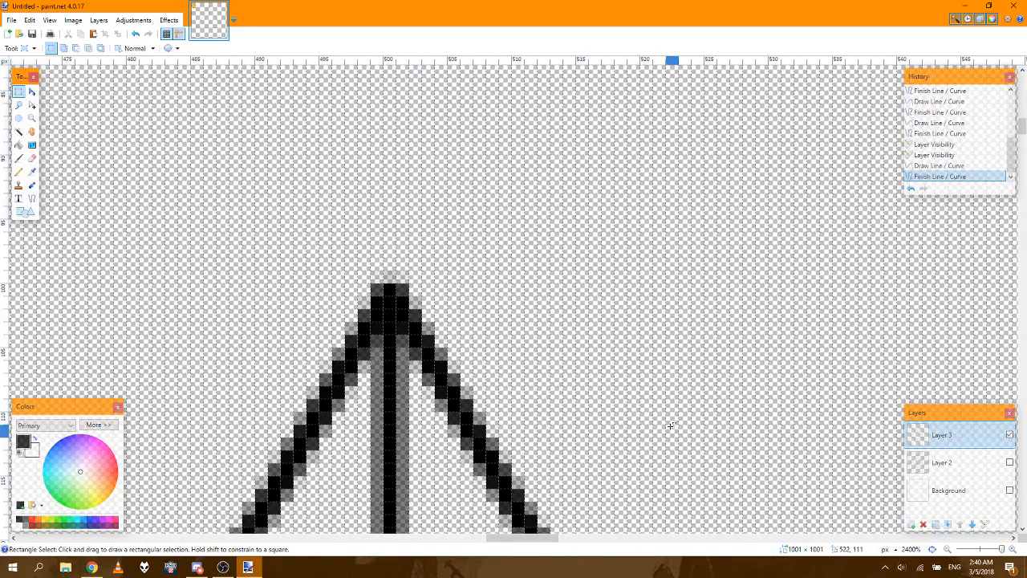
{"action": "left_click", "coordinate": [932, 549]}
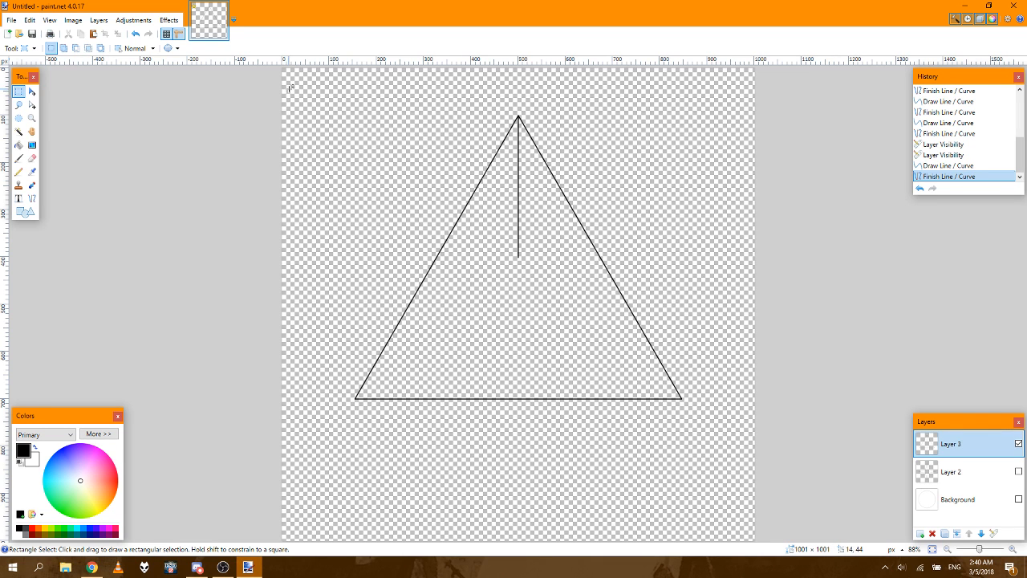
{"action": "left_click_drag", "start_coordinate": [290, 89], "coordinate": [771, 463]}
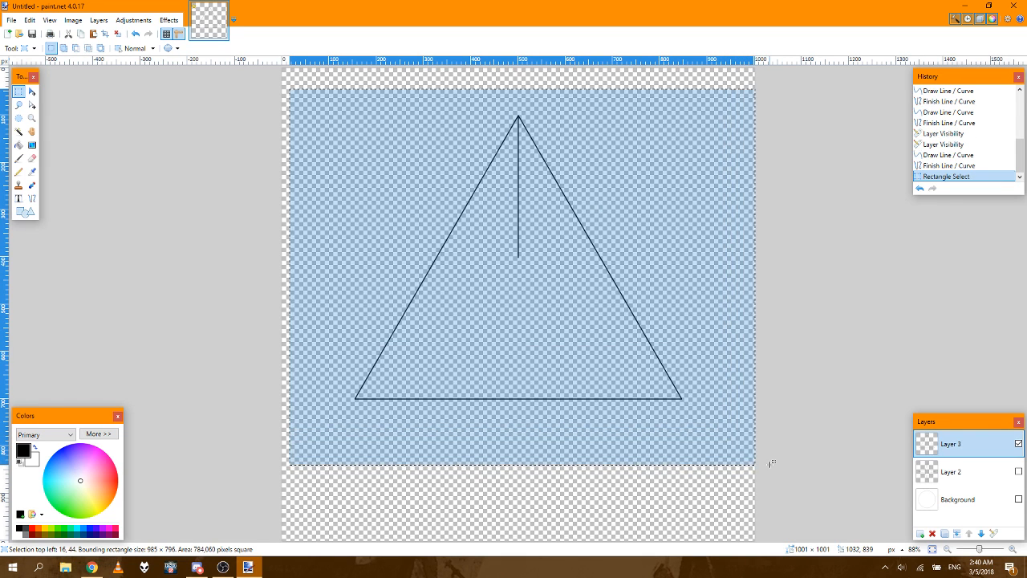
Step: Move the selected triangle and its inner line straight down until the selection's upper edge is at y = 94
{"action": "left_click", "coordinate": [32, 93]}
{"action": "left_click_drag", "start_coordinate": [447, 167], "coordinate": [454, 160]}
{"action": "key", "text": "ctrl+z"}
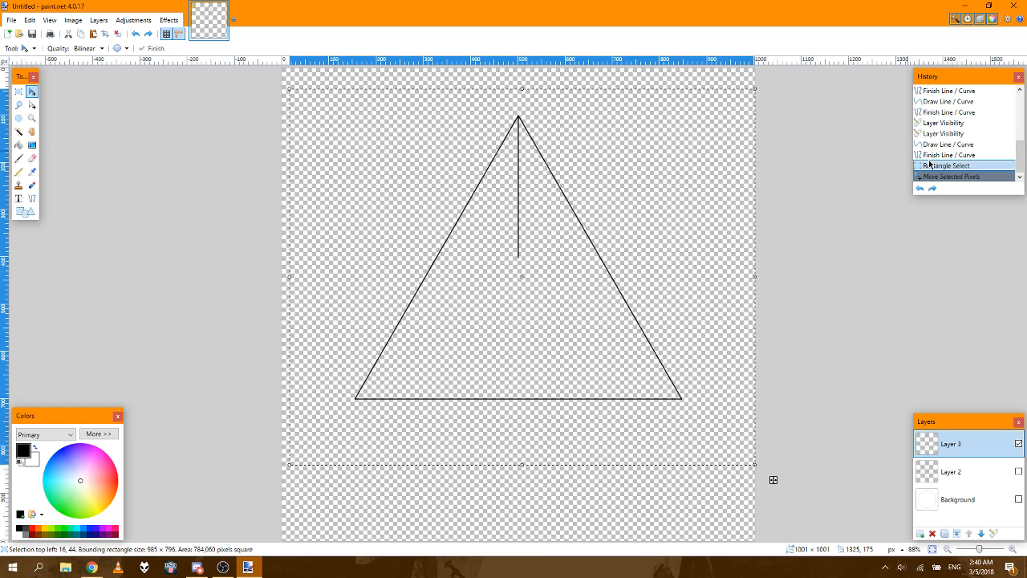
{"action": "key", "text": "Down"}
{"action": "key", "text": "Down"}
{"action": "key", "text": "Down"}
{"action": "key", "text": "Down"}
{"action": "key", "text": "Down"}
{"action": "key", "text": "Down"}
{"action": "key", "text": "Down"}
{"action": "key", "text": "Down"}
{"action": "key", "text": "Down"}
{"action": "key", "text": "Down"}
{"action": "key", "text": "Down"}
{"action": "key", "text": "Down"}
{"action": "key", "text": "Down"}
{"action": "key", "text": "Down"}
{"action": "key", "text": "Down"}
{"action": "key", "text": "Down"}
{"action": "key", "text": "Down"}
{"action": "key", "text": "Down"}
{"action": "key", "text": "Down"}
{"action": "key", "text": "Down"}
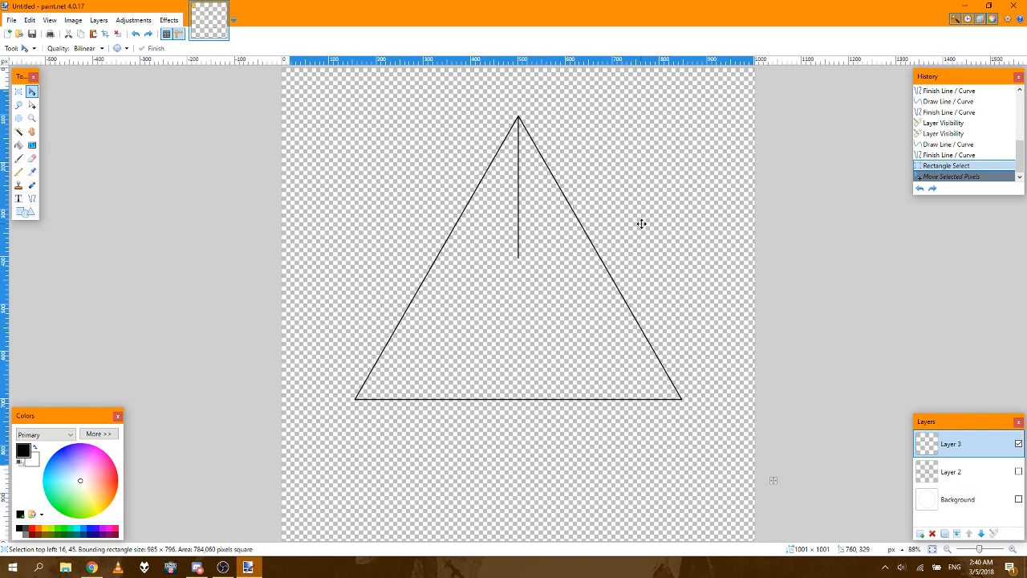
{"action": "key", "text": "Down"}
{"action": "key", "text": "Down"}
{"action": "key", "text": "Down"}
{"action": "key", "text": "Down"}
{"action": "key", "text": "Down"}
{"action": "key", "text": "Down"}
{"action": "key", "text": "Down"}
{"action": "key", "text": "Down"}
{"action": "key", "text": "Down"}
{"action": "key", "text": "Down"}
{"action": "key", "text": "Down"}
{"action": "key", "text": "Down"}
{"action": "key", "text": "Down"}
{"action": "key", "text": "Down"}
{"action": "key", "text": "Down"}
{"action": "key", "text": "Down"}
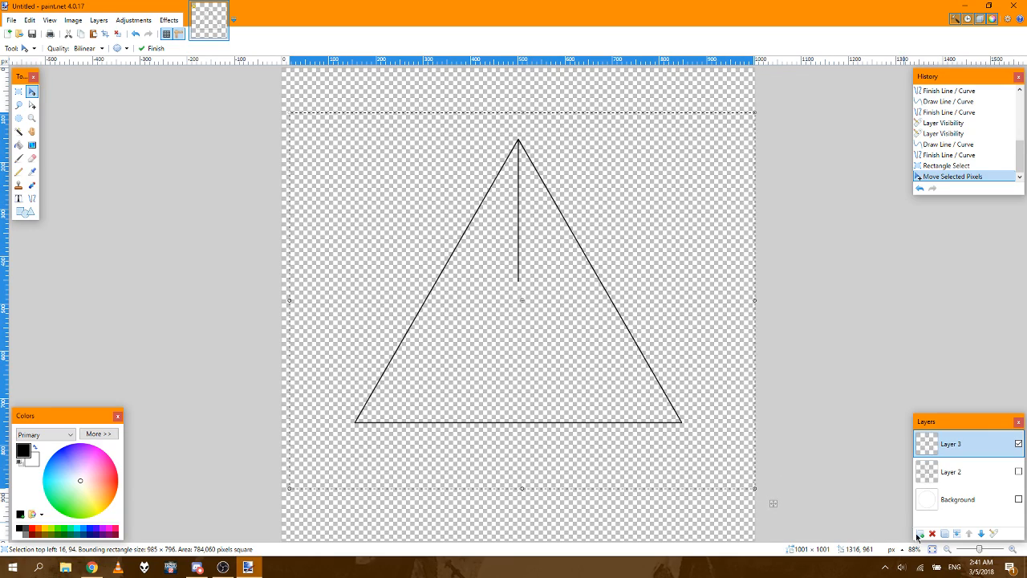
Step: Move the selected triangle further down until the selection's upper edge is at y = 143, checking the apex up close
{"action": "left_click", "coordinate": [1012, 552]}
{"action": "left_click", "coordinate": [1013, 552]}
{"action": "left_click", "coordinate": [1013, 552]}
{"action": "left_click", "coordinate": [1013, 552]}
{"action": "left_click", "coordinate": [1013, 552]}
{"action": "left_click", "coordinate": [1013, 552]}
{"action": "left_click", "coordinate": [1013, 553]}
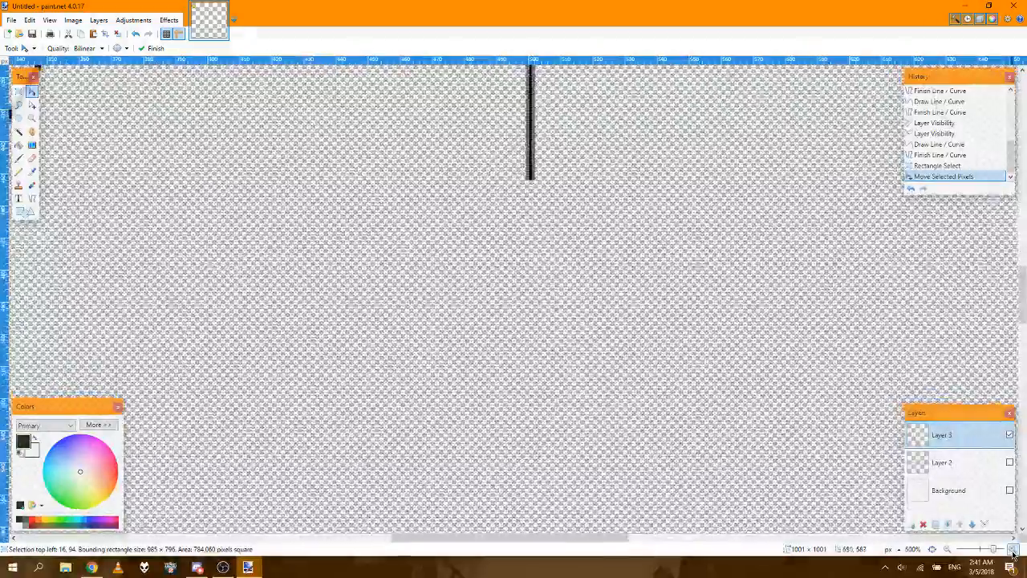
{"action": "left_click", "coordinate": [1013, 552]}
{"action": "left_click", "coordinate": [1012, 552]}
{"action": "left_click_drag", "start_coordinate": [1020, 295], "coordinate": [1020, 195]}
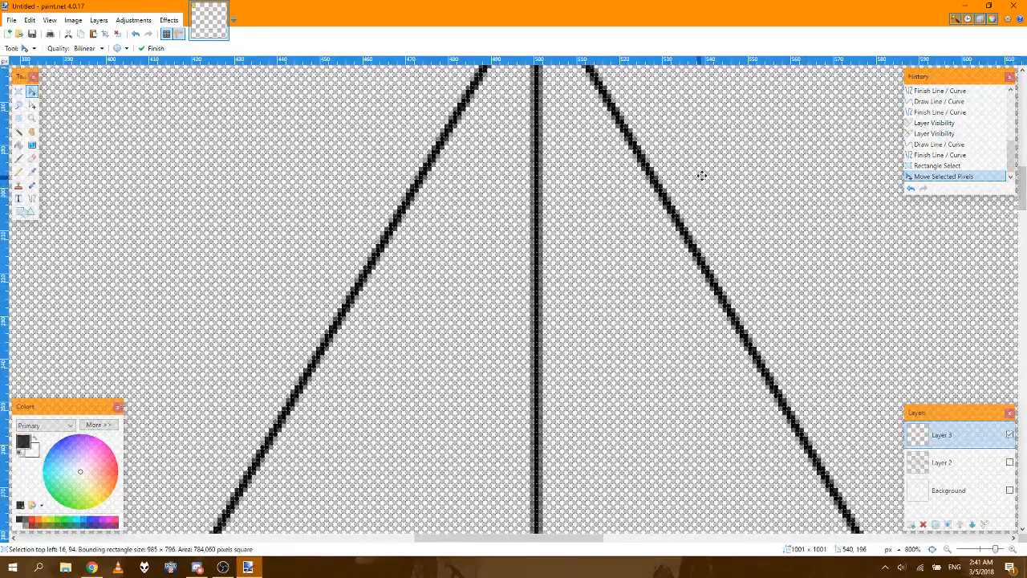
{"action": "key", "text": "Down"}
{"action": "key", "text": "Down"}
{"action": "key", "text": "Down"}
{"action": "key", "text": "Down"}
{"action": "key", "text": "Down"}
{"action": "key", "text": "Down"}
{"action": "key", "text": "Down"}
{"action": "key", "text": "Down"}
{"action": "key", "text": "Down"}
{"action": "key", "text": "Down"}
{"action": "key", "text": "Down"}
{"action": "key", "text": "Down"}
{"action": "key", "text": "Down"}
{"action": "key", "text": "Down"}
{"action": "key", "text": "Down"}
{"action": "key", "text": "Down"}
{"action": "key", "text": "Down"}
{"action": "key", "text": "Down"}
{"action": "key", "text": "Down"}
{"action": "key", "text": "Down"}
{"action": "key", "text": "Down"}
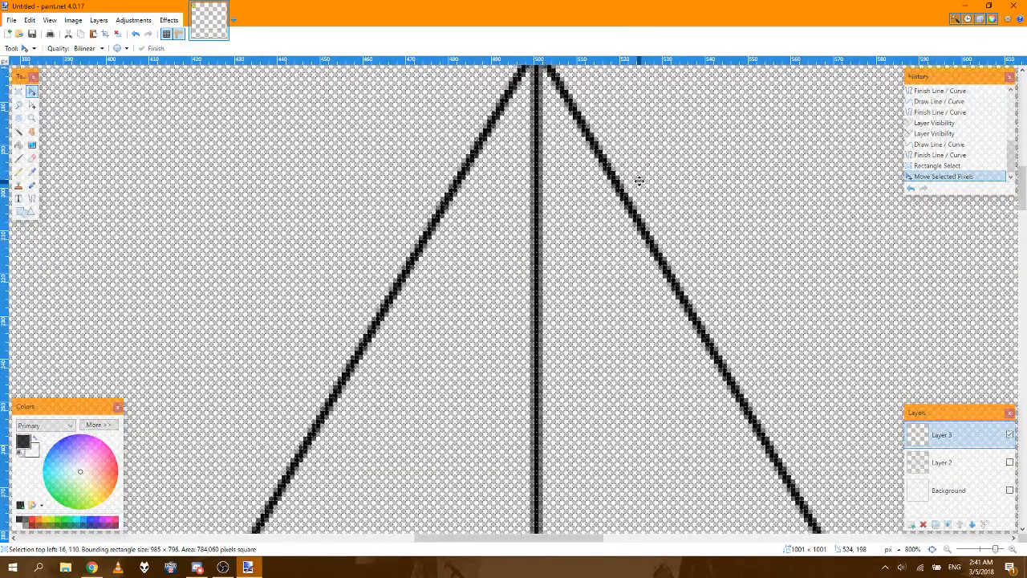
{"action": "key", "text": "Down"}
{"action": "key", "text": "Down"}
{"action": "key", "text": "Down"}
{"action": "key", "text": "Down"}
{"action": "key", "text": "Down"}
{"action": "key", "text": "Down"}
{"action": "key", "text": "Down"}
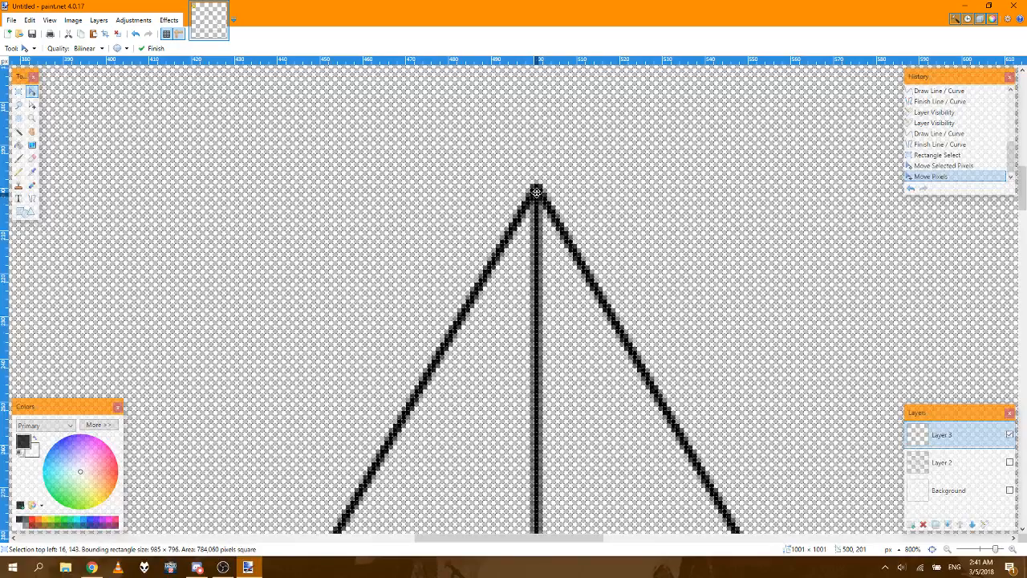
Step: Nudge the triangle down until the selection's upper edge is at y = 145, and deselect it
{"action": "key", "text": "Down"}
{"action": "key", "text": "Down"}
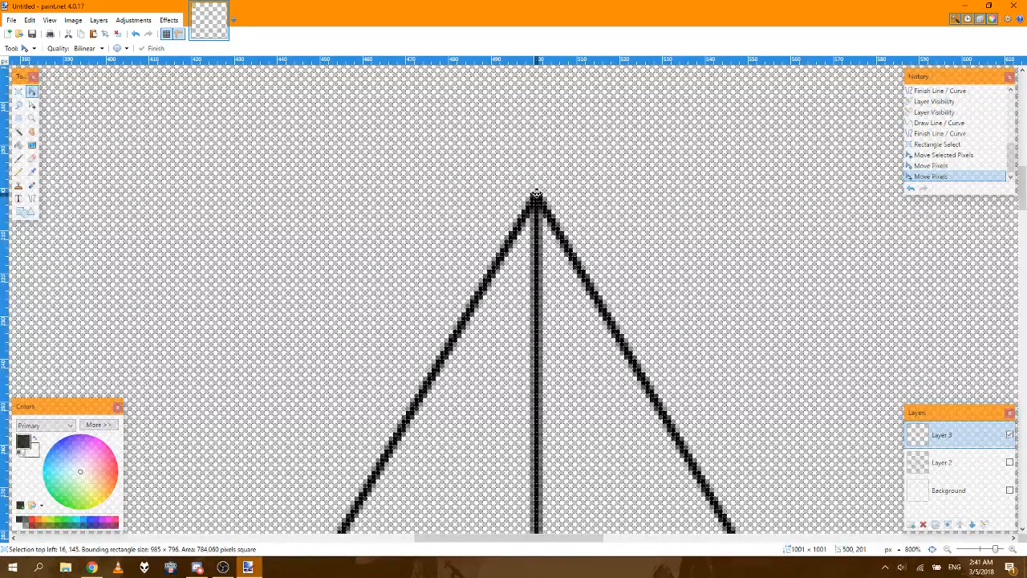
{"action": "key", "text": "Down"}
{"action": "key", "text": "Up"}
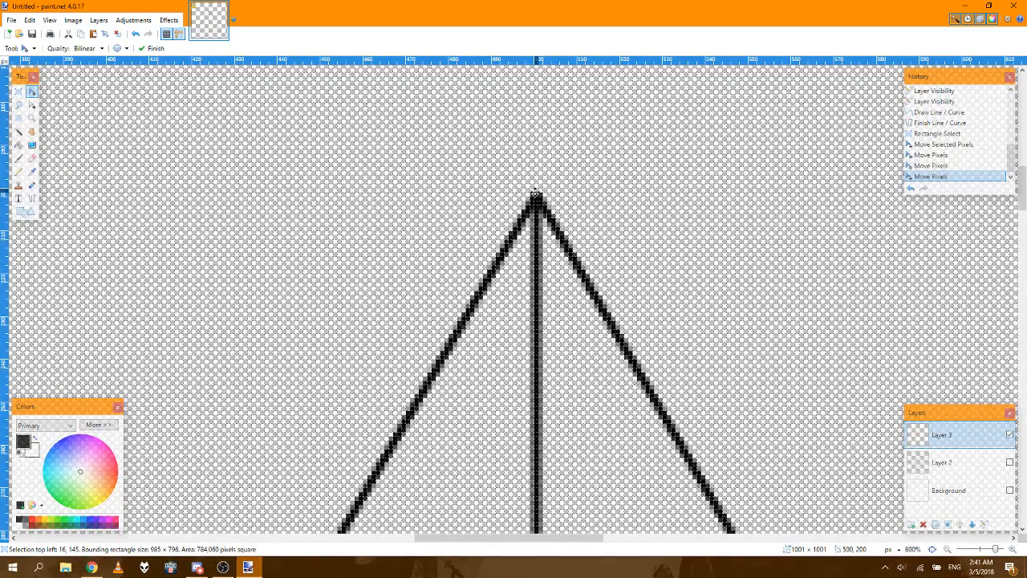
{"action": "key", "text": "Up"}
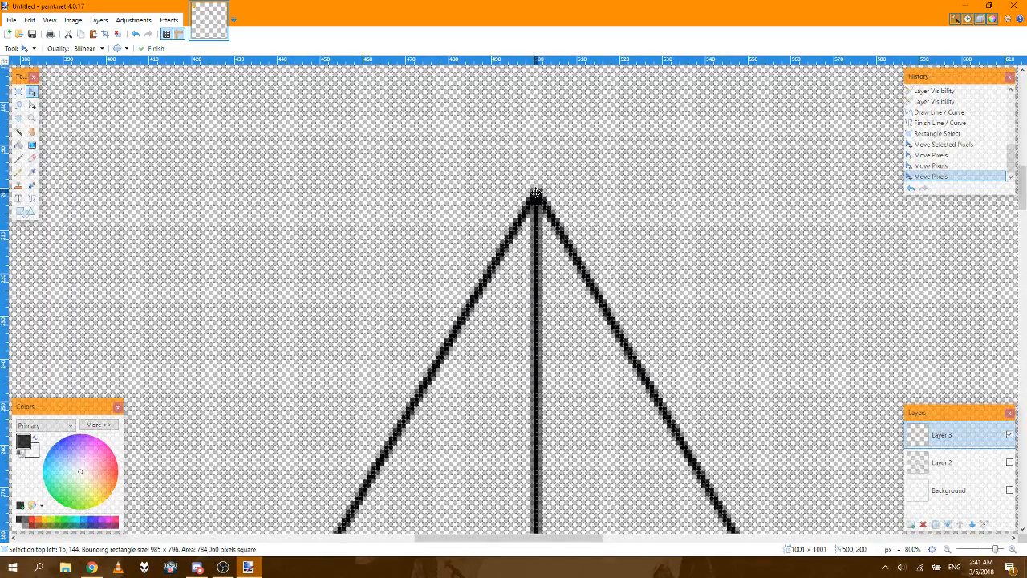
{"action": "key", "text": "Down"}
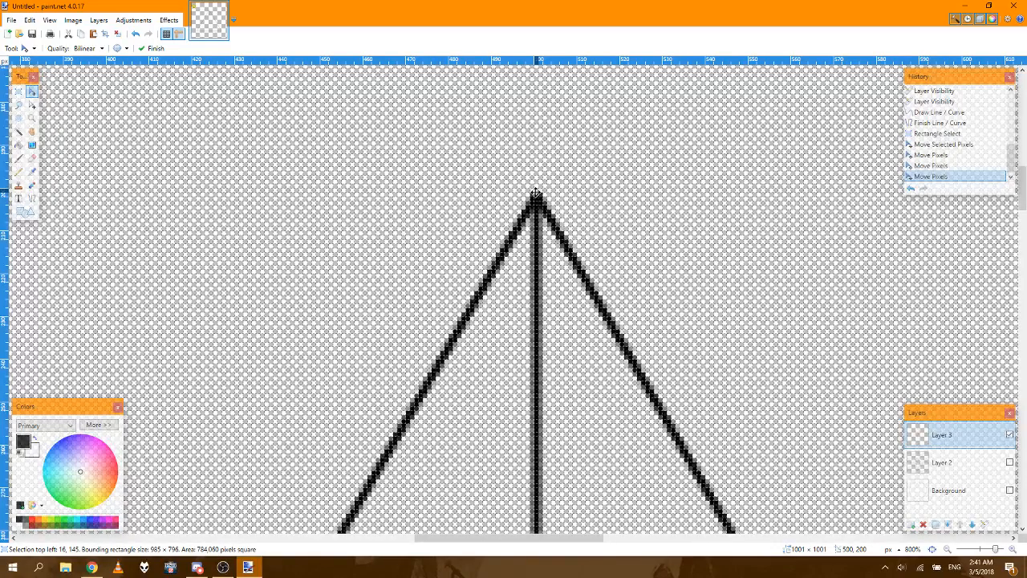
{"action": "left_click", "coordinate": [932, 549]}
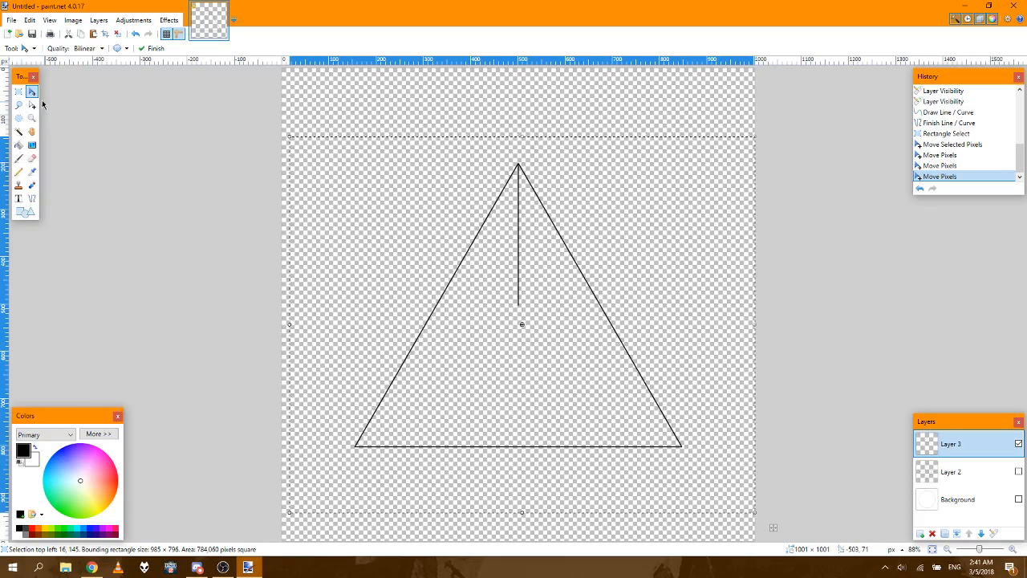
{"action": "left_click", "coordinate": [19, 91]}
{"action": "left_click", "coordinate": [388, 94]}
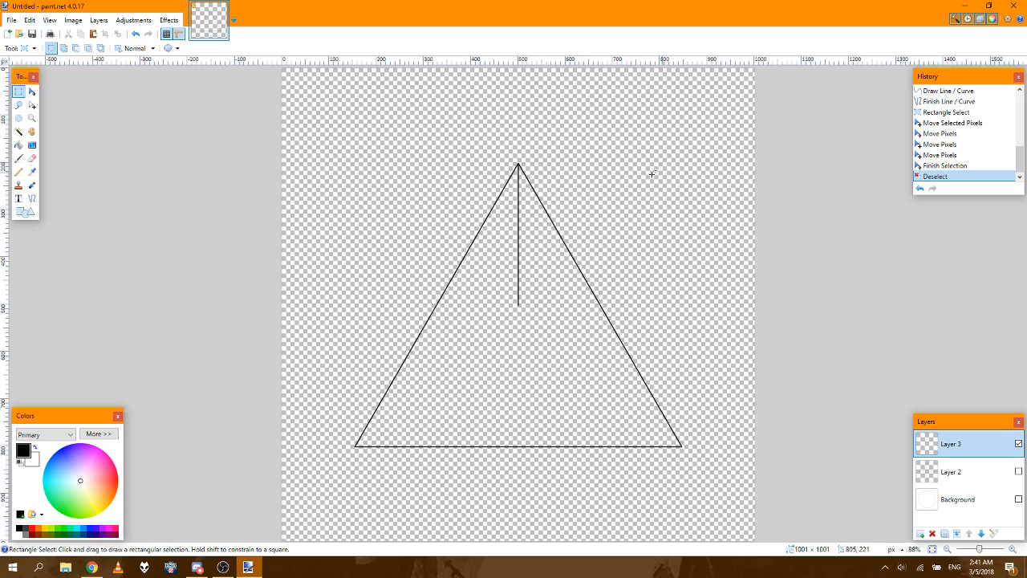
Step: Draw a diagonal line about 460 px long from the triangle's lower-left corner to the lower end of the vertical line
{"action": "left_click", "coordinate": [1012, 550]}
{"action": "left_click", "coordinate": [1011, 549]}
{"action": "left_click", "coordinate": [1012, 550]}
{"action": "left_click", "coordinate": [1012, 549]}
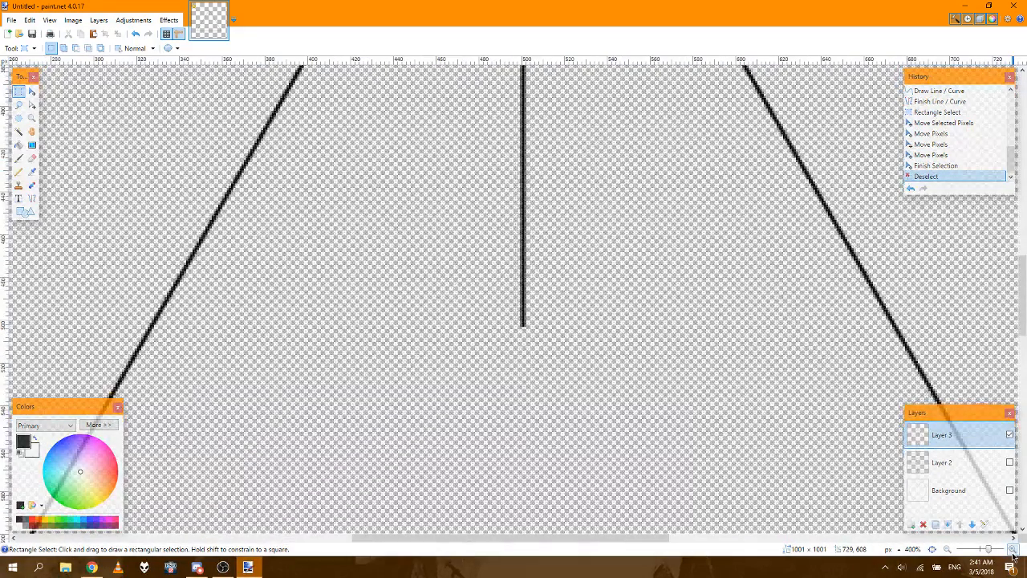
{"action": "left_click", "coordinate": [1012, 550]}
{"action": "left_click_drag", "start_coordinate": [1022, 309], "coordinate": [1021, 436]}
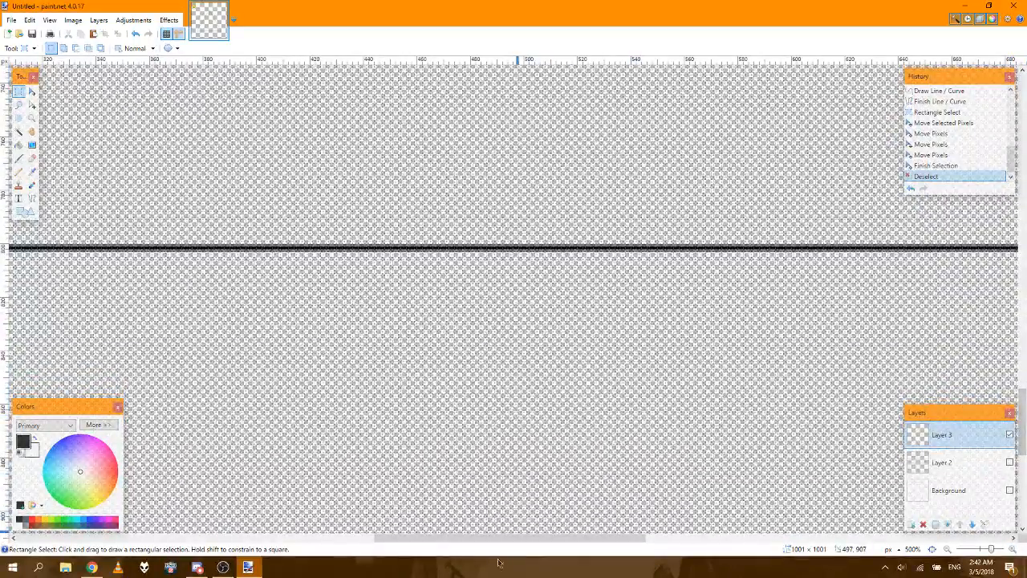
{"action": "left_click_drag", "start_coordinate": [481, 538], "coordinate": [311, 536]}
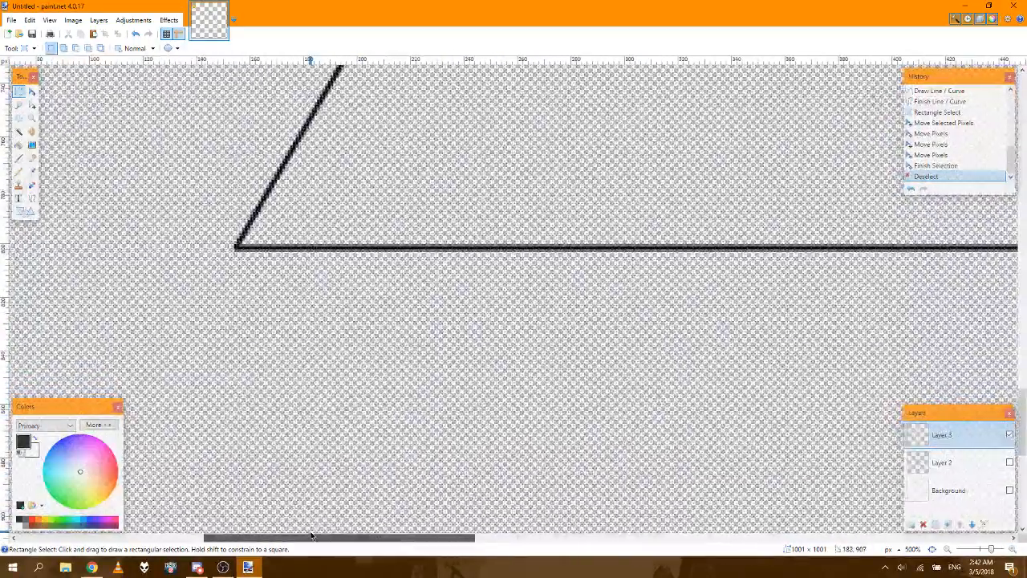
{"action": "left_click", "coordinate": [1013, 551]}
{"action": "left_click", "coordinate": [1014, 551]}
{"action": "left_click", "coordinate": [1013, 550]}
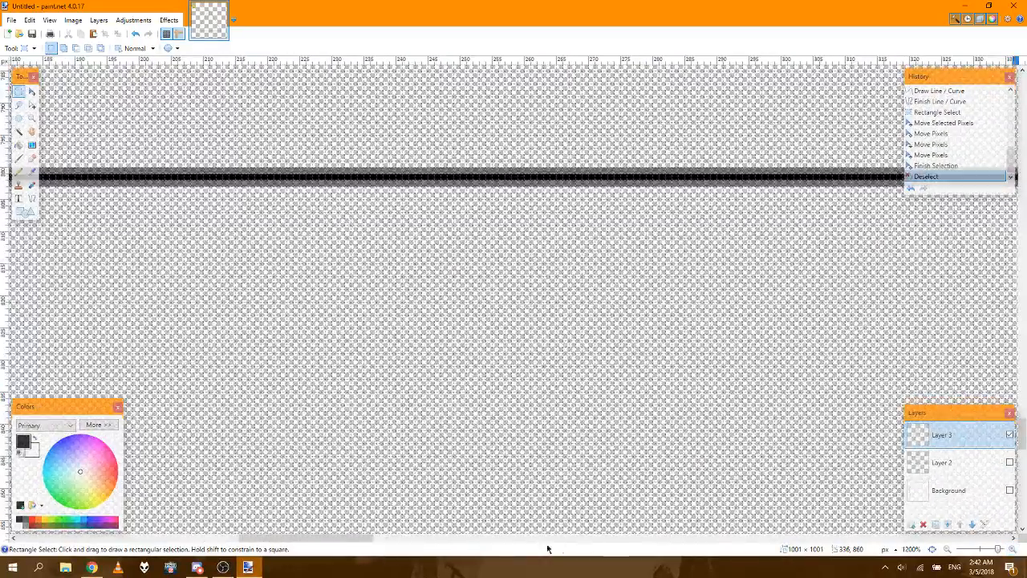
{"action": "left_click_drag", "start_coordinate": [357, 536], "coordinate": [305, 537]}
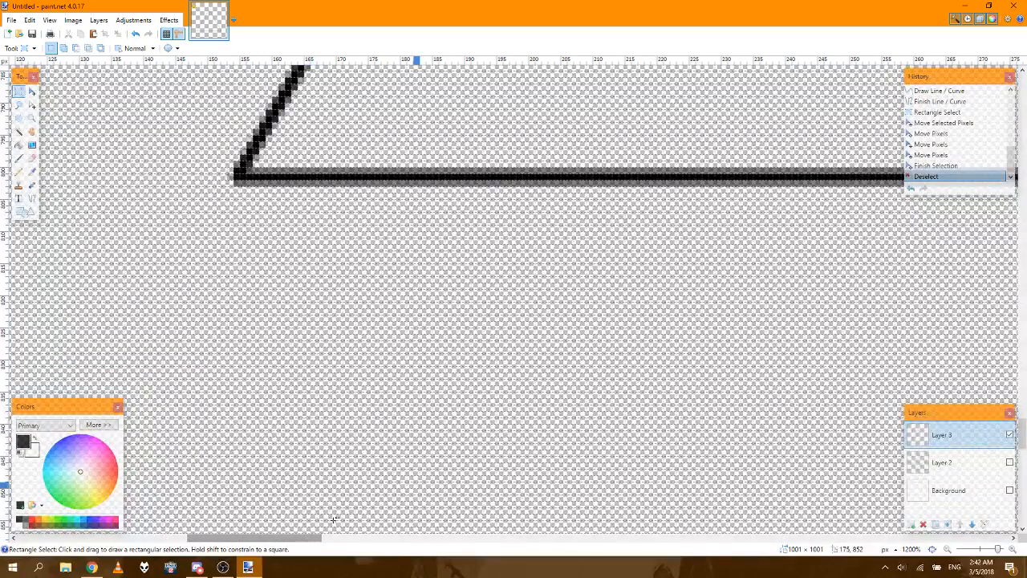
{"action": "left_click_drag", "start_coordinate": [1024, 437], "coordinate": [1025, 419]}
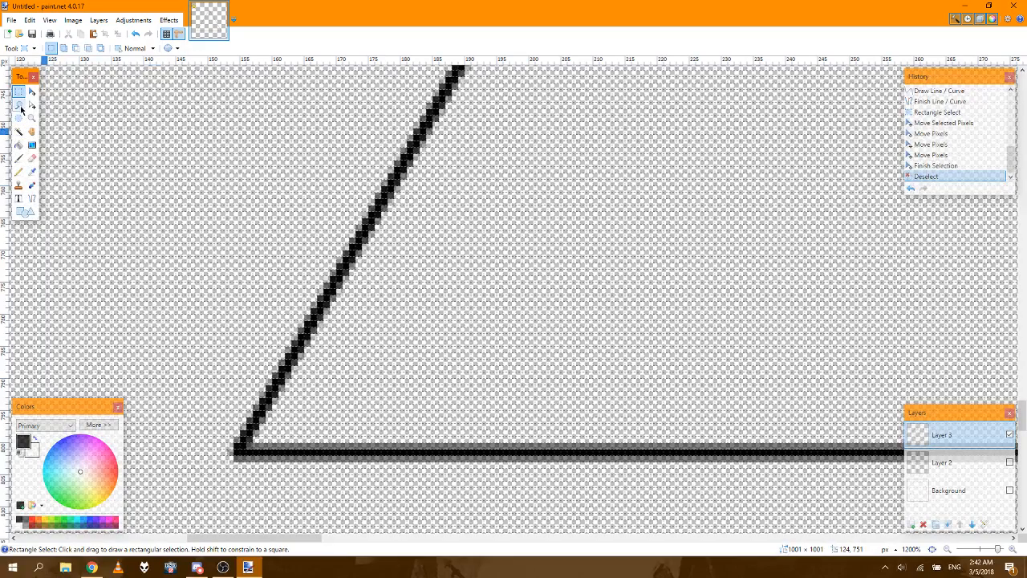
{"action": "left_click", "coordinate": [32, 199]}
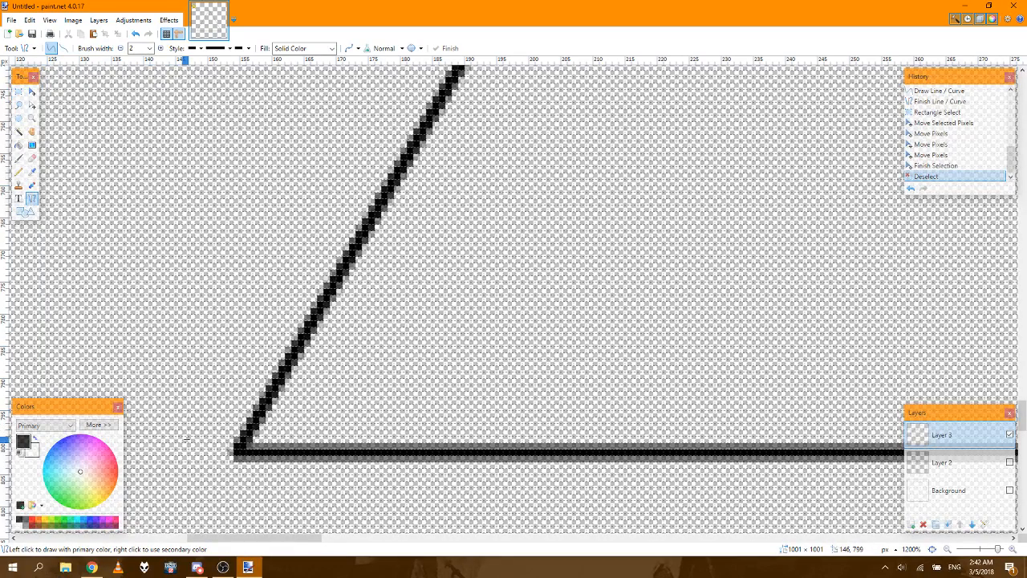
{"action": "left_click", "coordinate": [237, 452]}
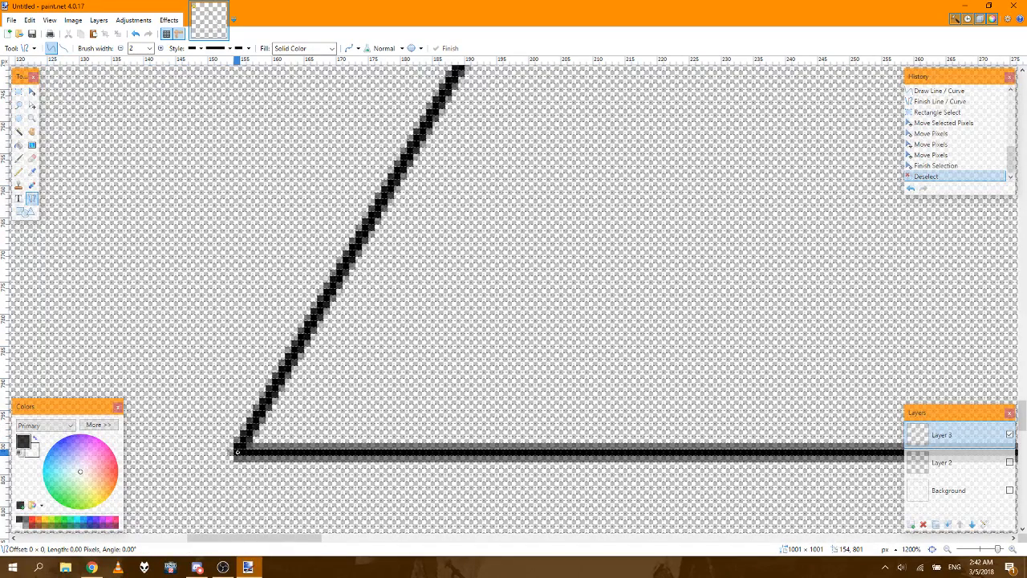
{"action": "left_click_drag", "start_coordinate": [237, 452], "coordinate": [350, 289]}
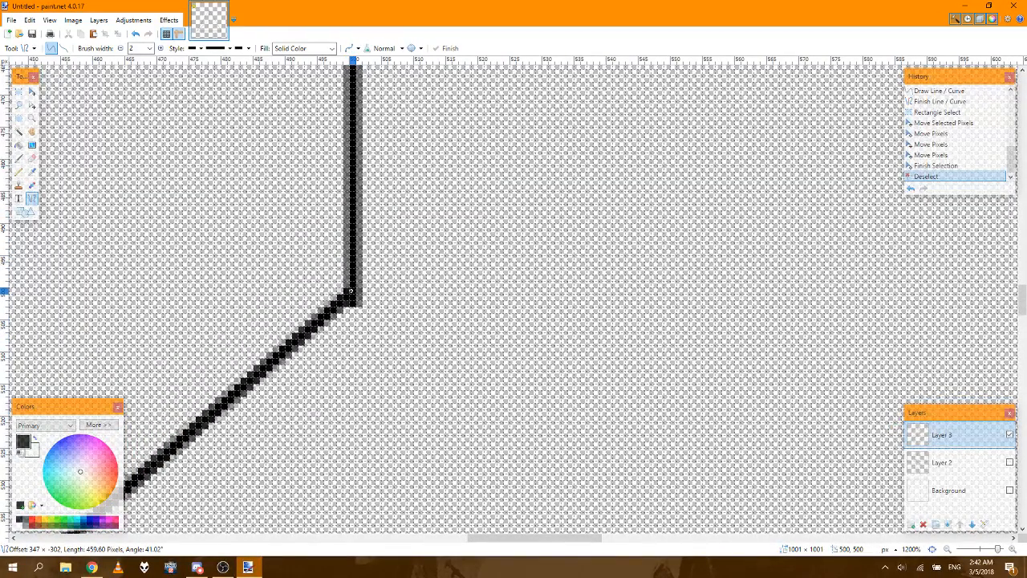
{"action": "left_click_drag", "start_coordinate": [351, 290], "coordinate": [351, 291]}
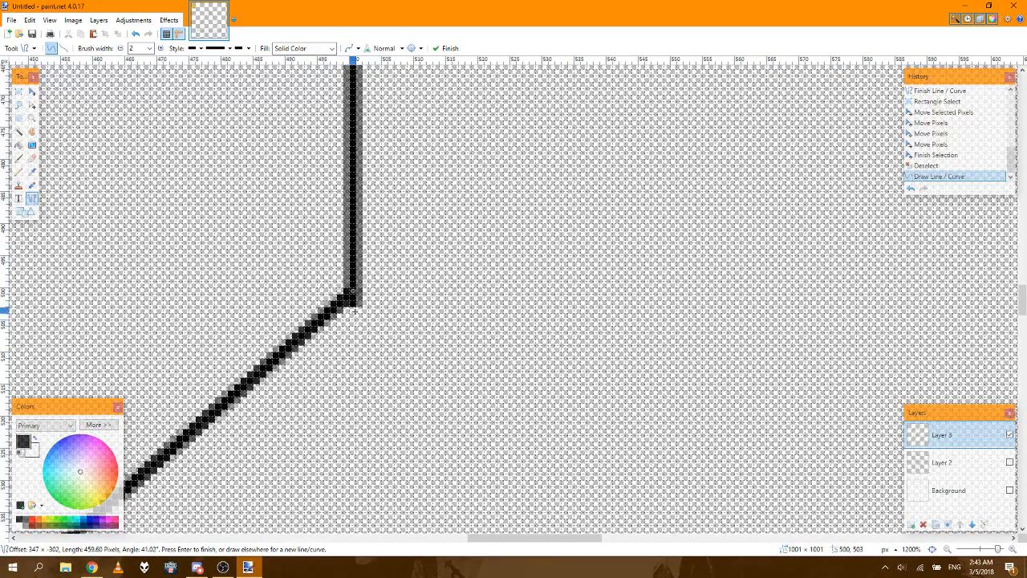
Step: Try dragging from the diagonal line's upper endpoint at the vertical line, down and to the right
{"action": "mouse_move", "coordinate": [353, 293]}
{"action": "left_mouse_down"}
{"action": "mouse_move", "coordinate": [352, 308]}
{"action": "mouse_move", "coordinate": [383, 345]}
{"action": "mouse_move", "coordinate": [292, 227]}
{"action": "mouse_move", "coordinate": [136, 153]}
{"action": "mouse_move", "coordinate": [58, 150]}
{"action": "mouse_move", "coordinate": [264, 222]}
{"action": "mouse_move", "coordinate": [352, 306]}
{"action": "left_mouse_up"}
{"action": "left_click", "coordinate": [946, 164]}
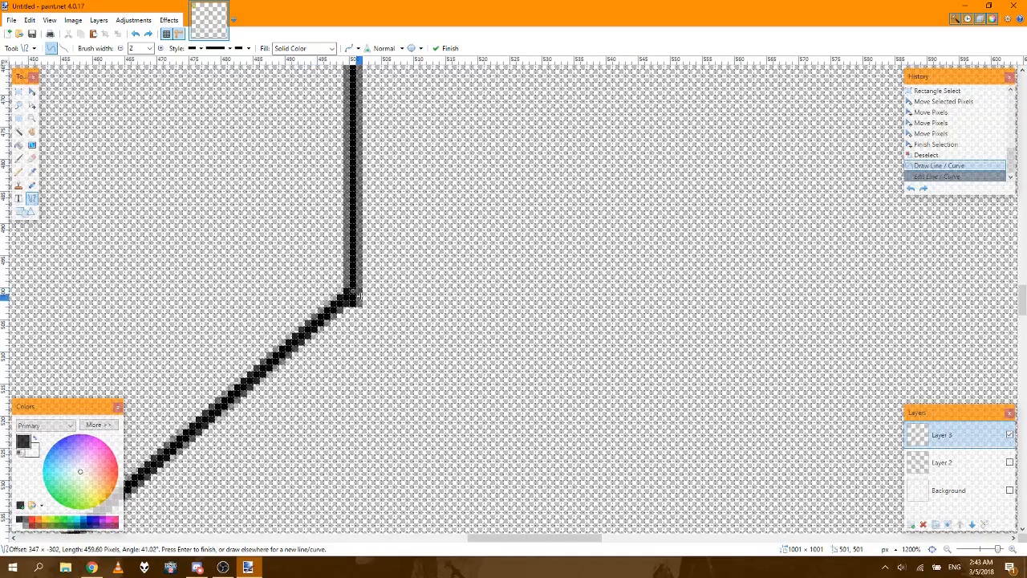
{"action": "left_click_drag", "start_coordinate": [350, 291], "coordinate": [517, 371]}
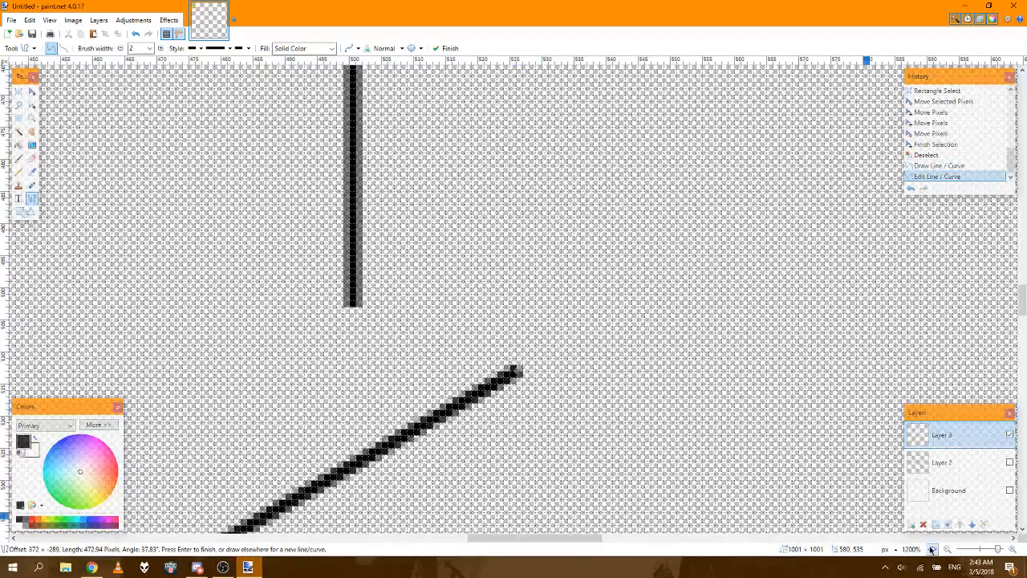
{"action": "left_click", "coordinate": [932, 550]}
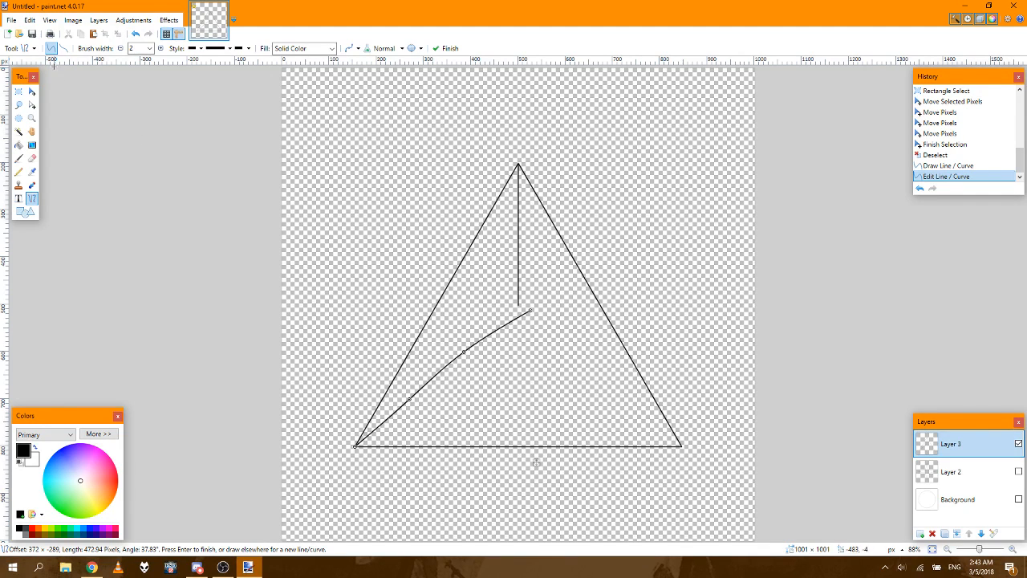
Step: Undo the endpoint edit and the diagonal line, going back to the deselected triangle with only its vertical line
{"action": "left_click", "coordinate": [33, 50]}
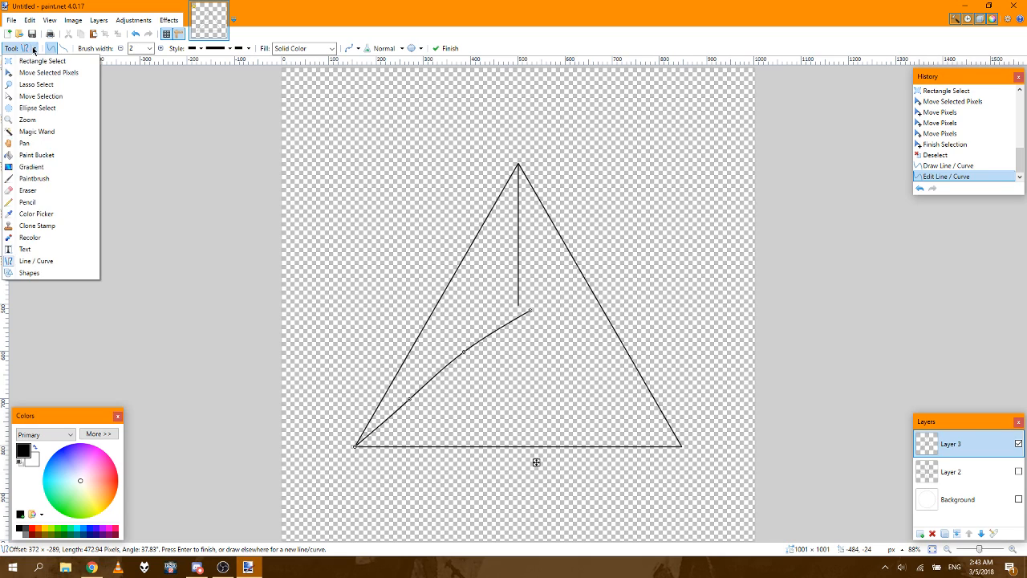
{"action": "left_click", "coordinate": [244, 145]}
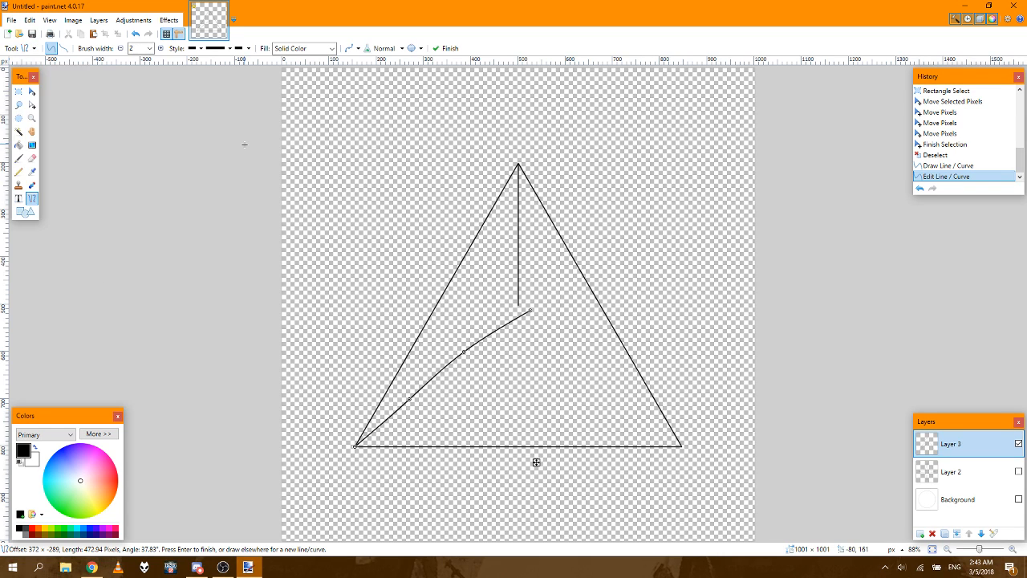
{"action": "left_click", "coordinate": [939, 166]}
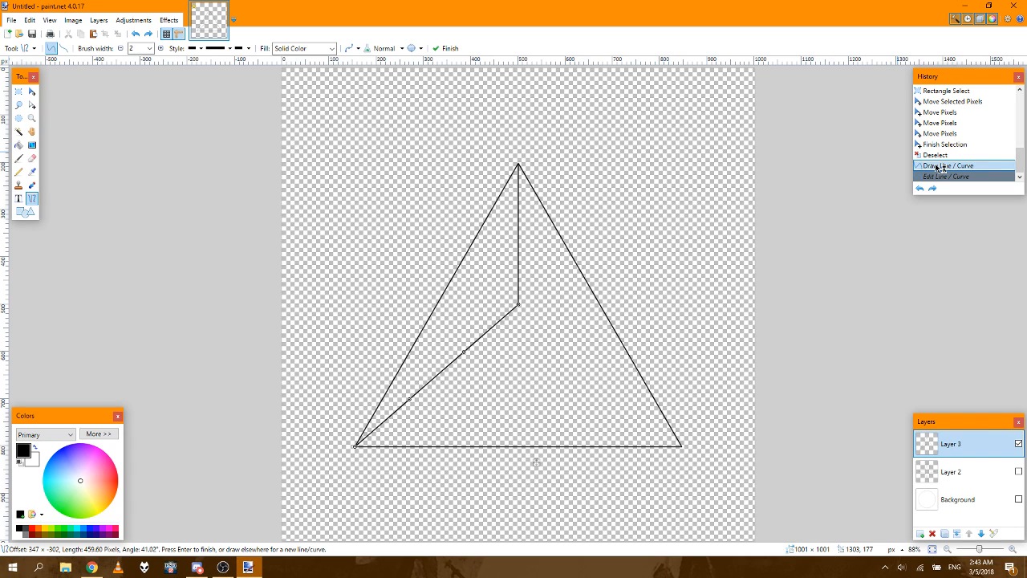
{"action": "left_click", "coordinate": [949, 157]}
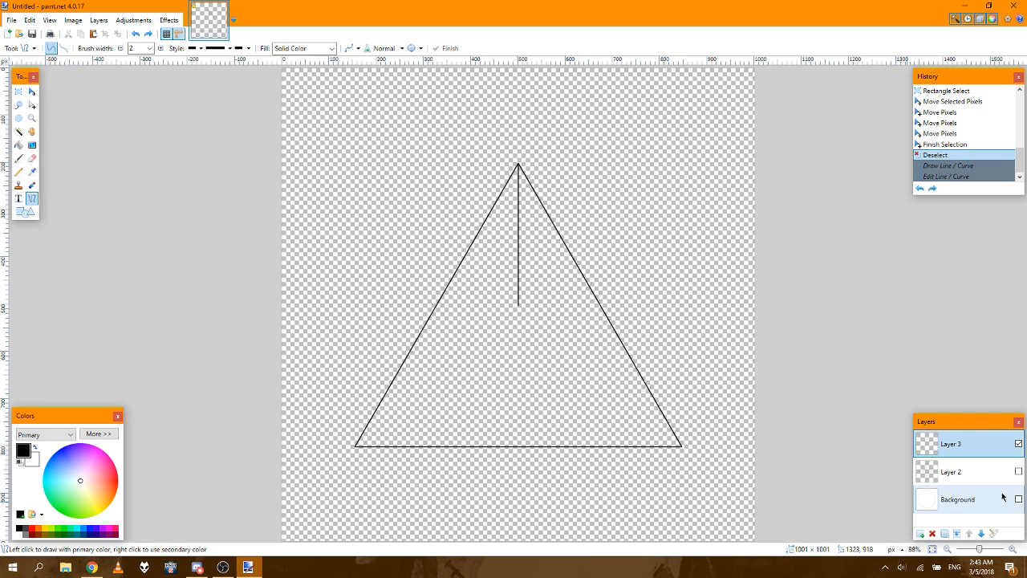
Step: Erase the outermost pixels at the lower end of the vertical line with a 2 px eraser at 75% hardness
{"action": "left_click", "coordinate": [1013, 550]}
{"action": "left_click", "coordinate": [1012, 549]}
{"action": "left_click", "coordinate": [1013, 551]}
{"action": "left_click", "coordinate": [1013, 551]}
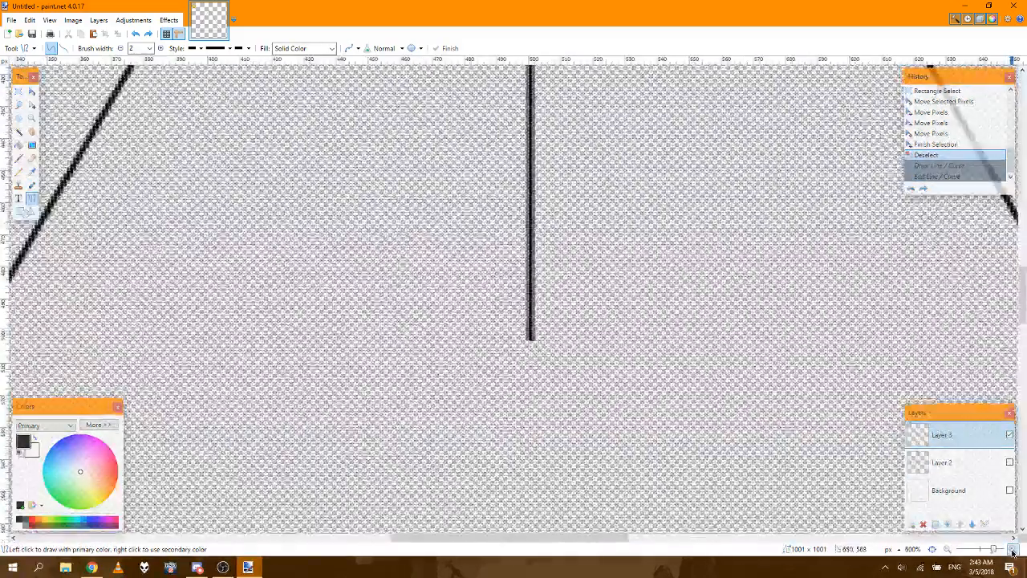
{"action": "left_click", "coordinate": [1013, 551]}
{"action": "left_click", "coordinate": [1013, 551]}
{"action": "left_click", "coordinate": [1013, 551]}
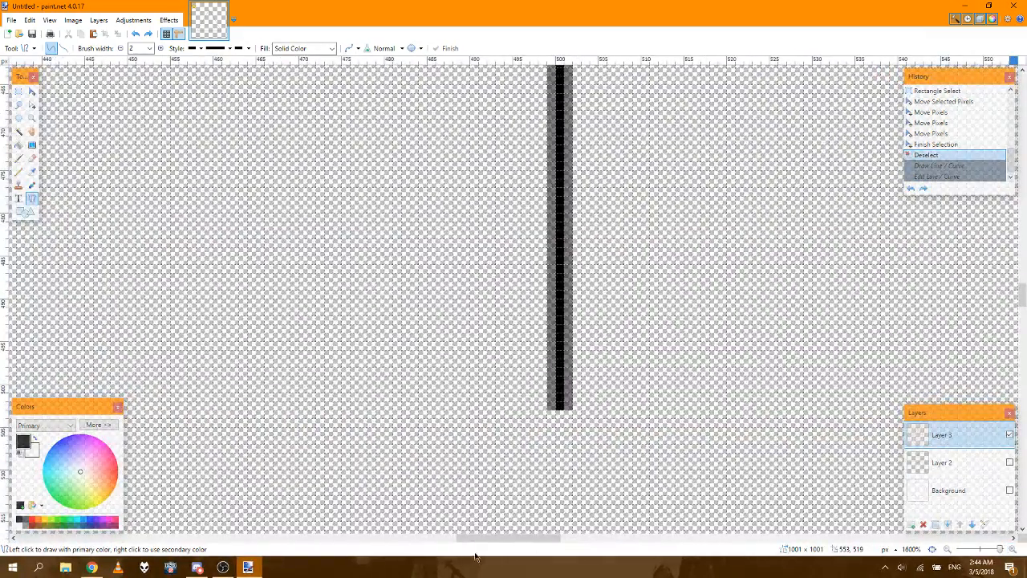
{"action": "mouse_move", "coordinate": [482, 538]}
{"action": "left_mouse_down"}
{"action": "mouse_move", "coordinate": [504, 538]}
{"action": "mouse_move", "coordinate": [484, 538]}
{"action": "left_mouse_up"}
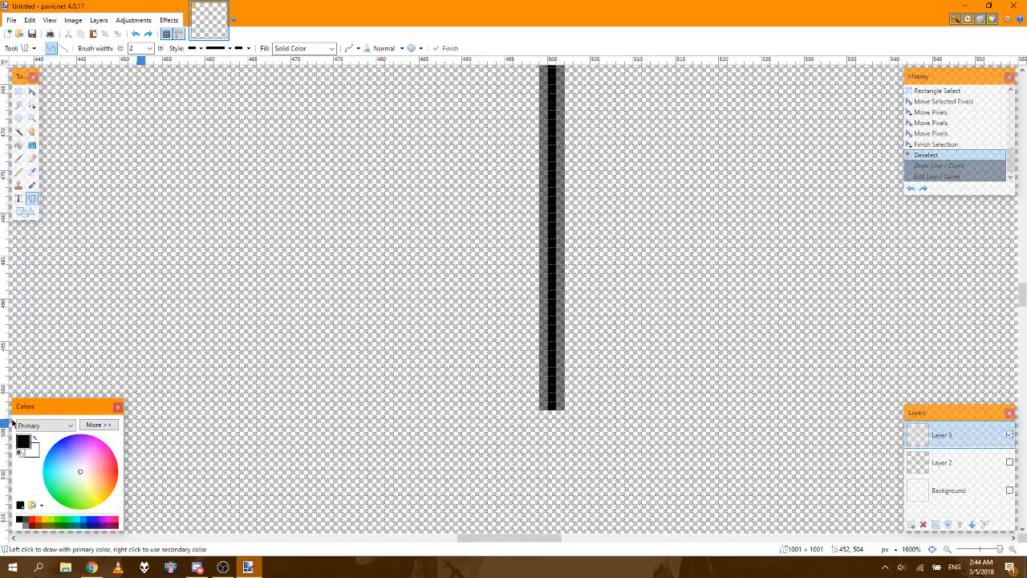
{"action": "left_click", "coordinate": [33, 158]}
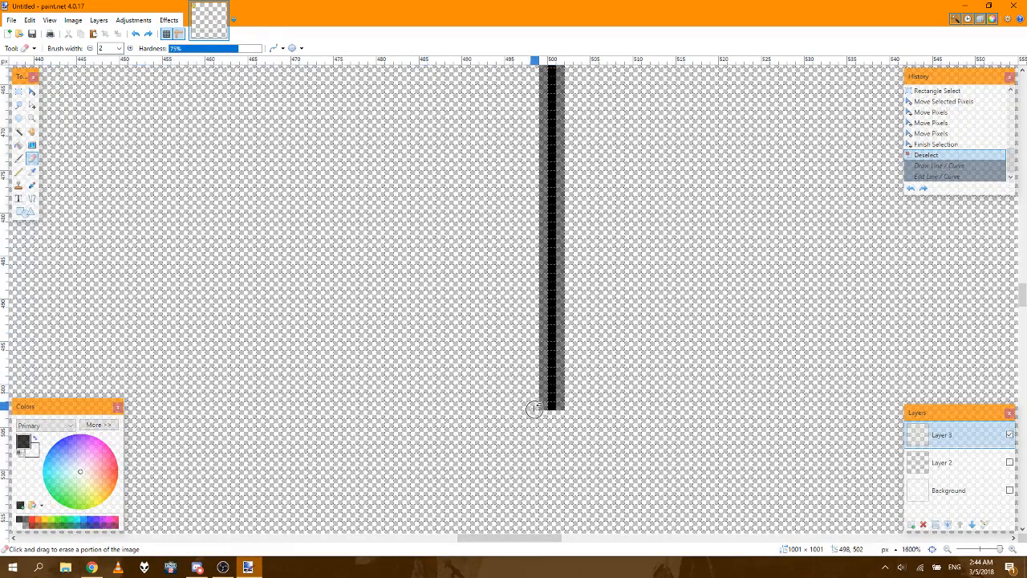
{"action": "left_click", "coordinate": [560, 409]}
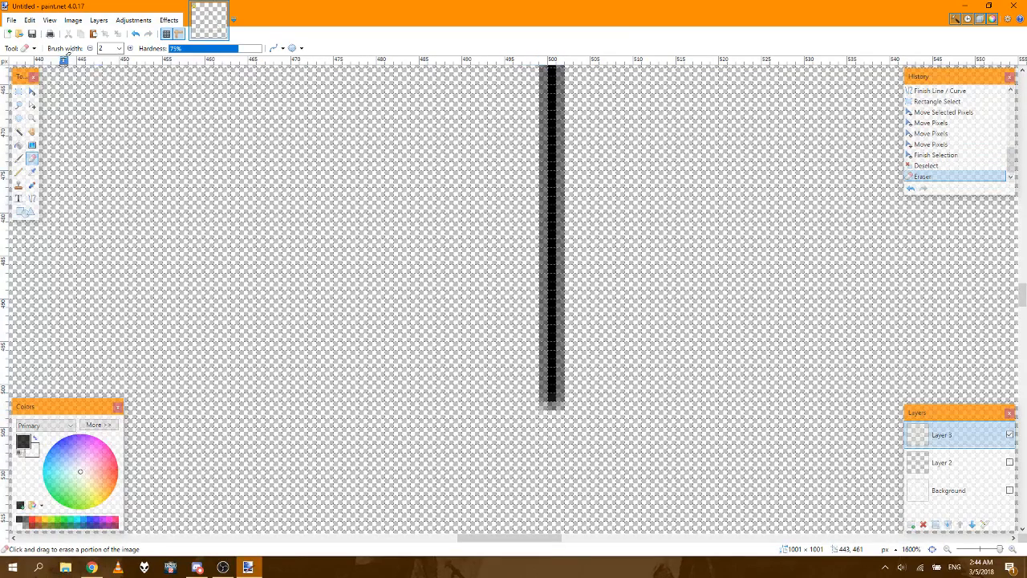
Step: Set the eraser hardness to 100% and trim the vertical line's lower end back to y = 500
{"action": "left_click", "coordinate": [178, 36]}
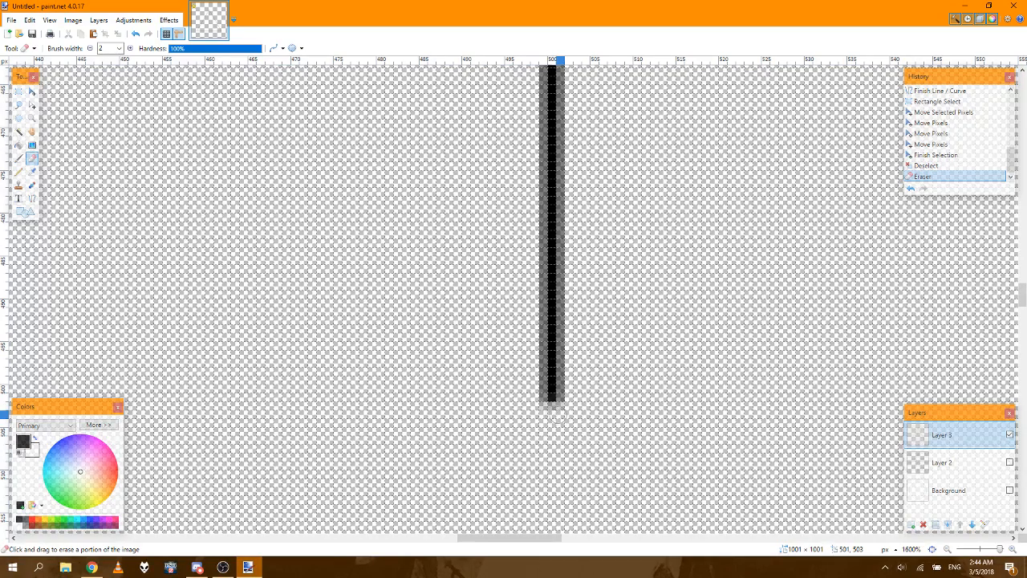
{"action": "mouse_move", "coordinate": [536, 413]}
{"action": "left_mouse_down"}
{"action": "mouse_move", "coordinate": [568, 408]}
{"action": "mouse_move", "coordinate": [542, 404]}
{"action": "left_mouse_up"}
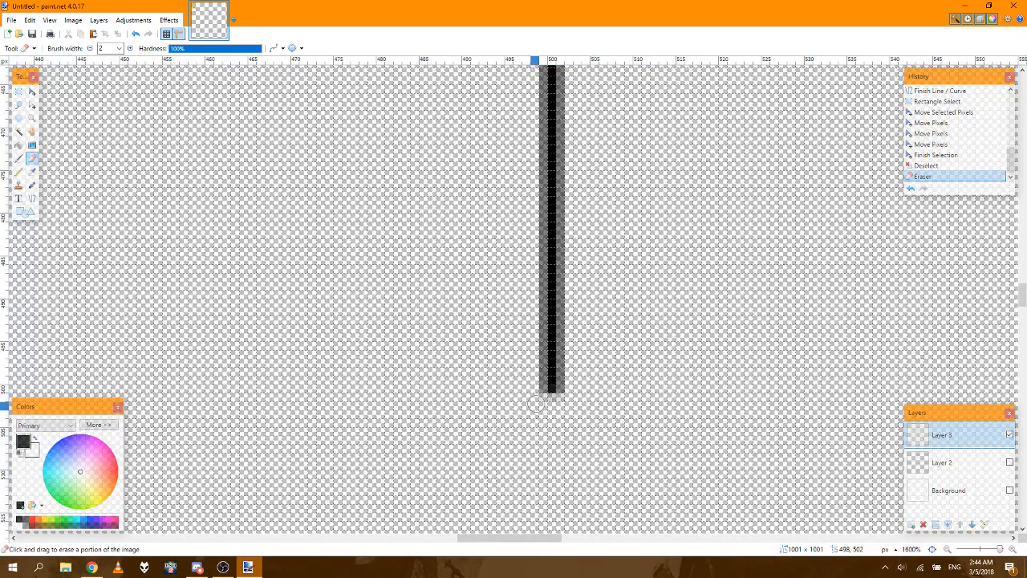
{"action": "left_click", "coordinate": [536, 405]}
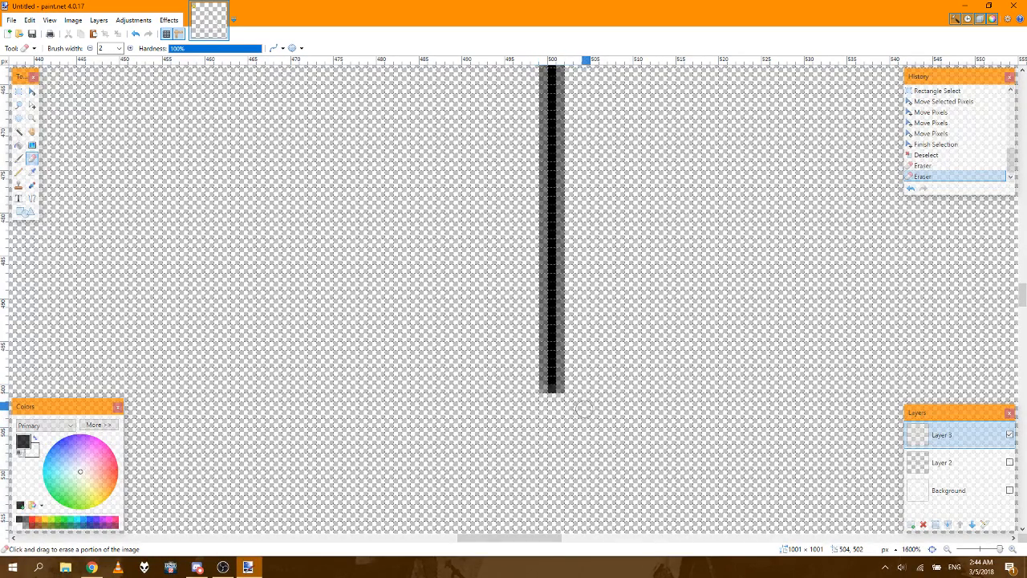
{"action": "left_click", "coordinate": [510, 405]}
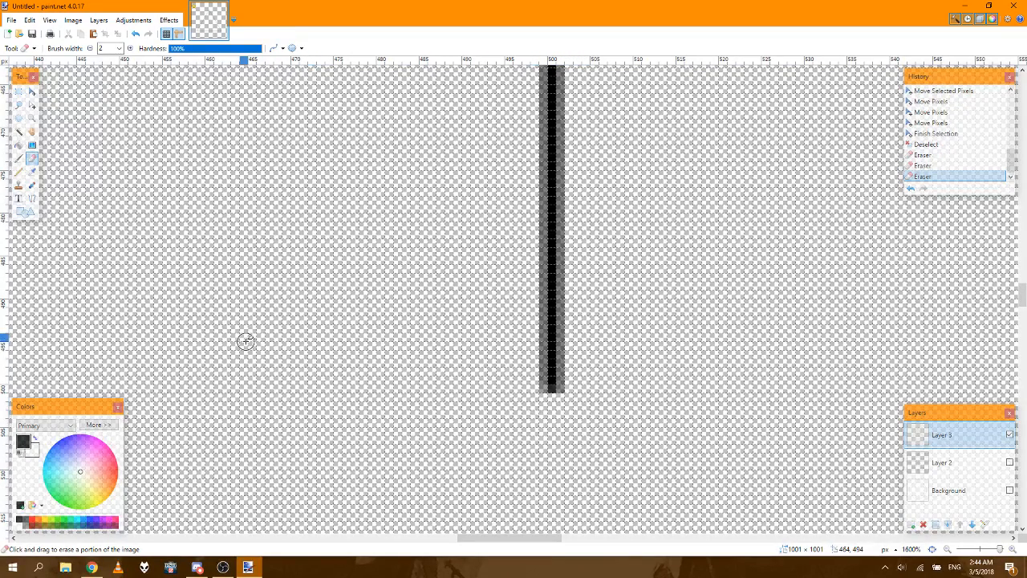
Step: Draw a diagonal line about 458 px long from the vertical line's lower end at 500, 500 to the triangle's lower-left corner
{"action": "left_click", "coordinate": [18, 172]}
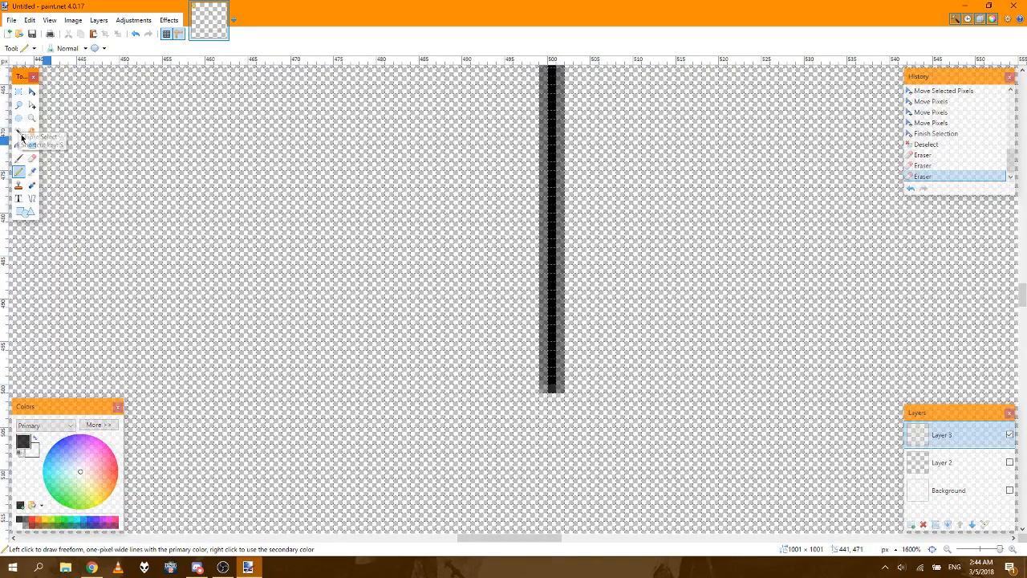
{"action": "left_click", "coordinate": [32, 199]}
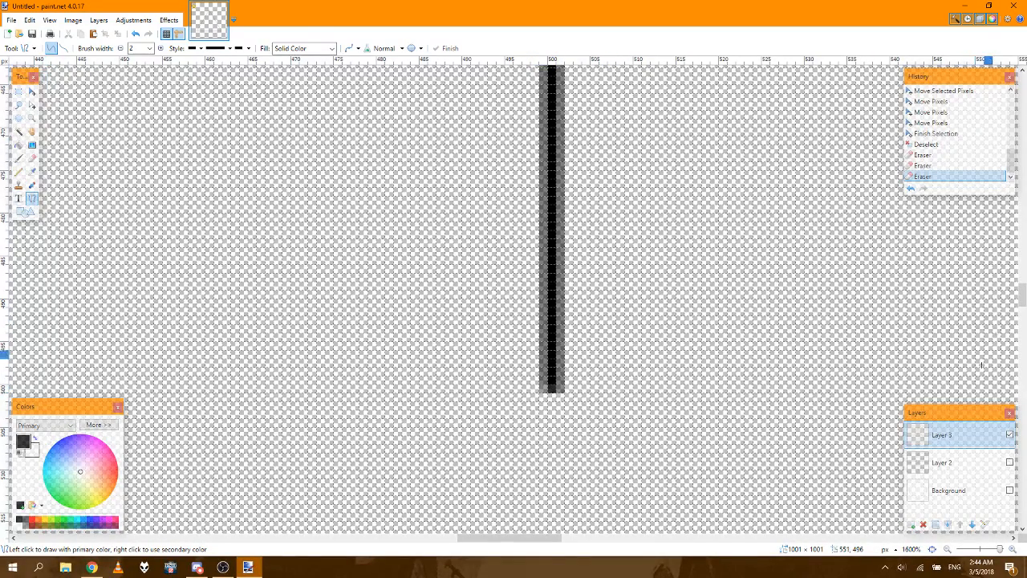
{"action": "scroll", "coordinate": [1022, 301], "scroll_direction": "down", "scroll_amount": 2}
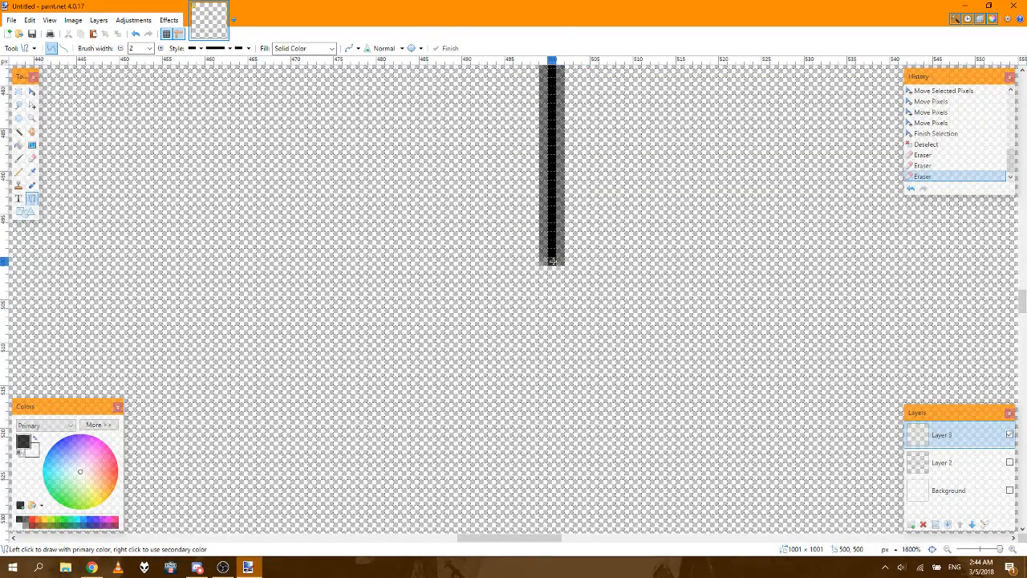
{"action": "mouse_move", "coordinate": [552, 261]}
{"action": "left_mouse_down"}
{"action": "mouse_move", "coordinate": [428, 390]}
{"action": "mouse_move", "coordinate": [241, 527]}
{"action": "mouse_move", "coordinate": [192, 530]}
{"action": "mouse_move", "coordinate": [20, 469]}
{"action": "mouse_move", "coordinate": [24, 497]}
{"action": "mouse_move", "coordinate": [156, 505]}
{"action": "mouse_move", "coordinate": [179, 341]}
{"action": "mouse_move", "coordinate": [394, 252]}
{"action": "mouse_move", "coordinate": [165, 517]}
{"action": "mouse_move", "coordinate": [179, 374]}
{"action": "mouse_move", "coordinate": [228, 189]}
{"action": "mouse_move", "coordinate": [252, 309]}
{"action": "mouse_move", "coordinate": [236, 423]}
{"action": "mouse_move", "coordinate": [188, 428]}
{"action": "mouse_move", "coordinate": [57, 390]}
{"action": "mouse_move", "coordinate": [25, 401]}
{"action": "mouse_move", "coordinate": [267, 444]}
{"action": "mouse_move", "coordinate": [340, 481]}
{"action": "mouse_move", "coordinate": [447, 477]}
{"action": "mouse_move", "coordinate": [420, 447]}
{"action": "mouse_move", "coordinate": [434, 441]}
{"action": "mouse_move", "coordinate": [423, 449]}
{"action": "mouse_move", "coordinate": [417, 438]}
{"action": "mouse_move", "coordinate": [427, 441]}
{"action": "left_mouse_up"}
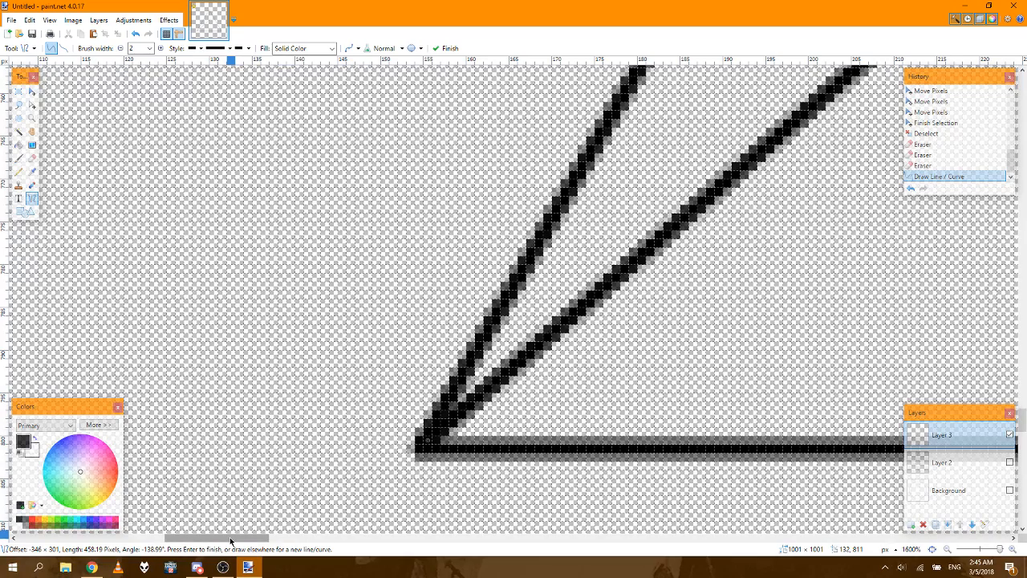
{"action": "left_click", "coordinate": [932, 551]}
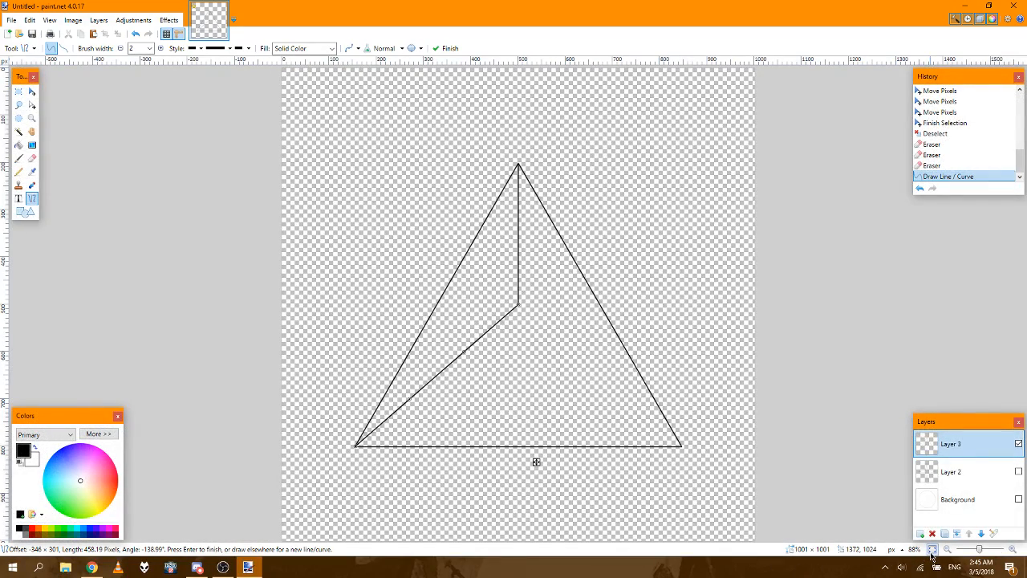
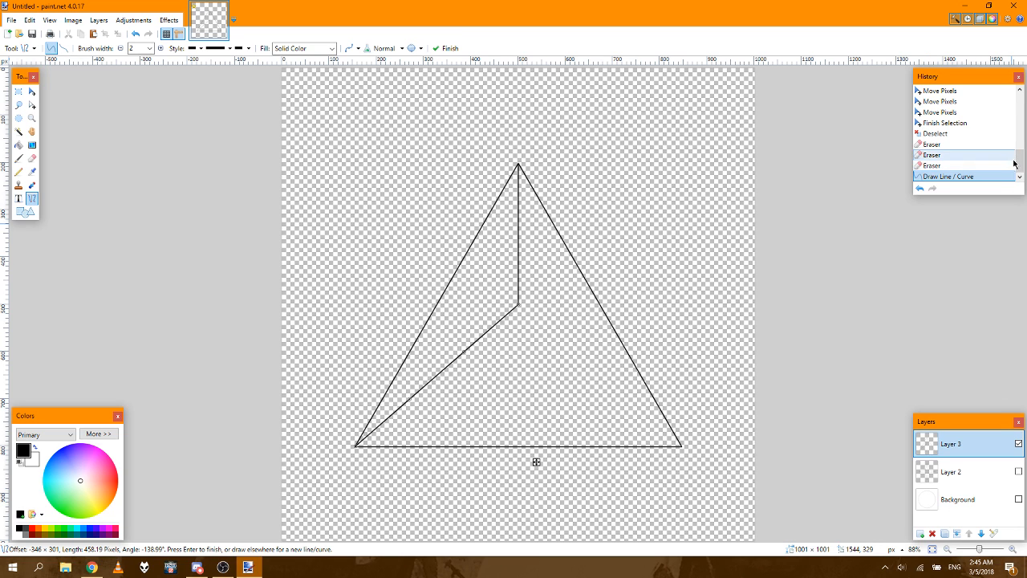
Step: Roll the drawing history back to the point where the triangle's third side was finished, with circle and star still shown
{"action": "left_click_drag", "start_coordinate": [1019, 163], "coordinate": [1020, 112]}
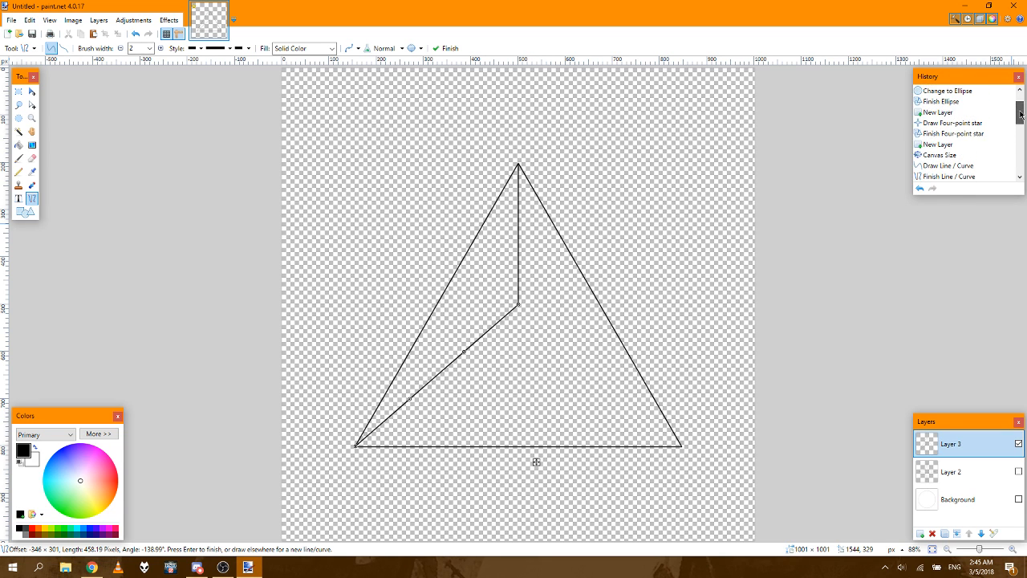
{"action": "left_click", "coordinate": [962, 151]}
{"action": "left_click", "coordinate": [1018, 179]}
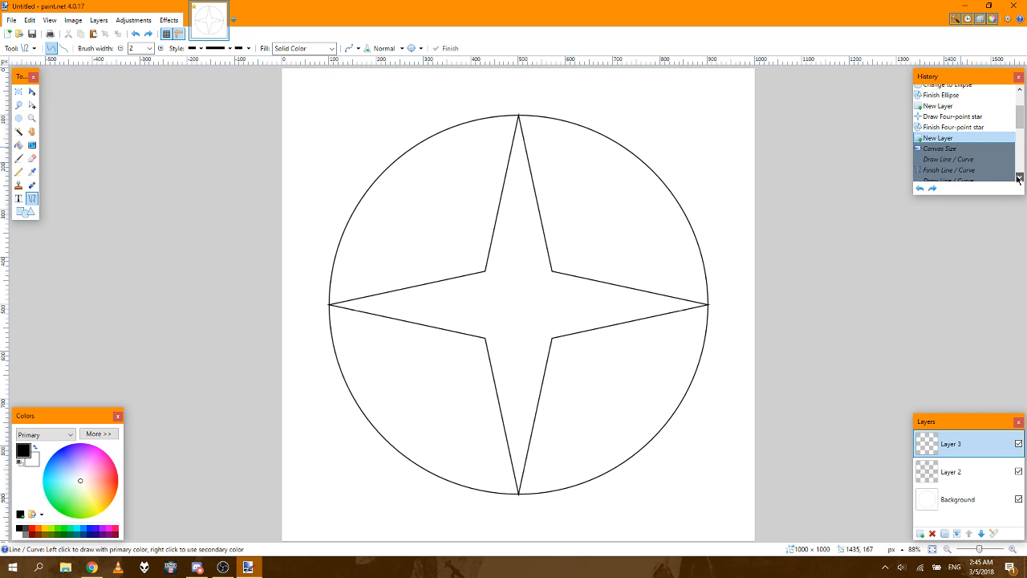
{"action": "left_click", "coordinate": [1018, 179]}
{"action": "left_click", "coordinate": [1018, 179]}
{"action": "left_click", "coordinate": [1018, 179]}
{"action": "left_click", "coordinate": [1018, 179]}
{"action": "left_click", "coordinate": [1017, 179]}
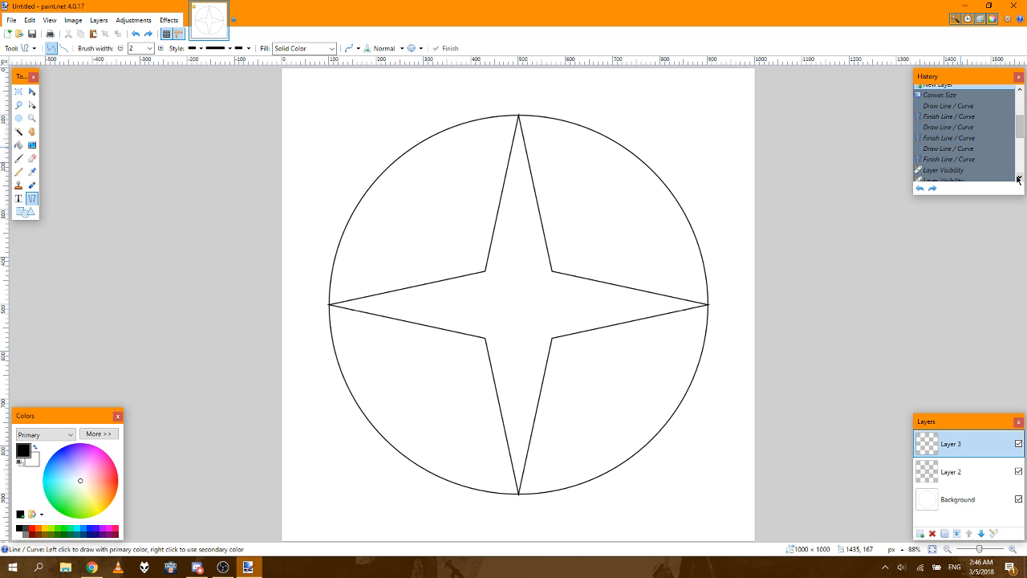
{"action": "left_click", "coordinate": [942, 162]}
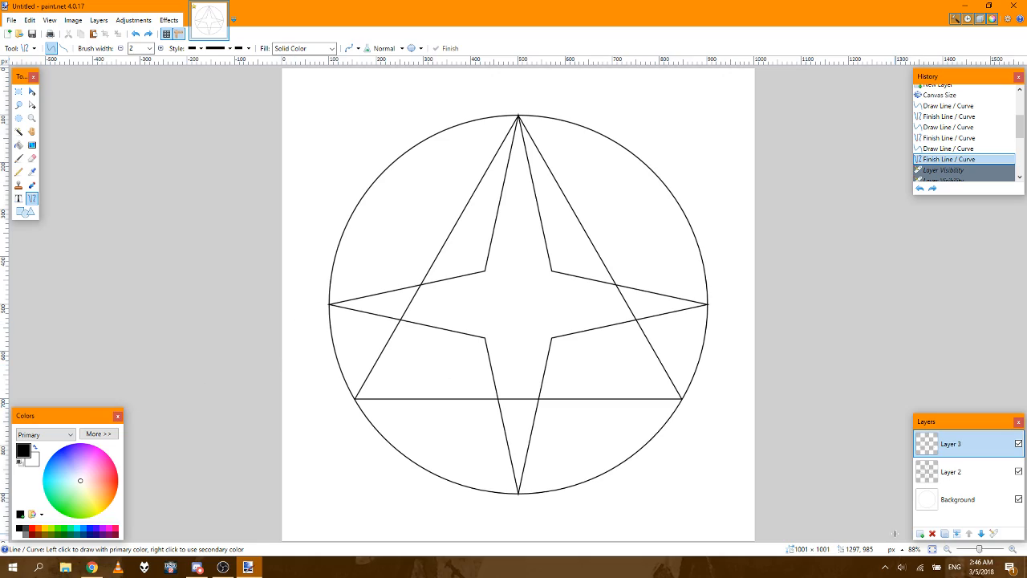
Step: Add a new layer above the triangle's layer
{"action": "left_click", "coordinate": [1012, 551]}
{"action": "left_click", "coordinate": [1012, 550]}
{"action": "left_click", "coordinate": [1012, 551]}
{"action": "left_click", "coordinate": [1012, 550]}
{"action": "left_click", "coordinate": [1011, 551]}
{"action": "left_click", "coordinate": [1012, 550]}
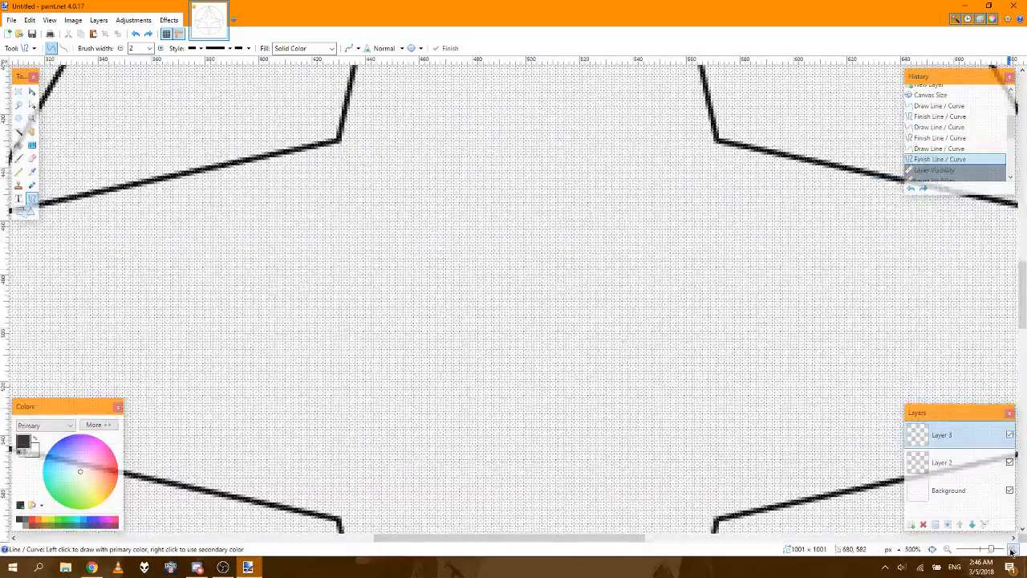
{"action": "left_click", "coordinate": [1012, 550]}
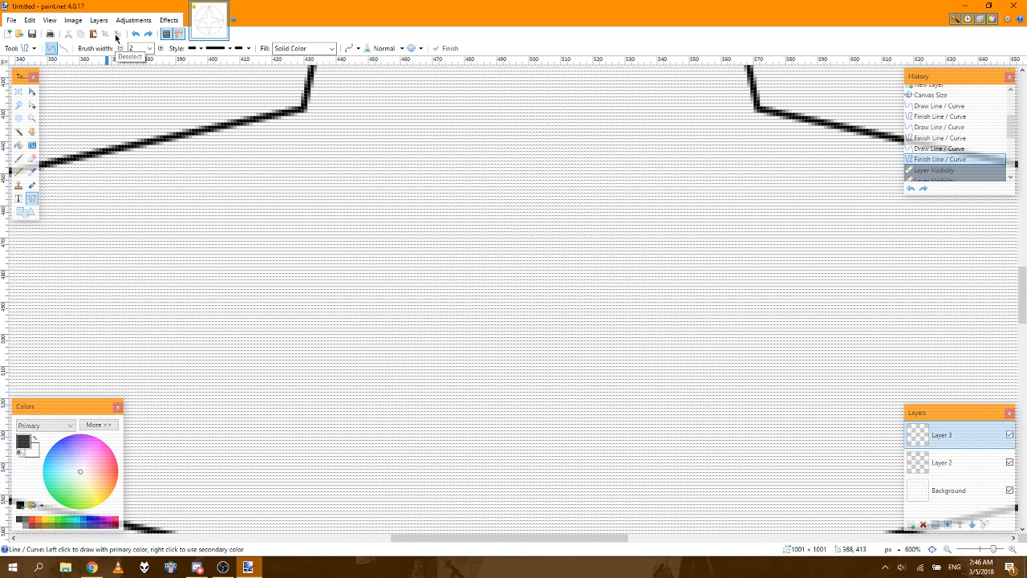
{"action": "left_click", "coordinate": [910, 525]}
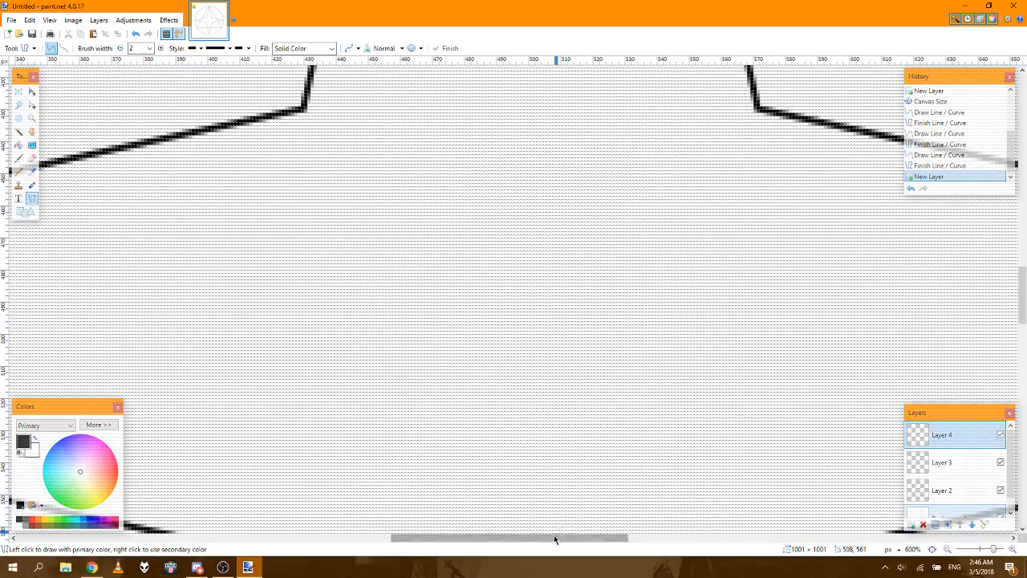
Step: Draw a horizontal line 800 px long at y = 500 between the star's left and right tips
{"action": "left_click_drag", "start_coordinate": [551, 538], "coordinate": [313, 536]}
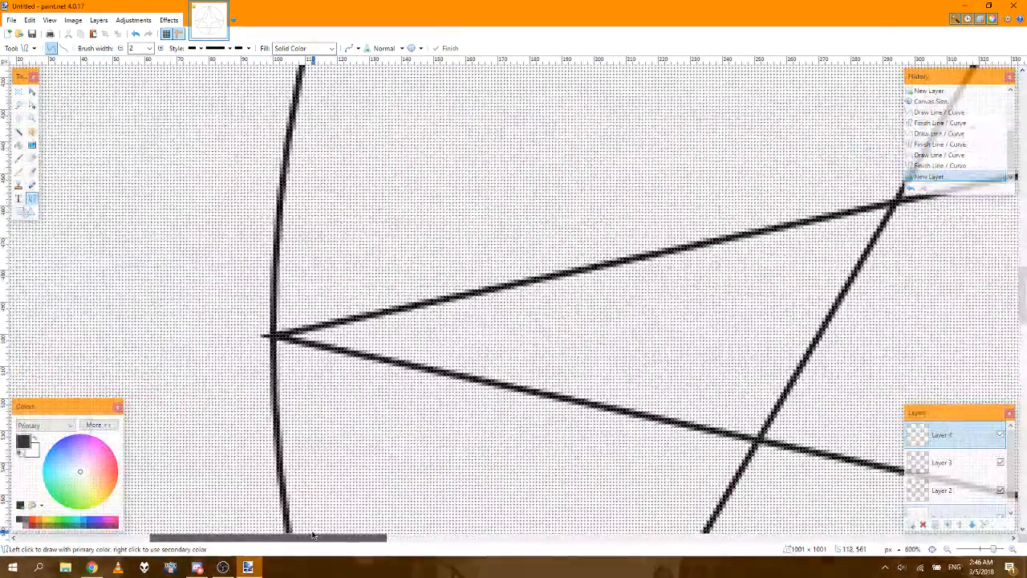
{"action": "left_click", "coordinate": [1013, 550]}
{"action": "left_click", "coordinate": [1013, 550]}
{"action": "left_click", "coordinate": [1013, 549]}
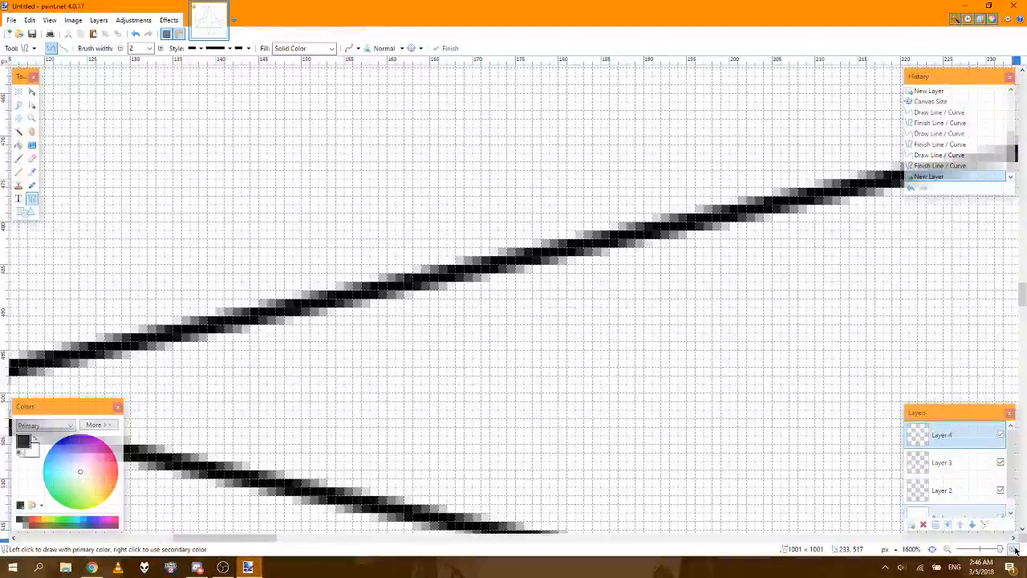
{"action": "left_click_drag", "start_coordinate": [255, 538], "coordinate": [214, 542]}
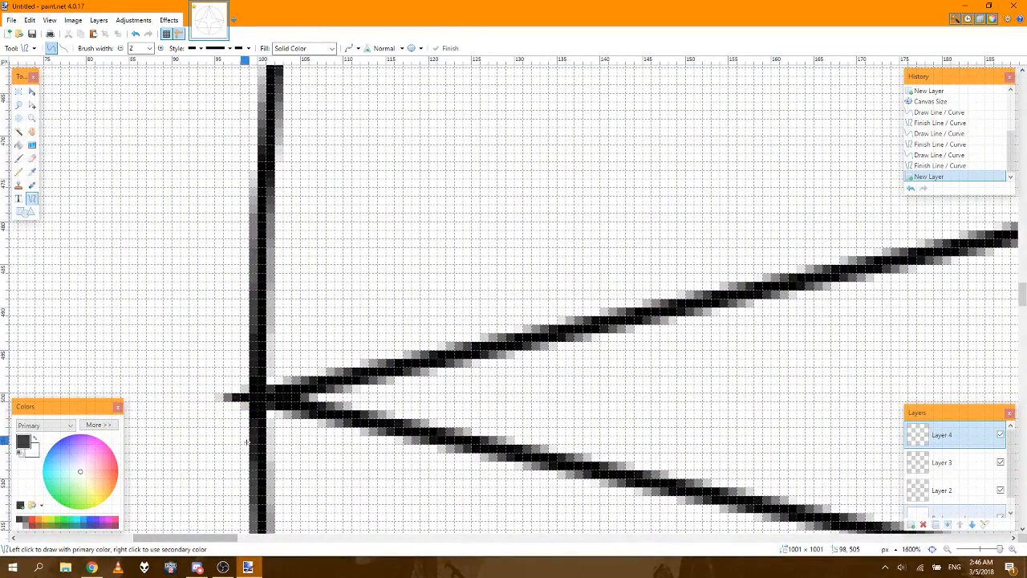
{"action": "left_click", "coordinate": [261, 398]}
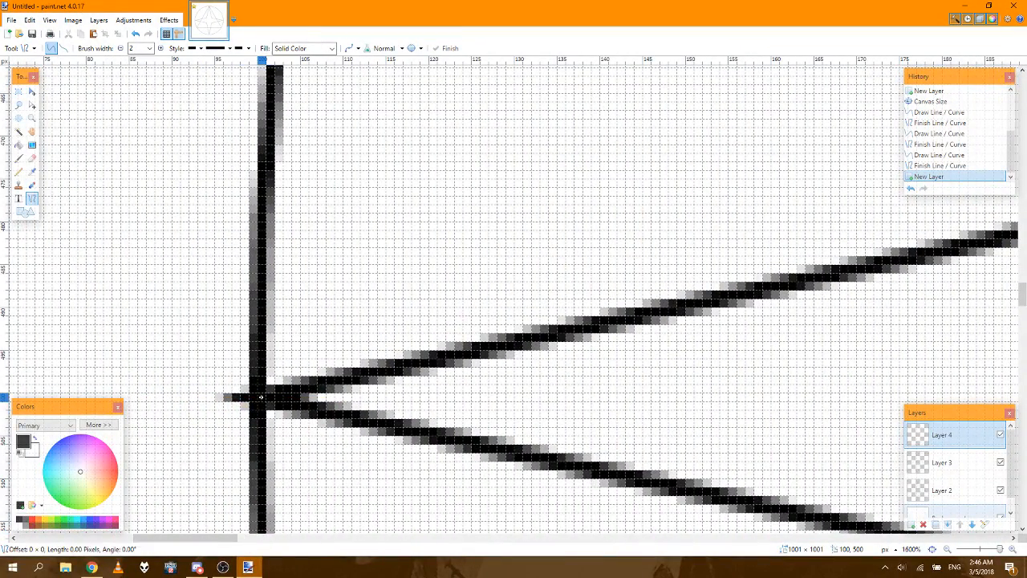
{"action": "left_click_drag", "start_coordinate": [261, 397], "coordinate": [490, 398]}
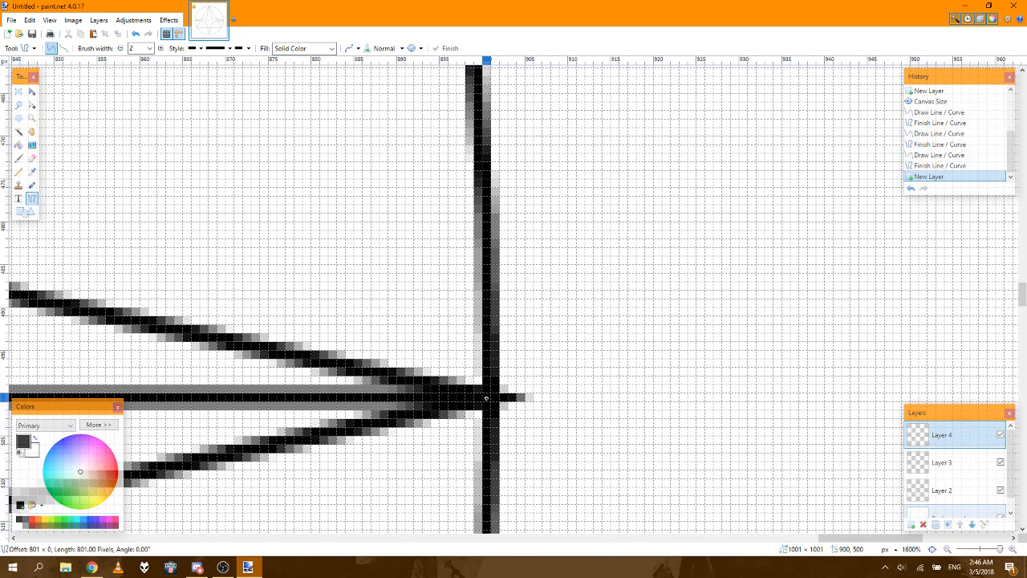
{"action": "left_click_drag", "start_coordinate": [481, 398], "coordinate": [482, 398]}
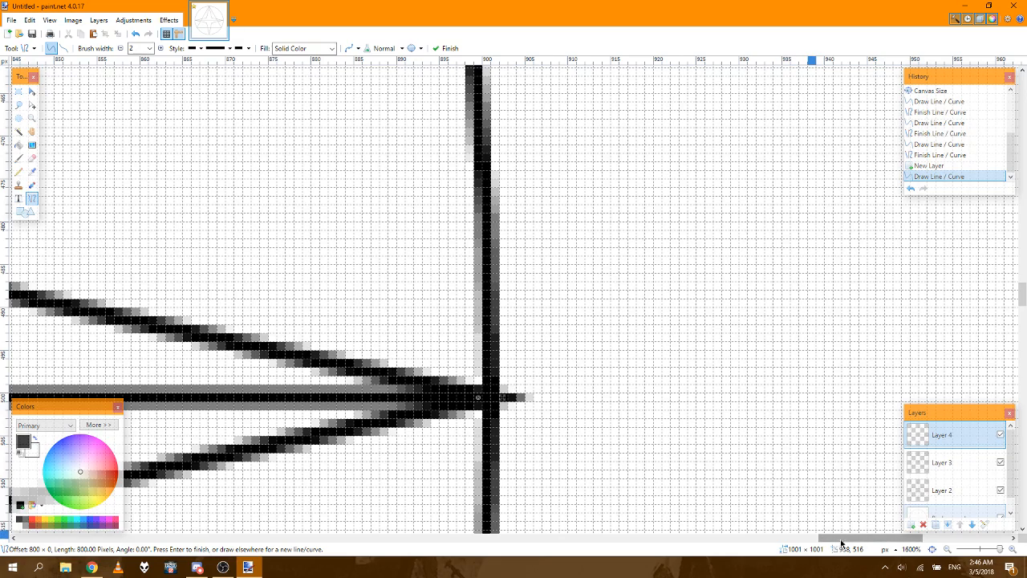
Step: Shift the horizontal line 1 px to the right so its right end sits on the circle at 900, 500
{"action": "left_click_drag", "start_coordinate": [844, 543], "coordinate": [836, 544]}
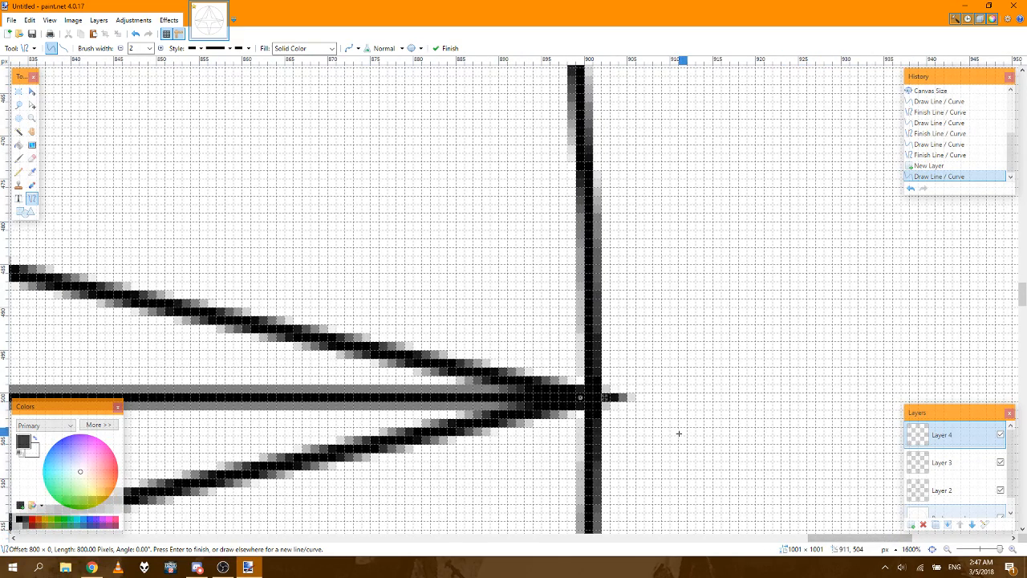
{"action": "key", "text": "Return"}
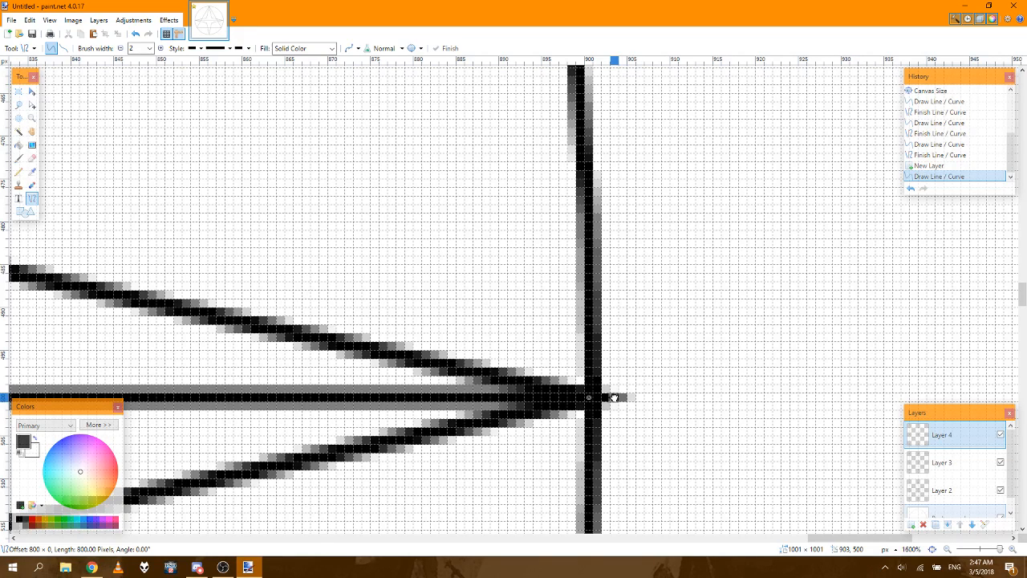
{"action": "left_click", "coordinate": [614, 398]}
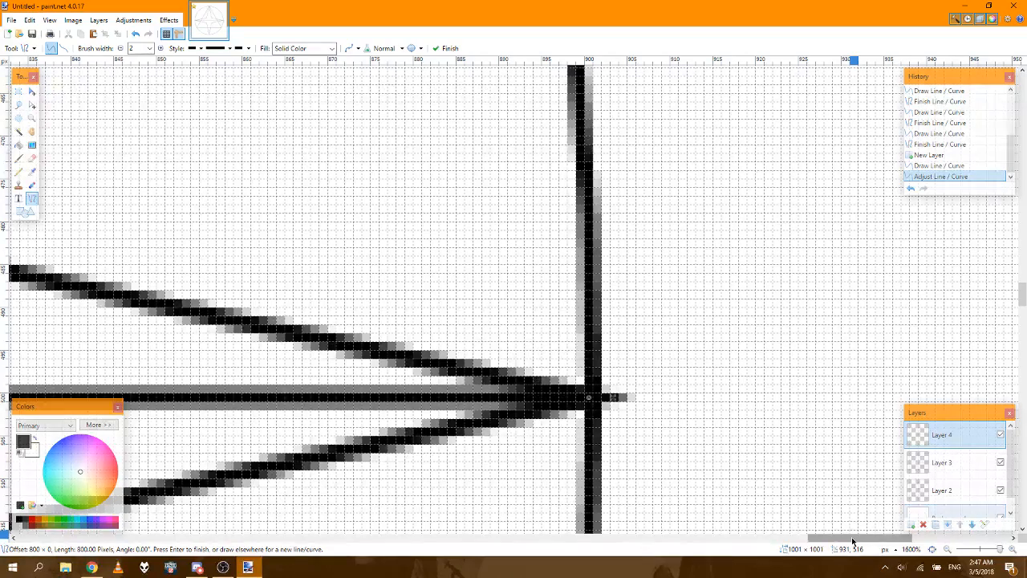
Step: Draw a vertical line about 716 px long upward from the star's bottom tip at 500, 900 on Layer 4
{"action": "left_click_drag", "start_coordinate": [852, 540], "coordinate": [403, 504]}
{"action": "left_click", "coordinate": [933, 549]}
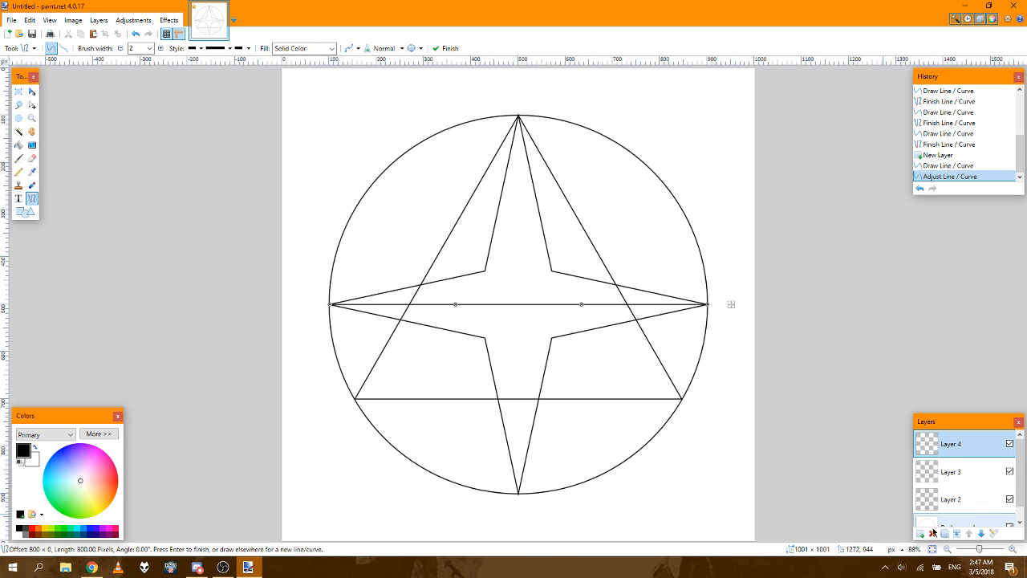
{"action": "left_click", "coordinate": [1013, 550]}
{"action": "left_click", "coordinate": [1013, 551]}
{"action": "left_click", "coordinate": [1012, 550]}
{"action": "left_click", "coordinate": [1013, 551]}
{"action": "left_click", "coordinate": [1013, 550]}
{"action": "left_click", "coordinate": [1013, 551]}
{"action": "left_click", "coordinate": [1013, 550]}
{"action": "left_click", "coordinate": [1012, 551]}
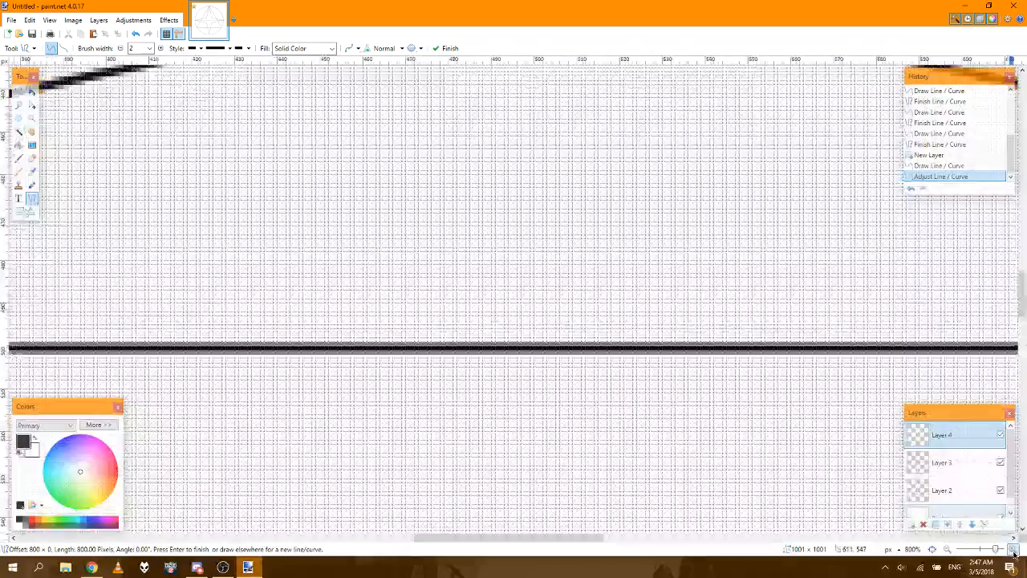
{"action": "left_click", "coordinate": [1013, 551]}
{"action": "left_click", "coordinate": [1013, 550]}
{"action": "left_click", "coordinate": [1013, 551]}
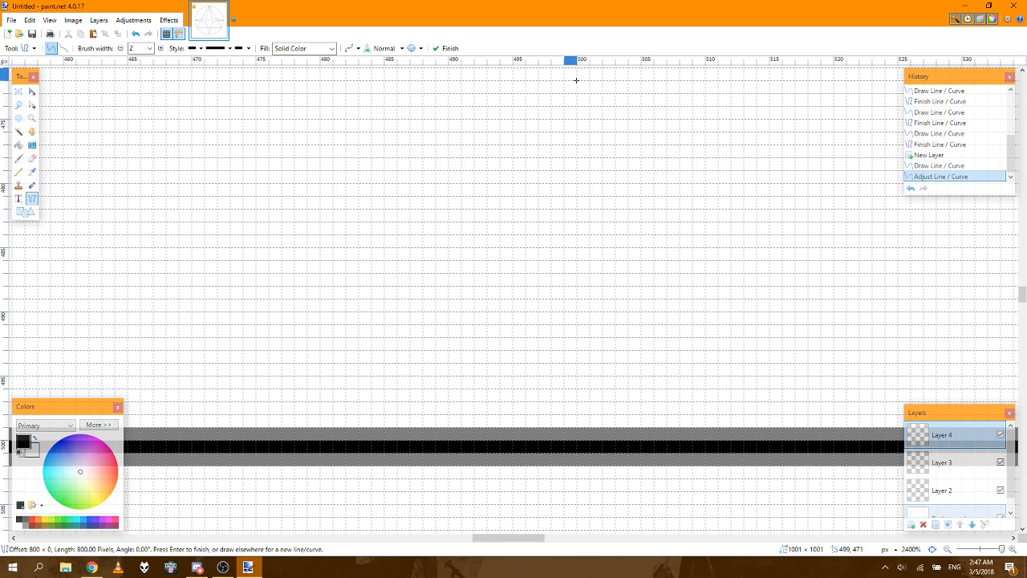
{"action": "left_click_drag", "start_coordinate": [1024, 293], "coordinate": [1024, 474]}
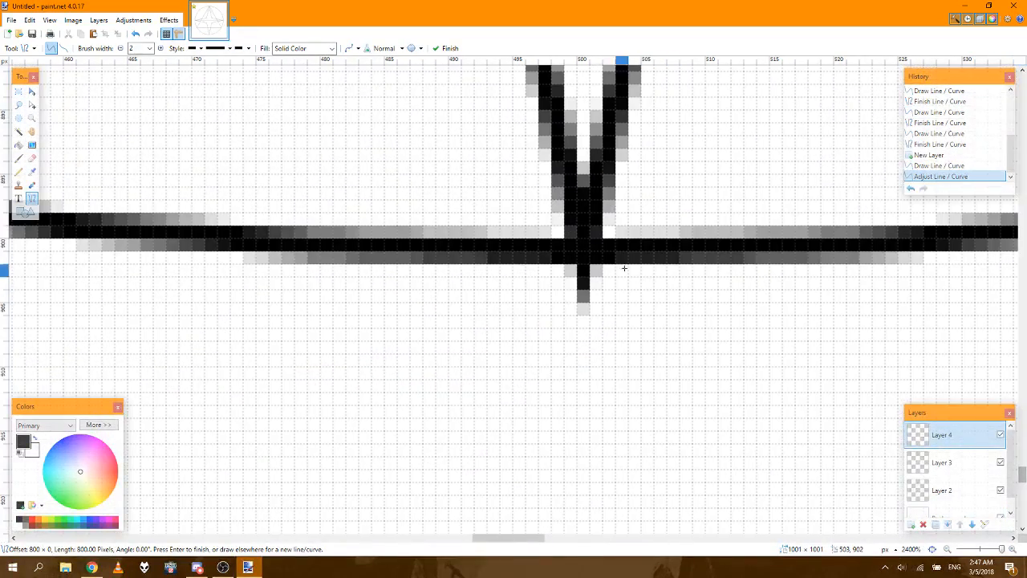
{"action": "mouse_move", "coordinate": [582, 246]}
{"action": "left_mouse_down"}
{"action": "mouse_move", "coordinate": [578, 2]}
{"action": "mouse_move", "coordinate": [578, 102]}
{"action": "left_mouse_up"}
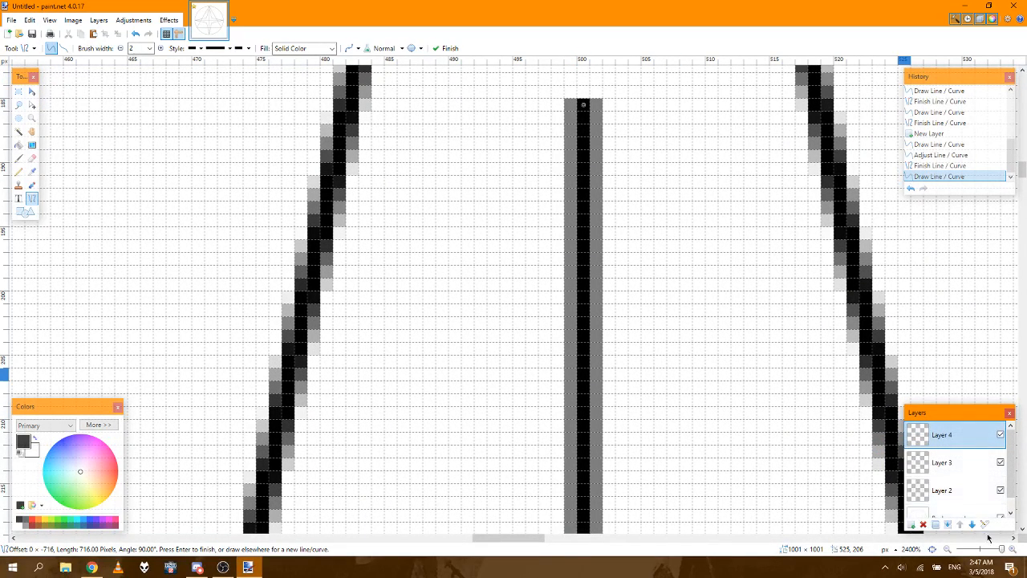
Step: Try to draw a vertical line about 431 px long from the centre at 500, 500 up past the circle on Layer 4
{"action": "left_click", "coordinate": [930, 551]}
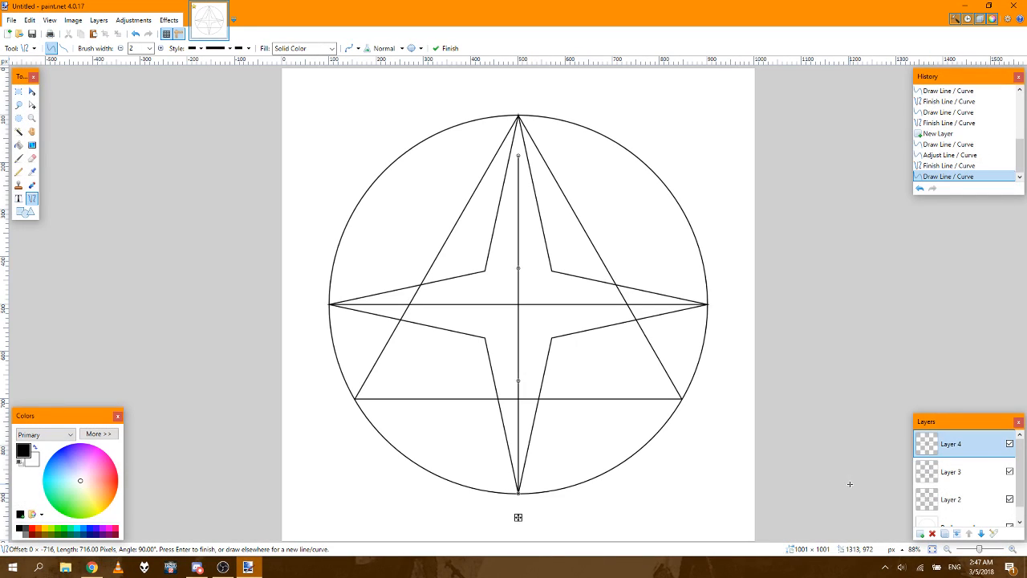
{"action": "left_click", "coordinate": [1014, 551]}
{"action": "left_click", "coordinate": [1014, 551]}
{"action": "left_click", "coordinate": [1013, 551]}
{"action": "left_click", "coordinate": [1014, 550]}
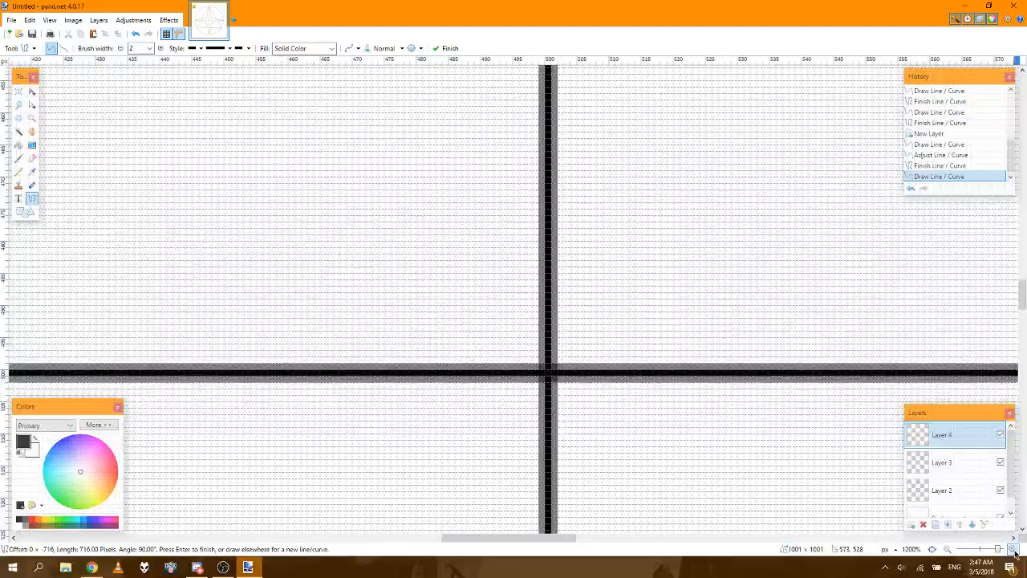
{"action": "left_click", "coordinate": [1014, 550]}
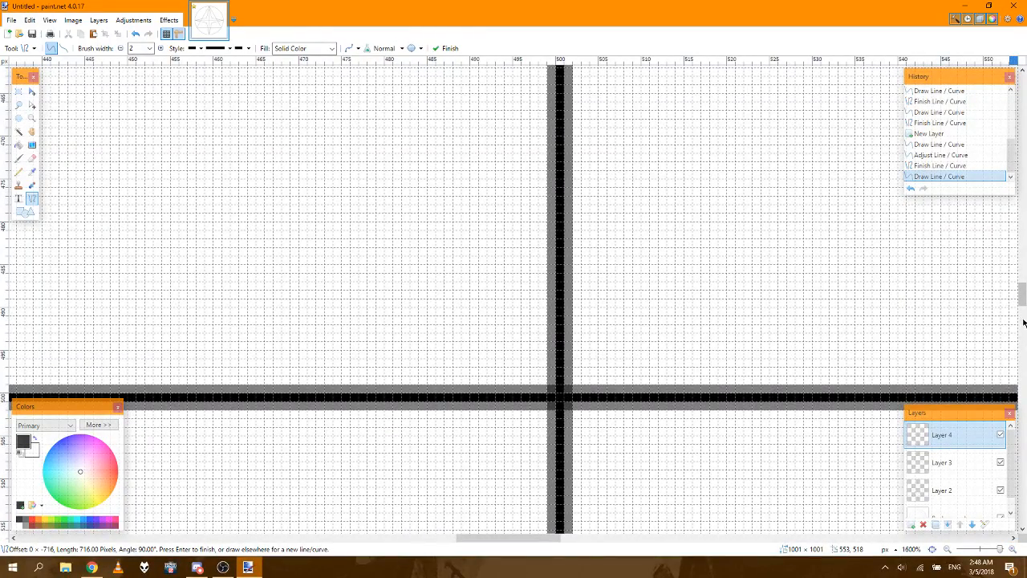
{"action": "scroll", "coordinate": [514, 529], "scroll_direction": "down", "scroll_amount": 3}
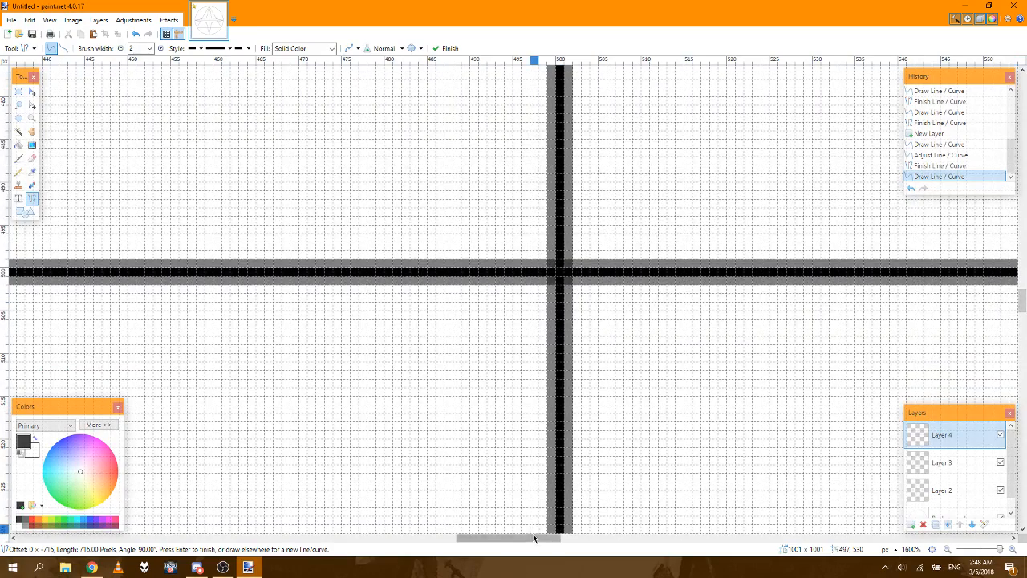
{"action": "scroll", "coordinate": [534, 536], "scroll_direction": "right", "scroll_amount": 3}
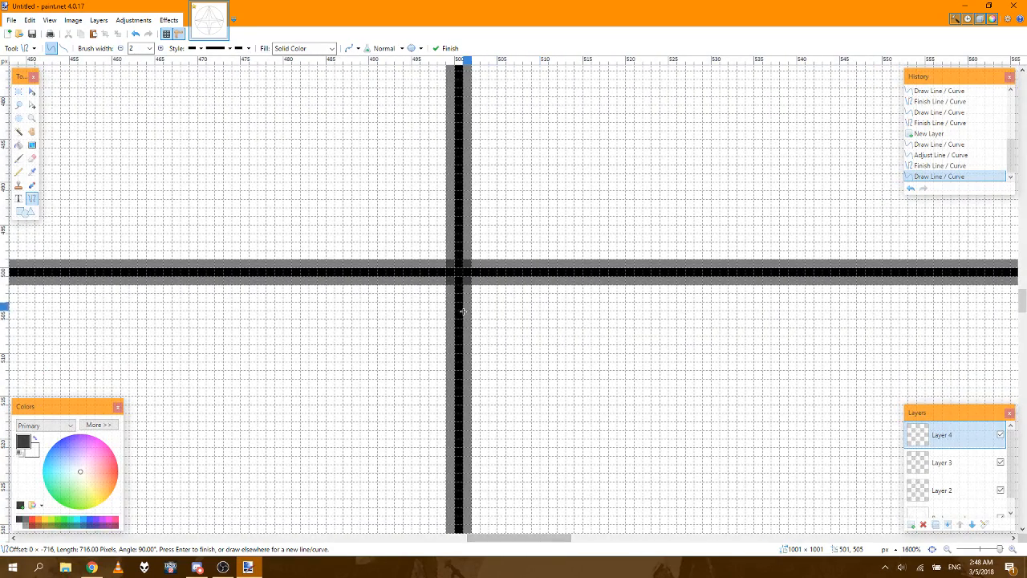
{"action": "mouse_move", "coordinate": [459, 273]}
{"action": "left_mouse_down"}
{"action": "mouse_move", "coordinate": [462, 2]}
{"action": "mouse_move", "coordinate": [454, 565]}
{"action": "mouse_move", "coordinate": [459, 66]}
{"action": "mouse_move", "coordinate": [456, 343]}
{"action": "mouse_move", "coordinate": [477, 150]}
{"action": "mouse_move", "coordinate": [467, 80]}
{"action": "mouse_move", "coordinate": [459, 220]}
{"action": "left_mouse_up"}
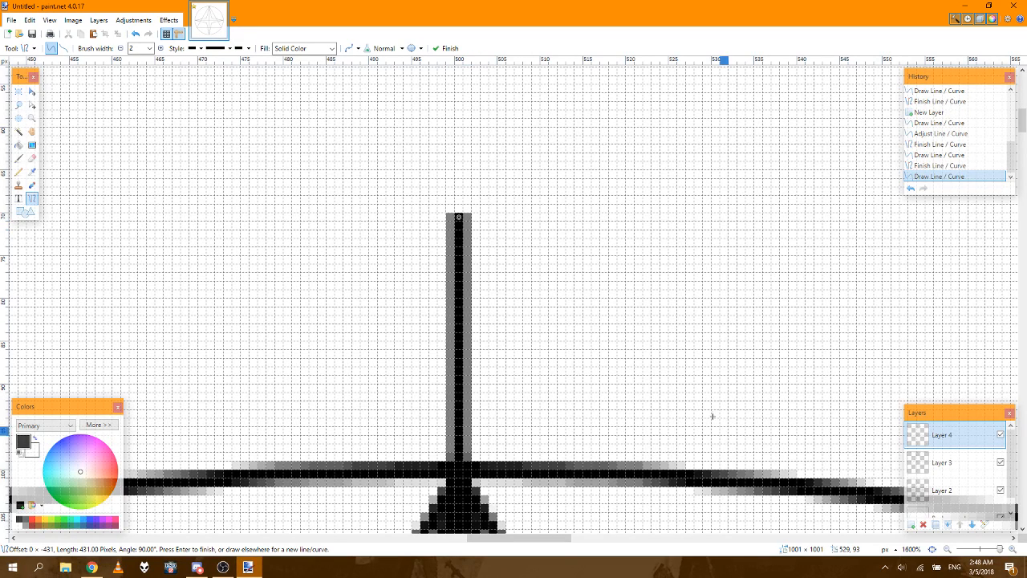
Step: Undo the last vertical line running from the centre up past the circle
{"action": "left_click", "coordinate": [932, 550]}
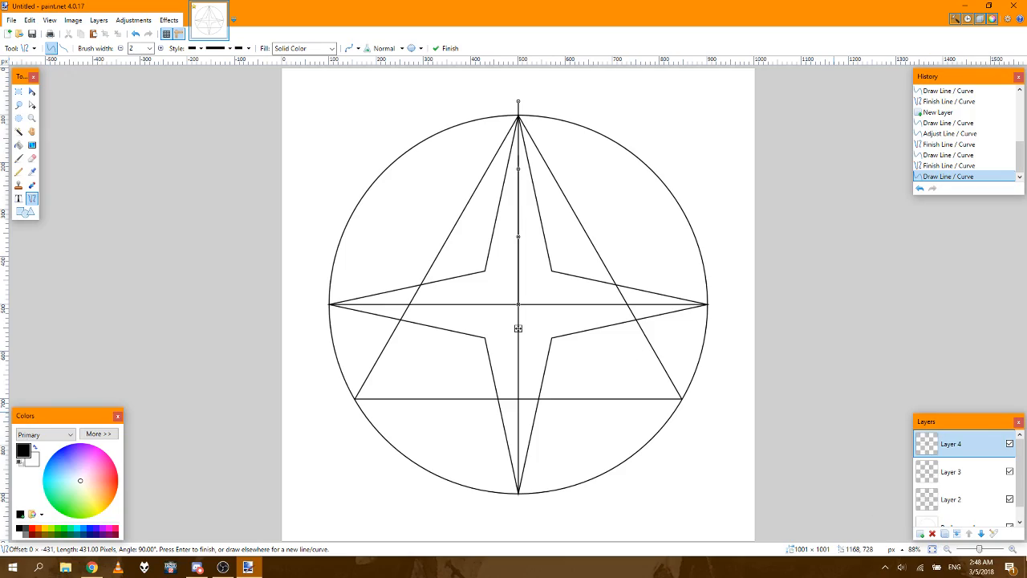
{"action": "left_click", "coordinate": [1013, 551]}
{"action": "left_click", "coordinate": [1013, 550]}
{"action": "left_click", "coordinate": [1012, 550]}
{"action": "left_click", "coordinate": [1012, 550]}
{"action": "left_click", "coordinate": [1013, 551]}
{"action": "left_click", "coordinate": [1013, 550]}
{"action": "left_click", "coordinate": [1013, 550]}
{"action": "left_click", "coordinate": [1013, 550]}
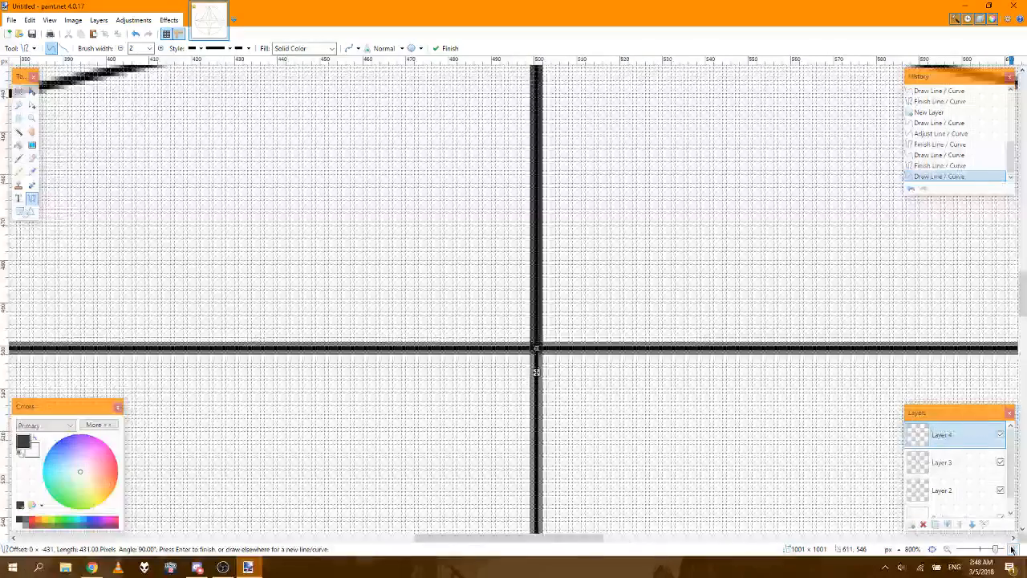
{"action": "left_click", "coordinate": [1013, 551]}
{"action": "left_click", "coordinate": [1013, 551]}
{"action": "left_click", "coordinate": [1013, 551]}
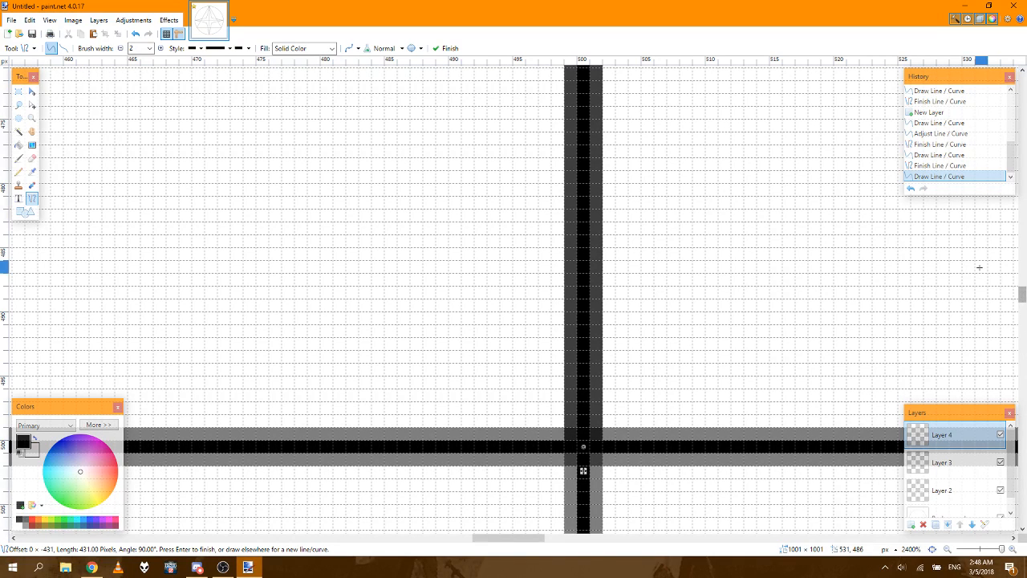
{"action": "left_click", "coordinate": [936, 165]}
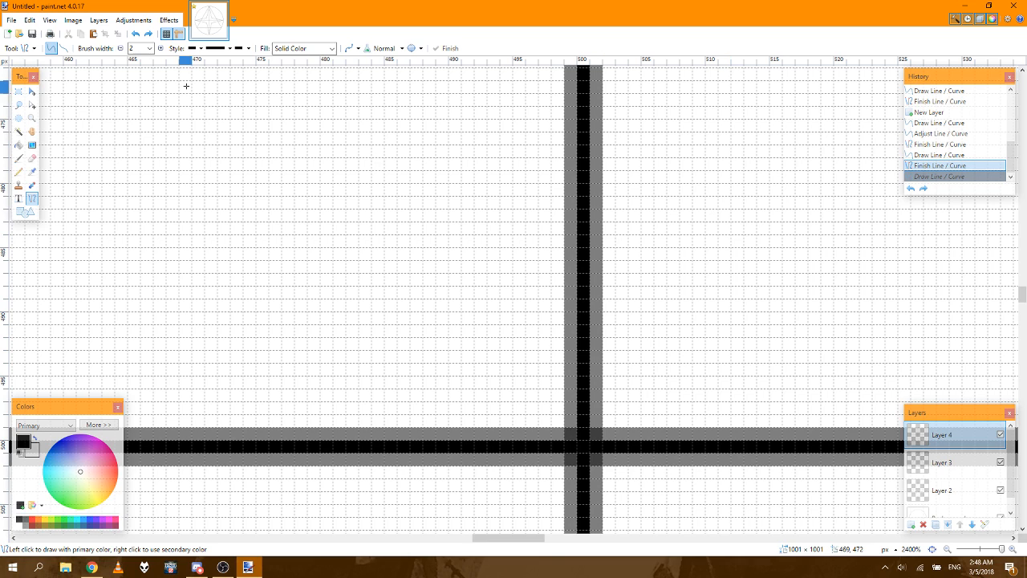
Step: Add another new layer and draw a vertical line about 421 px long from the centre at 500, 500 up past the circle
{"action": "left_click", "coordinate": [9, 34]}
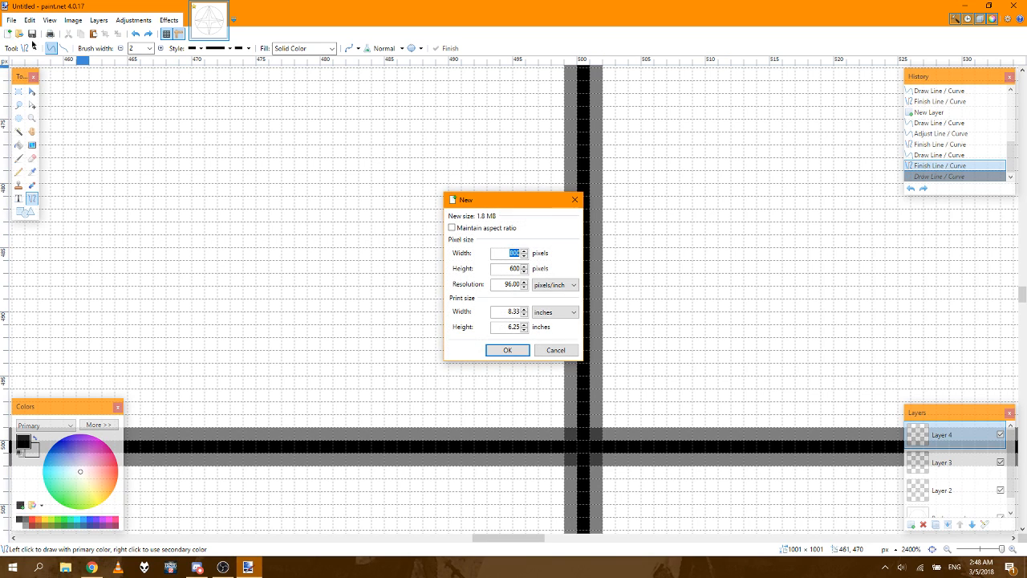
{"action": "left_click", "coordinate": [554, 353]}
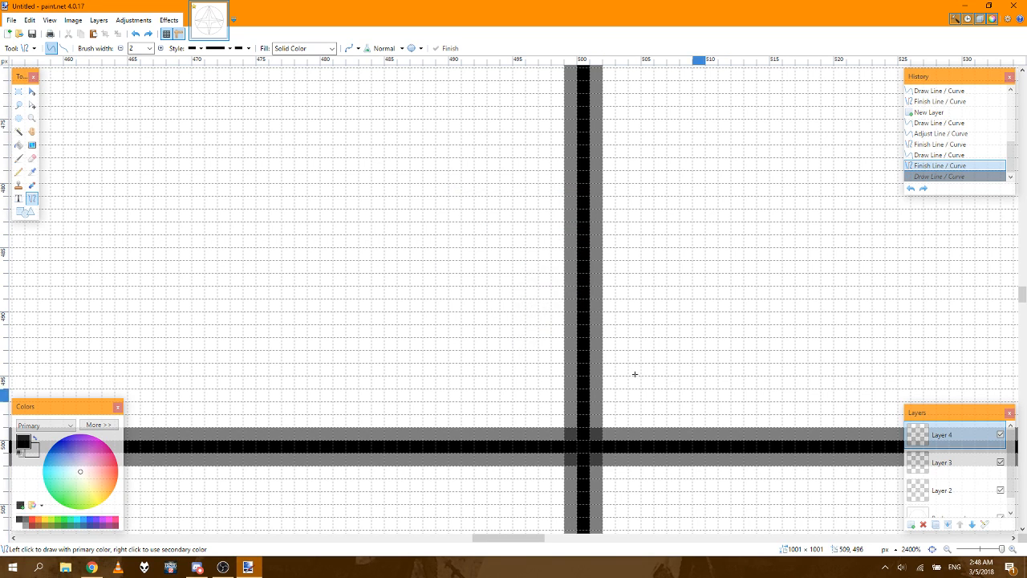
{"action": "left_click", "coordinate": [911, 526]}
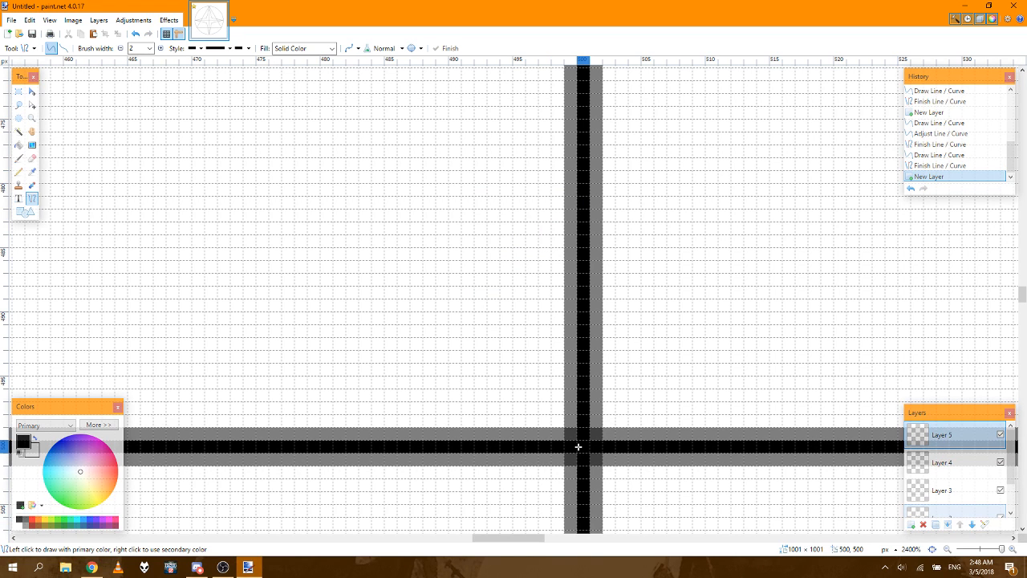
{"action": "mouse_move", "coordinate": [585, 450]}
{"action": "left_mouse_down"}
{"action": "mouse_move", "coordinate": [583, 50]}
{"action": "mouse_move", "coordinate": [577, 150]}
{"action": "left_mouse_up"}
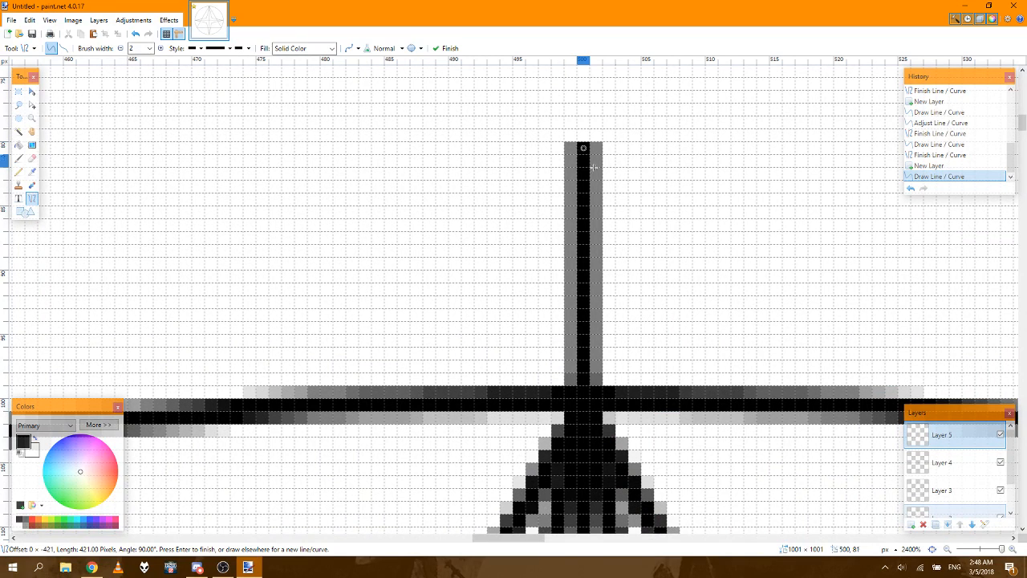
Step: Draw a line about 398 px long from the centre at 500, 500 to the triangle's lower-left corner on Layer 5
{"action": "left_click", "coordinate": [932, 550]}
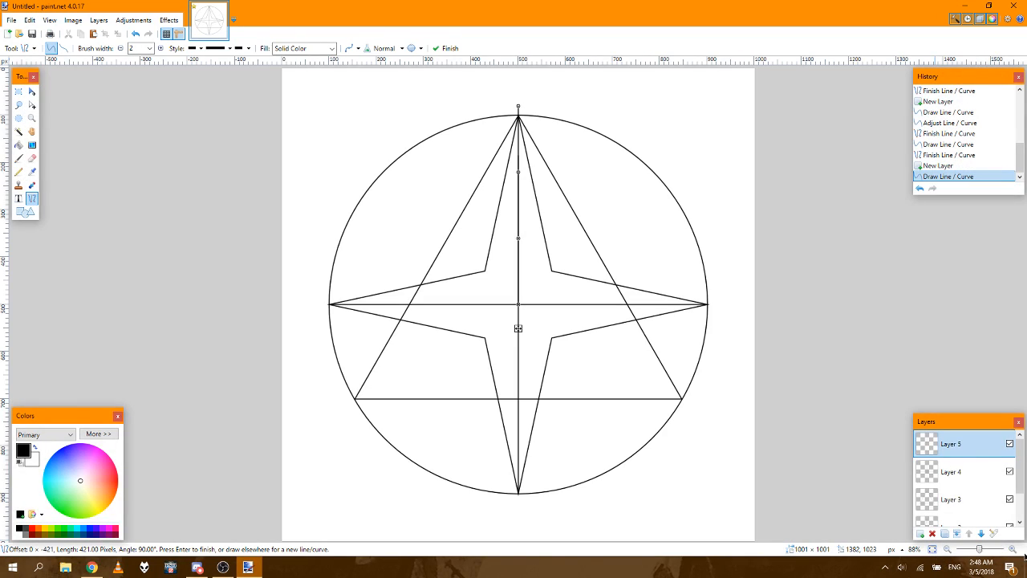
{"action": "left_click", "coordinate": [1013, 550]}
{"action": "left_click", "coordinate": [1013, 550]}
{"action": "left_click", "coordinate": [1013, 551]}
{"action": "left_click", "coordinate": [1013, 550]}
{"action": "left_click", "coordinate": [1013, 550]}
{"action": "left_click", "coordinate": [1013, 551]}
{"action": "left_click", "coordinate": [1013, 550]}
{"action": "left_click", "coordinate": [1013, 550]}
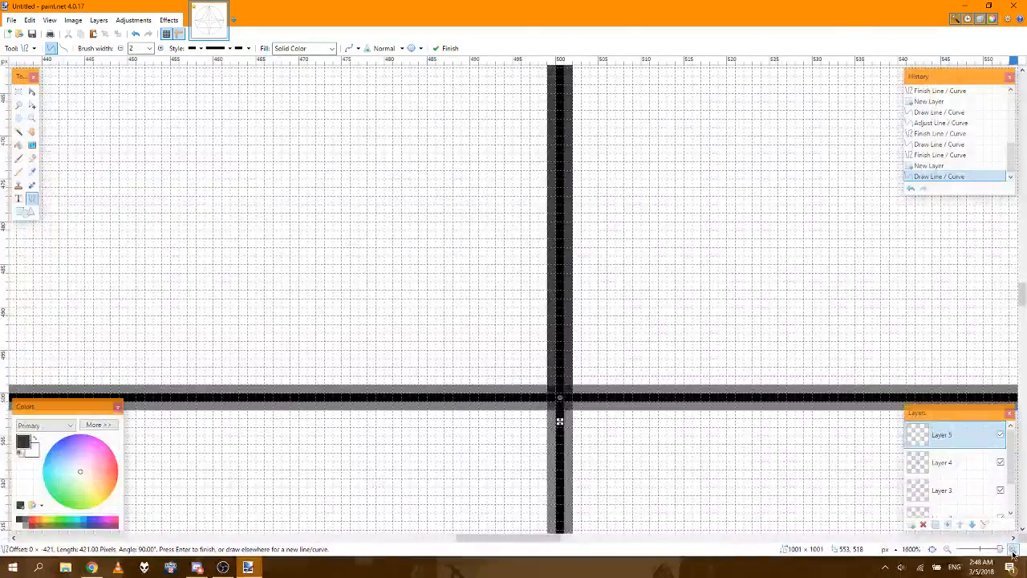
{"action": "left_click", "coordinate": [1013, 550]}
{"action": "key", "text": "Return"}
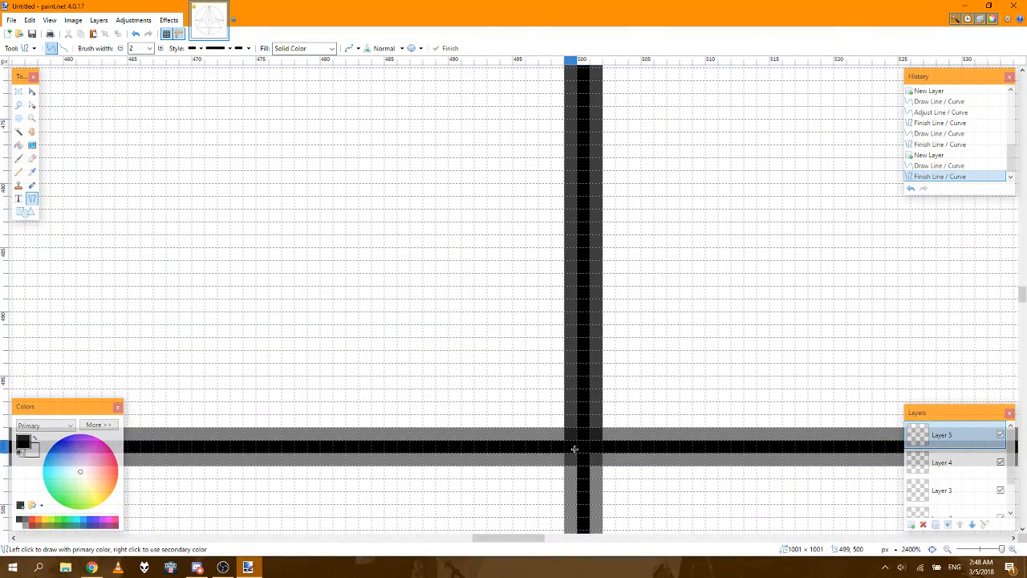
{"action": "left_click_drag", "start_coordinate": [575, 449], "coordinate": [77, 384]}
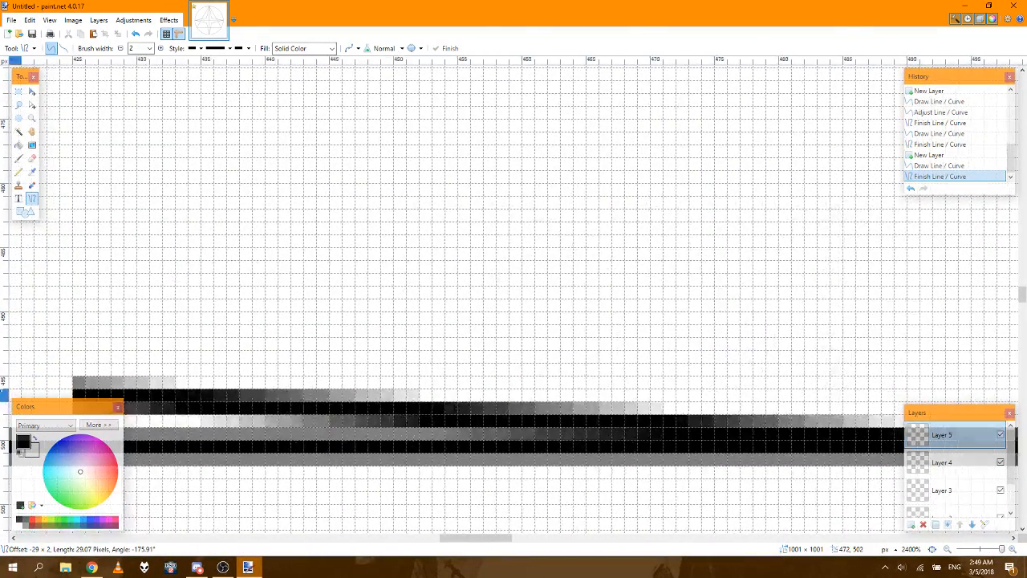
{"action": "left_click_drag", "start_coordinate": [15, 395], "coordinate": [58, 574]}
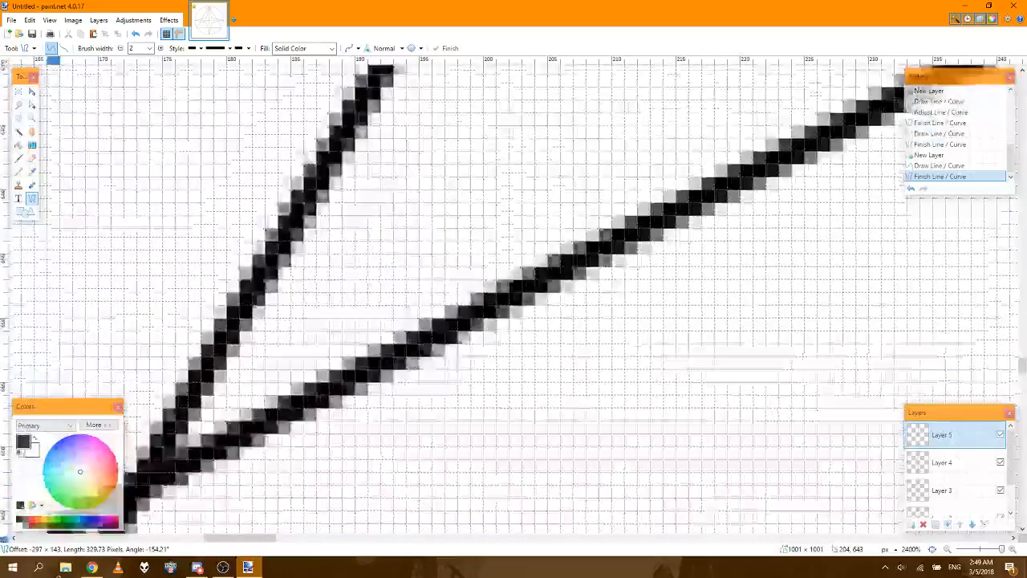
{"action": "left_click_drag", "start_coordinate": [53, 539], "coordinate": [667, 162]}
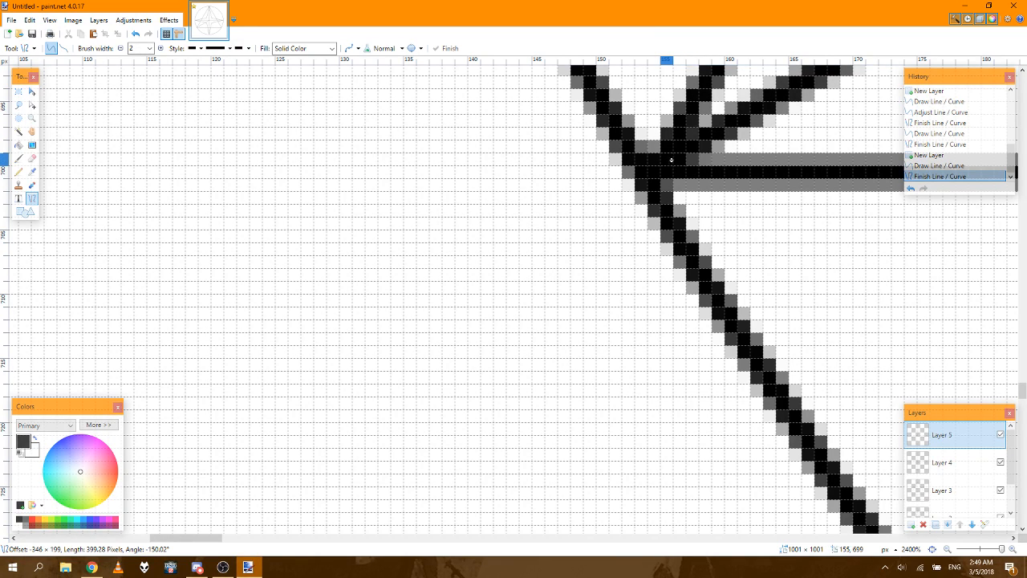
{"action": "left_click_drag", "start_coordinate": [672, 159], "coordinate": [680, 159]}
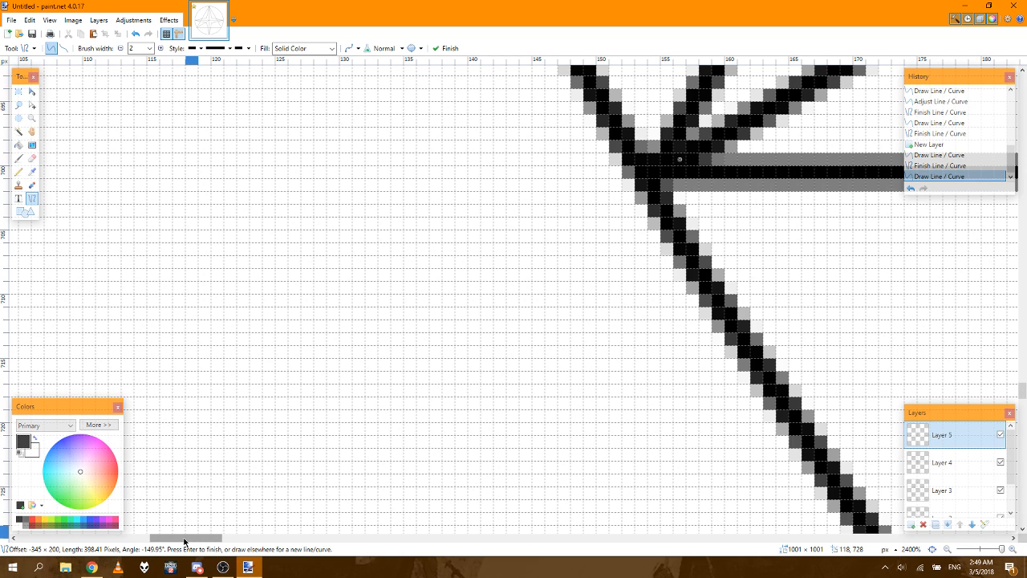
Step: Draw a matching line about 398 px long from the centre at 500, 500 to the triangle's lower-right corner on Layer 5
{"action": "left_click", "coordinate": [932, 549]}
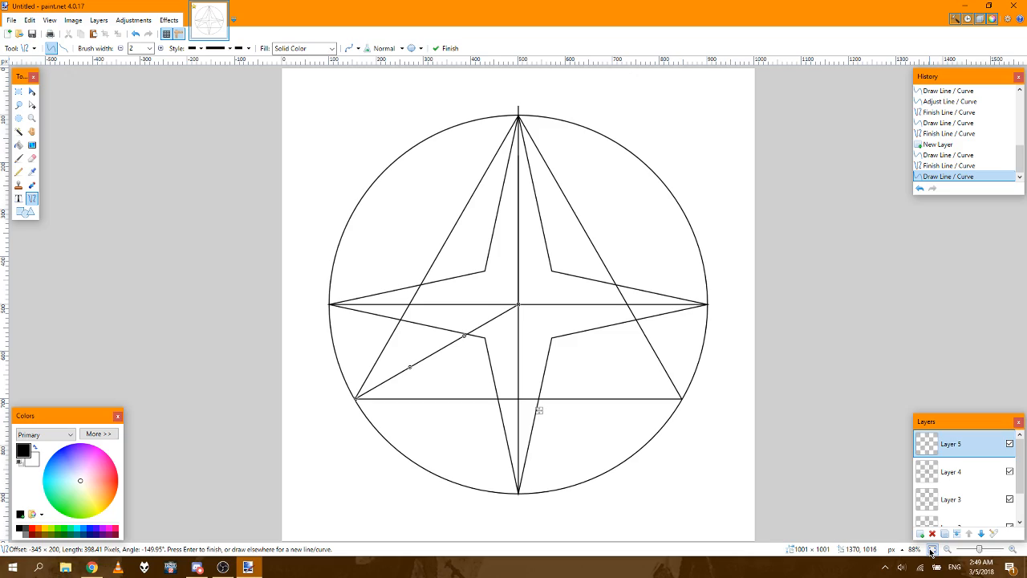
{"action": "left_click", "coordinate": [1013, 550]}
{"action": "left_click", "coordinate": [1012, 550]}
{"action": "left_click", "coordinate": [1012, 550]}
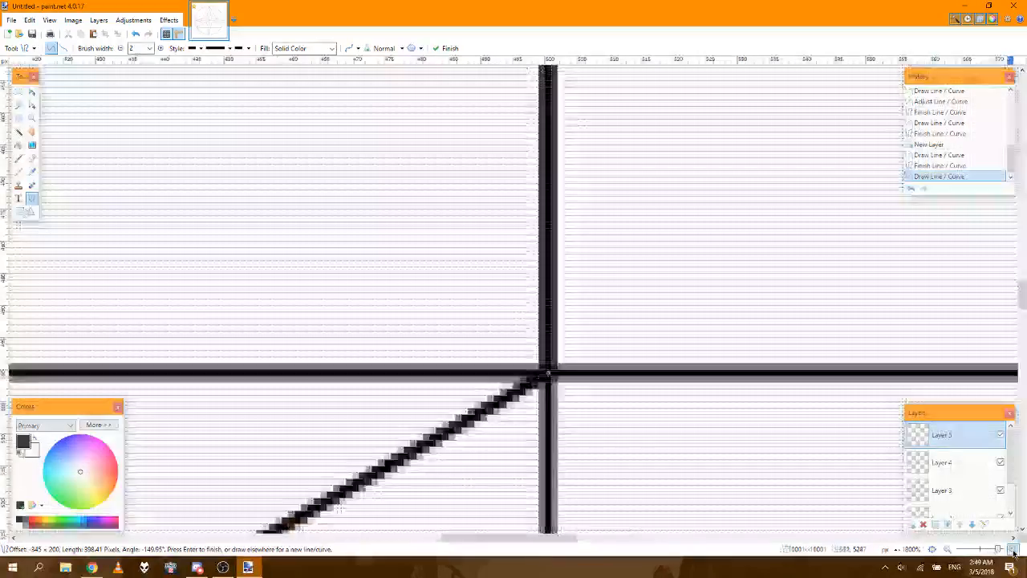
{"action": "left_click", "coordinate": [1013, 550]}
{"action": "scroll", "coordinate": [1020, 319], "scroll_direction": "down", "scroll_amount": 4}
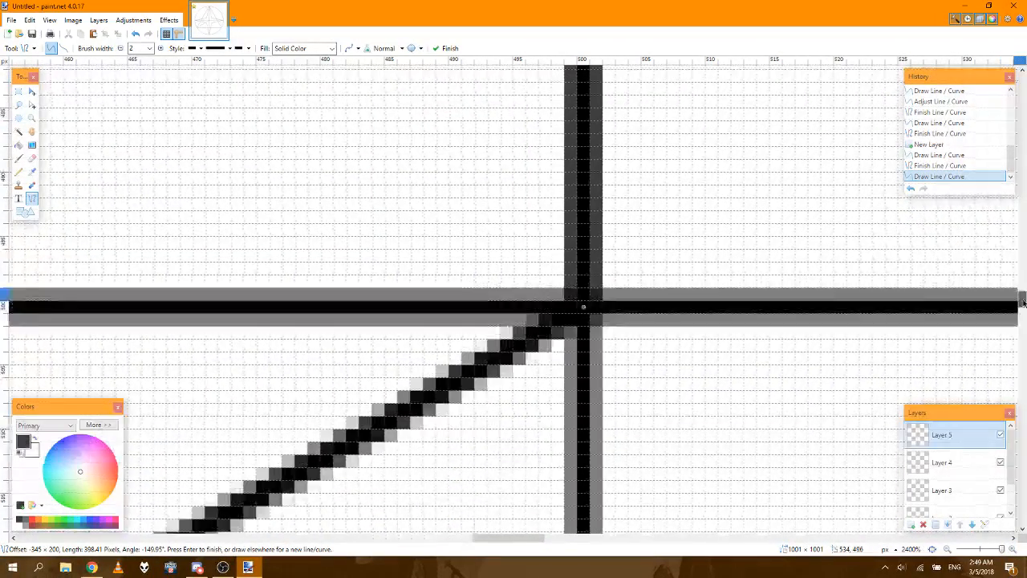
{"action": "left_click", "coordinate": [662, 251]}
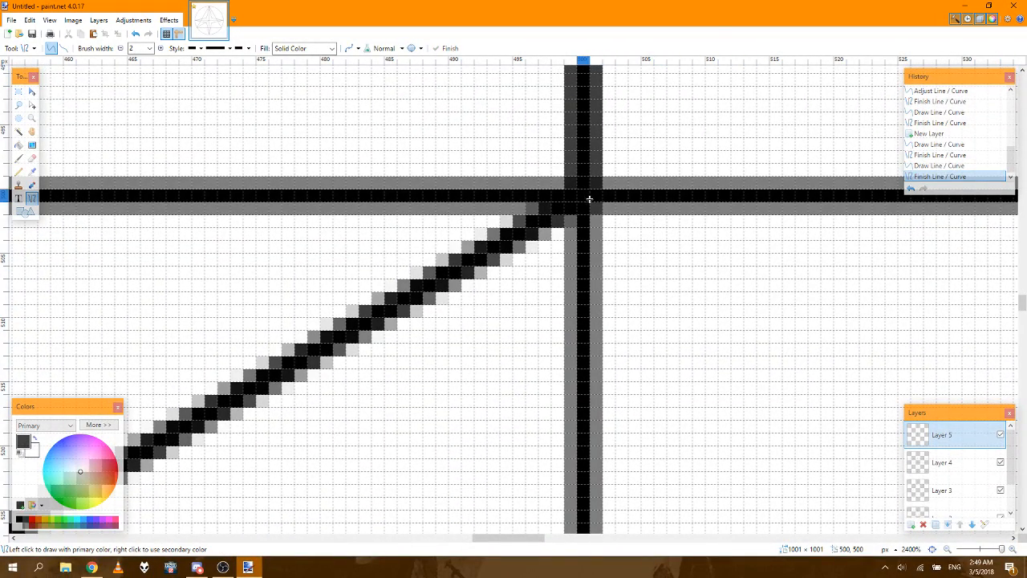
{"action": "left_click_drag", "start_coordinate": [581, 196], "coordinate": [711, 352]}
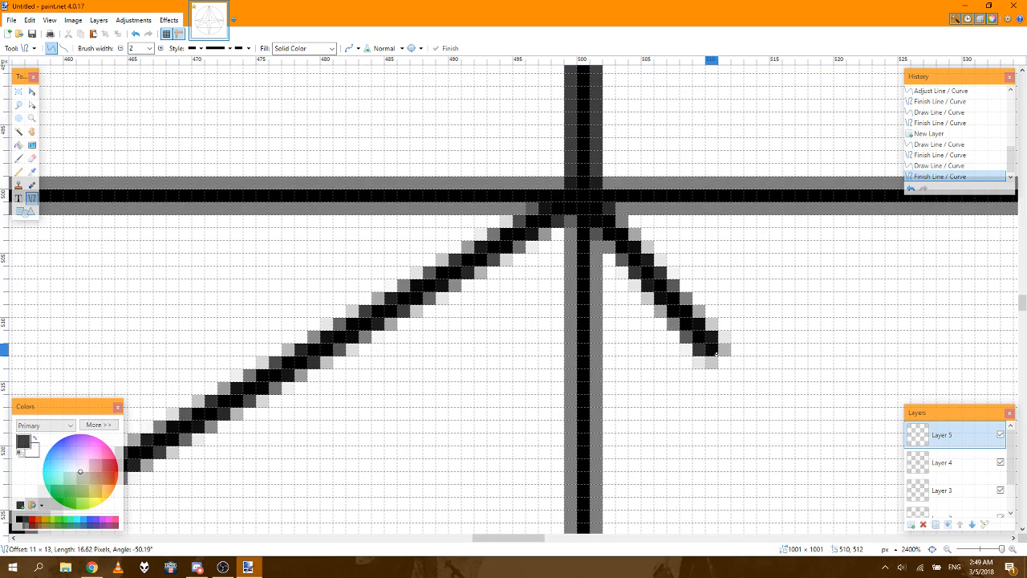
{"action": "left_click_drag", "start_coordinate": [711, 350], "coordinate": [897, 487]}
{"action": "left_click_drag", "start_coordinate": [1013, 531], "coordinate": [752, 453]}
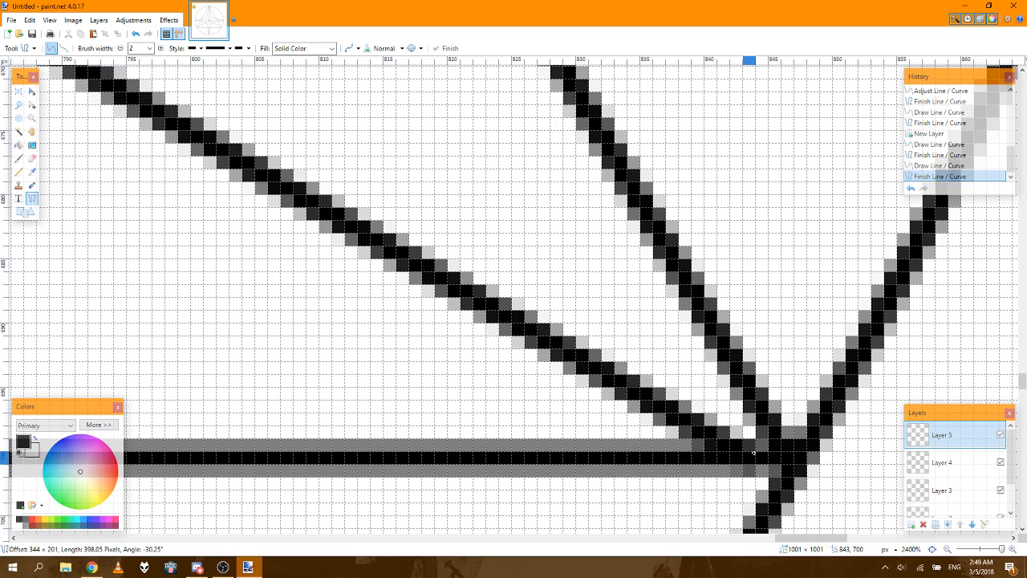
{"action": "left_click_drag", "start_coordinate": [753, 453], "coordinate": [776, 443]}
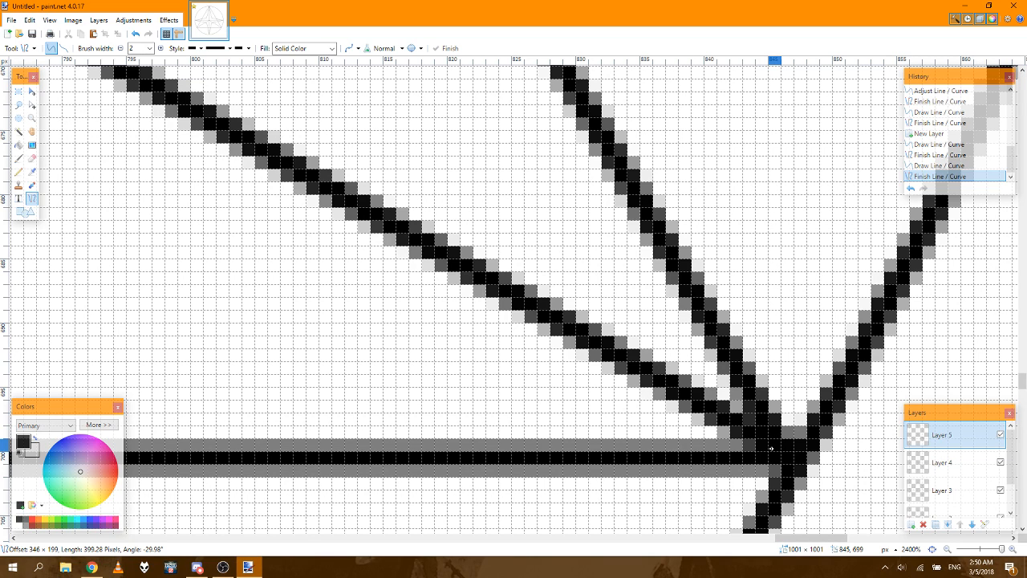
{"action": "left_click_drag", "start_coordinate": [770, 450], "coordinate": [767, 451]}
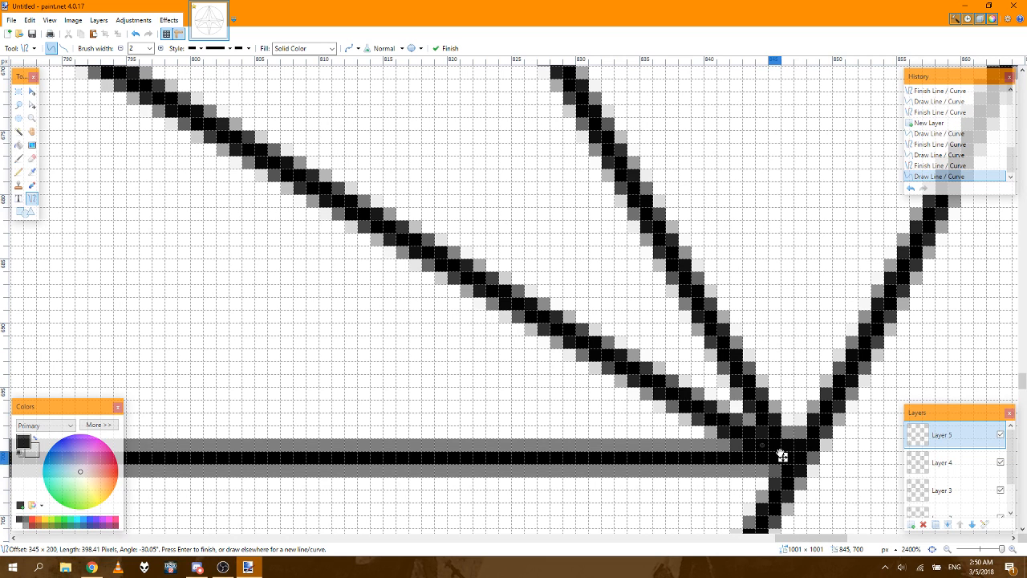
Step: Hide Layer 4, Layer 2 and the Background so that only the triangle and its centre lines show
{"action": "left_click", "coordinate": [933, 550]}
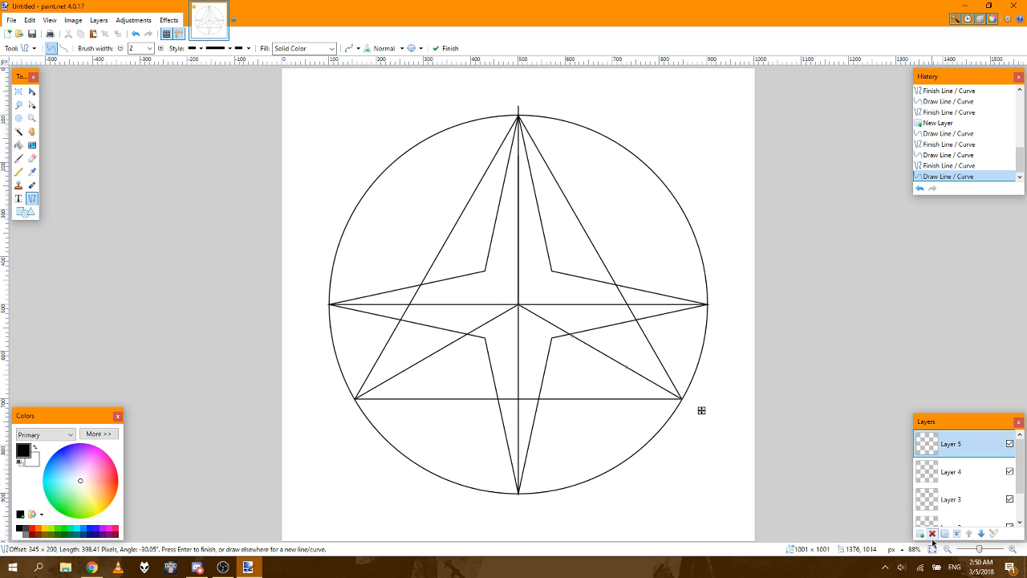
{"action": "left_click", "coordinate": [1009, 473]}
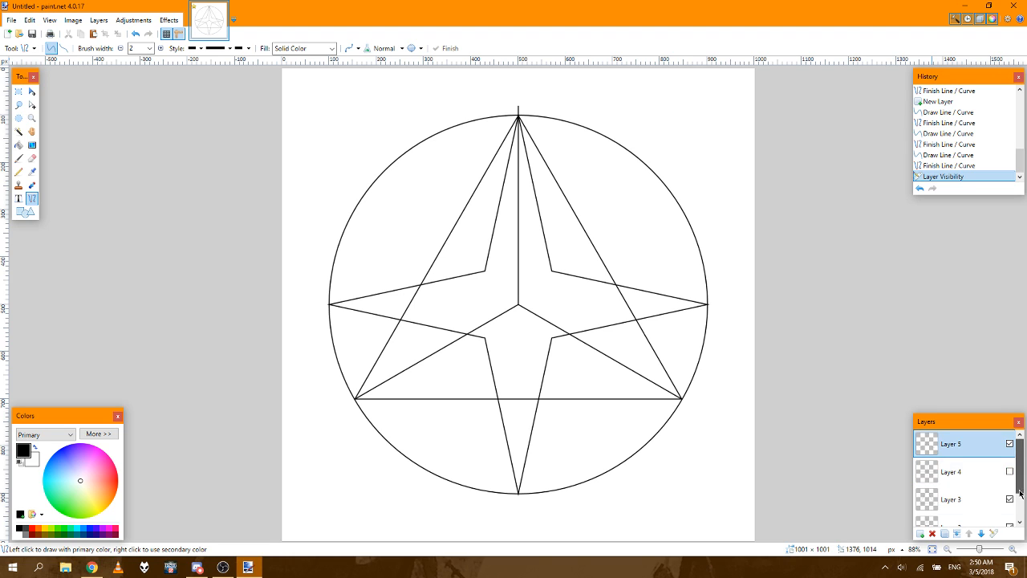
{"action": "left_click_drag", "start_coordinate": [1019, 472], "coordinate": [1019, 508]}
{"action": "left_click", "coordinate": [1009, 499]}
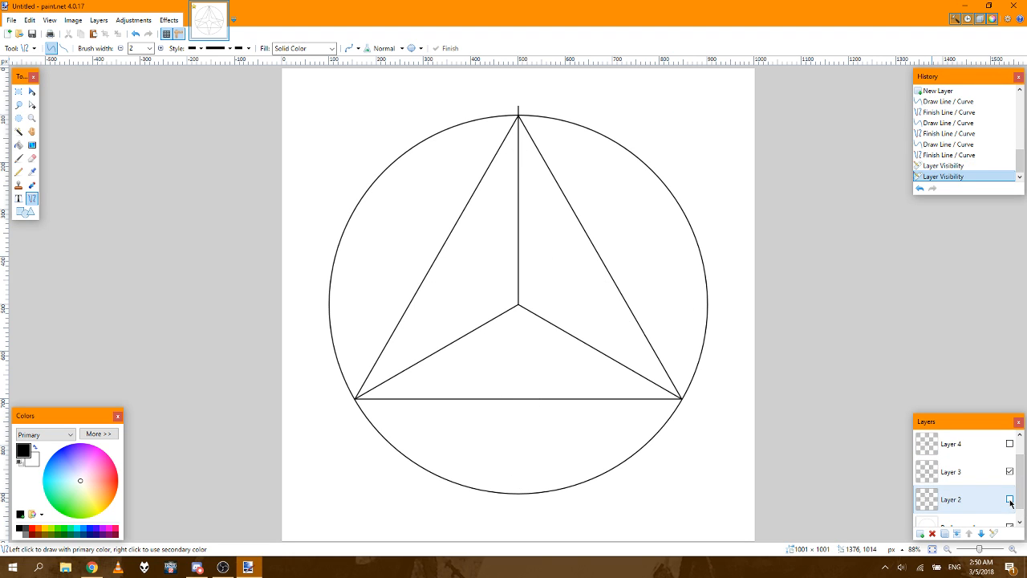
{"action": "left_click_drag", "start_coordinate": [1019, 504], "coordinate": [1021, 516]}
{"action": "left_click", "coordinate": [1011, 514]}
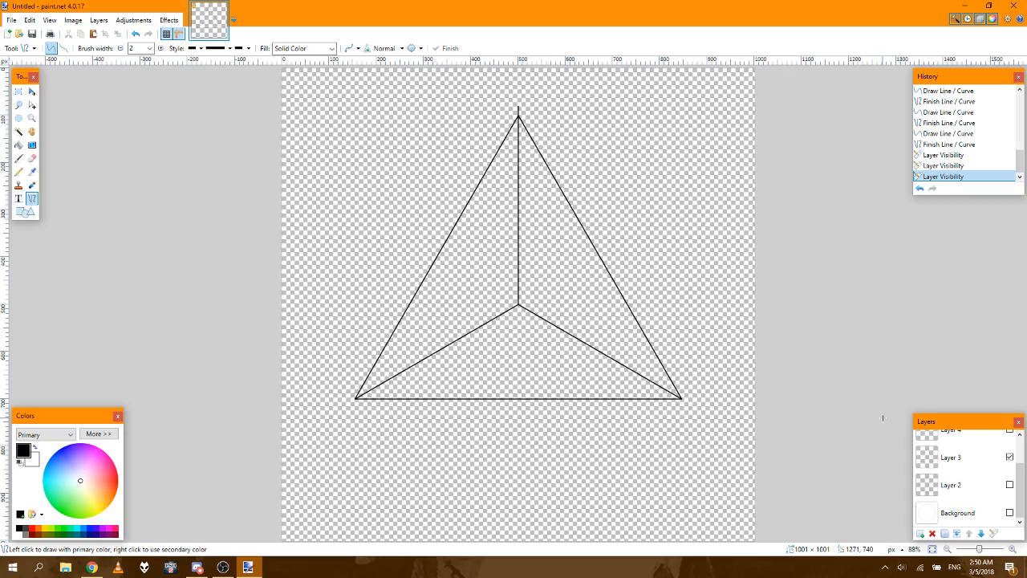
Step: Make a 7 × 6 px rectangular selection around the triangle's top tip, starting at 497, 99
{"action": "left_click", "coordinate": [1013, 549]}
{"action": "left_click", "coordinate": [1013, 549]}
{"action": "left_click", "coordinate": [1014, 549]}
{"action": "left_click", "coordinate": [1014, 549]}
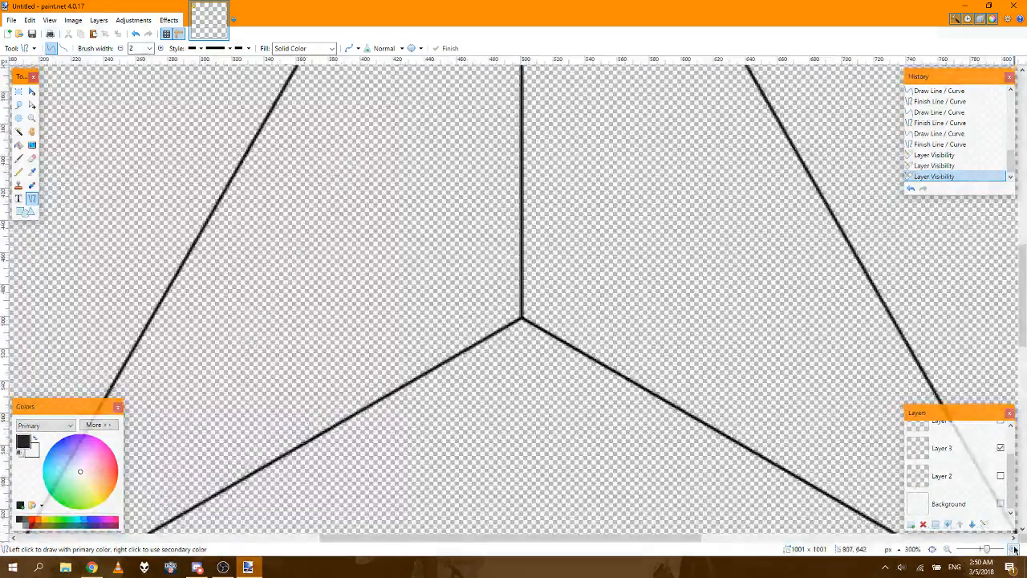
{"action": "left_click", "coordinate": [1014, 549]}
{"action": "left_click", "coordinate": [1013, 549]}
{"action": "left_click", "coordinate": [1013, 549]}
{"action": "left_click", "coordinate": [1014, 548]}
{"action": "left_click", "coordinate": [1014, 549]}
{"action": "left_click", "coordinate": [1014, 549]}
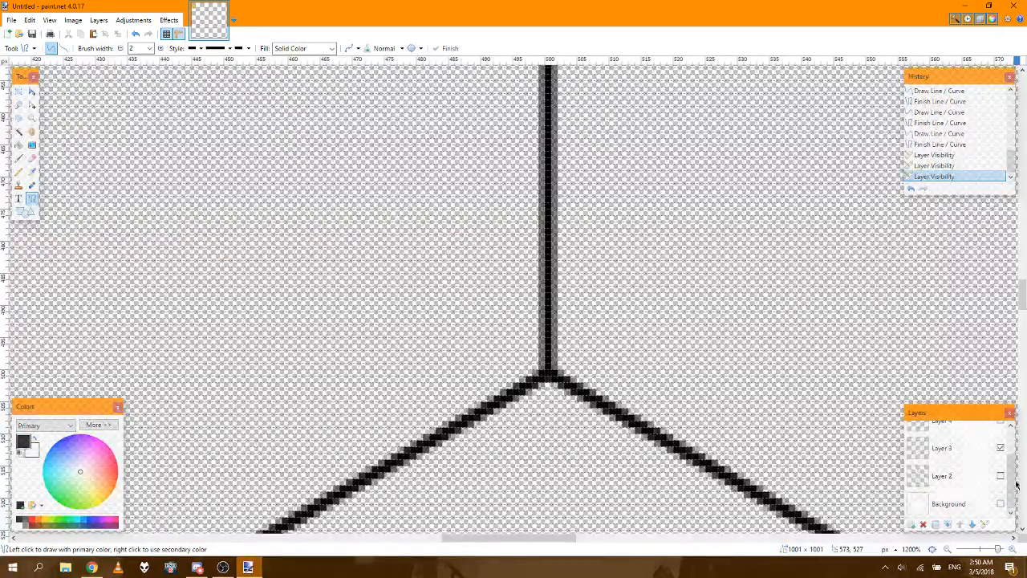
{"action": "left_click_drag", "start_coordinate": [1022, 295], "coordinate": [1021, 134]}
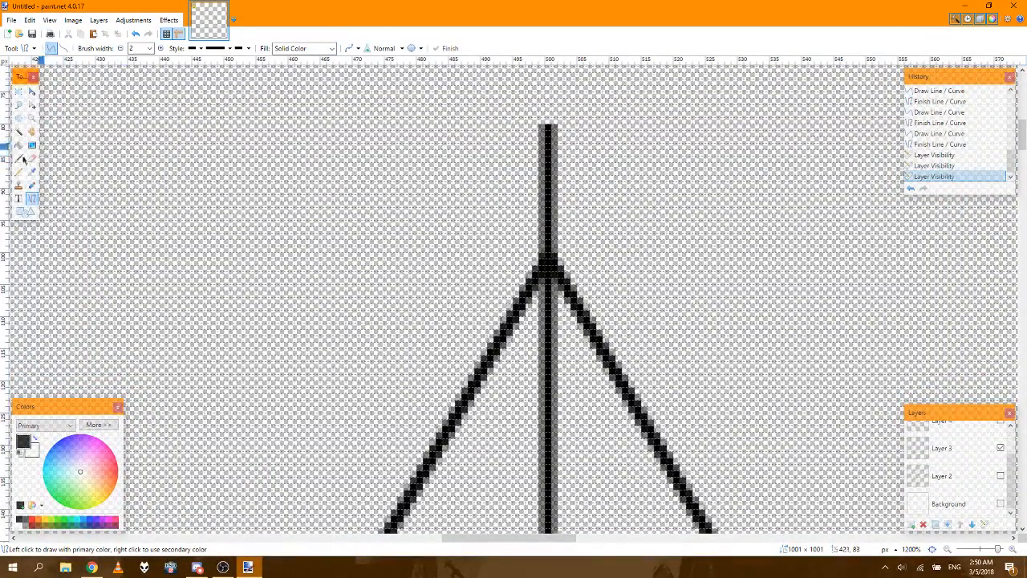
{"action": "left_click", "coordinate": [18, 173]}
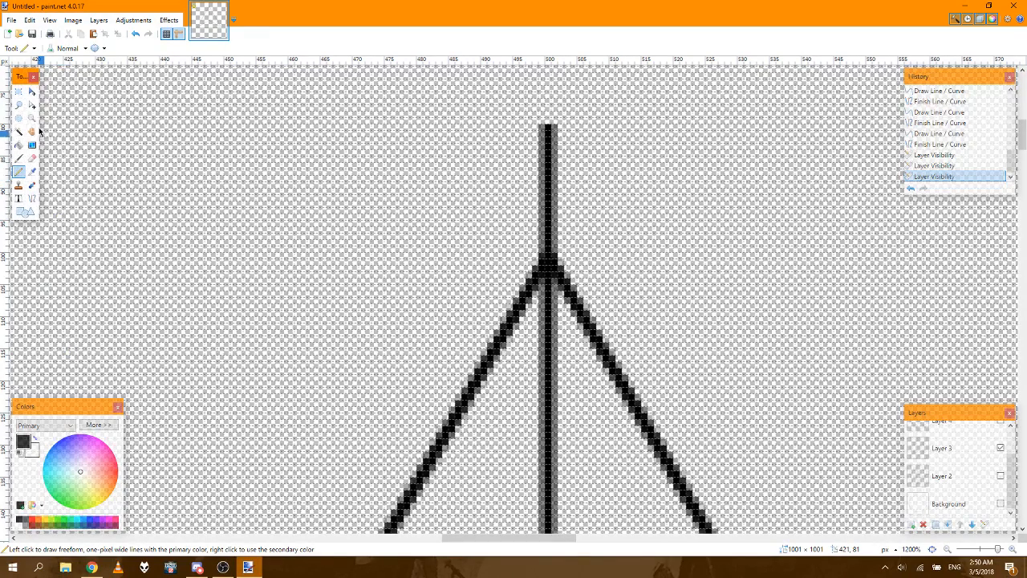
{"action": "left_click", "coordinate": [18, 92]}
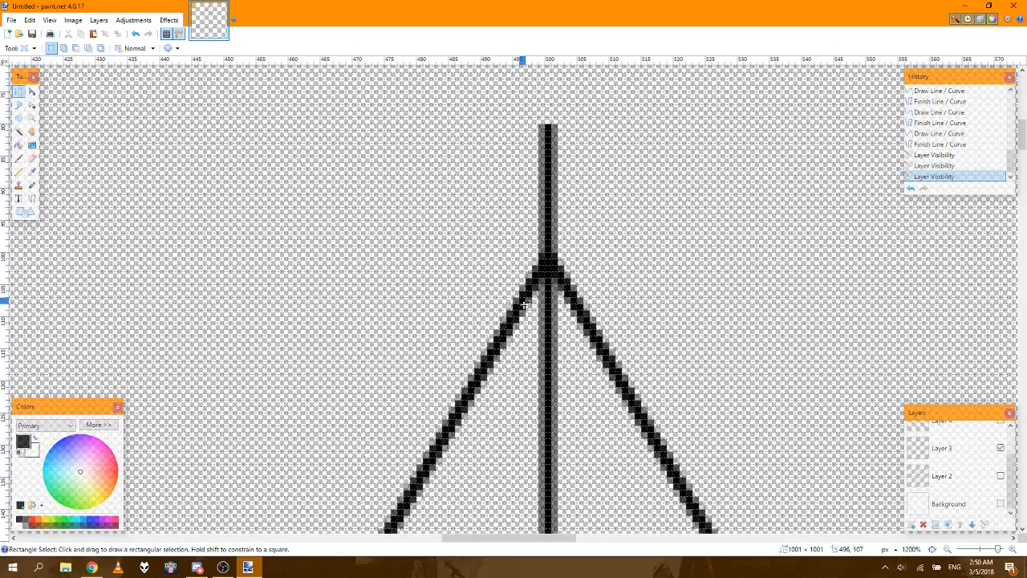
{"action": "left_click", "coordinate": [1012, 550]}
{"action": "left_click", "coordinate": [1012, 551]}
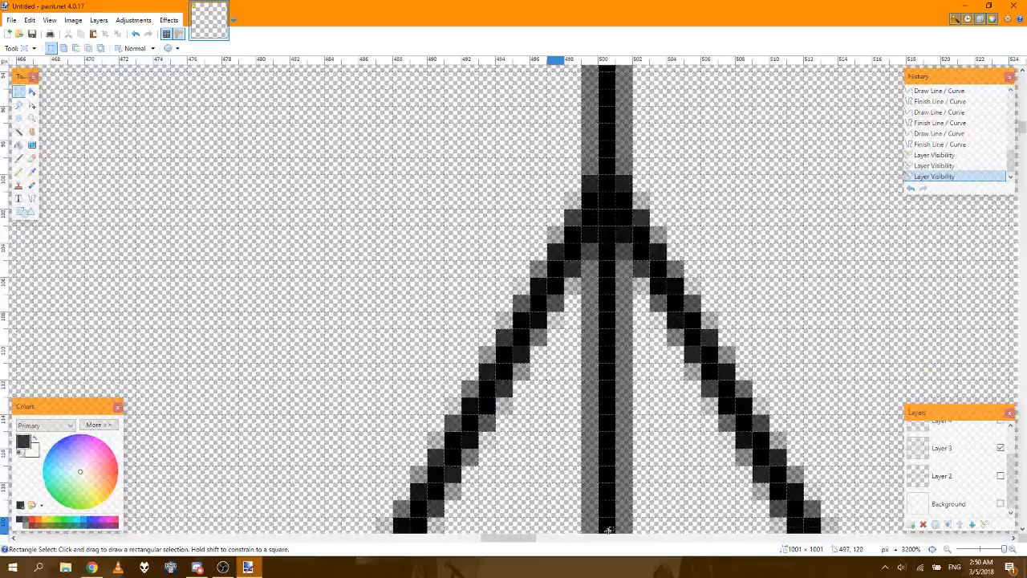
{"action": "left_click_drag", "start_coordinate": [491, 539], "coordinate": [501, 537]}
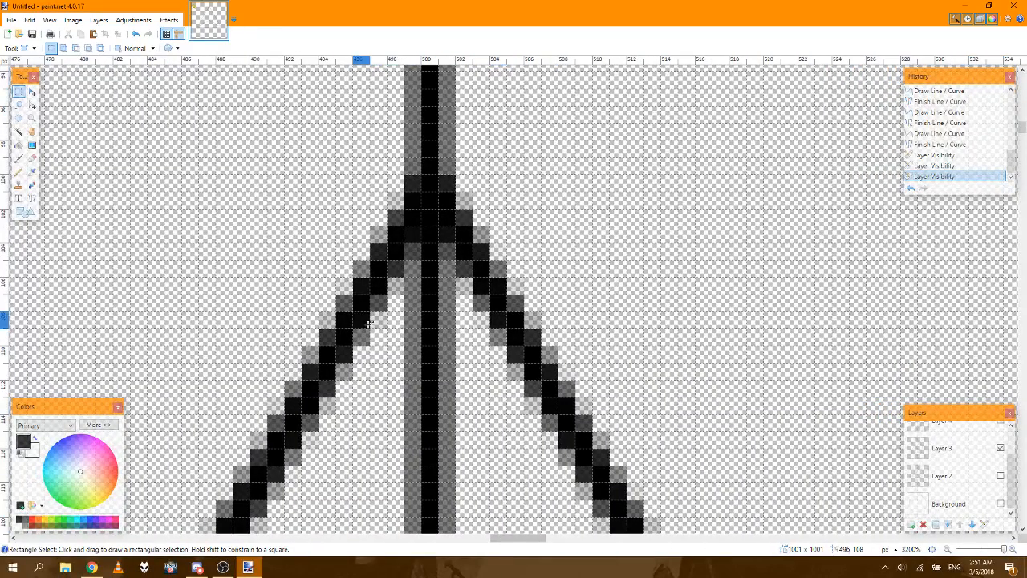
{"action": "left_click_drag", "start_coordinate": [373, 250], "coordinate": [484, 174]}
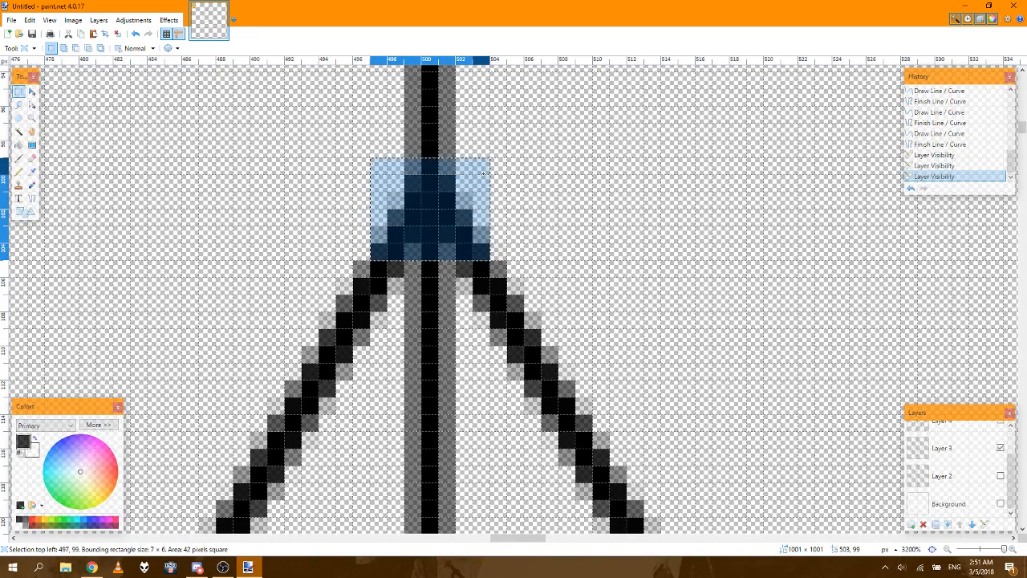
{"action": "left_click_drag", "start_coordinate": [484, 174], "coordinate": [486, 173]}
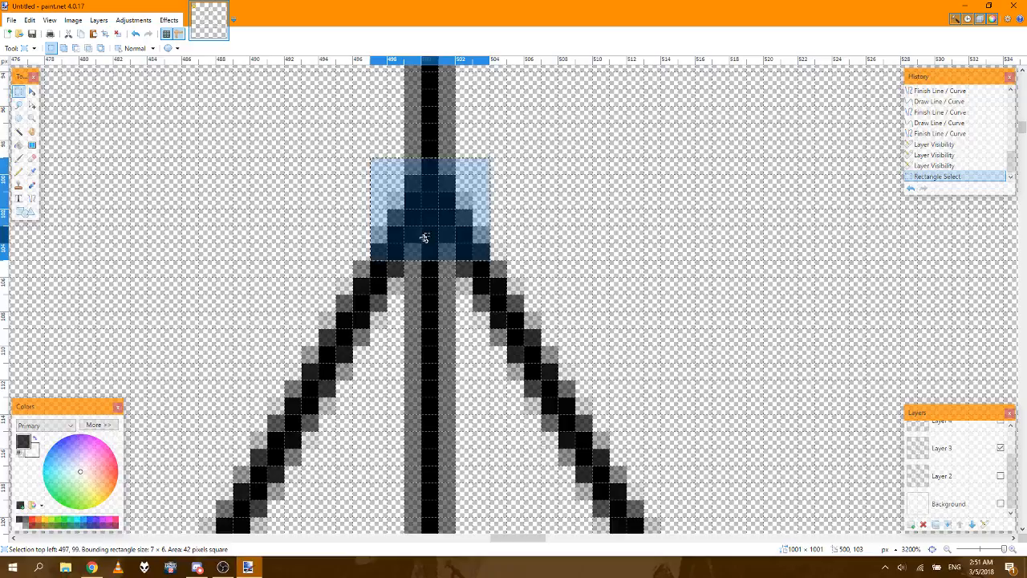
Step: Add to the selection a rectangle from 500, 103 to the triangle's lower-right corner and a strip along its base reaching 151, 680
{"action": "left_click_drag", "start_coordinate": [423, 238], "coordinate": [1003, 521]}
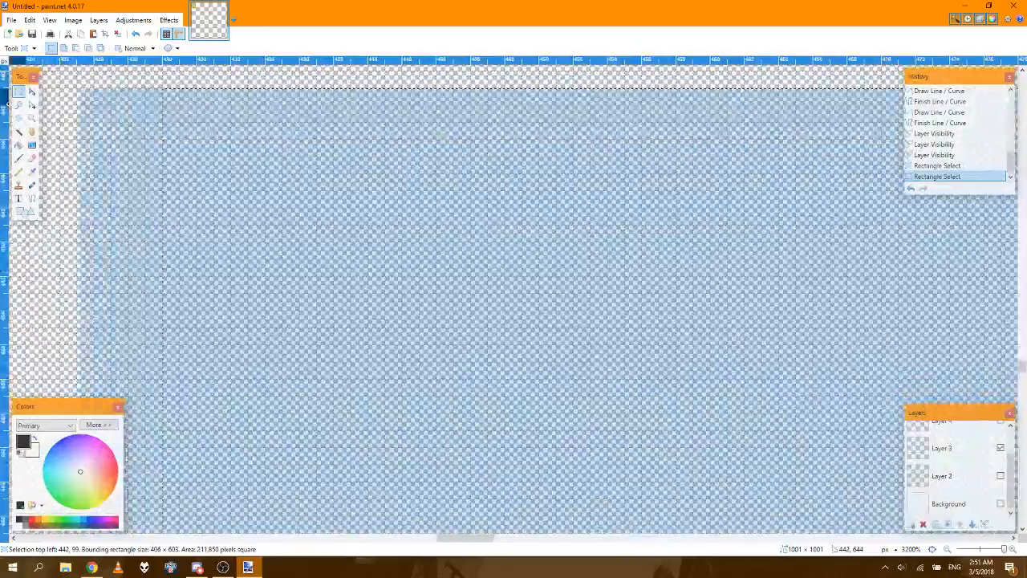
{"action": "left_click_drag", "start_coordinate": [8, 102], "coordinate": [170, 464]}
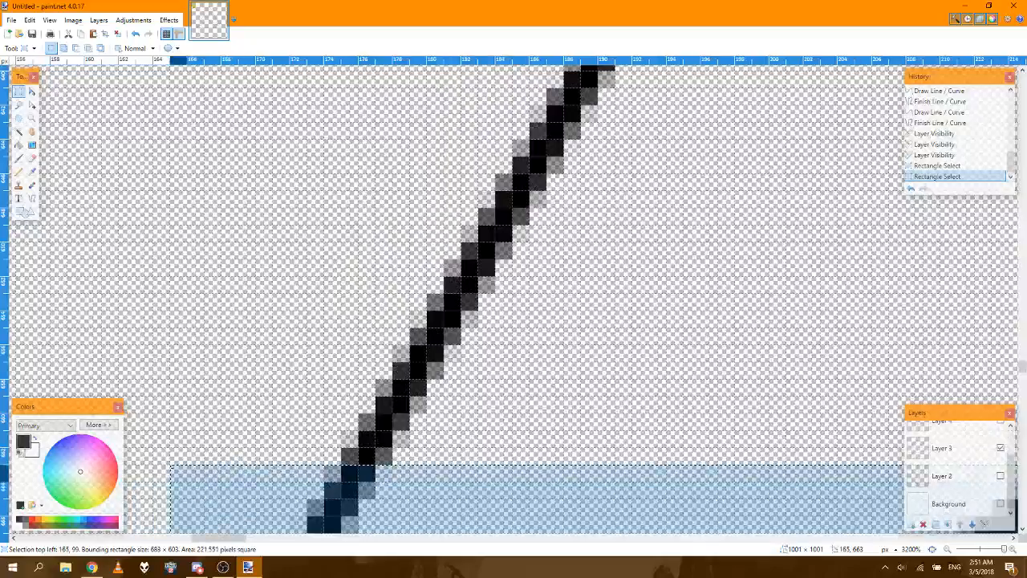
{"action": "left_click_drag", "start_coordinate": [273, 413], "coordinate": [222, 501]}
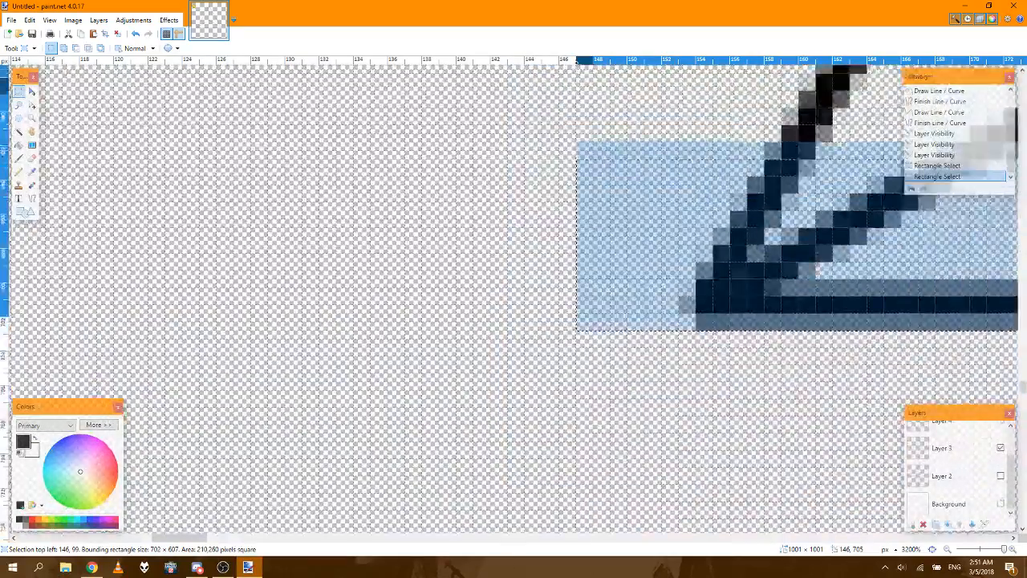
{"action": "left_click_drag", "start_coordinate": [585, 86], "coordinate": [601, 245]}
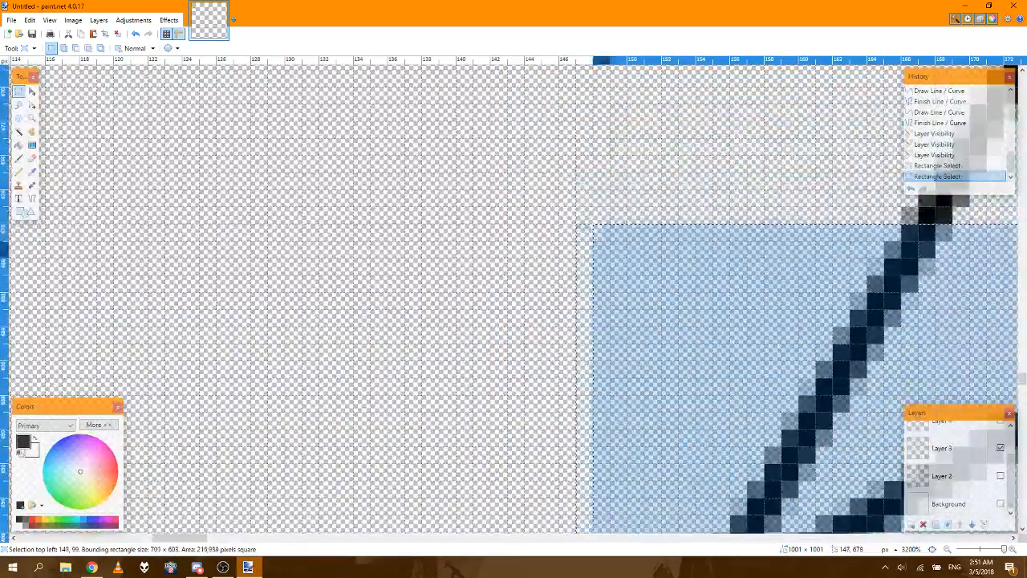
{"action": "left_click_drag", "start_coordinate": [649, 271], "coordinate": [650, 271]}
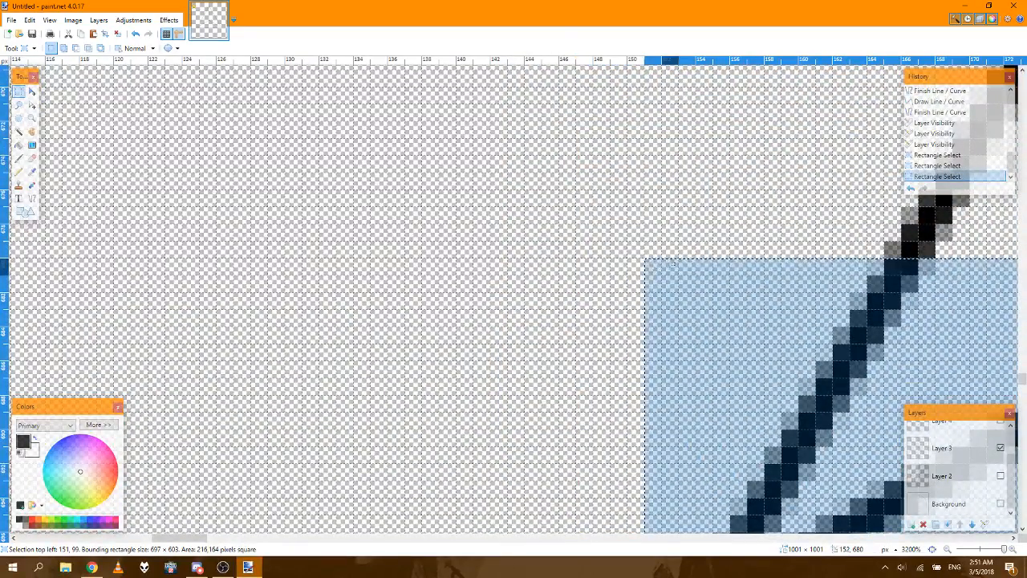
Step: Add to the selection a rectangle from 164, 680 up to just below the triangle's top tip, covering its left half
{"action": "left_click_drag", "start_coordinate": [199, 543], "coordinate": [219, 542]}
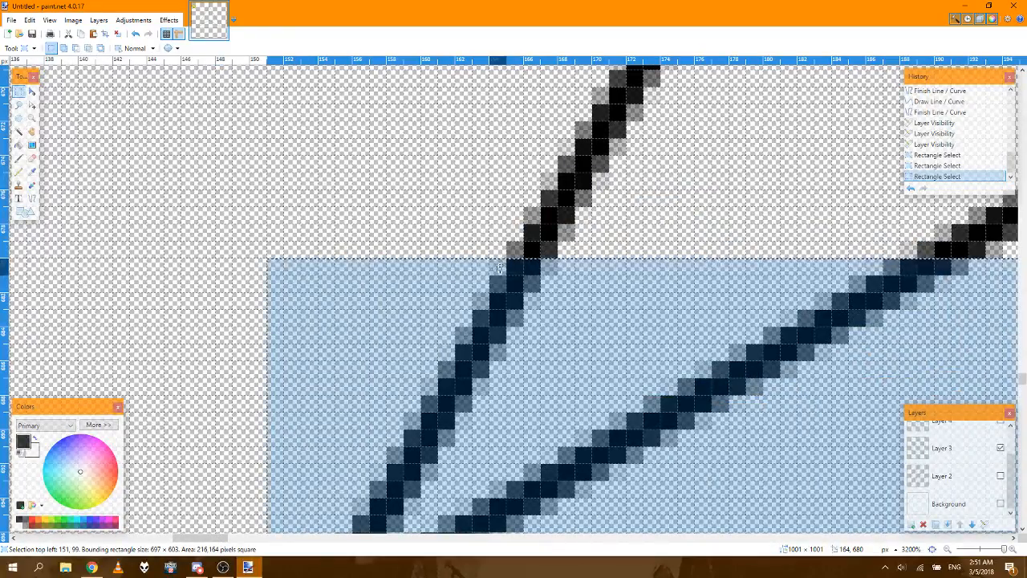
{"action": "mouse_move", "coordinate": [498, 267]}
{"action": "left_mouse_down"}
{"action": "mouse_move", "coordinate": [571, 156]}
{"action": "mouse_move", "coordinate": [814, 69]}
{"action": "mouse_move", "coordinate": [947, 40]}
{"action": "mouse_move", "coordinate": [1025, 140]}
{"action": "left_mouse_up"}
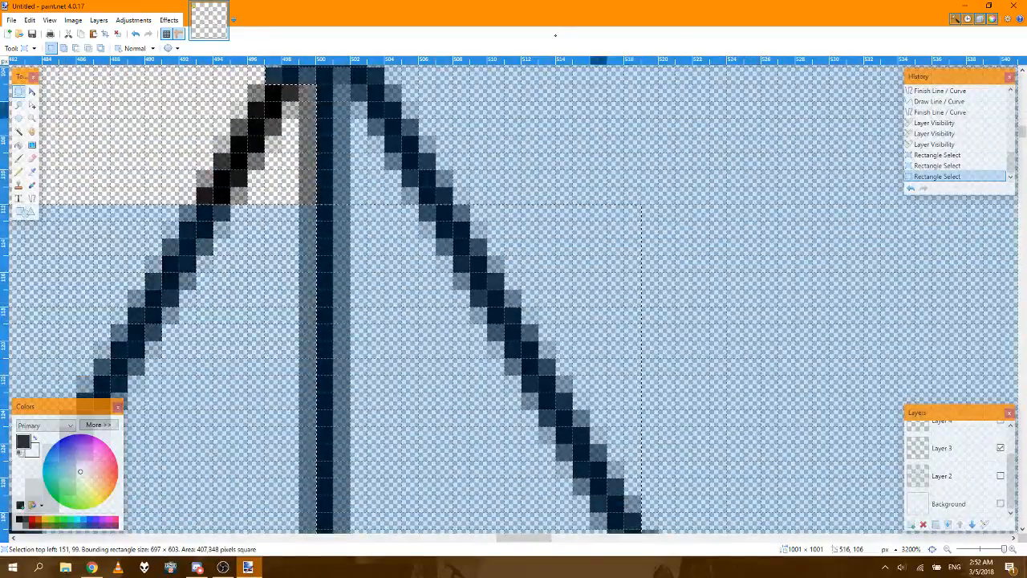
{"action": "left_click_drag", "start_coordinate": [555, 35], "coordinate": [347, 347]}
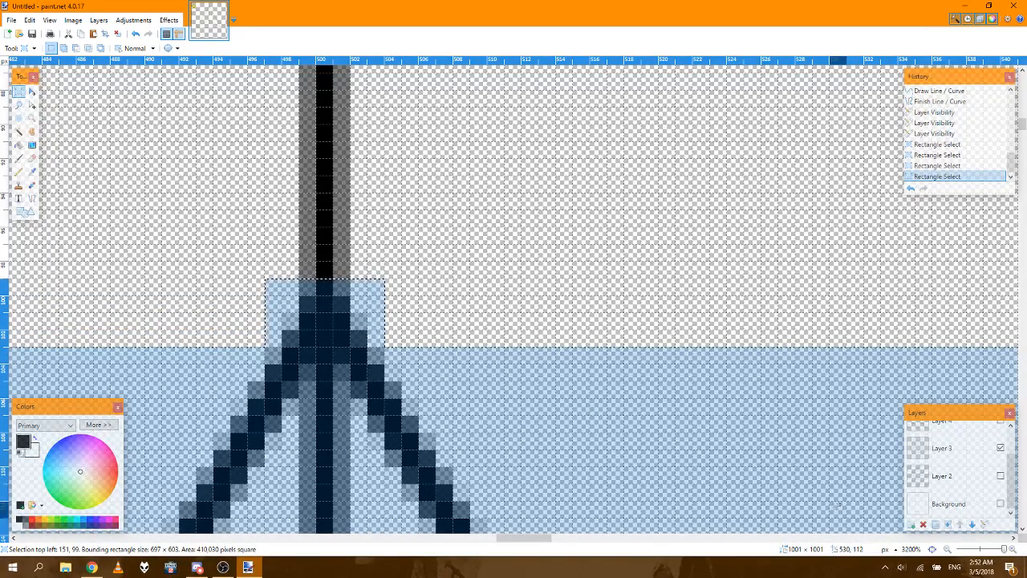
Step: Invert the selection so that everything outside the triangle area is selected
{"action": "left_click", "coordinate": [932, 550]}
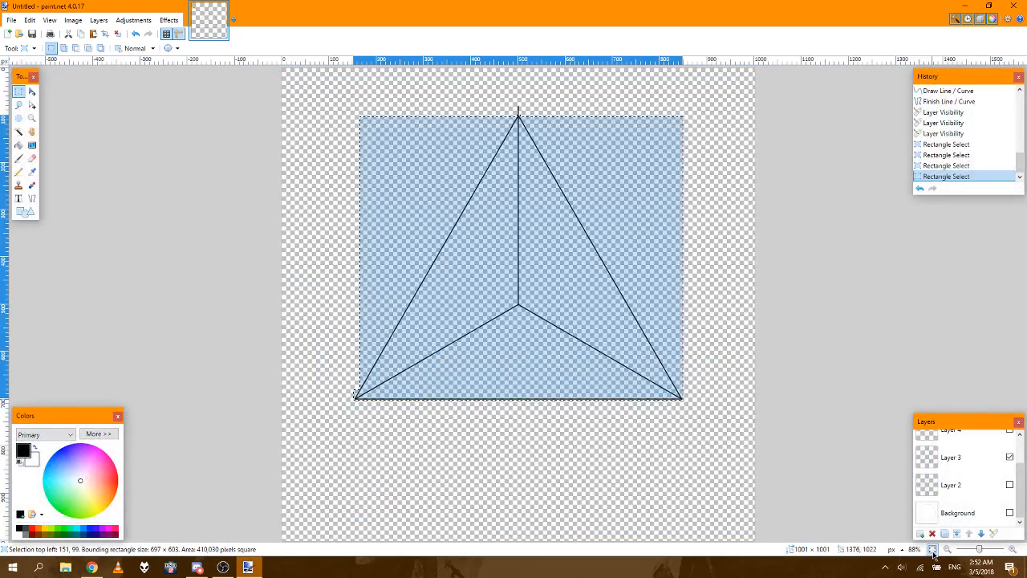
{"action": "left_click", "coordinate": [96, 24]}
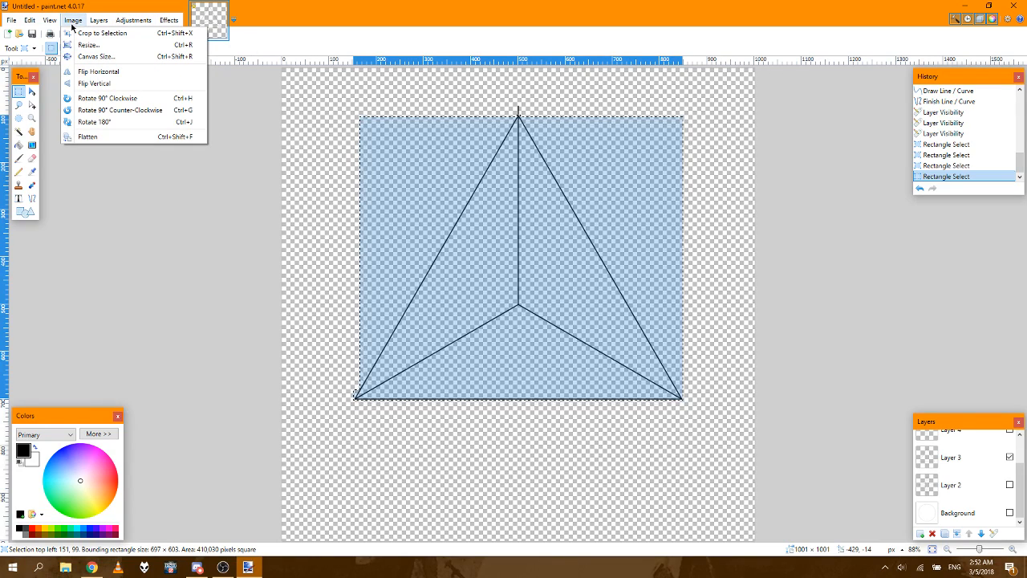
{"action": "mouse_move", "coordinate": [51, 24]}
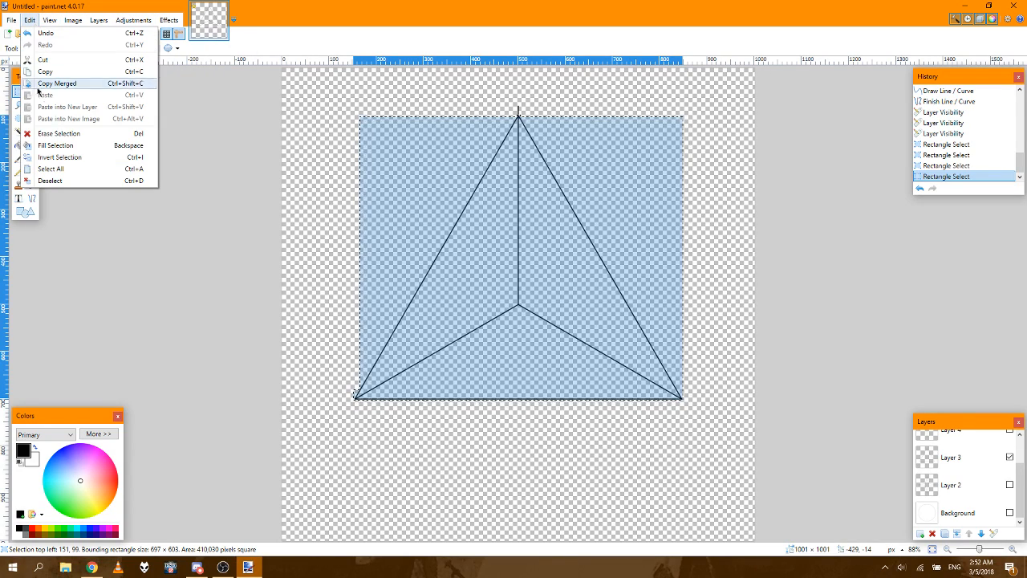
{"action": "left_click", "coordinate": [59, 157]}
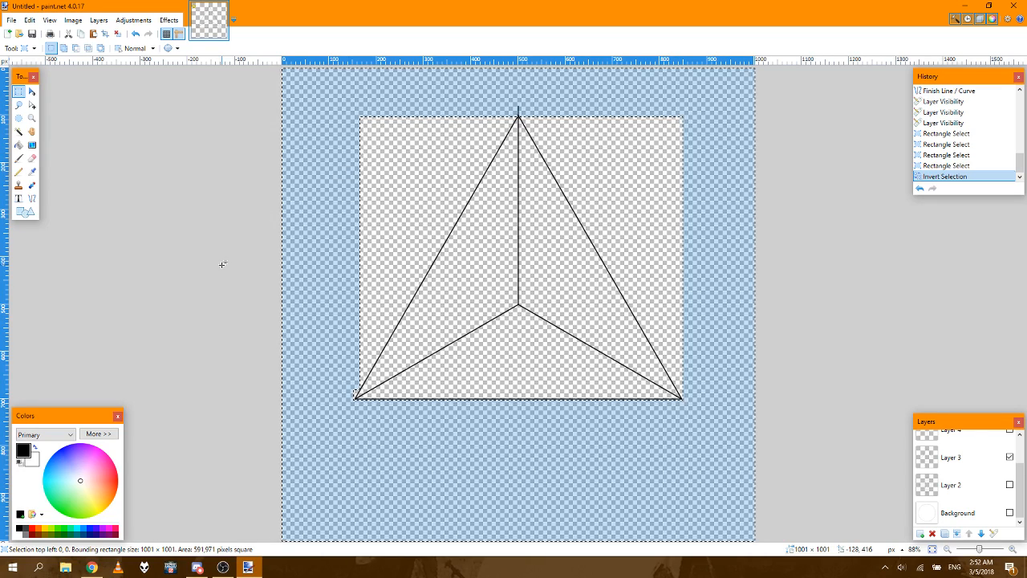
Step: Erase the line stub sticking out above the triangle's top tip on Layer 5 using the Eraser at brush width 100
{"action": "left_click", "coordinate": [1013, 549]}
{"action": "left_click", "coordinate": [1013, 550]}
{"action": "left_click", "coordinate": [1014, 550]}
{"action": "left_click", "coordinate": [1014, 550]}
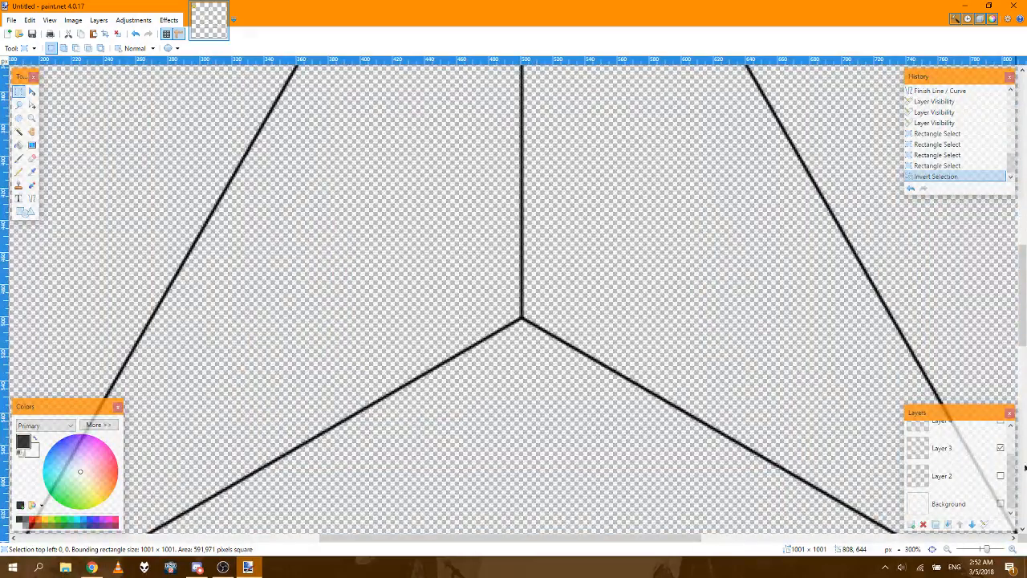
{"action": "left_click_drag", "start_coordinate": [1026, 337], "coordinate": [1026, 217]}
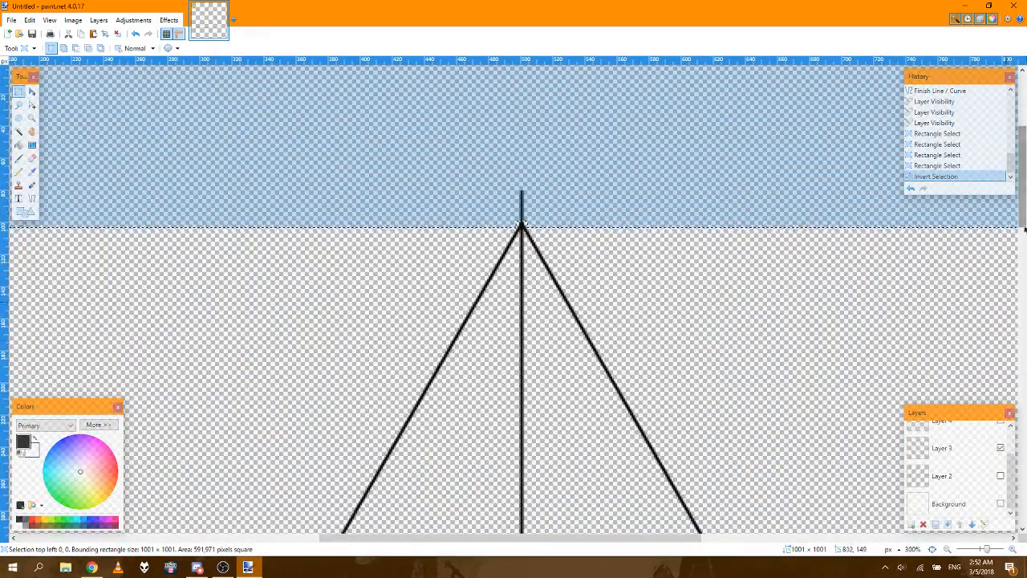
{"action": "left_click", "coordinate": [1014, 549]}
{"action": "left_click", "coordinate": [1014, 550]}
{"action": "left_click", "coordinate": [1014, 549]}
{"action": "left_click", "coordinate": [1014, 550]}
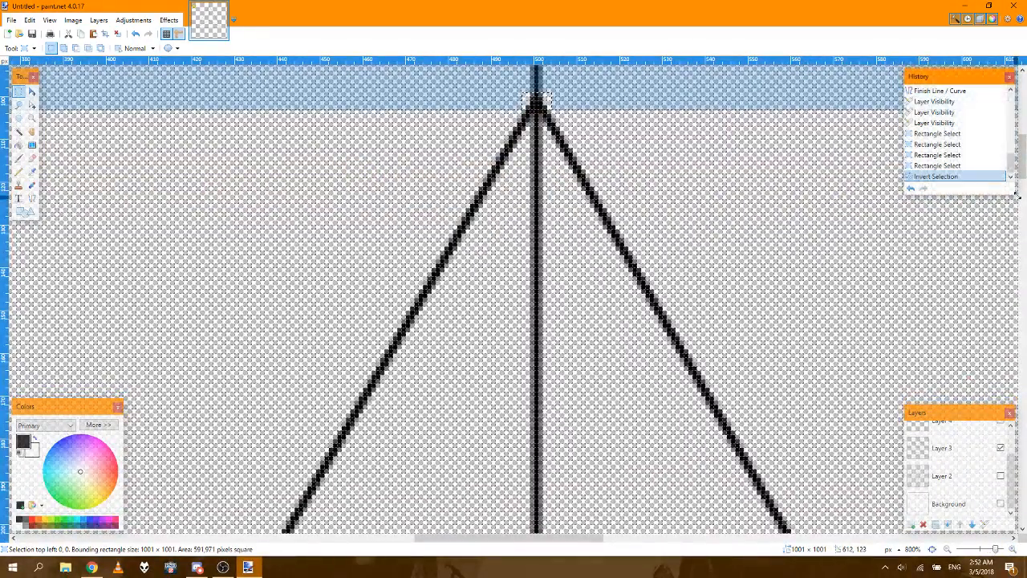
{"action": "left_click_drag", "start_coordinate": [1024, 161], "coordinate": [1024, 153]}
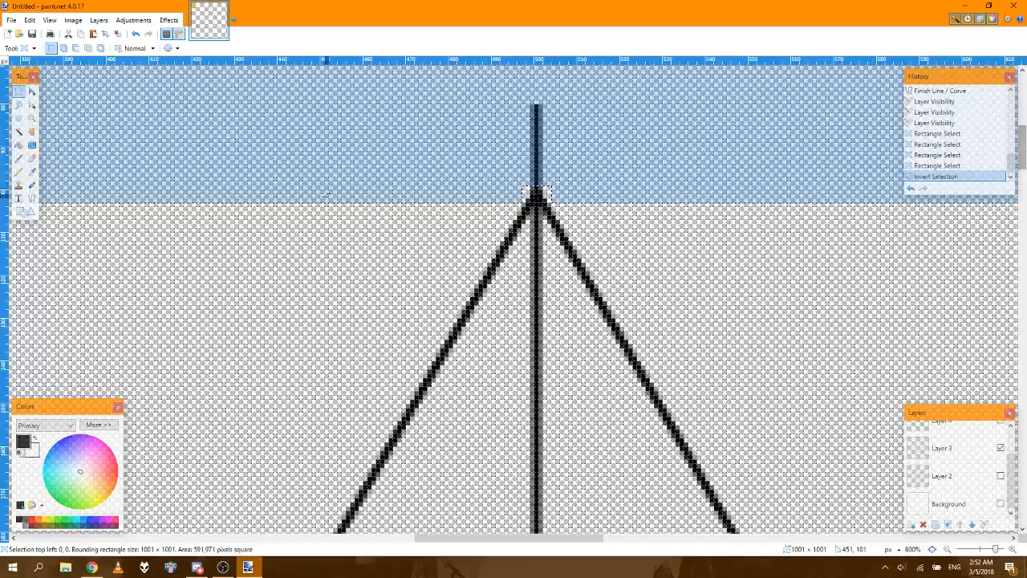
{"action": "left_click", "coordinate": [31, 160]}
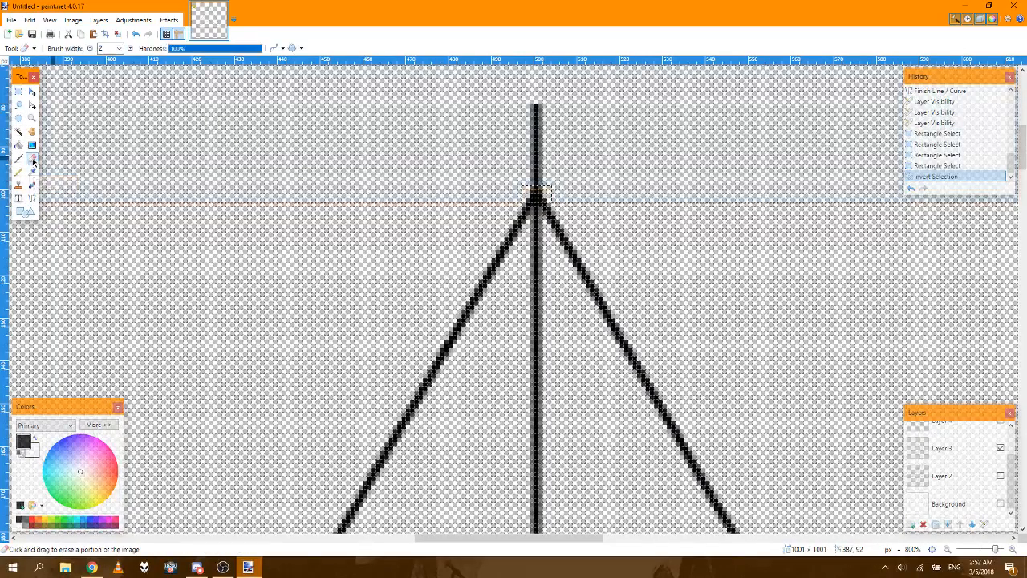
{"action": "left_click", "coordinate": [119, 48]}
{"action": "scroll", "coordinate": [112, 128], "scroll_direction": "down", "scroll_amount": 9}
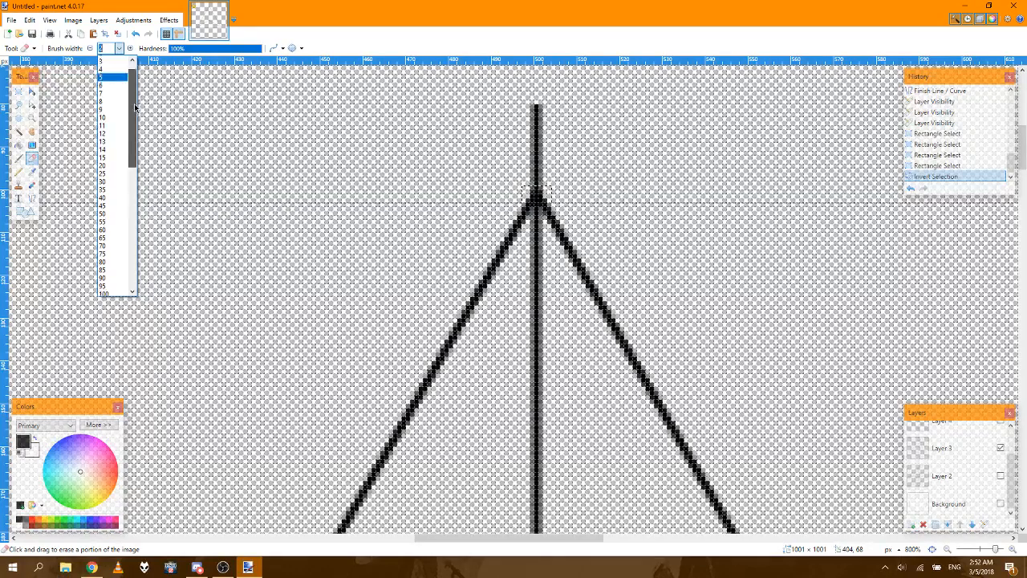
{"action": "left_click", "coordinate": [105, 114]}
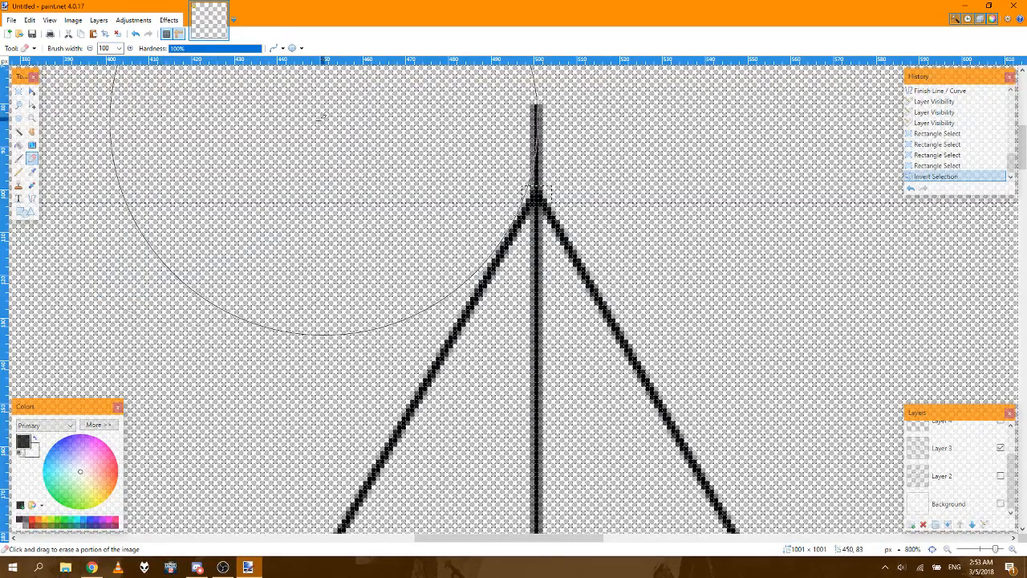
{"action": "key", "text": "ctrl+shift+n"}
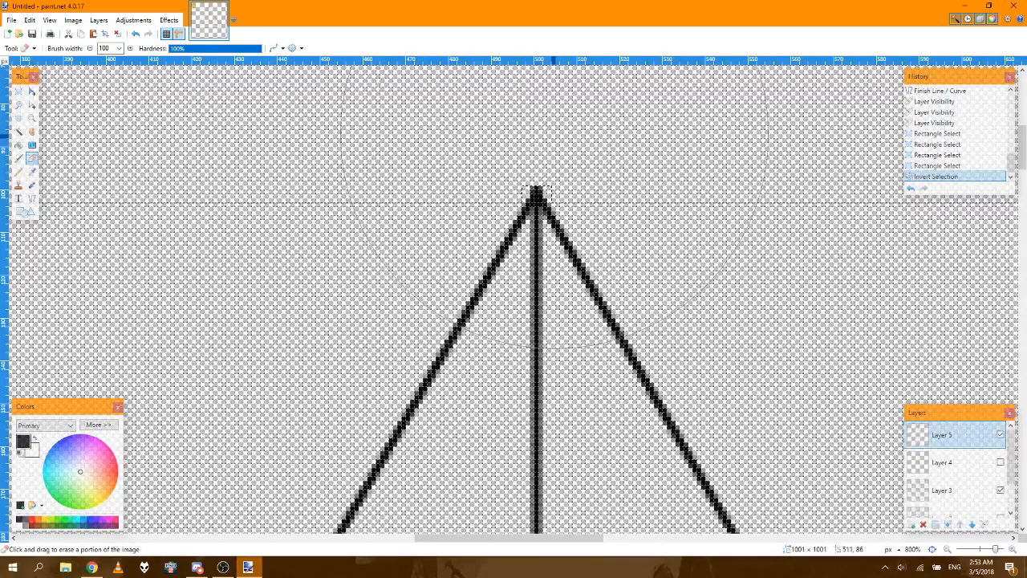
{"action": "mouse_move", "coordinate": [424, 231]}
{"action": "left_mouse_down"}
{"action": "mouse_move", "coordinate": [323, 244]}
{"action": "mouse_move", "coordinate": [550, 244]}
{"action": "left_mouse_up"}
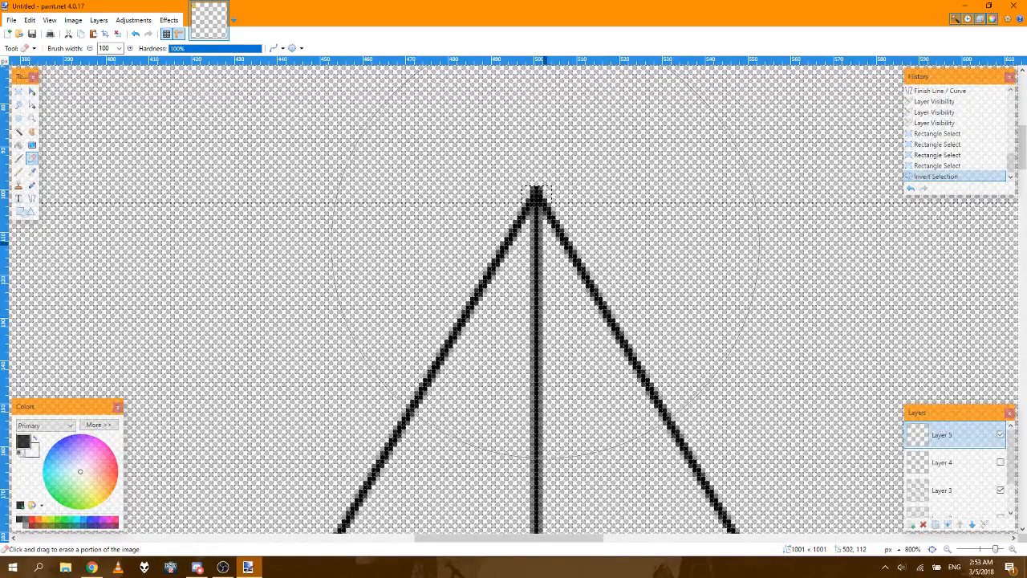
Step: Replace the inverted selection with a 2 × 1 px rectangular selection at 411, 79 and inspect the trimmed lines up close
{"action": "left_click", "coordinate": [19, 91]}
{"action": "left_click", "coordinate": [160, 100]}
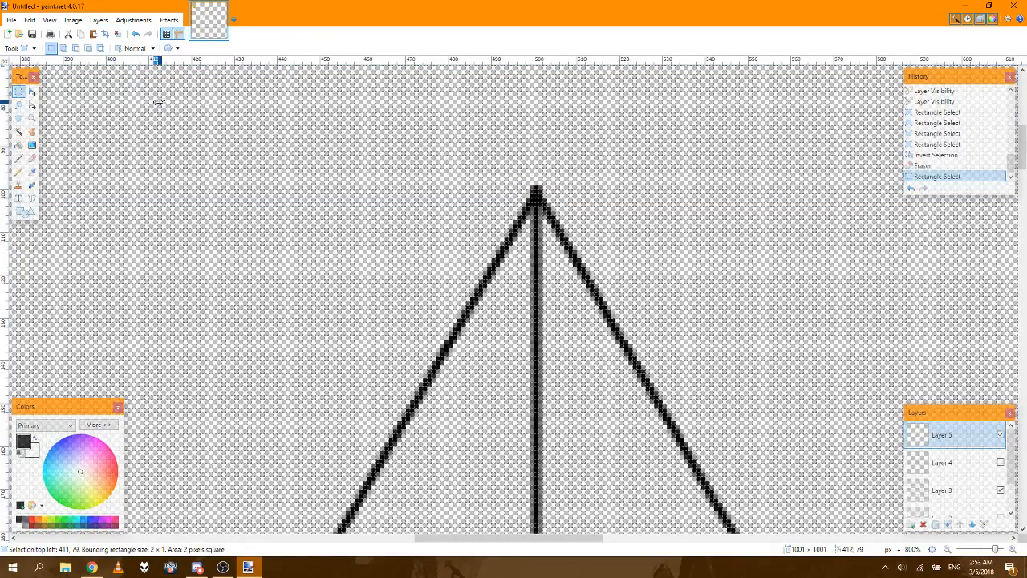
{"action": "left_click", "coordinate": [1012, 550]}
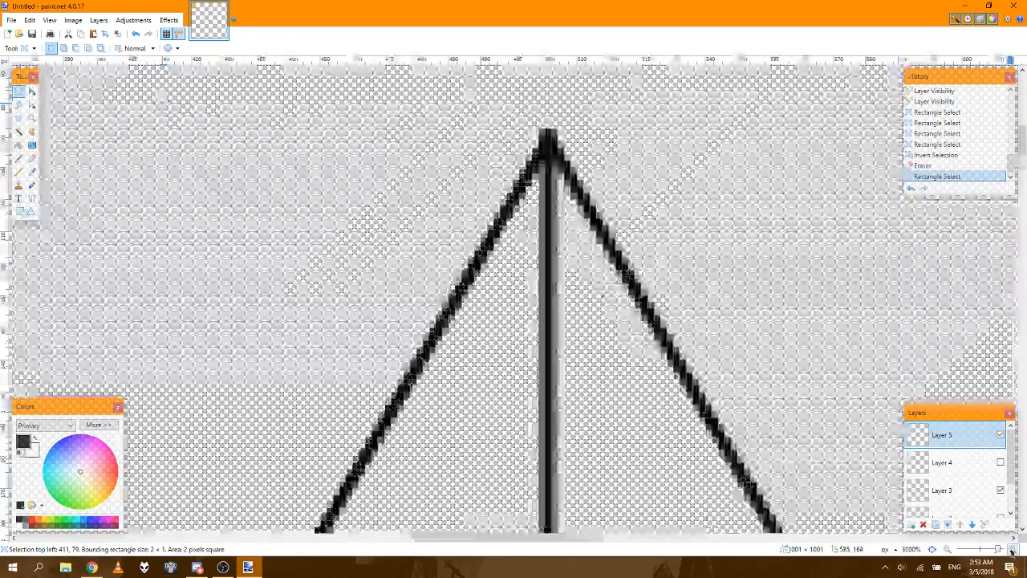
{"action": "left_click", "coordinate": [1012, 550]}
{"action": "left_click", "coordinate": [1012, 550]}
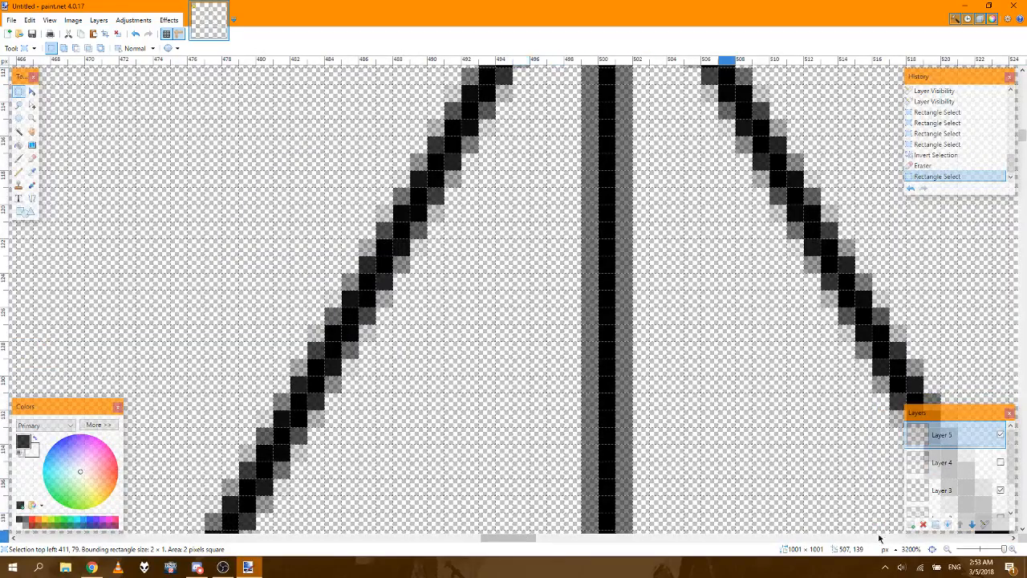
{"action": "left_click", "coordinate": [932, 548]}
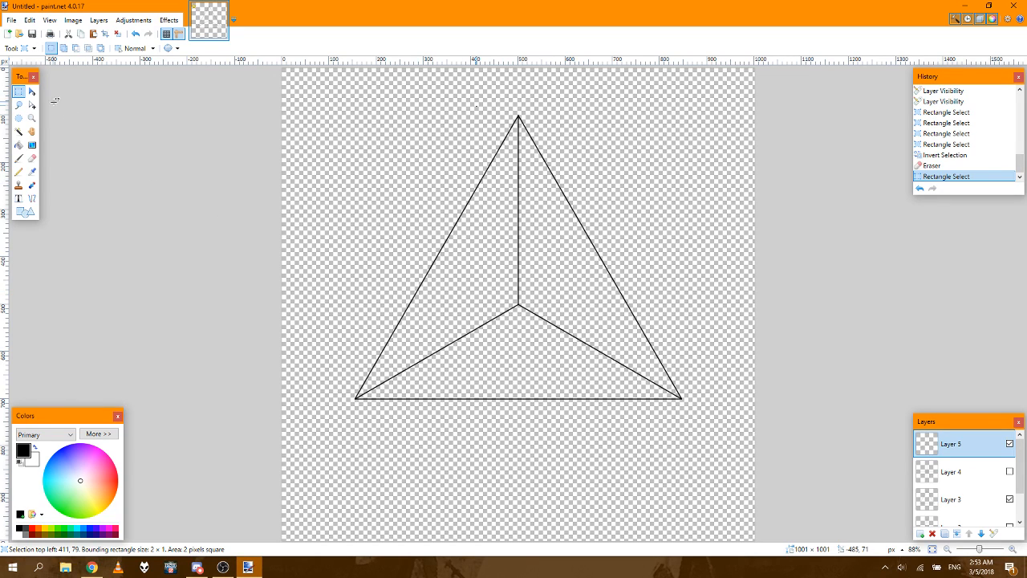
Step: Set the Shapes tool to Ellipse and add a new layer above Layer 5
{"action": "left_click", "coordinate": [24, 212]}
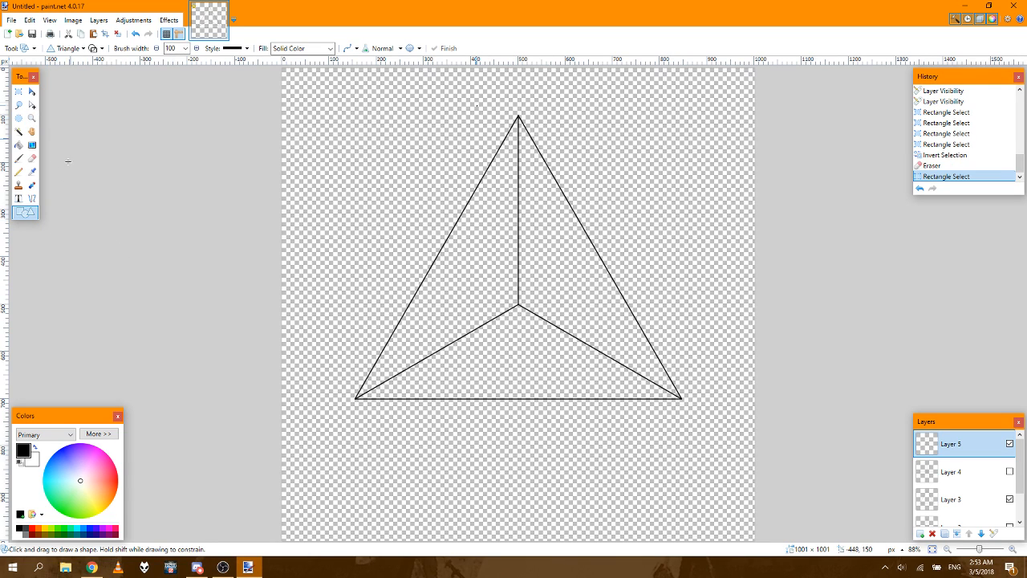
{"action": "left_click", "coordinate": [62, 49]}
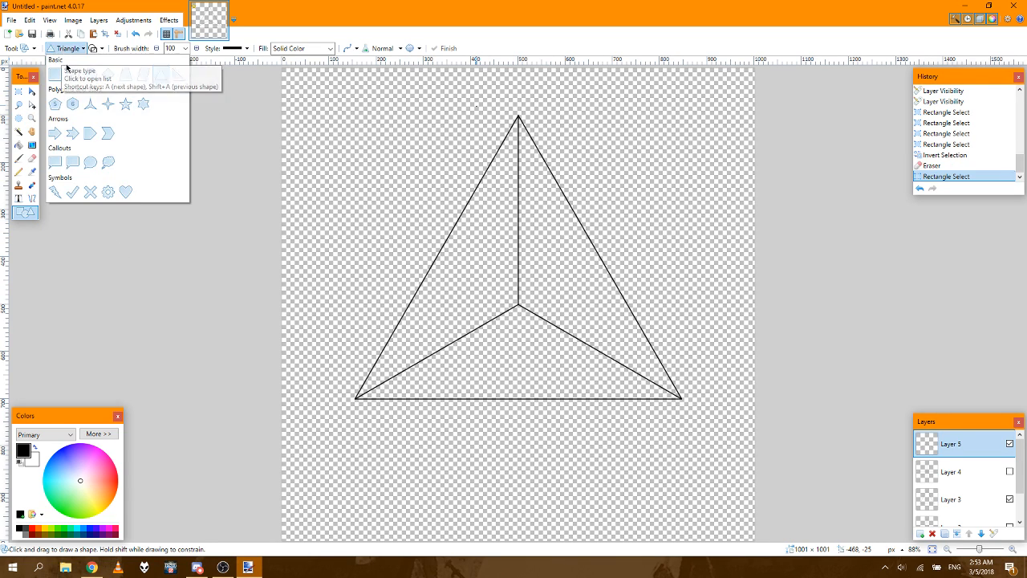
{"action": "left_click", "coordinate": [91, 75]}
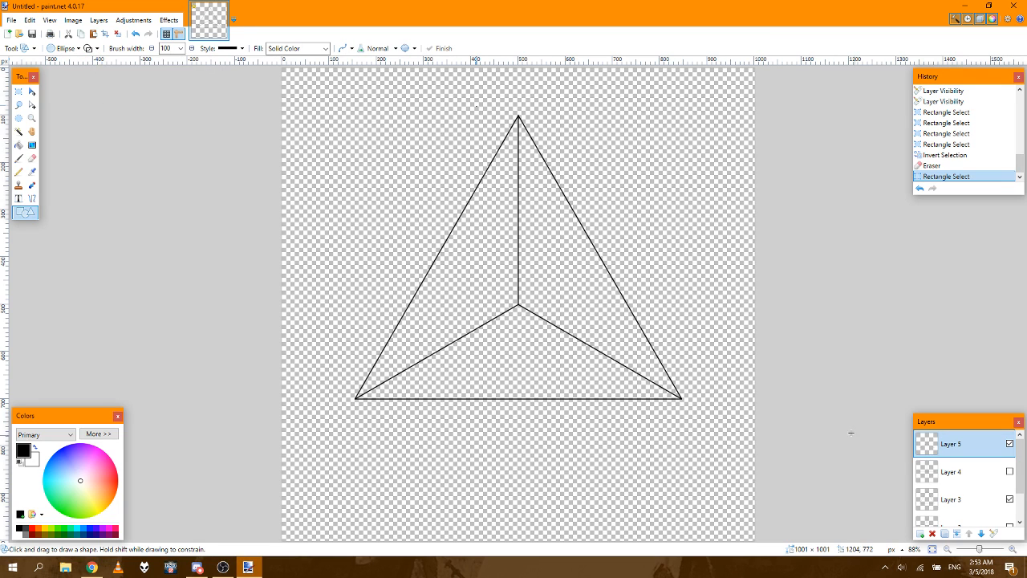
{"action": "left_click", "coordinate": [920, 534]}
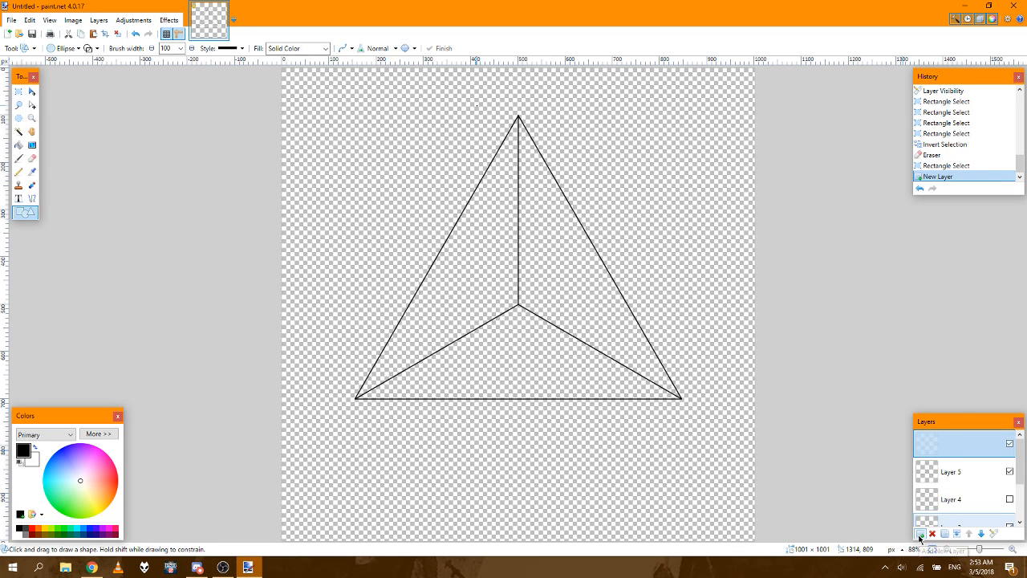
Step: Hide and show Layer 5 to check what it contains
{"action": "left_click", "coordinate": [1010, 472]}
{"action": "left_click", "coordinate": [1010, 472]}
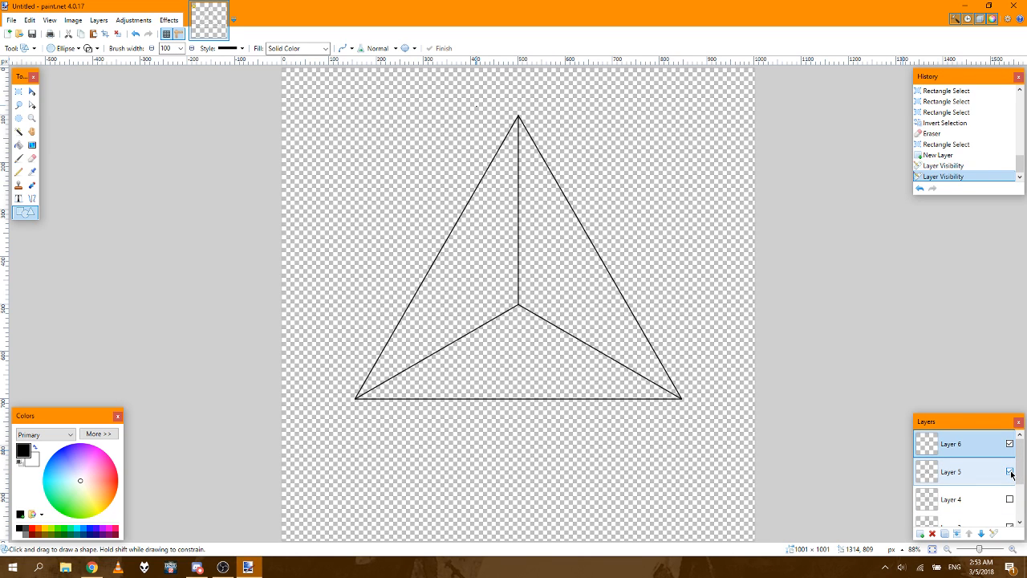
{"action": "left_click", "coordinate": [1009, 472]}
{"action": "left_click", "coordinate": [1009, 472]}
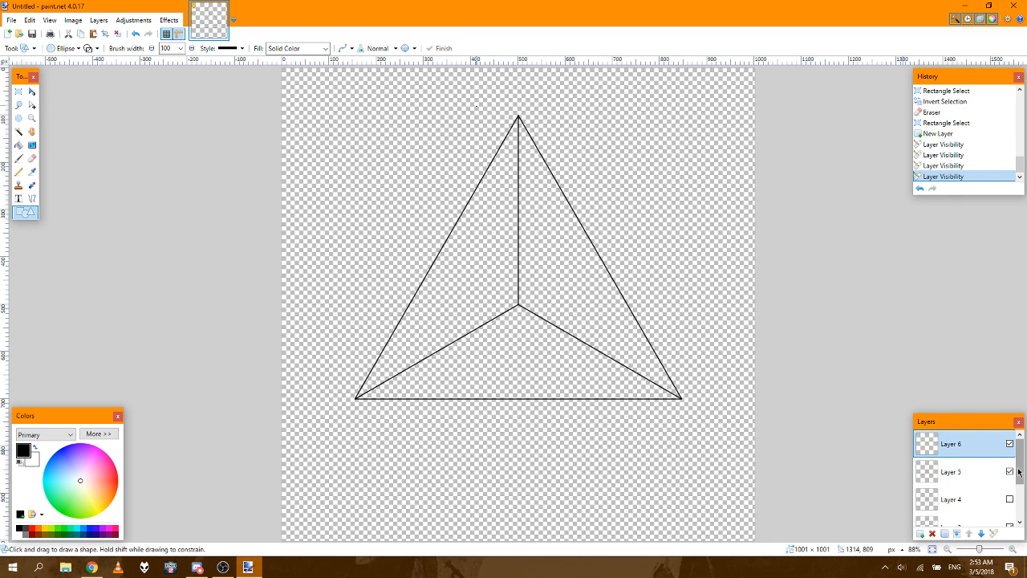
Step: Check Layer 4's content by toggling its visibility and delete Layer 4
{"action": "left_click_drag", "start_coordinate": [1021, 472], "coordinate": [1020, 480]}
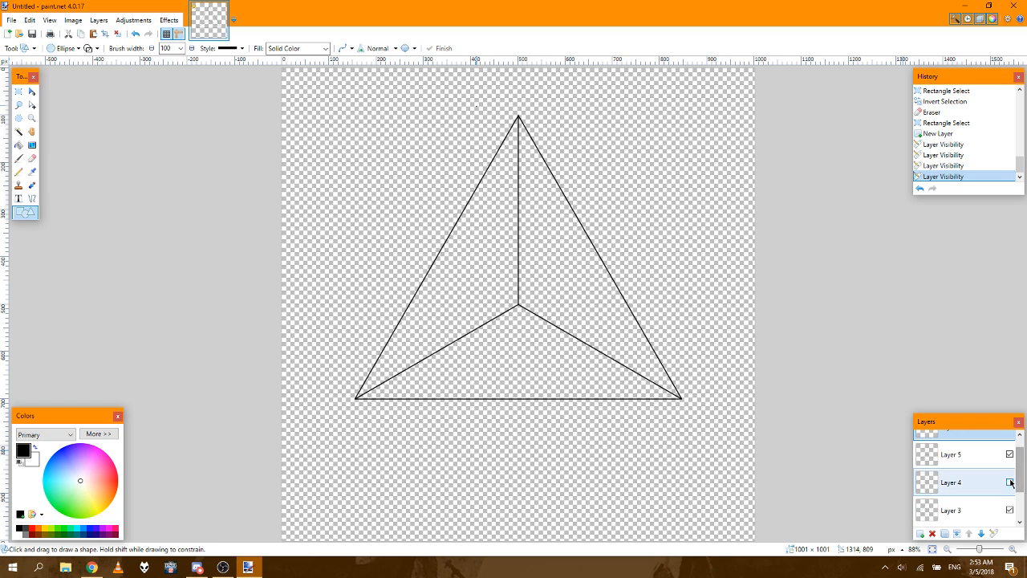
{"action": "left_click", "coordinate": [1010, 483]}
{"action": "left_click", "coordinate": [1010, 482]}
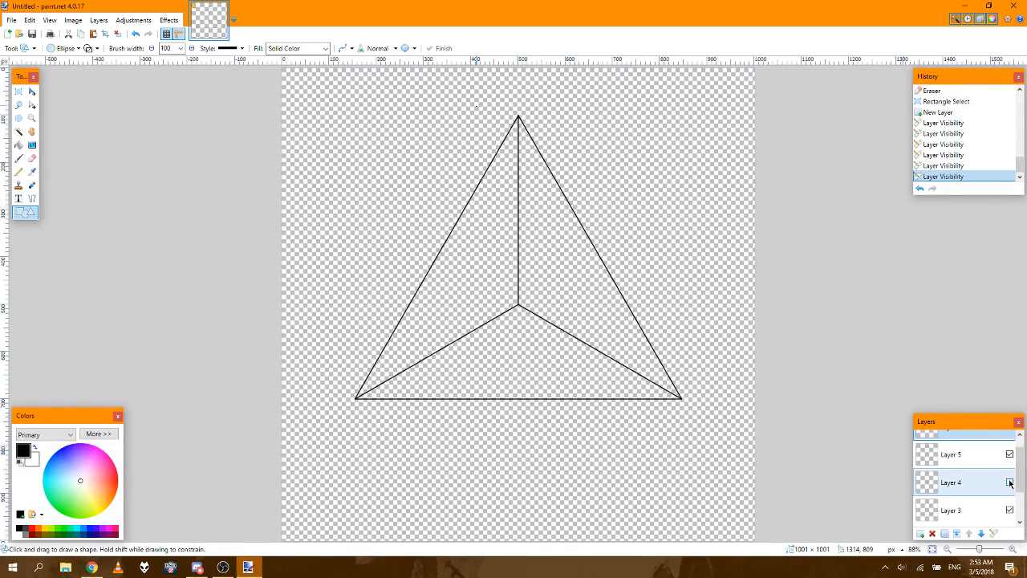
{"action": "left_click", "coordinate": [958, 486]}
{"action": "left_click", "coordinate": [932, 533]}
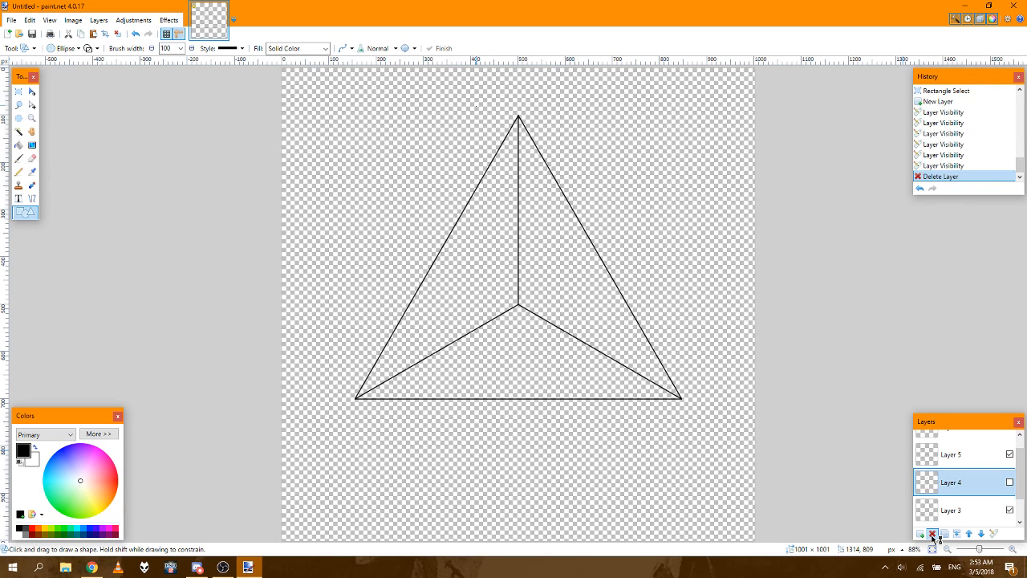
Step: Delete Layer 2 with the four-pointed star after checking Layer 3, and show the Background layer again
{"action": "left_click", "coordinate": [1009, 483]}
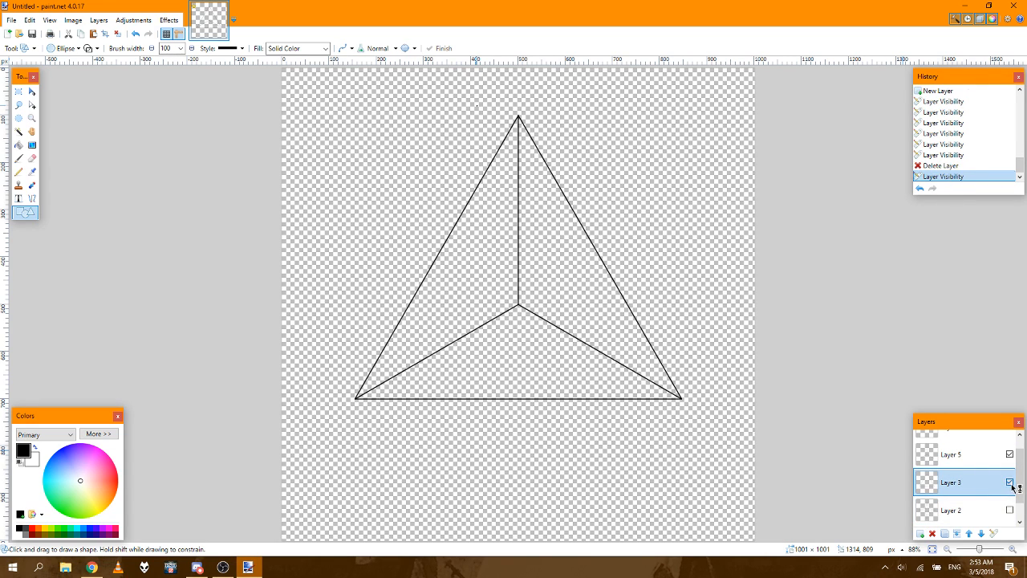
{"action": "left_click", "coordinate": [1009, 482]}
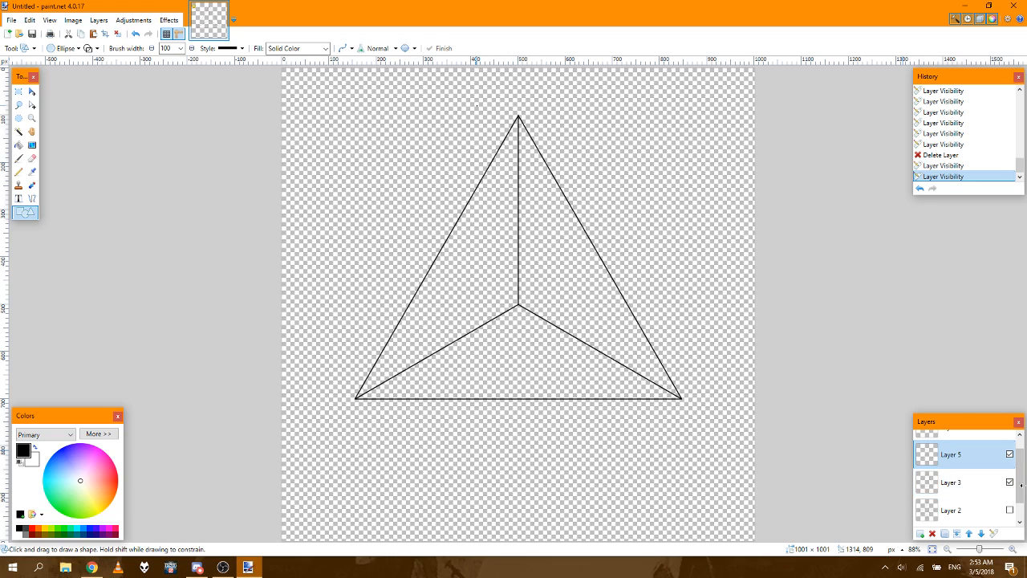
{"action": "left_click", "coordinate": [1009, 512]}
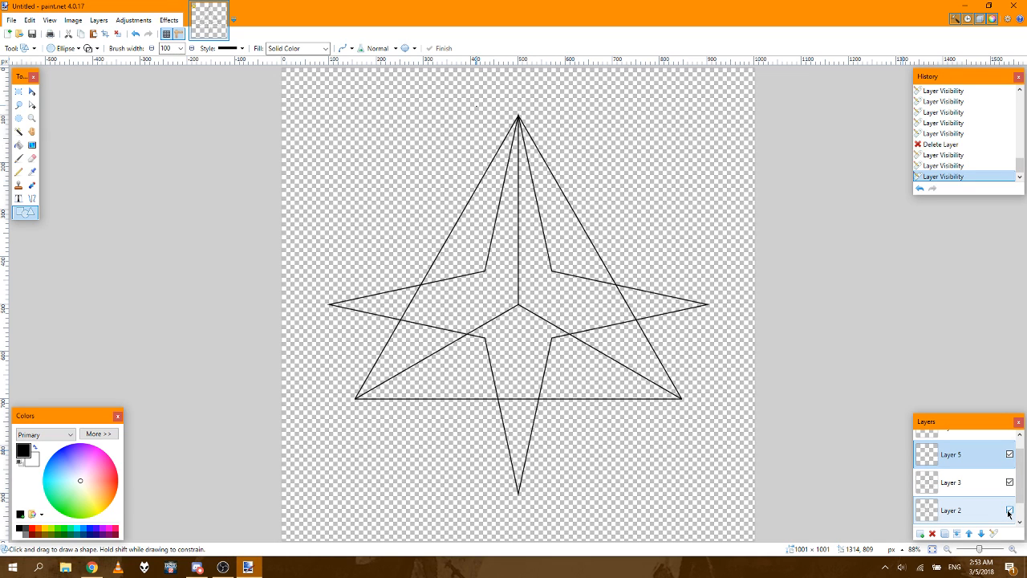
{"action": "left_click", "coordinate": [1009, 512]}
{"action": "left_click", "coordinate": [982, 514]}
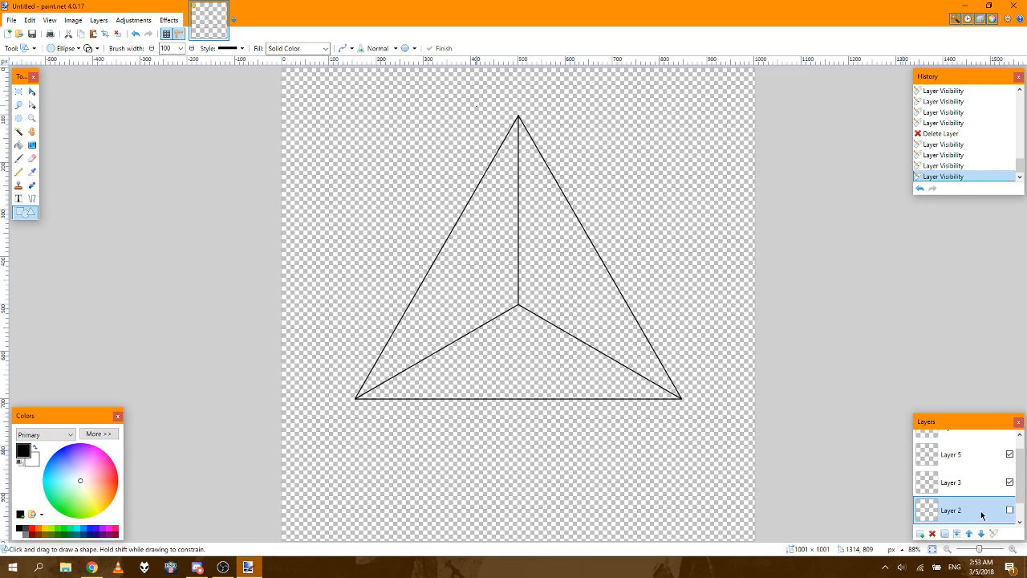
{"action": "left_click", "coordinate": [931, 534]}
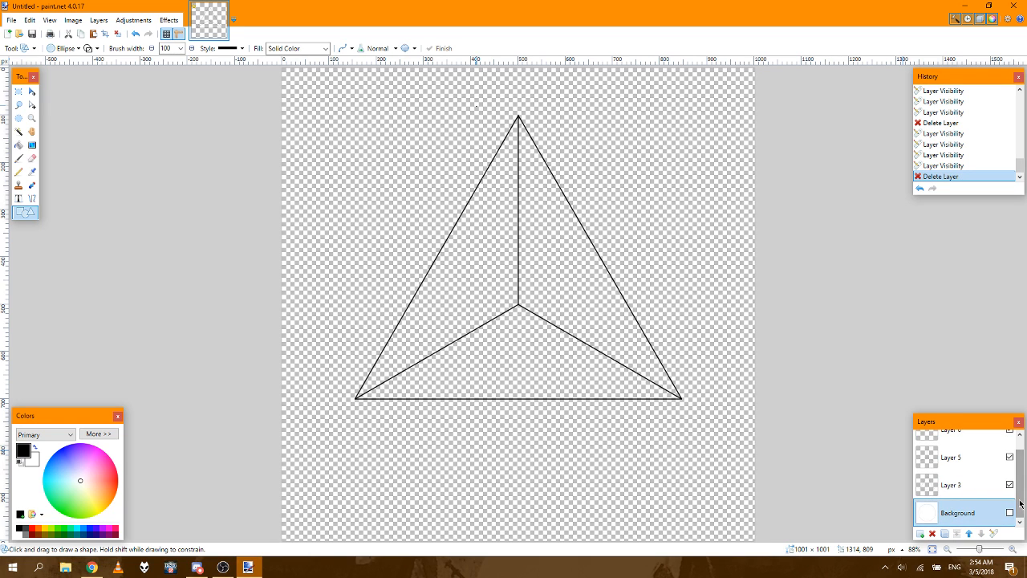
{"action": "left_click", "coordinate": [1010, 513]}
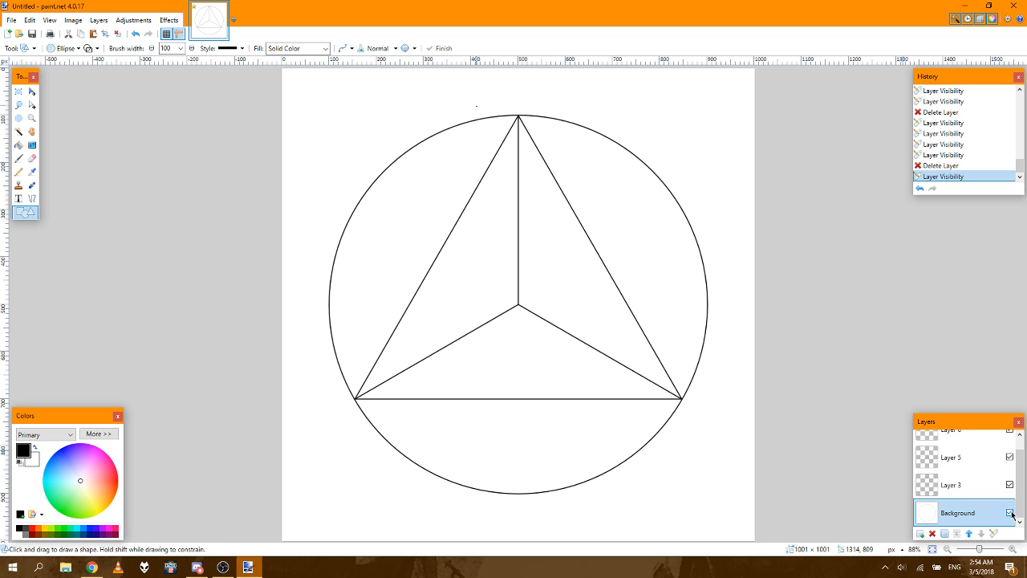
Step: Hide the Background layer, check Layer 6 by toggling its visibility, and make Layer 6 the active layer
{"action": "left_click", "coordinate": [1010, 513]}
{"action": "scroll", "coordinate": [1021, 474], "scroll_direction": "up", "scroll_amount": 1}
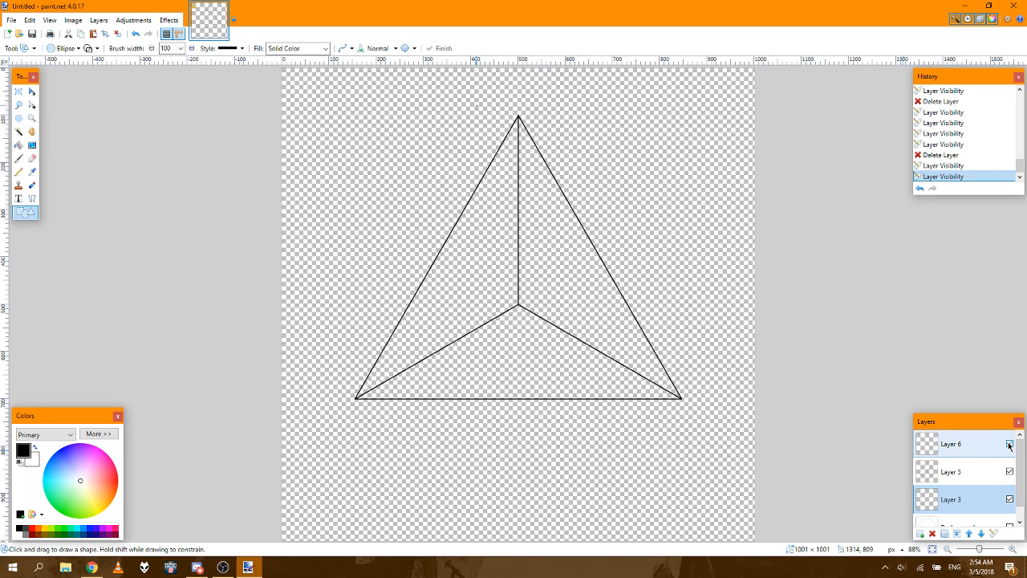
{"action": "left_click", "coordinate": [1010, 444]}
{"action": "left_click", "coordinate": [1009, 444]}
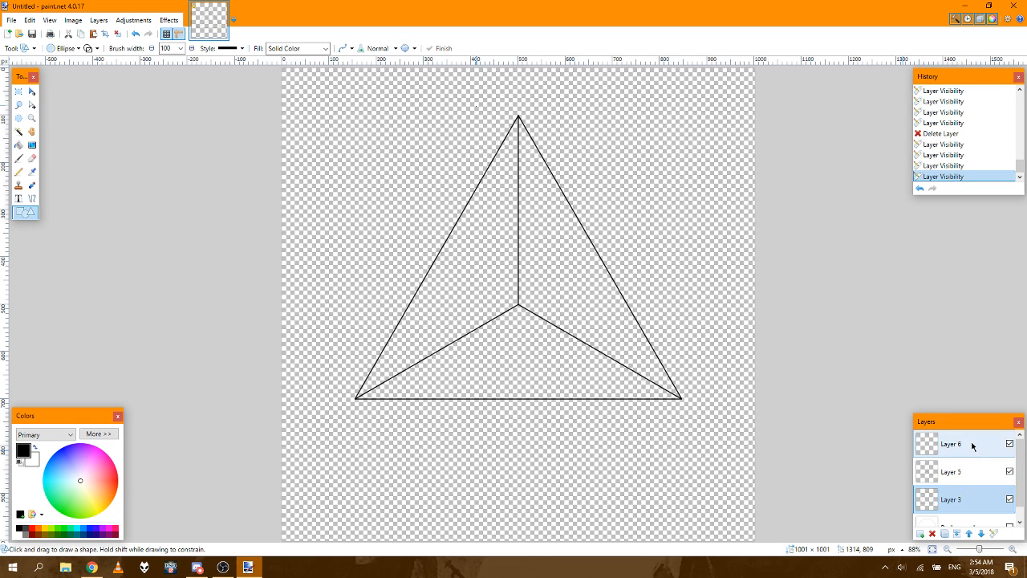
{"action": "left_click", "coordinate": [973, 446]}
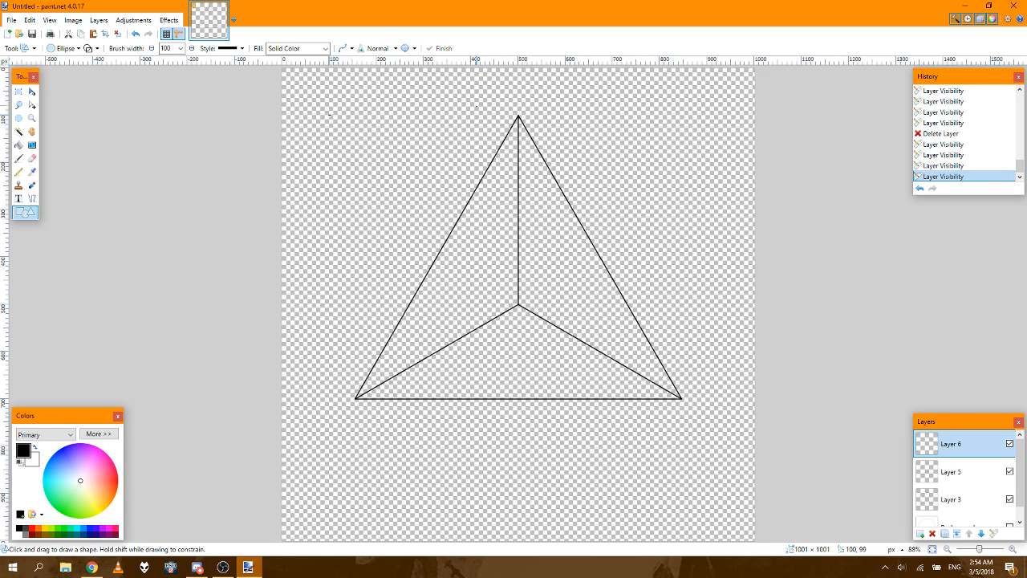
Step: Try to draw an ellipse about 94 × 59 px on Layer 6 starting near canvas point 100, 100, undoing a first tiny one, and inspect it at 400%
{"action": "left_click", "coordinate": [329, 114]}
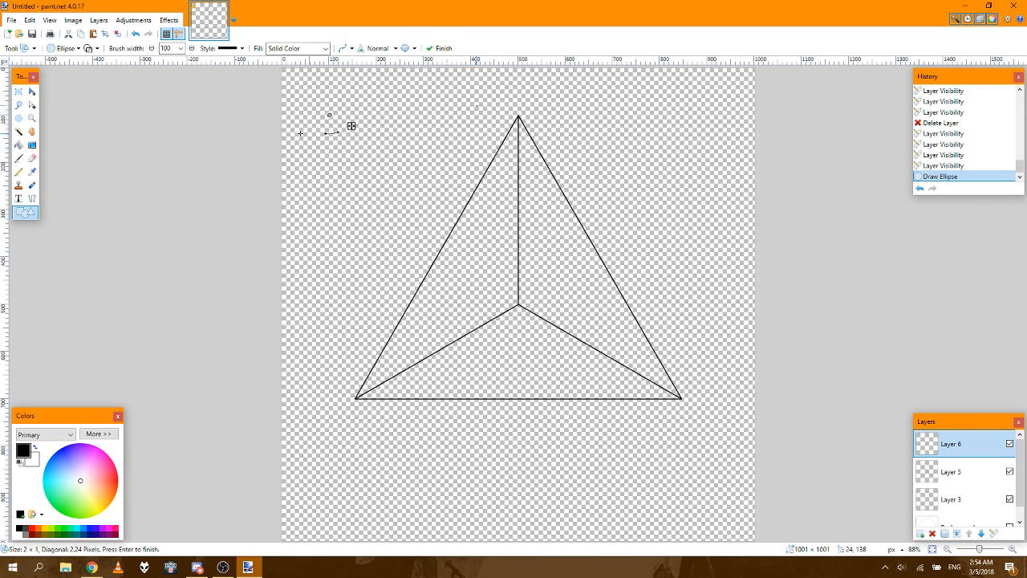
{"action": "left_click", "coordinate": [935, 166]}
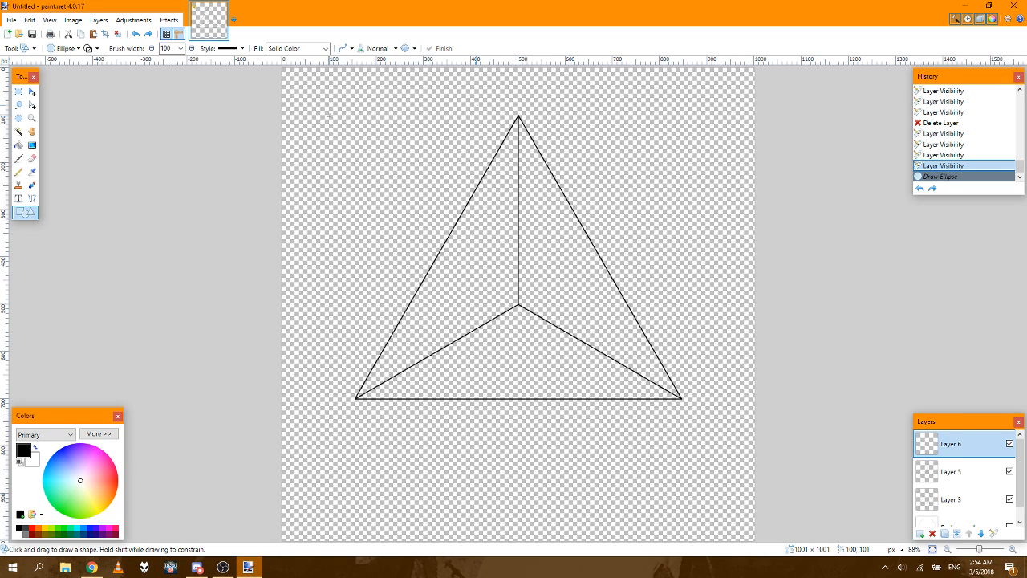
{"action": "mouse_move", "coordinate": [329, 114]}
{"action": "left_mouse_down"}
{"action": "mouse_move", "coordinate": [374, 147]}
{"action": "mouse_move", "coordinate": [410, 204]}
{"action": "mouse_move", "coordinate": [373, 143]}
{"action": "left_mouse_up"}
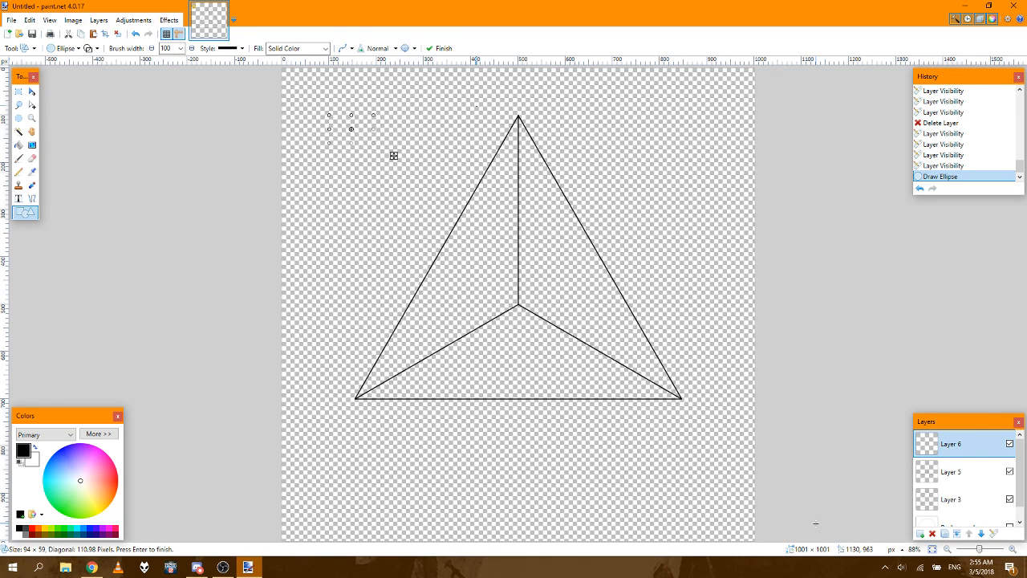
{"action": "left_click", "coordinate": [1010, 549]}
{"action": "left_click", "coordinate": [1011, 551]}
{"action": "double_click", "coordinate": [1012, 552]}
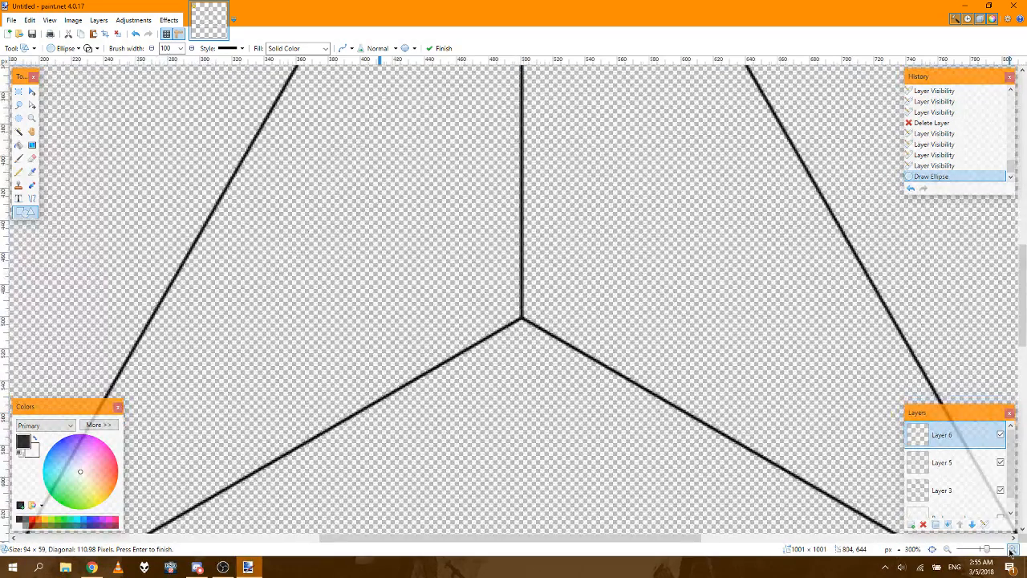
{"action": "left_click", "coordinate": [1012, 551]}
{"action": "left_click_drag", "start_coordinate": [635, 541], "coordinate": [415, 507]}
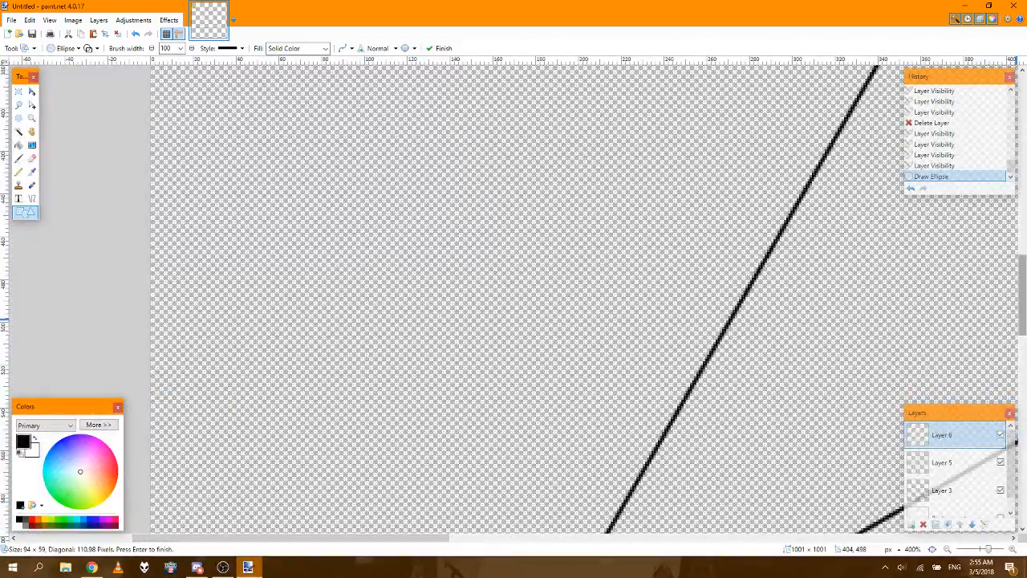
{"action": "left_click_drag", "start_coordinate": [1026, 266], "coordinate": [1026, 133]}
{"action": "scroll", "coordinate": [585, 378], "scroll_direction": "up", "scroll_amount": 2}
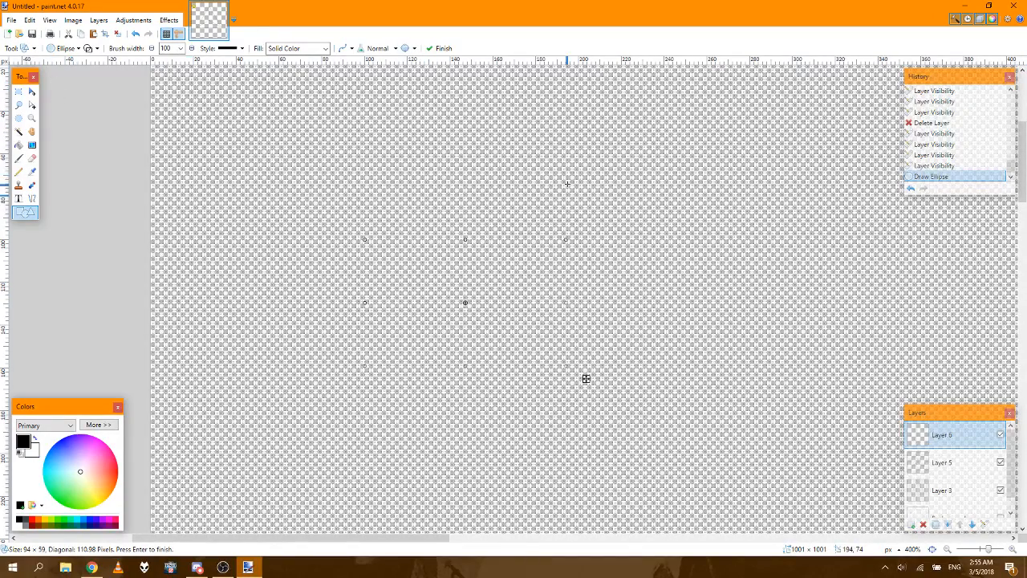
Step: Reopen the finished ellipse on Layer 6, try other primary colours including blue before restoring black, and undo the ellipse
{"action": "left_click", "coordinate": [974, 465]}
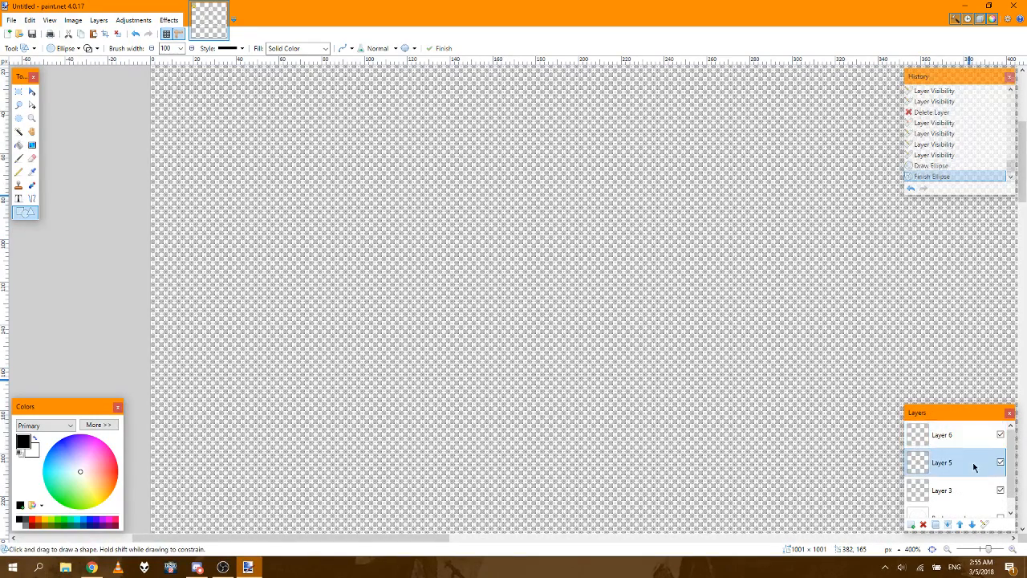
{"action": "left_click", "coordinate": [970, 438]}
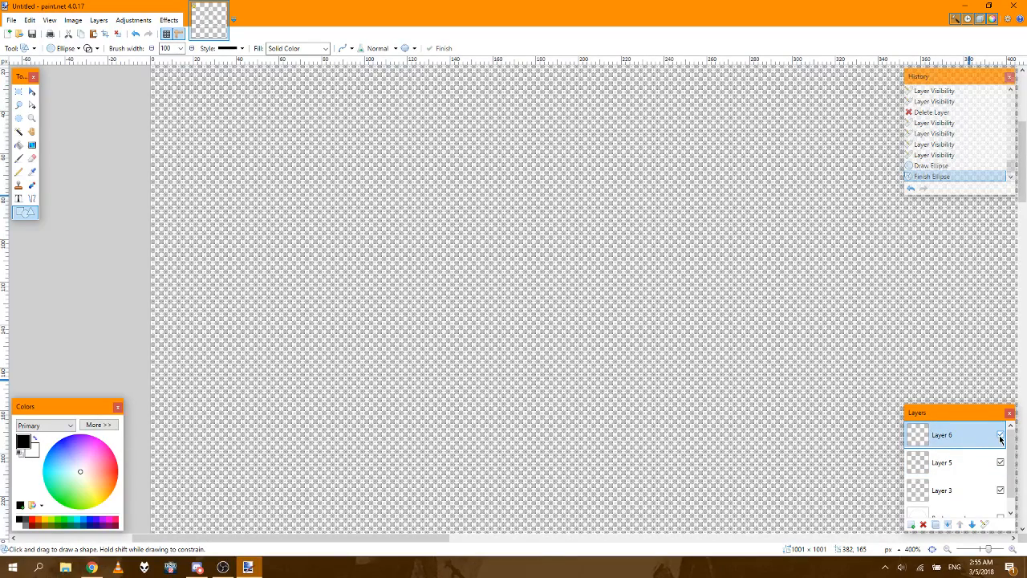
{"action": "left_click", "coordinate": [951, 166]}
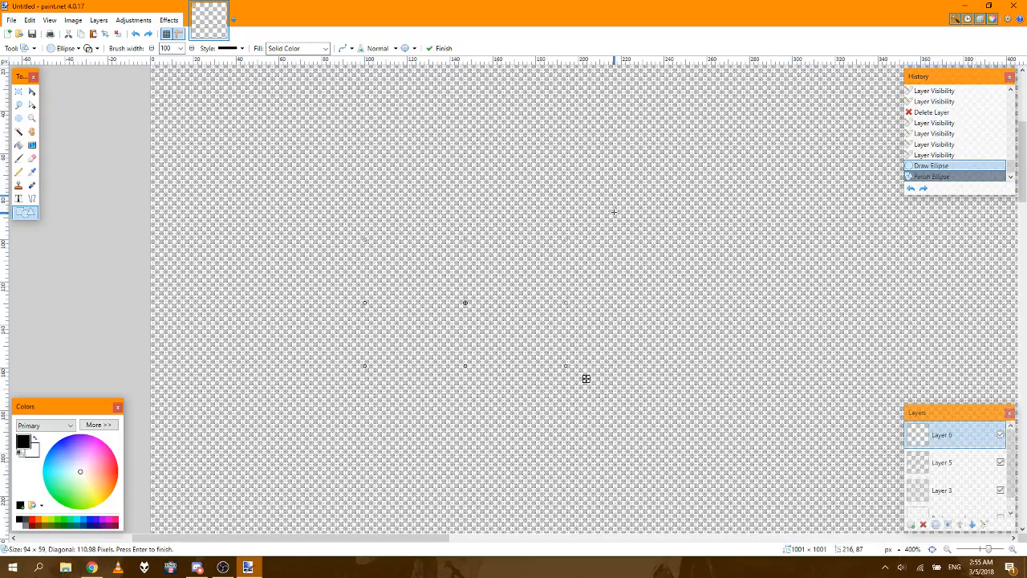
{"action": "left_click", "coordinate": [40, 522]}
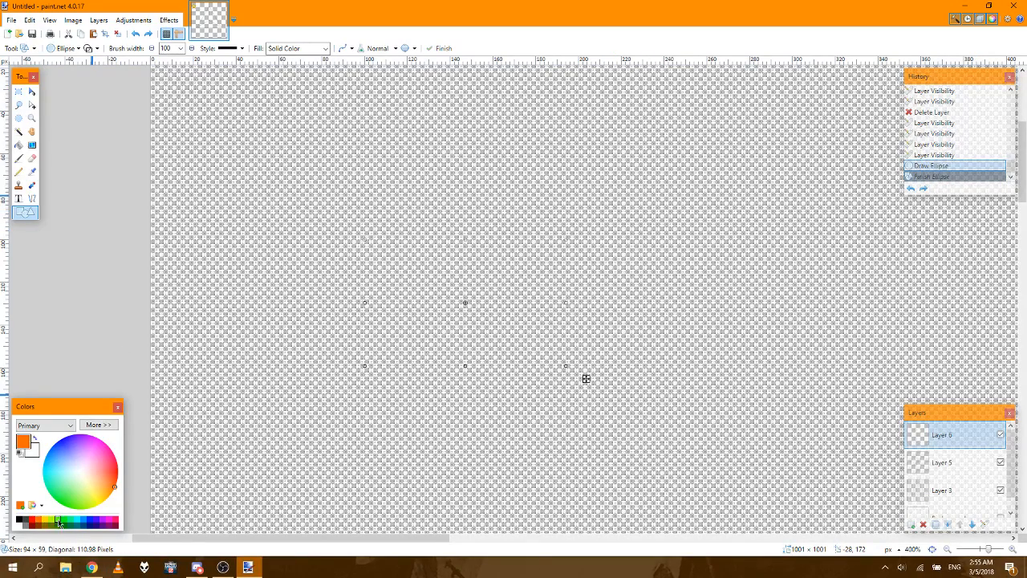
{"action": "left_click", "coordinate": [60, 523]}
{"action": "left_click", "coordinate": [90, 523]}
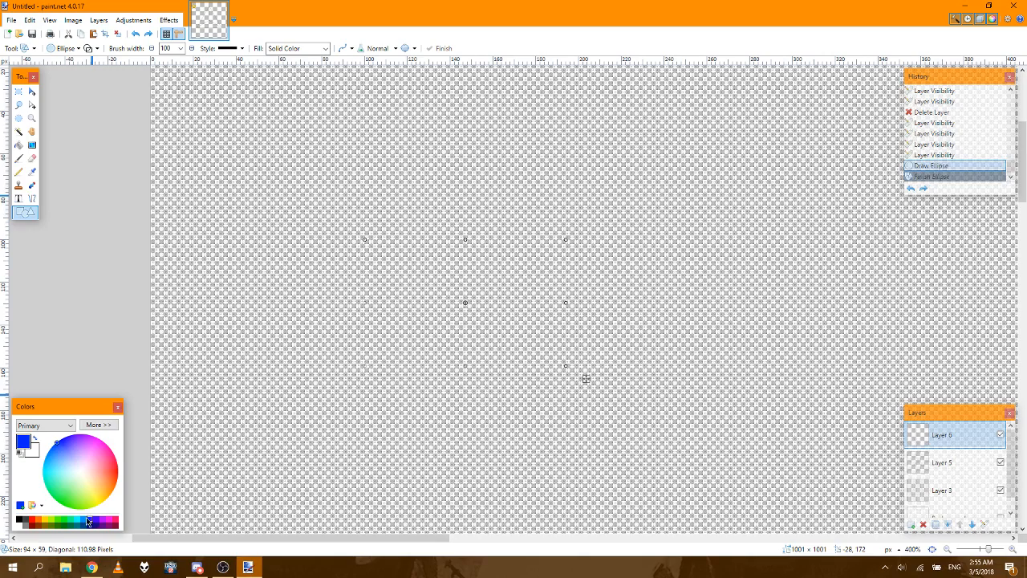
{"action": "left_click", "coordinate": [19, 521]}
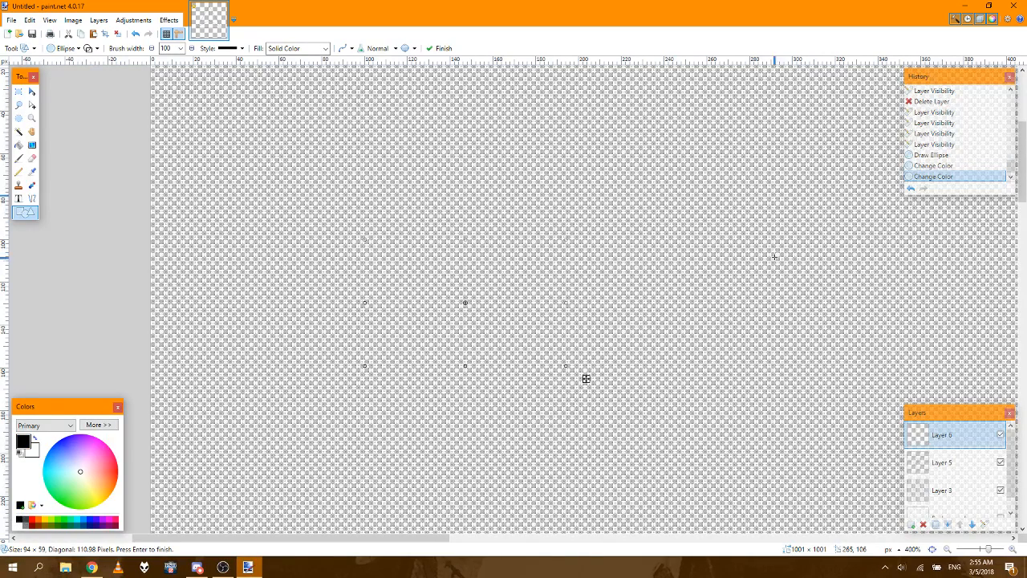
{"action": "left_click", "coordinate": [927, 156]}
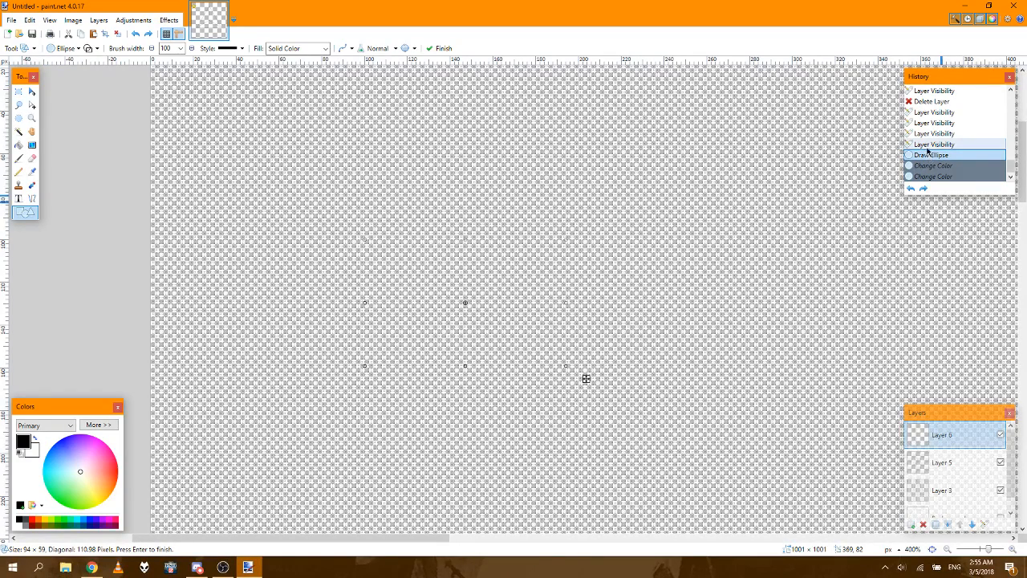
{"action": "left_click", "coordinate": [929, 146]}
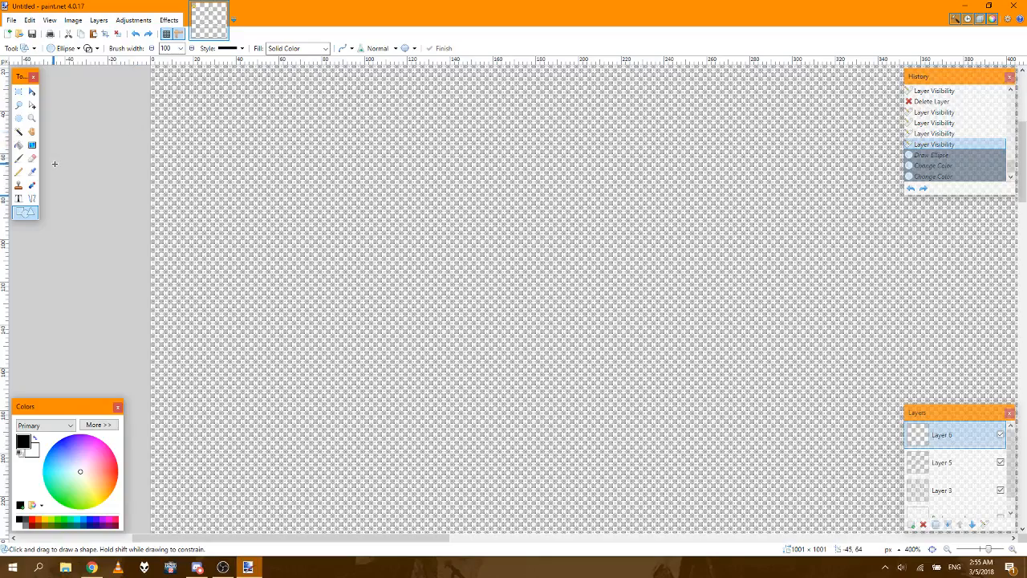
Step: Set the shape brush width to 2, briefly restoring and undoing the earlier ellipse
{"action": "left_click", "coordinate": [182, 49]}
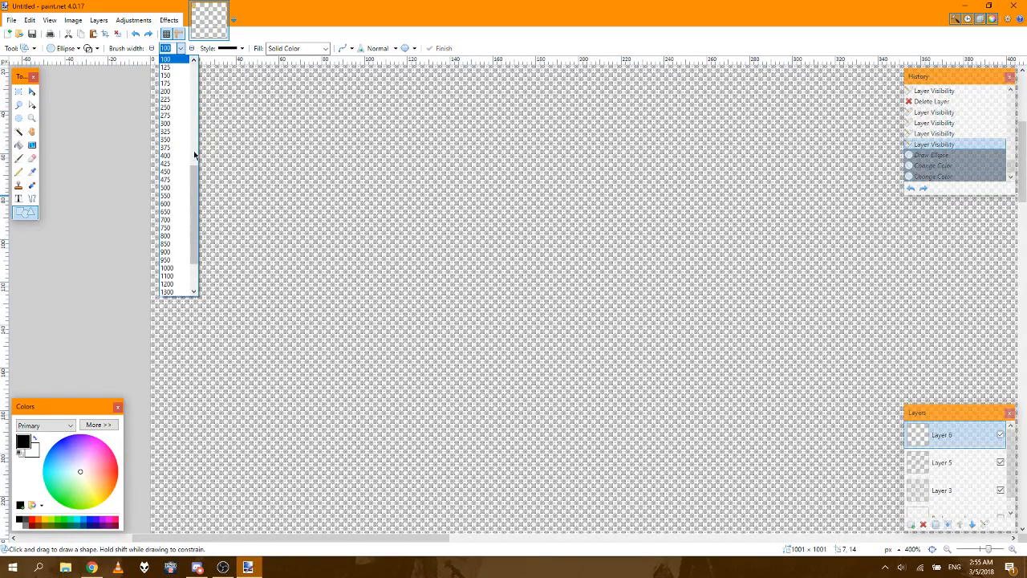
{"action": "left_click_drag", "start_coordinate": [193, 175], "coordinate": [199, 71]}
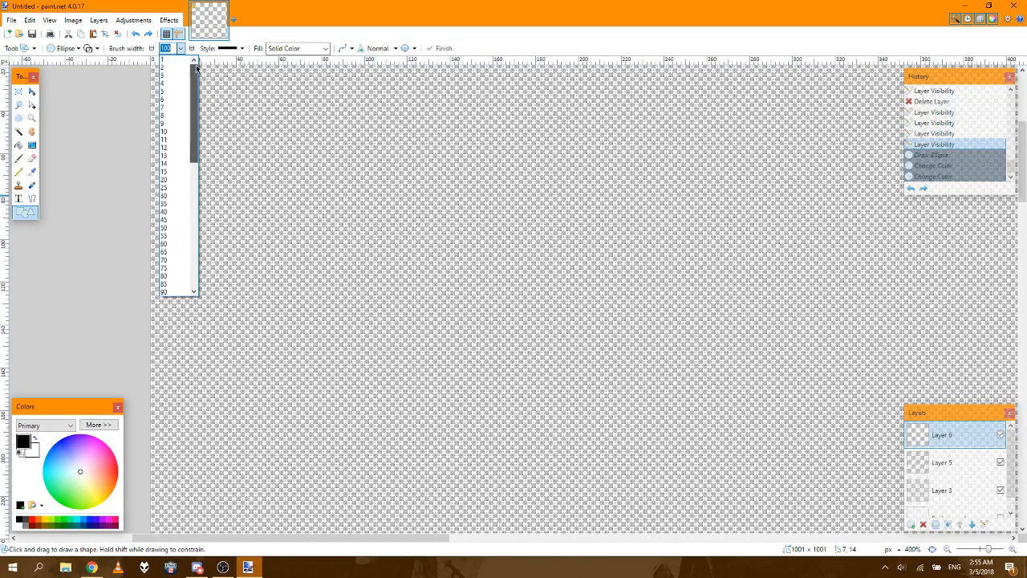
{"action": "left_click", "coordinate": [170, 68]}
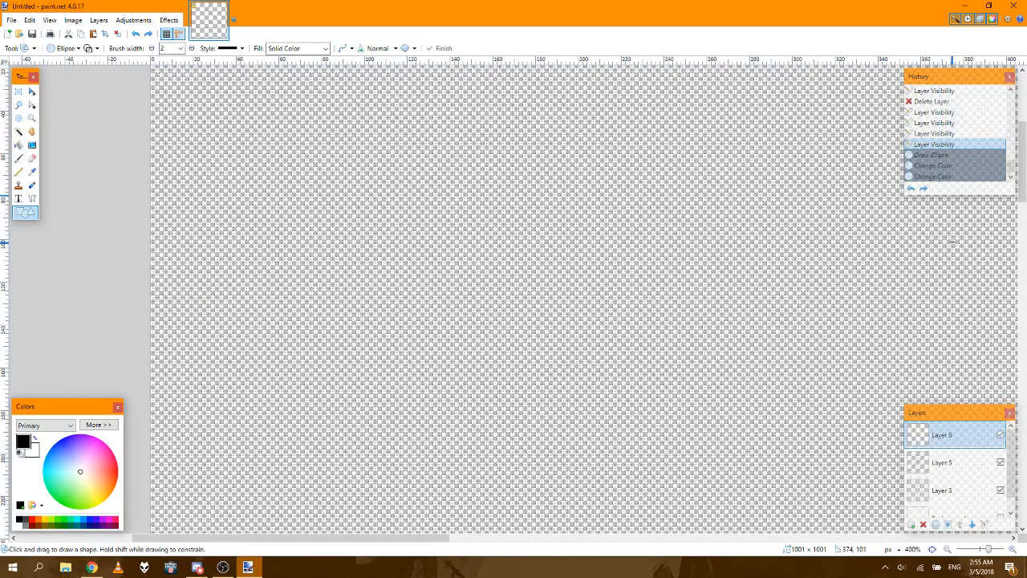
{"action": "left_click", "coordinate": [952, 156]}
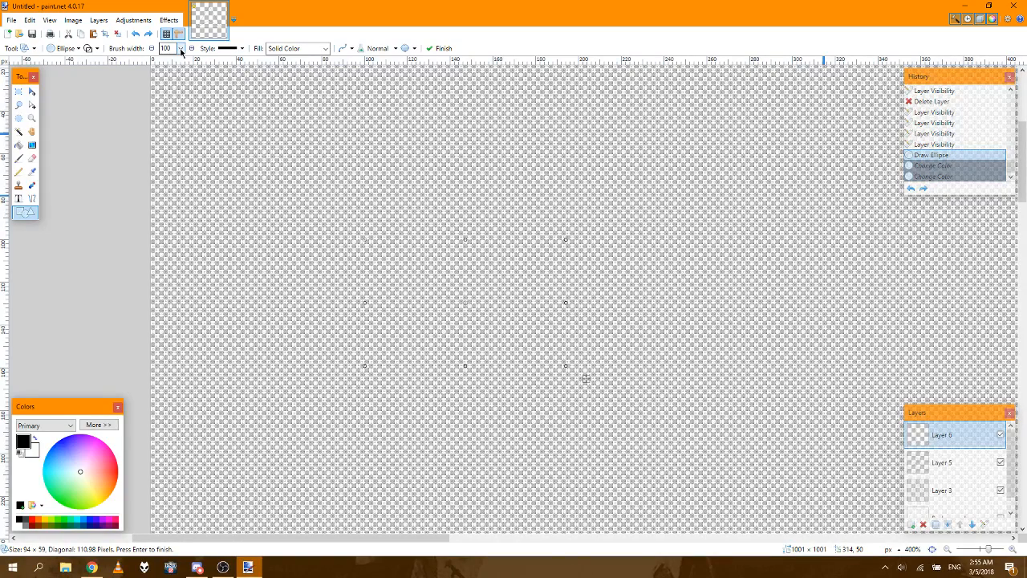
{"action": "left_click", "coordinate": [932, 144]}
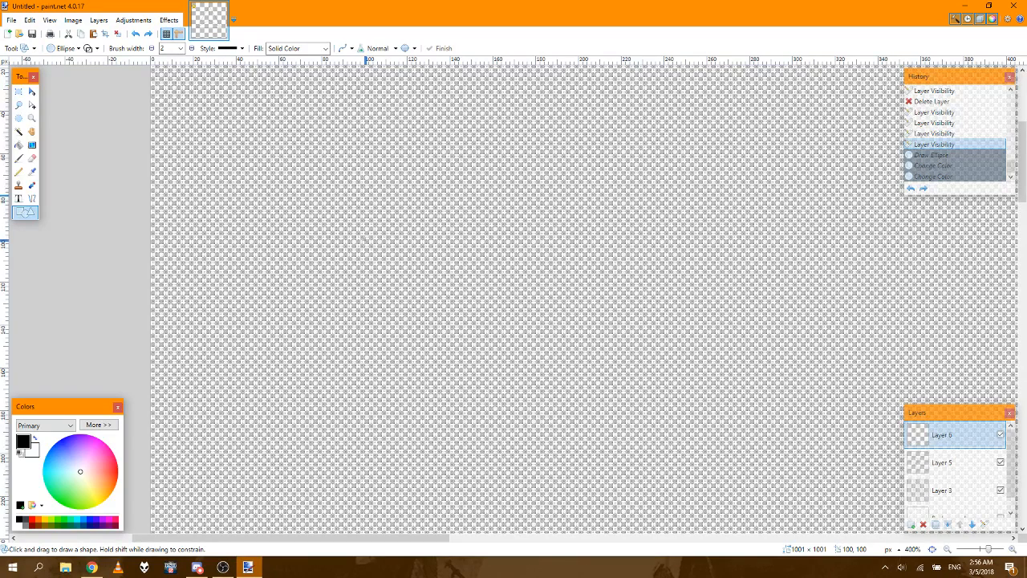
Step: Try an ellipse about 40 × 28 px on Layer 6, check its style options, and switch it to Rounded rectangle and back to Ellipse
{"action": "mouse_move", "coordinate": [367, 241]}
{"action": "left_mouse_down"}
{"action": "mouse_move", "coordinate": [405, 281]}
{"action": "mouse_move", "coordinate": [466, 412]}
{"action": "mouse_move", "coordinate": [451, 300]}
{"action": "left_mouse_up"}
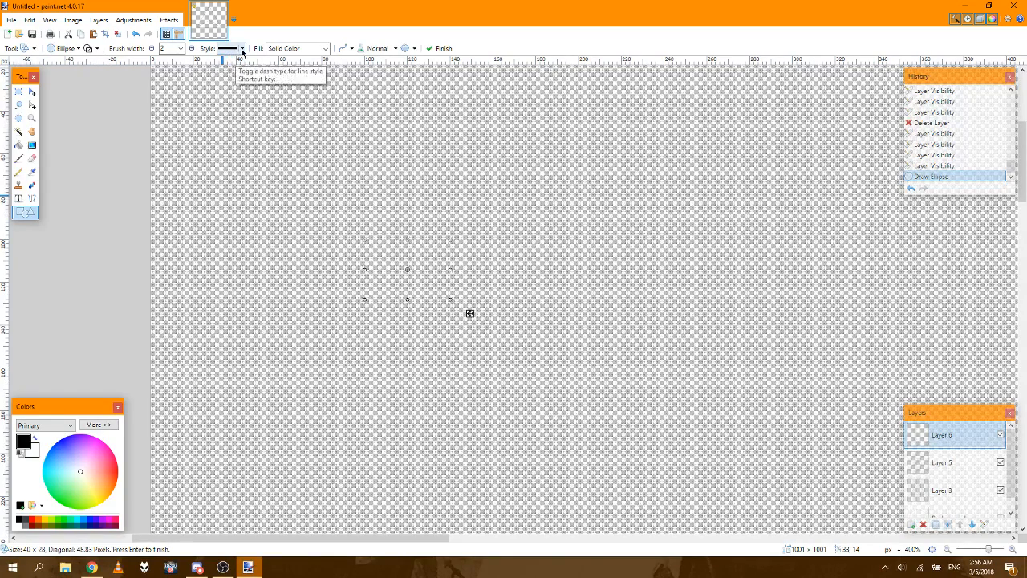
{"action": "left_click", "coordinate": [242, 49]}
{"action": "left_click", "coordinate": [311, 48]}
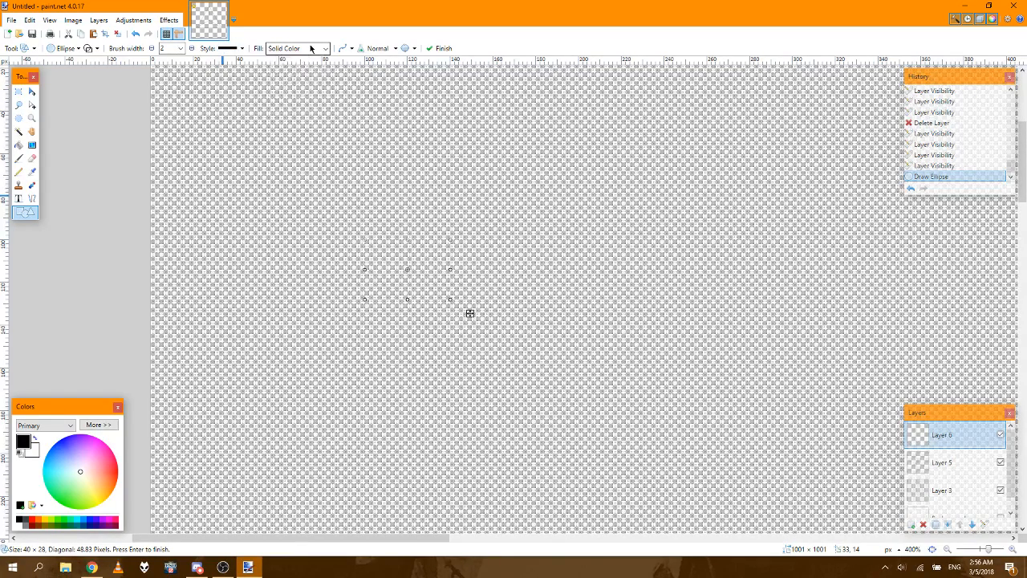
{"action": "left_click", "coordinate": [312, 48]}
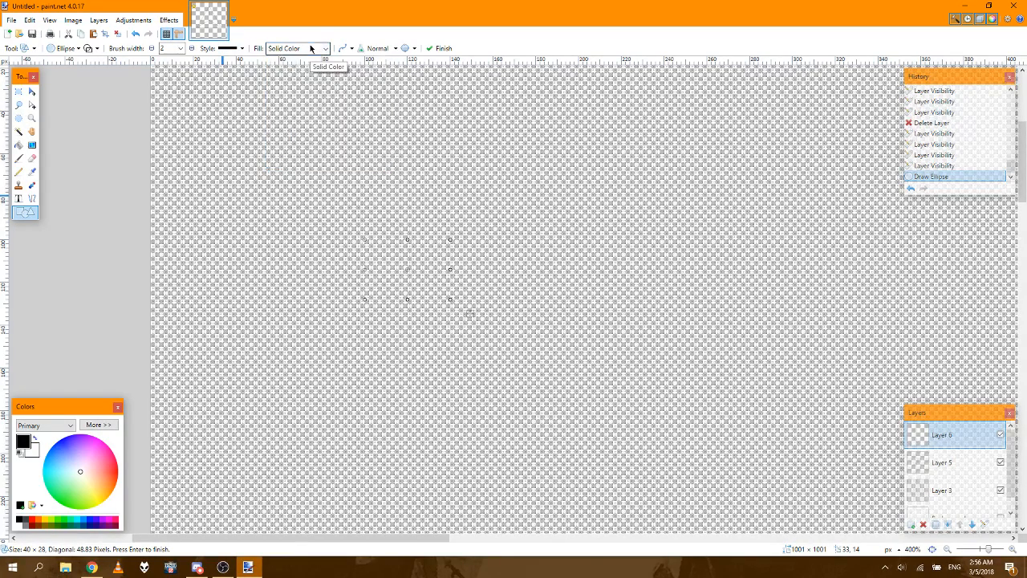
{"action": "left_click", "coordinate": [98, 49]}
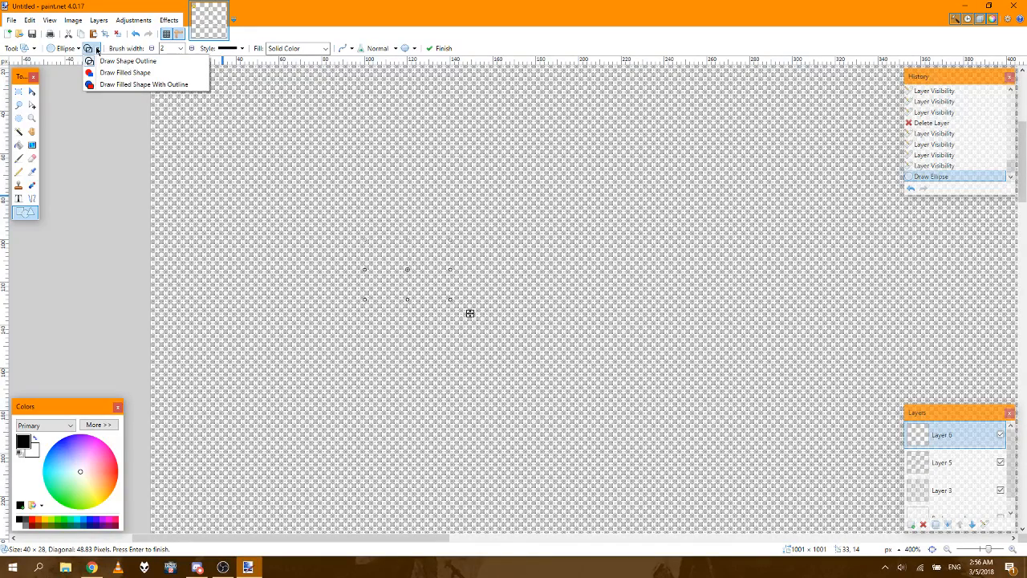
{"action": "left_click", "coordinate": [75, 49]}
{"action": "left_click", "coordinate": [75, 50]}
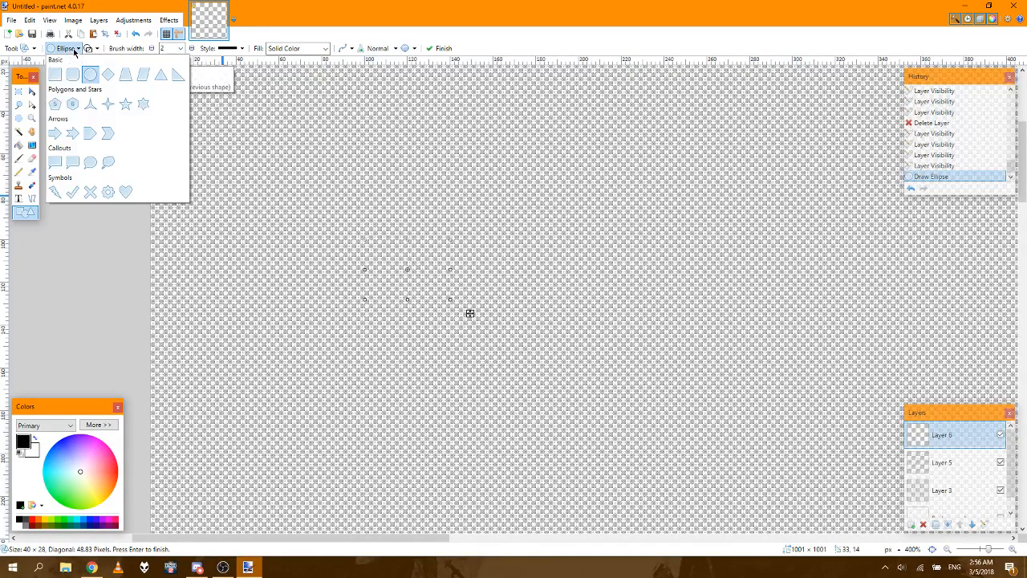
{"action": "left_click", "coordinate": [72, 74]}
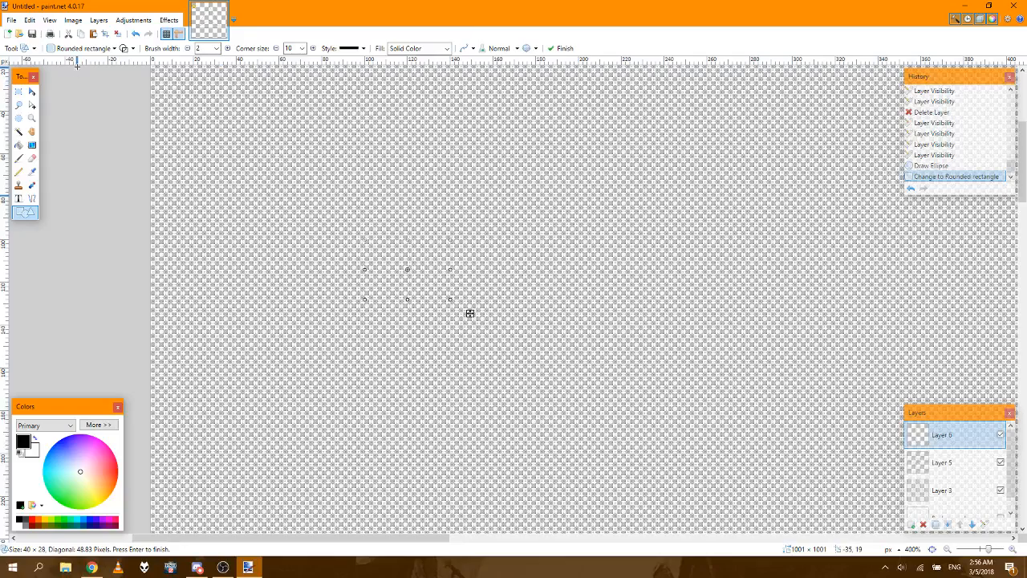
{"action": "left_click", "coordinate": [72, 48]}
{"action": "left_click", "coordinate": [89, 73]}
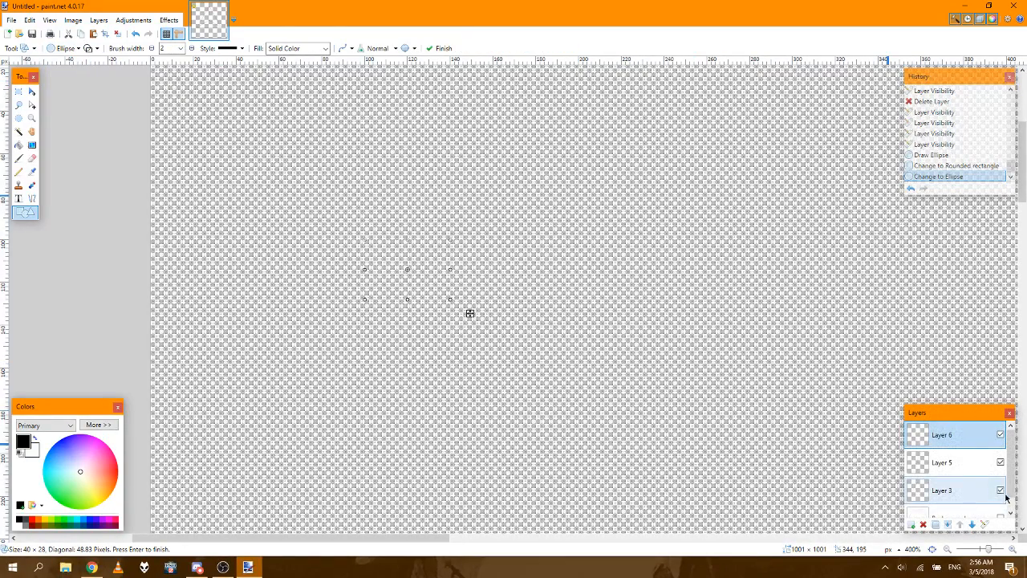
Step: Show the Background layer to check the small ellipse, and undo everything back to before that ellipse
{"action": "scroll", "coordinate": [1003, 499], "scroll_direction": "down", "scroll_amount": 1}
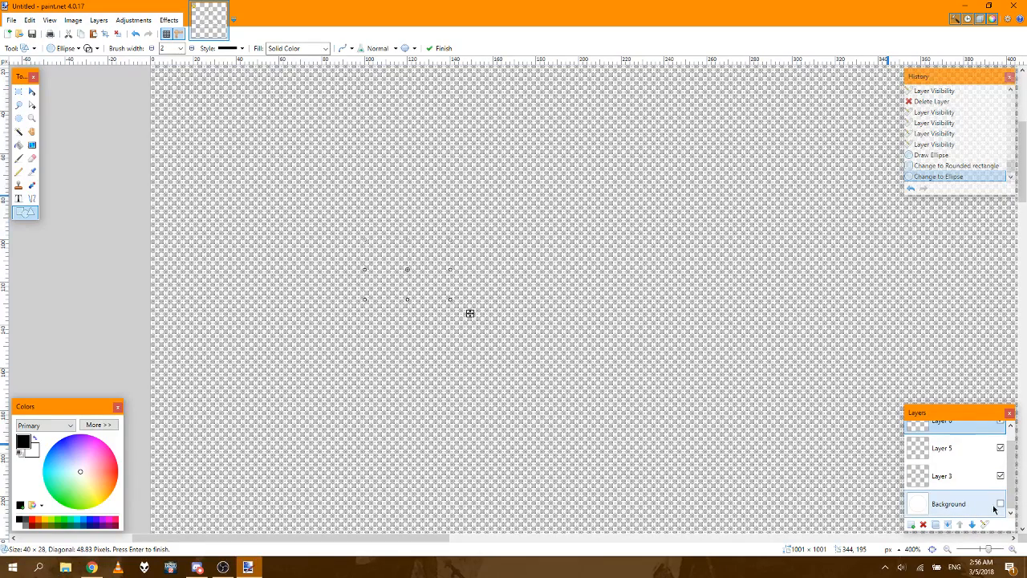
{"action": "left_click", "coordinate": [1000, 506]}
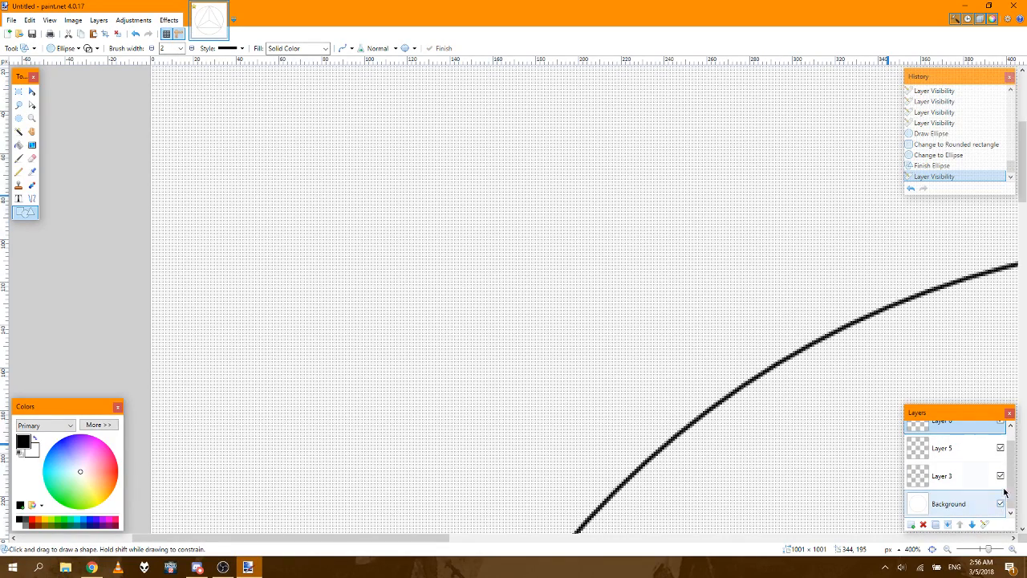
{"action": "scroll", "coordinate": [1004, 491], "scroll_direction": "up", "scroll_amount": 2}
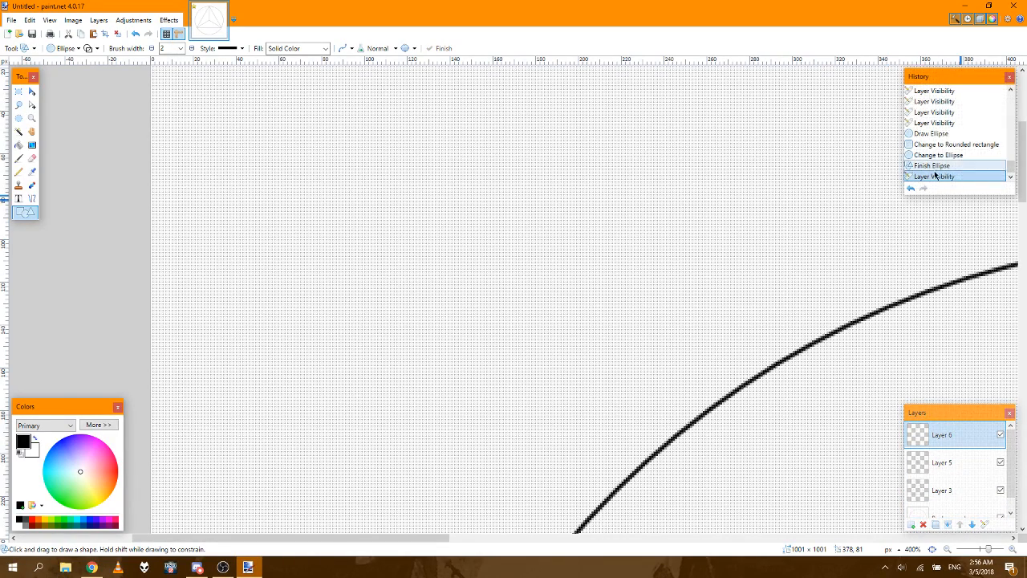
{"action": "left_click", "coordinate": [933, 144]}
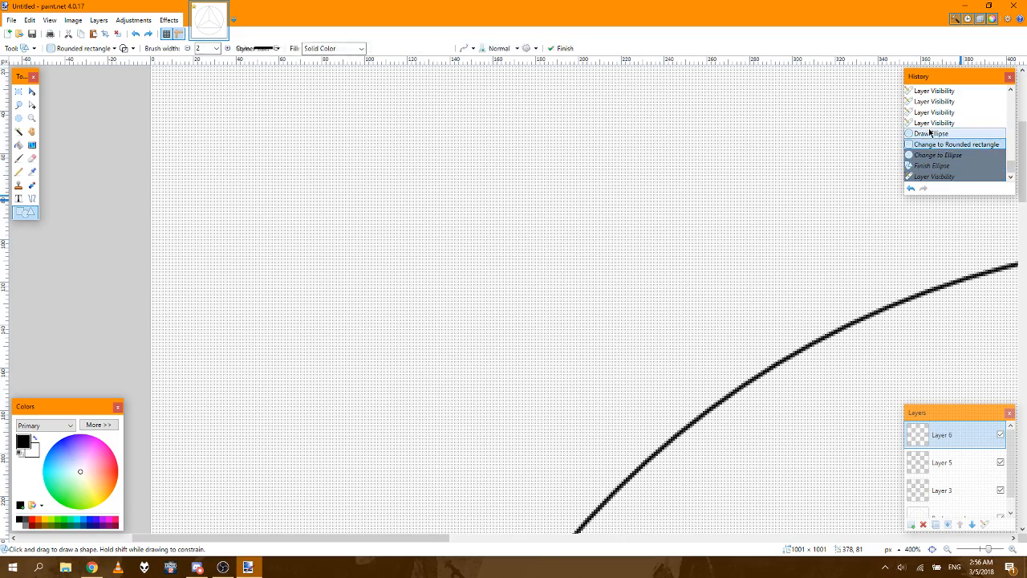
{"action": "left_click", "coordinate": [931, 124]}
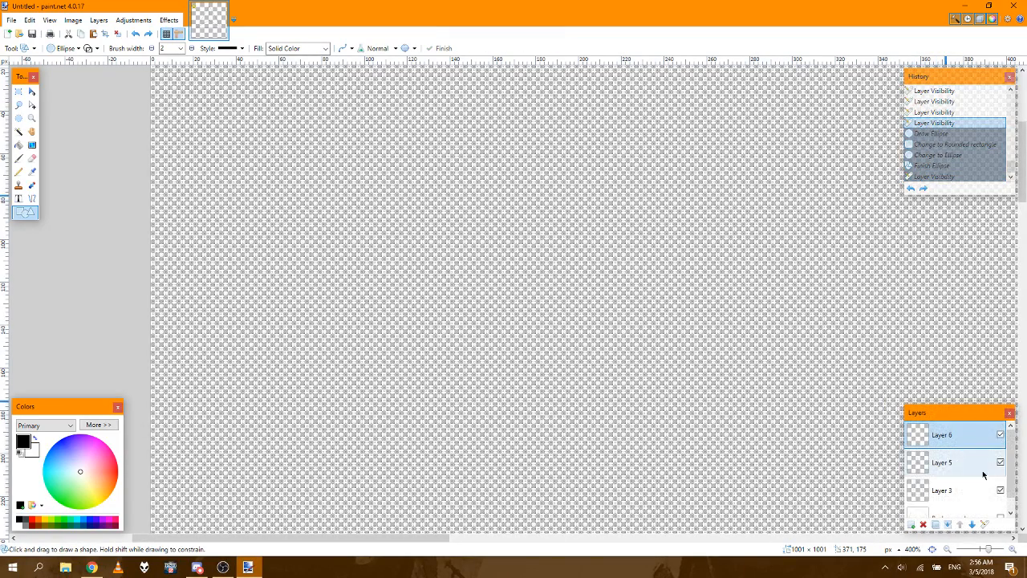
Step: Make the Background layer visible while keeping Layer 6 active
{"action": "scroll", "coordinate": [995, 490], "scroll_direction": "down", "scroll_amount": 1}
{"action": "left_click", "coordinate": [1000, 504]}
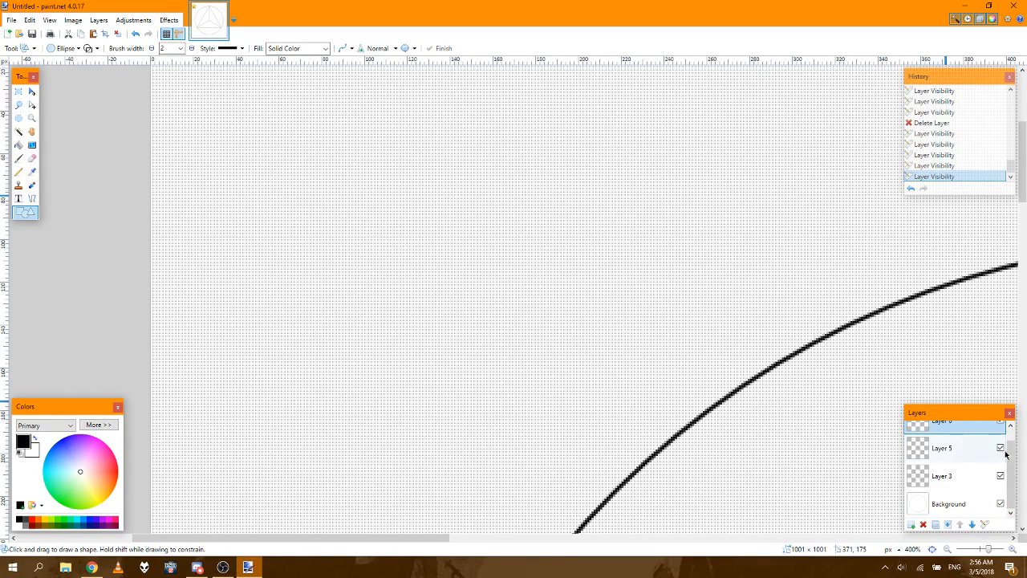
{"action": "scroll", "coordinate": [1006, 454], "scroll_direction": "up", "scroll_amount": 1}
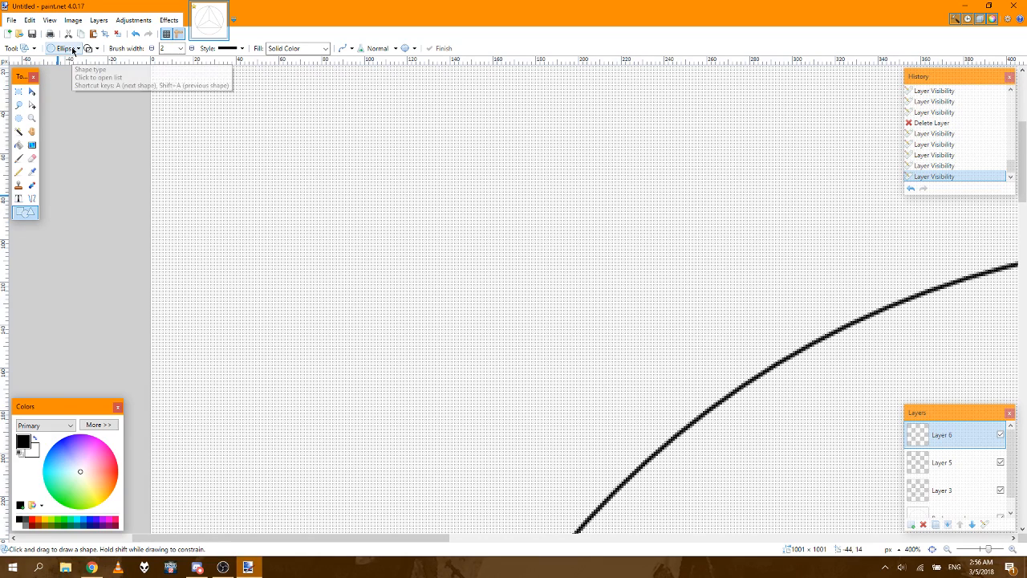
Step: Try an ellipse about 84 × 74 px on Layer 6, test black for both colours and another draw mode, and undo it all
{"action": "mouse_move", "coordinate": [223, 102]}
{"action": "left_mouse_down"}
{"action": "mouse_move", "coordinate": [291, 177]}
{"action": "mouse_move", "coordinate": [346, 193]}
{"action": "mouse_move", "coordinate": [313, 175]}
{"action": "left_mouse_up"}
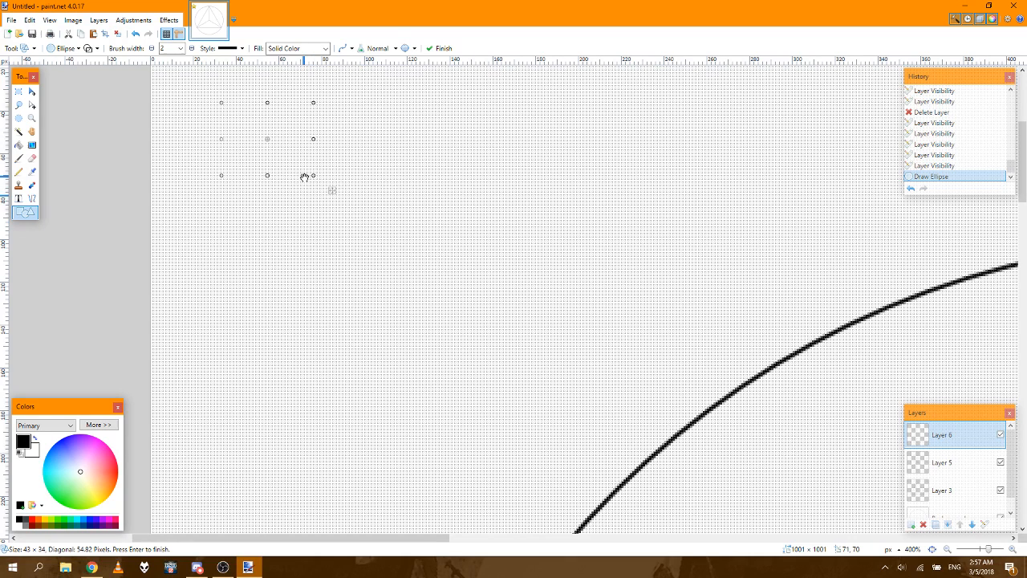
{"action": "left_click_drag", "start_coordinate": [313, 175], "coordinate": [401, 261]}
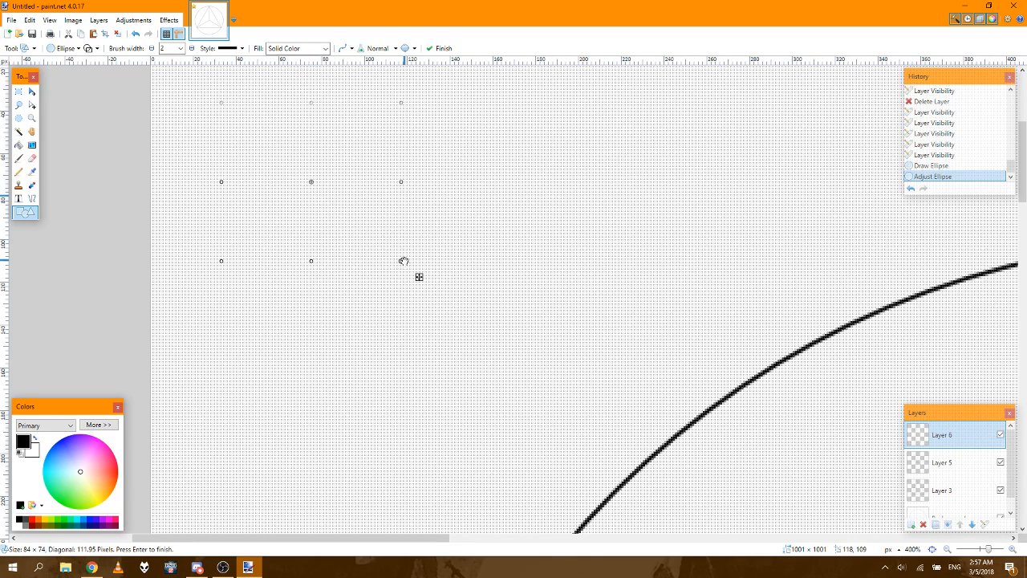
{"action": "left_click", "coordinate": [21, 526]}
{"action": "left_click", "coordinate": [19, 519]}
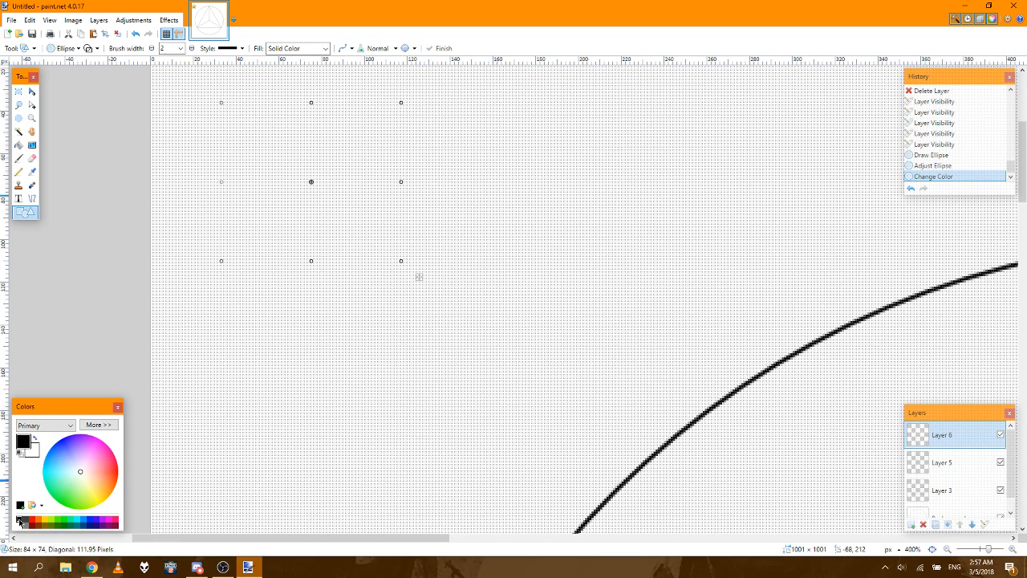
{"action": "right_click", "coordinate": [19, 521]}
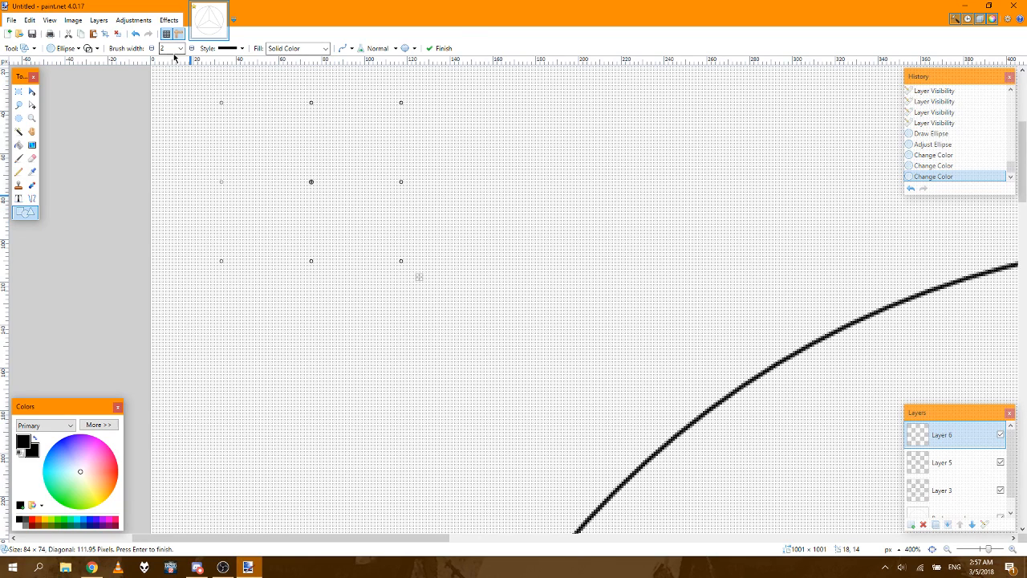
{"action": "left_click", "coordinate": [93, 49]}
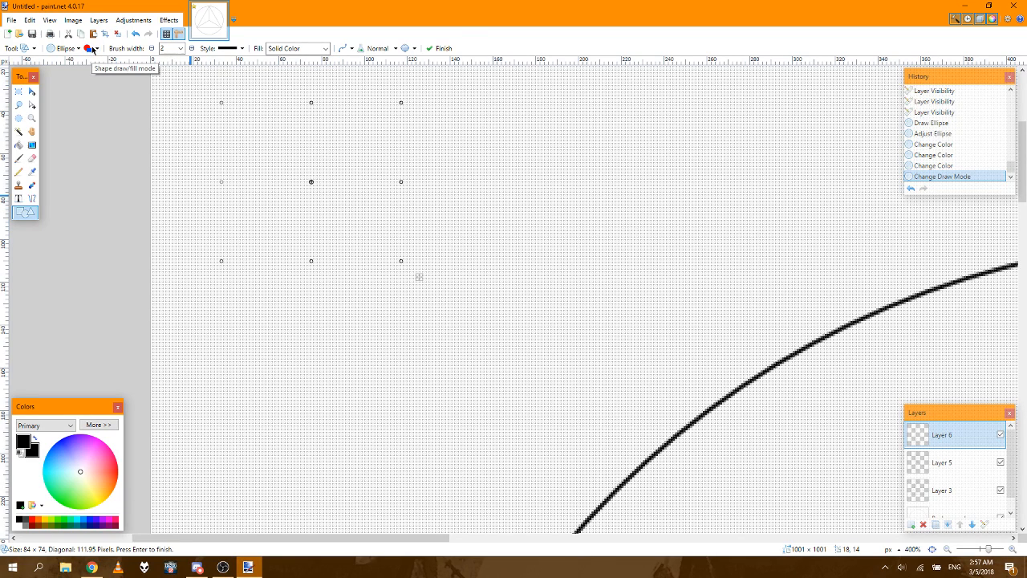
{"action": "left_click", "coordinate": [92, 48]}
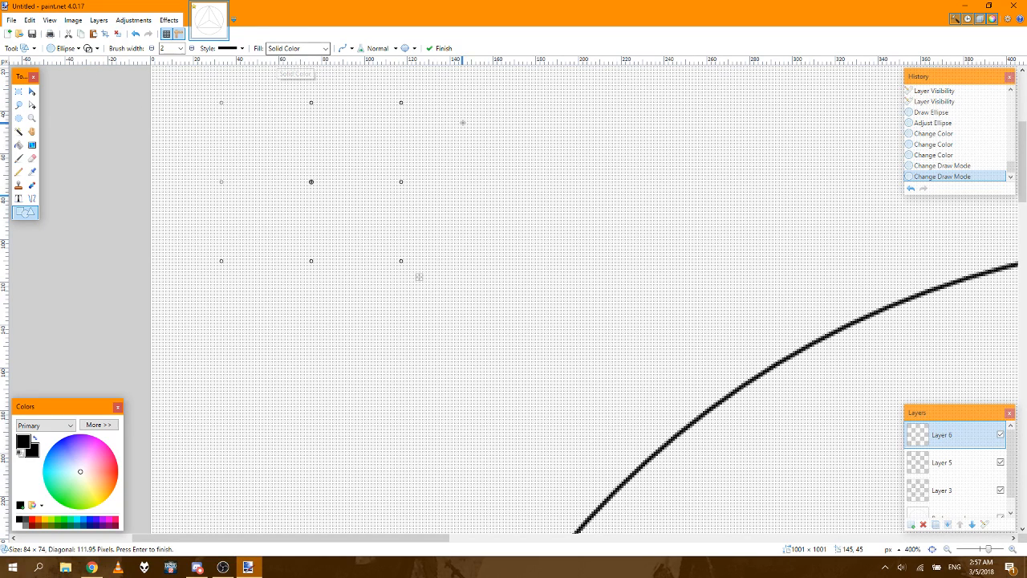
{"action": "left_click", "coordinate": [948, 113]}
{"action": "left_click", "coordinate": [946, 102]}
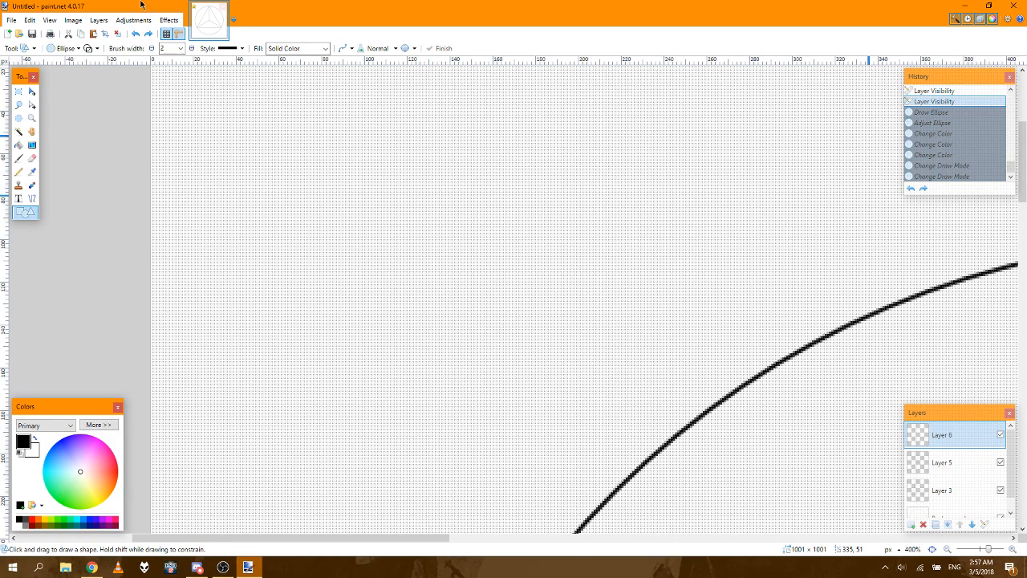
Step: Try a Line / Curve stroke about 244 px long on Layer 6, slanting outside the circle's upper-left arc, and undo it
{"action": "left_click", "coordinate": [99, 20]}
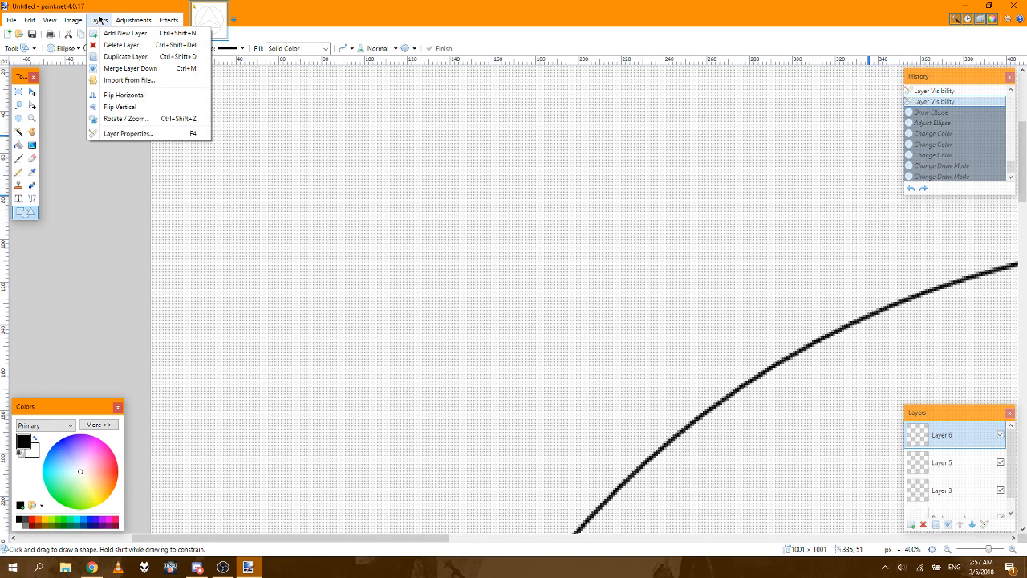
{"action": "left_click", "coordinate": [85, 20]}
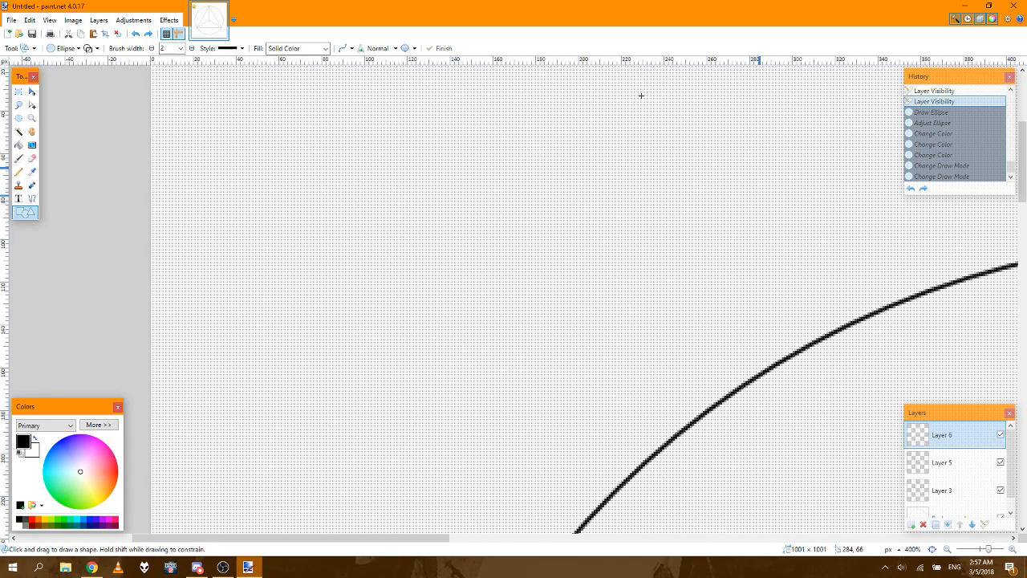
{"action": "scroll", "coordinate": [1013, 450], "scroll_direction": "down", "scroll_amount": 2}
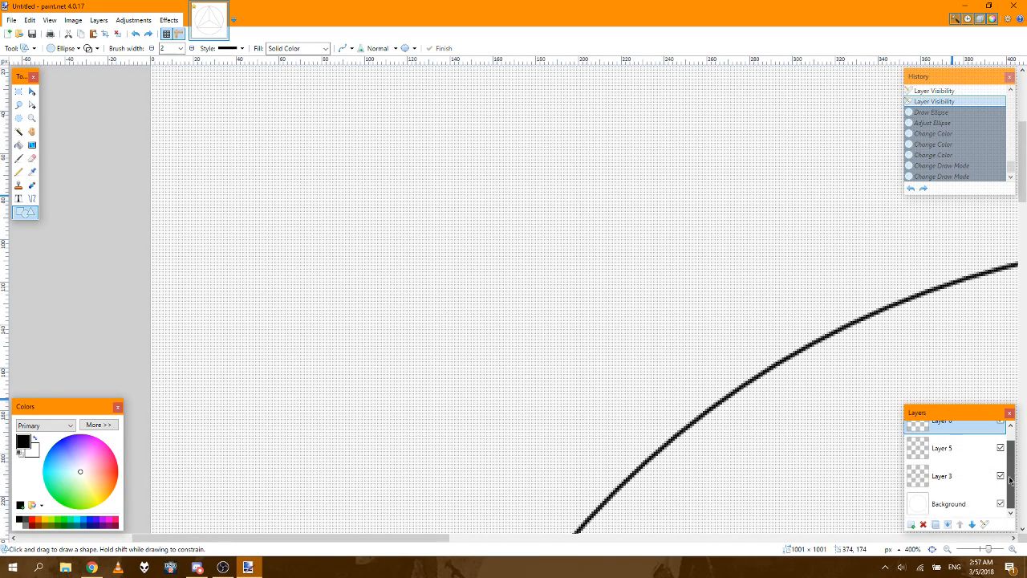
{"action": "left_click", "coordinate": [932, 551]}
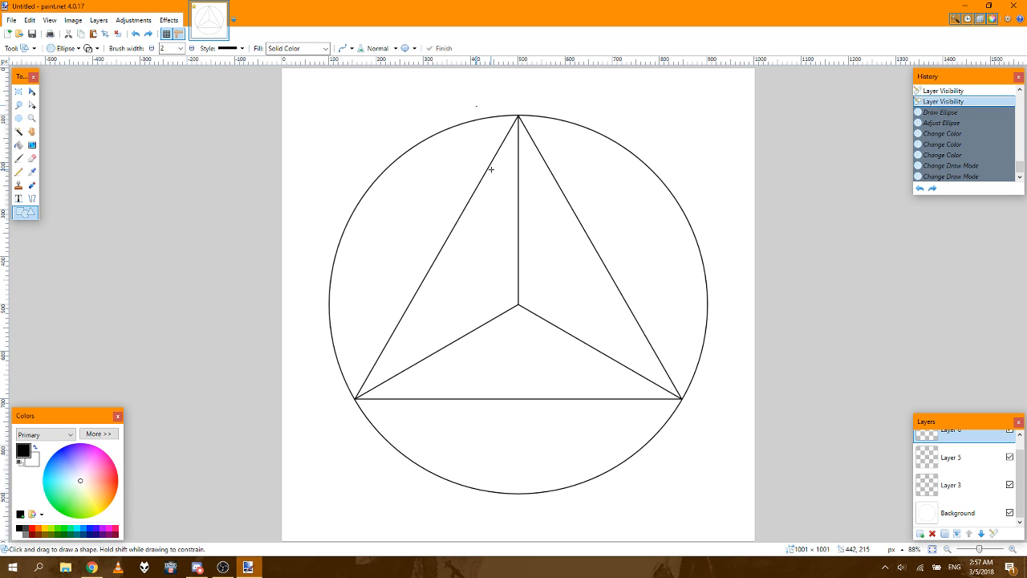
{"action": "left_click", "coordinate": [32, 199]}
{"action": "left_click_drag", "start_coordinate": [386, 91], "coordinate": [329, 191]}
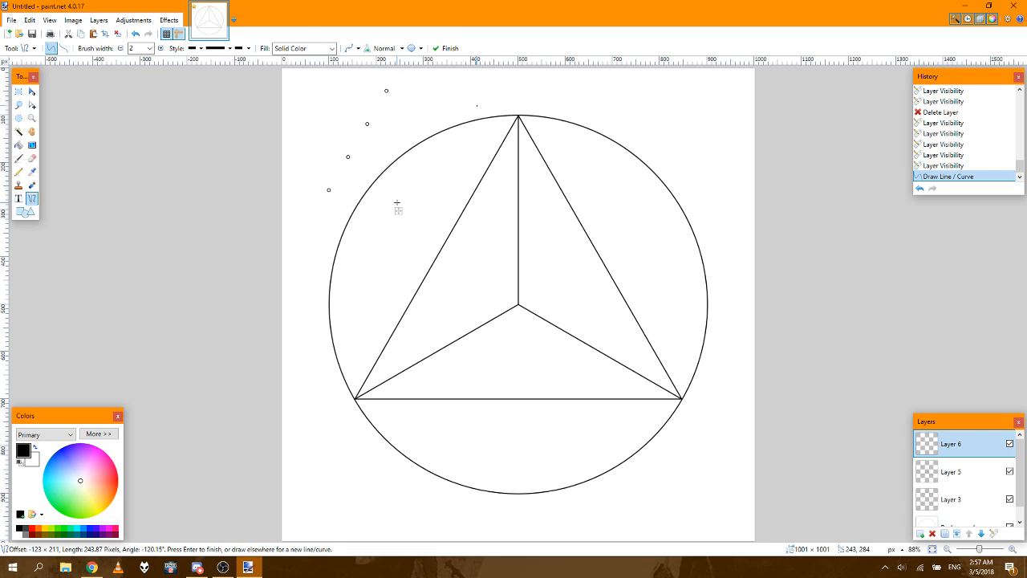
{"action": "key", "text": "alt+f"}
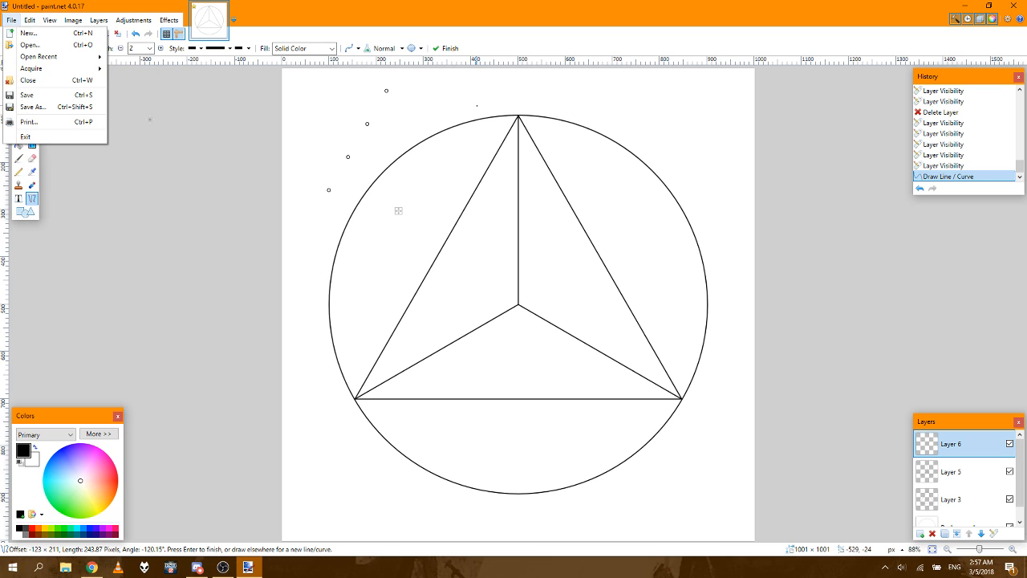
{"action": "left_click", "coordinate": [969, 165]}
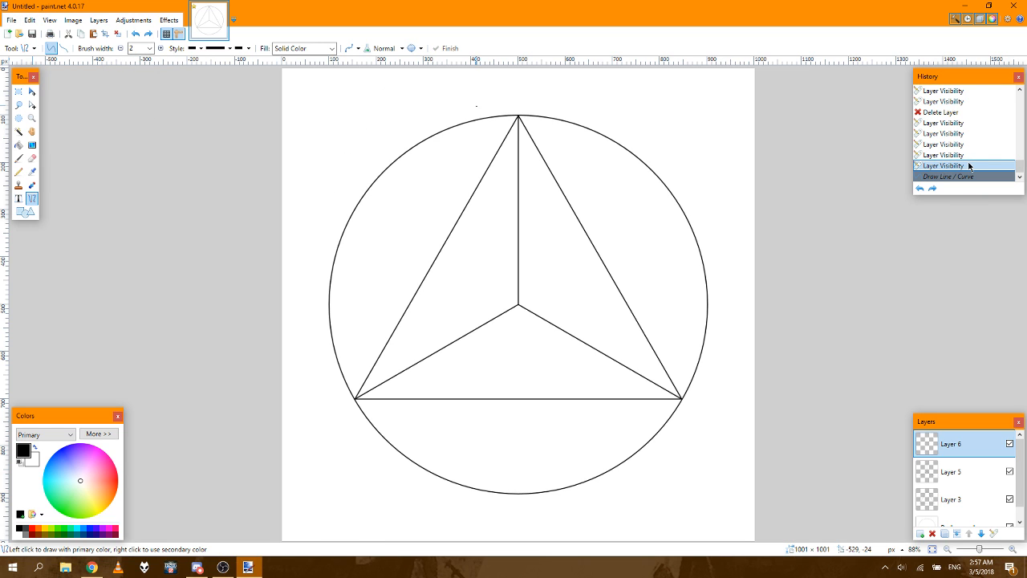
Step: Save the image as CleanLogoWIP.pdn in the Writing folder
{"action": "left_click", "coordinate": [17, 23]}
{"action": "left_click", "coordinate": [30, 107]}
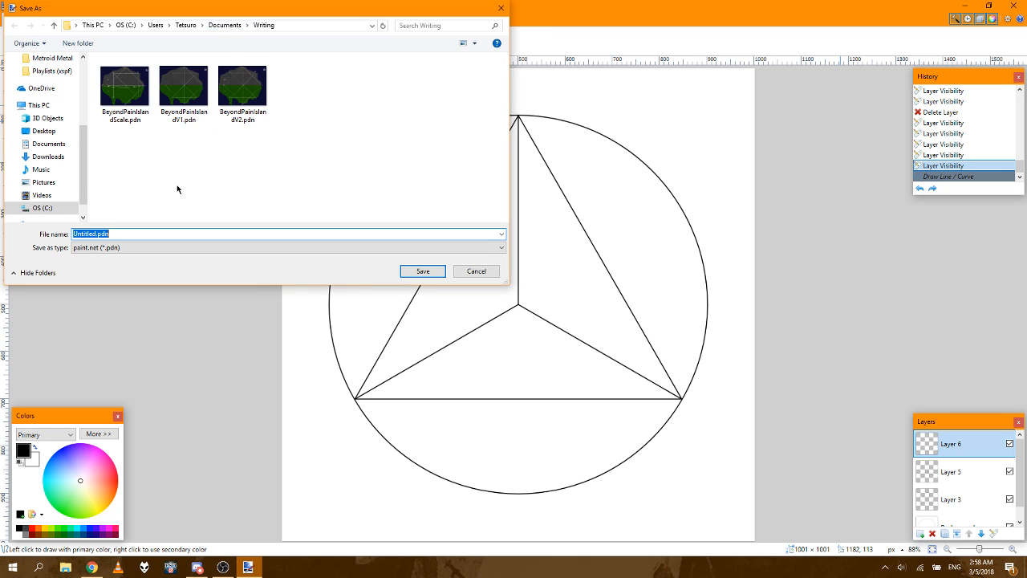
{"action": "left_click", "coordinate": [136, 232]}
{"action": "type", "text": "CleanLogoWIP"}
{"action": "left_click", "coordinate": [408, 272]}
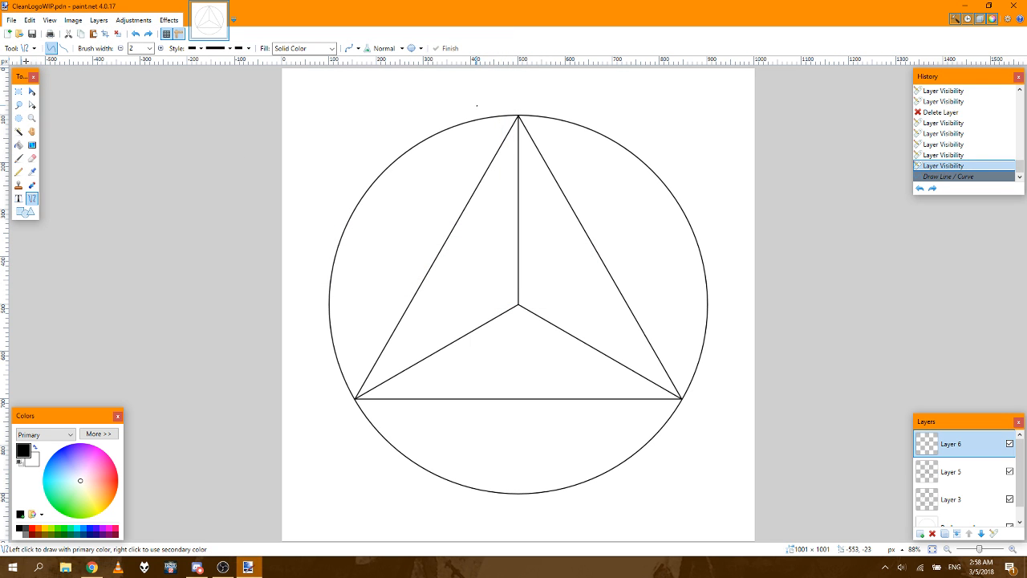
Step: Reopen the saved CleanLogoWIP.pdn and close the previously open copy of the image
{"action": "left_click", "coordinate": [13, 20]}
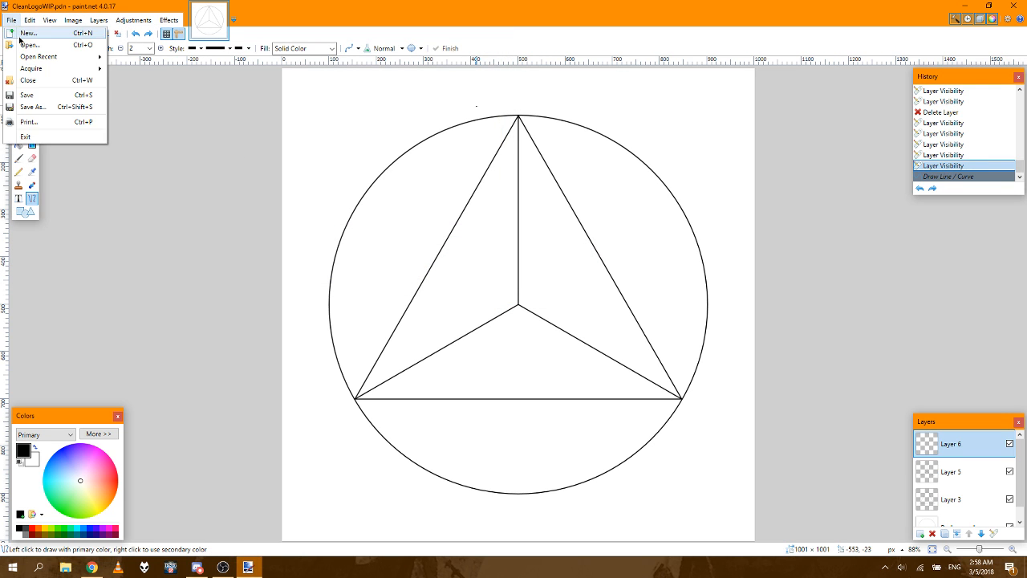
{"action": "left_click", "coordinate": [25, 44]}
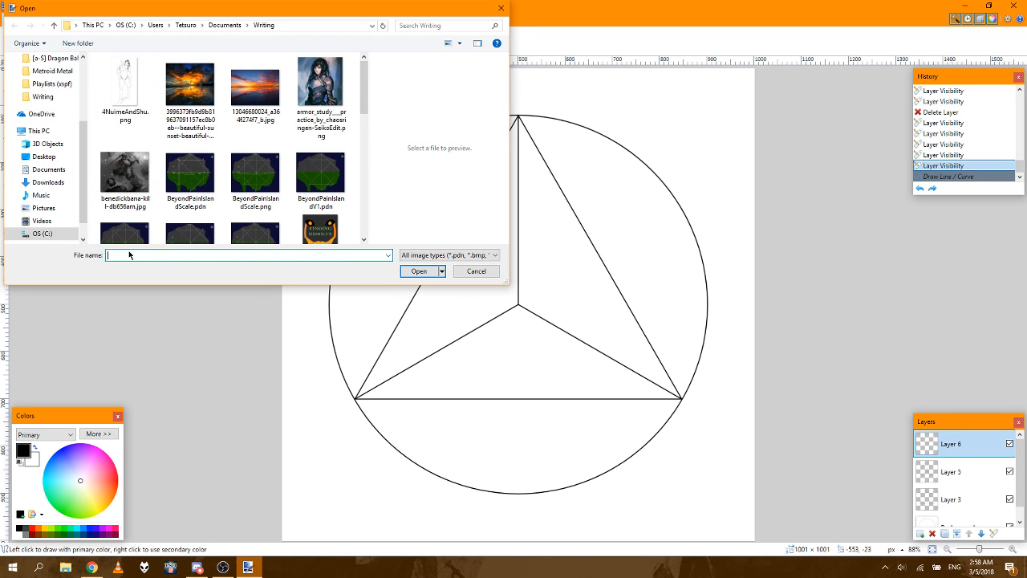
{"action": "type", "text": "clean"}
{"action": "key", "text": "Down"}
{"action": "key", "text": "Return"}
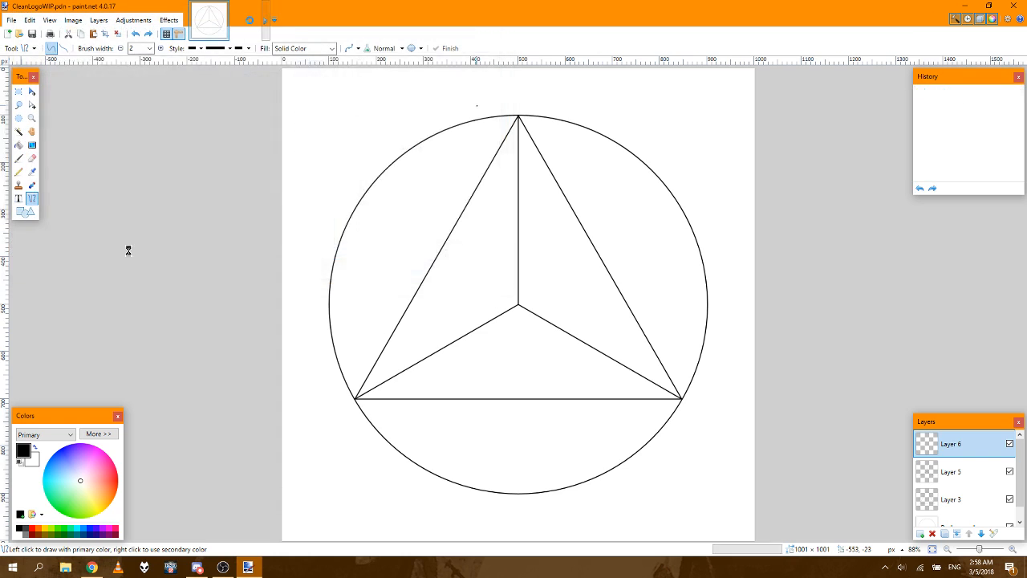
{"action": "left_click", "coordinate": [218, 17]}
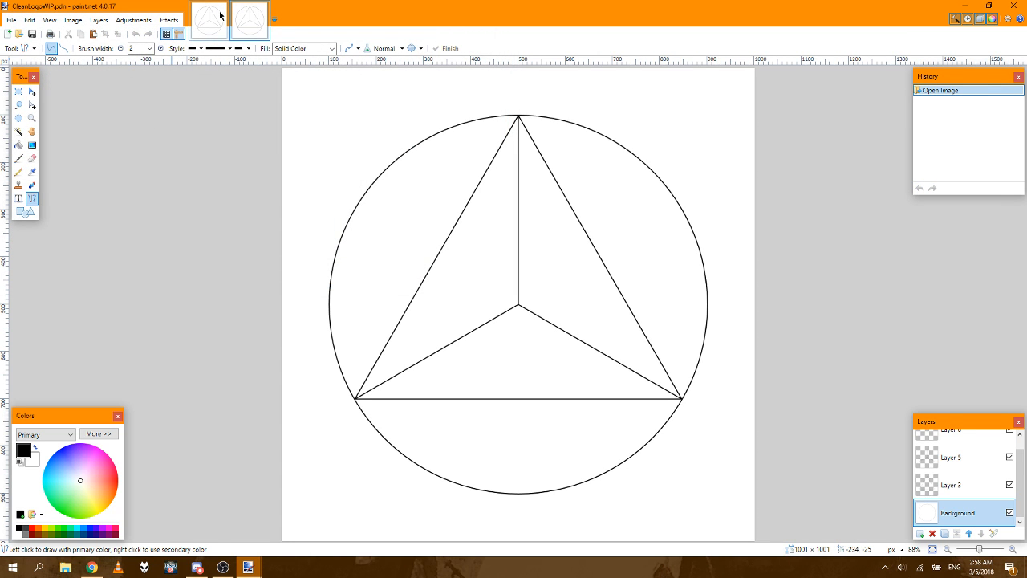
{"action": "left_click", "coordinate": [223, 7]}
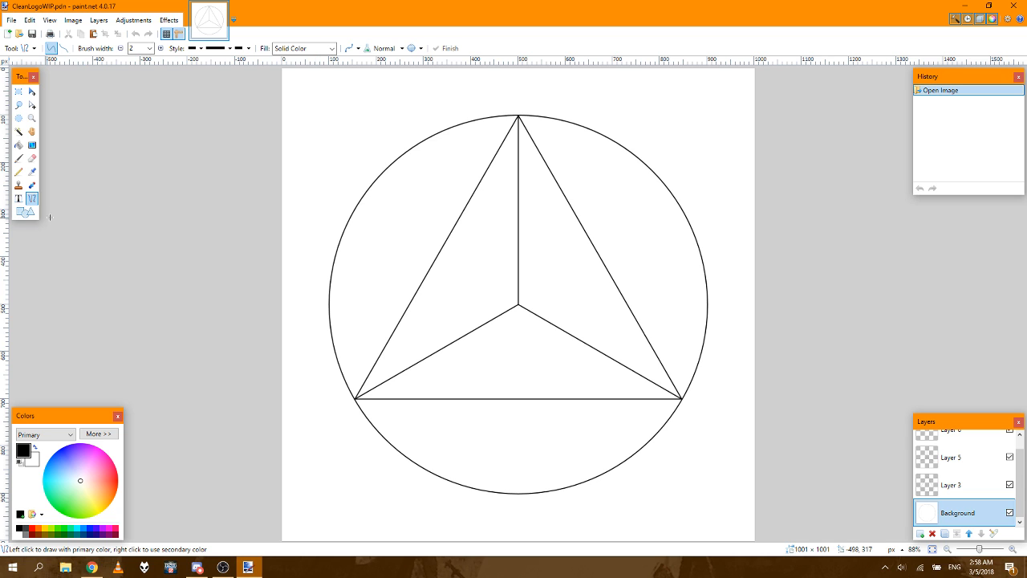
Step: Test a diagonal line on the Background layer, undo it, and switch to the Shapes tool with Layer 6 active
{"action": "left_click_drag", "start_coordinate": [336, 100], "coordinate": [462, 269]}
{"action": "left_click", "coordinate": [988, 91]}
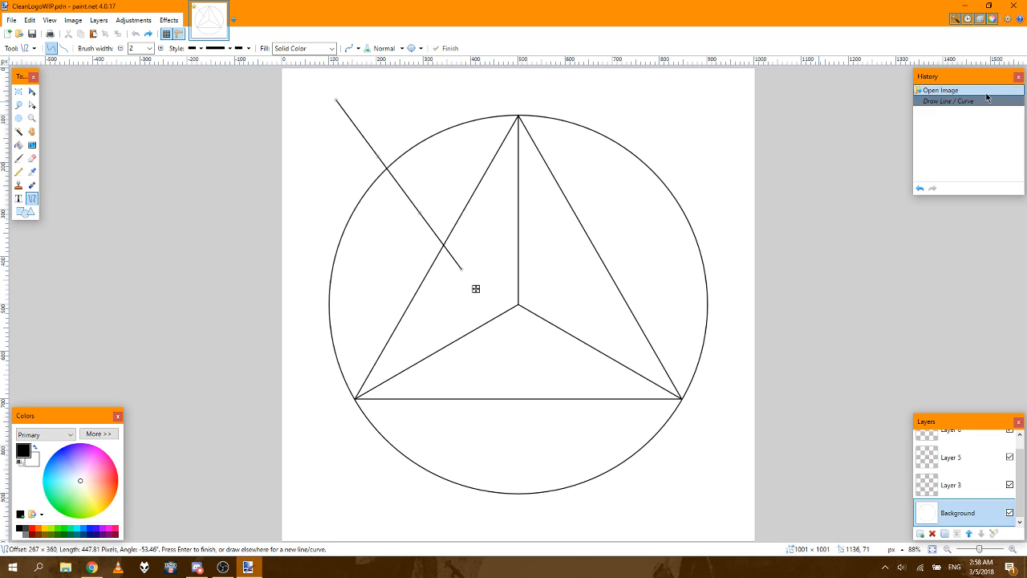
{"action": "left_click", "coordinate": [20, 212]}
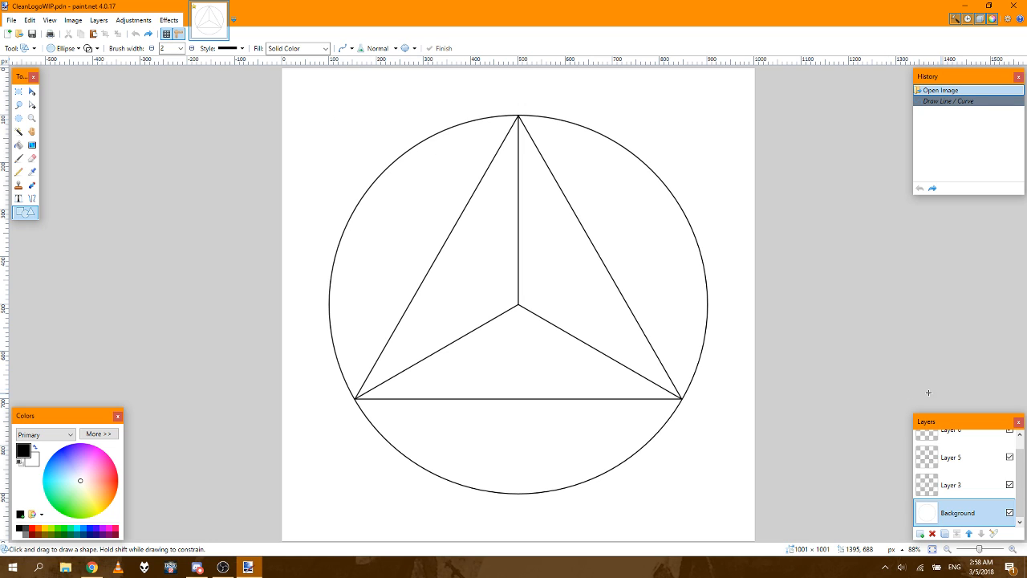
{"action": "left_click", "coordinate": [983, 437]}
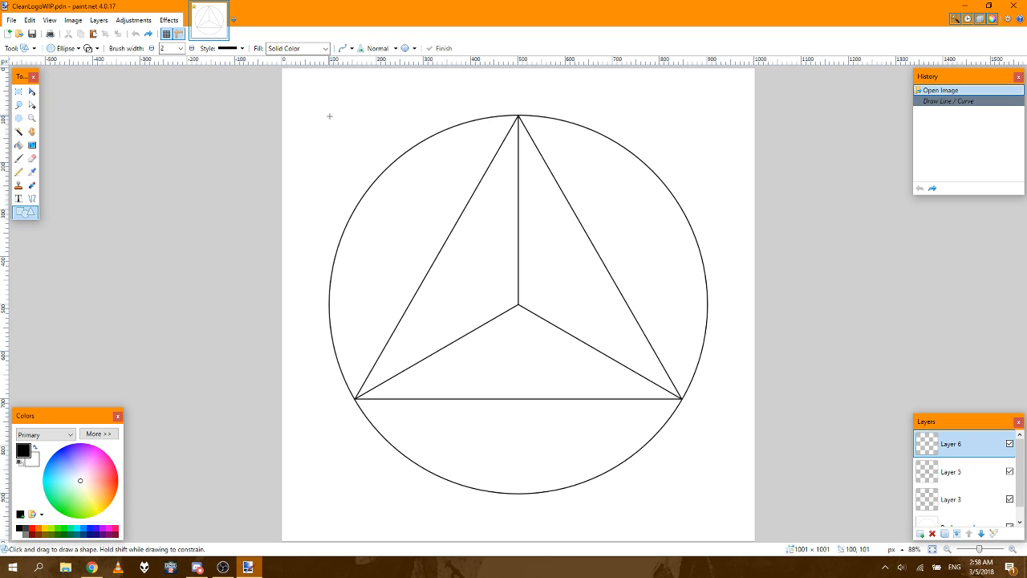
Step: Try tiny ellipses of about 1 × 2 px and 6 × 1 px on Layer 6 outside the circle's upper-left arc, undoing each
{"action": "left_click_drag", "start_coordinate": [329, 115], "coordinate": [330, 116]}
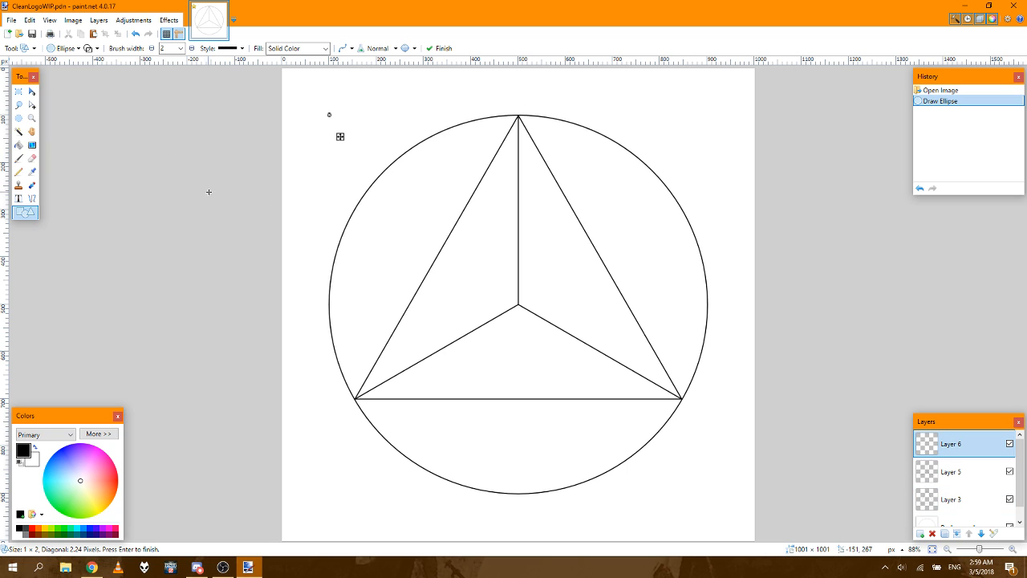
{"action": "left_click", "coordinate": [947, 91]}
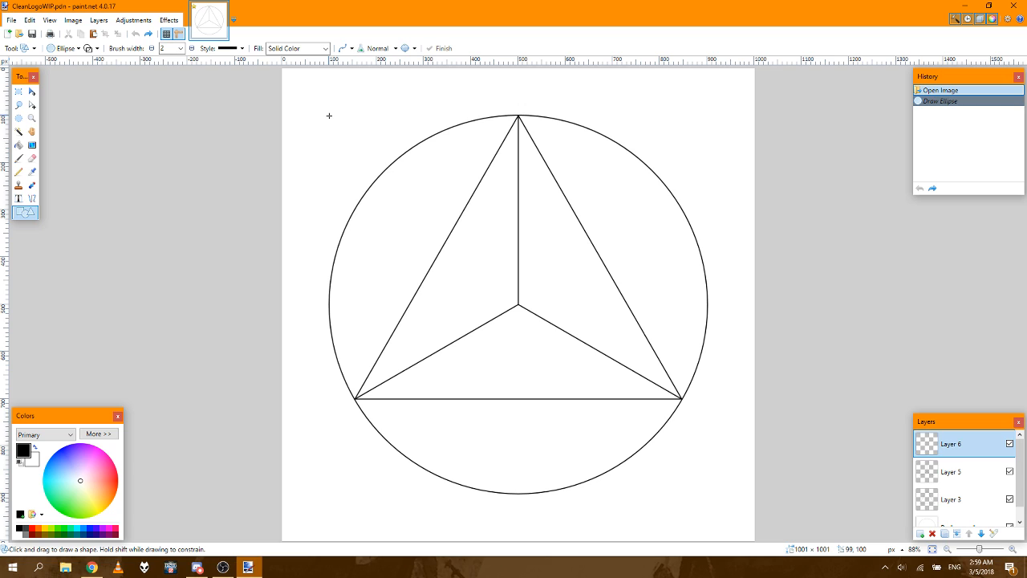
{"action": "left_click_drag", "start_coordinate": [329, 116], "coordinate": [331, 115]}
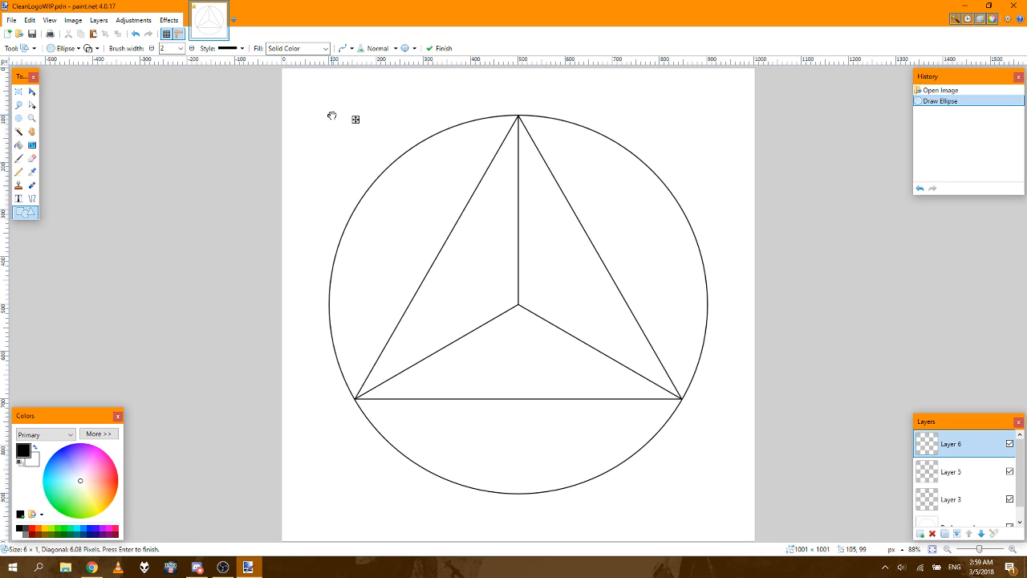
{"action": "left_click", "coordinate": [955, 91]}
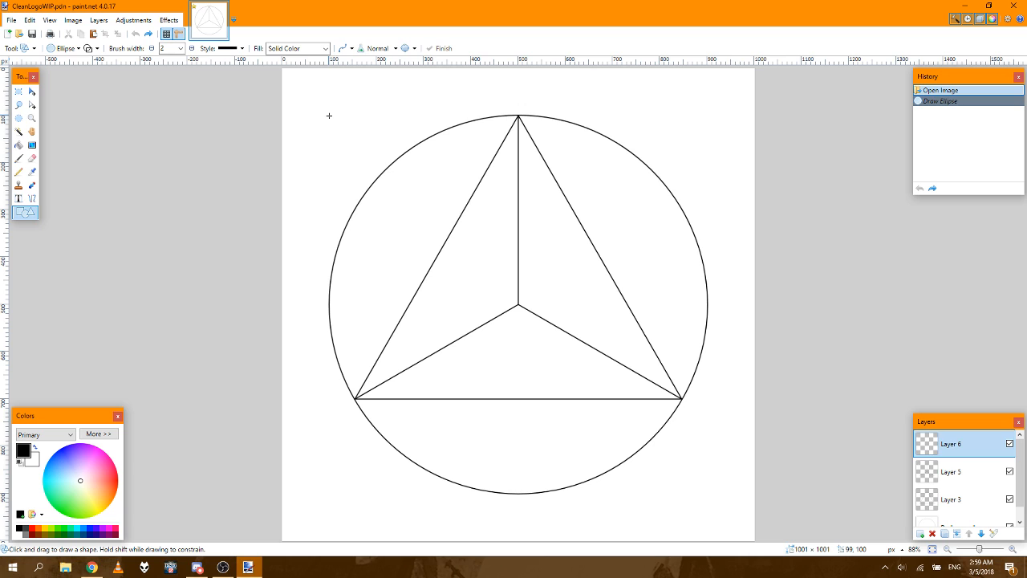
Step: Draw a 101 × 101 px circle on Layer 6 outside the large circle's upper-left arc, and inspect the triangle's apex at 1200%
{"action": "mouse_move", "coordinate": [329, 116]}
{"action": "left_mouse_down"}
{"action": "mouse_move", "coordinate": [377, 171]}
{"action": "mouse_move", "coordinate": [376, 162]}
{"action": "left_mouse_up"}
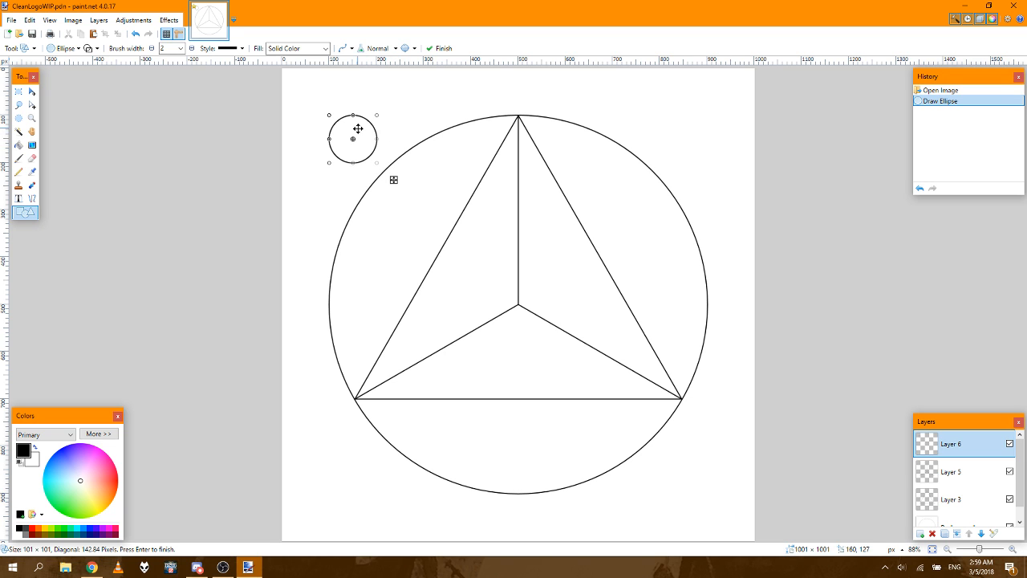
{"action": "left_click", "coordinate": [1014, 549]}
{"action": "left_click", "coordinate": [1014, 550]}
{"action": "left_click", "coordinate": [1014, 549]}
{"action": "left_click", "coordinate": [1014, 550]}
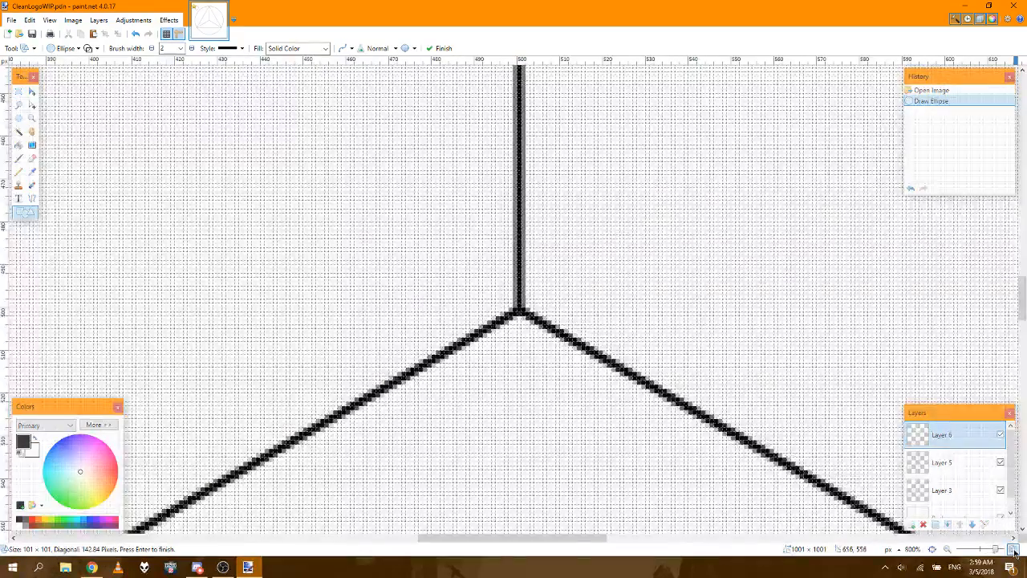
{"action": "left_click", "coordinate": [1013, 550]}
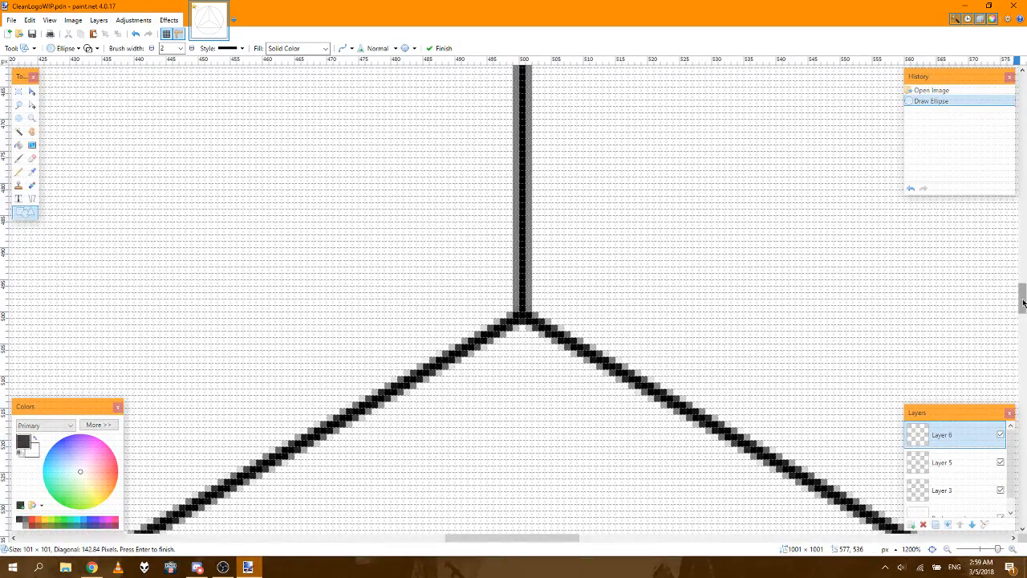
{"action": "left_click_drag", "start_coordinate": [1023, 302], "coordinate": [1023, 142]}
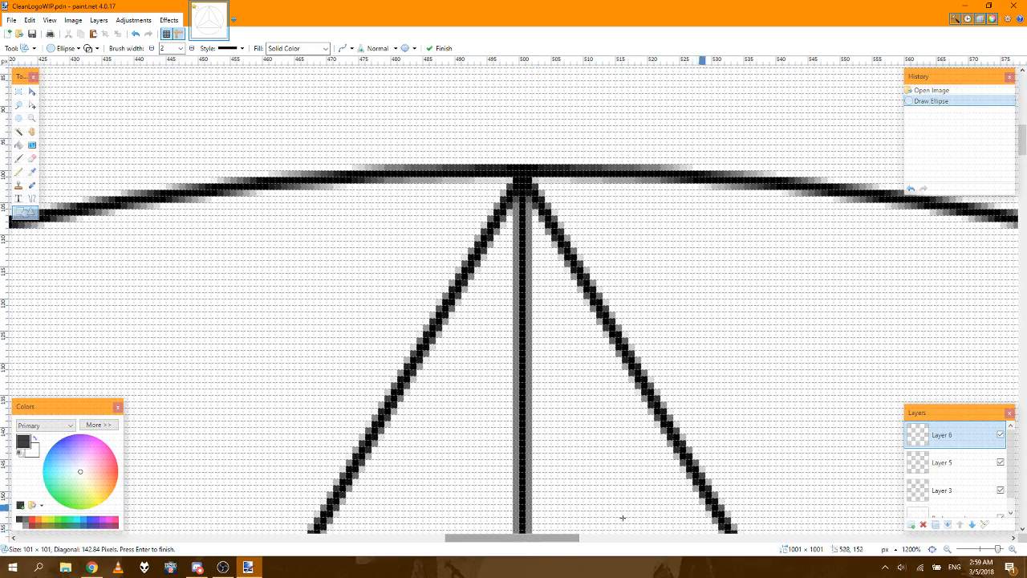
Step: Hide the Background layer to check the apex lines, and undo back to the freshly opened image
{"action": "left_click", "coordinate": [1001, 519]}
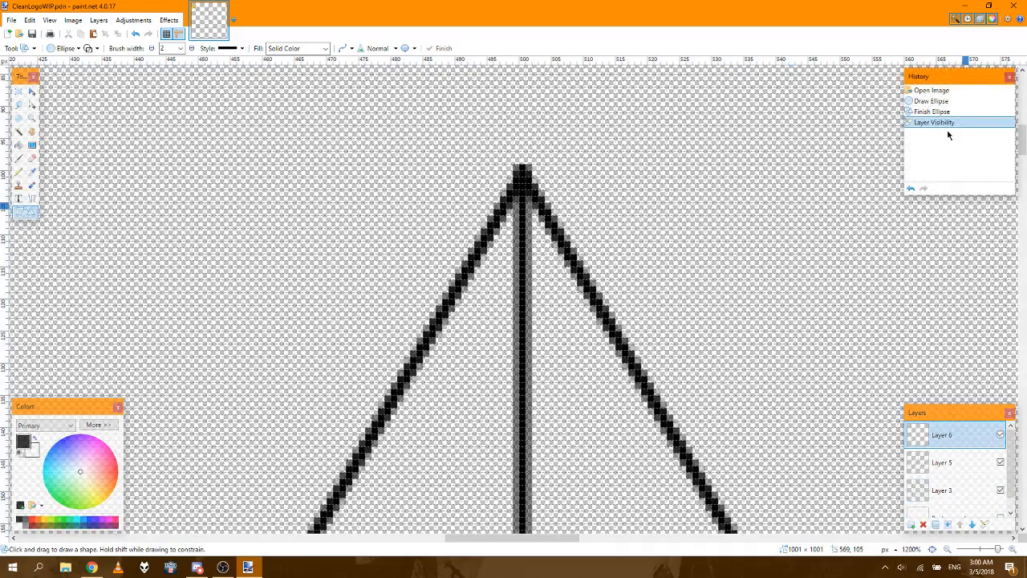
{"action": "left_click", "coordinate": [927, 101]}
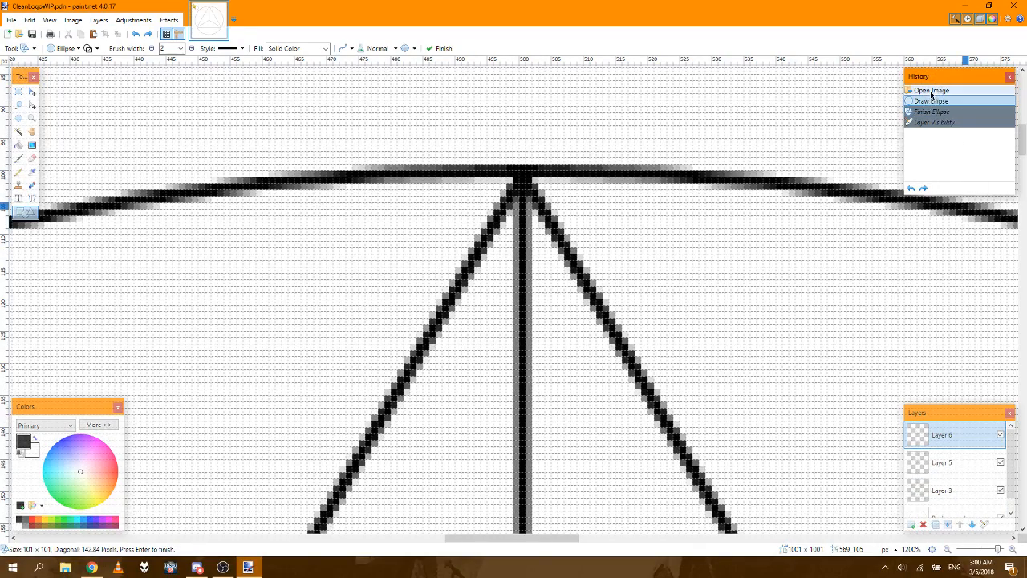
{"action": "left_click", "coordinate": [930, 91]}
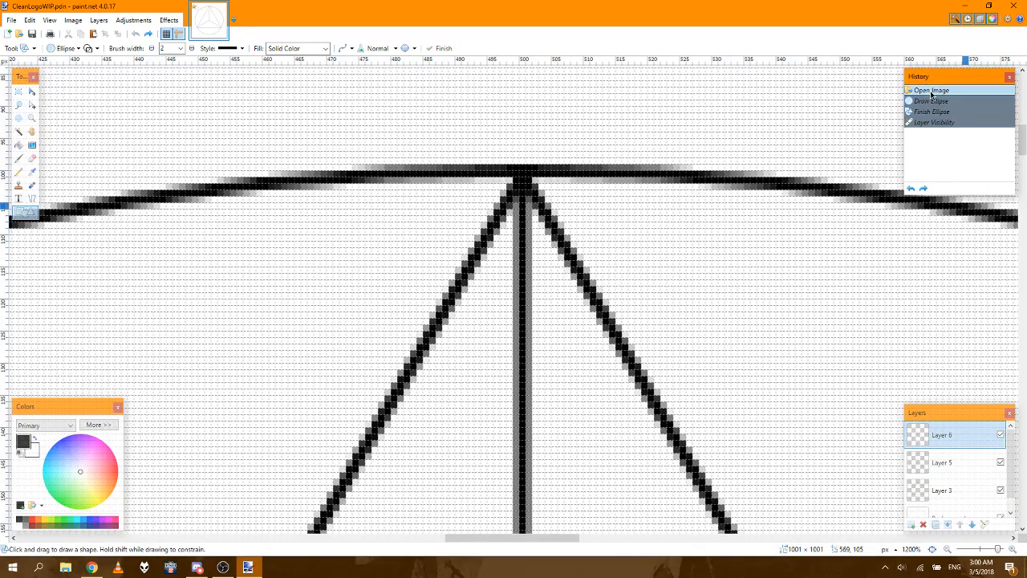
Step: Hide the Background layer
{"action": "scroll", "coordinate": [1003, 482], "scroll_direction": "down", "scroll_amount": 2}
{"action": "left_click", "coordinate": [1001, 503]}
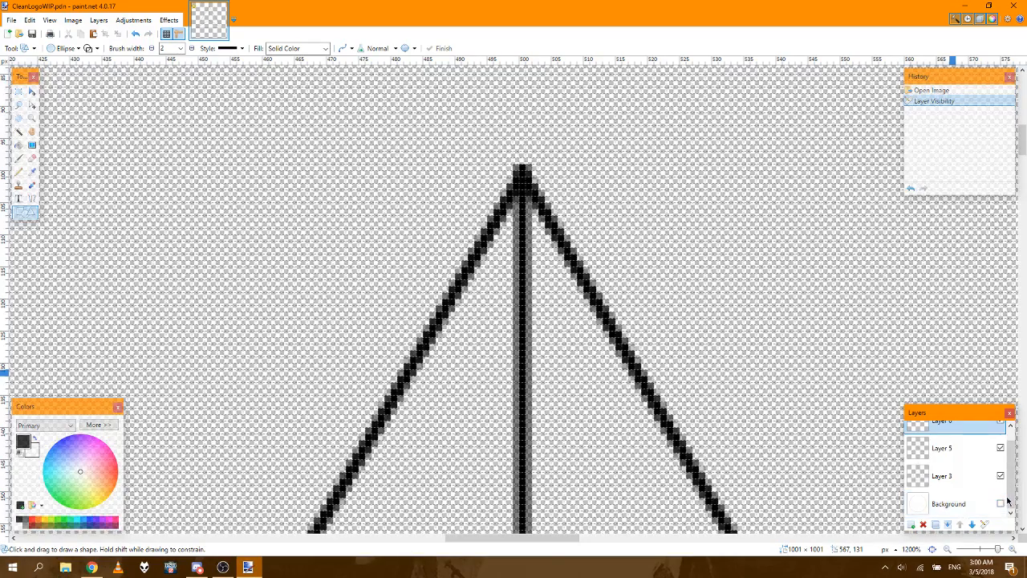
{"action": "scroll", "coordinate": [1003, 481], "scroll_direction": "up", "scroll_amount": 2}
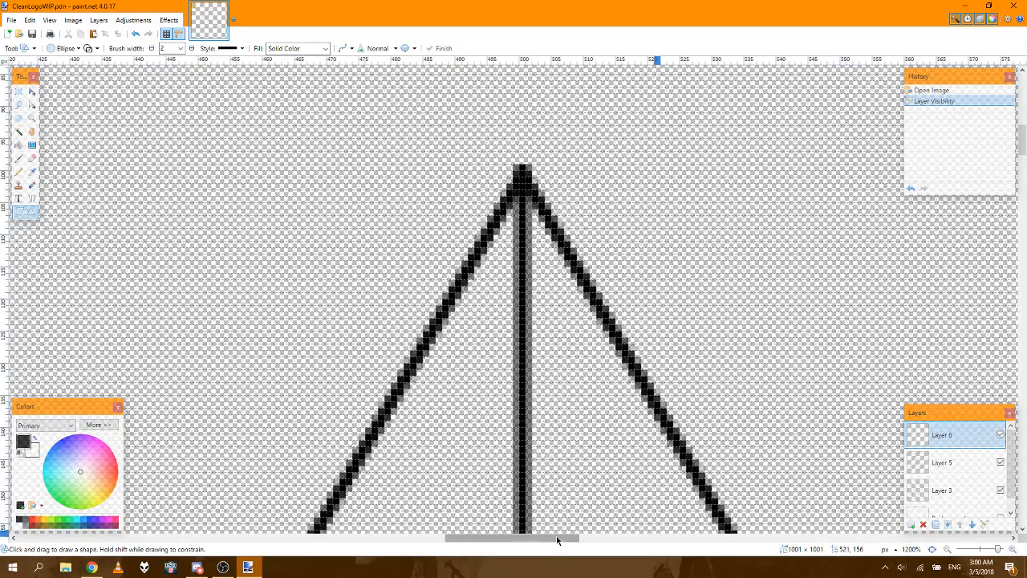
Step: Locate the area around pixel (100, 100) near the canvas's upper-left corner at 1200%
{"action": "left_click_drag", "start_coordinate": [552, 543], "coordinate": [468, 539]}
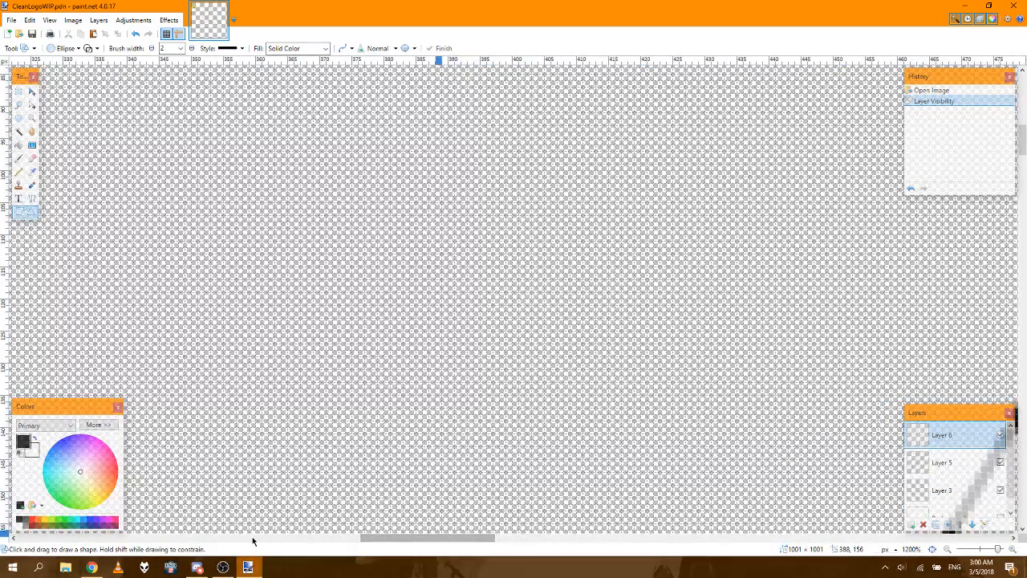
{"action": "left_click_drag", "start_coordinate": [379, 535], "coordinate": [88, 513]}
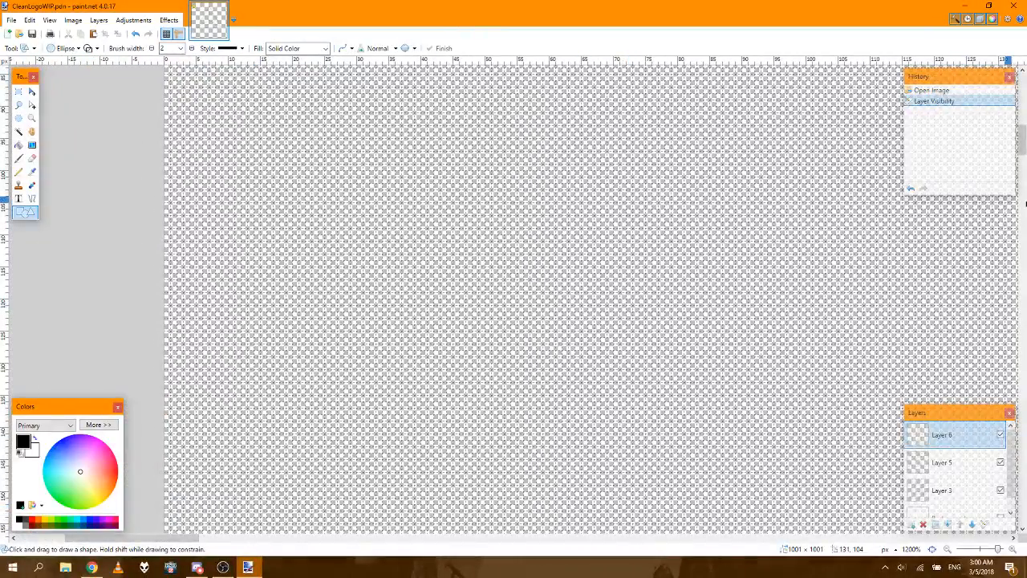
{"action": "left_click_drag", "start_coordinate": [1022, 133], "coordinate": [1022, 89]}
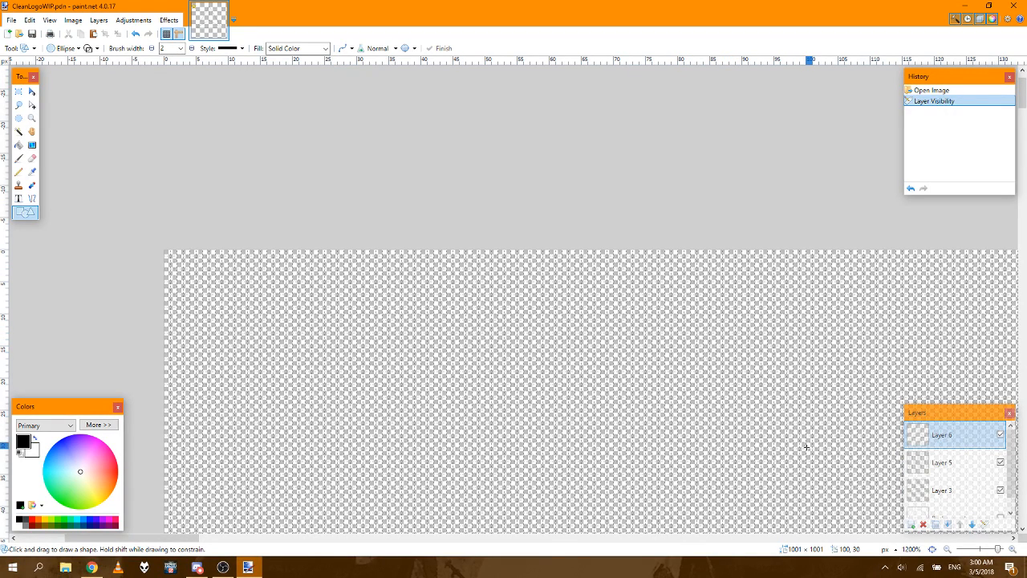
{"action": "scroll", "coordinate": [1024, 107], "scroll_direction": "down", "scroll_amount": 2}
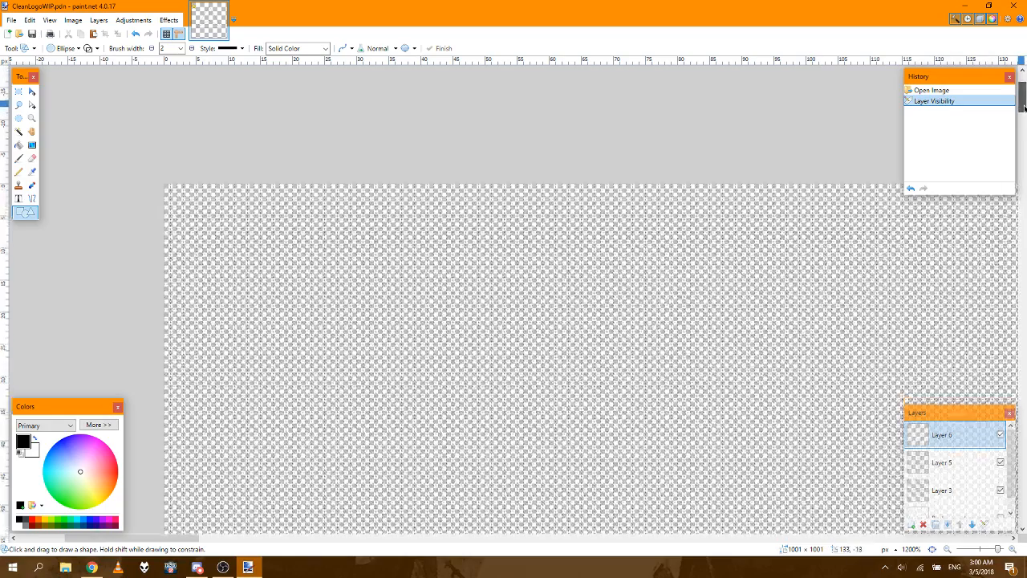
{"action": "scroll", "coordinate": [1024, 108], "scroll_direction": "down", "scroll_amount": 3}
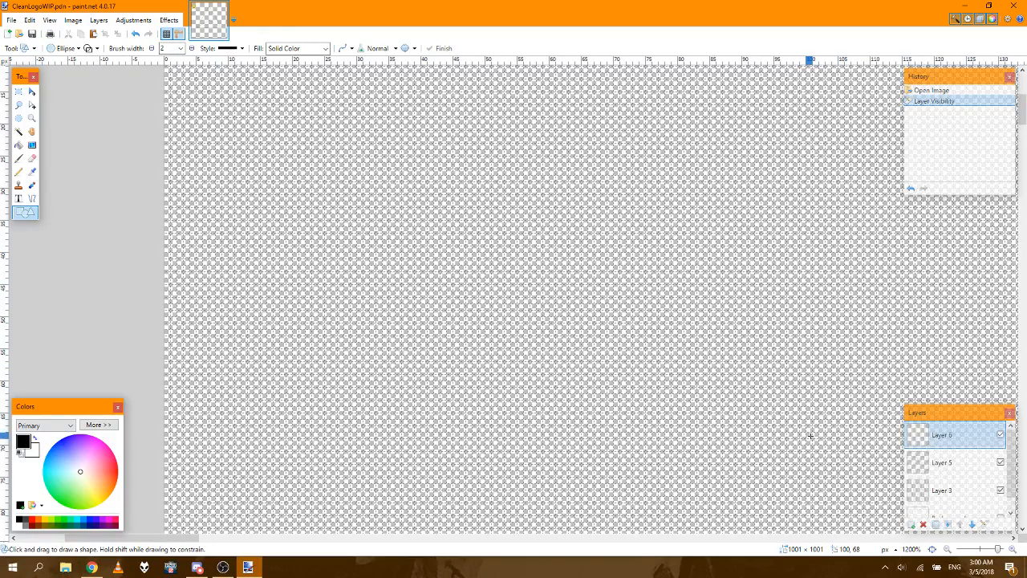
{"action": "left_click", "coordinate": [1023, 530]}
{"action": "left_click", "coordinate": [1022, 530]}
{"action": "left_click", "coordinate": [1022, 530]}
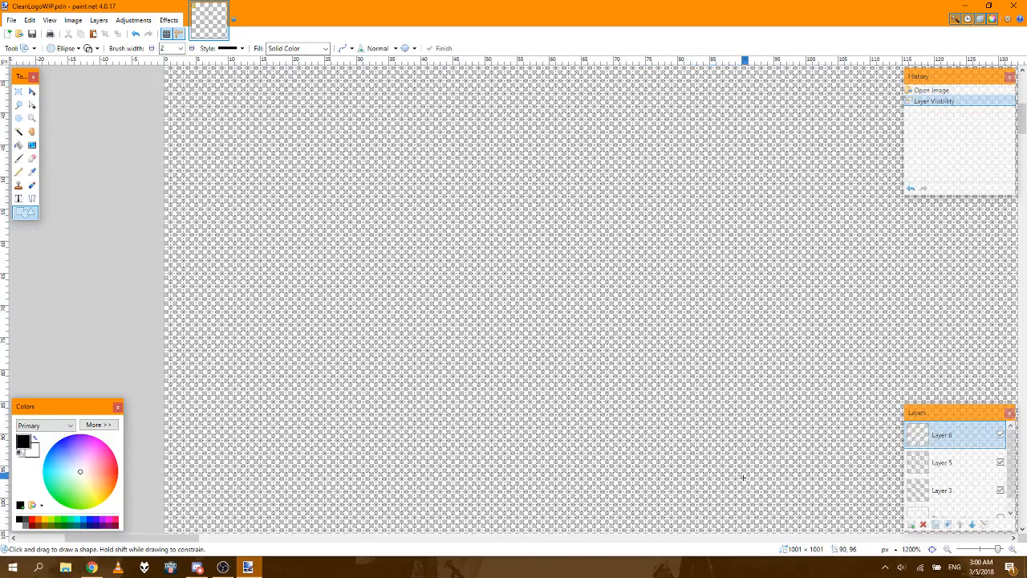
Step: Switch to OBS, raise the Mic/Aux volume to 0.0 dB, and return to paint.net
{"action": "left_click", "coordinate": [223, 567]}
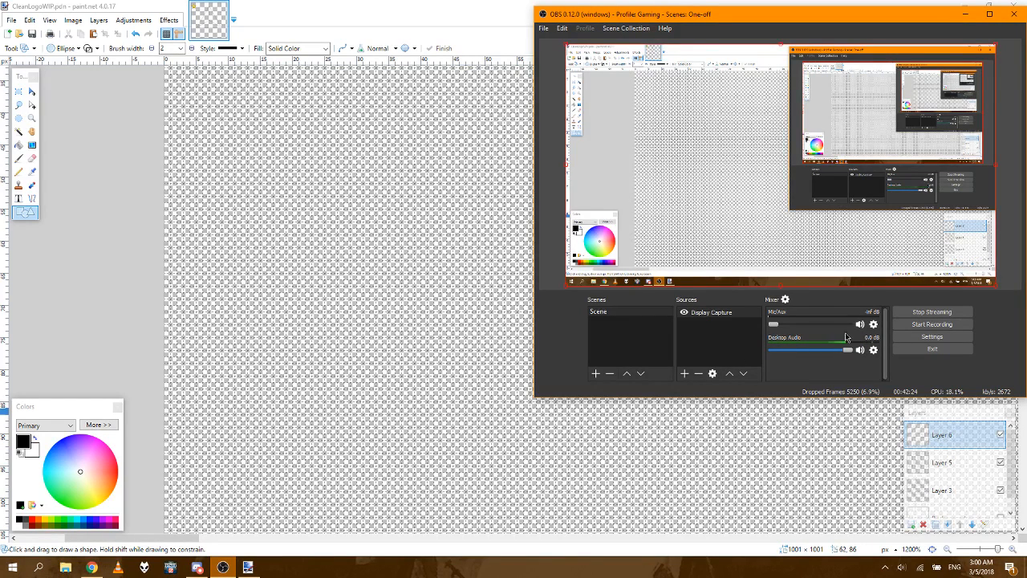
{"action": "left_click_drag", "start_coordinate": [774, 325], "coordinate": [849, 324]}
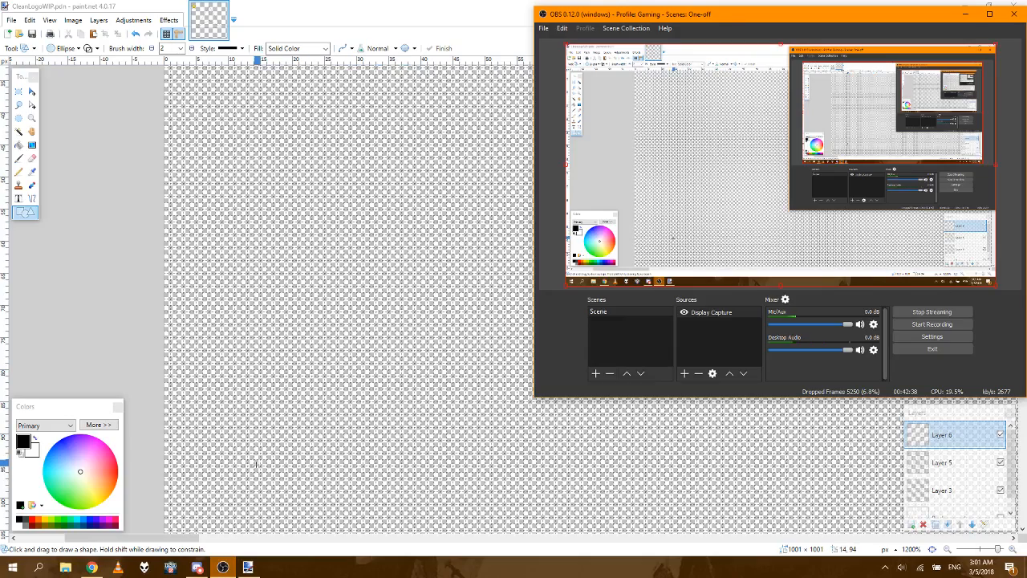
{"action": "left_click", "coordinate": [132, 540]}
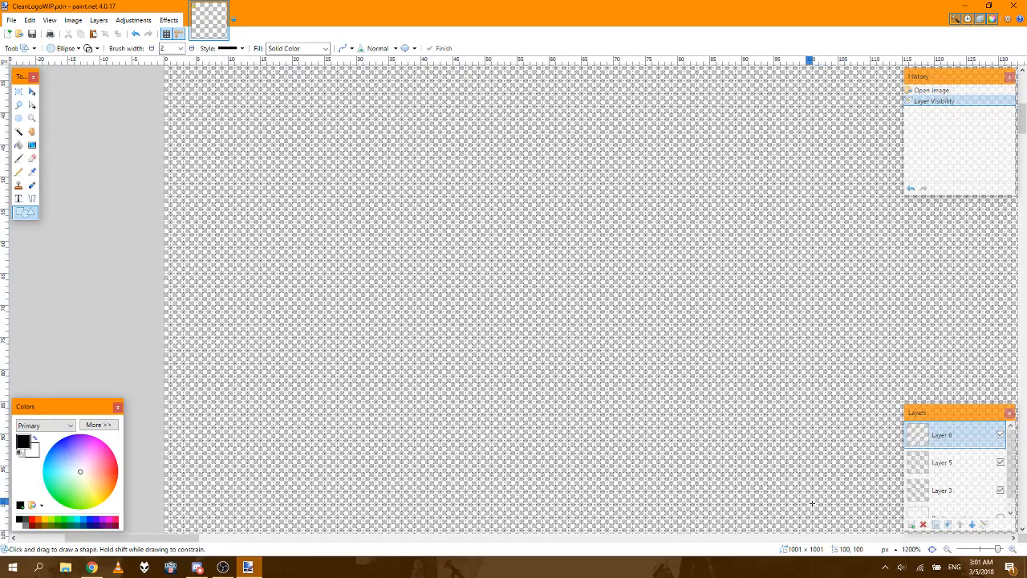
Step: Draw a 101 × 101 px circle outline on Layer 6, starting at pixel (100, 100)
{"action": "mouse_move", "coordinate": [810, 502]}
{"action": "left_mouse_down"}
{"action": "mouse_move", "coordinate": [828, 519]}
{"action": "mouse_move", "coordinate": [880, 528]}
{"action": "mouse_move", "coordinate": [875, 303]}
{"action": "mouse_move", "coordinate": [875, 323]}
{"action": "mouse_move", "coordinate": [1009, 323]}
{"action": "mouse_move", "coordinate": [673, 333]}
{"action": "mouse_move", "coordinate": [472, 320]}
{"action": "mouse_move", "coordinate": [481, 324]}
{"action": "left_mouse_up"}
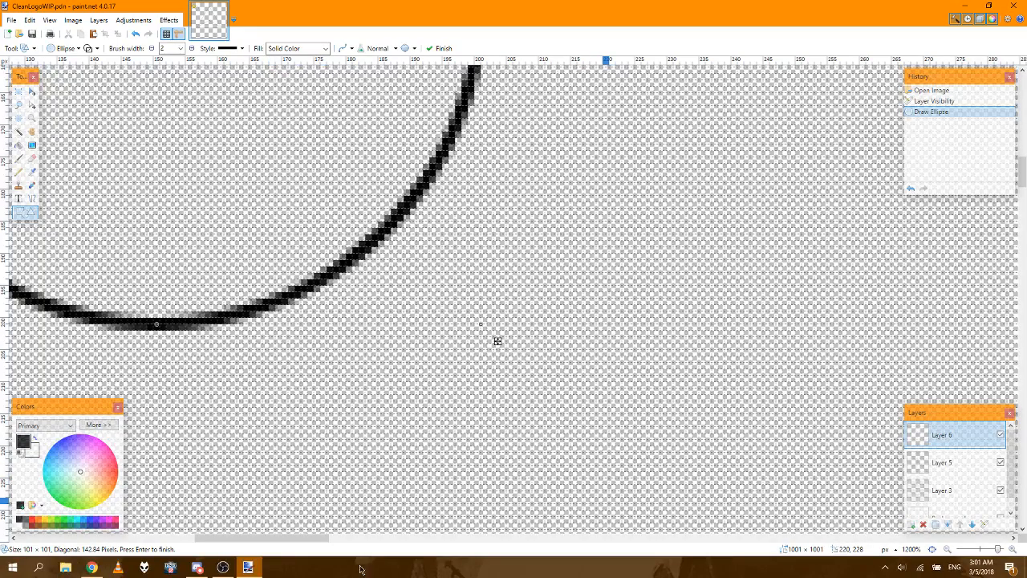
Step: Switch to the Twitch channel page in Chrome, toggle the player's mute to check the stream, and return to the drawing
{"action": "left_click", "coordinate": [94, 570]}
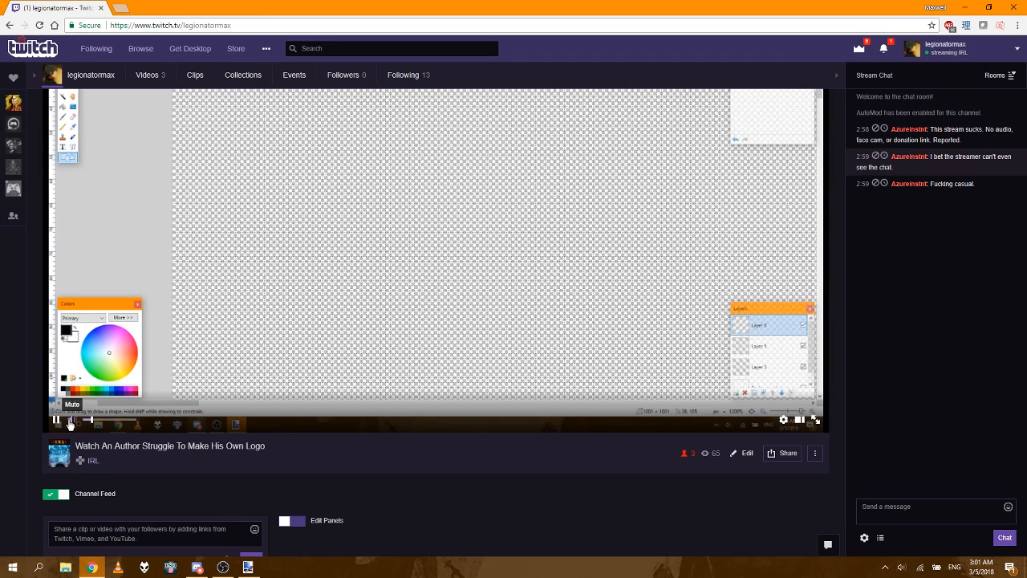
{"action": "left_click", "coordinate": [70, 423]}
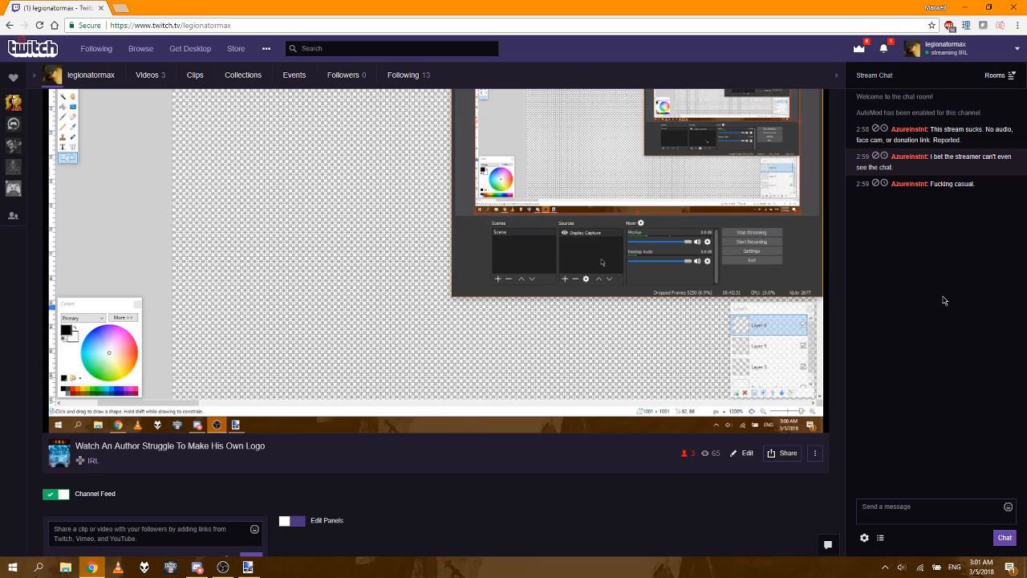
{"action": "left_click", "coordinate": [965, 7]}
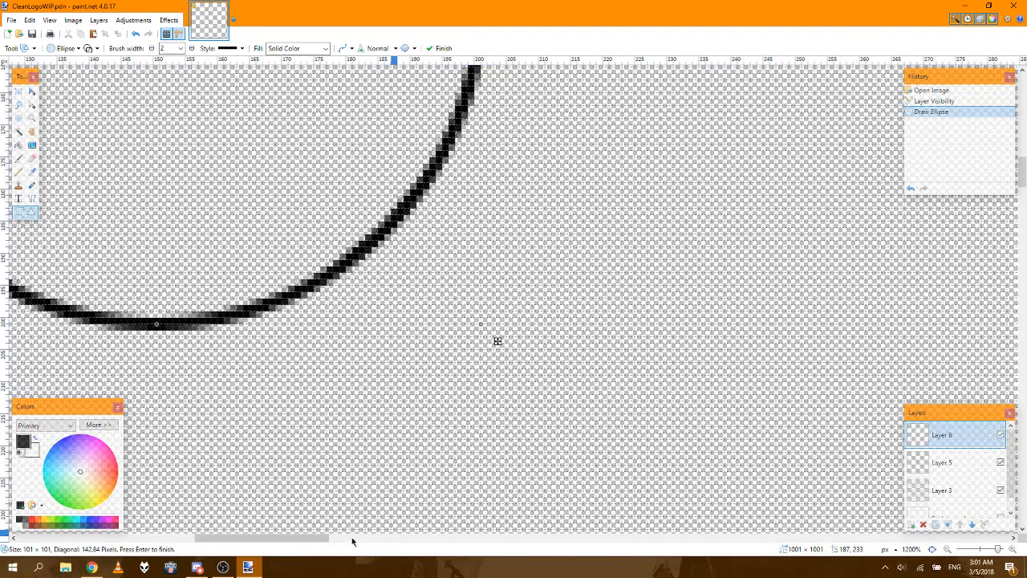
Step: Check the small circle's outline up close and its position on the whole canvas
{"action": "left_click_drag", "start_coordinate": [316, 536], "coordinate": [285, 535]}
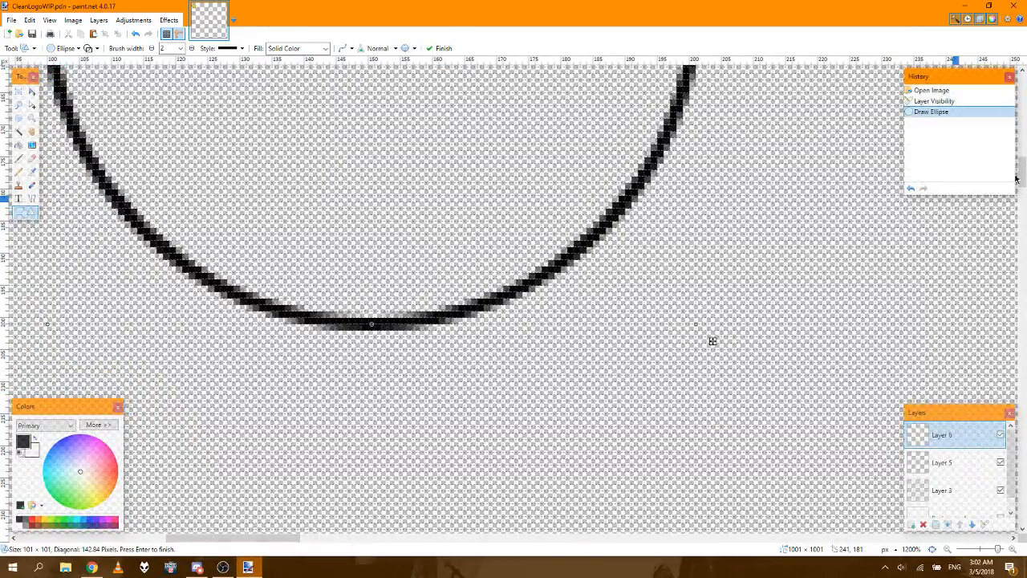
{"action": "mouse_move", "coordinate": [1023, 175]}
{"action": "left_mouse_down"}
{"action": "mouse_move", "coordinate": [1024, 150]}
{"action": "mouse_move", "coordinate": [1024, 162]}
{"action": "left_mouse_up"}
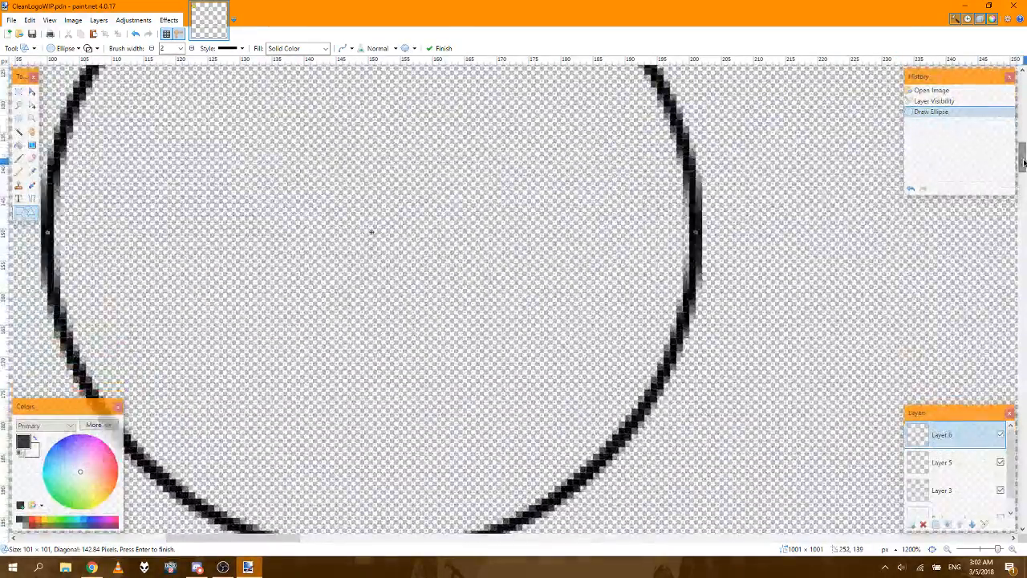
{"action": "left_click", "coordinate": [931, 549]}
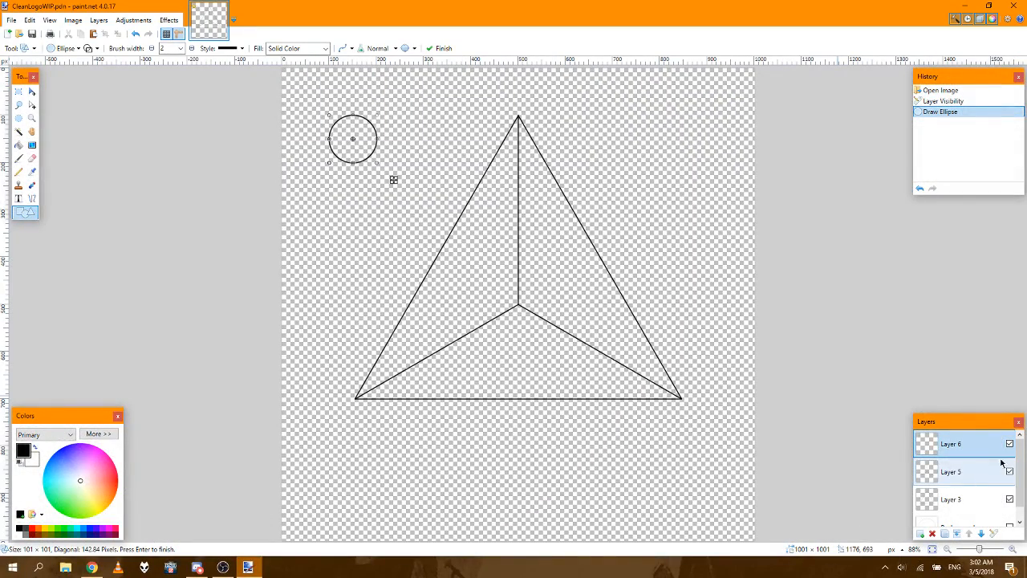
Step: Examine the junction of the three inner lines at the canvas centre at 1200% and 1600%
{"action": "left_click", "coordinate": [1014, 550]}
{"action": "left_click", "coordinate": [1013, 550]}
{"action": "left_click", "coordinate": [1014, 550]}
{"action": "left_click", "coordinate": [1013, 549]}
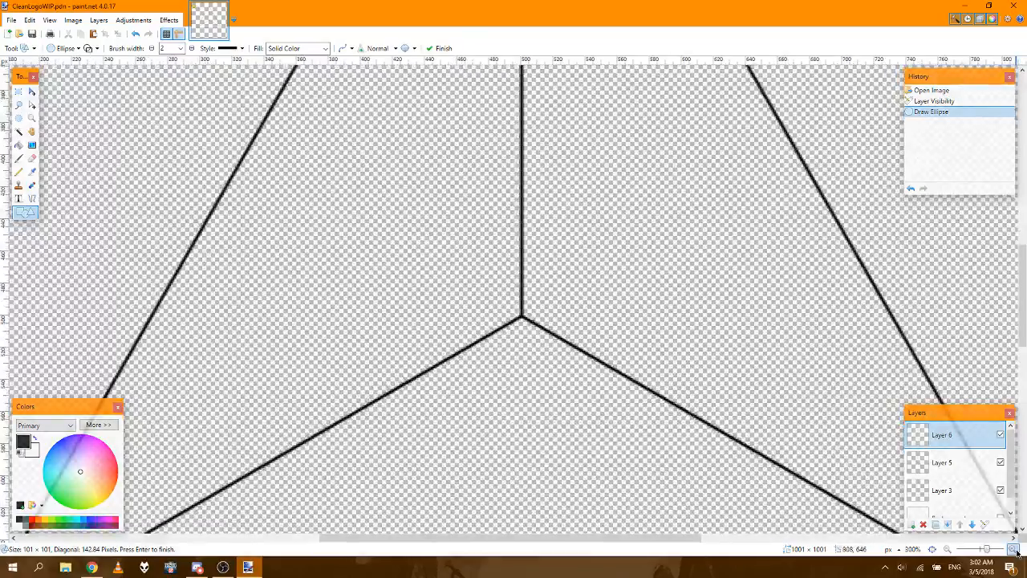
{"action": "left_click", "coordinate": [1013, 550]}
{"action": "left_click", "coordinate": [1013, 550]}
{"action": "left_click", "coordinate": [1013, 550]}
{"action": "left_click", "coordinate": [1014, 550]}
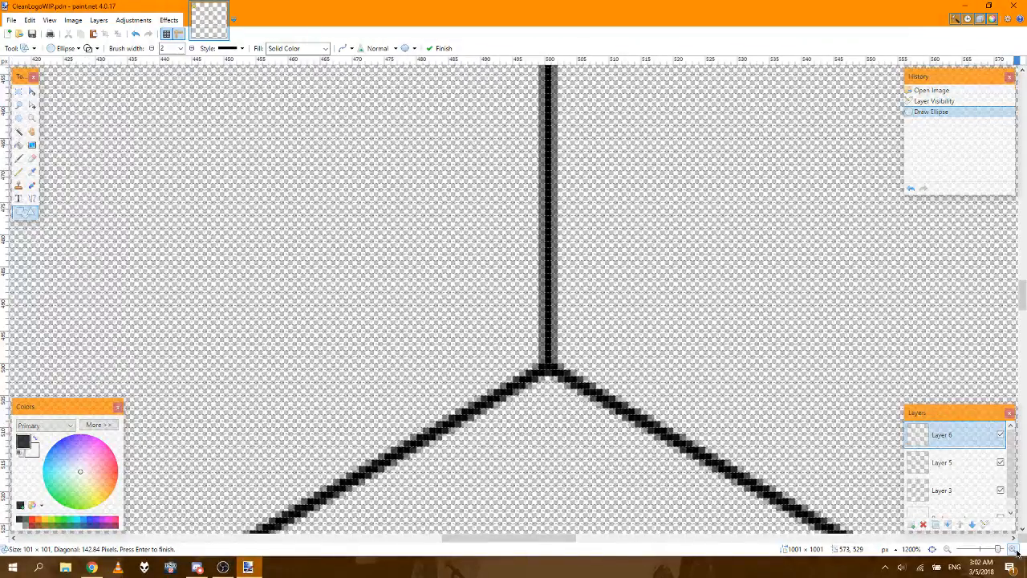
{"action": "left_click", "coordinate": [932, 549]}
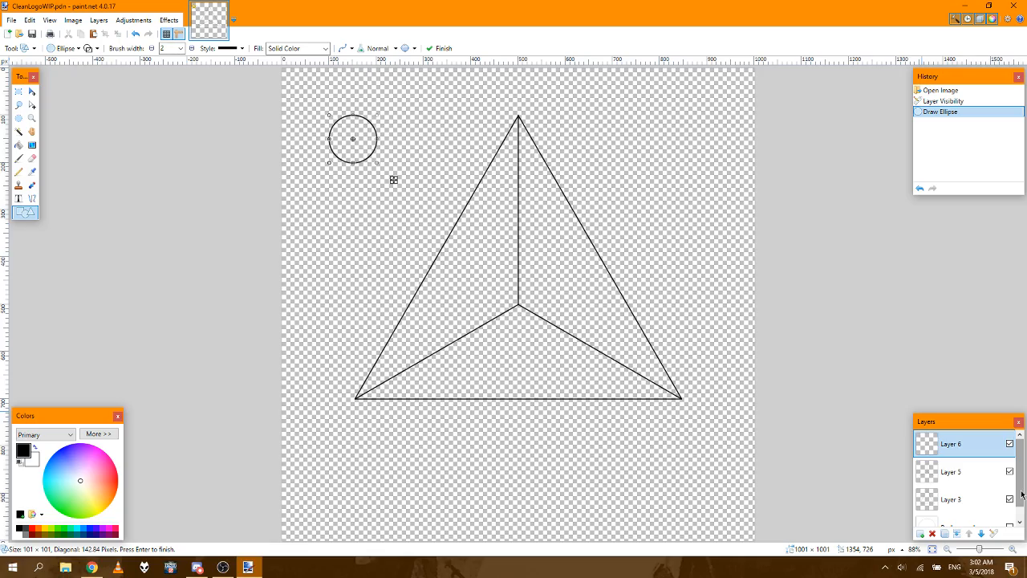
{"action": "left_click", "coordinate": [1016, 549]}
{"action": "left_click", "coordinate": [1016, 549]}
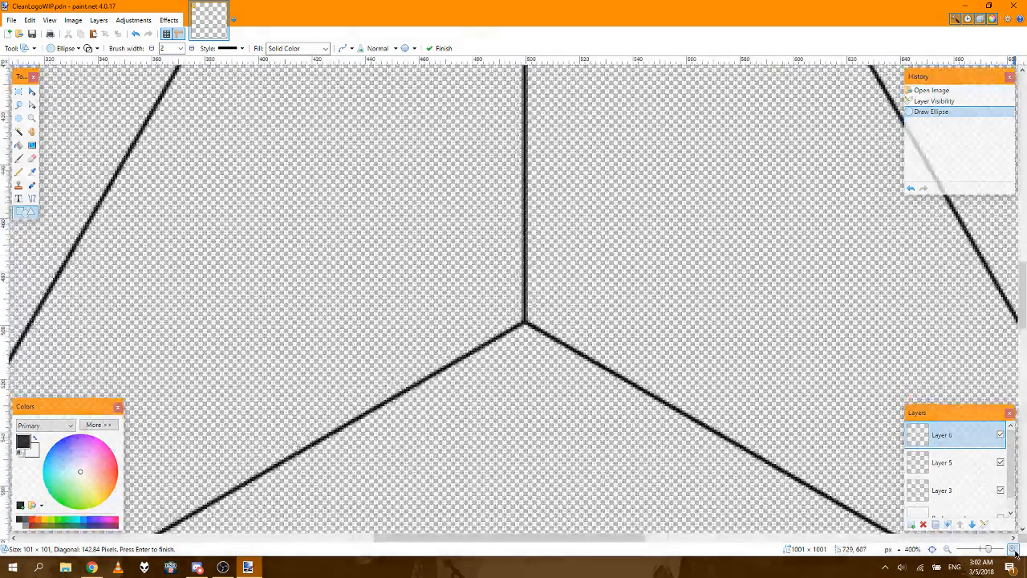
{"action": "left_click", "coordinate": [1016, 549]}
{"action": "left_click", "coordinate": [1016, 552]}
{"action": "left_click", "coordinate": [1016, 552]}
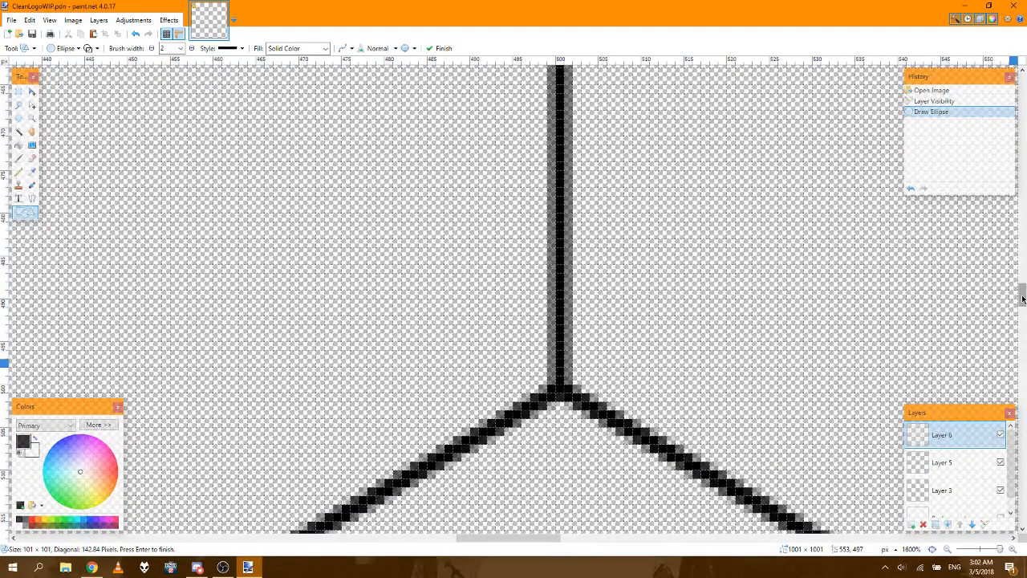
{"action": "left_click_drag", "start_coordinate": [548, 539], "coordinate": [559, 541]}
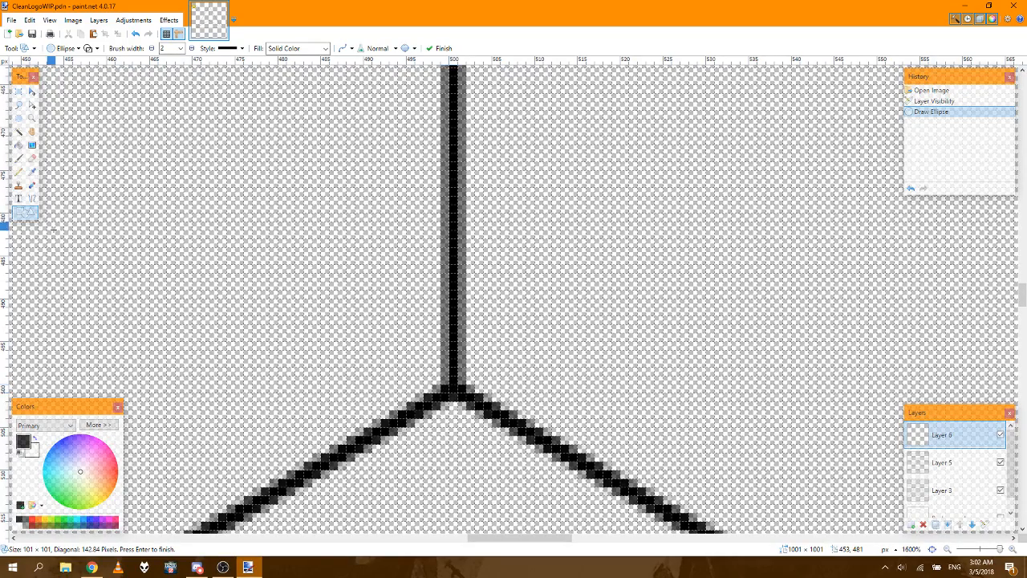
Step: Try a horizontal line about 50 px long and a 49 × 10 px ellipse from the centre junction, undoing back to the layer visibility change each time
{"action": "left_click", "coordinate": [32, 198]}
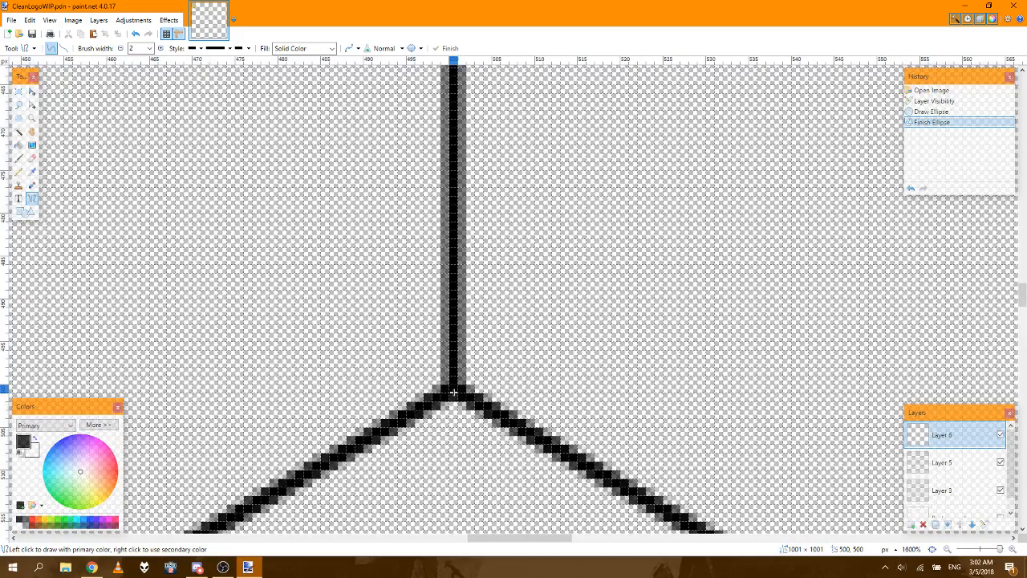
{"action": "mouse_move", "coordinate": [453, 390]}
{"action": "left_mouse_down"}
{"action": "mouse_move", "coordinate": [769, 397]}
{"action": "mouse_move", "coordinate": [865, 420]}
{"action": "mouse_move", "coordinate": [883, 417]}
{"action": "mouse_move", "coordinate": [881, 391]}
{"action": "left_mouse_up"}
{"action": "left_click", "coordinate": [532, 324]}
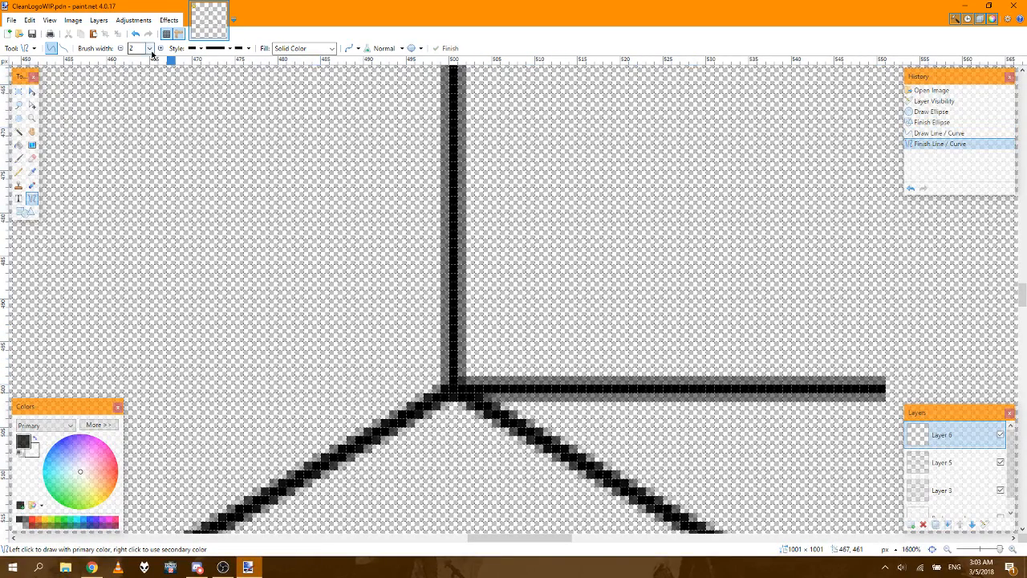
{"action": "left_click", "coordinate": [935, 103]}
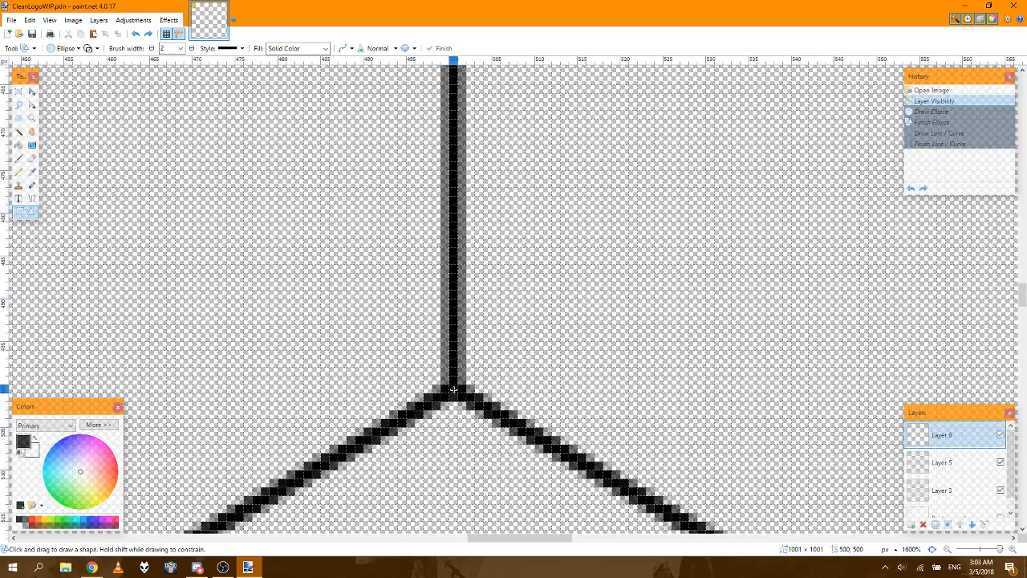
{"action": "mouse_move", "coordinate": [453, 389]}
{"action": "left_mouse_down"}
{"action": "mouse_move", "coordinate": [844, 390]}
{"action": "mouse_move", "coordinate": [872, 470]}
{"action": "left_mouse_up"}
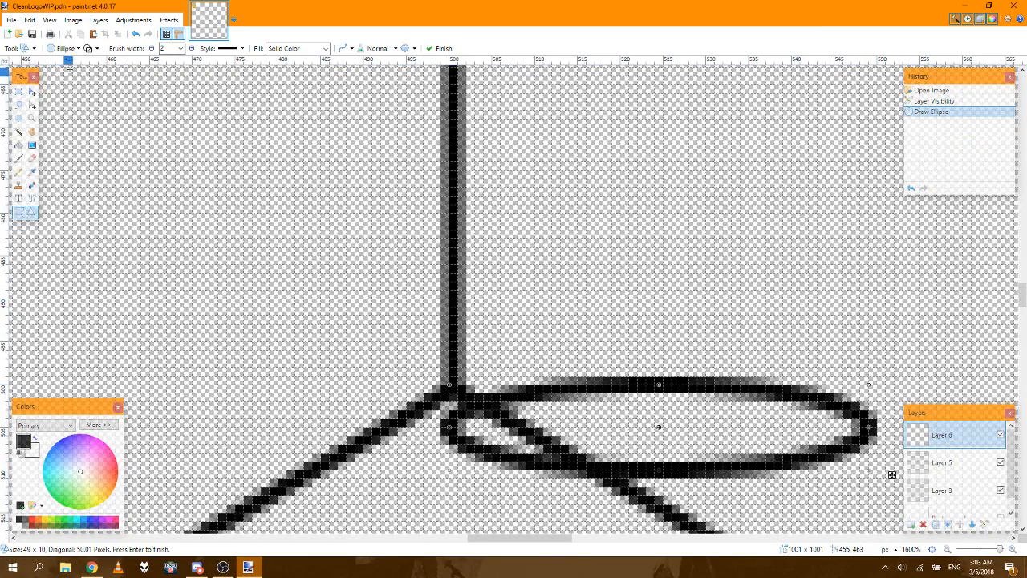
{"action": "left_click", "coordinate": [941, 103]}
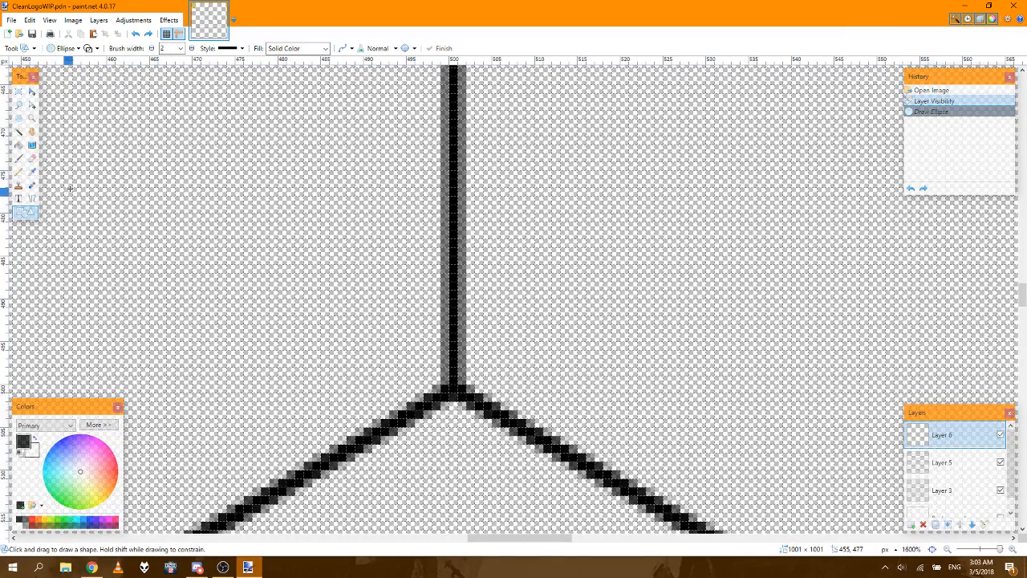
Step: Draw a 51 px horizontal line on Layer 6 from the centre (500, 500) to the right with the Line / Curve tool
{"action": "left_click", "coordinate": [32, 200]}
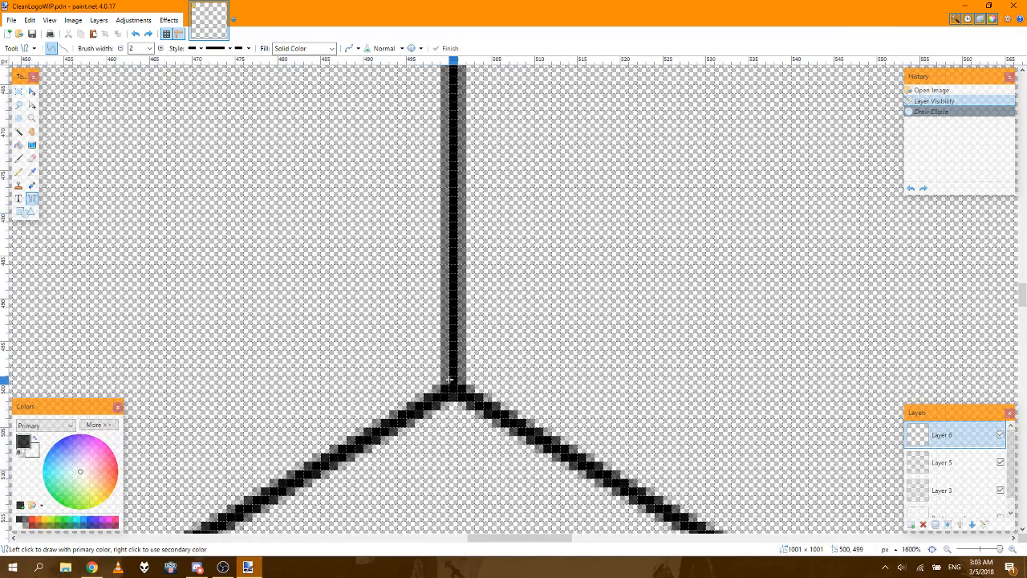
{"action": "left_click_drag", "start_coordinate": [454, 391], "coordinate": [883, 389]}
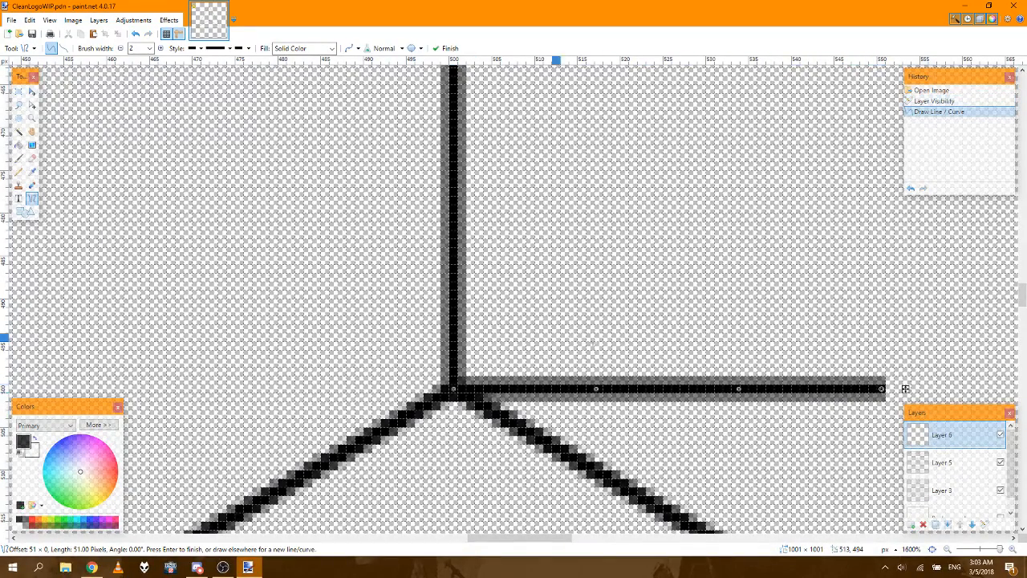
{"action": "key", "text": "Return"}
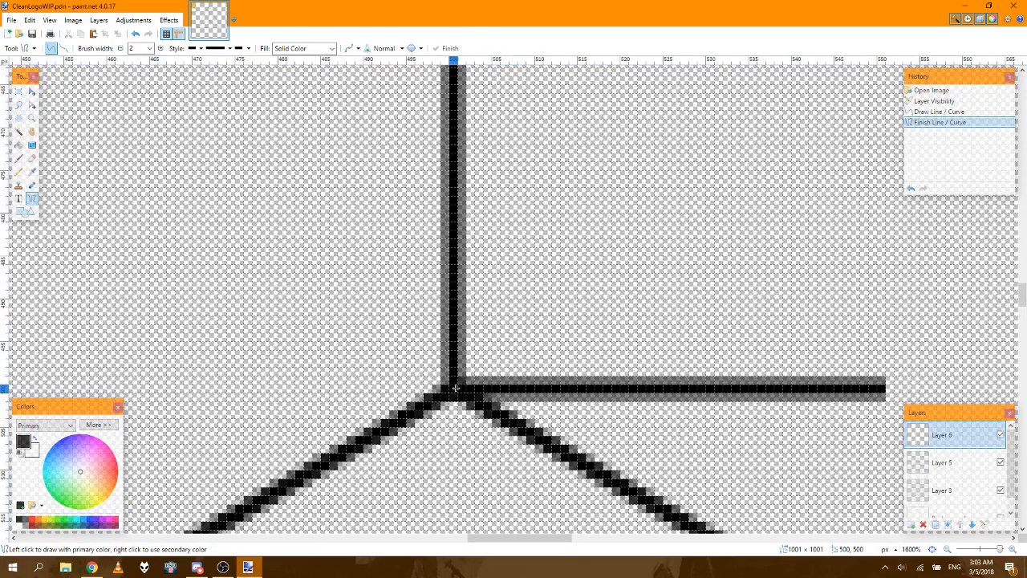
Step: Draw a second 51 px horizontal line on Layer 6 from the centre (500, 500) to the left
{"action": "left_click_drag", "start_coordinate": [454, 389], "coordinate": [26, 389]}
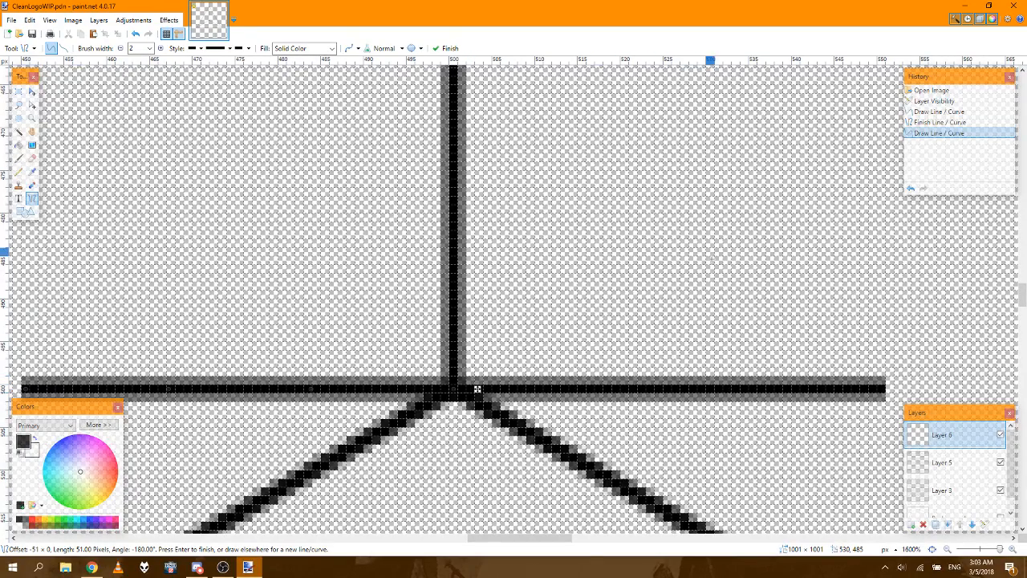
{"action": "key", "text": "Return"}
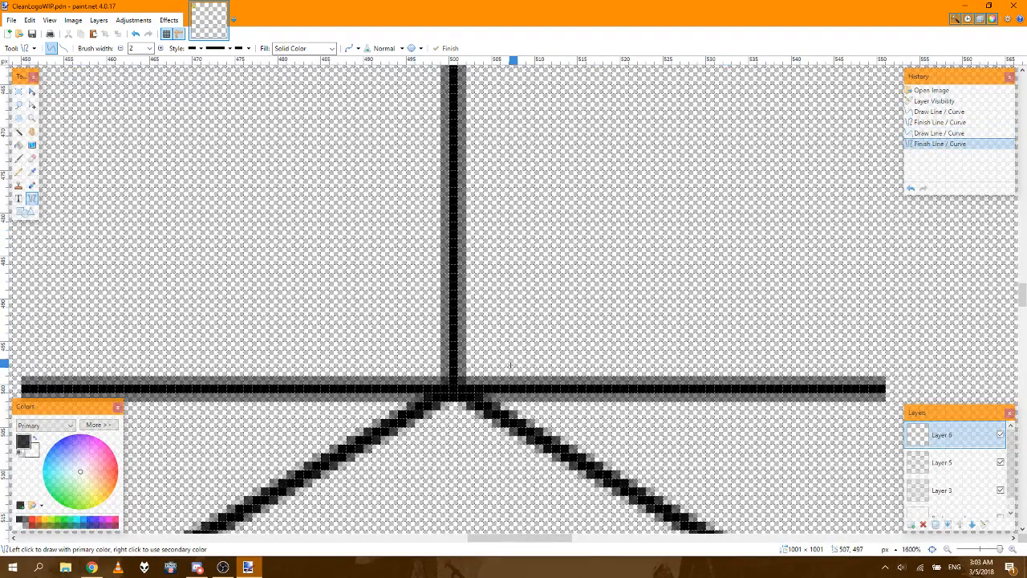
{"action": "left_click_drag", "start_coordinate": [495, 537], "coordinate": [490, 537]}
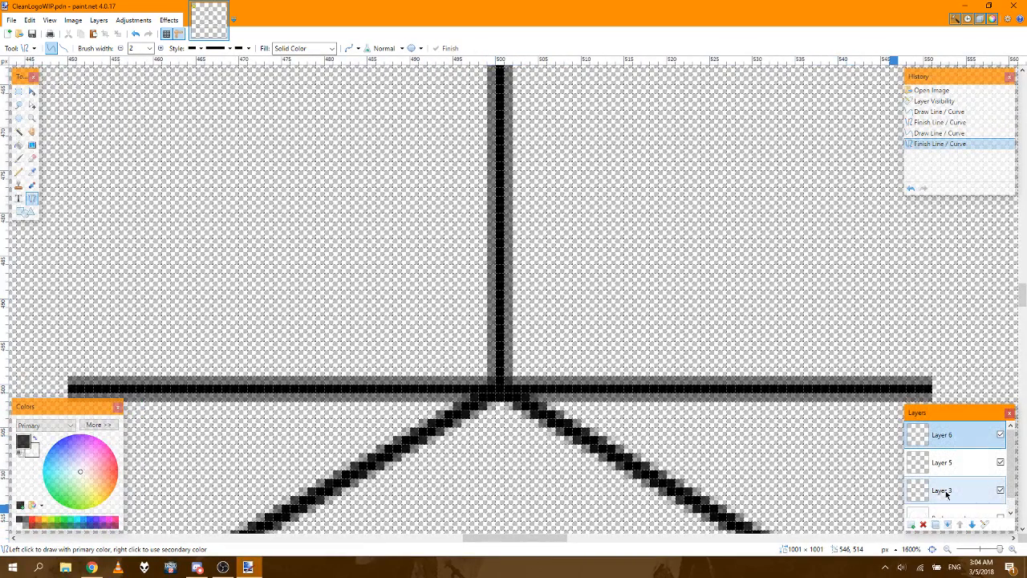
Step: Add a new layer above Layer 6 and draw a 100 × 100 px circle outline on it with the Ellipse shape at brush width 2
{"action": "left_click", "coordinate": [913, 530]}
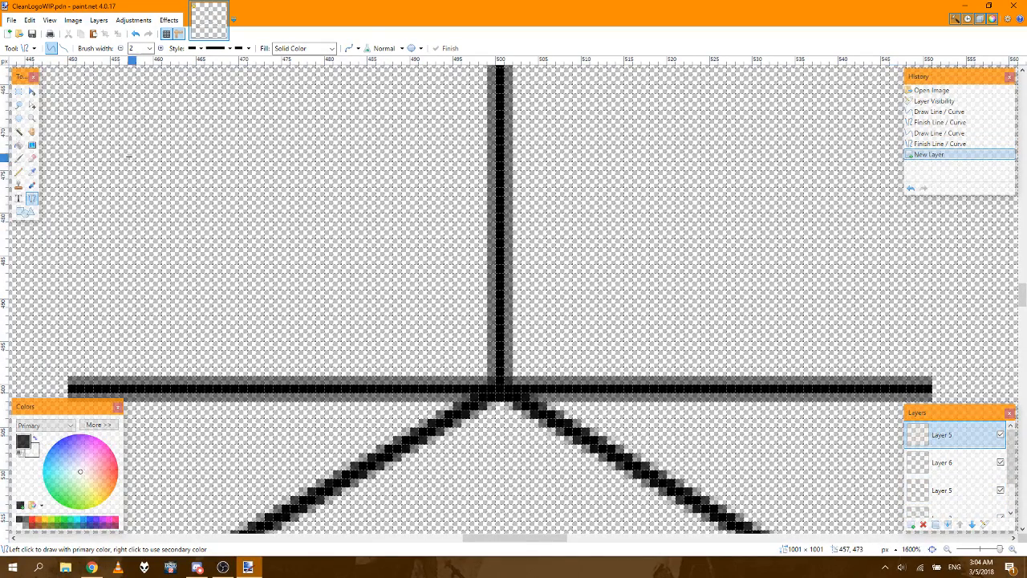
{"action": "left_click", "coordinate": [24, 212]}
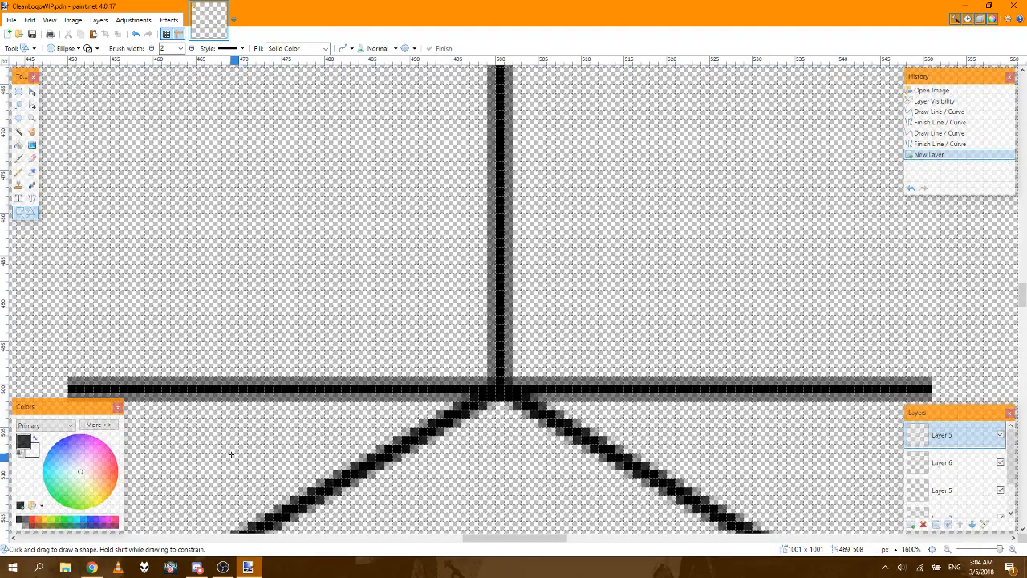
{"action": "left_click_drag", "start_coordinate": [229, 454], "coordinate": [228, 452]}
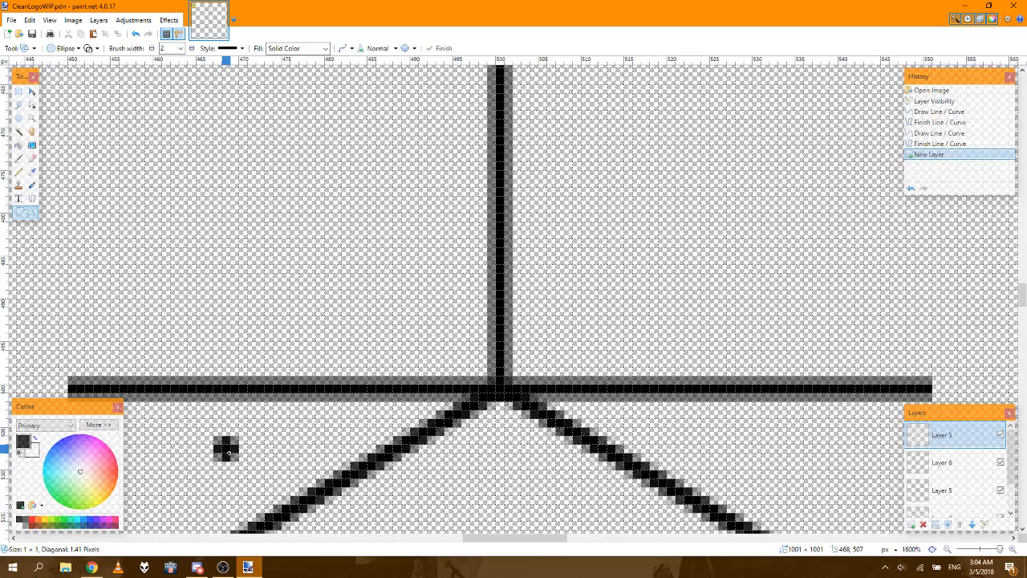
{"action": "left_click", "coordinate": [955, 155]}
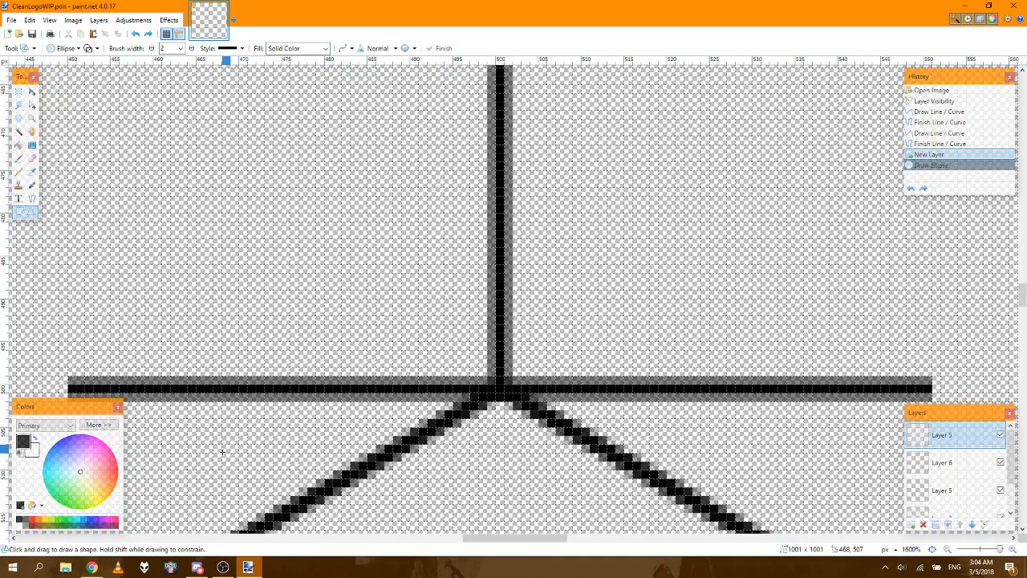
{"action": "mouse_move", "coordinate": [222, 453]}
{"action": "left_mouse_down"}
{"action": "mouse_move", "coordinate": [259, 425]}
{"action": "mouse_move", "coordinate": [551, 287]}
{"action": "mouse_move", "coordinate": [714, 241]}
{"action": "mouse_move", "coordinate": [770, 210]}
{"action": "mouse_move", "coordinate": [869, 104]}
{"action": "mouse_move", "coordinate": [991, 173]}
{"action": "mouse_move", "coordinate": [999, 241]}
{"action": "mouse_move", "coordinate": [975, 351]}
{"action": "mouse_move", "coordinate": [664, 338]}
{"action": "mouse_move", "coordinate": [617, 399]}
{"action": "mouse_move", "coordinate": [654, 377]}
{"action": "mouse_move", "coordinate": [965, 337]}
{"action": "mouse_move", "coordinate": [959, 292]}
{"action": "mouse_move", "coordinate": [923, 218]}
{"action": "mouse_move", "coordinate": [893, 217]}
{"action": "mouse_move", "coordinate": [814, 464]}
{"action": "mouse_move", "coordinate": [619, 479]}
{"action": "mouse_move", "coordinate": [318, 479]}
{"action": "mouse_move", "coordinate": [298, 470]}
{"action": "left_mouse_up"}
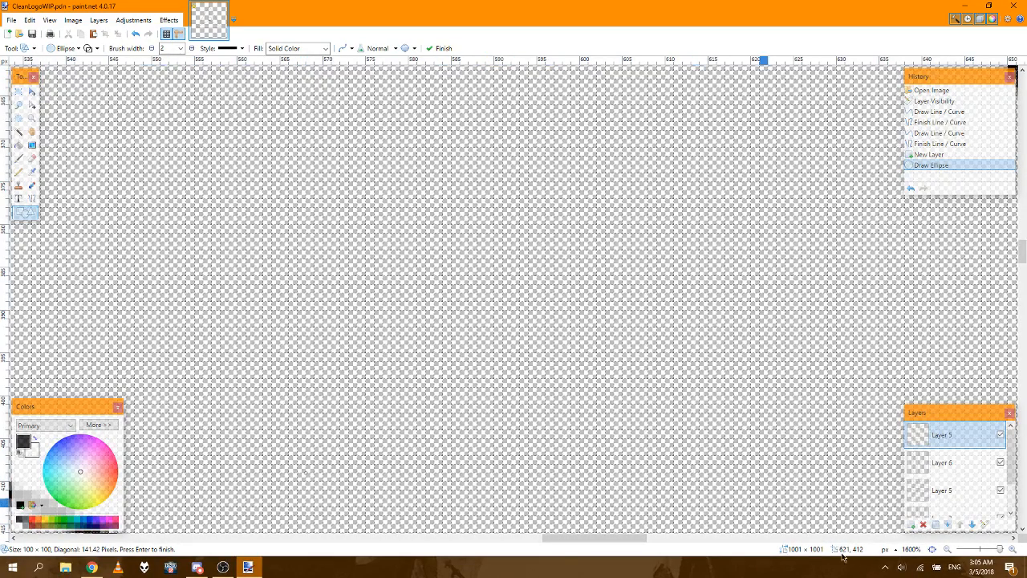
Step: Move the circle so it is centred horizontally on the emblem's inner vertical line
{"action": "left_click", "coordinate": [936, 550]}
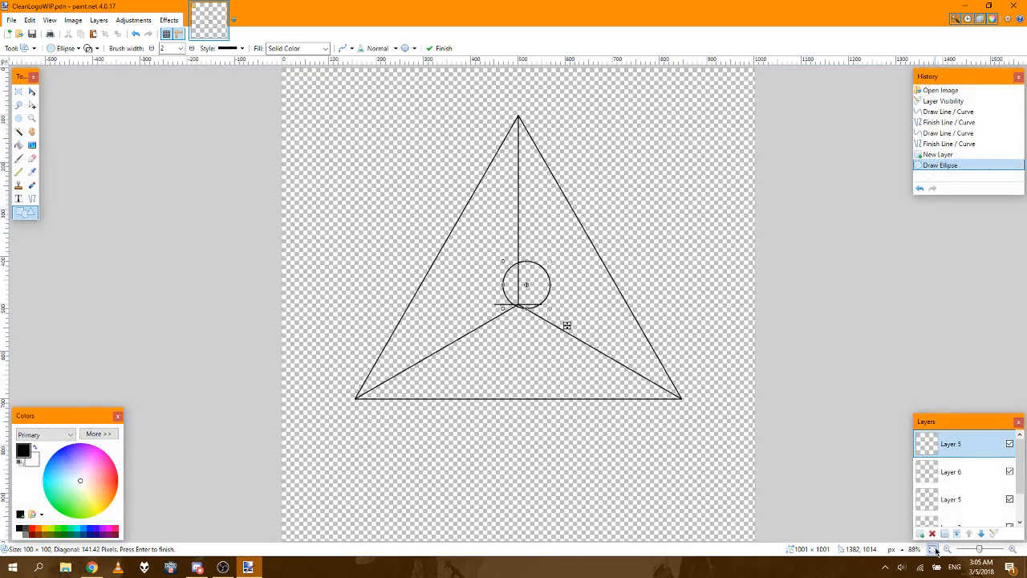
{"action": "left_click", "coordinate": [1014, 551]}
{"action": "left_click", "coordinate": [1014, 551]}
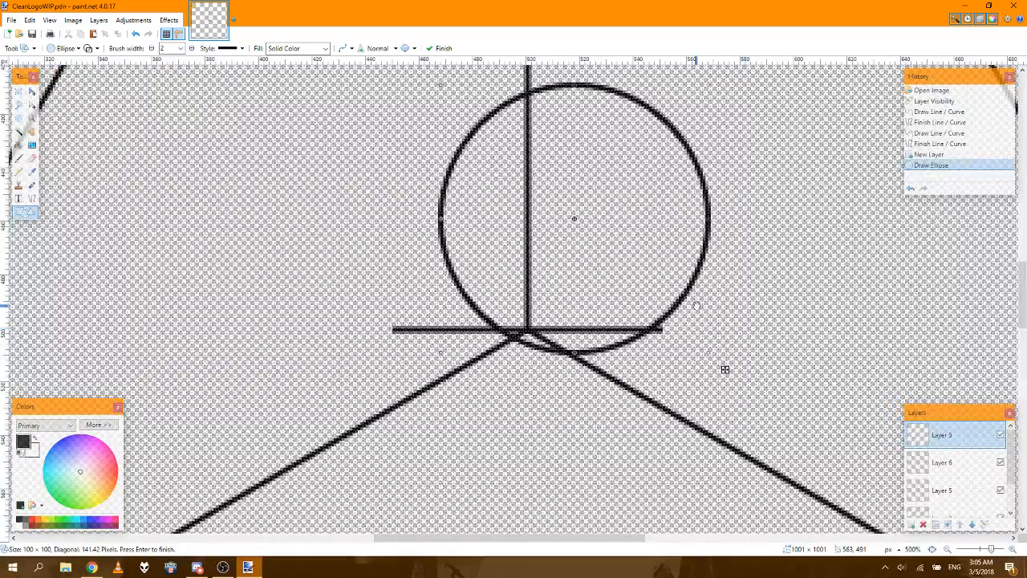
{"action": "left_click_drag", "start_coordinate": [658, 286], "coordinate": [604, 398]}
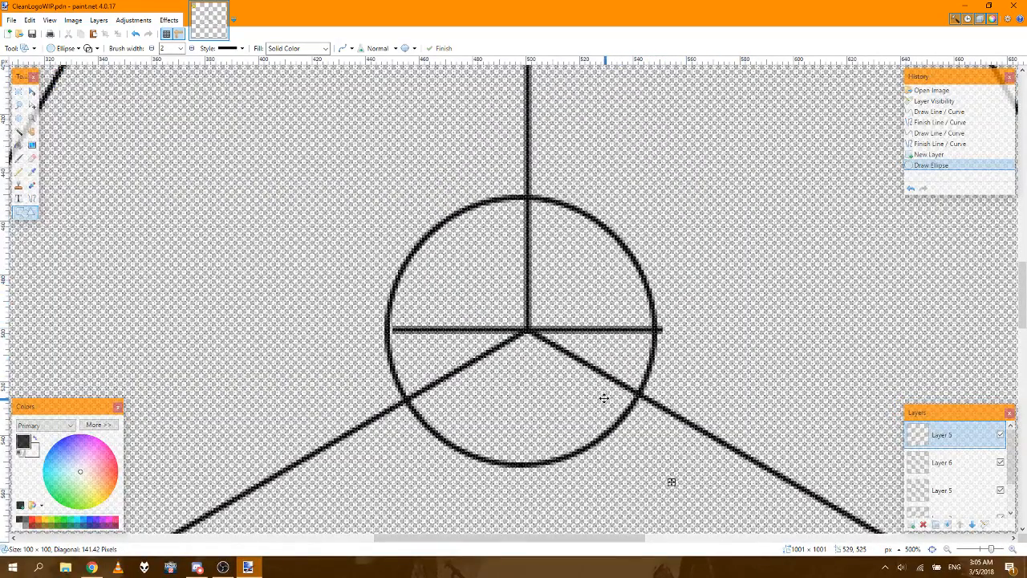
{"action": "left_click_drag", "start_coordinate": [612, 433], "coordinate": [610, 399]}
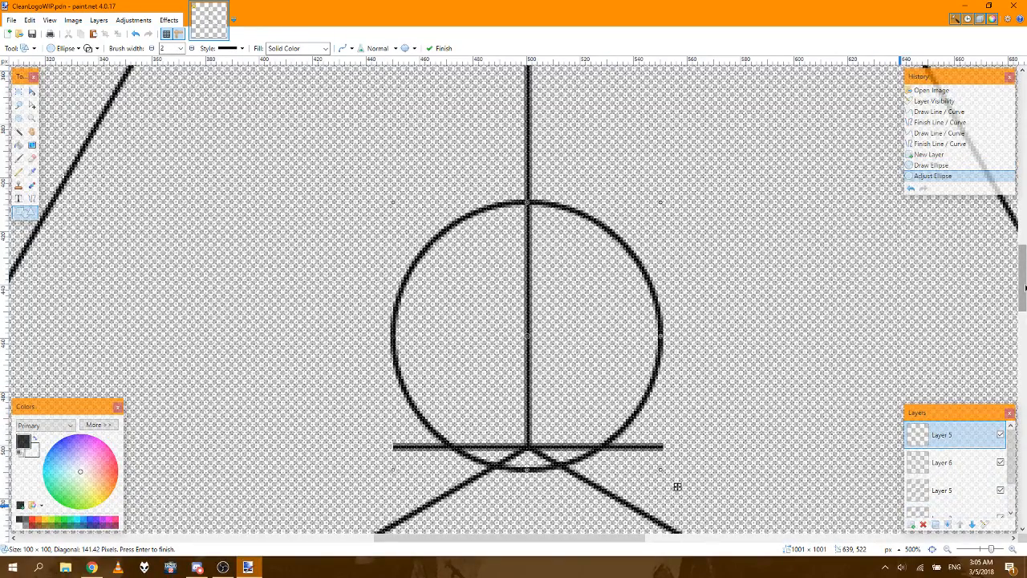
Step: Move the circle up until its lowest point meets the centre junction, with its bounds lined up to the guide line's ends
{"action": "left_click_drag", "start_coordinate": [1024, 287], "coordinate": [1024, 305]}
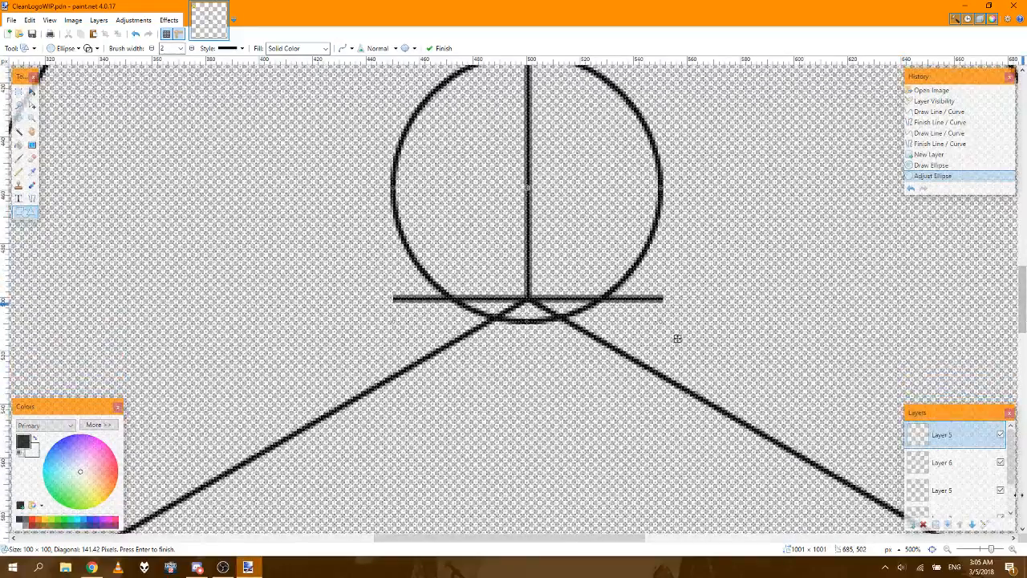
{"action": "left_click", "coordinate": [1013, 548]}
{"action": "left_click", "coordinate": [1013, 549]}
{"action": "left_click", "coordinate": [1013, 549]}
{"action": "left_click", "coordinate": [1013, 549]}
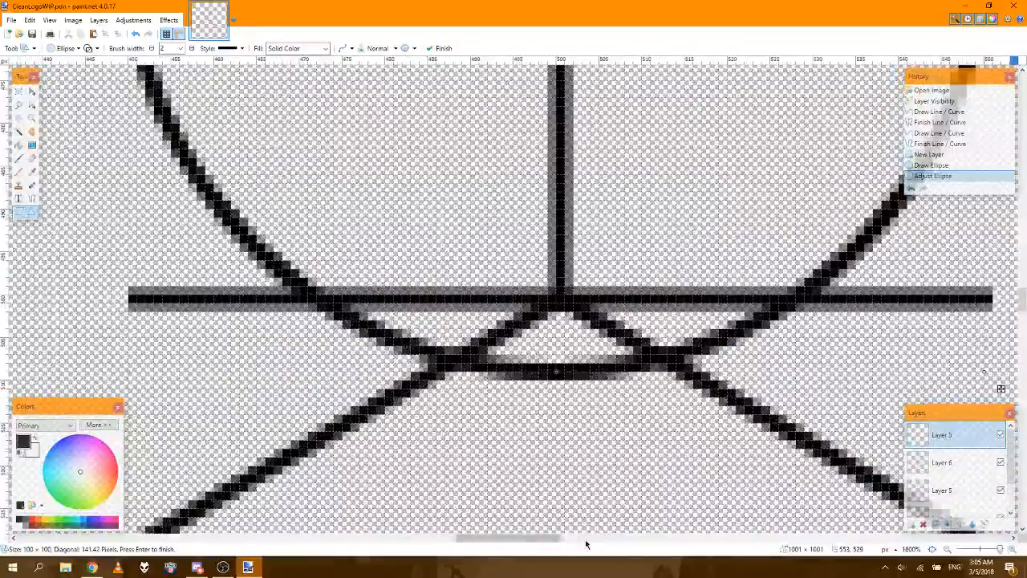
{"action": "left_click_drag", "start_coordinate": [531, 541], "coordinate": [539, 538]}
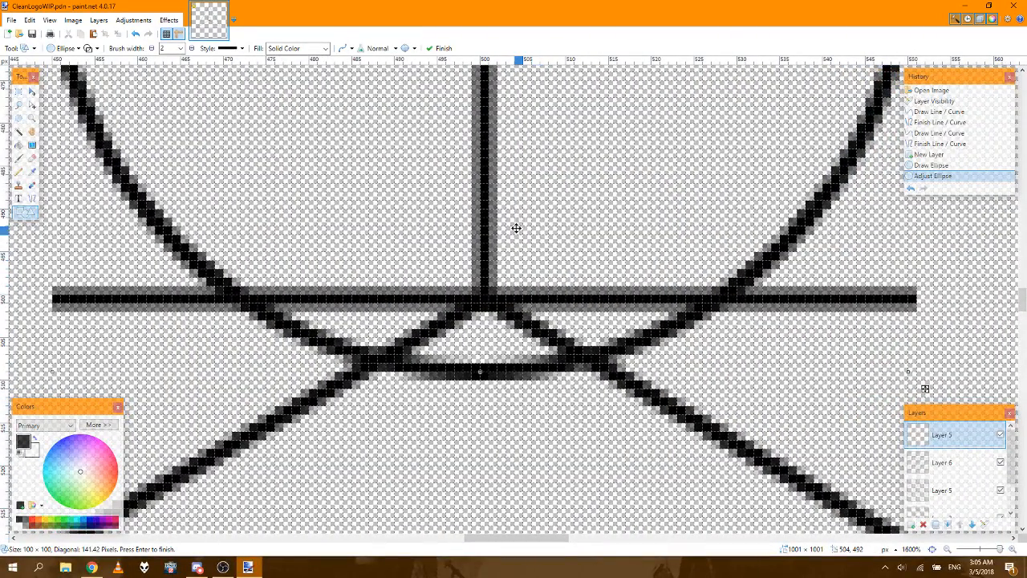
{"action": "key", "text": "Return"}
{"action": "left_click_drag", "start_coordinate": [522, 213], "coordinate": [521, 137]}
{"action": "key", "text": "Return"}
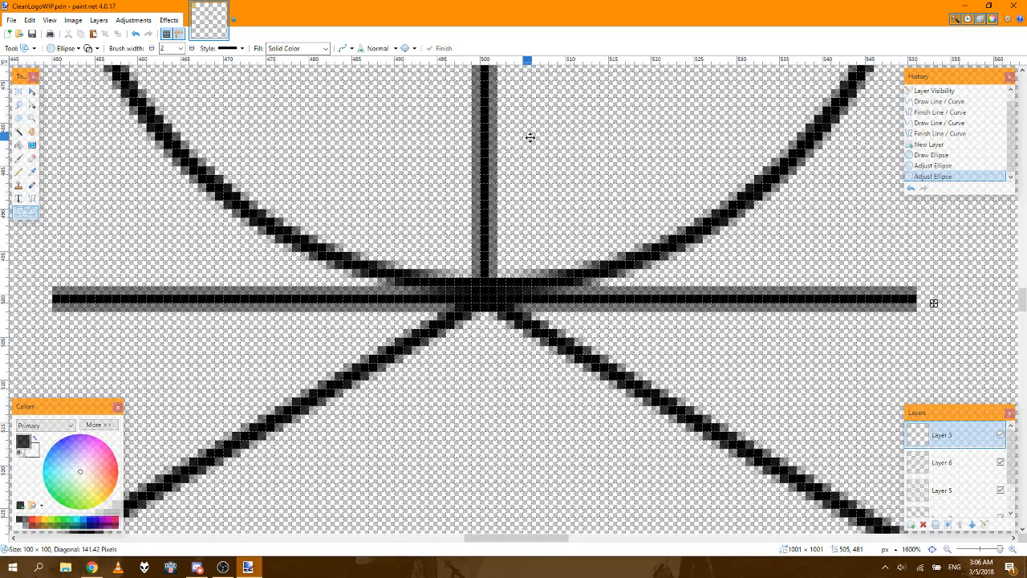
{"action": "left_click_drag", "start_coordinate": [530, 138], "coordinate": [528, 139]}
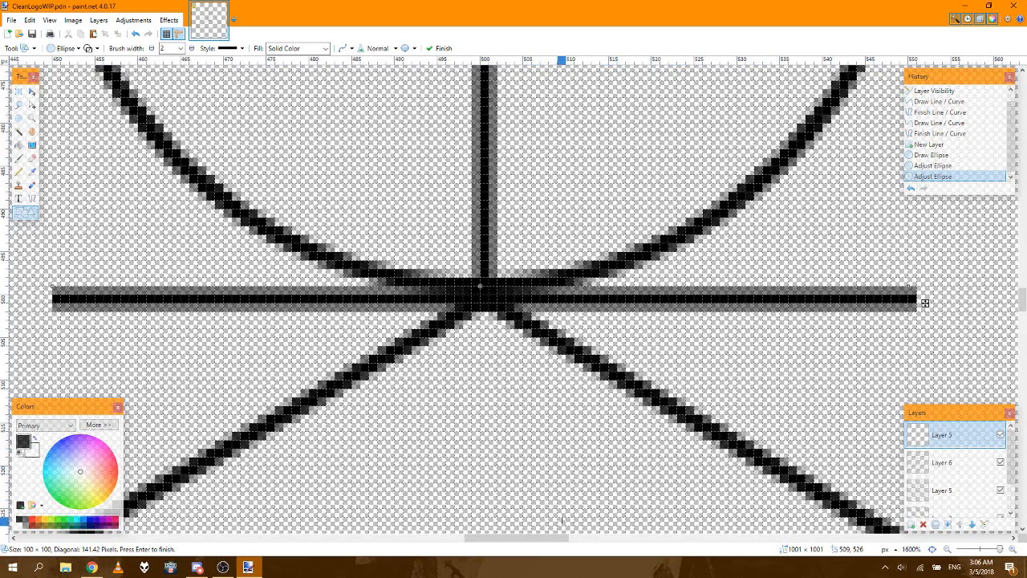
Step: Enlarge the circle to 101 × 101 px from its upper-right corner, keeping the lower-left corner fixed
{"action": "left_click_drag", "start_coordinate": [542, 542], "coordinate": [553, 542]}
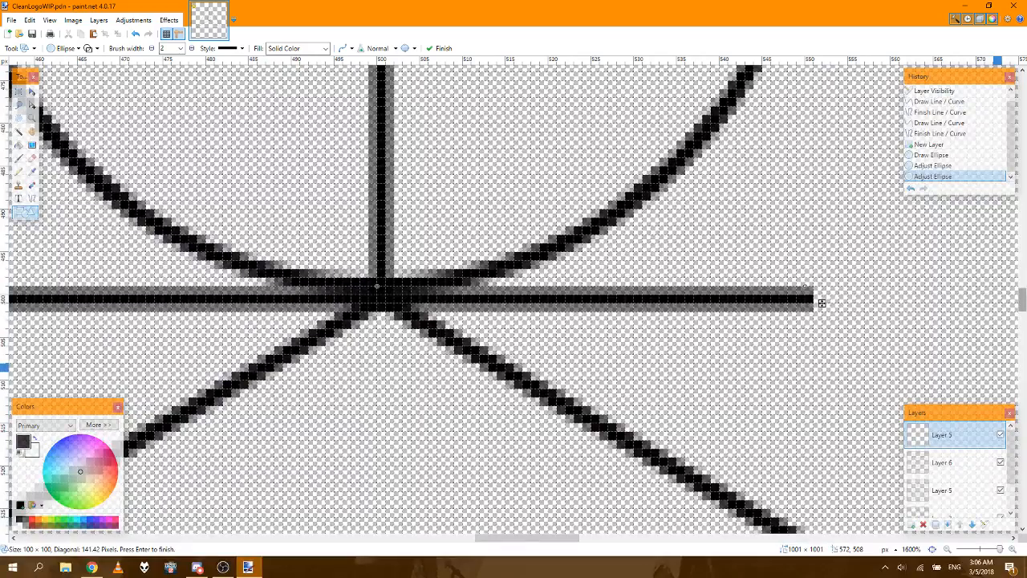
{"action": "left_click_drag", "start_coordinate": [1024, 294], "coordinate": [1023, 262]}
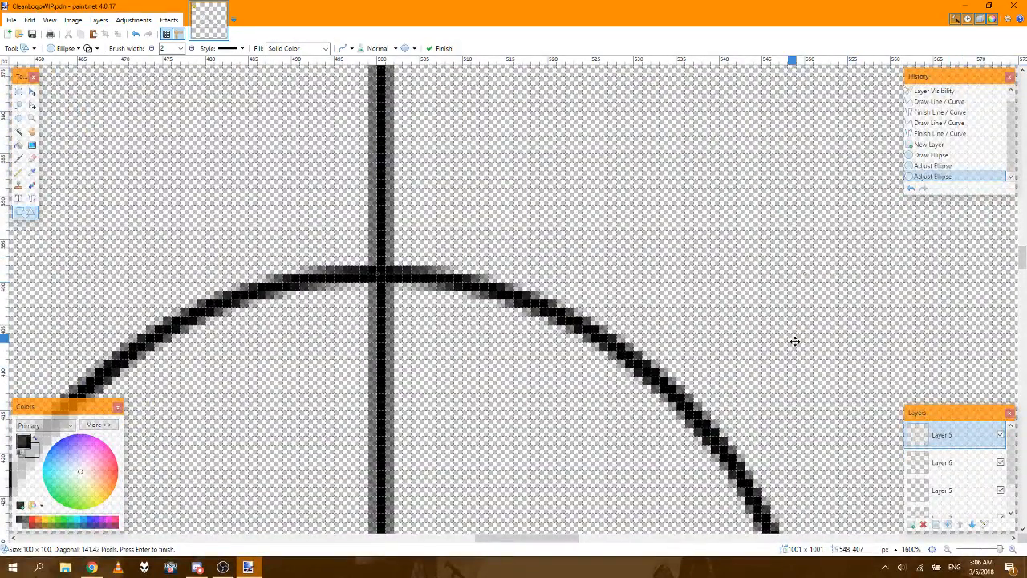
{"action": "key", "text": "Return"}
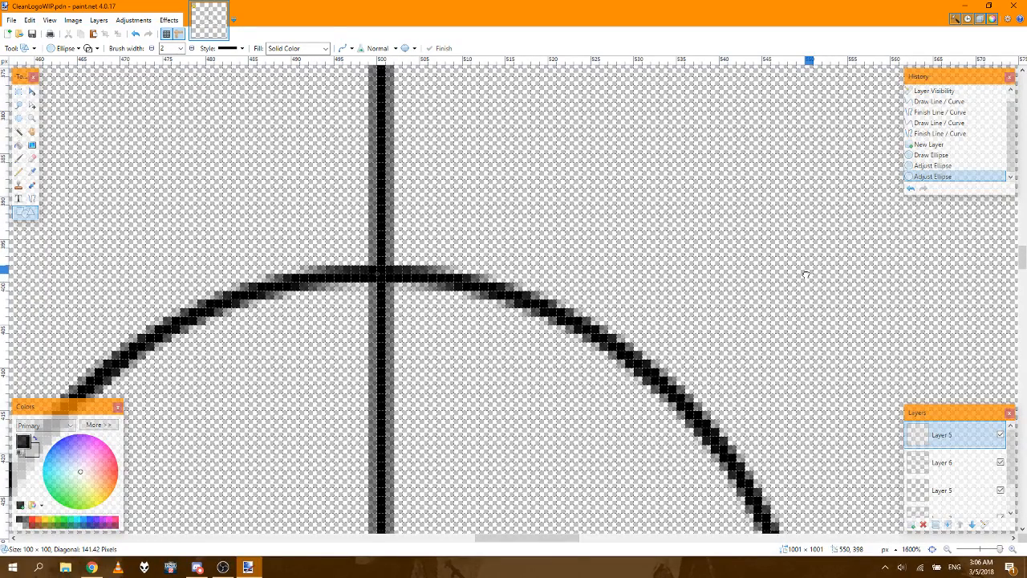
{"action": "left_click_drag", "start_coordinate": [806, 272], "coordinate": [813, 266]}
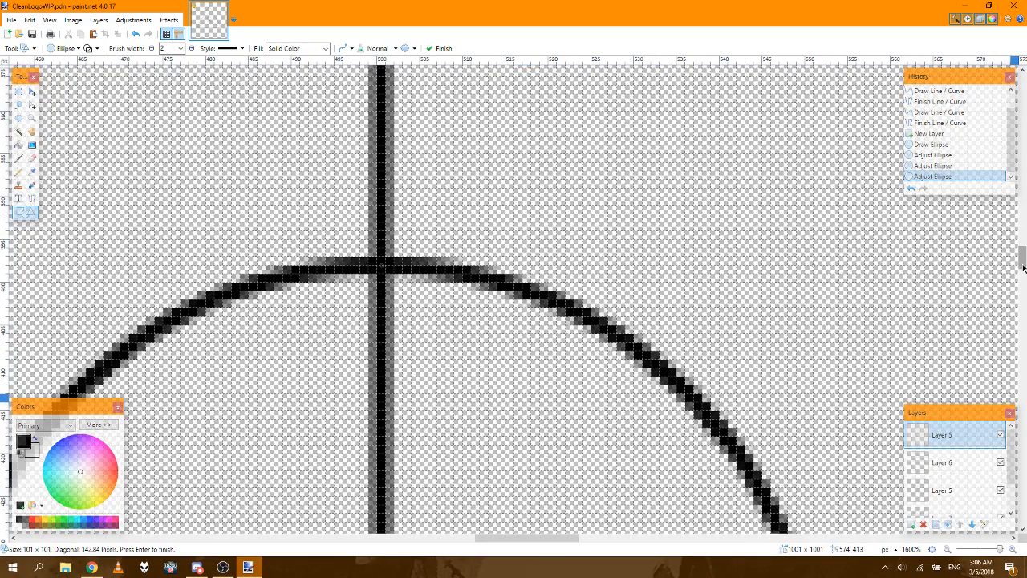
Step: Try a brush width of 1 on the circle's outline and set it back to 2
{"action": "left_click", "coordinate": [181, 49]}
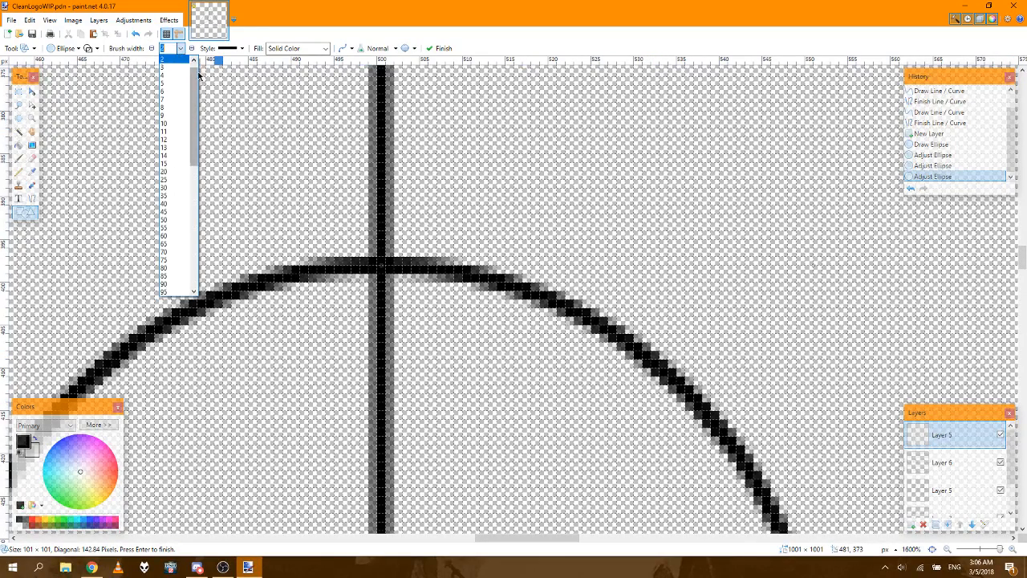
{"action": "left_click", "coordinate": [193, 61]}
{"action": "left_click", "coordinate": [179, 60]}
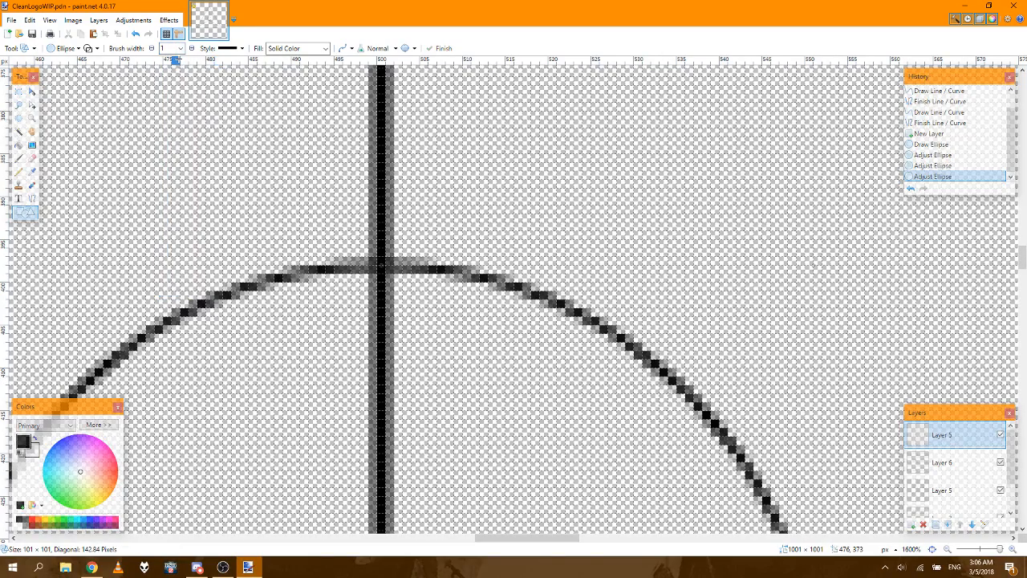
{"action": "left_click", "coordinate": [181, 49]}
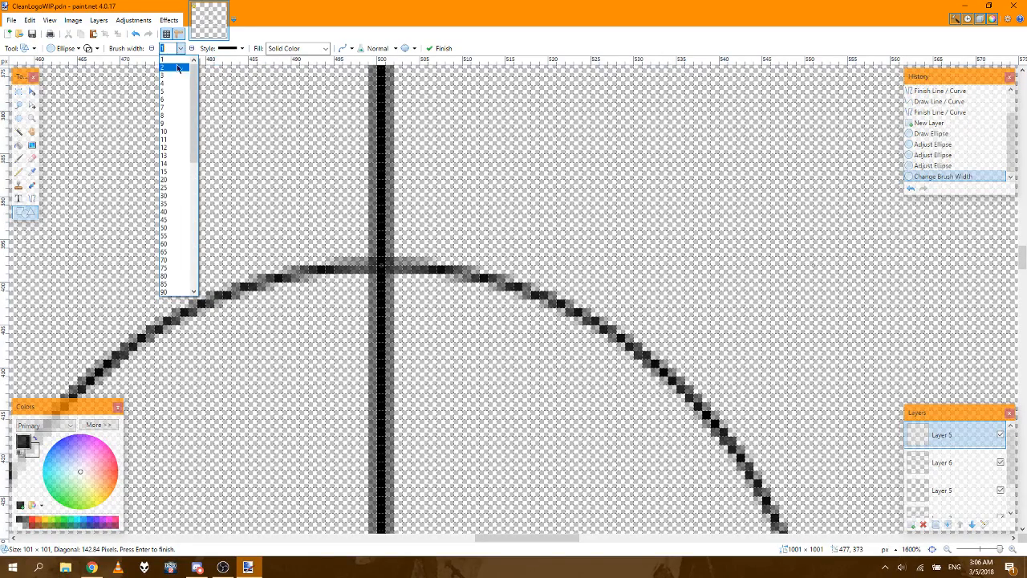
{"action": "left_click", "coordinate": [174, 69]}
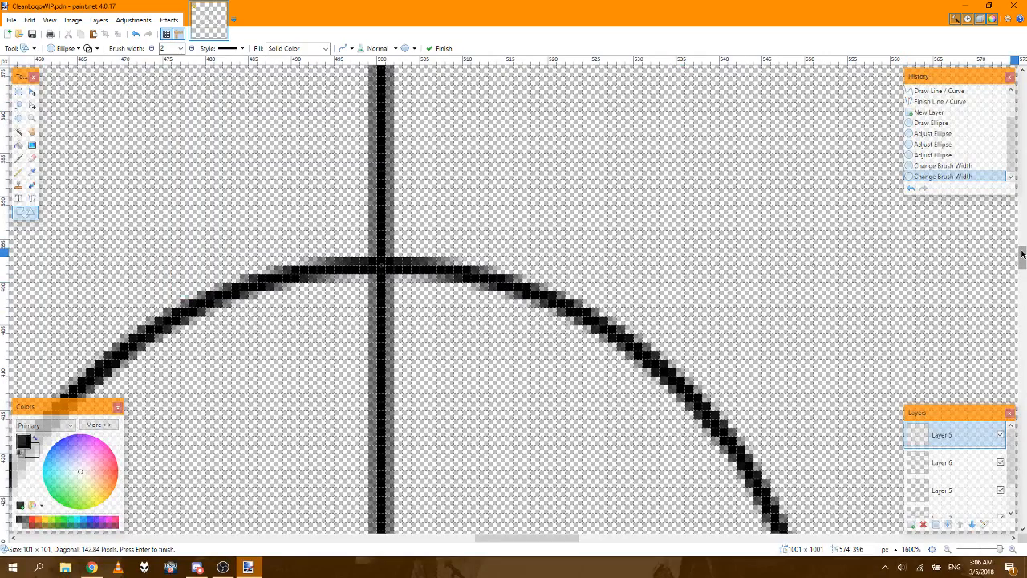
Step: Nudge the circle down until its centre sits on the junction at (500, 500) and its sides meet the horizontal guide line's ends
{"action": "left_click_drag", "start_coordinate": [1022, 254], "coordinate": [1023, 287]}
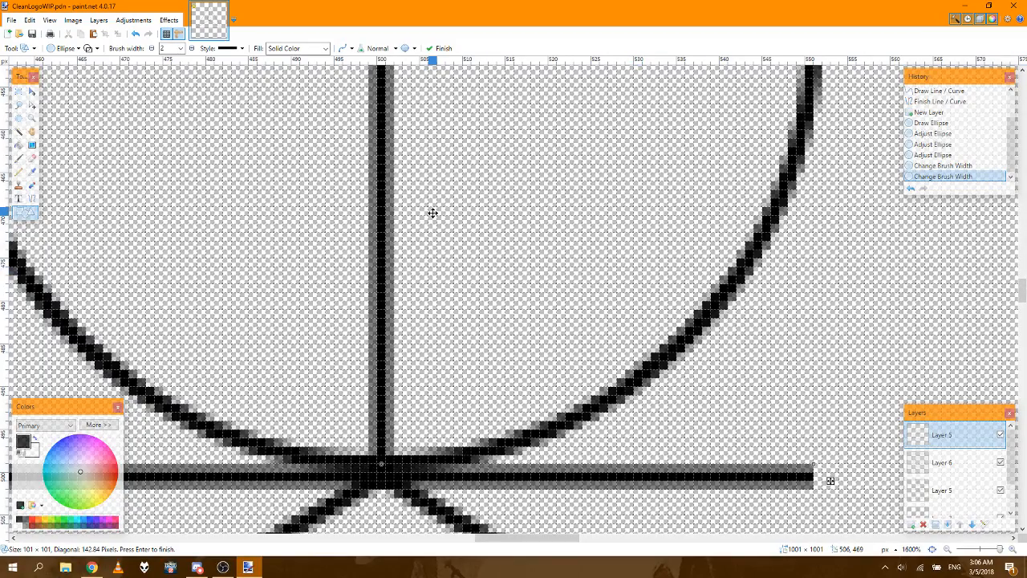
{"action": "key", "text": "Down"}
{"action": "key", "text": "Down"}
{"action": "key", "text": "Down"}
{"action": "key", "text": "Down"}
{"action": "key", "text": "Down"}
{"action": "key", "text": "Down"}
{"action": "key", "text": "Down"}
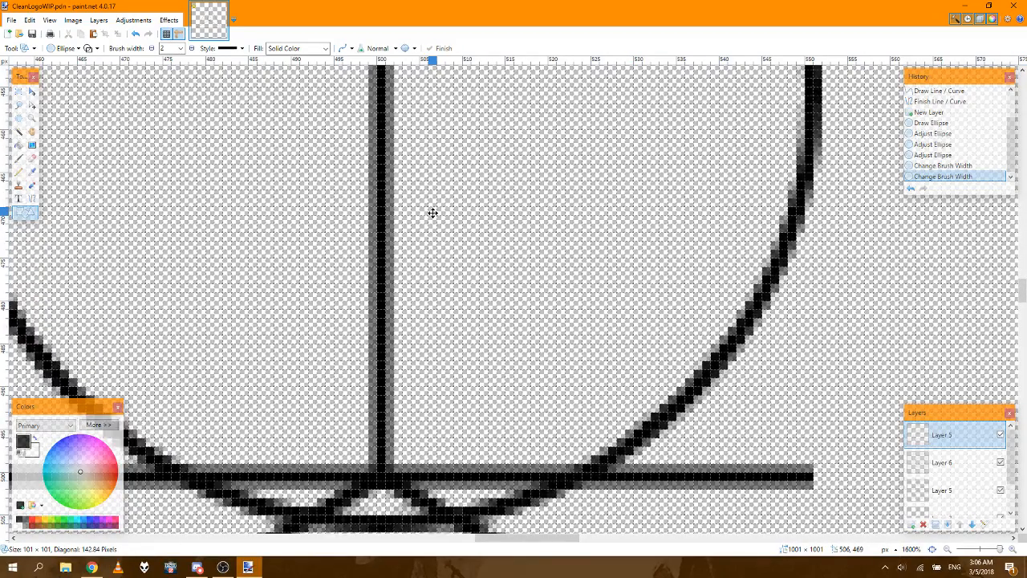
{"action": "key", "text": "Down"}
{"action": "key", "text": "Down"}
{"action": "key", "text": "Down"}
{"action": "key", "text": "Down"}
{"action": "key", "text": "Down"}
{"action": "key", "text": "Down"}
{"action": "key", "text": "Down"}
{"action": "key", "text": "Down"}
{"action": "key", "text": "Down"}
{"action": "key", "text": "Down"}
{"action": "key", "text": "Down"}
{"action": "key", "text": "Down"}
{"action": "key", "text": "Down"}
{"action": "key", "text": "Down"}
{"action": "key", "text": "Down"}
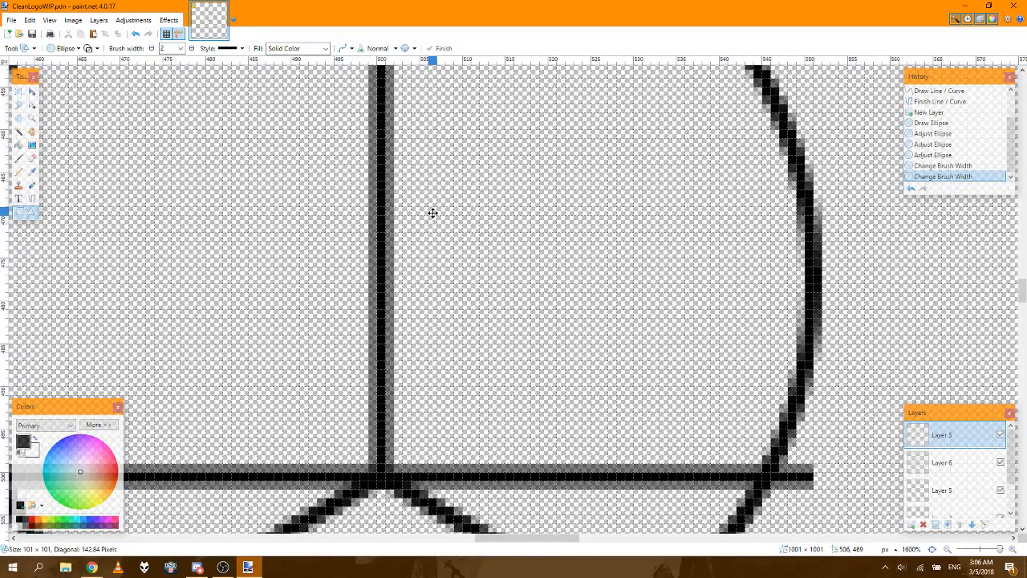
{"action": "key", "text": "Down"}
{"action": "key", "text": "Right"}
{"action": "key", "text": "Right"}
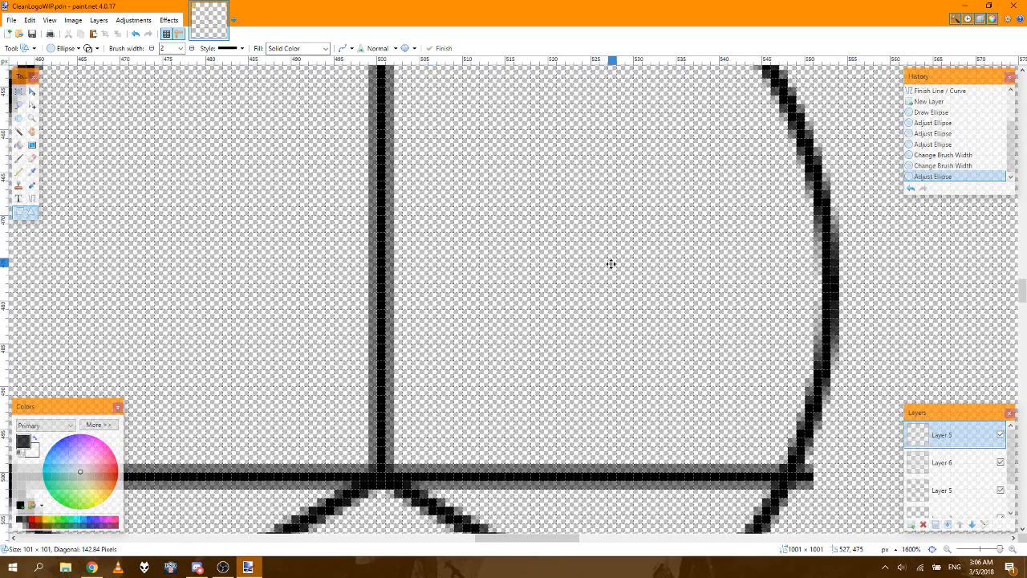
{"action": "key", "text": "Left"}
{"action": "key", "text": "Left"}
{"action": "key", "text": "Down"}
{"action": "key", "text": "Down"}
{"action": "key", "text": "Down"}
{"action": "key", "text": "Down"}
{"action": "key", "text": "Down"}
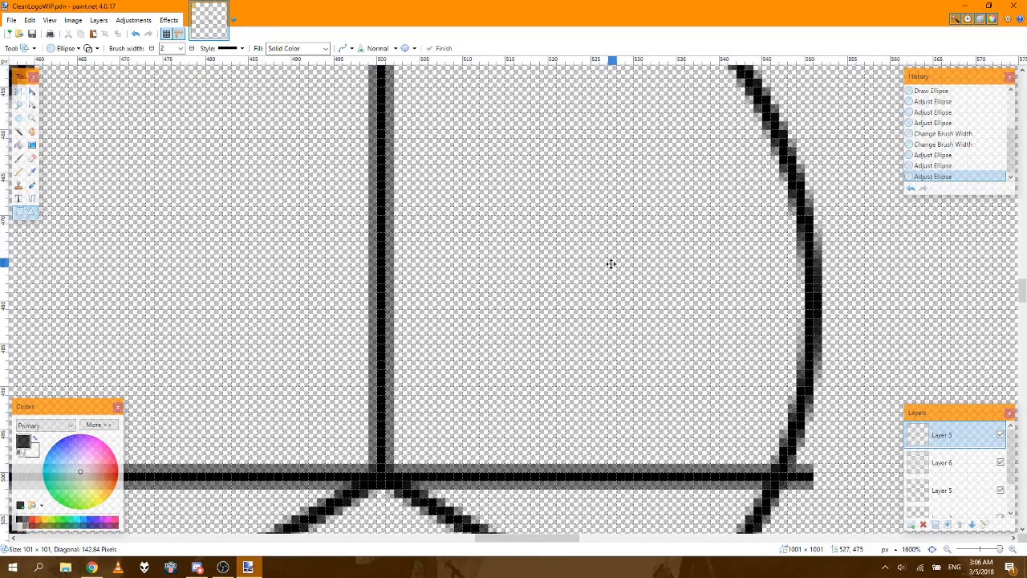
{"action": "key", "text": "Down"}
{"action": "key", "text": "Down"}
{"action": "key", "text": "Down"}
{"action": "key", "text": "Down"}
{"action": "key", "text": "Down"}
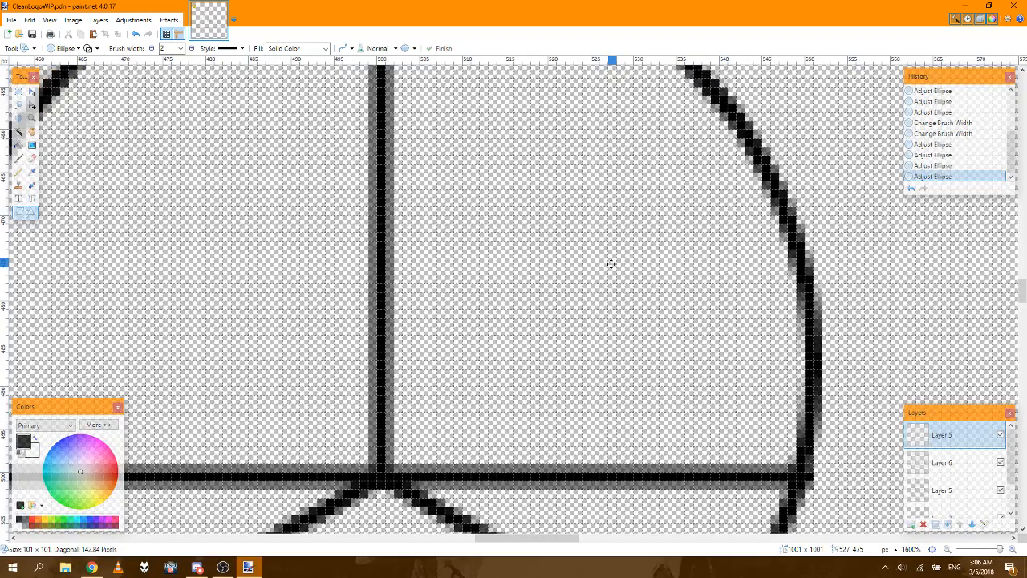
{"action": "key", "text": "Down"}
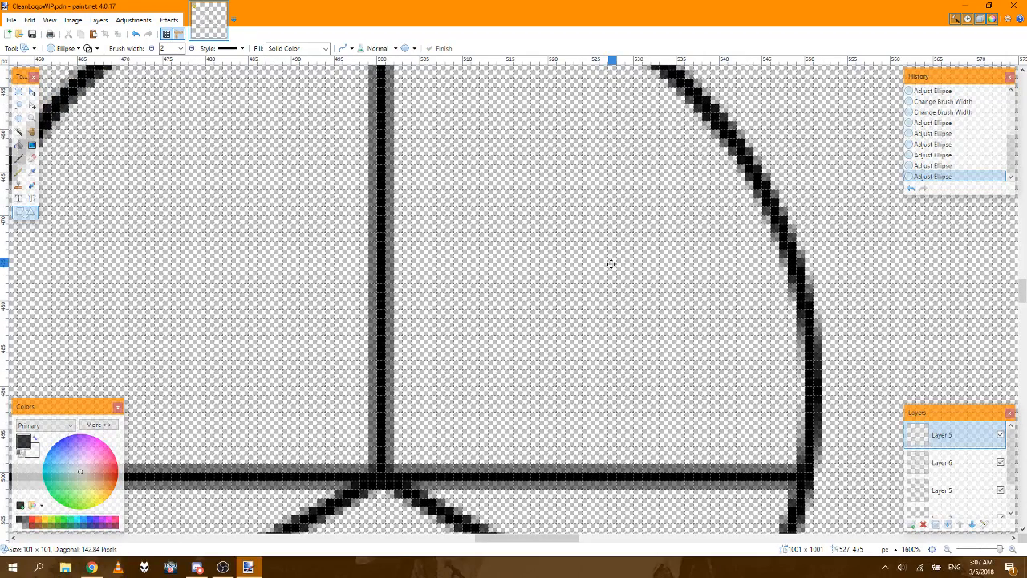
{"action": "key", "text": "Down"}
{"action": "key", "text": "Down"}
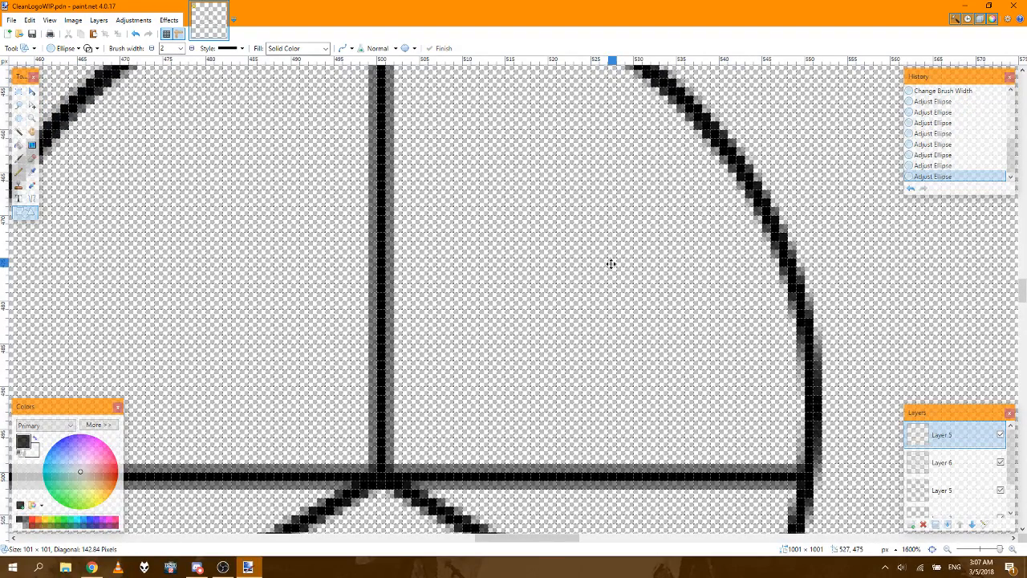
{"action": "key", "text": "Down"}
{"action": "key", "text": "Down"}
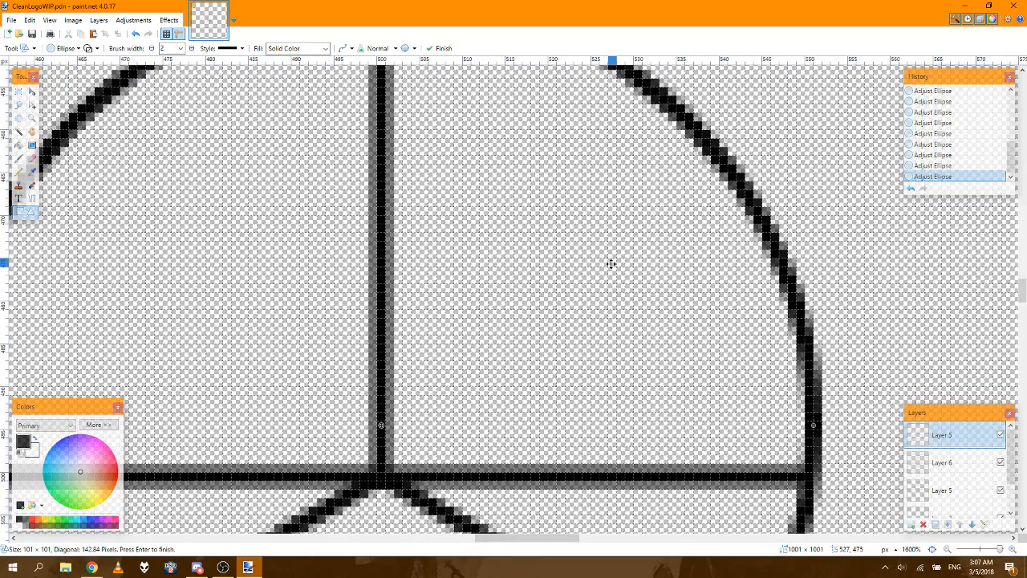
{"action": "key", "text": "Down"}
{"action": "key", "text": "Down"}
{"action": "key", "text": "Down"}
{"action": "key", "text": "Return"}
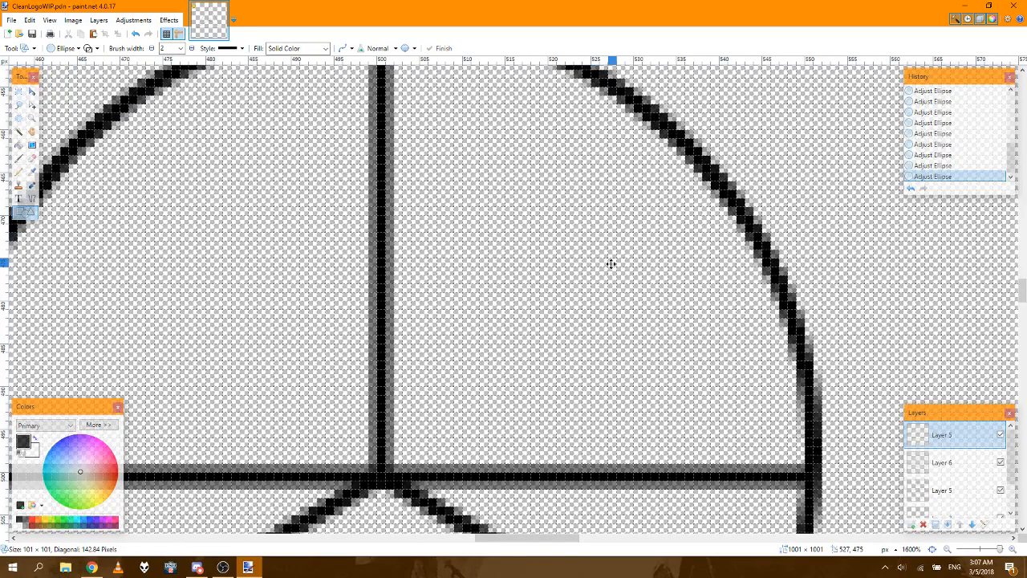
{"action": "key", "text": "Down"}
{"action": "key", "text": "Down"}
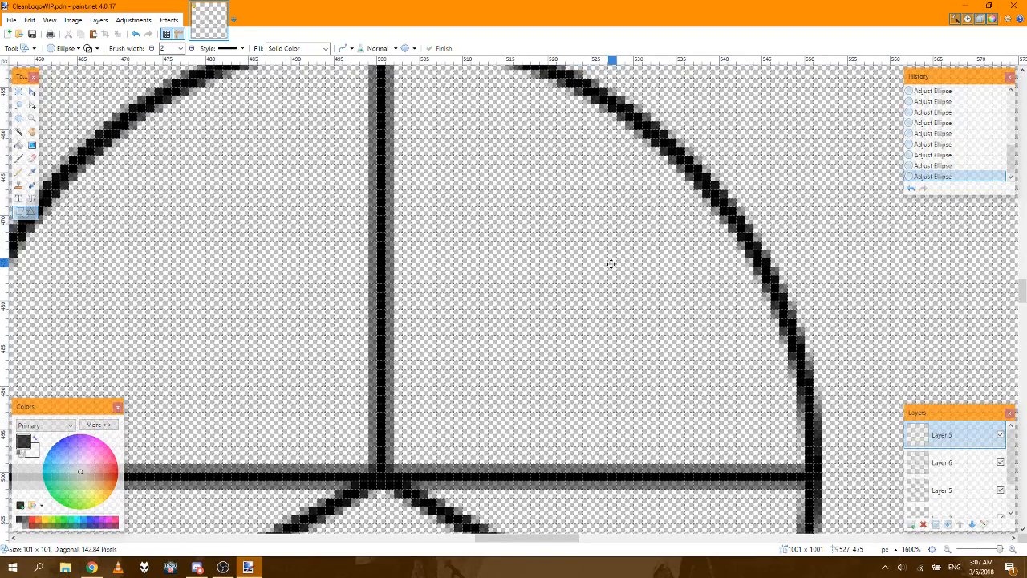
{"action": "key", "text": "Down"}
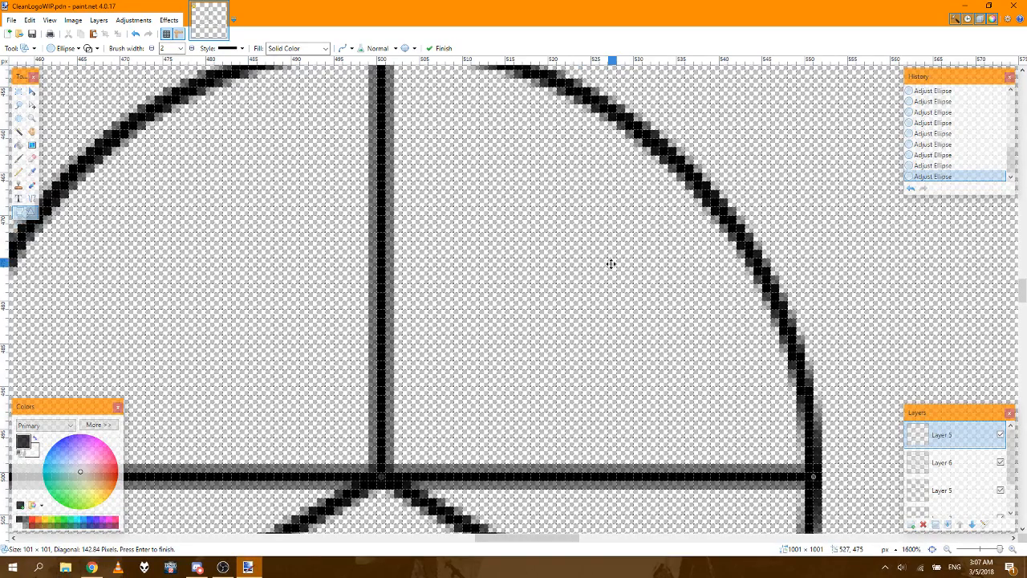
Step: Hide Layer 6 with the horizontal guide lines and fit the whole emblem in view
{"action": "left_click", "coordinate": [1000, 463]}
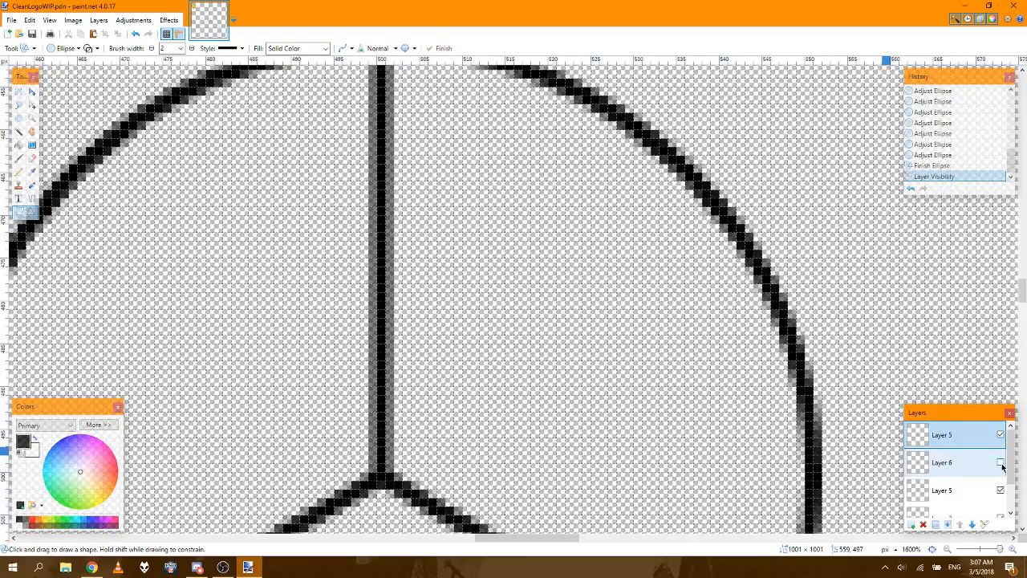
{"action": "left_click", "coordinate": [933, 551]}
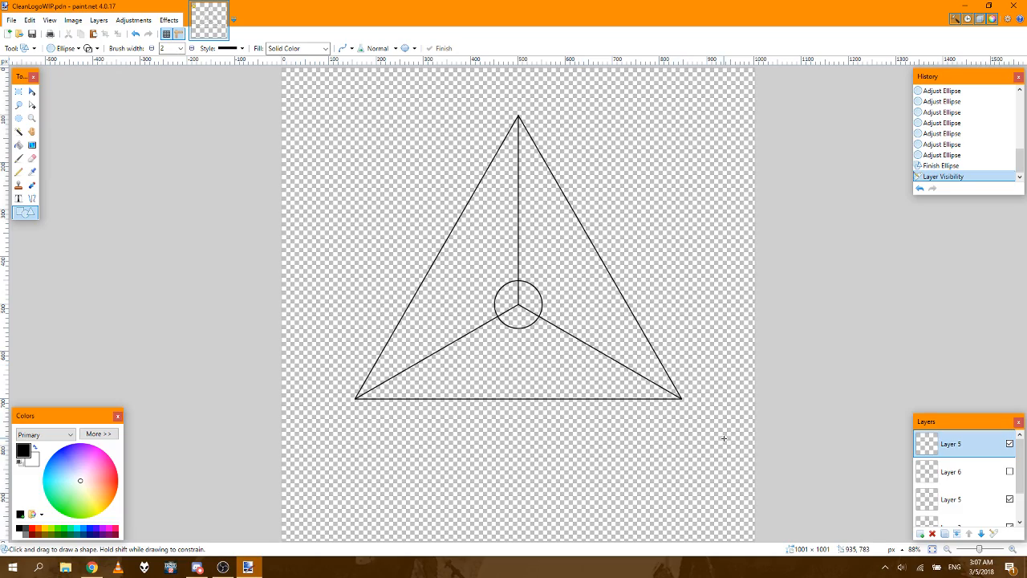
Step: Draw a second circle of 101 × 101 px overlapping the central circle, offset to its upper left
{"action": "left_click", "coordinate": [1013, 548]}
{"action": "left_click", "coordinate": [1013, 549]}
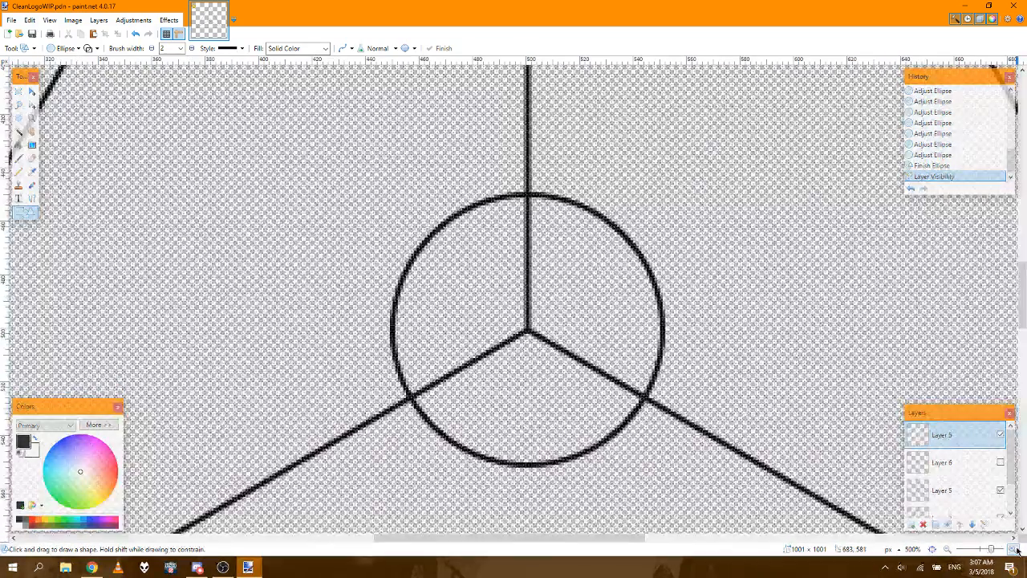
{"action": "left_click", "coordinate": [1013, 549]}
{"action": "left_click", "coordinate": [1013, 549]}
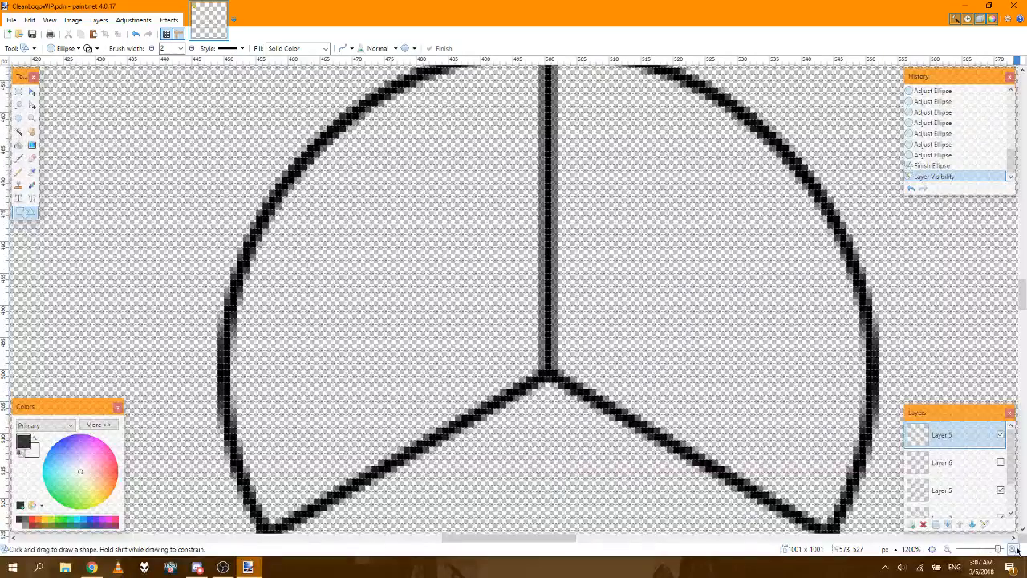
{"action": "left_click", "coordinate": [947, 549]}
{"action": "left_click", "coordinate": [947, 548]}
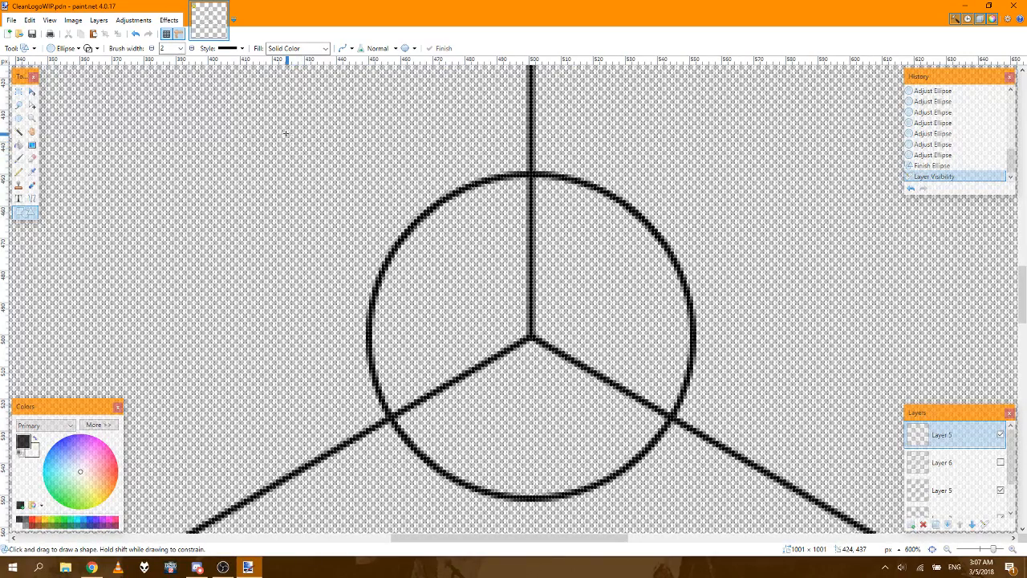
{"action": "mouse_move", "coordinate": [284, 130]}
{"action": "left_mouse_down"}
{"action": "mouse_move", "coordinate": [425, 297]}
{"action": "mouse_move", "coordinate": [550, 480]}
{"action": "mouse_move", "coordinate": [604, 455]}
{"action": "left_mouse_up"}
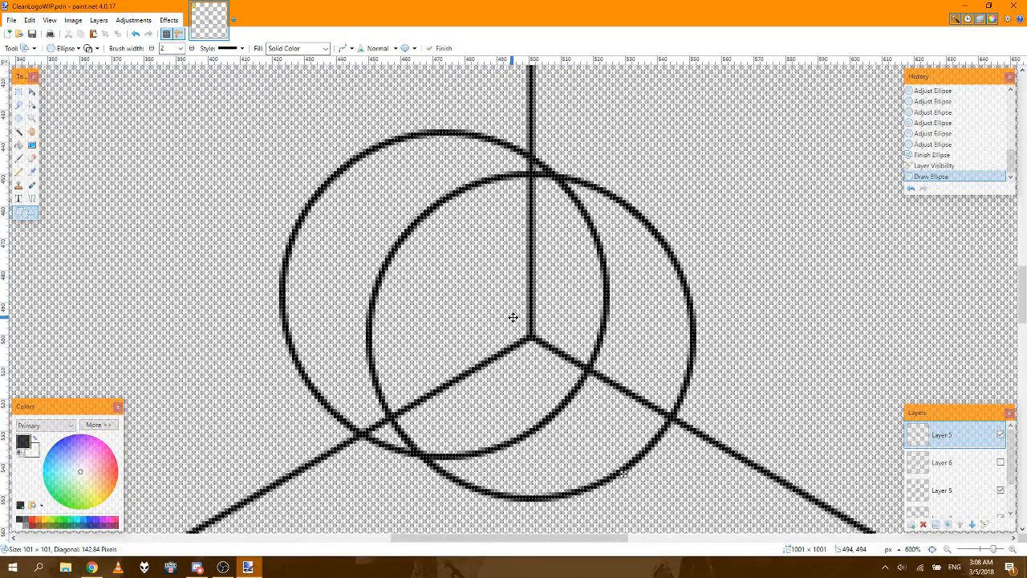
Step: Nudge the second circle right and down until it coincides exactly with the central circle
{"action": "key", "text": "Right"}
{"action": "key", "text": "Right"}
{"action": "key", "text": "Right"}
{"action": "key", "text": "Right"}
{"action": "key", "text": "Right"}
{"action": "key", "text": "Right"}
{"action": "key", "text": "Right"}
{"action": "key", "text": "Right"}
{"action": "key", "text": "Right"}
{"action": "key", "text": "Right"}
{"action": "key", "text": "Right"}
{"action": "key", "text": "Right"}
{"action": "key", "text": "Right"}
{"action": "key", "text": "Right"}
{"action": "key", "text": "Right"}
{"action": "key", "text": "Right"}
{"action": "key", "text": "Right"}
{"action": "key", "text": "Right"}
{"action": "key", "text": "Right"}
{"action": "key", "text": "Right"}
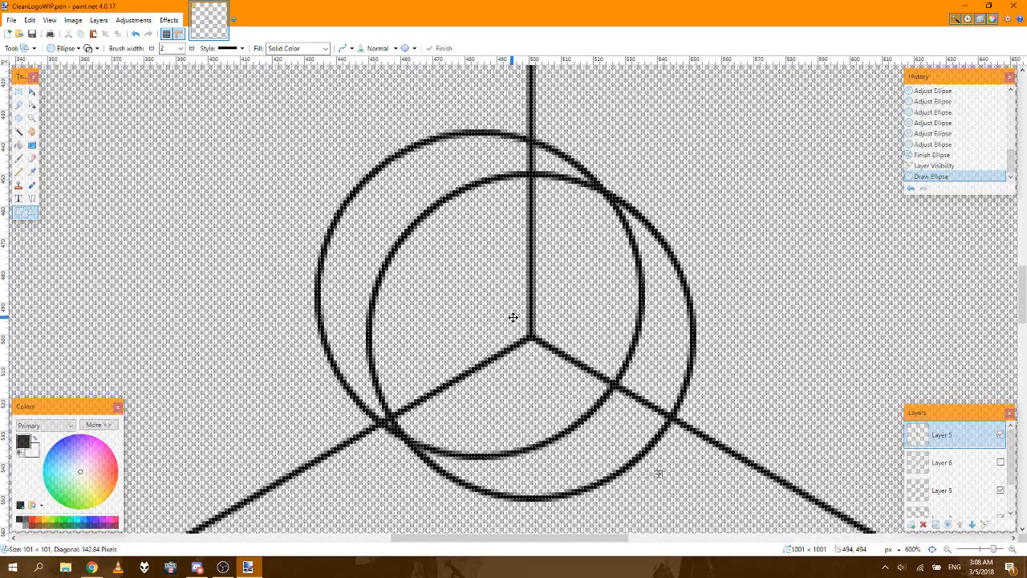
{"action": "key", "text": "Down"}
{"action": "key", "text": "Down"}
{"action": "key", "text": "Down"}
{"action": "key", "text": "Down"}
{"action": "key", "text": "Down"}
{"action": "key", "text": "Down"}
{"action": "key", "text": "Down"}
{"action": "key", "text": "Down"}
{"action": "key", "text": "Down"}
{"action": "key", "text": "Right"}
{"action": "key", "text": "Right"}
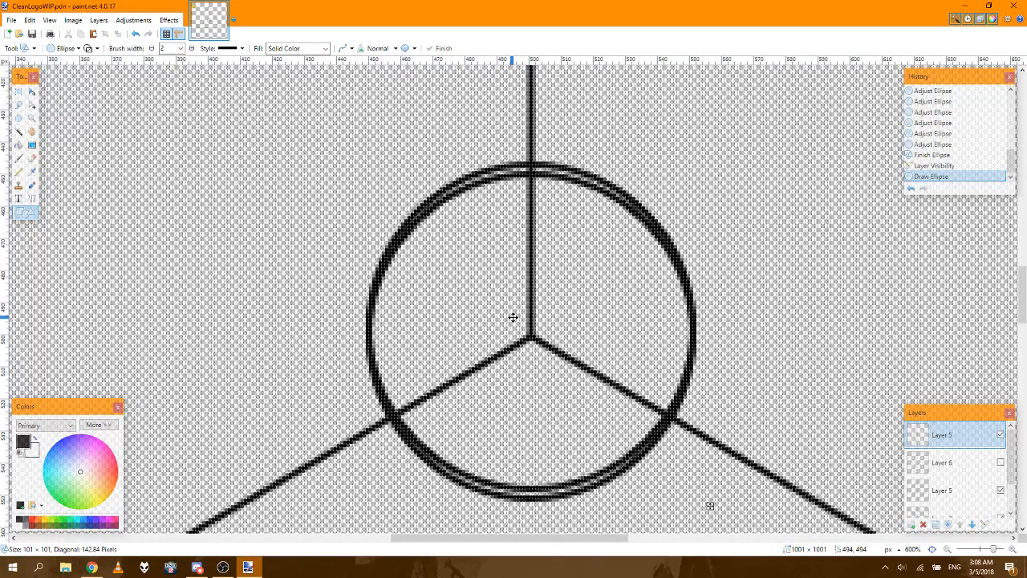
{"action": "key", "text": "Down"}
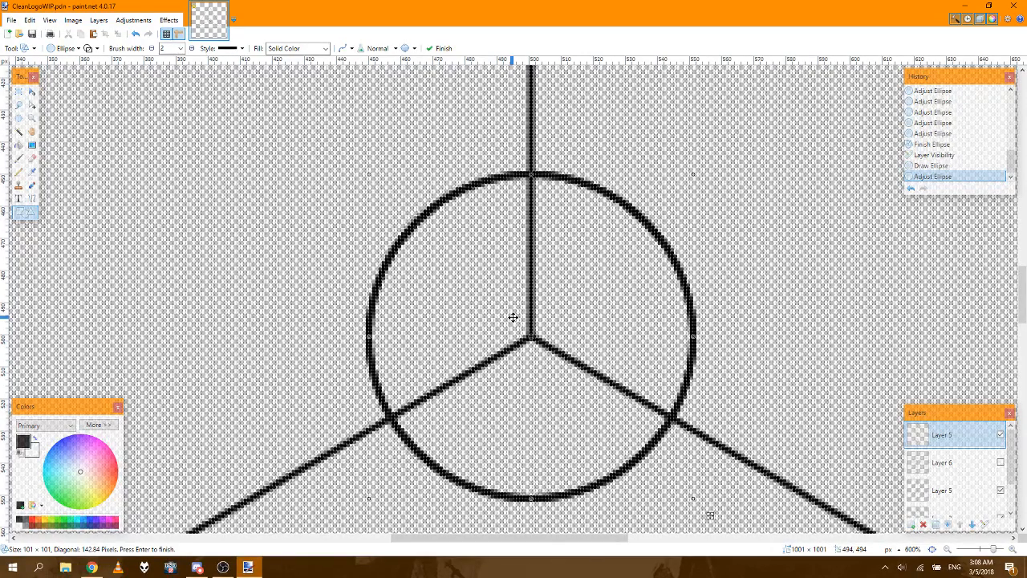
{"action": "key", "text": "Return"}
Step: Move the second circle straight up along the vertical inner line until it surrounds the triangle's apex
{"action": "key", "text": "Up"}
{"action": "key", "text": "Up"}
{"action": "key", "text": "Up"}
{"action": "key", "text": "Up"}
{"action": "key", "text": "Up"}
{"action": "key", "text": "Up"}
{"action": "key", "text": "Up"}
{"action": "key", "text": "Up"}
{"action": "key", "text": "Up"}
{"action": "key", "text": "Up"}
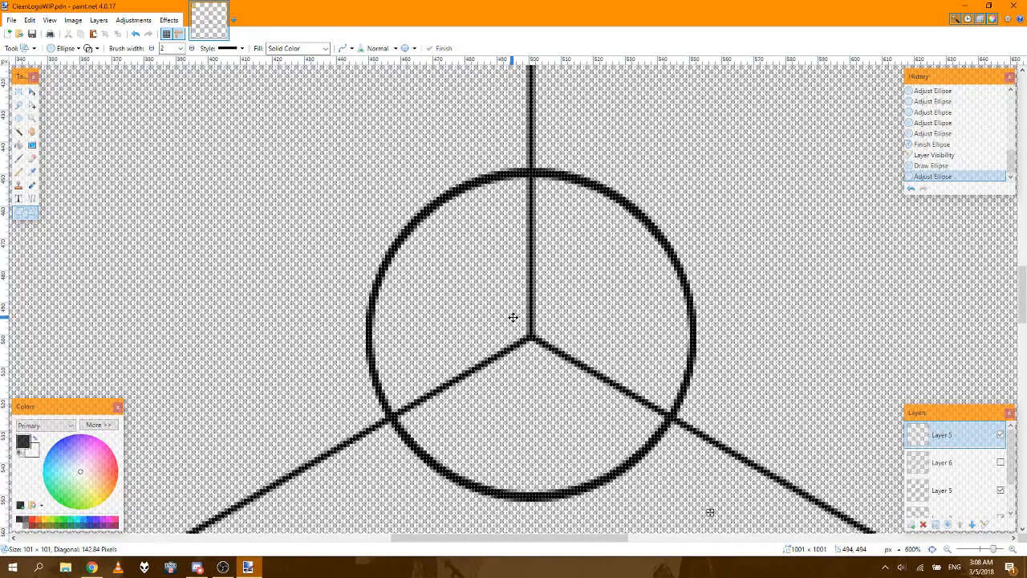
{"action": "key", "text": "Up"}
{"action": "key", "text": "Up"}
{"action": "key", "text": "Up"}
{"action": "key", "text": "Up"}
{"action": "key", "text": "Up"}
{"action": "key", "text": "Up"}
{"action": "key", "text": "Up"}
{"action": "key", "text": "Up"}
{"action": "key", "text": "Up"}
{"action": "key", "text": "Up"}
{"action": "key", "text": "Up"}
{"action": "key", "text": "Up"}
{"action": "key", "text": "Up"}
{"action": "key", "text": "Up"}
{"action": "key", "text": "Up"}
{"action": "key", "text": "Up"}
{"action": "key", "text": "Up"}
{"action": "key", "text": "Up"}
{"action": "key", "text": "Up"}
{"action": "key", "text": "Up"}
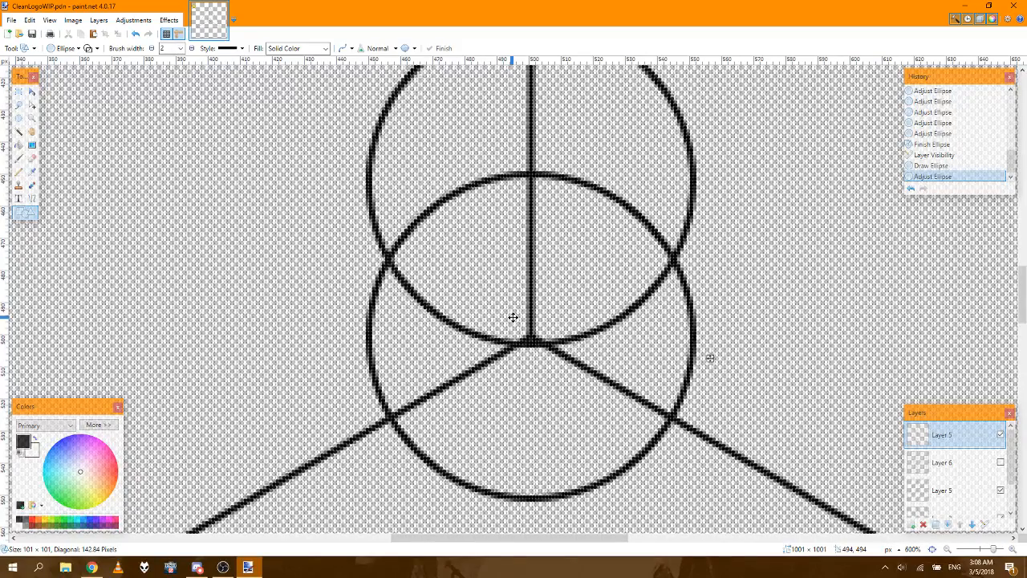
{"action": "key", "text": "Up"}
{"action": "key", "text": "Up"}
{"action": "key", "text": "Up"}
{"action": "key", "text": "Up"}
{"action": "key", "text": "Up"}
{"action": "key", "text": "Up"}
{"action": "key", "text": "Up"}
{"action": "key", "text": "Up"}
{"action": "key", "text": "Up"}
{"action": "key", "text": "Up"}
{"action": "key", "text": "Up"}
{"action": "key", "text": "Up"}
{"action": "key", "text": "Up"}
{"action": "key", "text": "Up"}
{"action": "key", "text": "Up"}
{"action": "key", "text": "Up"}
{"action": "key", "text": "Up"}
{"action": "key", "text": "Up"}
{"action": "key", "text": "Up"}
{"action": "key", "text": "Up"}
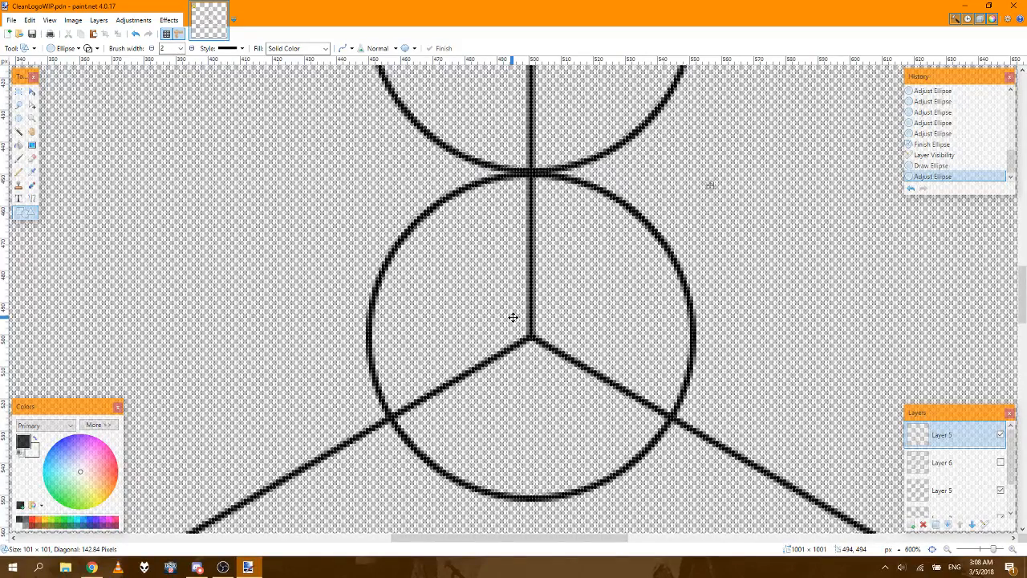
{"action": "key", "text": "Up"}
{"action": "key", "text": "Up"}
{"action": "key", "text": "Up"}
{"action": "key", "text": "Up"}
{"action": "key", "text": "Up"}
{"action": "key", "text": "Up"}
{"action": "key", "text": "Up"}
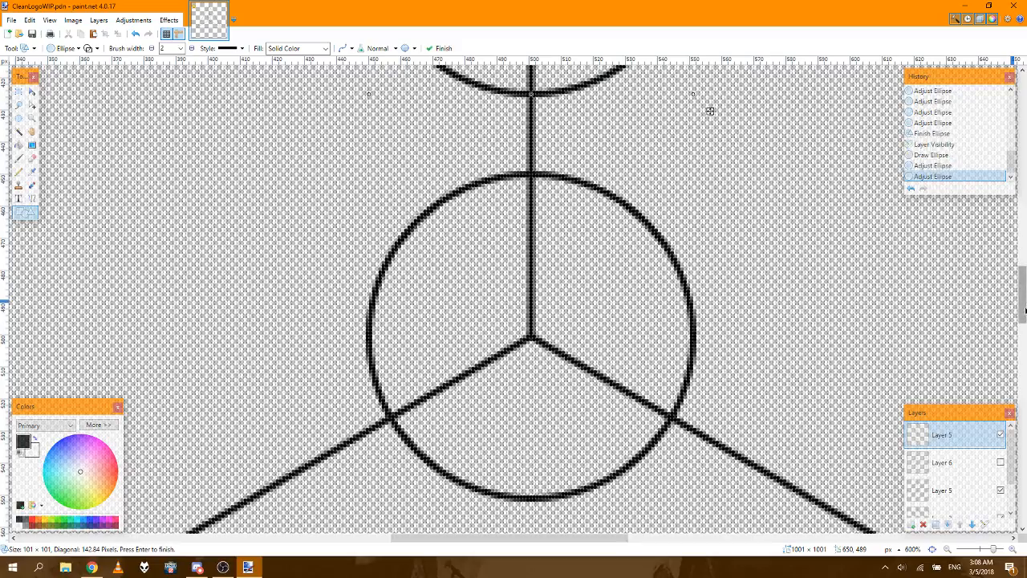
{"action": "left_click_drag", "start_coordinate": [1024, 310], "coordinate": [1024, 230]}
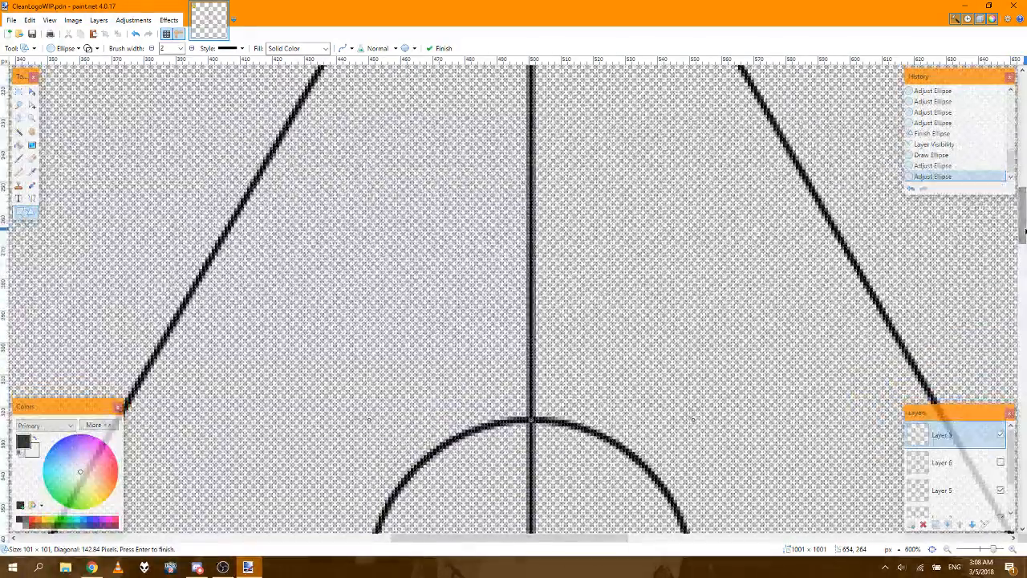
{"action": "key", "text": "Up"}
{"action": "key", "text": "Up"}
{"action": "key", "text": "Up"}
{"action": "key", "text": "Up"}
{"action": "key", "text": "Up"}
{"action": "key", "text": "Up"}
{"action": "key", "text": "Up"}
{"action": "key", "text": "Up"}
{"action": "key", "text": "Up"}
{"action": "key", "text": "Up"}
{"action": "key", "text": "Up"}
{"action": "key", "text": "Up"}
{"action": "key", "text": "Up"}
{"action": "key", "text": "Up"}
{"action": "key", "text": "Up"}
{"action": "key", "text": "Up"}
{"action": "key", "text": "Up"}
{"action": "key", "text": "Up"}
{"action": "key", "text": "Up"}
{"action": "key", "text": "Up"}
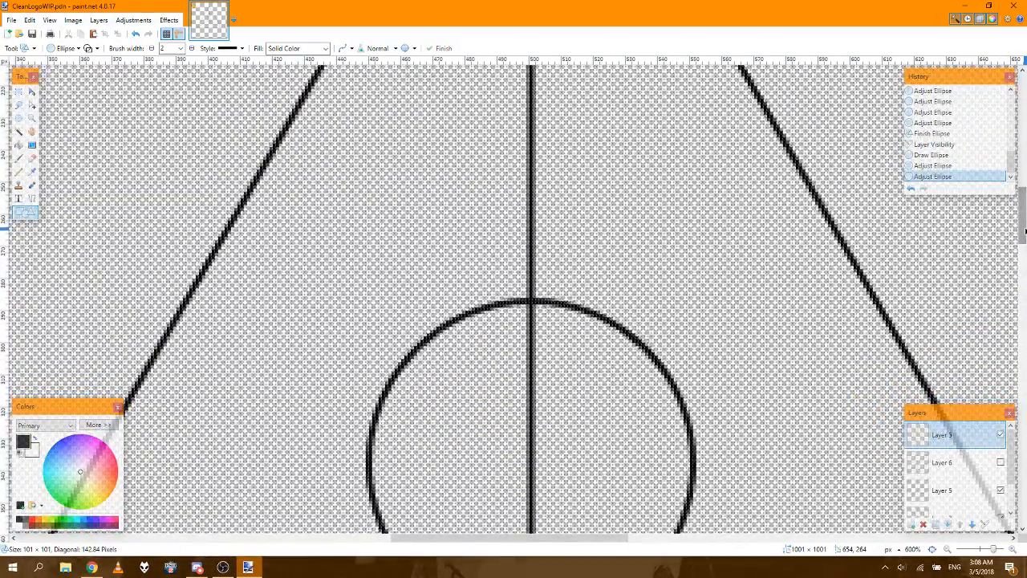
{"action": "key", "text": "Up"}
{"action": "key", "text": "Up"}
{"action": "key", "text": "Up"}
{"action": "key", "text": "Up"}
{"action": "key", "text": "Up"}
{"action": "key", "text": "Up"}
{"action": "key", "text": "Up"}
{"action": "key", "text": "Up"}
{"action": "key", "text": "Up"}
{"action": "key", "text": "Up"}
{"action": "key", "text": "Up"}
{"action": "key", "text": "Up"}
{"action": "key", "text": "Up"}
{"action": "key", "text": "Up"}
{"action": "key", "text": "Up"}
{"action": "key", "text": "Up"}
{"action": "key", "text": "Up"}
{"action": "key", "text": "Up"}
{"action": "key", "text": "Up"}
{"action": "key", "text": "Up"}
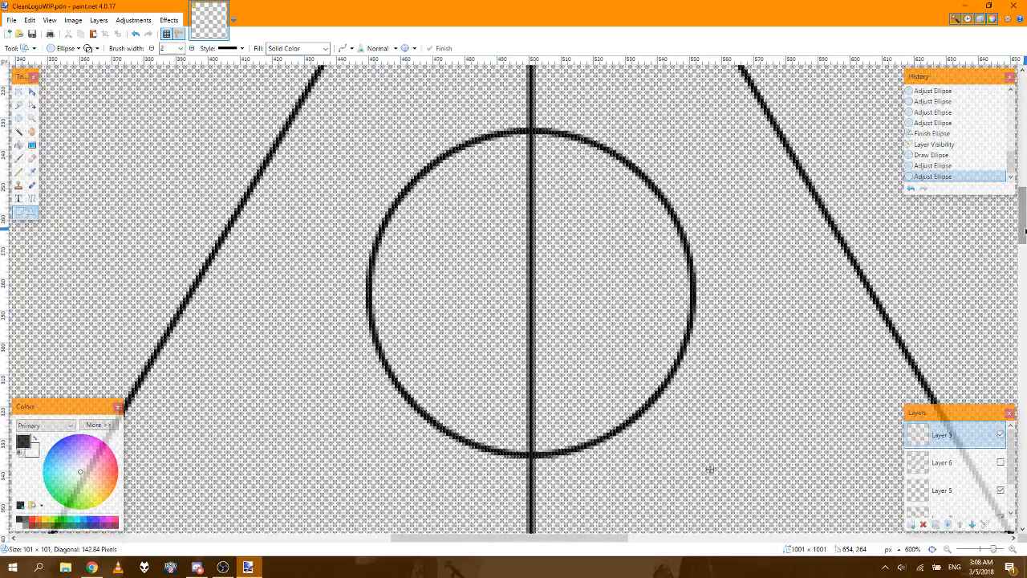
{"action": "key", "text": "Up"}
{"action": "key", "text": "Up"}
{"action": "key", "text": "Up"}
{"action": "key", "text": "Up"}
{"action": "key", "text": "Up"}
{"action": "key", "text": "Up"}
{"action": "key", "text": "Up"}
{"action": "key", "text": "Up"}
{"action": "key", "text": "Up"}
{"action": "key", "text": "Up"}
{"action": "left_click_drag", "start_coordinate": [1024, 230], "coordinate": [1022, 178]}
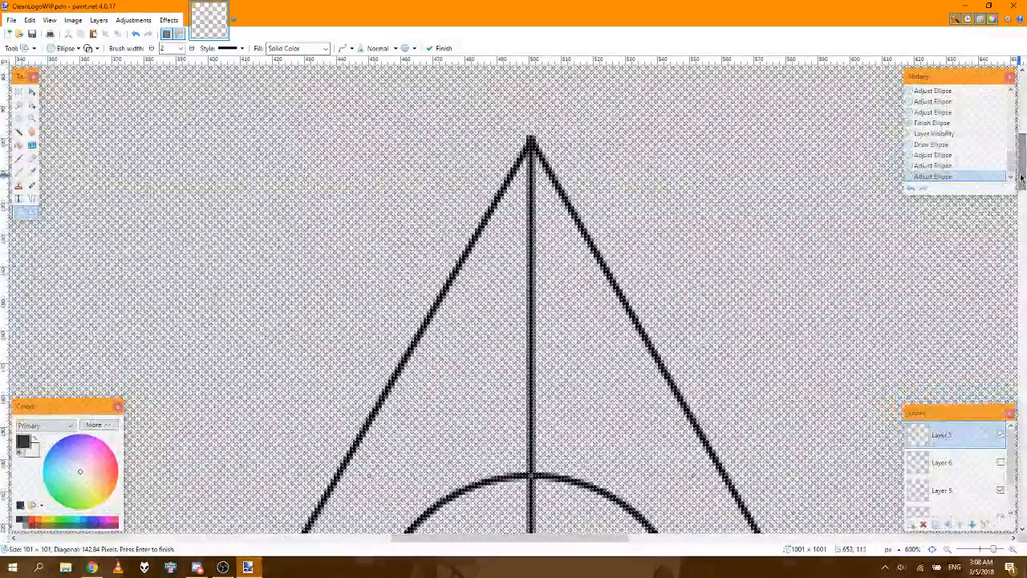
{"action": "key", "text": "Return"}
{"action": "key", "text": "Up"}
{"action": "key", "text": "Up"}
{"action": "key", "text": "Up"}
{"action": "key", "text": "Up"}
{"action": "key", "text": "Up"}
{"action": "key", "text": "Up"}
{"action": "key", "text": "Up"}
{"action": "key", "text": "Up"}
{"action": "key", "text": "Up"}
{"action": "key", "text": "Up"}
{"action": "key", "text": "Up"}
{"action": "key", "text": "Up"}
{"action": "key", "text": "Up"}
{"action": "key", "text": "Up"}
{"action": "key", "text": "Up"}
{"action": "key", "text": "Up"}
{"action": "key", "text": "Up"}
{"action": "key", "text": "Up"}
{"action": "key", "text": "Up"}
{"action": "key", "text": "Up"}
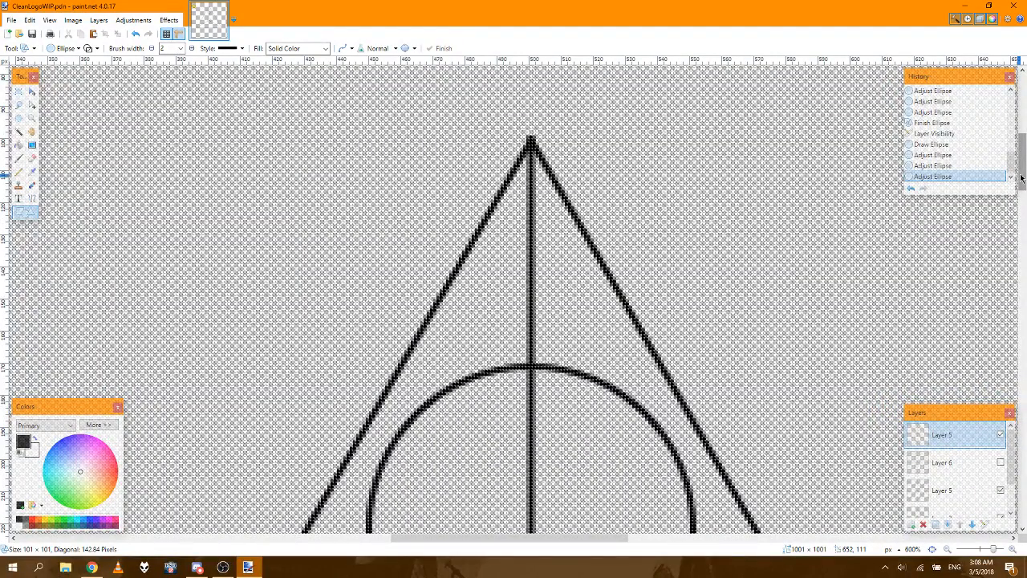
{"action": "key", "text": "Up"}
{"action": "key", "text": "Up"}
{"action": "key", "text": "Up"}
{"action": "key", "text": "Up"}
{"action": "key", "text": "Up"}
{"action": "key", "text": "Up"}
{"action": "key", "text": "Up"}
{"action": "key", "text": "Up"}
{"action": "key", "text": "Up"}
{"action": "key", "text": "Up"}
{"action": "key", "text": "Up"}
{"action": "key", "text": "Up"}
{"action": "key", "text": "Up"}
{"action": "key", "text": "Up"}
{"action": "key", "text": "Up"}
{"action": "key", "text": "Up"}
{"action": "key", "text": "Up"}
{"action": "key", "text": "Up"}
{"action": "key", "text": "Up"}
{"action": "key", "text": "Up"}
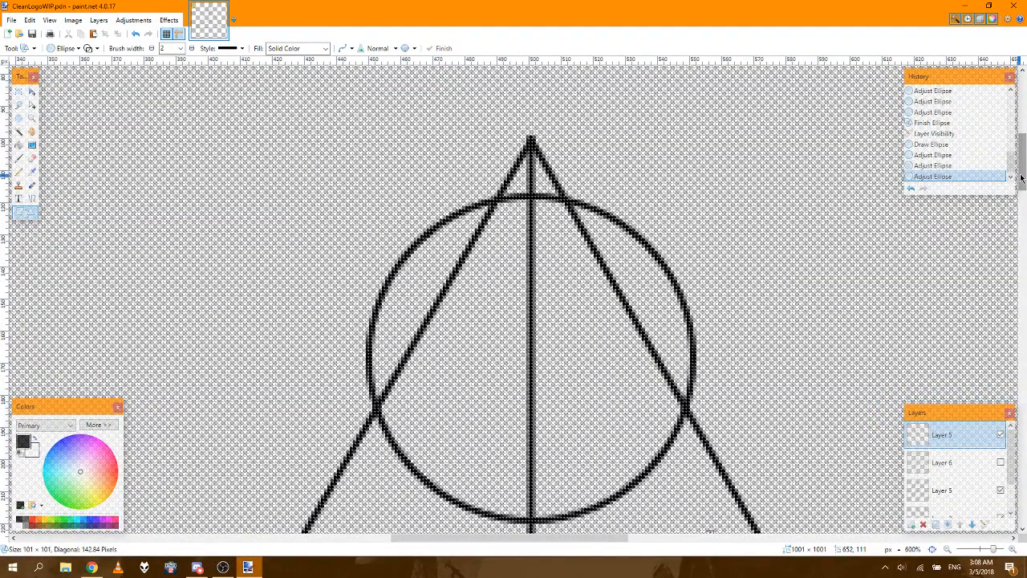
{"action": "key", "text": "Up"}
{"action": "key", "text": "Up"}
{"action": "key", "text": "Up"}
{"action": "key", "text": "Up"}
{"action": "key", "text": "Up"}
{"action": "key", "text": "Up"}
{"action": "key", "text": "Up"}
{"action": "key", "text": "Up"}
{"action": "key", "text": "Up"}
{"action": "key", "text": "Up"}
{"action": "key", "text": "Up"}
{"action": "key", "text": "Up"}
{"action": "key", "text": "Up"}
{"action": "key", "text": "Up"}
{"action": "key", "text": "Up"}
{"action": "key", "text": "Up"}
{"action": "key", "text": "Up"}
{"action": "key", "text": "Up"}
{"action": "key", "text": "Up"}
{"action": "key", "text": "Up"}
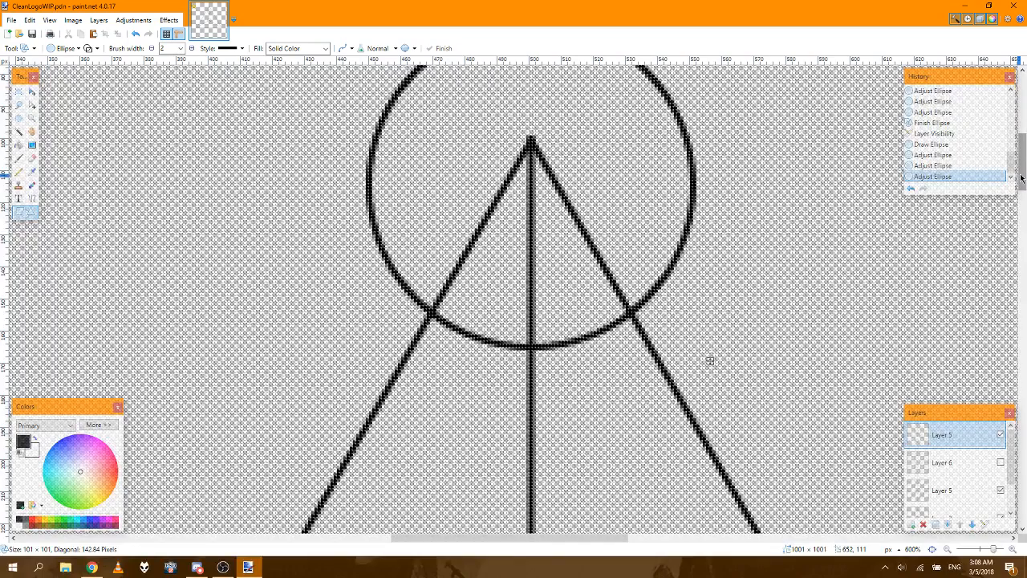
{"action": "key", "text": "Up"}
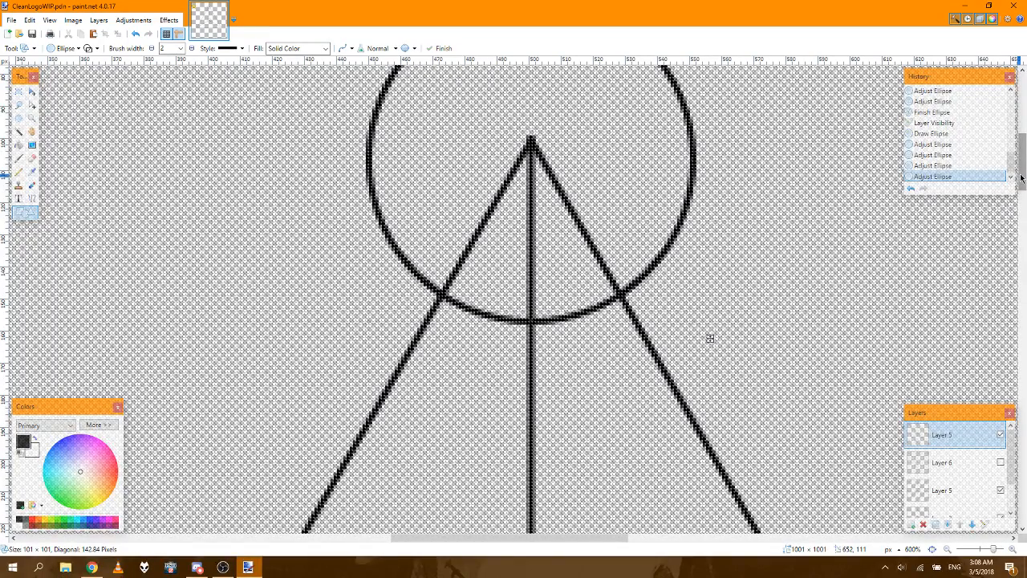
Step: Fine-position the second circle upward so its centre sits exactly on the triangle's apex, and finish the shape
{"action": "left_click", "coordinate": [1013, 549]}
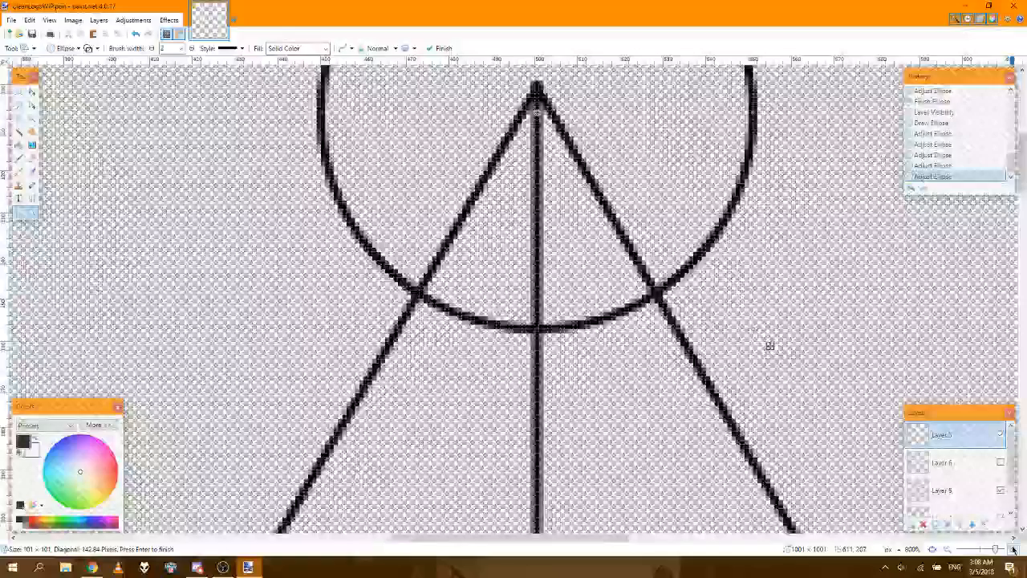
{"action": "left_click", "coordinate": [1012, 549]}
{"action": "left_click", "coordinate": [1012, 548]}
{"action": "left_click", "coordinate": [1012, 549]}
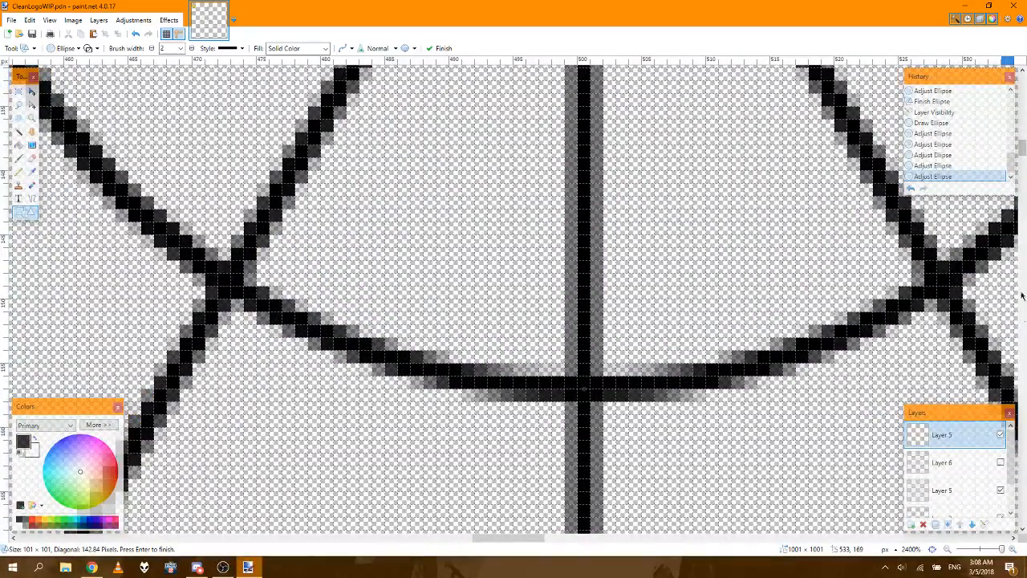
{"action": "left_click_drag", "start_coordinate": [1023, 131], "coordinate": [1023, 127]}
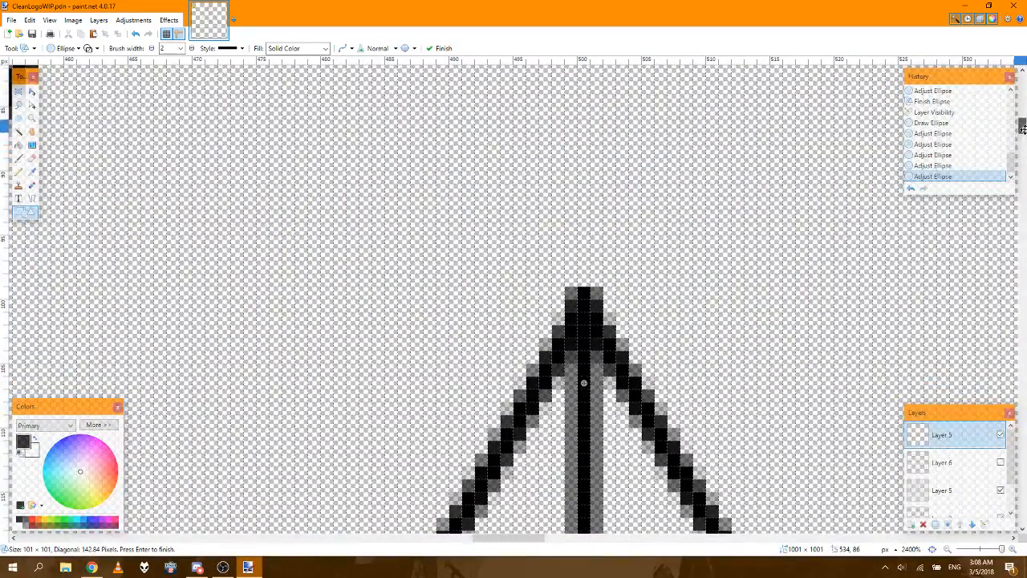
{"action": "key", "text": "Return"}
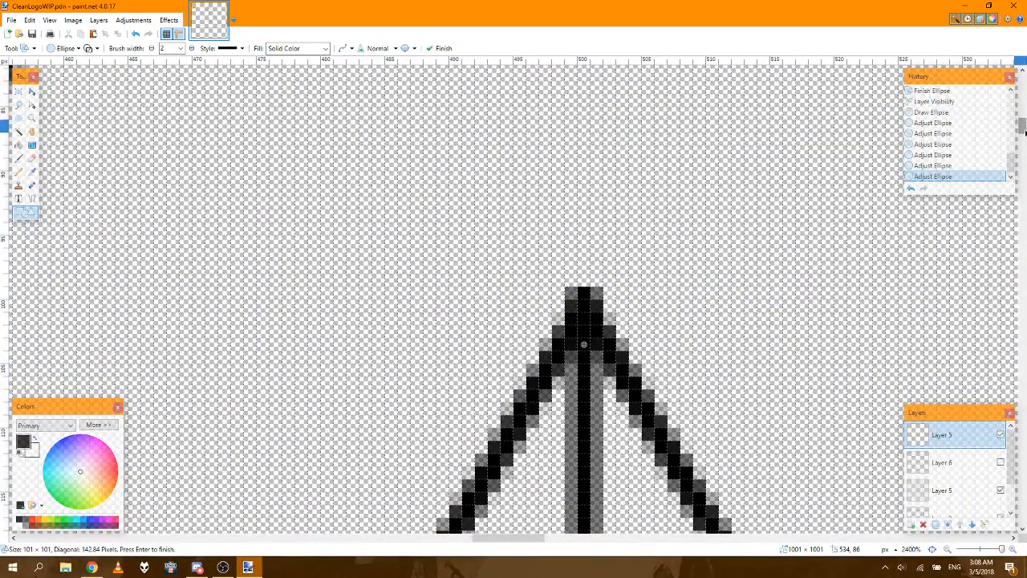
{"action": "key", "text": "ctrl+z"}
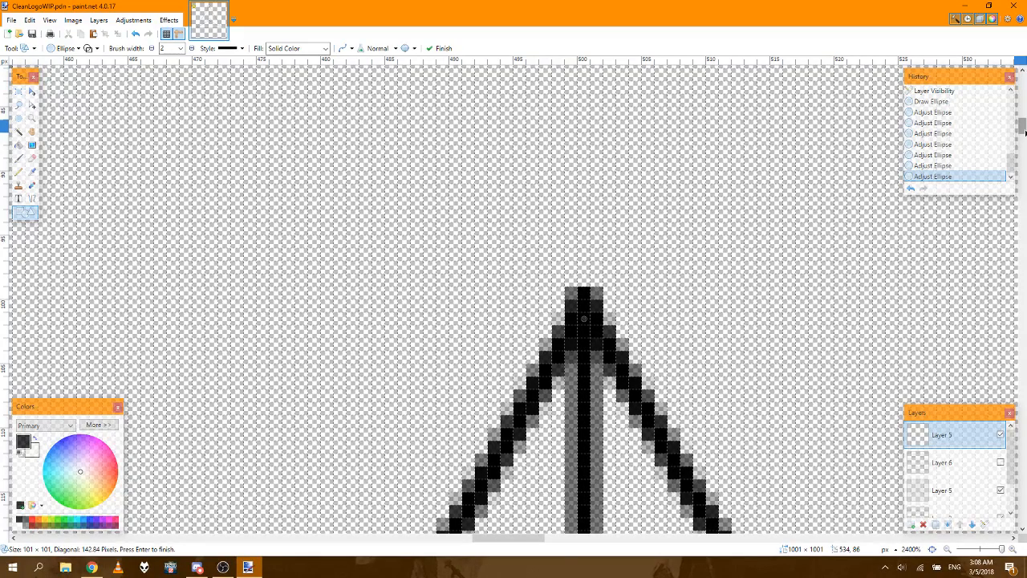
{"action": "key", "text": "ctrl+z"}
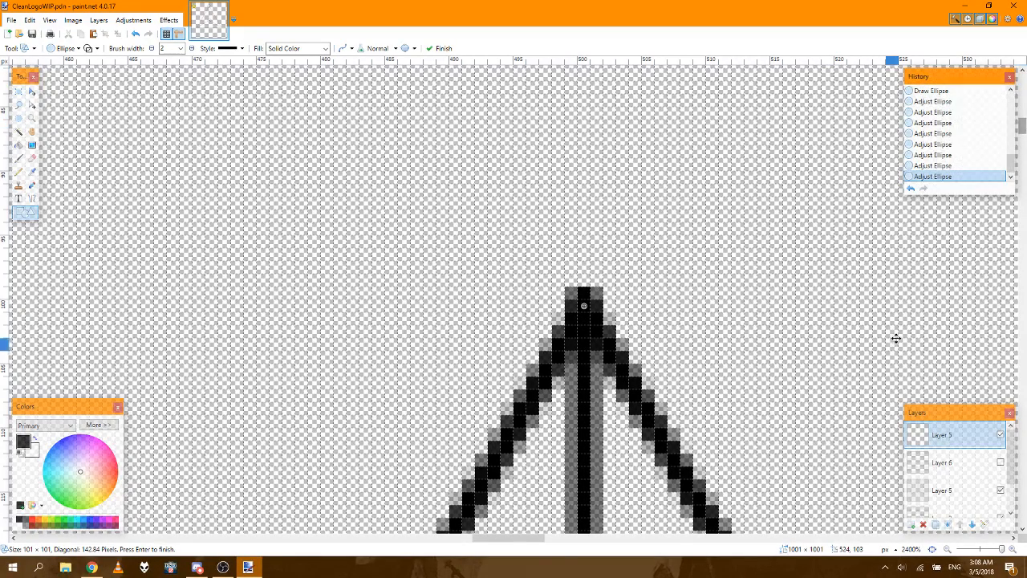
{"action": "left_click", "coordinate": [933, 551]}
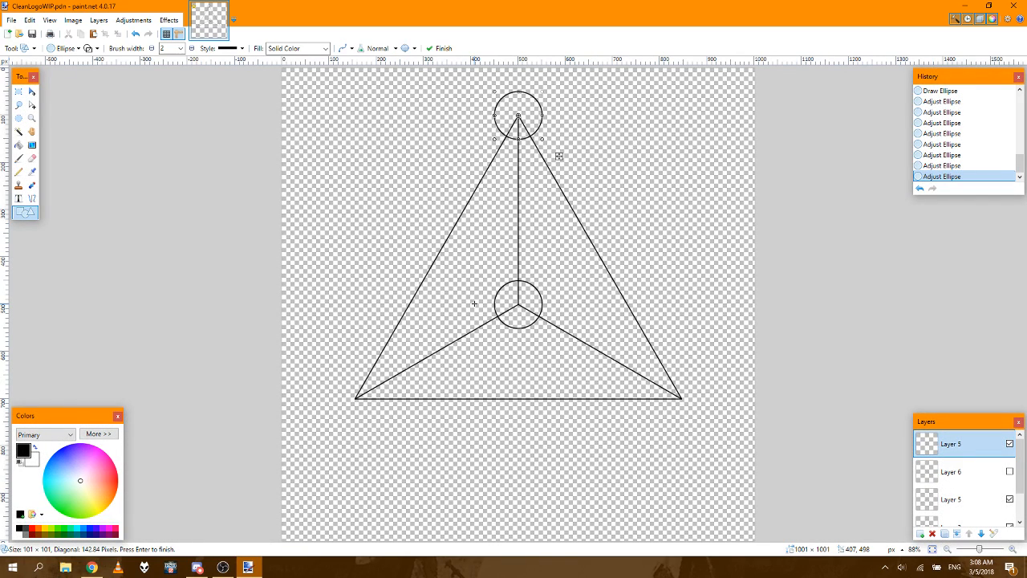
{"action": "key", "text": "Return"}
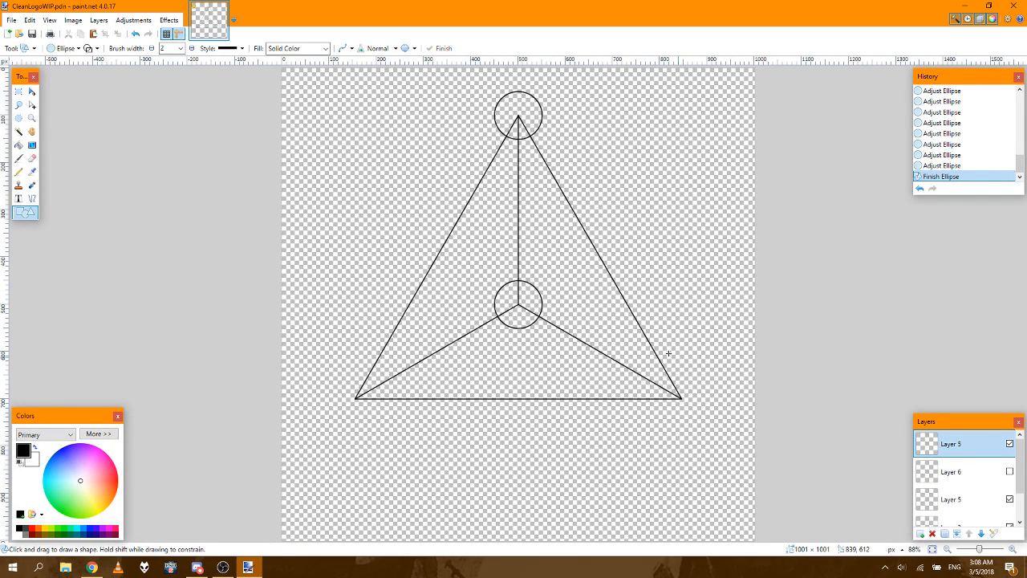
Step: Draw a third circle of 101 × 101 px level with the central circle and overlapping its left part
{"action": "left_click", "coordinate": [1013, 550]}
{"action": "left_click", "coordinate": [1013, 551]}
{"action": "left_click", "coordinate": [1014, 551]}
{"action": "left_click", "coordinate": [1013, 551]}
{"action": "left_click", "coordinate": [1013, 551]}
{"action": "left_click", "coordinate": [1014, 551]}
{"action": "left_click", "coordinate": [1014, 551]}
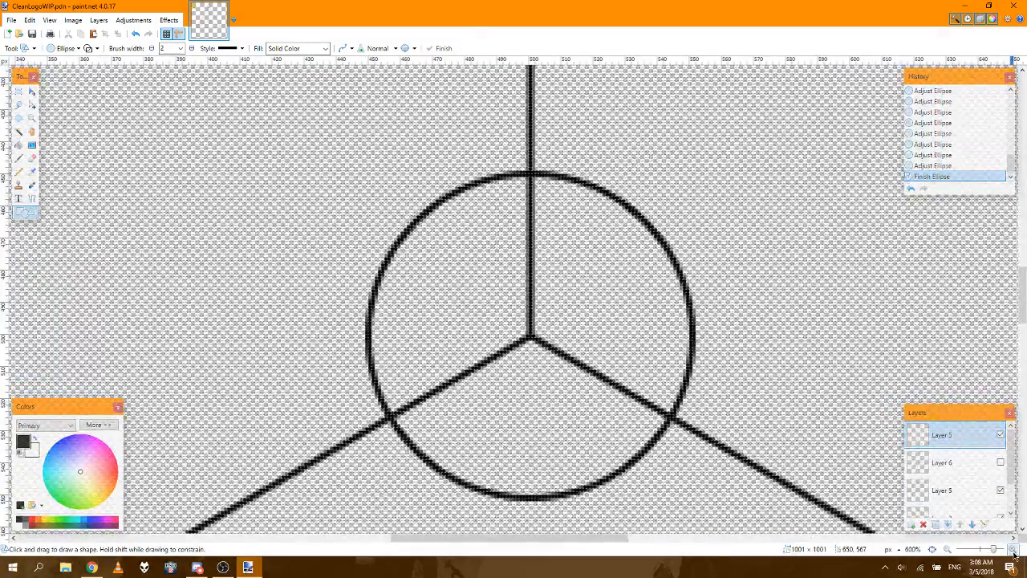
{"action": "left_click", "coordinate": [1013, 550]}
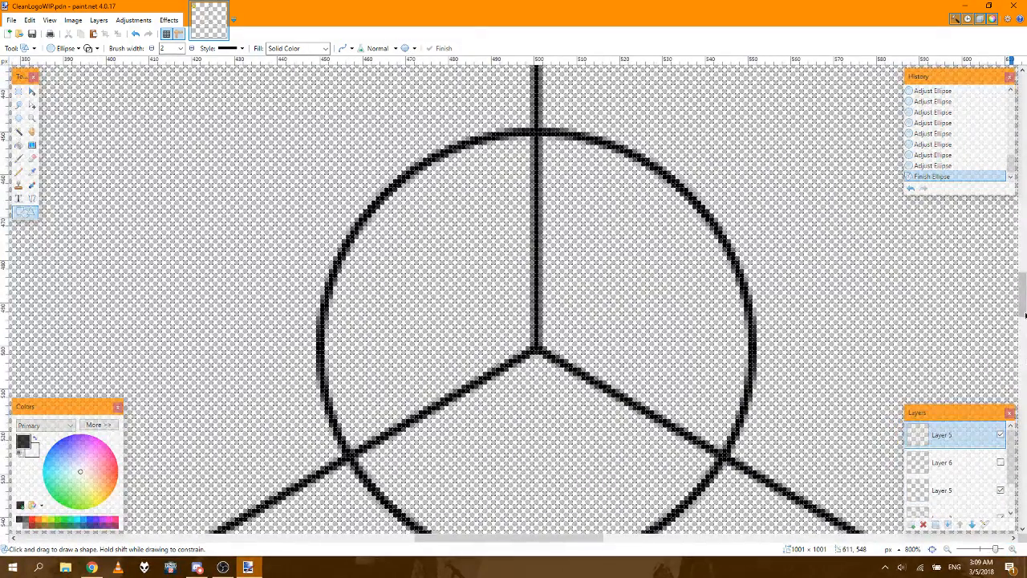
{"action": "left_click_drag", "start_coordinate": [1024, 291], "coordinate": [1024, 295]}
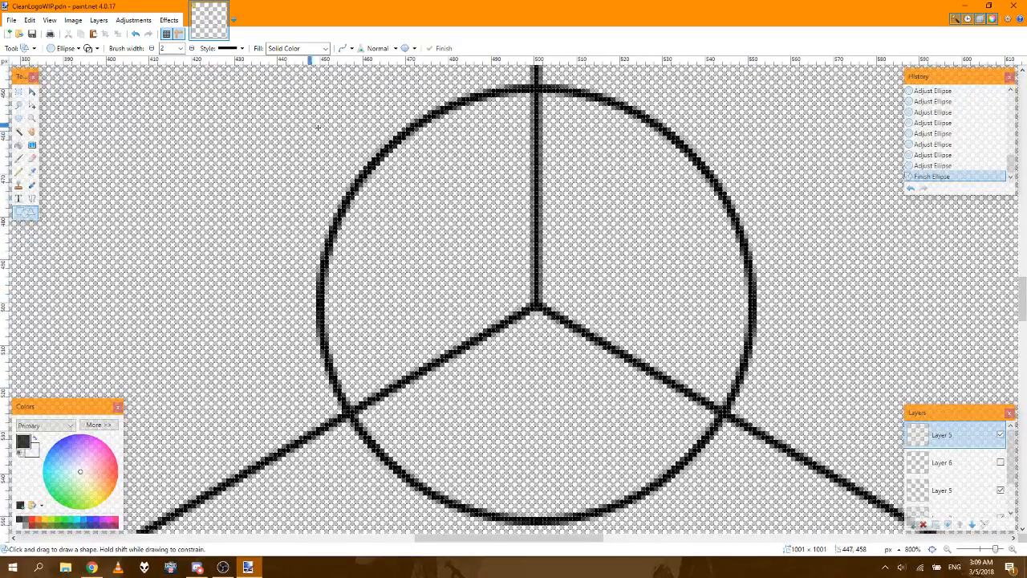
{"action": "mouse_move", "coordinate": [134, 89]}
{"action": "left_mouse_down"}
{"action": "mouse_move", "coordinate": [350, 255]}
{"action": "mouse_move", "coordinate": [405, 333]}
{"action": "mouse_move", "coordinate": [400, 520]}
{"action": "mouse_move", "coordinate": [562, 520]}
{"action": "left_mouse_up"}
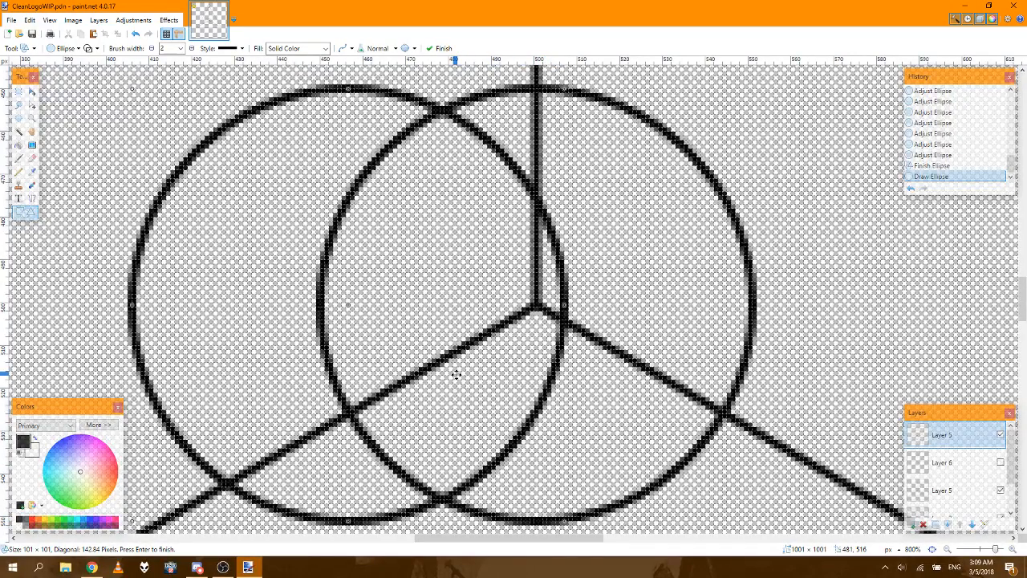
Step: Move the third circle down and left so it overlaps the central circle's lower-left part
{"action": "key", "text": "Down"}
{"action": "key", "text": "Down"}
{"action": "key", "text": "Down"}
{"action": "key", "text": "Down"}
{"action": "key", "text": "Down"}
{"action": "key", "text": "Down"}
{"action": "key", "text": "Down"}
{"action": "key", "text": "Down"}
{"action": "key", "text": "Down"}
{"action": "key", "text": "Down"}
{"action": "key", "text": "Down"}
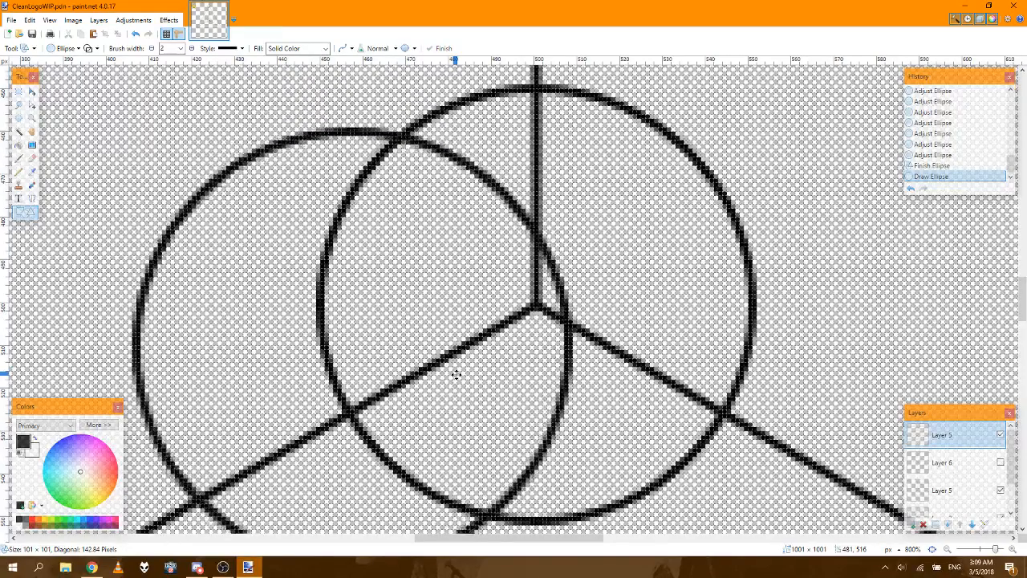
{"action": "key", "text": "Left"}
{"action": "key", "text": "Left"}
{"action": "key", "text": "Left"}
{"action": "key", "text": "Left"}
{"action": "key", "text": "Left"}
{"action": "key", "text": "Left"}
{"action": "key", "text": "Left"}
{"action": "key", "text": "Left"}
{"action": "key", "text": "Left"}
{"action": "key", "text": "Left"}
{"action": "key", "text": "Left"}
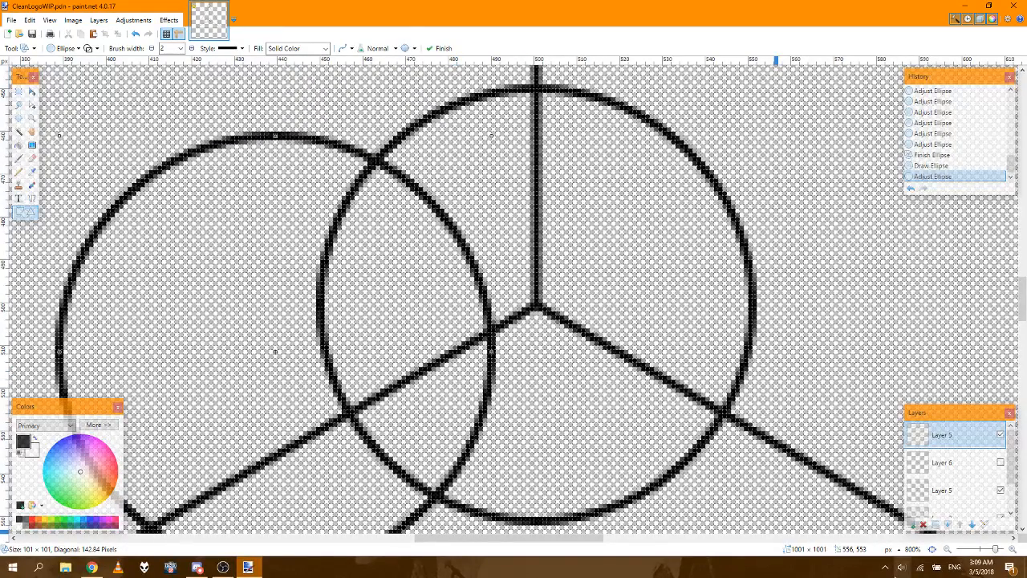
Step: Move the third circle straight down until it straddles the triangle's base line
{"action": "left_click", "coordinate": [932, 549]}
{"action": "key", "text": "Down"}
{"action": "key", "text": "Down"}
{"action": "key", "text": "Down"}
{"action": "key", "text": "Down"}
{"action": "key", "text": "Down"}
{"action": "key", "text": "Down"}
{"action": "key", "text": "Down"}
{"action": "key", "text": "Down"}
{"action": "key", "text": "Down"}
{"action": "key", "text": "Down"}
{"action": "key", "text": "Down"}
{"action": "key", "text": "Down"}
{"action": "key", "text": "Down"}
{"action": "key", "text": "Down"}
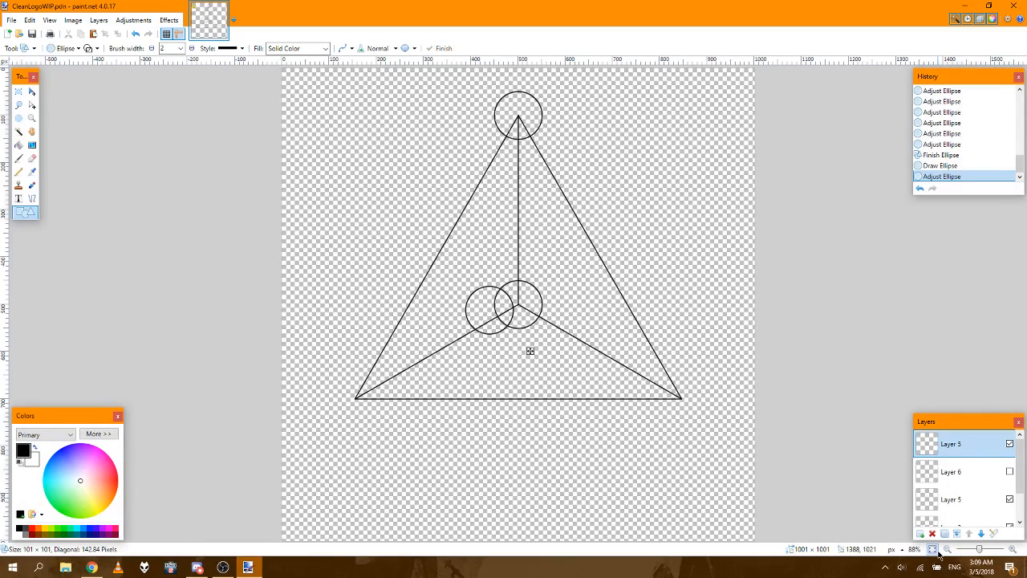
{"action": "key", "text": "Down"}
{"action": "key", "text": "Down"}
{"action": "key", "text": "Down"}
{"action": "key", "text": "Down"}
{"action": "key", "text": "Down"}
{"action": "key", "text": "Down"}
{"action": "key", "text": "Down"}
{"action": "key", "text": "Down"}
{"action": "key", "text": "Down"}
{"action": "key", "text": "Down"}
{"action": "key", "text": "Down"}
{"action": "key", "text": "Down"}
{"action": "key", "text": "Down"}
{"action": "key", "text": "Down"}
{"action": "key", "text": "Down"}
{"action": "key", "text": "Down"}
{"action": "key", "text": "Down"}
{"action": "key", "text": "Down"}
{"action": "key", "text": "Down"}
{"action": "key", "text": "Down"}
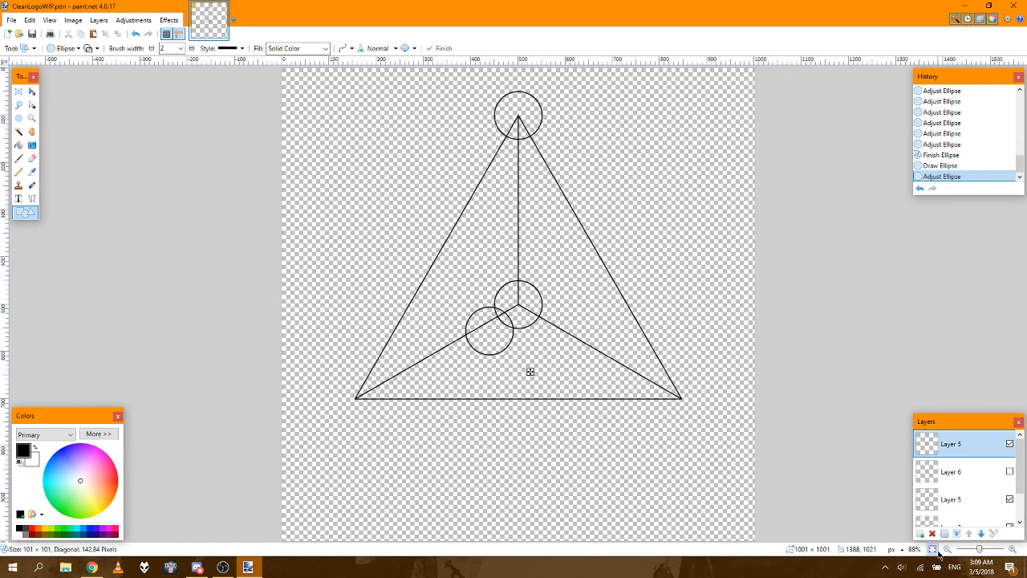
{"action": "key", "text": "Down"}
{"action": "key", "text": "Down"}
{"action": "key", "text": "Down"}
{"action": "key", "text": "Down"}
{"action": "key", "text": "Down"}
{"action": "key", "text": "Down"}
{"action": "key", "text": "Down"}
{"action": "key", "text": "Down"}
{"action": "key", "text": "Down"}
{"action": "key", "text": "Down"}
{"action": "key", "text": "Down"}
{"action": "key", "text": "Down"}
{"action": "key", "text": "Down"}
{"action": "key", "text": "Down"}
{"action": "key", "text": "Down"}
{"action": "key", "text": "Down"}
{"action": "key", "text": "Down"}
{"action": "key", "text": "Down"}
{"action": "key", "text": "Down"}
{"action": "key", "text": "Down"}
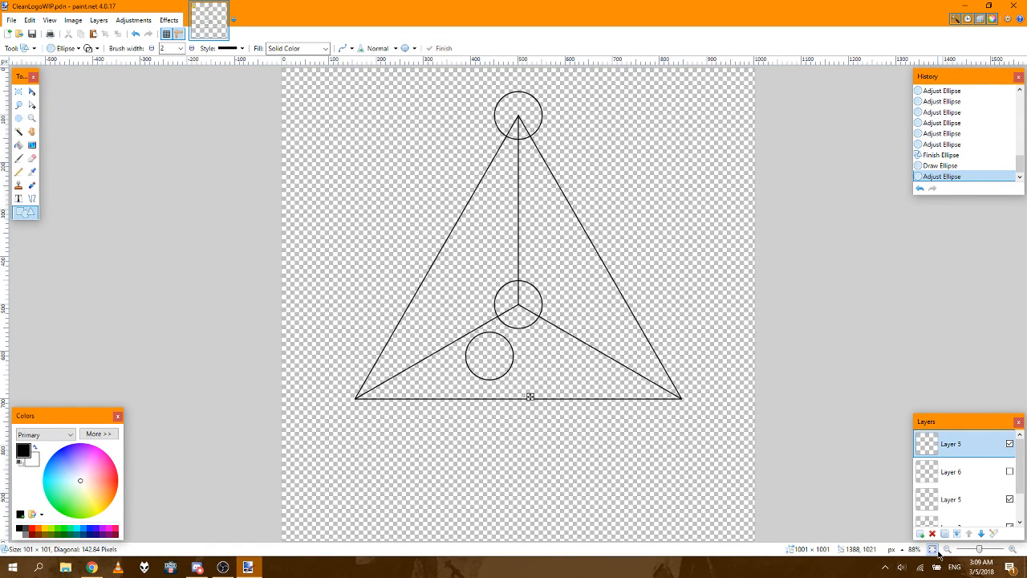
{"action": "key", "text": "Down"}
{"action": "key", "text": "Down"}
{"action": "key", "text": "Down"}
{"action": "key", "text": "Down"}
{"action": "key", "text": "Down"}
{"action": "key", "text": "Down"}
{"action": "key", "text": "Down"}
{"action": "key", "text": "Down"}
{"action": "key", "text": "Down"}
{"action": "key", "text": "Down"}
{"action": "key", "text": "Down"}
{"action": "key", "text": "Down"}
{"action": "key", "text": "Down"}
{"action": "key", "text": "Down"}
{"action": "key", "text": "Down"}
{"action": "key", "text": "Down"}
{"action": "key", "text": "Down"}
{"action": "key", "text": "Down"}
{"action": "key", "text": "Down"}
{"action": "key", "text": "Down"}
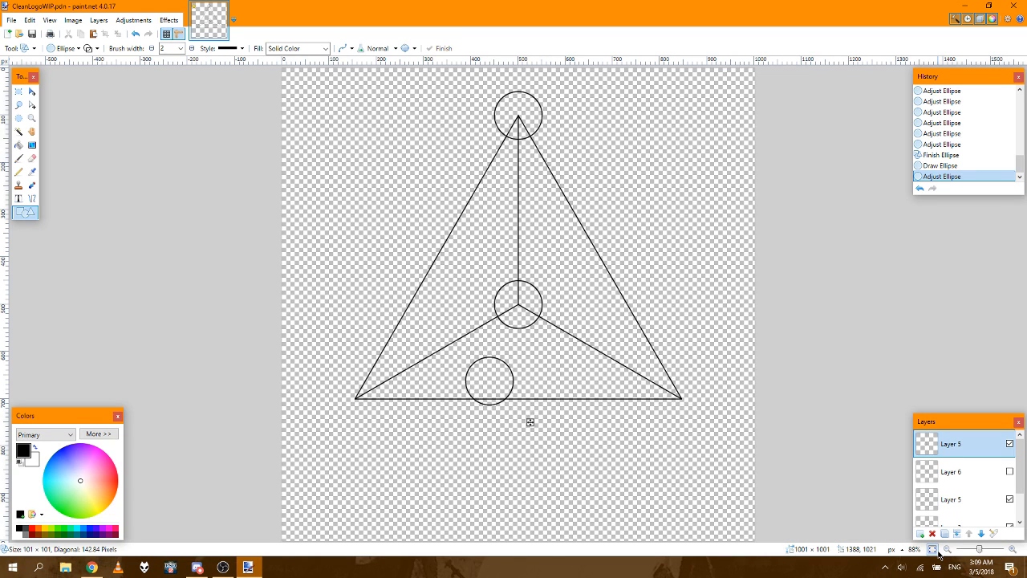
{"action": "key", "text": "Down"}
{"action": "key", "text": "Down"}
{"action": "key", "text": "Down"}
{"action": "key", "text": "Down"}
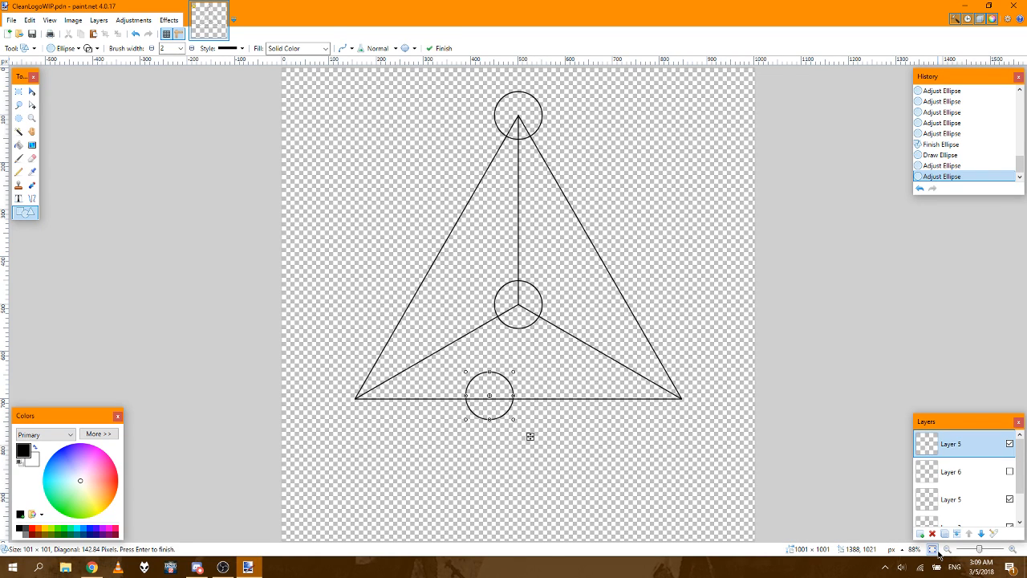
Step: Fine-position the third circle downward so its centre sits exactly on the triangle's base line
{"action": "left_click", "coordinate": [1013, 550]}
{"action": "left_click", "coordinate": [1013, 550]}
{"action": "left_click", "coordinate": [1012, 550]}
{"action": "left_click", "coordinate": [1013, 549]}
{"action": "left_click", "coordinate": [1013, 550]}
{"action": "left_click", "coordinate": [1013, 549]}
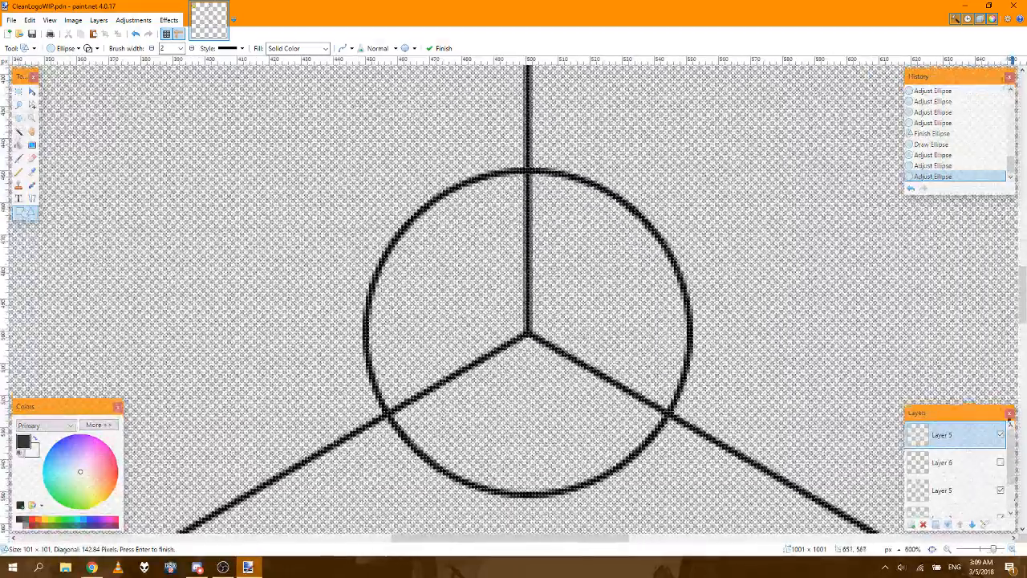
{"action": "left_click_drag", "start_coordinate": [1024, 299], "coordinate": [1024, 371]}
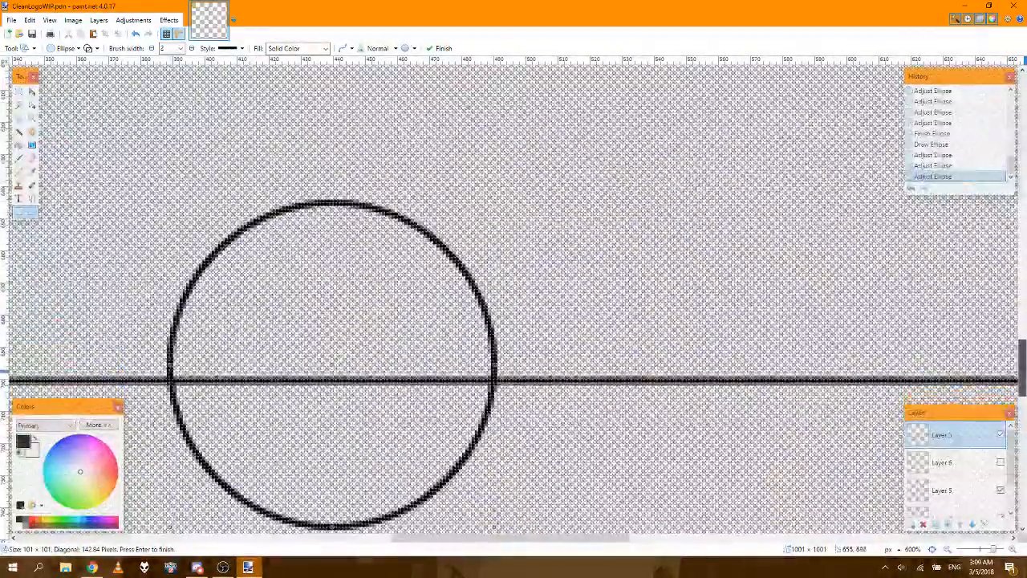
{"action": "key", "text": "Return"}
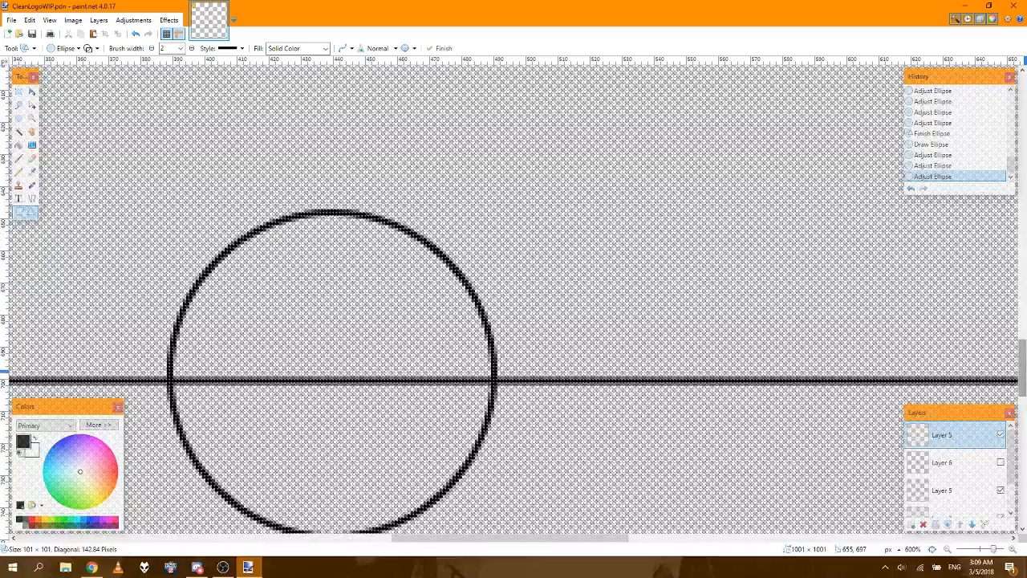
{"action": "key", "text": "Down"}
{"action": "key", "text": "Down"}
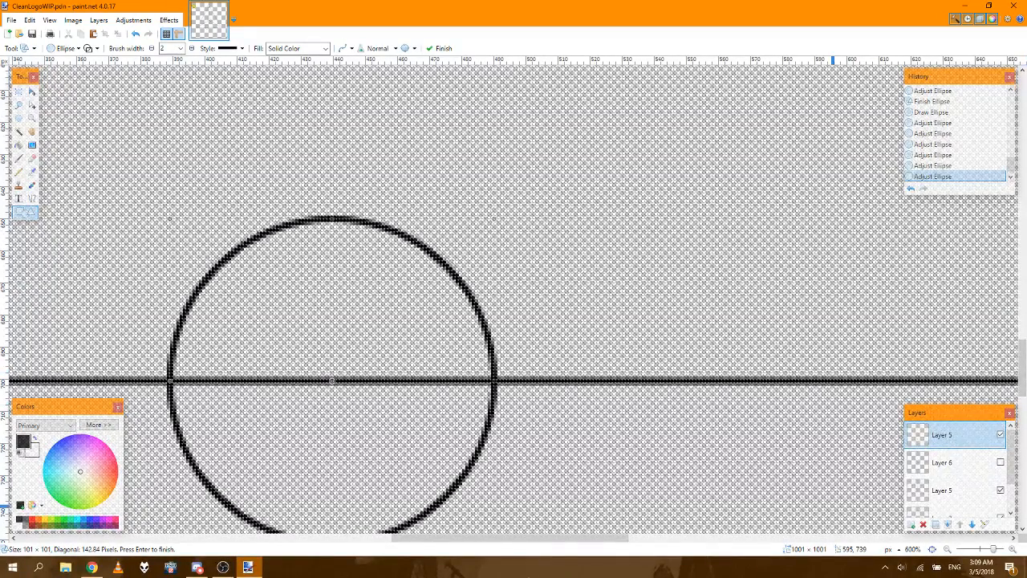
Step: Move the third circle straight left along the base line until it surrounds the triangle's lower-left corner
{"action": "left_click_drag", "start_coordinate": [496, 545], "coordinate": [346, 543]}
{"action": "key", "text": "Left"}
{"action": "key", "text": "Left"}
{"action": "key", "text": "Left"}
{"action": "key", "text": "Left"}
{"action": "key", "text": "Left"}
{"action": "key", "text": "Left"}
{"action": "key", "text": "Left"}
{"action": "key", "text": "Left"}
{"action": "key", "text": "Left"}
{"action": "key", "text": "Left"}
{"action": "key", "text": "Left"}
{"action": "key", "text": "Left"}
{"action": "key", "text": "Left"}
{"action": "key", "text": "Left"}
{"action": "key", "text": "Left"}
{"action": "key", "text": "Left"}
{"action": "key", "text": "Left"}
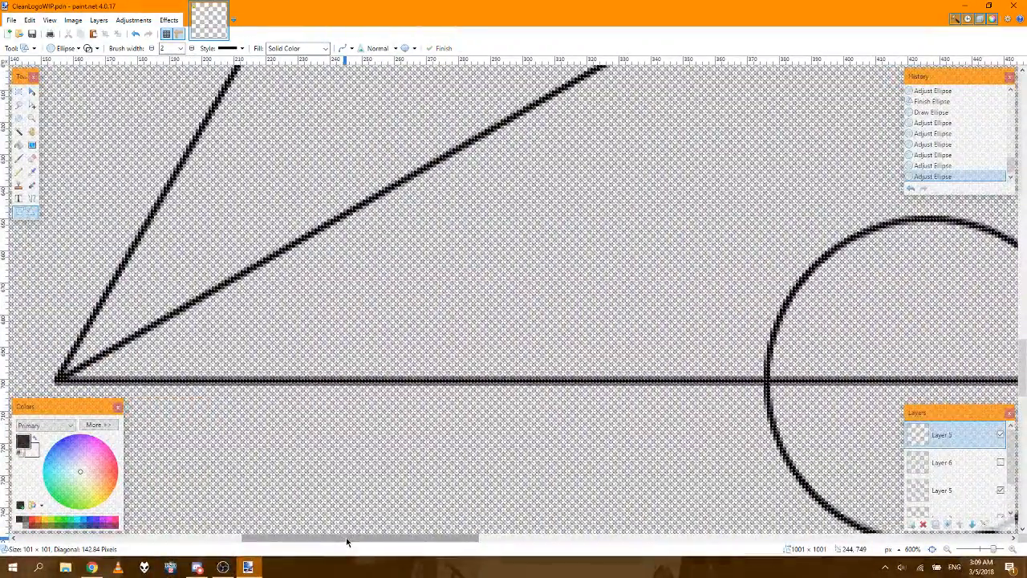
{"action": "key", "text": "Left"}
{"action": "key", "text": "Left"}
{"action": "key", "text": "Left"}
{"action": "key", "text": "Left"}
{"action": "key", "text": "Left"}
{"action": "key", "text": "Left"}
{"action": "key", "text": "Left"}
{"action": "key", "text": "Left"}
{"action": "key", "text": "Left"}
{"action": "key", "text": "Left"}
{"action": "key", "text": "Left"}
{"action": "key", "text": "Left"}
{"action": "key", "text": "Left"}
{"action": "key", "text": "Left"}
{"action": "key", "text": "Left"}
{"action": "key", "text": "Left"}
{"action": "key", "text": "Left"}
{"action": "key", "text": "Left"}
{"action": "key", "text": "Left"}
{"action": "key", "text": "Left"}
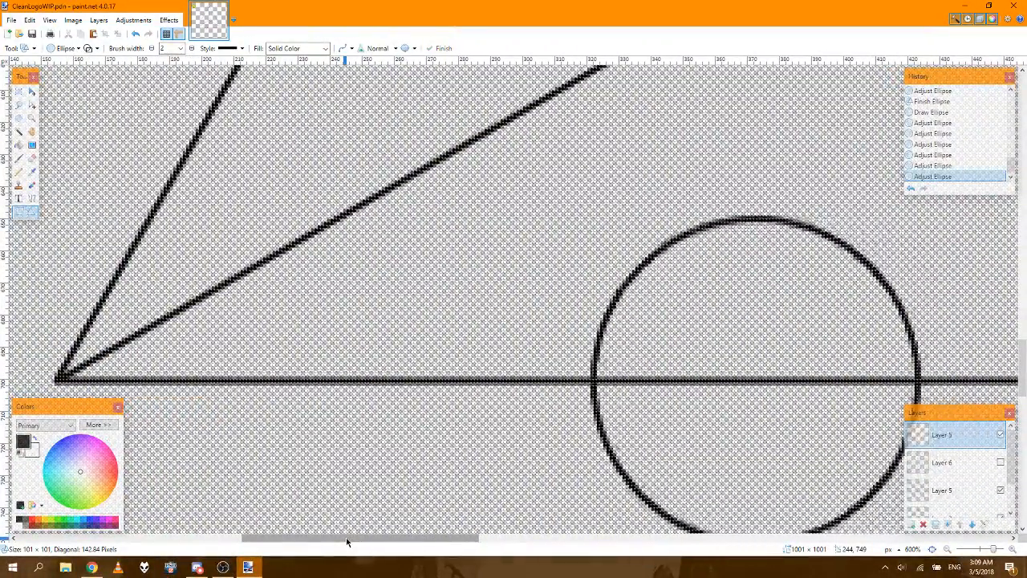
{"action": "key", "text": "Left"}
{"action": "key", "text": "Left"}
{"action": "key", "text": "Left"}
{"action": "key", "text": "Left"}
{"action": "key", "text": "Left"}
{"action": "key", "text": "Left"}
{"action": "key", "text": "Left"}
{"action": "key", "text": "Left"}
{"action": "key", "text": "Left"}
{"action": "key", "text": "Left"}
{"action": "key", "text": "Left"}
{"action": "key", "text": "Left"}
{"action": "key", "text": "Left"}
{"action": "key", "text": "Left"}
{"action": "key", "text": "Left"}
{"action": "key", "text": "Left"}
{"action": "key", "text": "Left"}
{"action": "key", "text": "Left"}
{"action": "key", "text": "Left"}
{"action": "key", "text": "Left"}
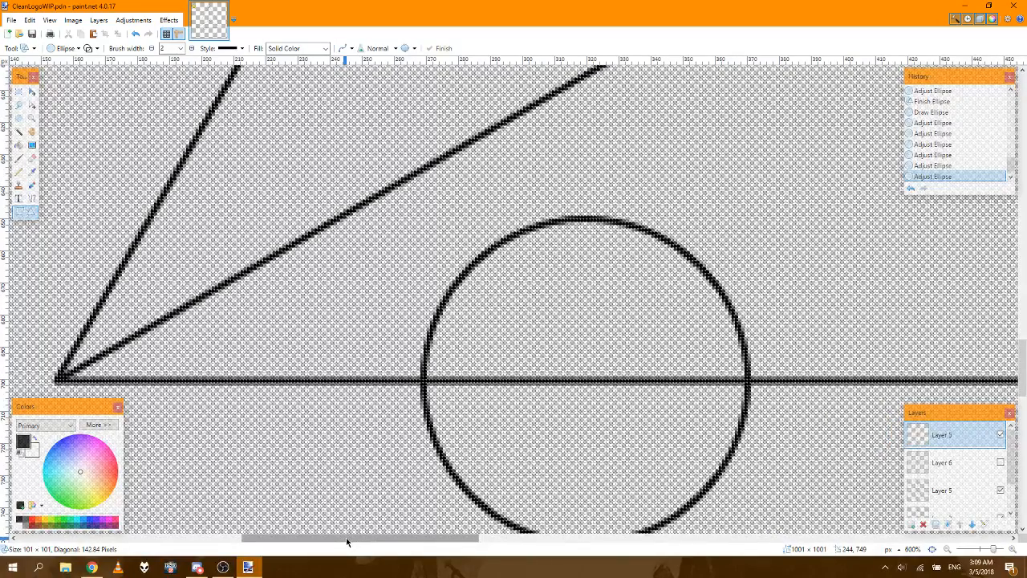
{"action": "key", "text": "Left"}
{"action": "key", "text": "Left"}
{"action": "key", "text": "Left"}
{"action": "key", "text": "Left"}
{"action": "key", "text": "Left"}
{"action": "key", "text": "Left"}
{"action": "key", "text": "Left"}
{"action": "key", "text": "Left"}
{"action": "key", "text": "Left"}
{"action": "key", "text": "Left"}
{"action": "key", "text": "Left"}
{"action": "key", "text": "Left"}
{"action": "key", "text": "Left"}
{"action": "key", "text": "Left"}
{"action": "key", "text": "Left"}
{"action": "key", "text": "Left"}
{"action": "key", "text": "Left"}
{"action": "key", "text": "Left"}
{"action": "key", "text": "Left"}
{"action": "key", "text": "Left"}
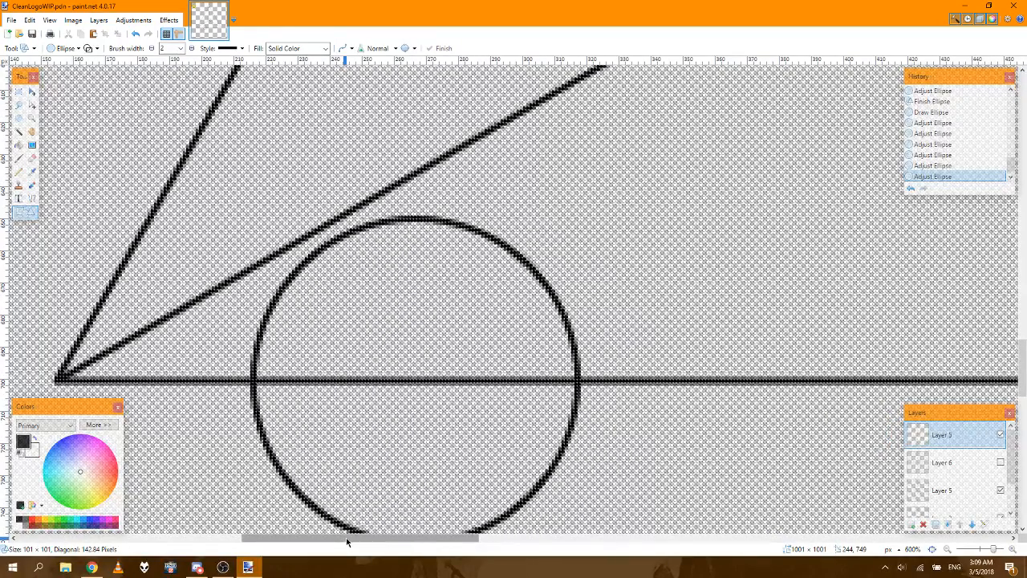
{"action": "key", "text": "Left"}
{"action": "key", "text": "Left"}
{"action": "key", "text": "Left"}
{"action": "key", "text": "Left"}
{"action": "key", "text": "Left"}
{"action": "key", "text": "Left"}
{"action": "key", "text": "Left"}
{"action": "key", "text": "Left"}
{"action": "key", "text": "Left"}
{"action": "key", "text": "Left"}
{"action": "key", "text": "Left"}
{"action": "key", "text": "Left"}
{"action": "key", "text": "Left"}
{"action": "key", "text": "Left"}
{"action": "key", "text": "Left"}
{"action": "key", "text": "Left"}
{"action": "key", "text": "Left"}
{"action": "key", "text": "Left"}
{"action": "key", "text": "Left"}
{"action": "key", "text": "Left"}
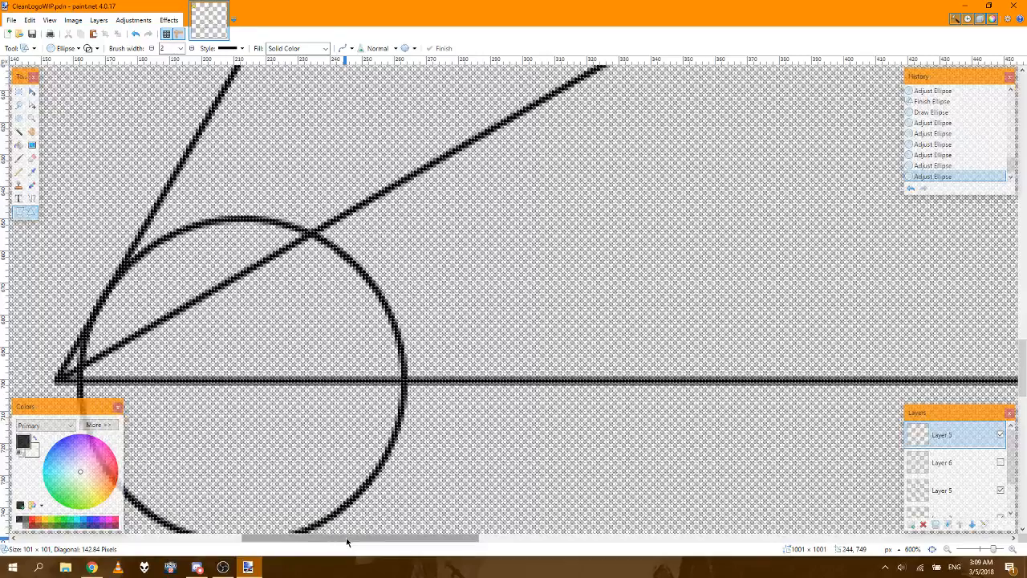
{"action": "key", "text": "Left"}
{"action": "key", "text": "Left"}
{"action": "key", "text": "Left"}
{"action": "key", "text": "Left"}
{"action": "key", "text": "Left"}
{"action": "key", "text": "Left"}
{"action": "key", "text": "Left"}
{"action": "key", "text": "Left"}
{"action": "key", "text": "Left"}
{"action": "key", "text": "Left"}
{"action": "key", "text": "Left"}
{"action": "key", "text": "Left"}
{"action": "key", "text": "Left"}
{"action": "key", "text": "Left"}
{"action": "key", "text": "Left"}
{"action": "key", "text": "Left"}
{"action": "key", "text": "Left"}
{"action": "key", "text": "Left"}
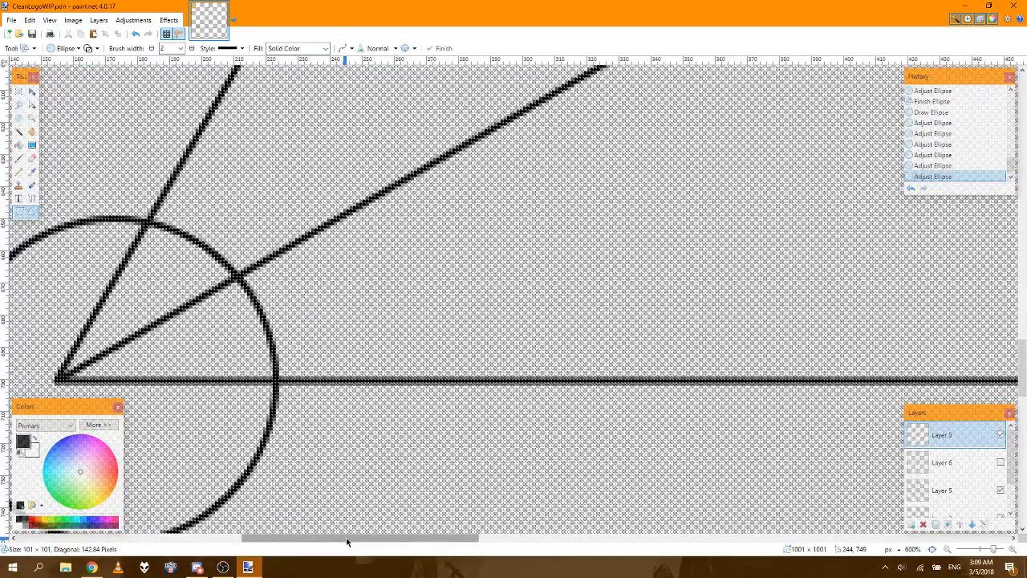
Step: Fine-position the third circle leftward so its centre sits exactly on the lower-left corner, and finish the shape
{"action": "left_click_drag", "start_coordinate": [347, 542], "coordinate": [319, 543]}
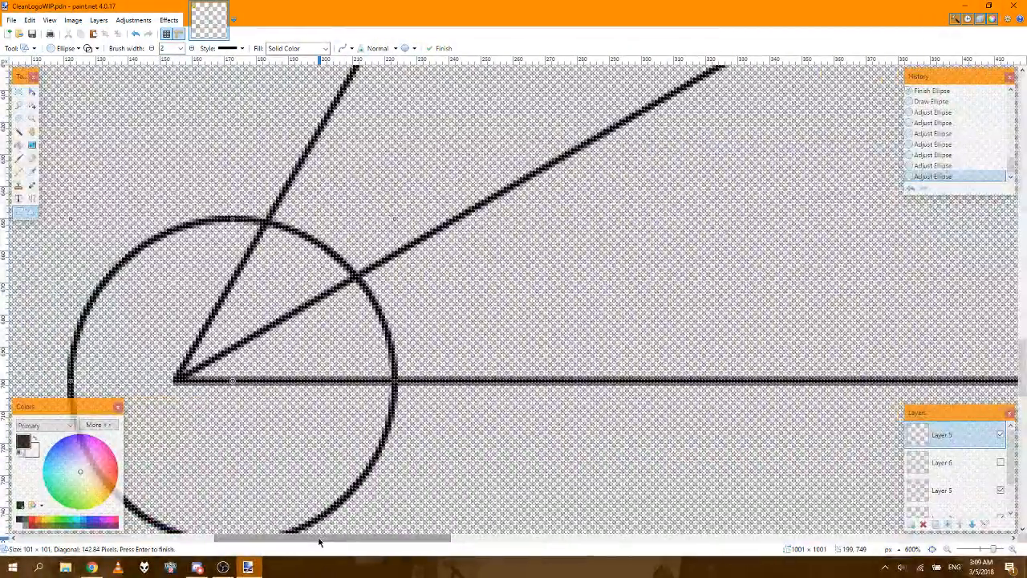
{"action": "key", "text": "Left"}
{"action": "key", "text": "Left"}
{"action": "key", "text": "Left"}
{"action": "key", "text": "Left"}
{"action": "key", "text": "Left"}
{"action": "key", "text": "Left"}
{"action": "key", "text": "Left"}
{"action": "key", "text": "Left"}
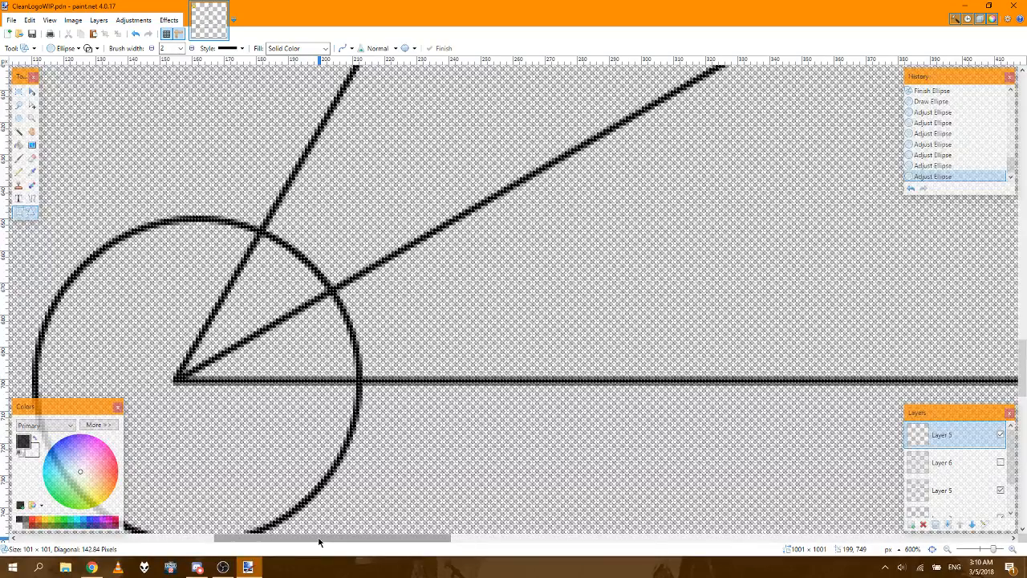
{"action": "key", "text": "Left"}
{"action": "key", "text": "Left"}
{"action": "key", "text": "Left"}
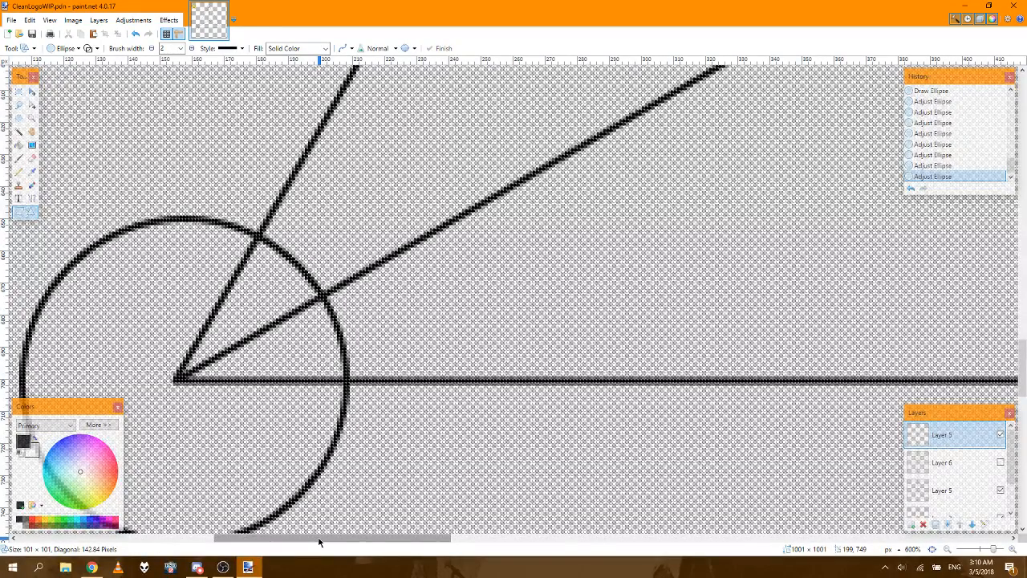
{"action": "key", "text": "Left"}
{"action": "key", "text": "Left"}
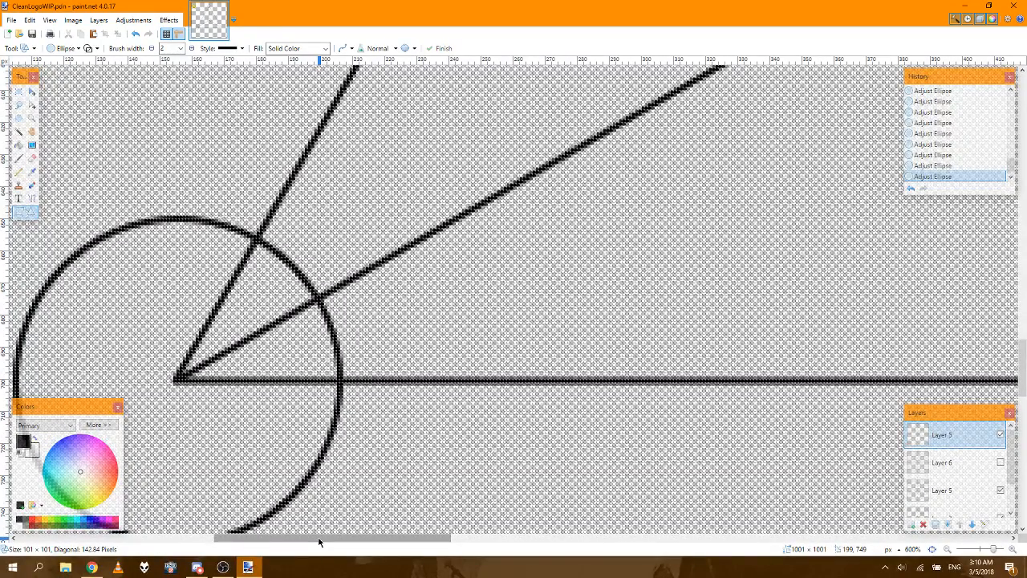
{"action": "key", "text": "Left"}
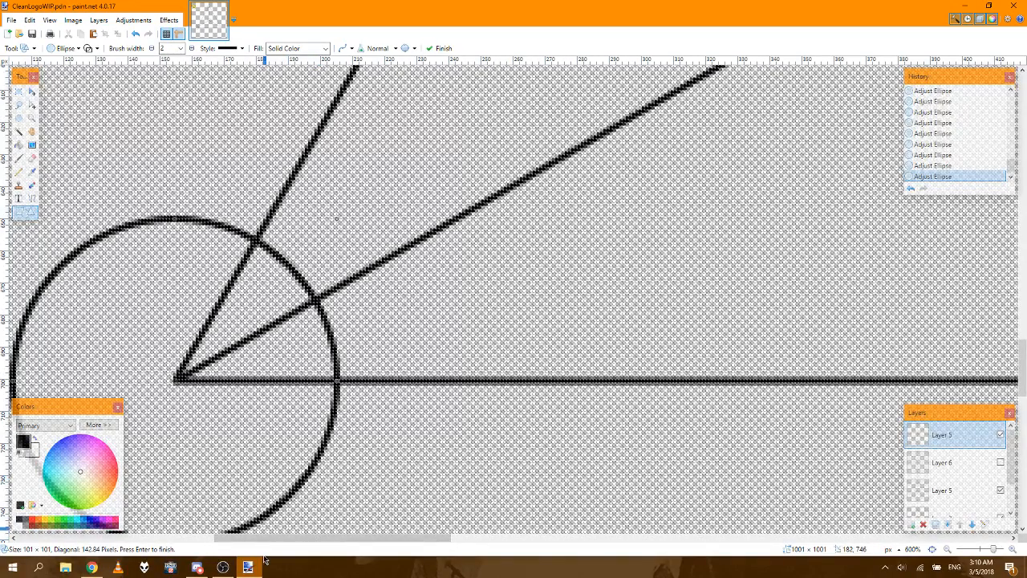
{"action": "key", "text": "Return"}
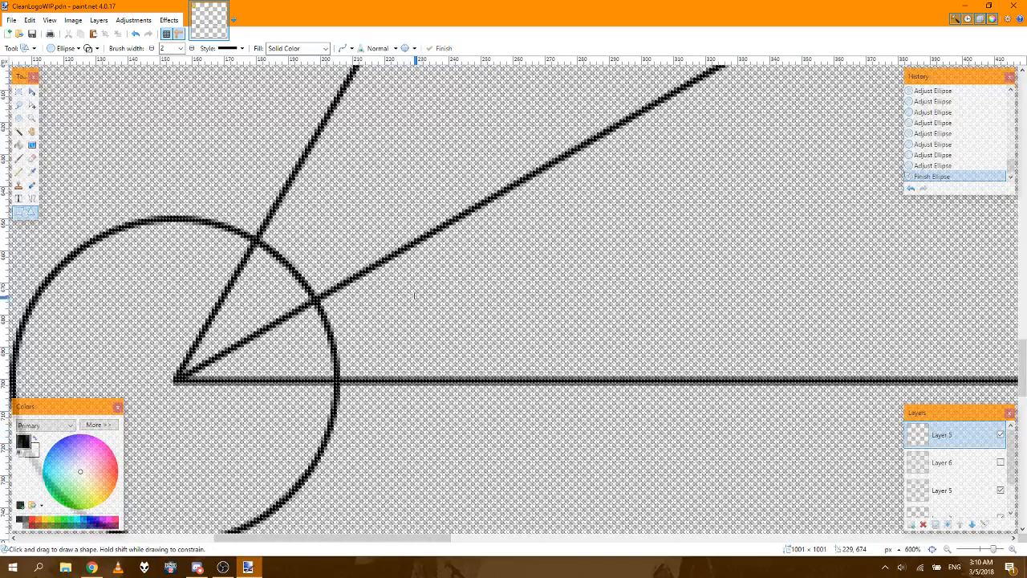
Step: Draw a fourth circle of 101 × 101 px overlapping the lower-left corner circle and align its centre vertically with the base line
{"action": "mouse_move", "coordinate": [246, 106]}
{"action": "left_mouse_down"}
{"action": "mouse_move", "coordinate": [506, 376]}
{"action": "mouse_move", "coordinate": [531, 434]}
{"action": "mouse_move", "coordinate": [526, 466]}
{"action": "mouse_move", "coordinate": [528, 433]}
{"action": "mouse_move", "coordinate": [570, 433]}
{"action": "left_mouse_up"}
{"action": "key", "text": "Down"}
{"action": "key", "text": "Down"}
{"action": "key", "text": "Down"}
{"action": "key", "text": "Down"}
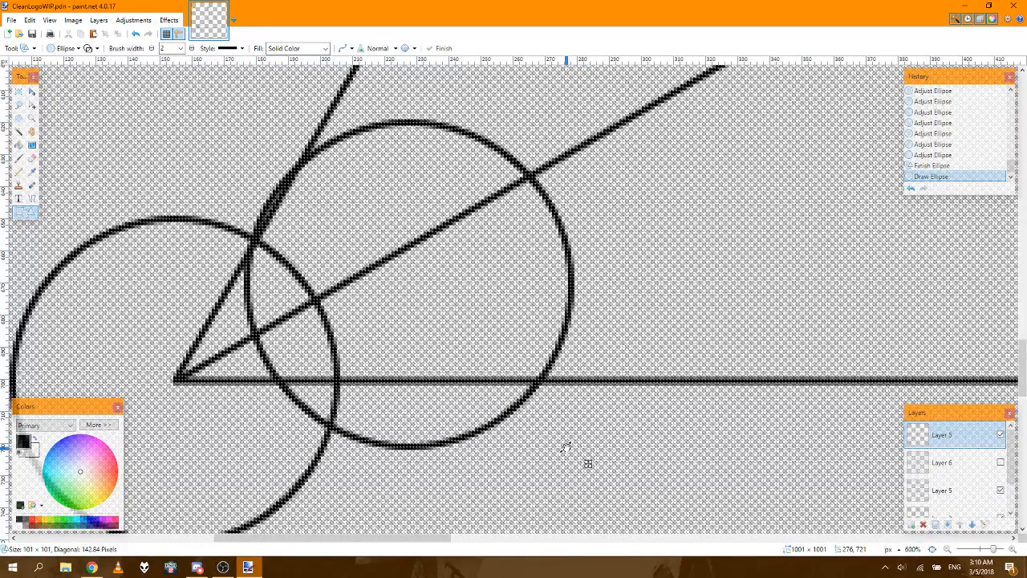
{"action": "key", "text": "Down"}
{"action": "key", "text": "Down"}
{"action": "key", "text": "Down"}
{"action": "key", "text": "Down"}
{"action": "key", "text": "Down"}
{"action": "key", "text": "Down"}
{"action": "key", "text": "Down"}
{"action": "key", "text": "Down"}
{"action": "key", "text": "Down"}
{"action": "key", "text": "Down"}
{"action": "key", "text": "Down"}
{"action": "key", "text": "Down"}
{"action": "key", "text": "Down"}
{"action": "key", "text": "Down"}
{"action": "key", "text": "Down"}
{"action": "key", "text": "Down"}
{"action": "key", "text": "Down"}
{"action": "key", "text": "Down"}
{"action": "key", "text": "Down"}
{"action": "key", "text": "Down"}
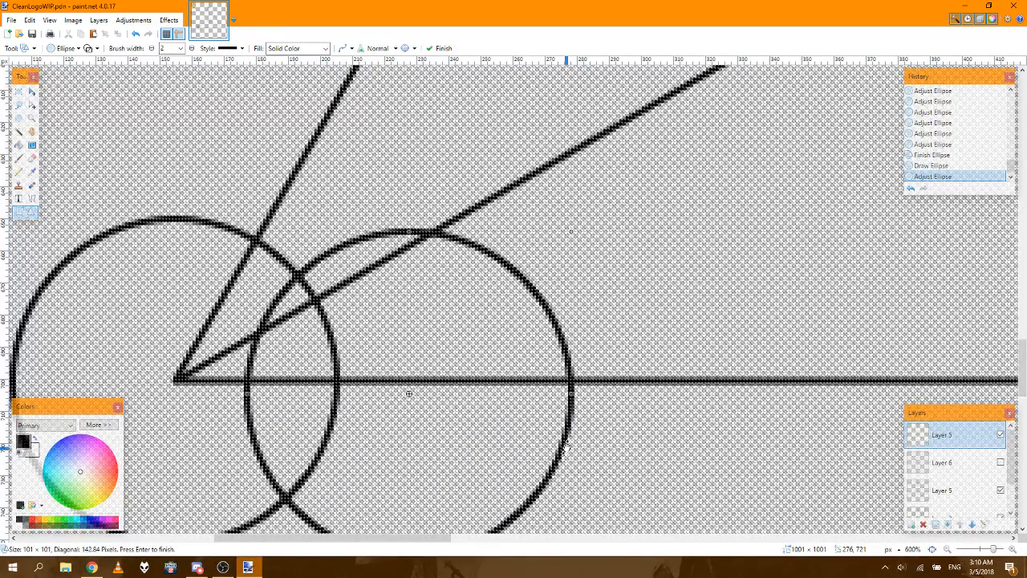
{"action": "key", "text": "Up"}
{"action": "key", "text": "Up"}
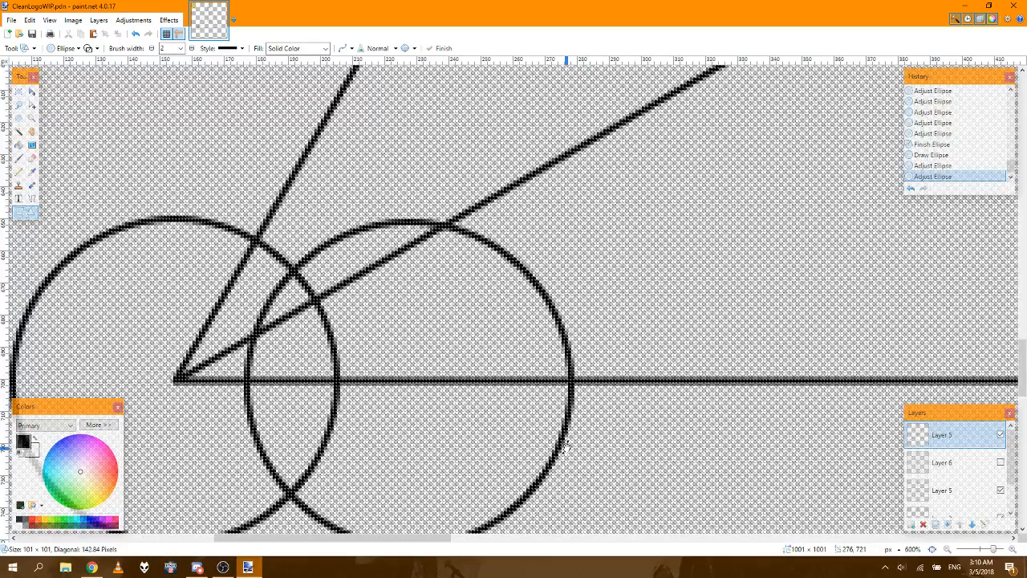
{"action": "key", "text": "Up"}
Step: Move the fourth circle straight right along the base line until it surrounds the triangle's lower-right corner
{"action": "key", "text": "Right"}
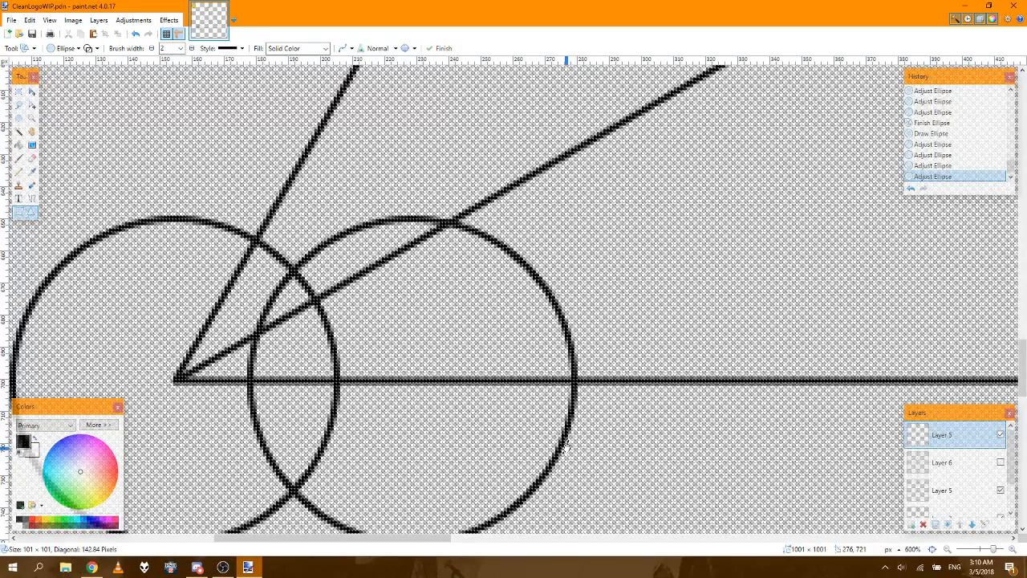
{"action": "key", "text": "Right"}
{"action": "key", "text": "Right"}
{"action": "key", "text": "Right"}
{"action": "key", "text": "Right"}
{"action": "key", "text": "Right"}
{"action": "key", "text": "Right"}
{"action": "key", "text": "Right"}
{"action": "key", "text": "Right"}
{"action": "key", "text": "Right"}
{"action": "key", "text": "Right"}
{"action": "key", "text": "Right"}
{"action": "key", "text": "Right"}
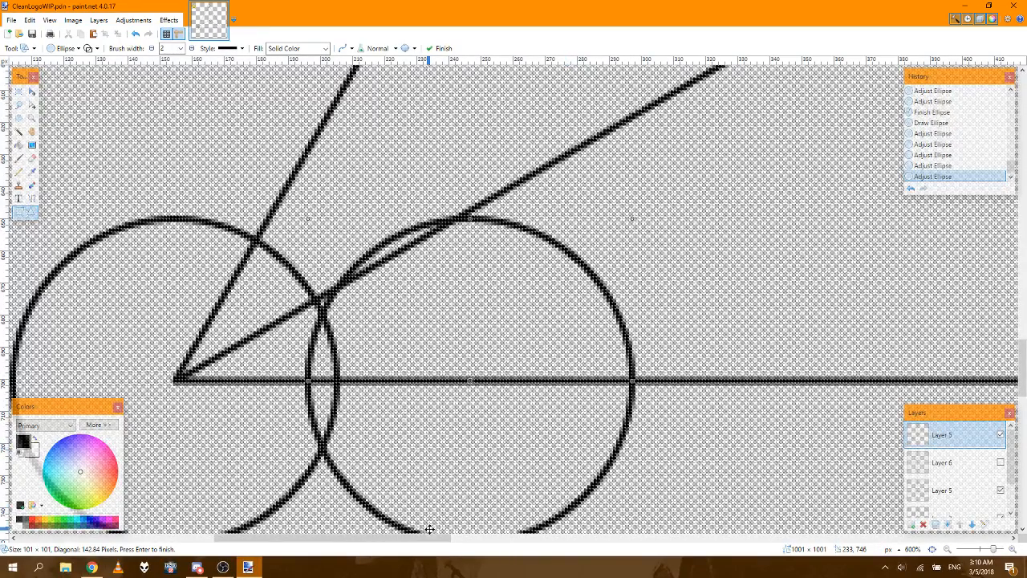
{"action": "left_click_drag", "start_coordinate": [421, 537], "coordinate": [773, 546]}
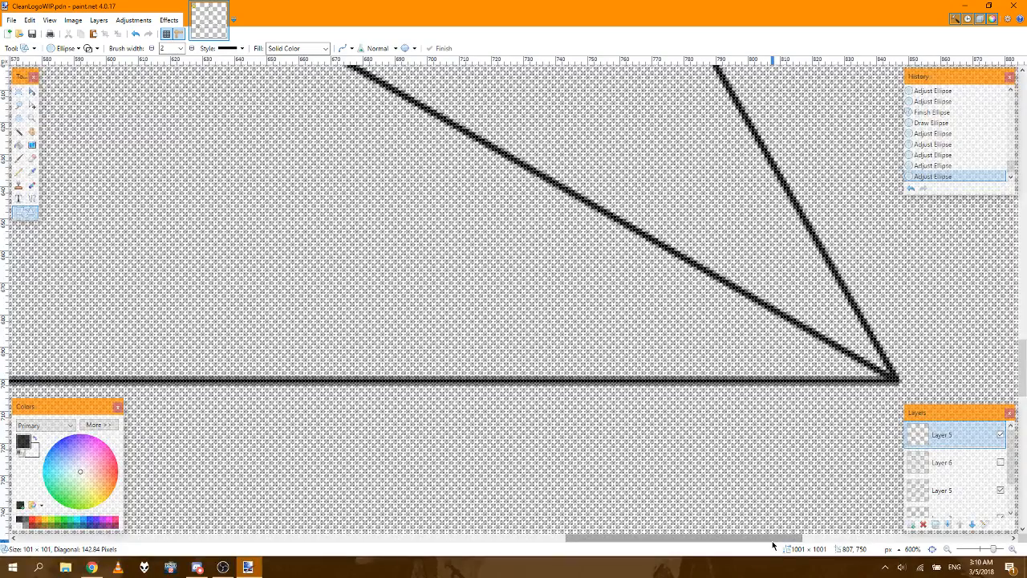
{"action": "key", "text": "Right"}
{"action": "key", "text": "Right"}
{"action": "key", "text": "Right"}
{"action": "key", "text": "Right"}
{"action": "key", "text": "Right"}
{"action": "key", "text": "Right"}
{"action": "key", "text": "Right"}
{"action": "key", "text": "Right"}
{"action": "key", "text": "Right"}
{"action": "key", "text": "Right"}
{"action": "key", "text": "Right"}
{"action": "key", "text": "Right"}
{"action": "key", "text": "Right"}
{"action": "key", "text": "Right"}
{"action": "key", "text": "Right"}
{"action": "key", "text": "Right"}
{"action": "key", "text": "Right"}
{"action": "key", "text": "Right"}
{"action": "key", "text": "Right"}
{"action": "key", "text": "Right"}
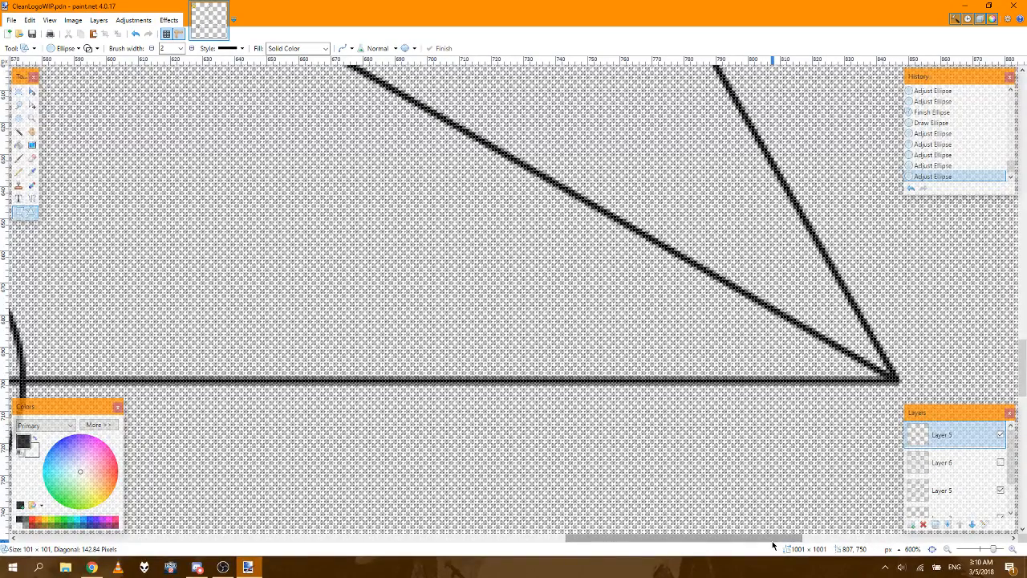
{"action": "key", "text": "Right"}
{"action": "key", "text": "Right"}
{"action": "key", "text": "Right"}
{"action": "key", "text": "Right"}
{"action": "key", "text": "Right"}
{"action": "key", "text": "Right"}
{"action": "key", "text": "Right"}
{"action": "key", "text": "Right"}
{"action": "key", "text": "Right"}
{"action": "key", "text": "Right"}
{"action": "key", "text": "Right"}
{"action": "key", "text": "Right"}
{"action": "key", "text": "Right"}
{"action": "key", "text": "Right"}
{"action": "key", "text": "Right"}
{"action": "key", "text": "Right"}
{"action": "key", "text": "Right"}
{"action": "key", "text": "Right"}
{"action": "key", "text": "Right"}
{"action": "key", "text": "Right"}
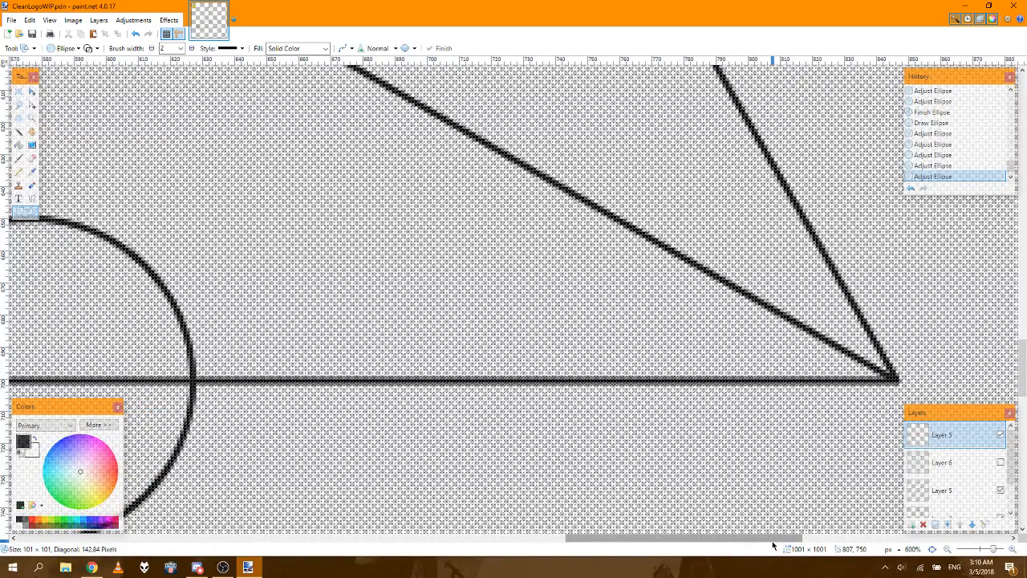
{"action": "key", "text": "Right"}
{"action": "key", "text": "Right"}
{"action": "key", "text": "Right"}
{"action": "key", "text": "Right"}
{"action": "key", "text": "Right"}
{"action": "key", "text": "Right"}
{"action": "key", "text": "Right"}
{"action": "key", "text": "Right"}
{"action": "key", "text": "Right"}
{"action": "key", "text": "Right"}
{"action": "key", "text": "Right"}
{"action": "key", "text": "Right"}
{"action": "key", "text": "Right"}
{"action": "key", "text": "Right"}
{"action": "key", "text": "Right"}
{"action": "key", "text": "Right"}
{"action": "key", "text": "Right"}
{"action": "key", "text": "Right"}
{"action": "key", "text": "Right"}
{"action": "key", "text": "Right"}
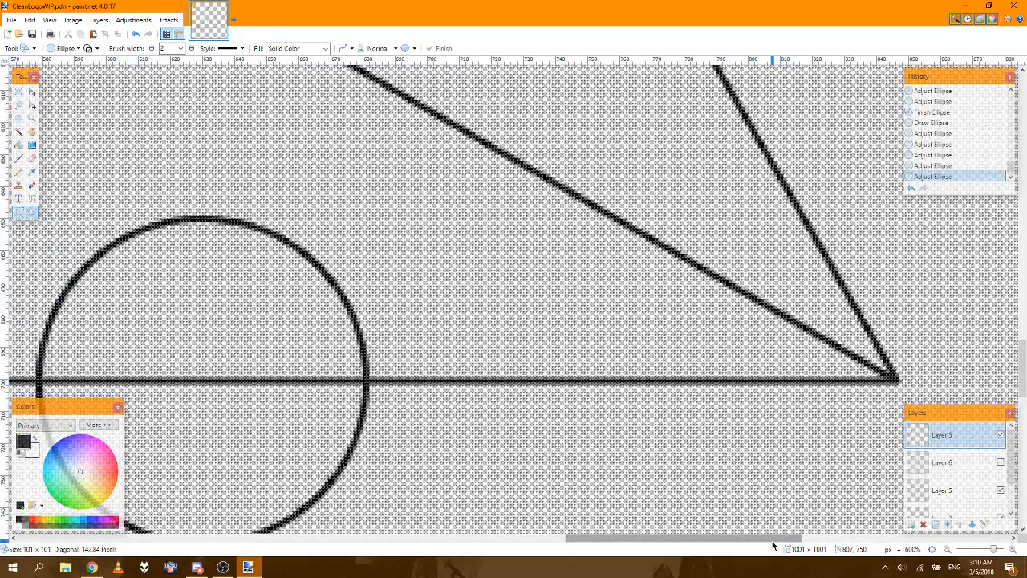
{"action": "key", "text": "Right"}
{"action": "key", "text": "Right"}
{"action": "key", "text": "Right"}
{"action": "key", "text": "Right"}
{"action": "key", "text": "Right"}
{"action": "key", "text": "Right"}
{"action": "key", "text": "Right"}
{"action": "key", "text": "Right"}
{"action": "key", "text": "Right"}
{"action": "key", "text": "Right"}
{"action": "key", "text": "Right"}
{"action": "key", "text": "Right"}
{"action": "key", "text": "Right"}
{"action": "key", "text": "Right"}
{"action": "key", "text": "Right"}
{"action": "key", "text": "Right"}
{"action": "key", "text": "Right"}
{"action": "key", "text": "Right"}
{"action": "key", "text": "Right"}
{"action": "key", "text": "Right"}
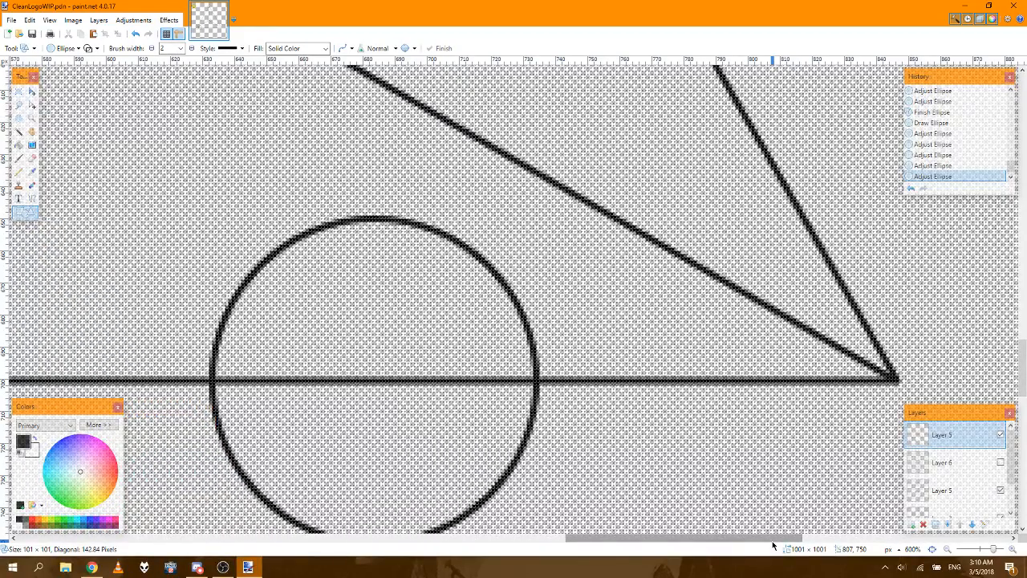
{"action": "key", "text": "Right"}
{"action": "key", "text": "Right"}
{"action": "key", "text": "Right"}
{"action": "key", "text": "Right"}
{"action": "key", "text": "Right"}
{"action": "key", "text": "Right"}
{"action": "key", "text": "Right"}
{"action": "key", "text": "Right"}
{"action": "key", "text": "Right"}
{"action": "key", "text": "Right"}
{"action": "key", "text": "Right"}
{"action": "key", "text": "Right"}
{"action": "key", "text": "Right"}
{"action": "key", "text": "Right"}
{"action": "key", "text": "Right"}
{"action": "key", "text": "Right"}
{"action": "key", "text": "Right"}
{"action": "key", "text": "Right"}
{"action": "key", "text": "Right"}
{"action": "key", "text": "Right"}
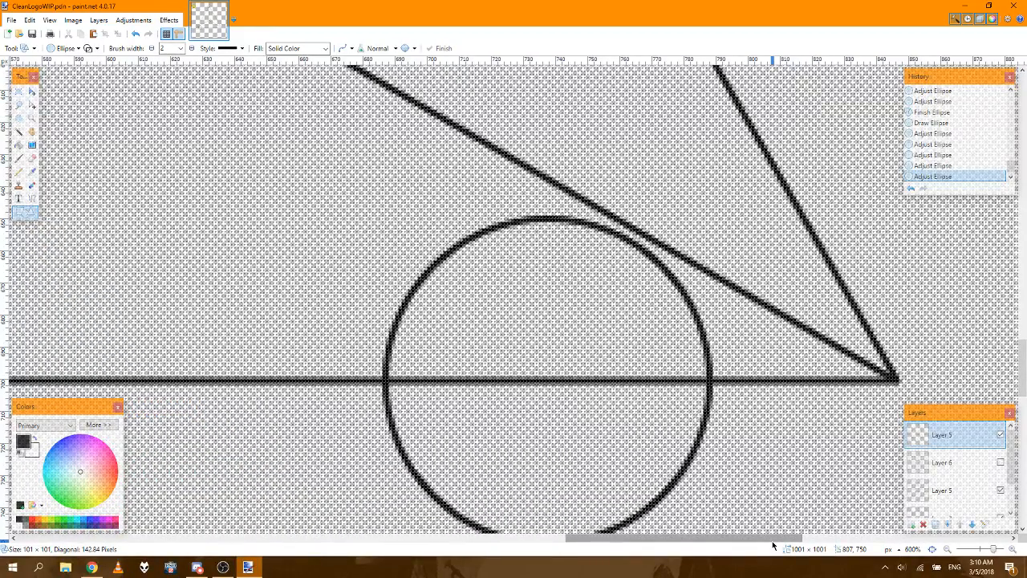
{"action": "key", "text": "Right"}
{"action": "key", "text": "Right"}
{"action": "key", "text": "Right"}
{"action": "key", "text": "Right"}
{"action": "key", "text": "Right"}
{"action": "key", "text": "Right"}
{"action": "key", "text": "Right"}
{"action": "key", "text": "Right"}
{"action": "key", "text": "Right"}
{"action": "key", "text": "Right"}
{"action": "key", "text": "Right"}
{"action": "key", "text": "Right"}
{"action": "key", "text": "Right"}
{"action": "key", "text": "Right"}
{"action": "key", "text": "Right"}
{"action": "key", "text": "Right"}
{"action": "key", "text": "Right"}
{"action": "key", "text": "Right"}
{"action": "key", "text": "Right"}
{"action": "key", "text": "Right"}
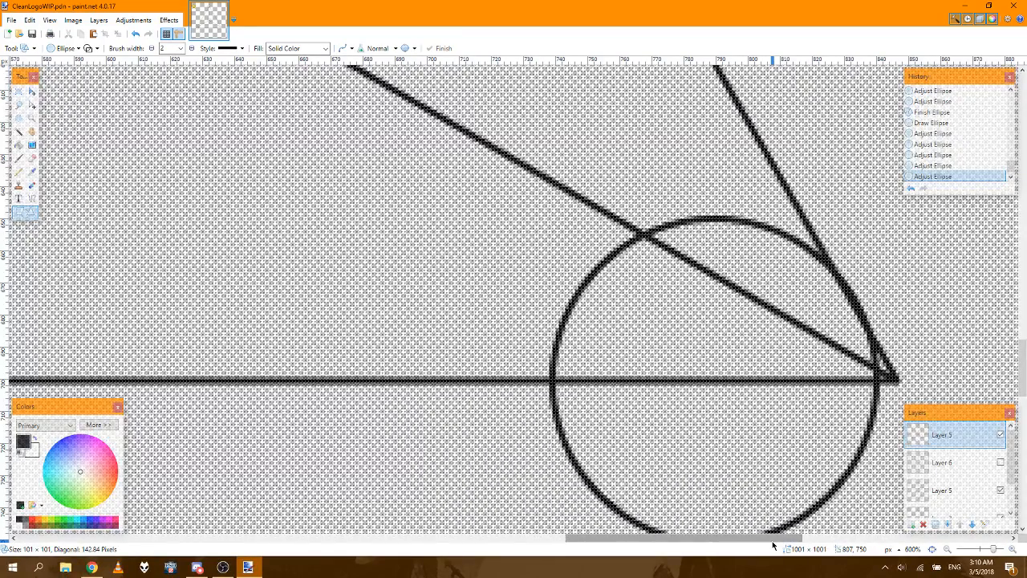
{"action": "key", "text": "Right"}
{"action": "key", "text": "Right"}
{"action": "key", "text": "Right"}
{"action": "key", "text": "Right"}
{"action": "key", "text": "Right"}
{"action": "key", "text": "Right"}
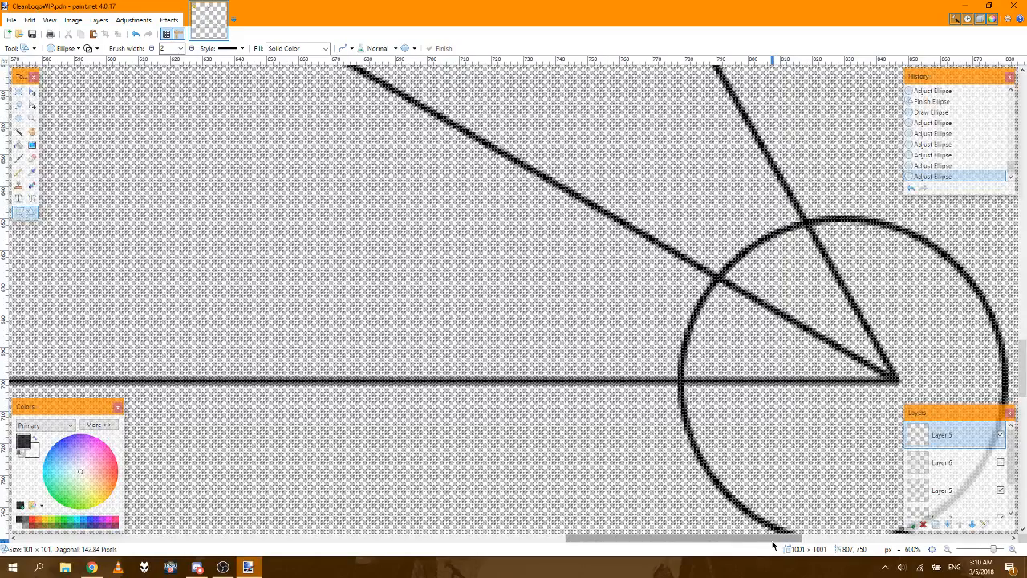
Step: Fine-position the fourth circle rightward so its centre sits exactly on the triangle's lower-right corner
{"action": "key", "text": "Right"}
{"action": "key", "text": "Right"}
{"action": "key", "text": "Right"}
{"action": "key", "text": "Right"}
{"action": "key", "text": "Right"}
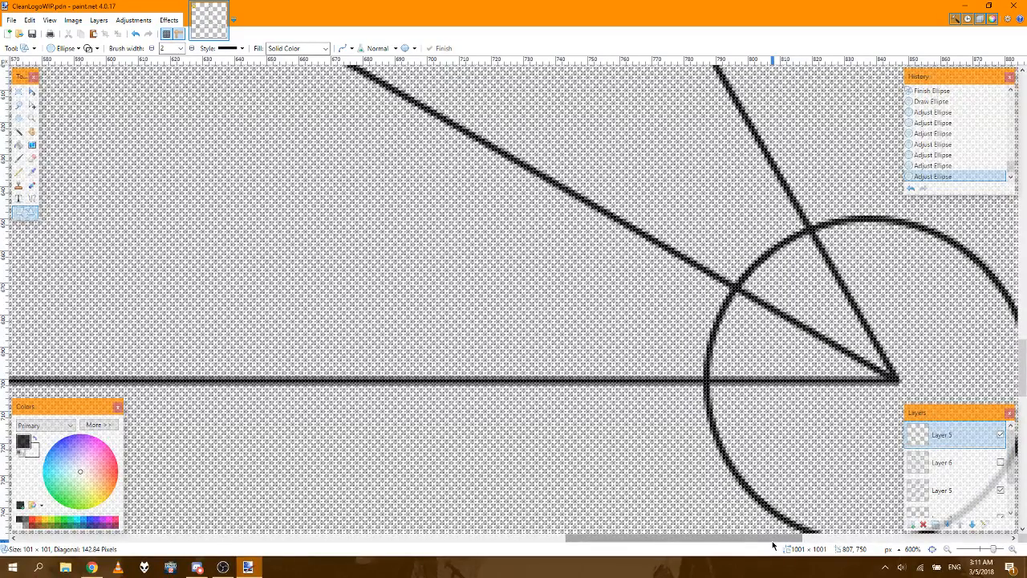
{"action": "key", "text": "Right"}
{"action": "key", "text": "Right"}
{"action": "key", "text": "Right"}
{"action": "key", "text": "Right"}
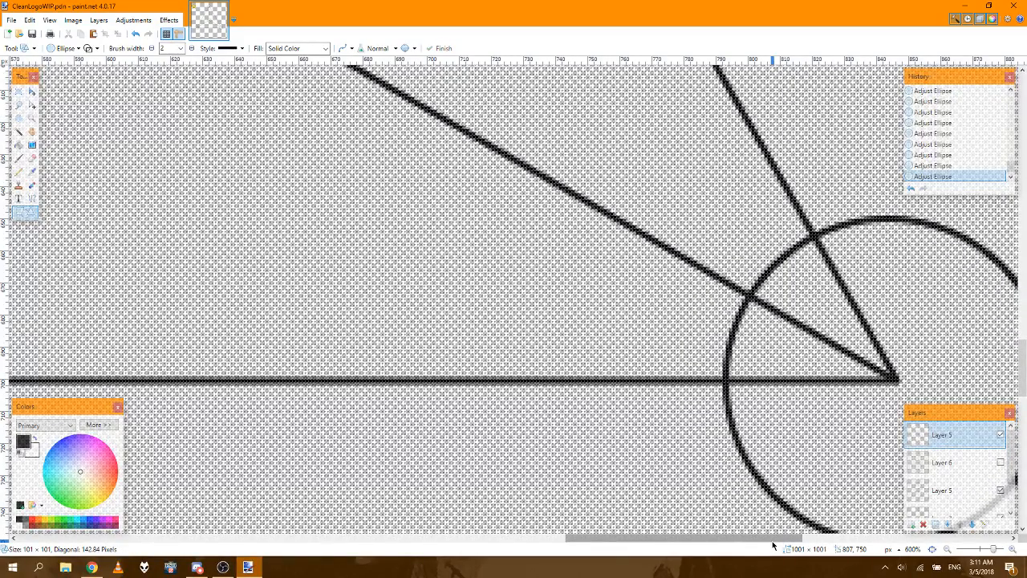
{"action": "key", "text": "Right"}
{"action": "key", "text": "Right"}
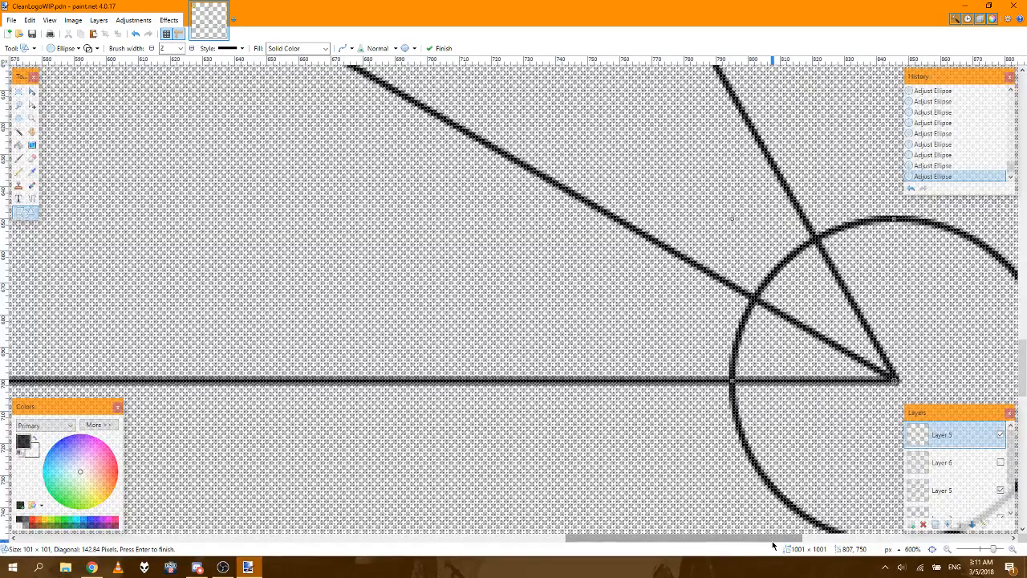
{"action": "key", "text": "Right"}
{"action": "key", "text": "Return"}
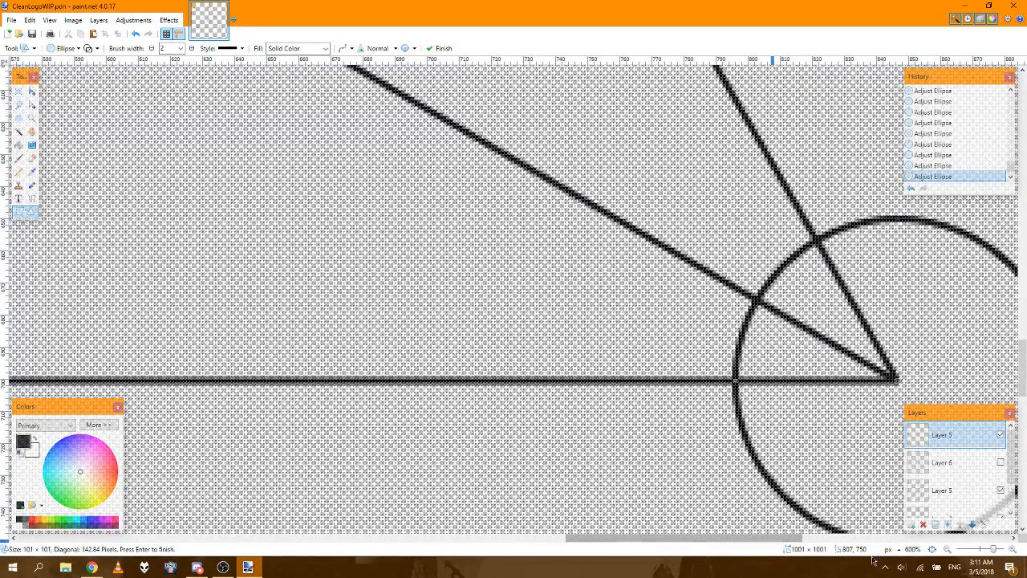
{"action": "left_click", "coordinate": [933, 550]}
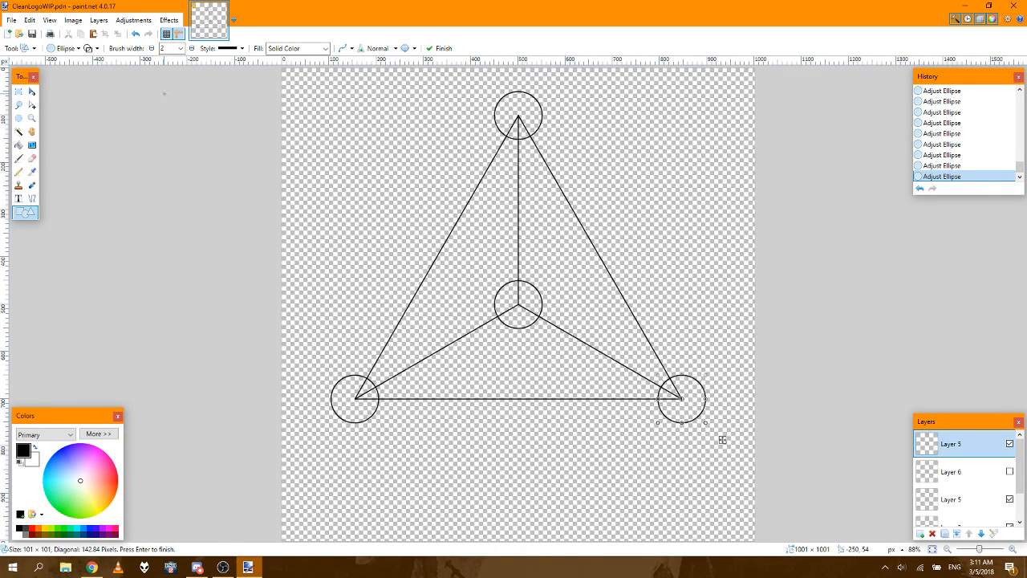
Step: Finish the fourth circle with the Rectangle Select tool and flip the whole image vertically
{"action": "left_click", "coordinate": [18, 95]}
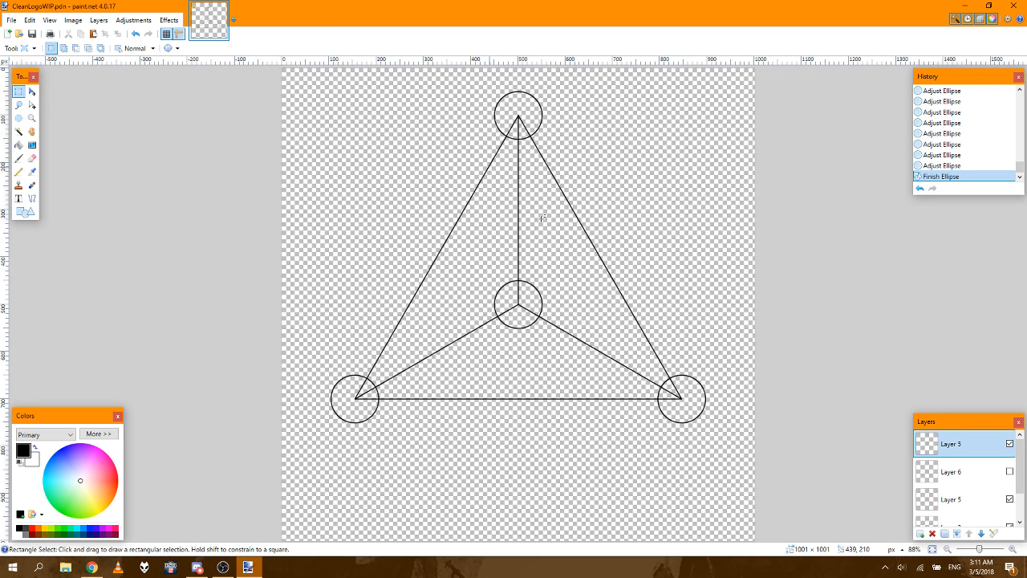
{"action": "left_click", "coordinate": [74, 20]}
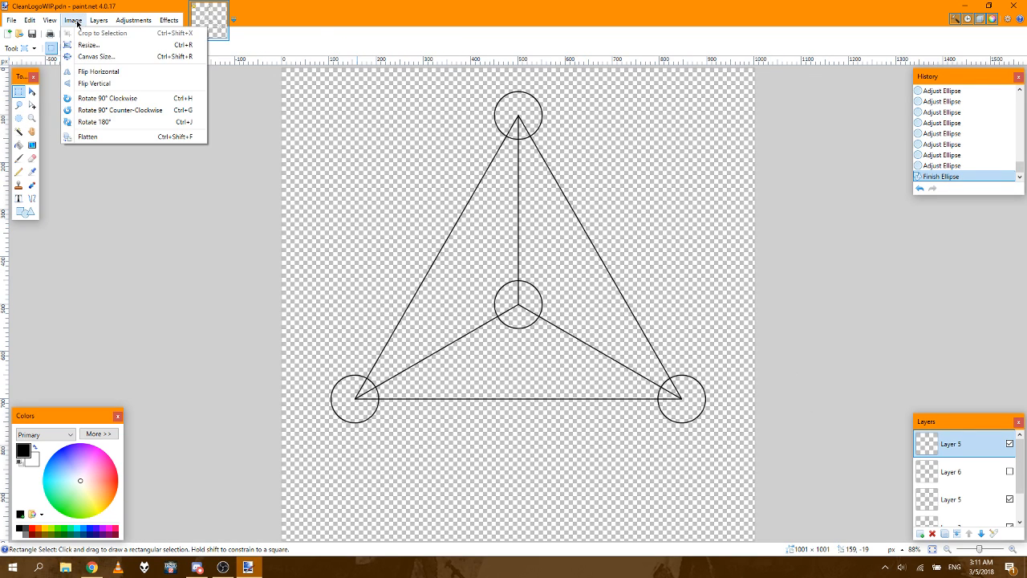
{"action": "left_click", "coordinate": [97, 84]}
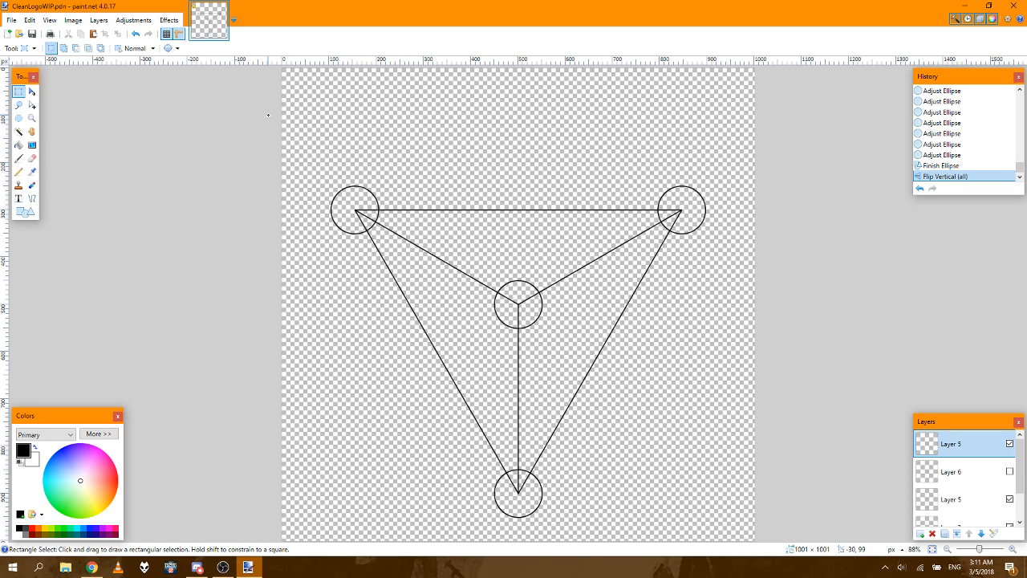
Step: Select a rectangle of about 960 × 862 px around the figure and centre the selection horizontally, 20 px from the canvas's left edge
{"action": "left_click_drag", "start_coordinate": [268, 115], "coordinate": [735, 522]}
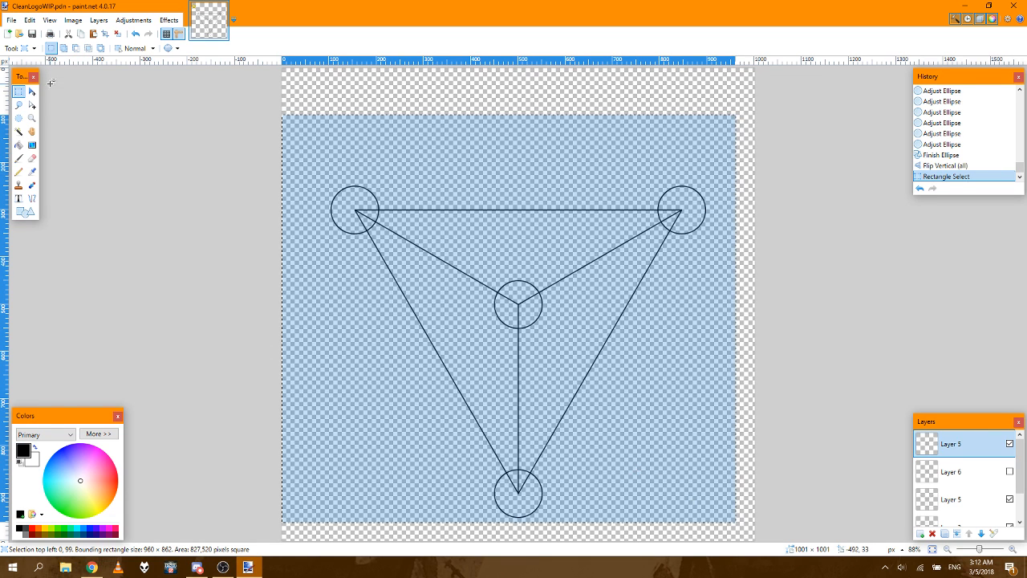
{"action": "left_click", "coordinate": [29, 105]}
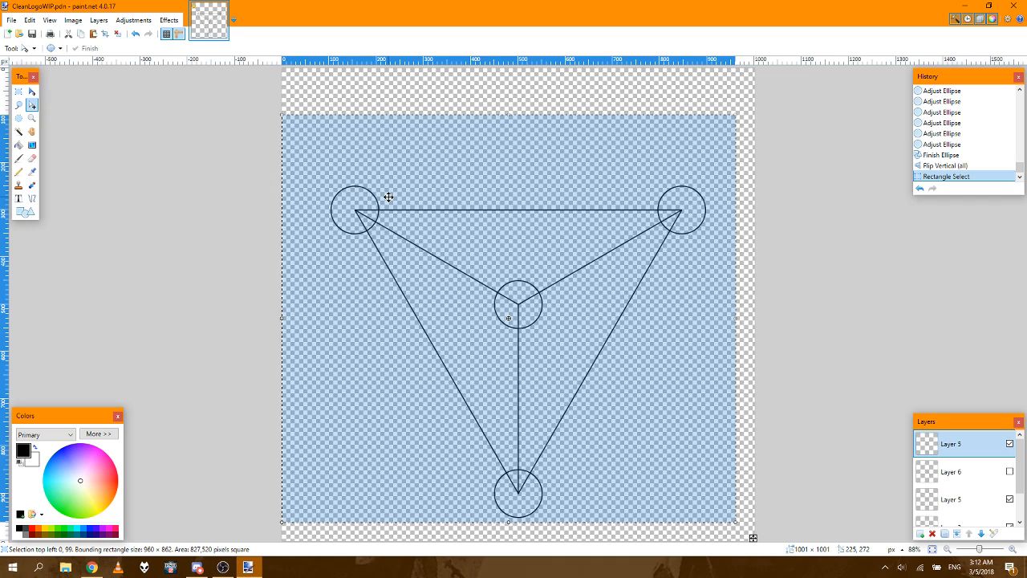
{"action": "key", "text": "Right"}
{"action": "key", "text": "Right"}
{"action": "key", "text": "Right"}
{"action": "key", "text": "Right"}
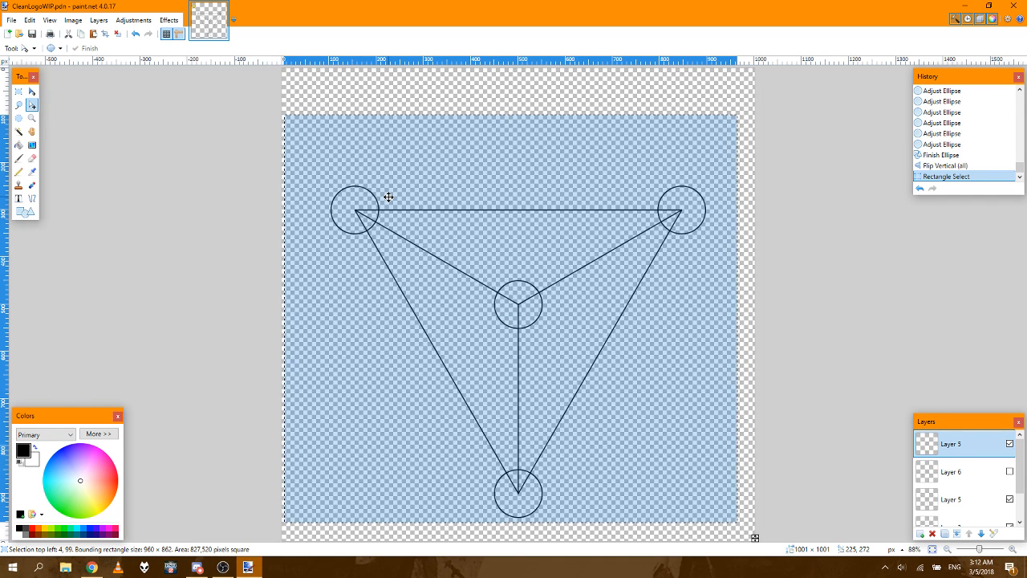
{"action": "key", "text": "Right"}
{"action": "key", "text": "Right"}
{"action": "key", "text": "Right"}
{"action": "key", "text": "Right"}
{"action": "key", "text": "Right"}
{"action": "key", "text": "Right"}
{"action": "key", "text": "Right"}
{"action": "key", "text": "Right"}
{"action": "key", "text": "Right"}
{"action": "key", "text": "Right"}
{"action": "key", "text": "Right"}
{"action": "key", "text": "Right"}
{"action": "key", "text": "Right"}
{"action": "key", "text": "Right"}
{"action": "key", "text": "Right"}
{"action": "key", "text": "Right"}
{"action": "key", "text": "Right"}
{"action": "key", "text": "Right"}
{"action": "key", "text": "Right"}
{"action": "key", "text": "Right"}
{"action": "key", "text": "Right"}
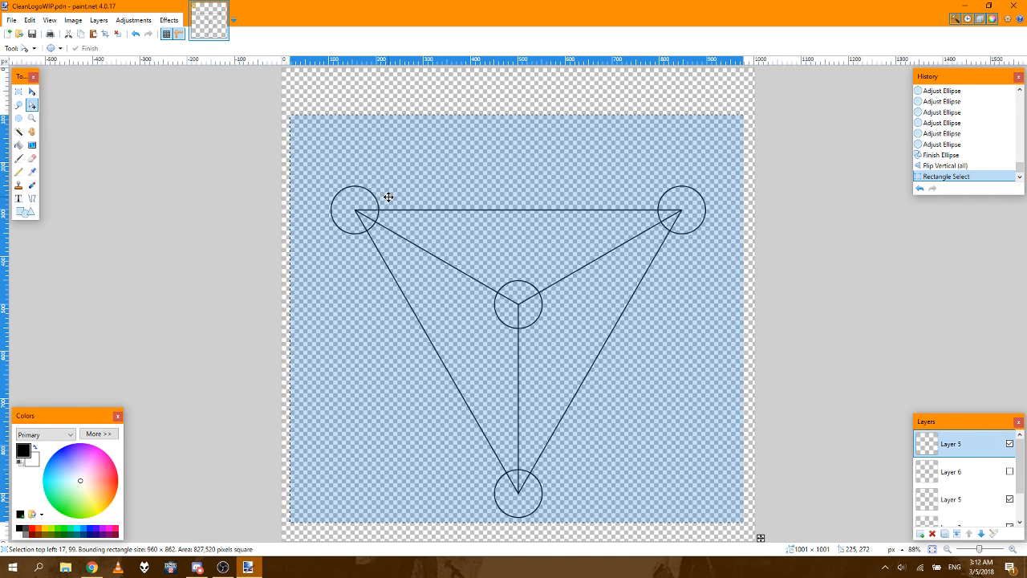
{"action": "key", "text": "Left"}
{"action": "key", "text": "Left"}
{"action": "key", "text": "Left"}
{"action": "key", "text": "Left"}
{"action": "key", "text": "Left"}
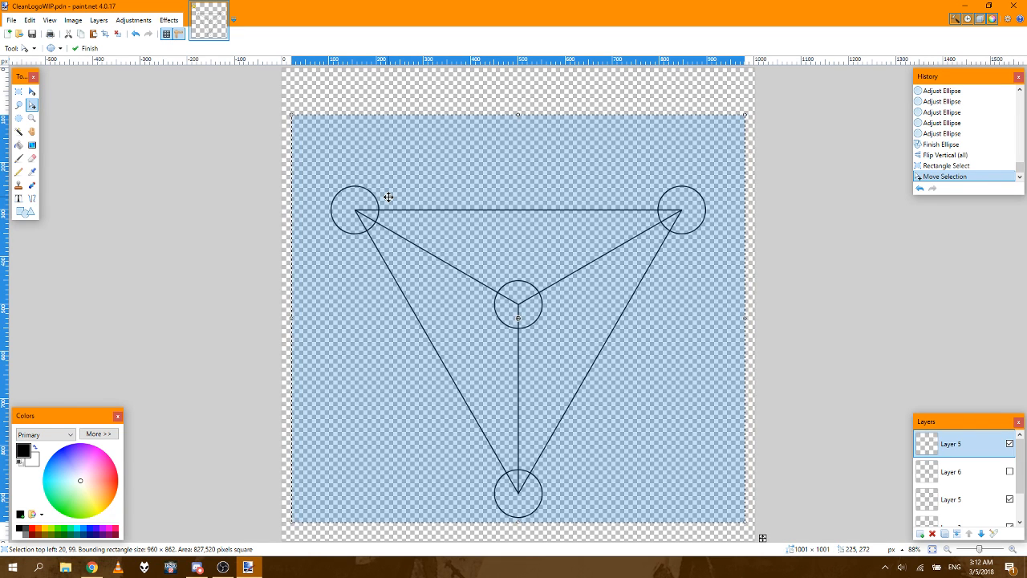
Step: Move the selection outline down to a top position of 138 px, close to the canvas's bottom edge
{"action": "key", "text": "Down"}
{"action": "key", "text": "Down"}
{"action": "key", "text": "Down"}
{"action": "key", "text": "Down"}
{"action": "key", "text": "Down"}
{"action": "key", "text": "Down"}
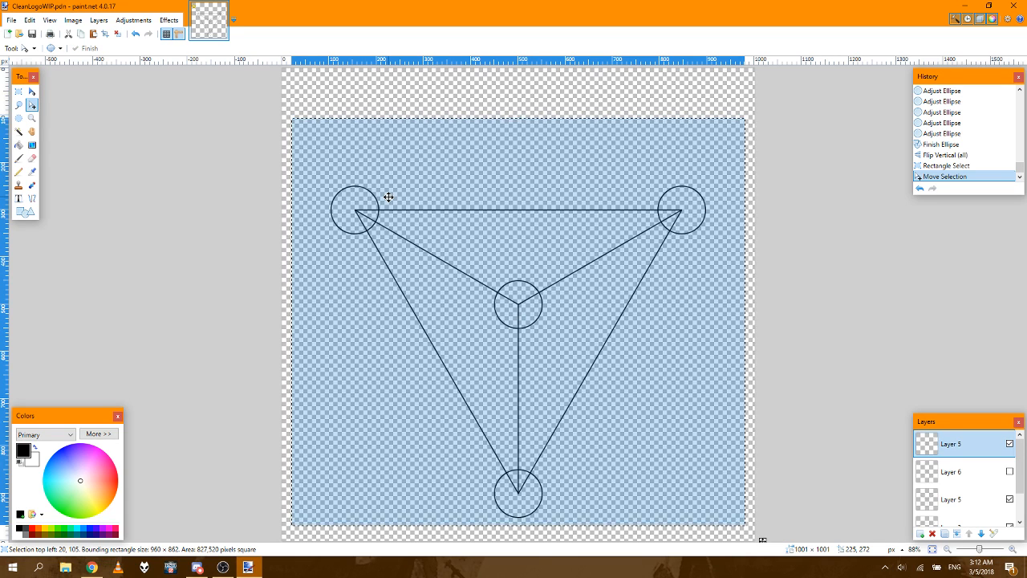
{"action": "key", "text": "Down"}
{"action": "key", "text": "Down"}
{"action": "key", "text": "Down"}
{"action": "key", "text": "Down"}
{"action": "key", "text": "Down"}
{"action": "key", "text": "Down"}
{"action": "key", "text": "Down"}
{"action": "key", "text": "Down"}
{"action": "key", "text": "Down"}
{"action": "key", "text": "Down"}
{"action": "key", "text": "Down"}
{"action": "key", "text": "Down"}
{"action": "key", "text": "Down"}
{"action": "key", "text": "Down"}
{"action": "key", "text": "Down"}
{"action": "key", "text": "Down"}
{"action": "key", "text": "Down"}
{"action": "key", "text": "Down"}
{"action": "key", "text": "Down"}
{"action": "key", "text": "Down"}
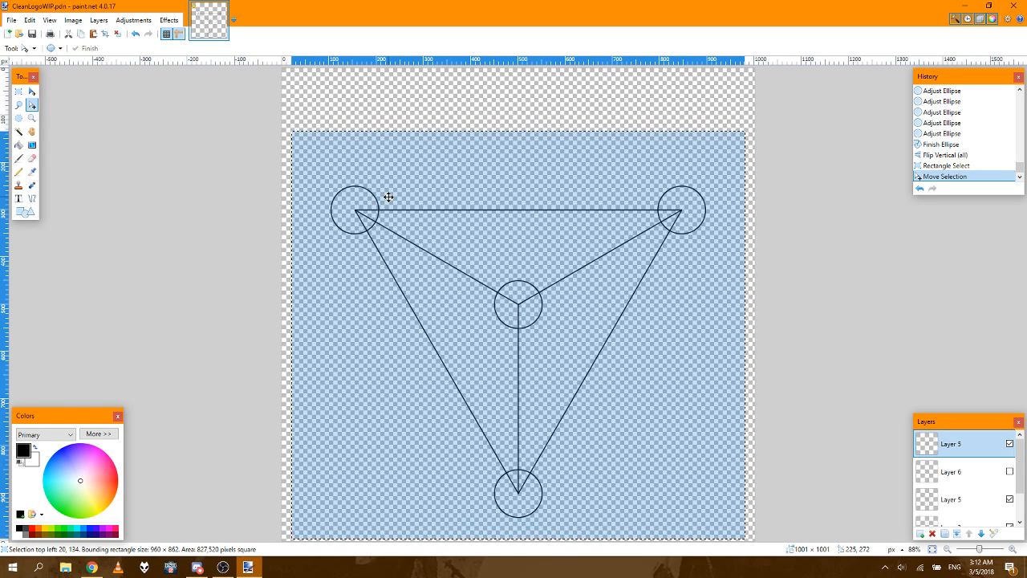
{"action": "key", "text": "Down"}
{"action": "key", "text": "Down"}
{"action": "key", "text": "Down"}
{"action": "key", "text": "Down"}
{"action": "key", "text": "Down"}
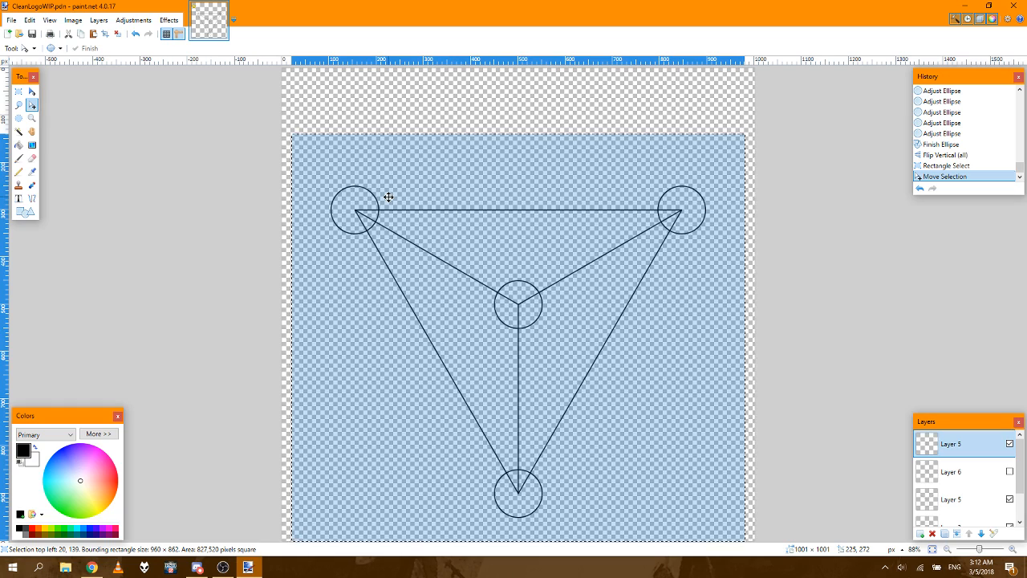
{"action": "key", "text": "Up"}
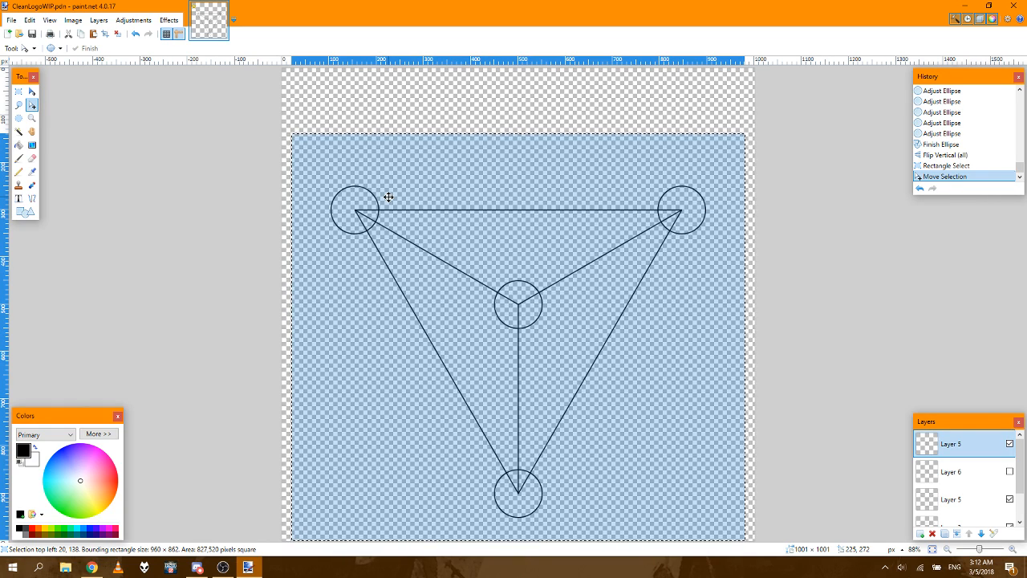
Step: Nudge the selection down to 139 px so it meets the canvas's bottom edge exactly, and crop the image to it
{"action": "left_click", "coordinate": [1013, 550]}
{"action": "left_click", "coordinate": [1013, 550]}
{"action": "left_click", "coordinate": [1013, 549]}
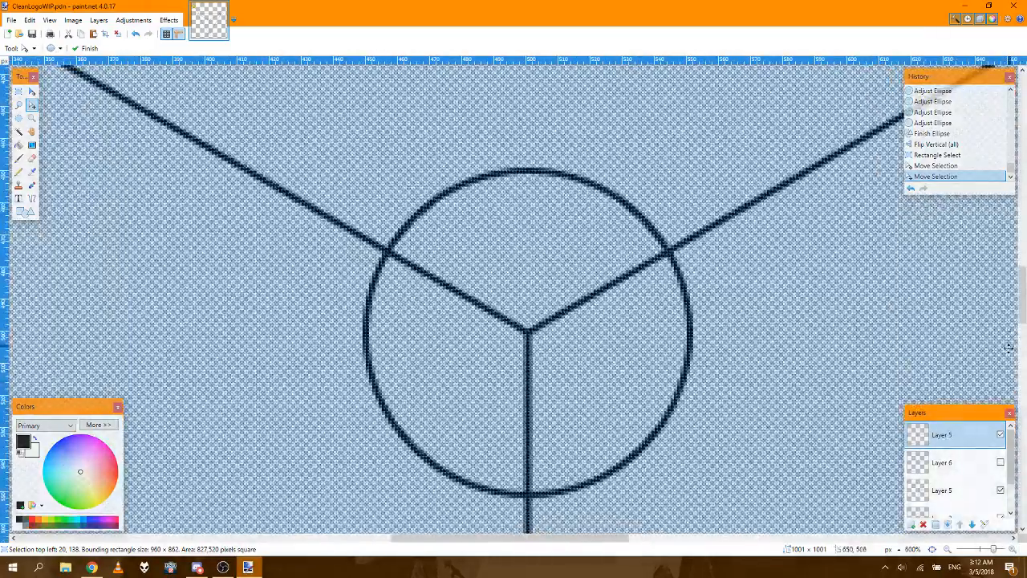
{"action": "left_click_drag", "start_coordinate": [1023, 303], "coordinate": [1022, 494]}
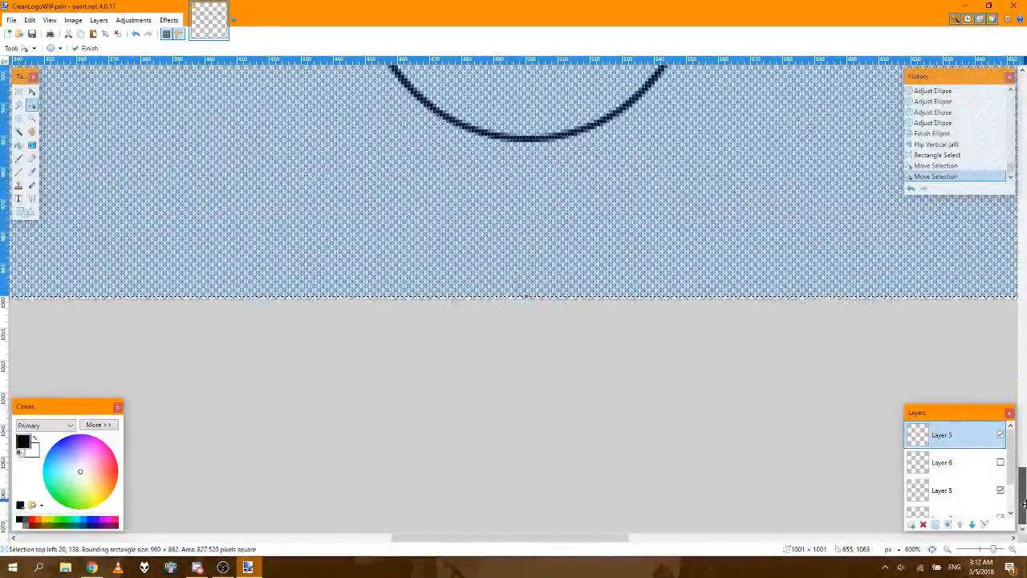
{"action": "key", "text": "Down"}
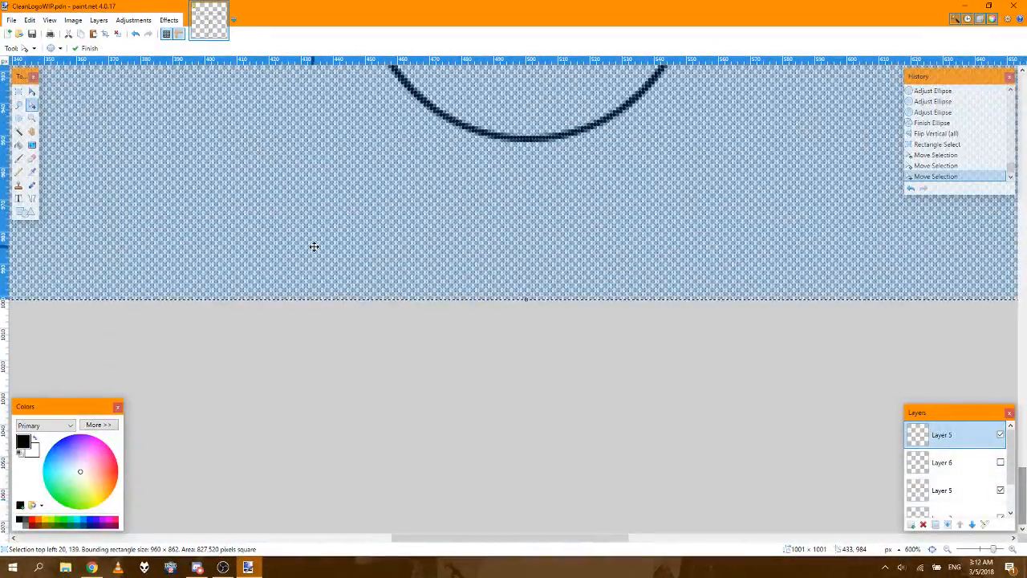
{"action": "left_click", "coordinate": [106, 34]}
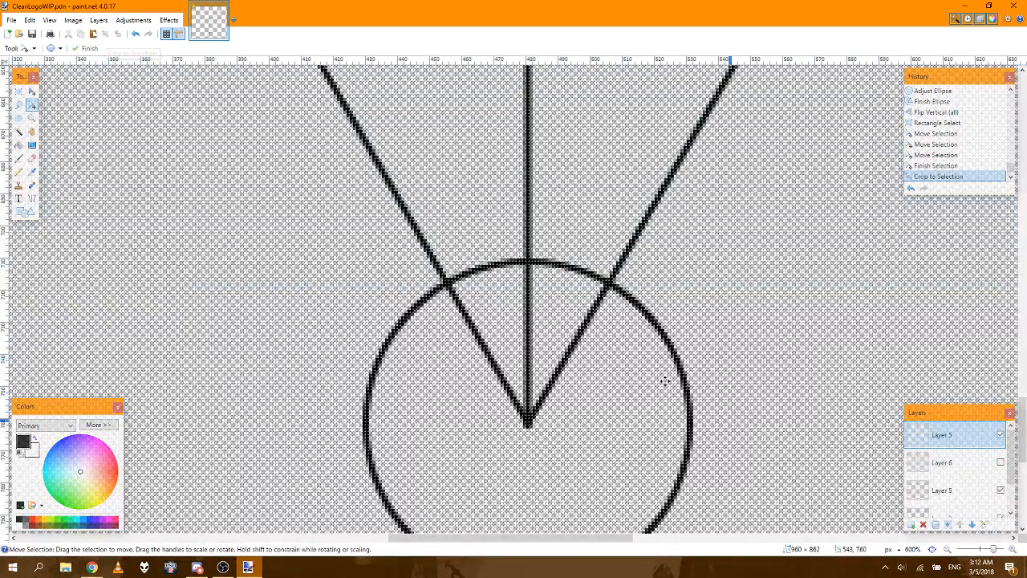
{"action": "left_click", "coordinate": [932, 550]}
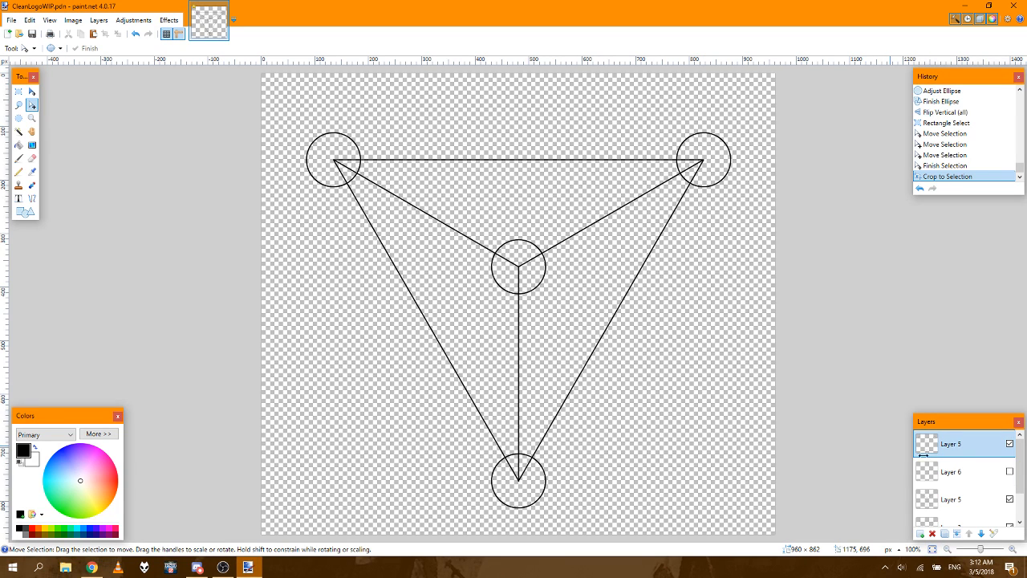
Step: Check Layer 6 by toggling its visibility, delete that layer, and save the file
{"action": "left_click", "coordinate": [1009, 474]}
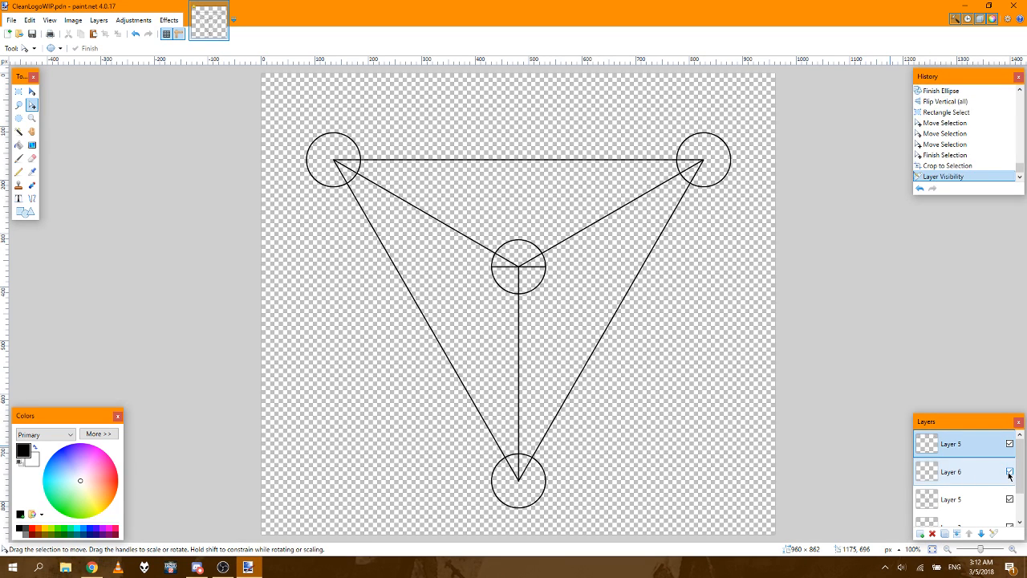
{"action": "left_click", "coordinate": [1010, 474]}
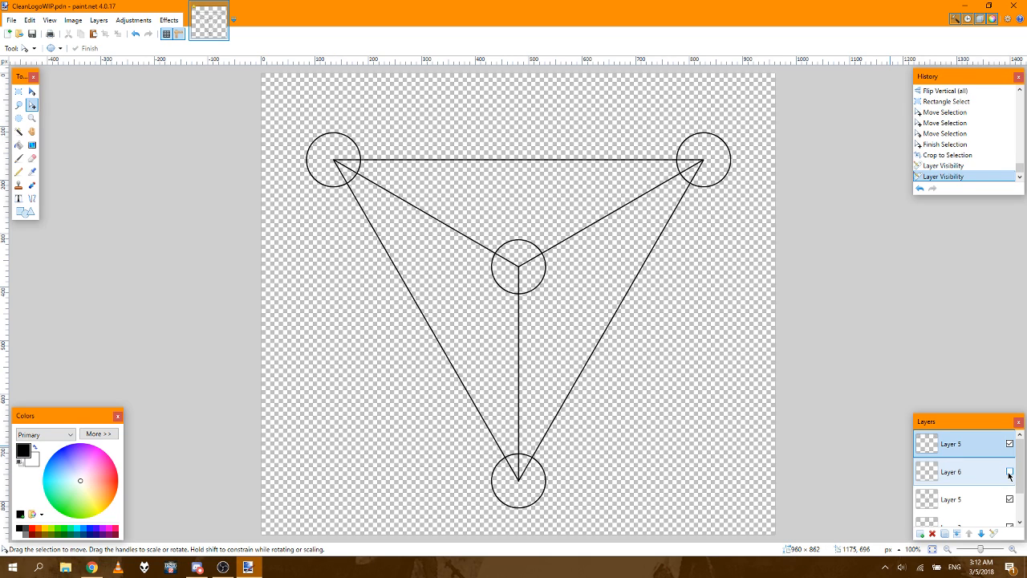
{"action": "left_click", "coordinate": [985, 473]}
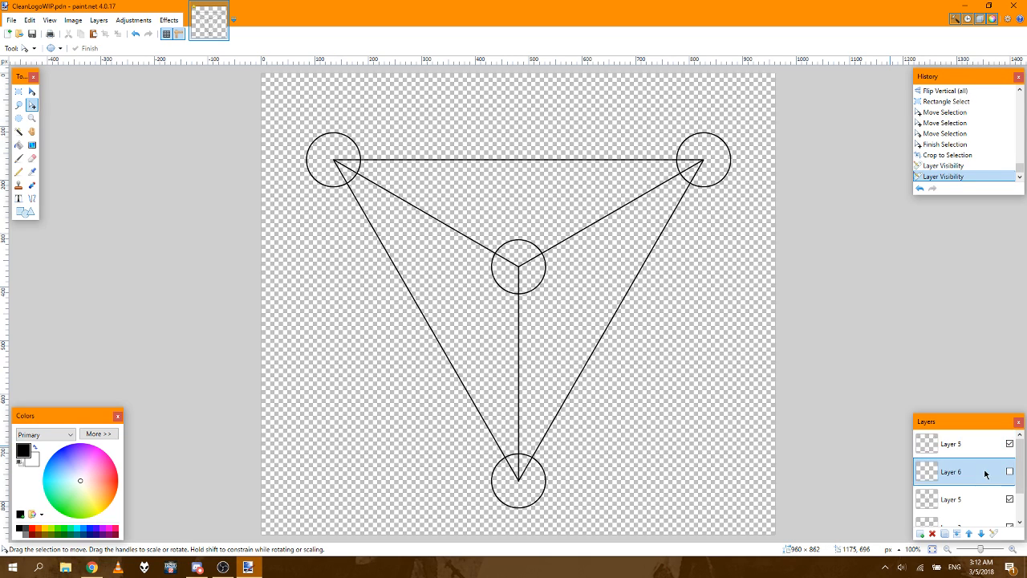
{"action": "left_click", "coordinate": [931, 534]}
{"action": "mouse_move", "coordinate": [1020, 503]}
{"action": "left_mouse_down"}
{"action": "mouse_move", "coordinate": [1021, 516]}
{"action": "mouse_move", "coordinate": [1023, 502]}
{"action": "left_mouse_up"}
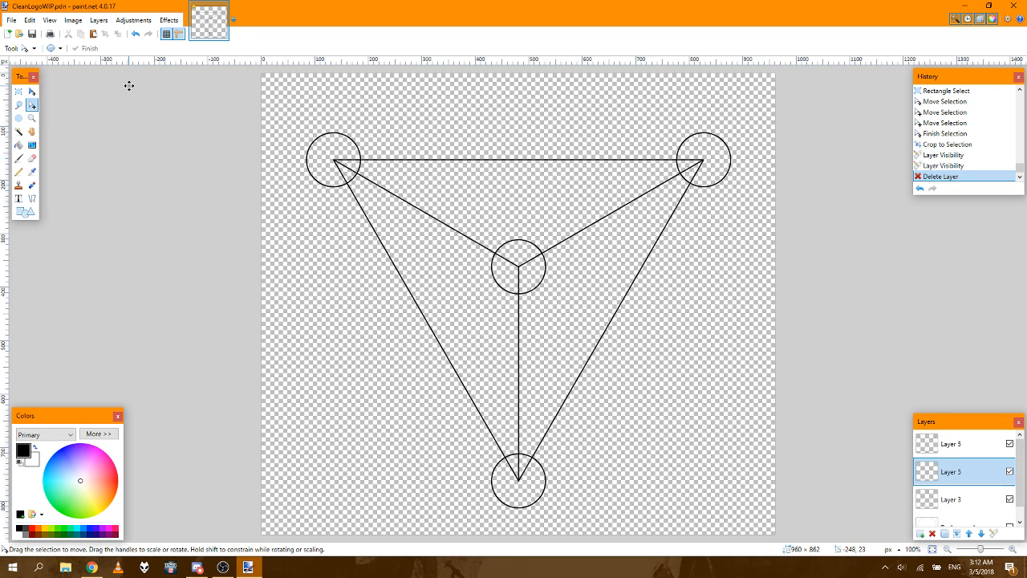
{"action": "left_click", "coordinate": [33, 33]}
Step: Show the Background layer and hide Layer 3 and the lower Layer 5
{"action": "scroll", "coordinate": [1024, 498], "scroll_direction": "down", "scroll_amount": 1}
{"action": "left_click", "coordinate": [982, 516]}
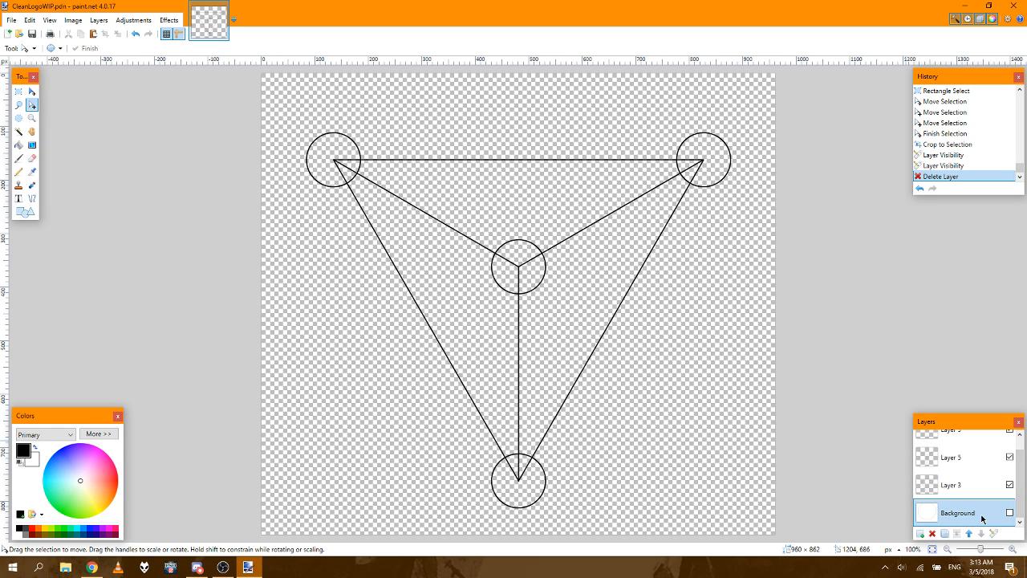
{"action": "left_click", "coordinate": [1010, 514]}
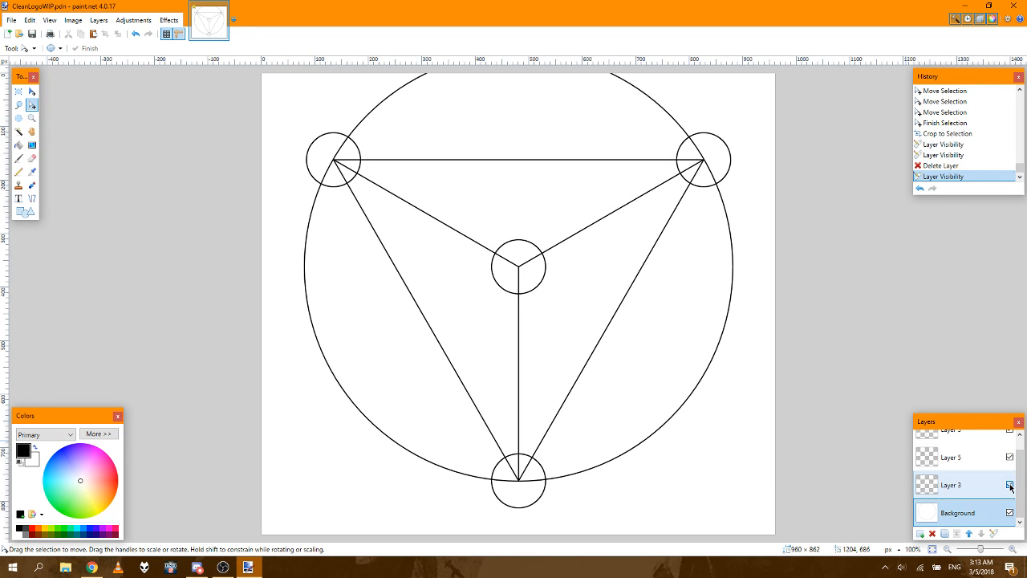
{"action": "left_click", "coordinate": [1010, 485]}
{"action": "left_click", "coordinate": [1010, 457]}
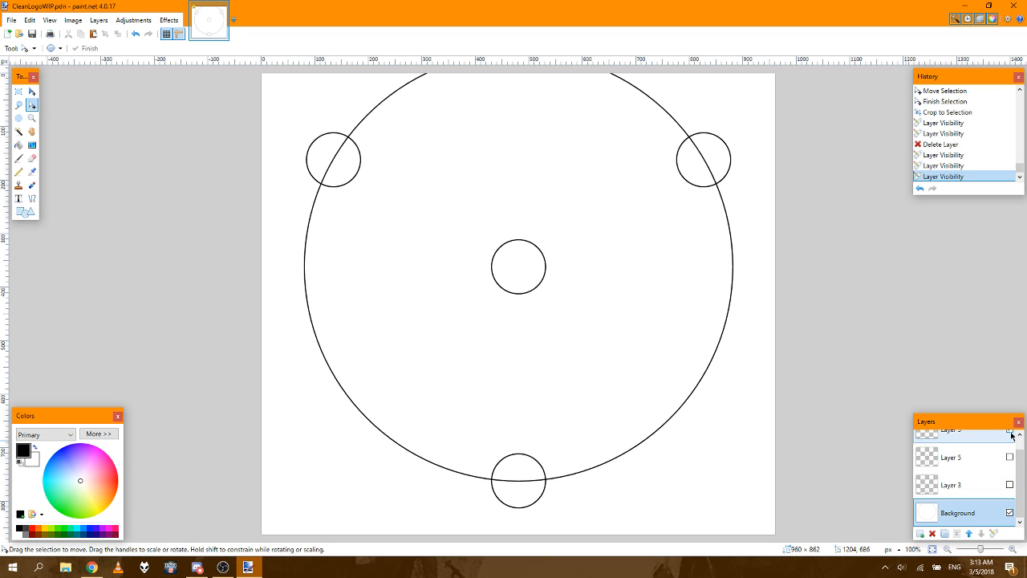
Step: Toggle both Layer 5 layers and Layer 3 to compare their contents, leaving only the Background layer visible
{"action": "scroll", "coordinate": [1011, 439], "scroll_direction": "up", "scroll_amount": 1}
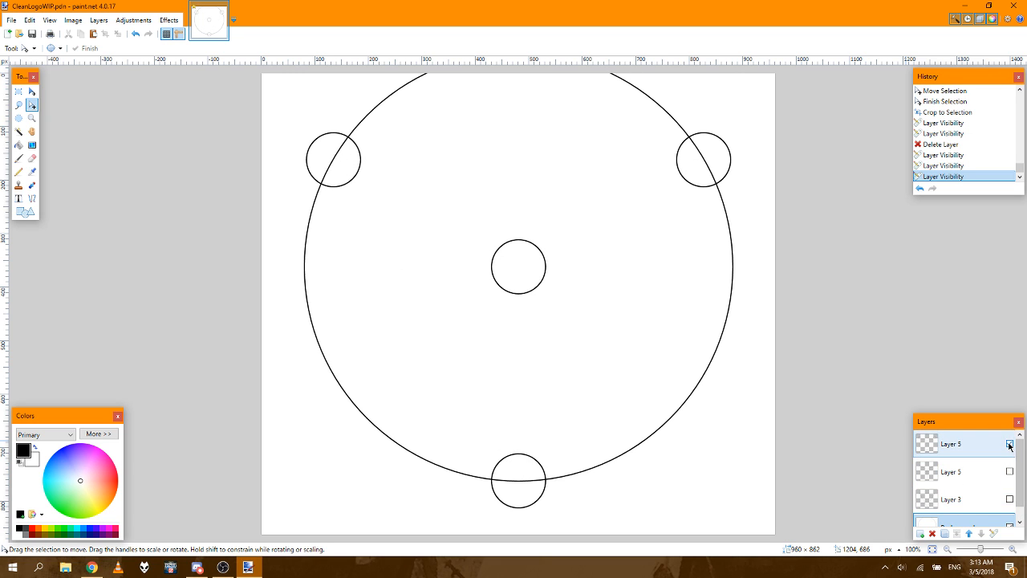
{"action": "left_click", "coordinate": [1010, 444]}
{"action": "left_click", "coordinate": [1009, 444]}
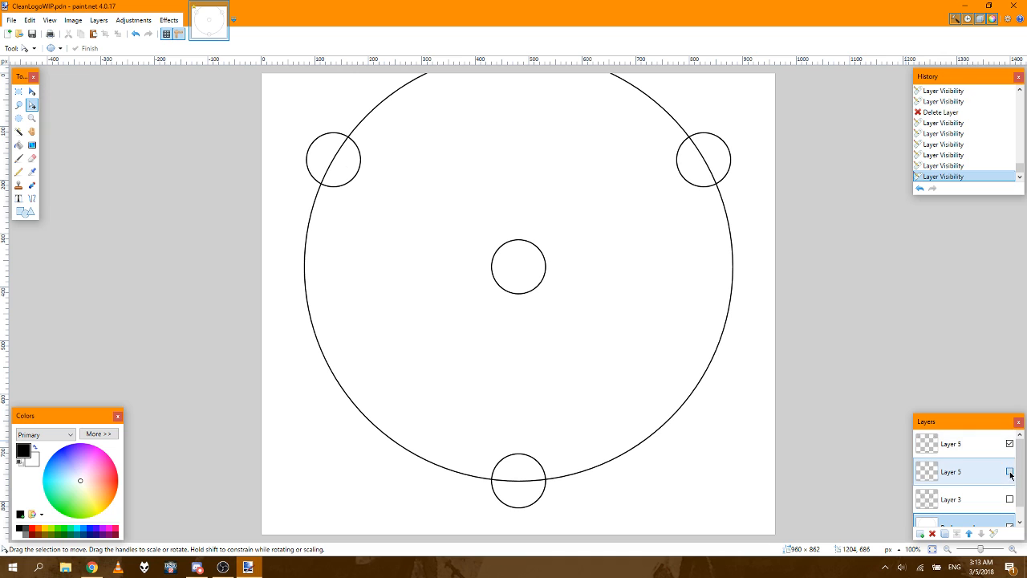
{"action": "left_click", "coordinate": [1010, 471]}
{"action": "left_click", "coordinate": [1009, 499]}
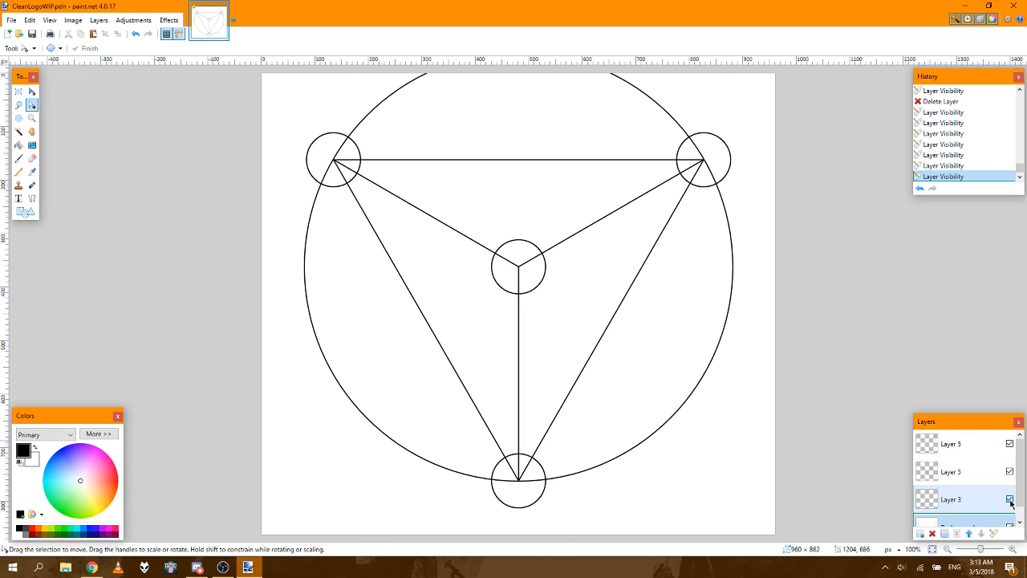
{"action": "left_click", "coordinate": [1010, 499]}
{"action": "left_click", "coordinate": [1010, 471]}
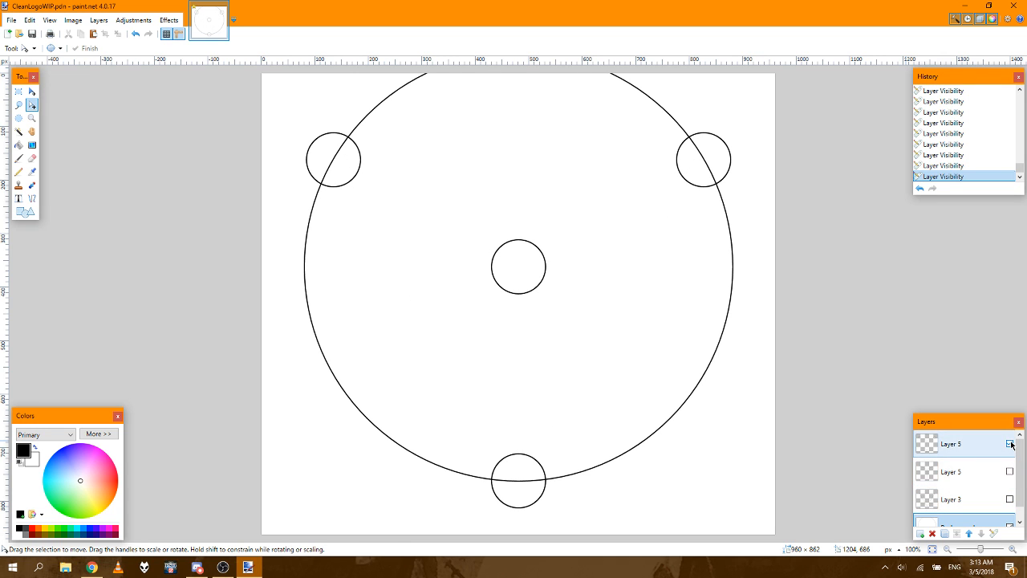
{"action": "left_click", "coordinate": [1009, 443]}
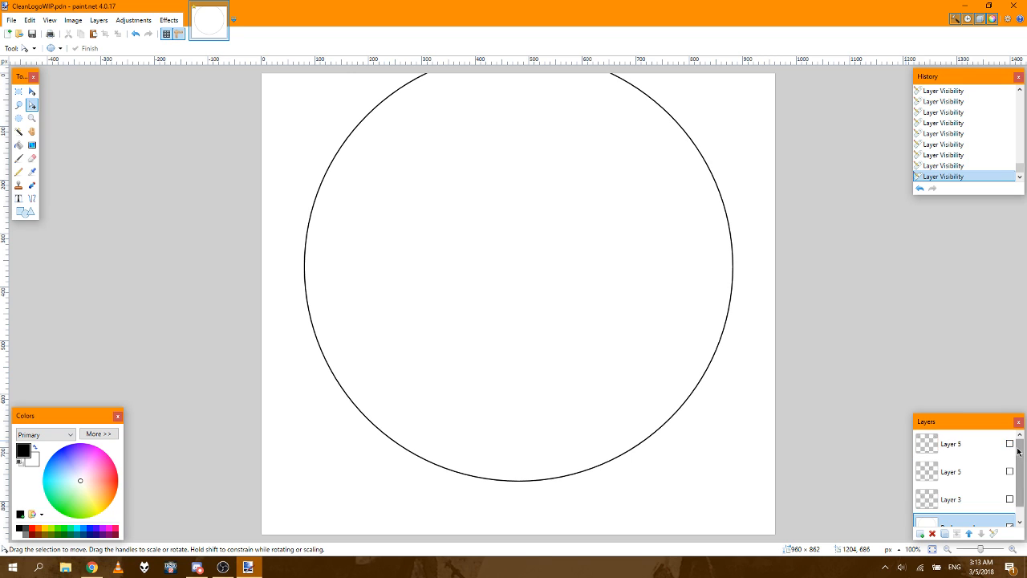
Step: Set the Eraser's brush width to 500, try one stroke over the large circle on the Background layer, and undo it
{"action": "left_click_drag", "start_coordinate": [1020, 452], "coordinate": [1023, 484]}
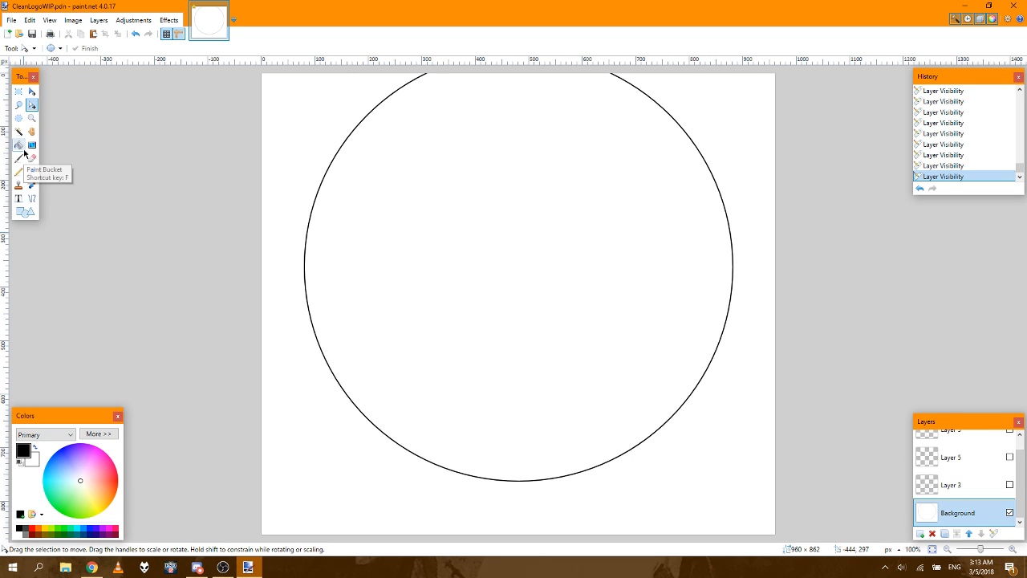
{"action": "left_click", "coordinate": [32, 158]}
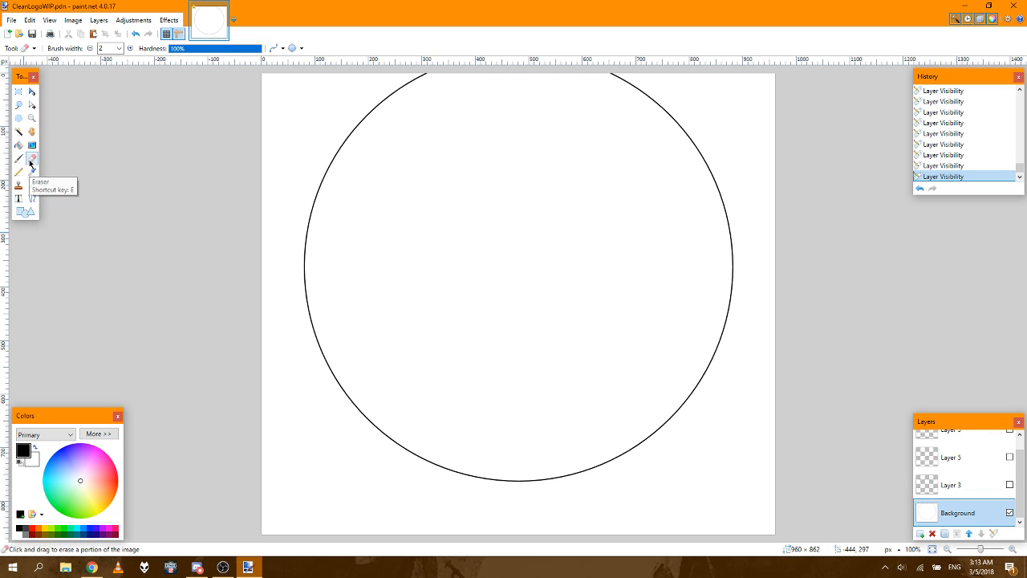
{"action": "left_click", "coordinate": [119, 48]}
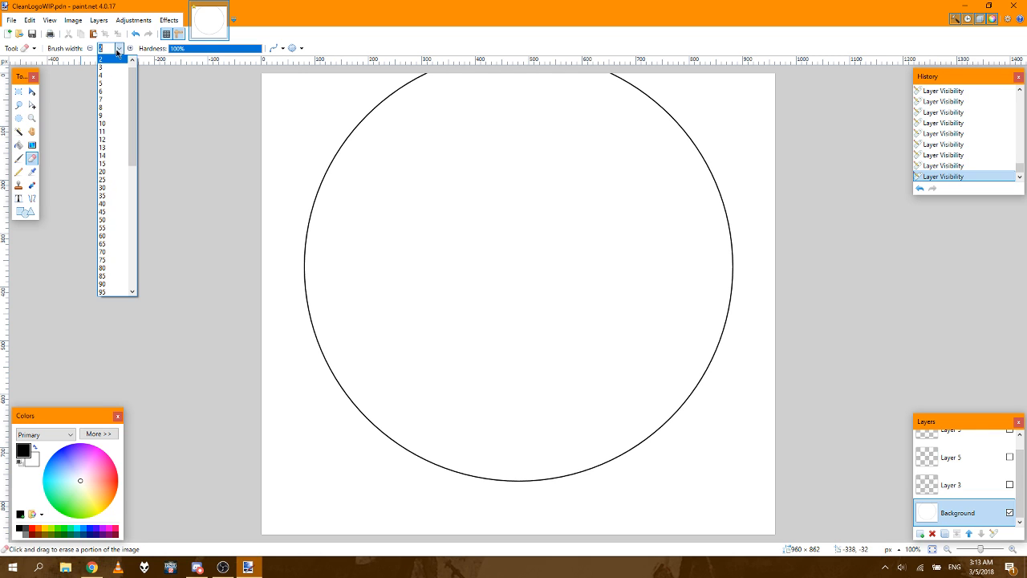
{"action": "left_click_drag", "start_coordinate": [133, 90], "coordinate": [133, 177]}
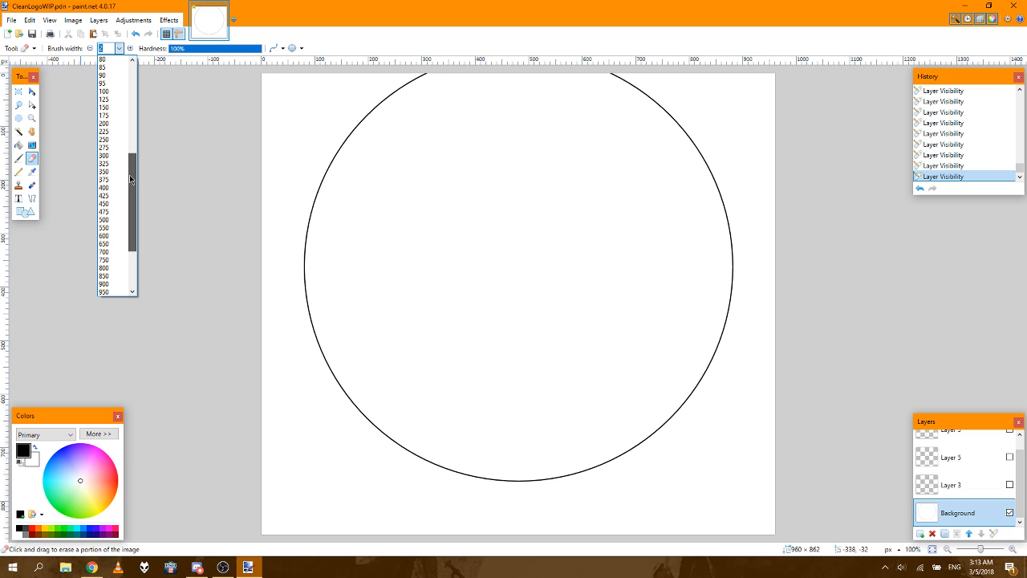
{"action": "left_click", "coordinate": [105, 212]}
{"action": "left_click", "coordinate": [360, 338]}
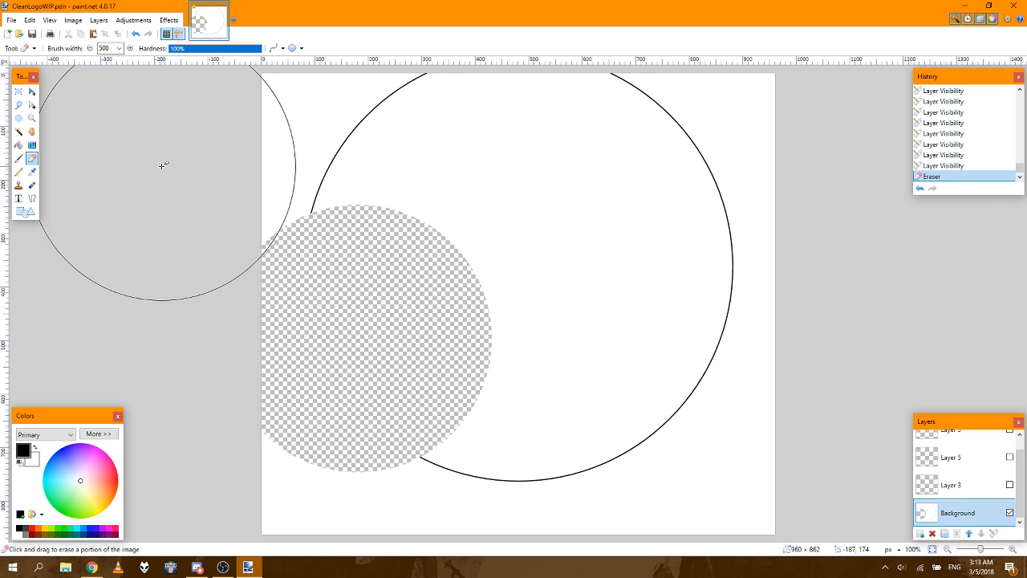
{"action": "left_click", "coordinate": [136, 34]}
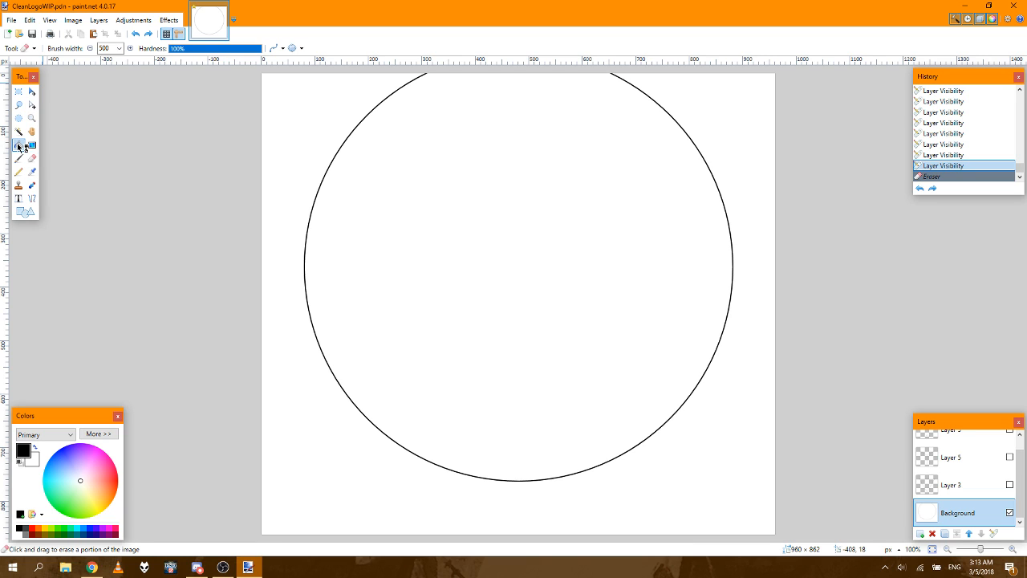
Step: Try Paint Bucket fills at 0% tolerance beside and on the Background's circle outline, and revert both fills through the history
{"action": "left_click", "coordinate": [18, 144]}
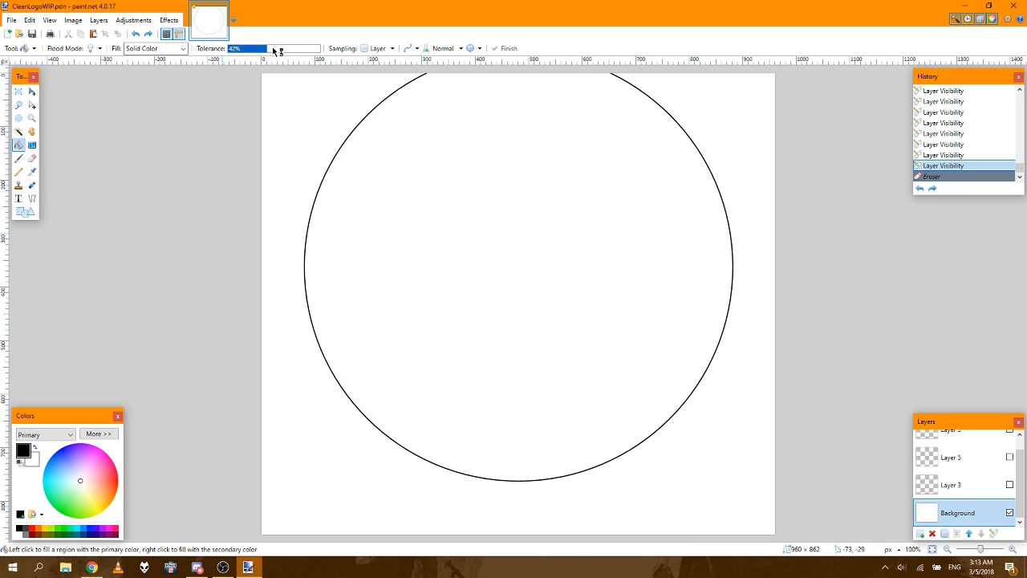
{"action": "left_click_drag", "start_coordinate": [273, 50], "coordinate": [222, 48]}
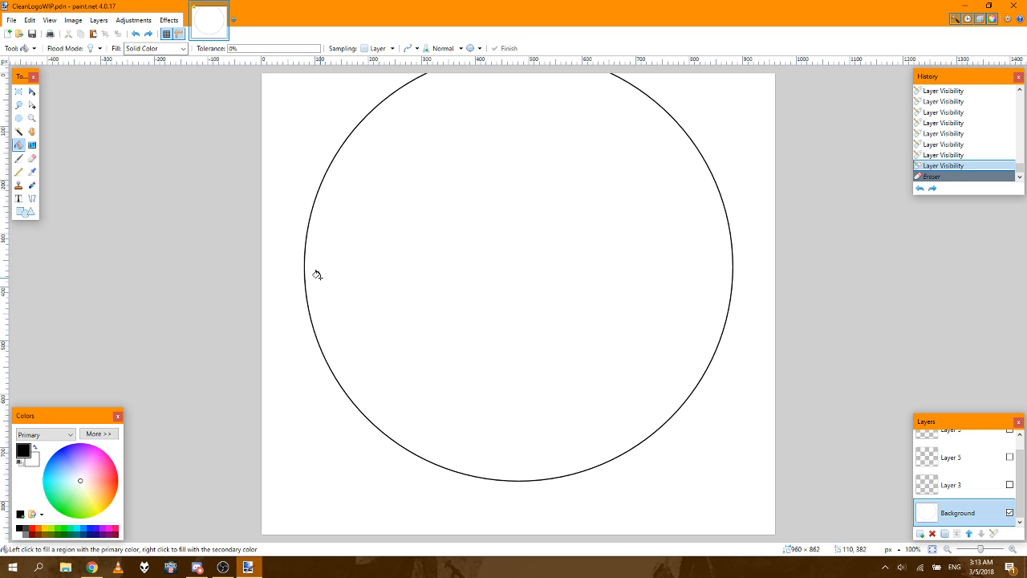
{"action": "left_click", "coordinate": [288, 251]}
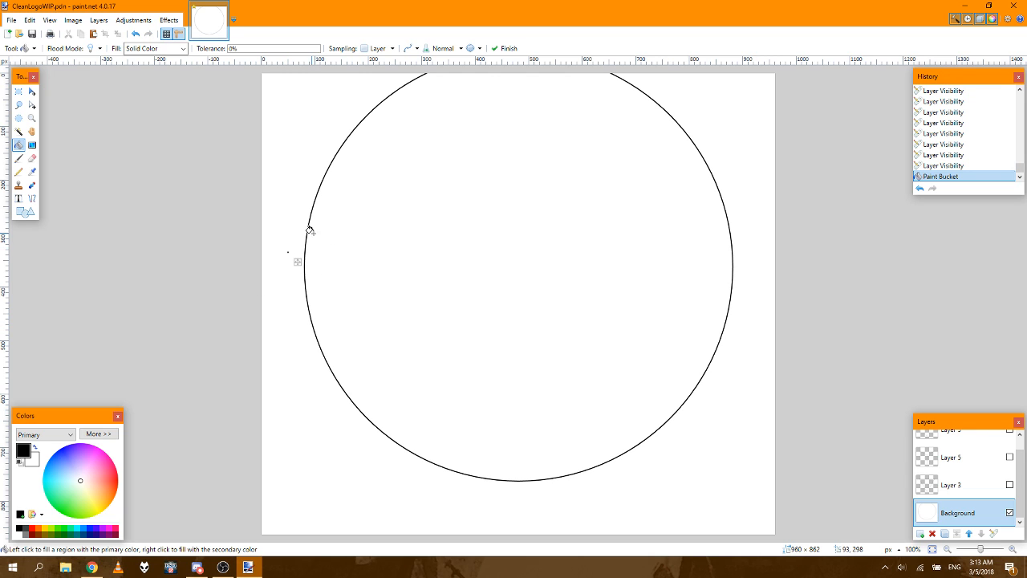
{"action": "left_click", "coordinate": [304, 228]}
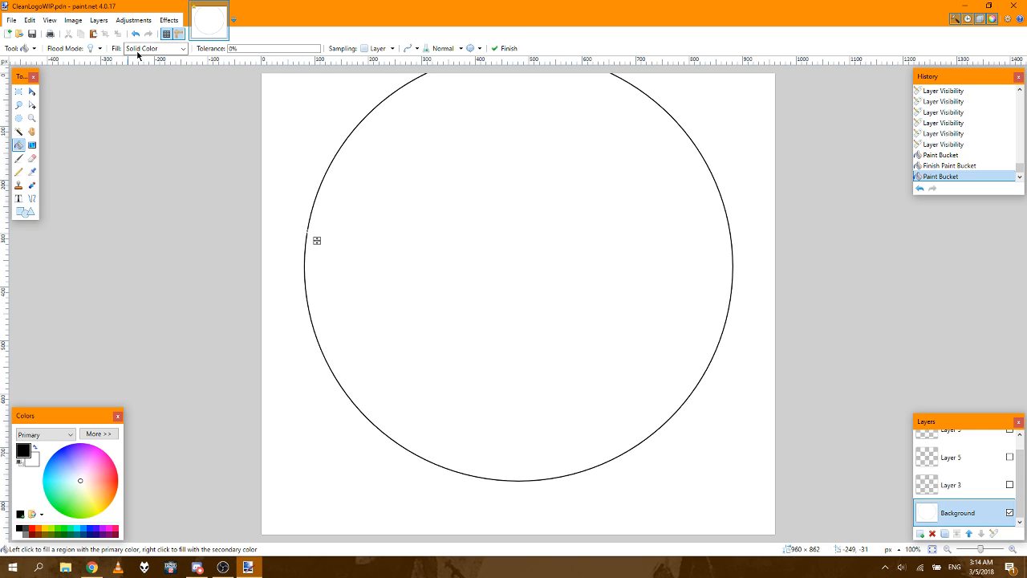
{"action": "left_click", "coordinate": [943, 154]}
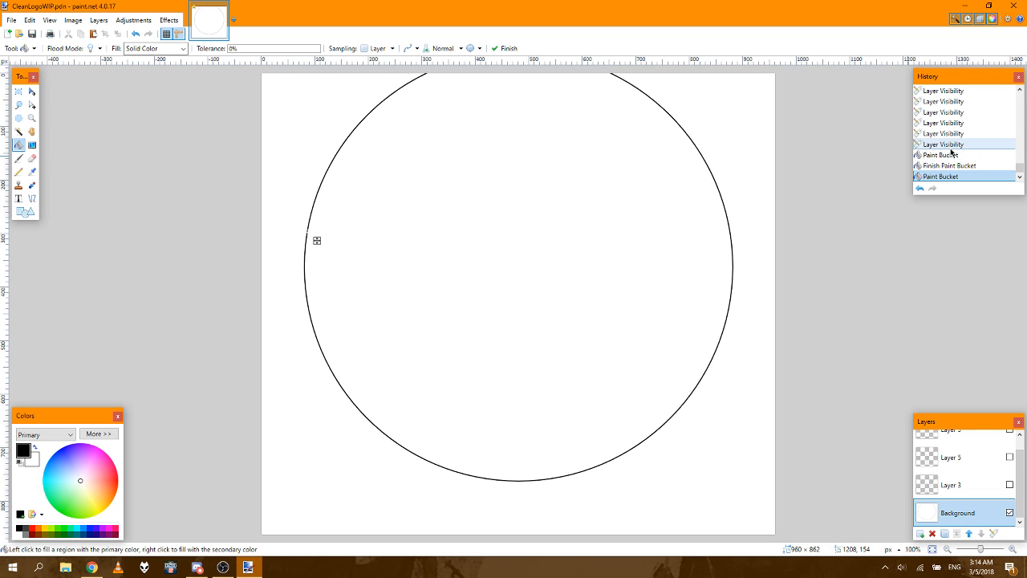
{"action": "left_click", "coordinate": [951, 146]}
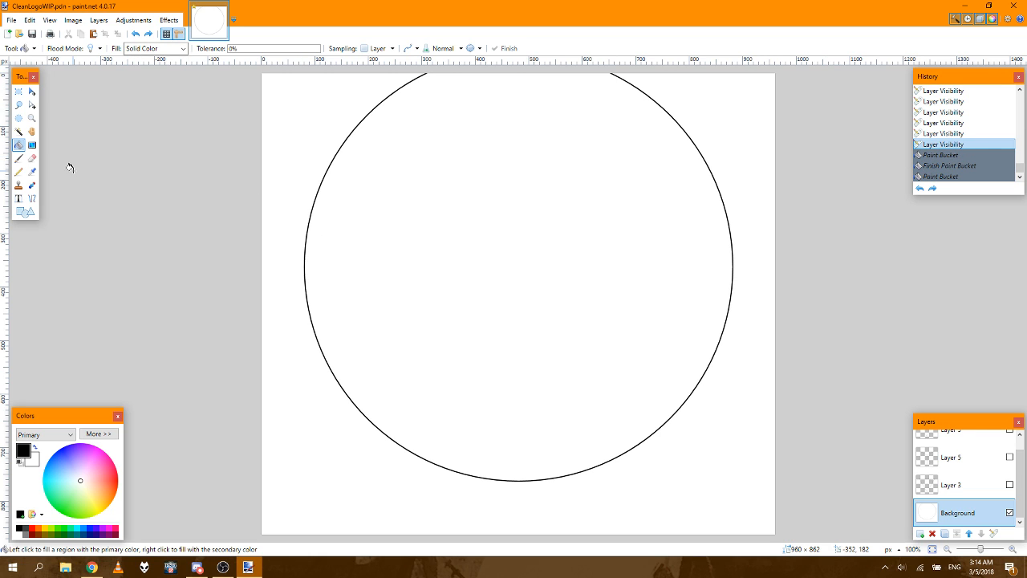
Step: Paint over the large circle on the Background layer in white using the Paintbrush at width 500
{"action": "left_click", "coordinate": [20, 171]}
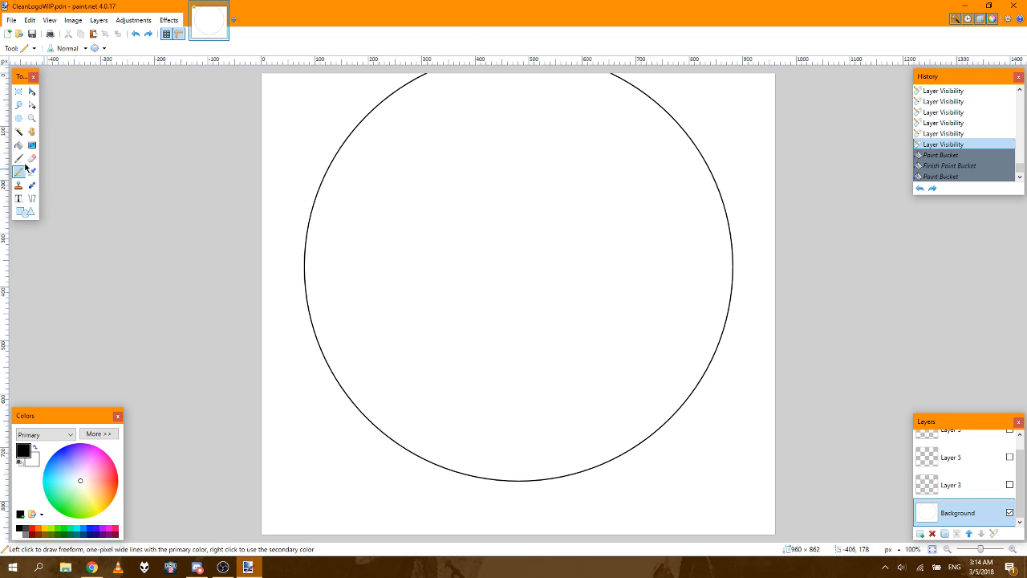
{"action": "left_click", "coordinate": [19, 158]}
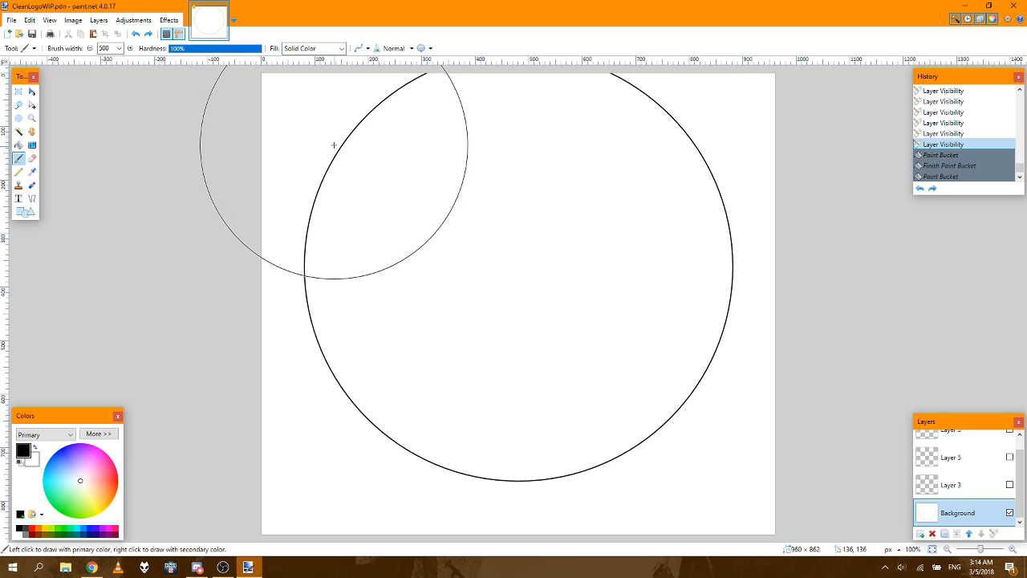
{"action": "mouse_move", "coordinate": [337, 146]}
{"action": "left_mouse_down"}
{"action": "mouse_move", "coordinate": [628, 143]}
{"action": "mouse_move", "coordinate": [663, 158]}
{"action": "mouse_move", "coordinate": [651, 374]}
{"action": "mouse_move", "coordinate": [390, 392]}
{"action": "mouse_move", "coordinate": [361, 229]}
{"action": "left_mouse_up"}
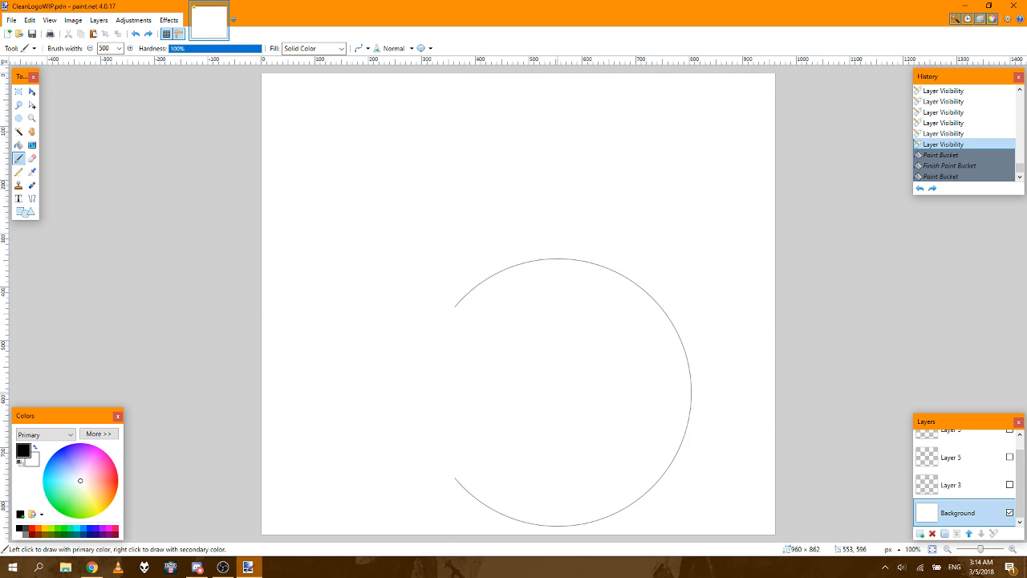
{"action": "mouse_move", "coordinate": [104, 314]}
{"action": "left_mouse_down"}
{"action": "mouse_move", "coordinate": [344, 443]}
{"action": "mouse_move", "coordinate": [238, 444]}
{"action": "left_mouse_up"}
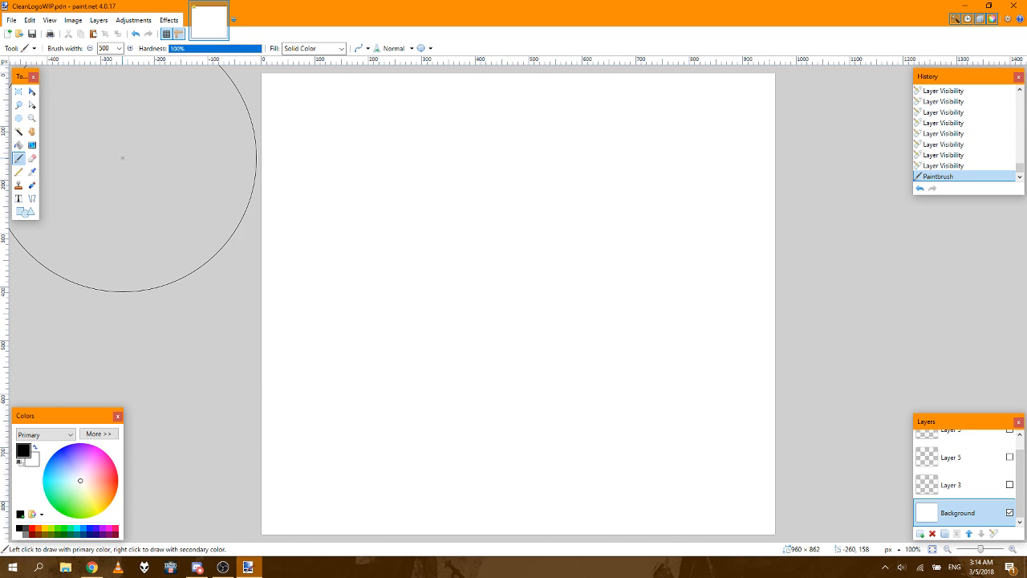
Step: Resize the canvas to 1000 × 1000 pixels with the anchor in the middle
{"action": "left_click", "coordinate": [22, 95]}
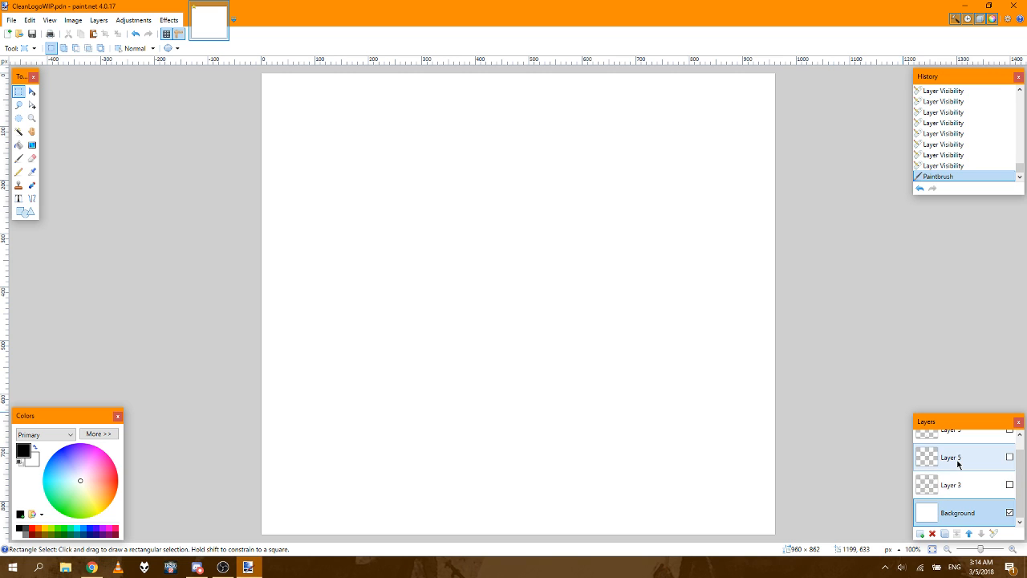
{"action": "left_click", "coordinate": [83, 22]}
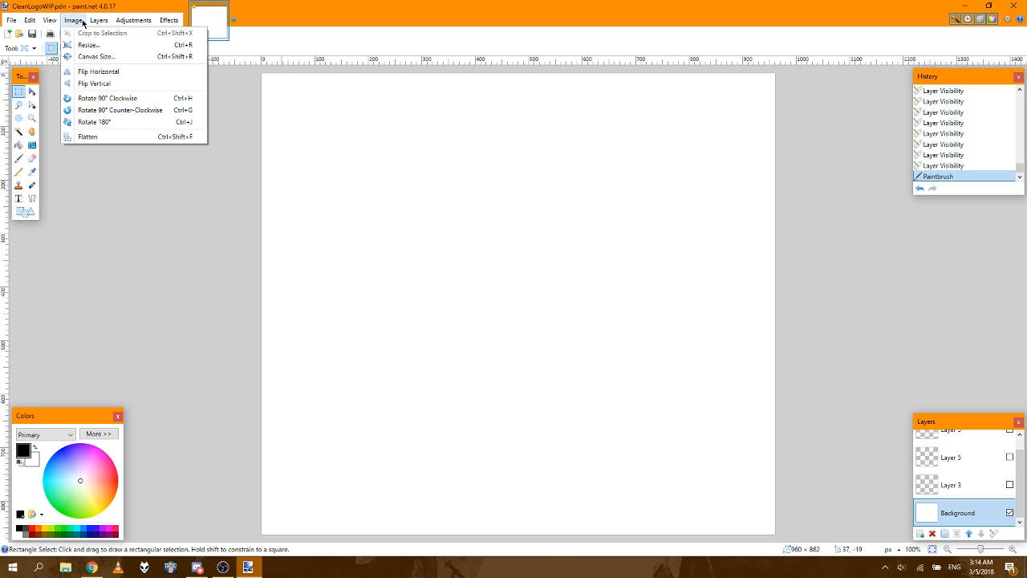
{"action": "left_click", "coordinate": [84, 56]}
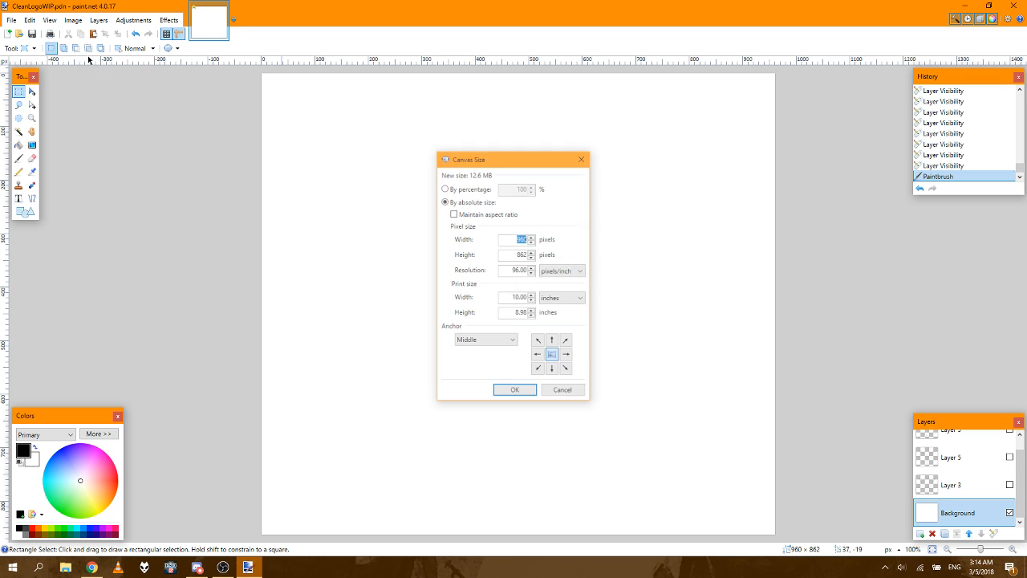
{"action": "type", "text": "1"}
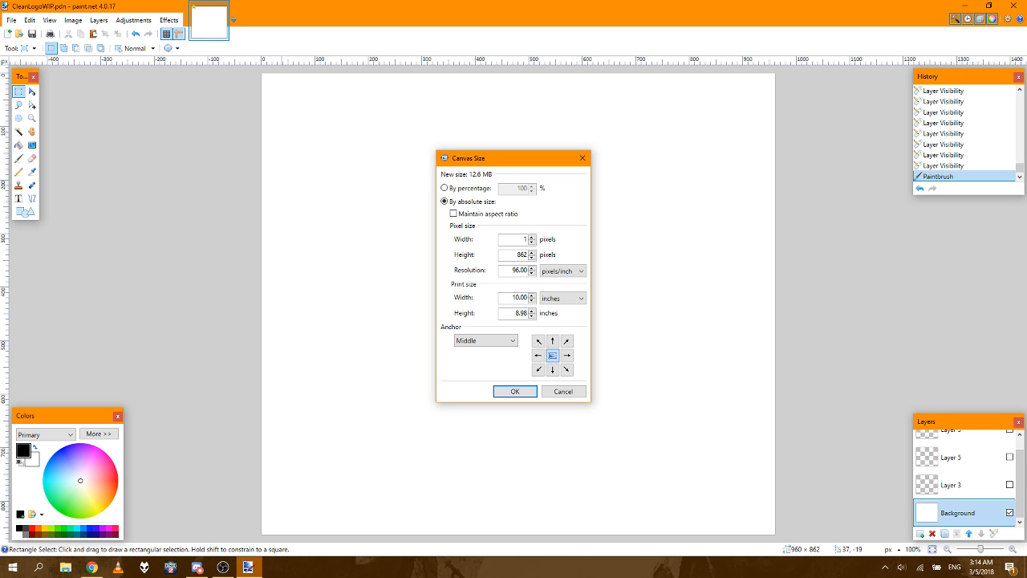
{"action": "type", "text": "0001000"}
{"action": "left_click", "coordinate": [515, 392]}
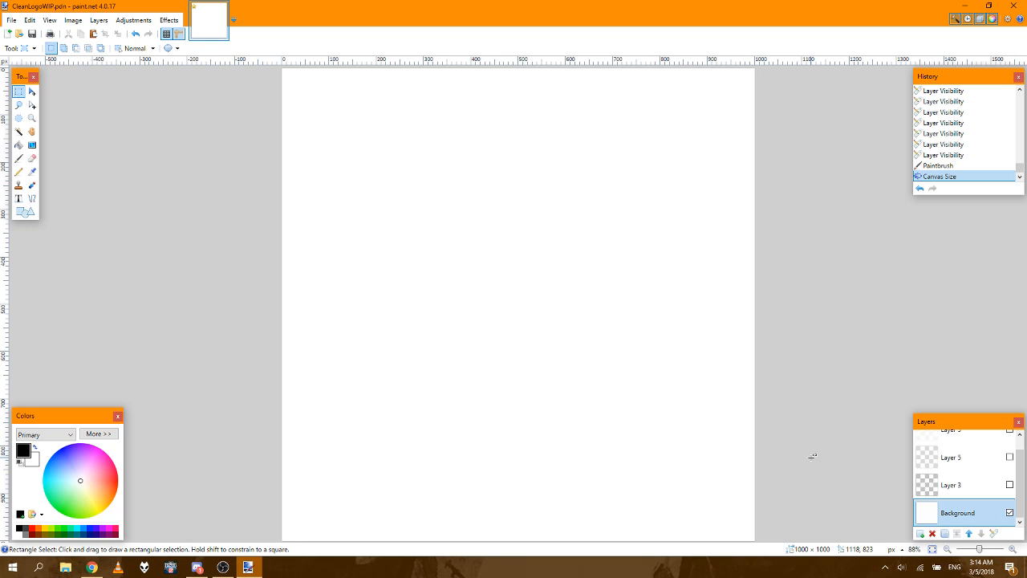
Step: Make Layer 3 and both Layer 5 layers visible again over the white Background
{"action": "left_click", "coordinate": [1009, 485]}
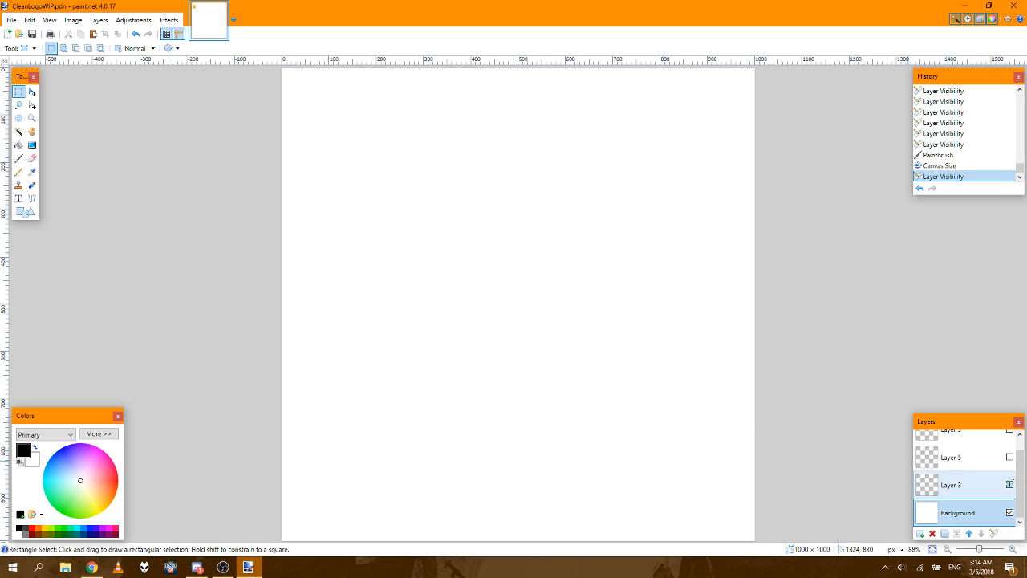
{"action": "left_click", "coordinate": [1009, 457]}
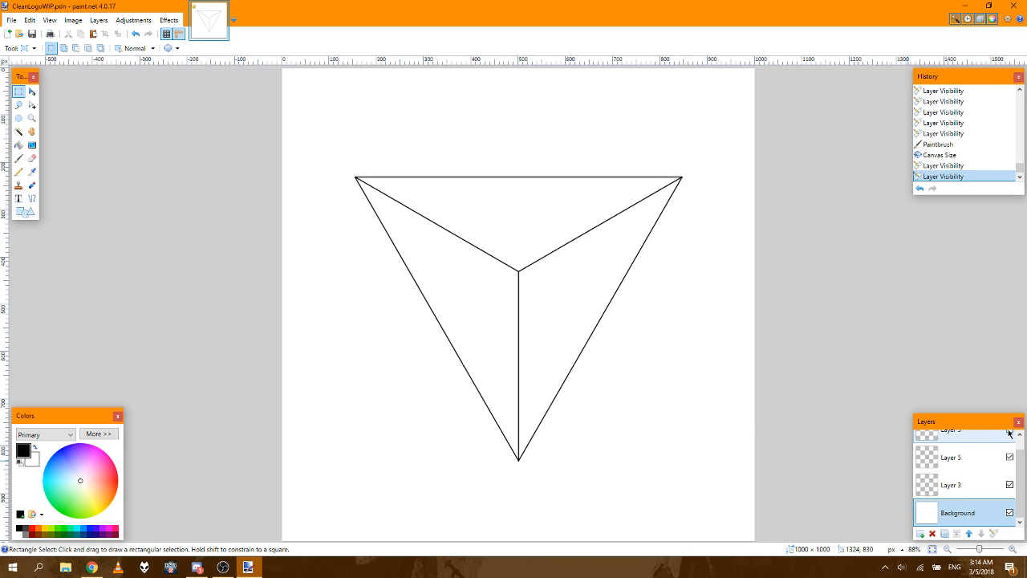
{"action": "left_click", "coordinate": [1010, 432]}
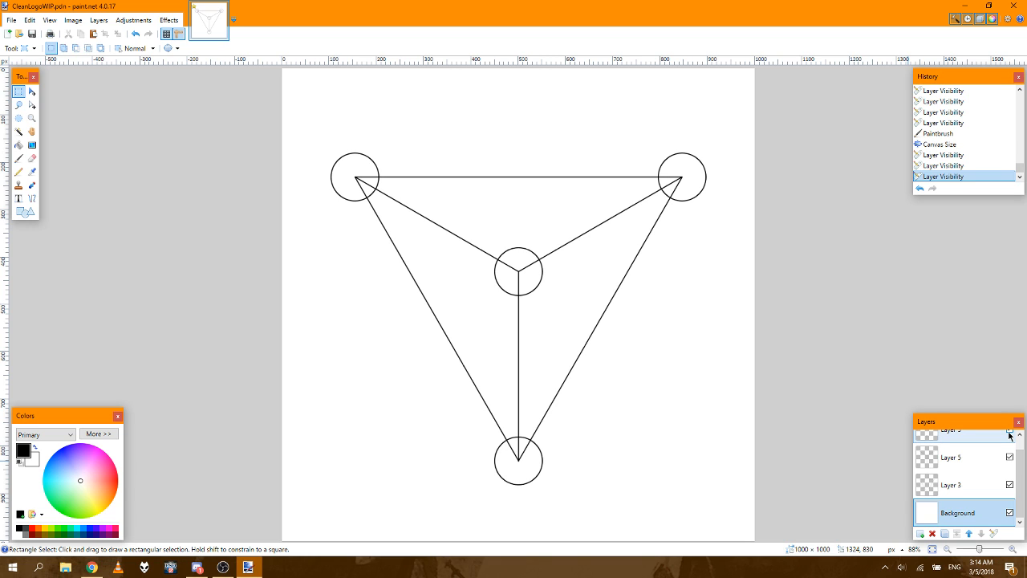
{"action": "left_click_drag", "start_coordinate": [1021, 476], "coordinate": [1023, 426]}
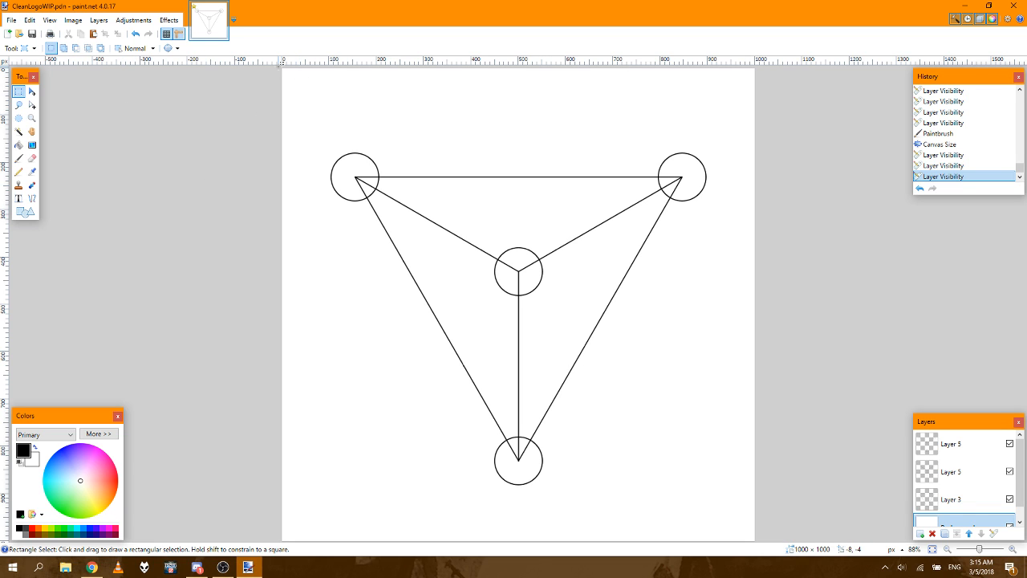
Step: Select the canvas's upper-left quadrant, about 501 × 501 px, and fill it black on the Background layer
{"action": "left_click_drag", "start_coordinate": [278, 67], "coordinate": [519, 305]}
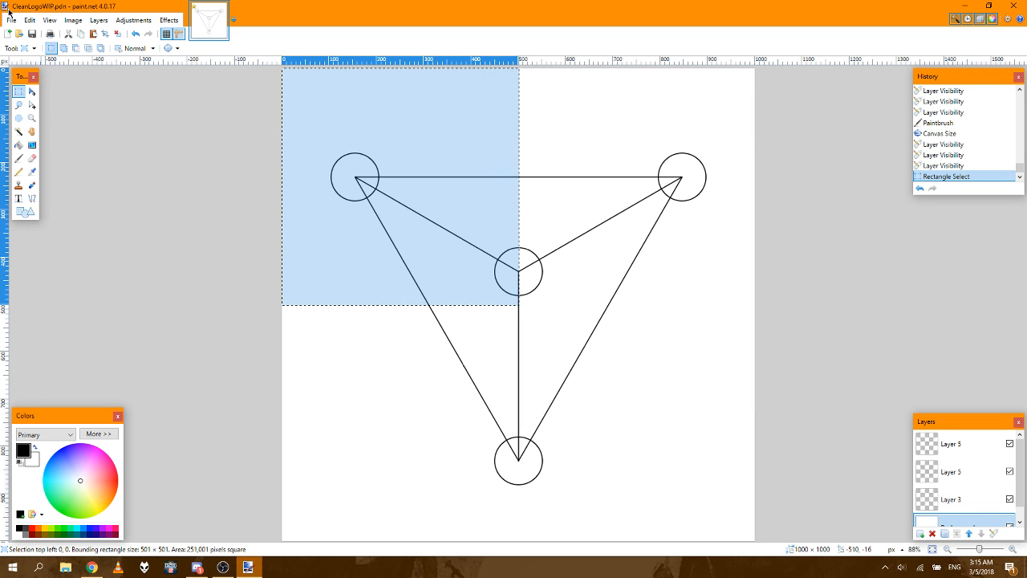
{"action": "left_click", "coordinate": [19, 146]}
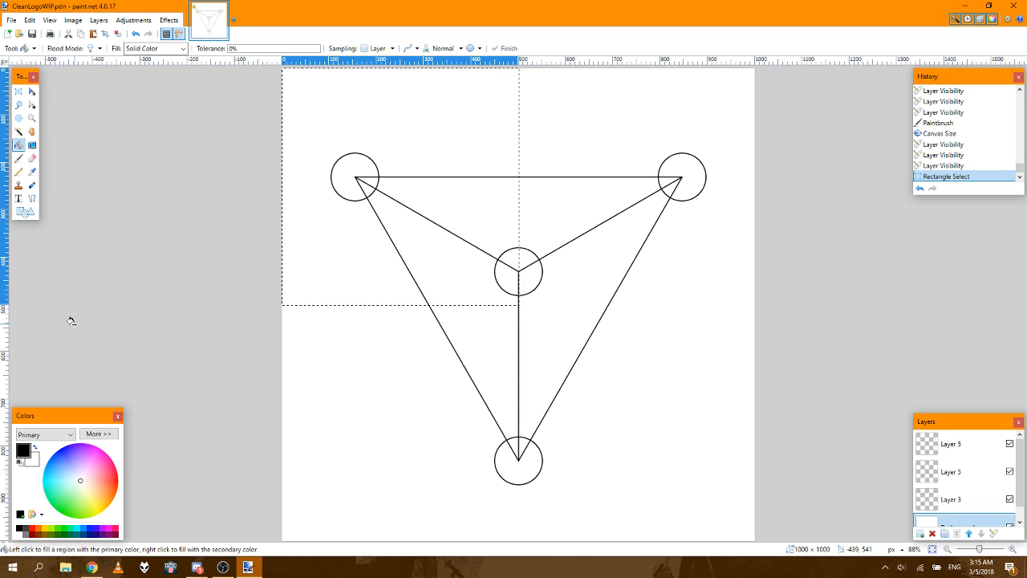
{"action": "left_click", "coordinate": [321, 259]}
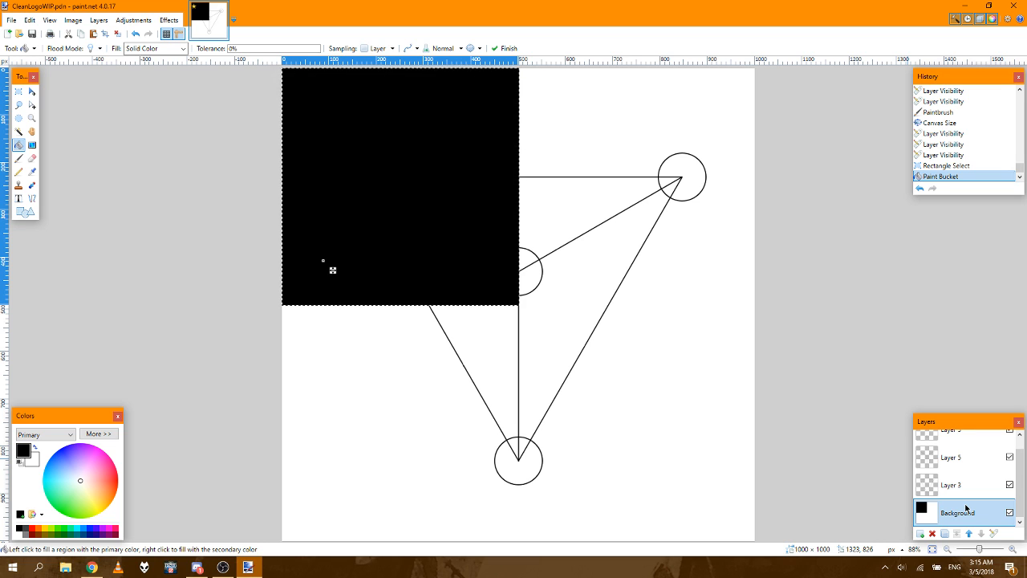
{"action": "left_click_drag", "start_coordinate": [1020, 510], "coordinate": [1022, 495]}
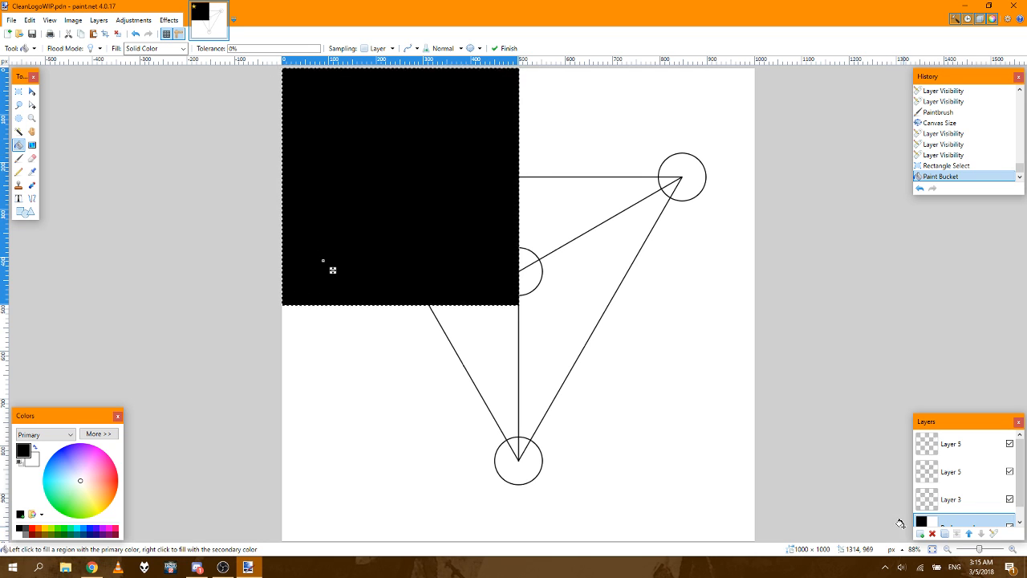
{"action": "left_click_drag", "start_coordinate": [1019, 493], "coordinate": [1019, 504]}
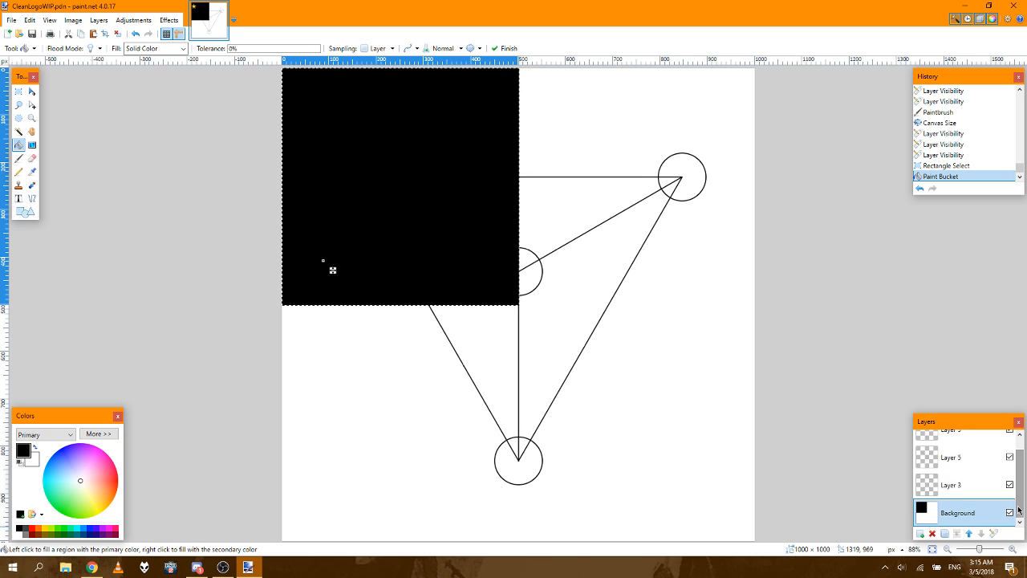
Step: Select the canvas's lower-right quadrant, about 500 × 498 px, and fill it black on the Background layer
{"action": "left_click", "coordinate": [20, 92]}
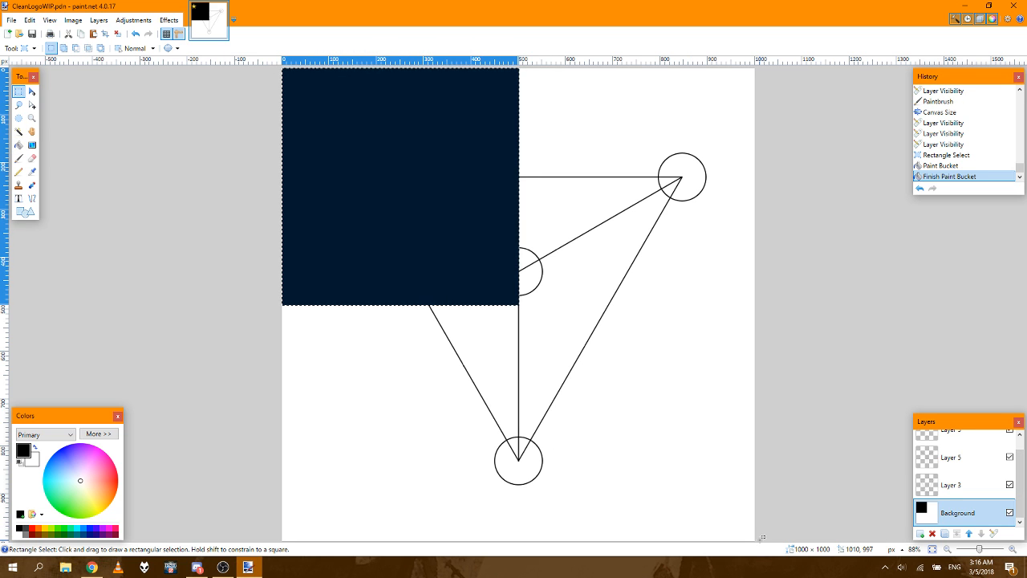
{"action": "left_click_drag", "start_coordinate": [762, 538], "coordinate": [518, 304]}
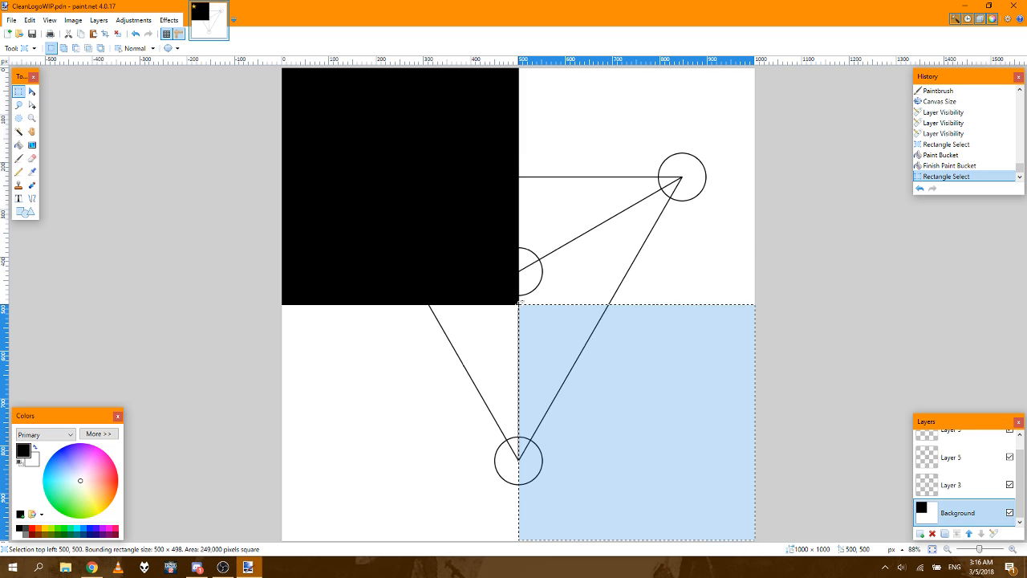
{"action": "left_click", "coordinate": [19, 145]}
{"action": "left_click", "coordinate": [616, 374]}
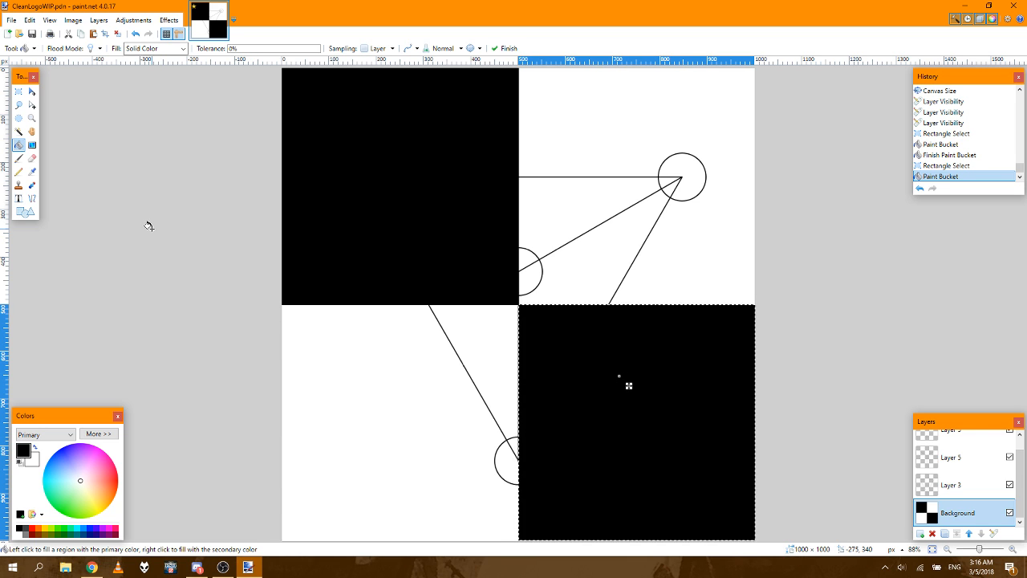
Step: Merge both Layer 5 layers down into Layer 3, and check the merged emblem with the Background briefly hidden
{"action": "left_click", "coordinate": [953, 488]}
{"action": "left_click", "coordinate": [962, 462]}
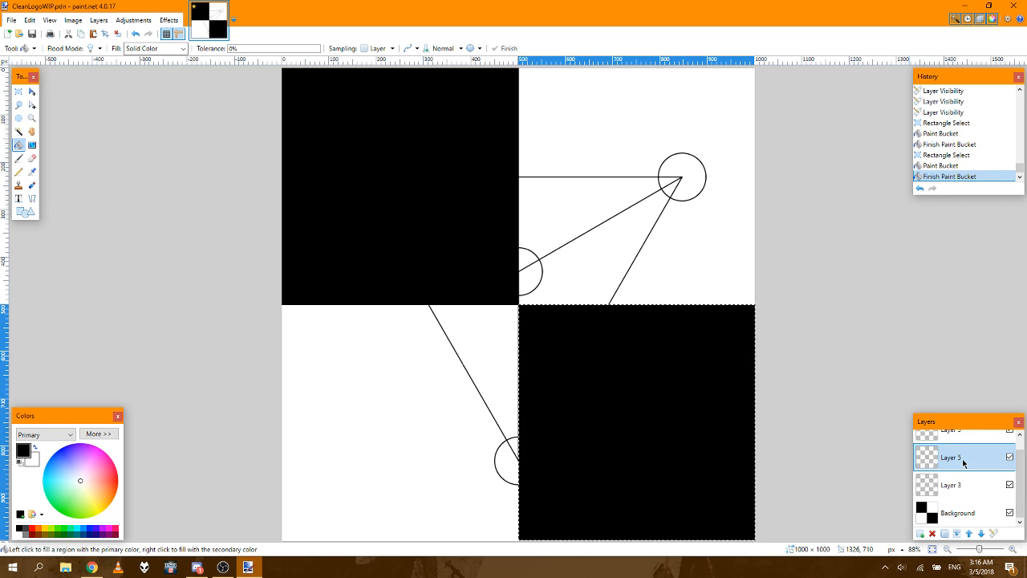
{"action": "left_click", "coordinate": [962, 440]}
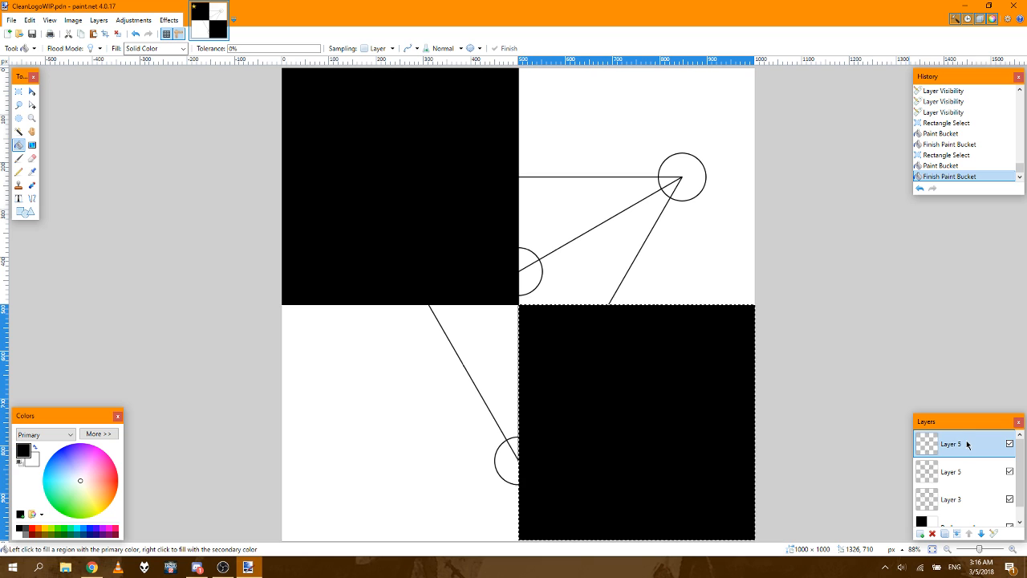
{"action": "left_click", "coordinate": [956, 533]}
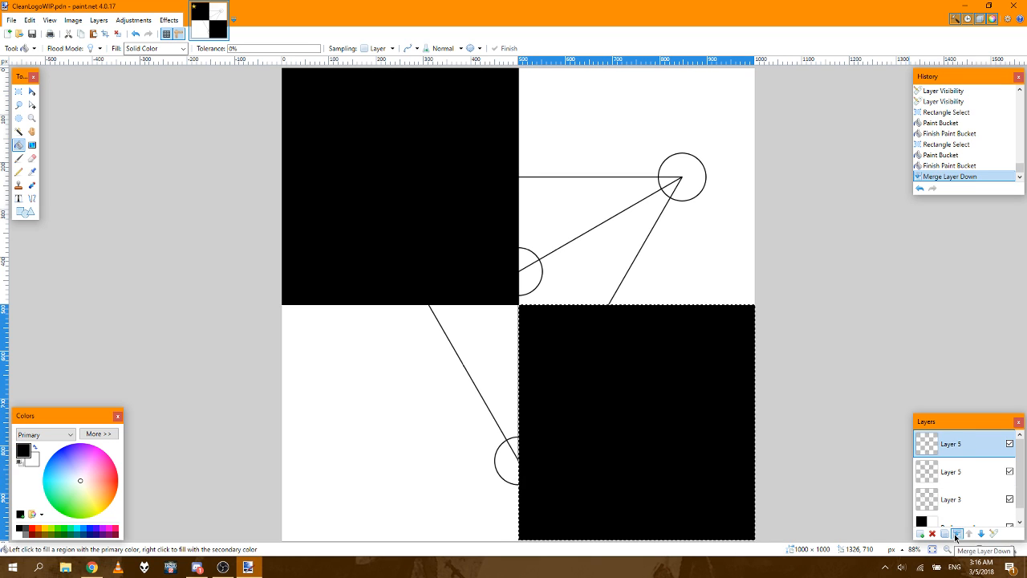
{"action": "left_click", "coordinate": [956, 533]}
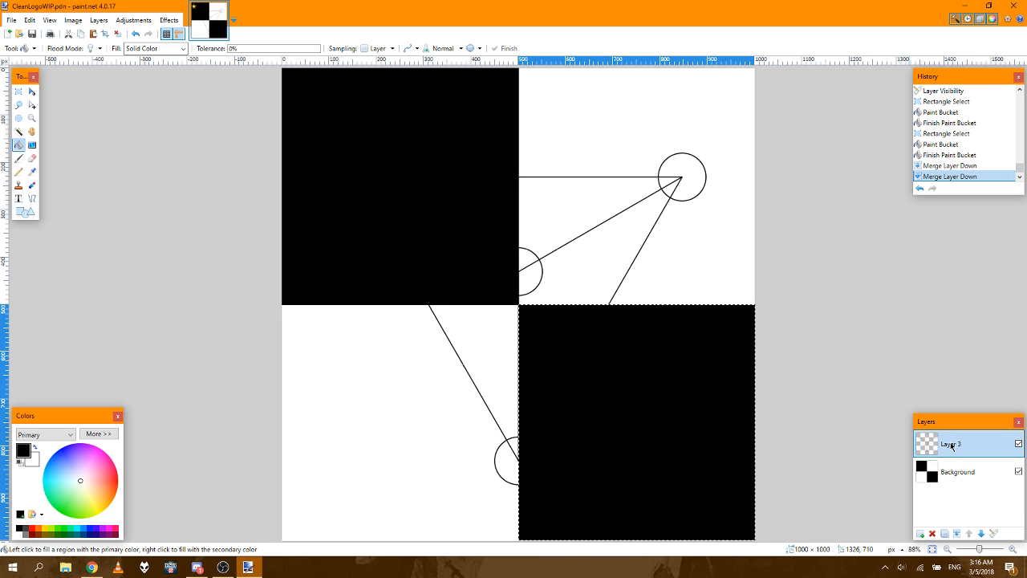
{"action": "left_click", "coordinate": [1019, 471]}
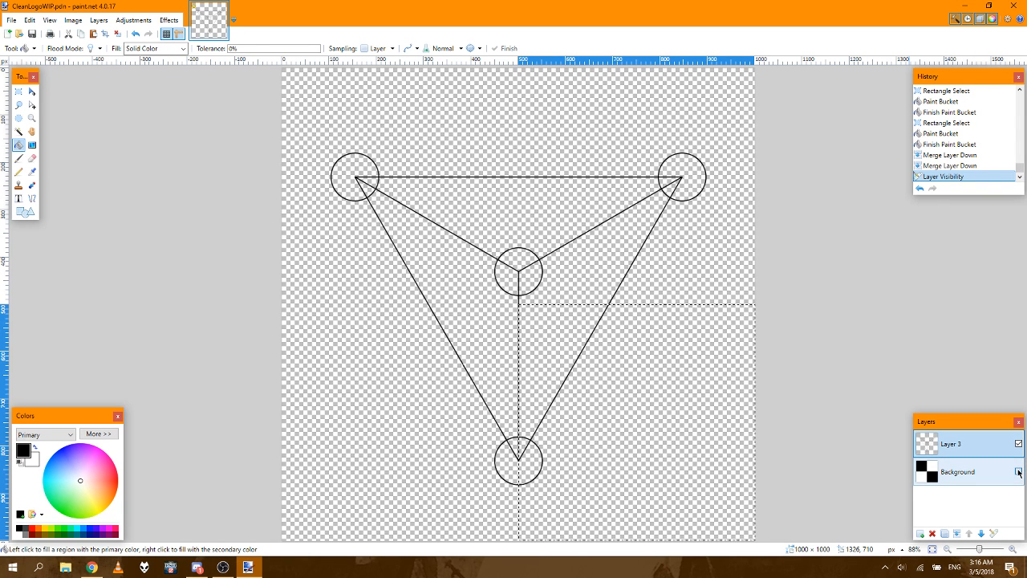
{"action": "left_click", "coordinate": [1018, 472]}
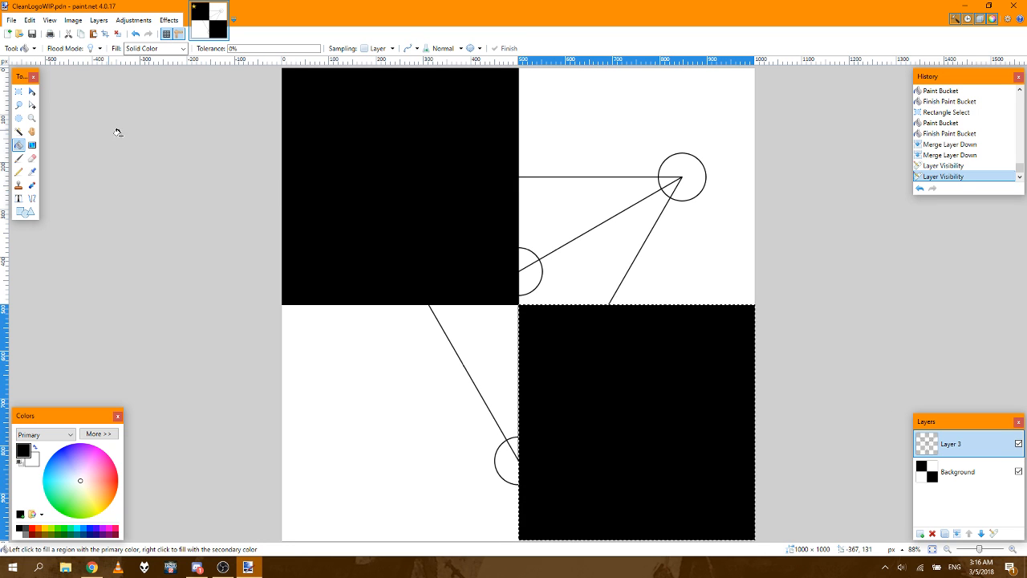
Step: Select the whole emblem on Layer 3 and move it down about 69 px so its central junction meets the black quadrants' shared corner
{"action": "left_click", "coordinate": [19, 92]}
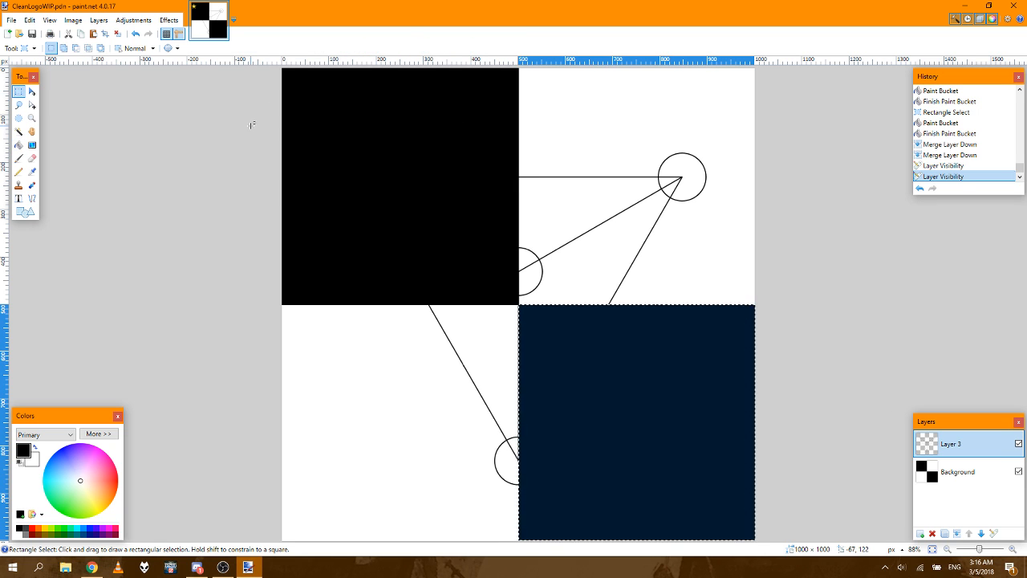
{"action": "left_click_drag", "start_coordinate": [248, 126], "coordinate": [802, 509]}
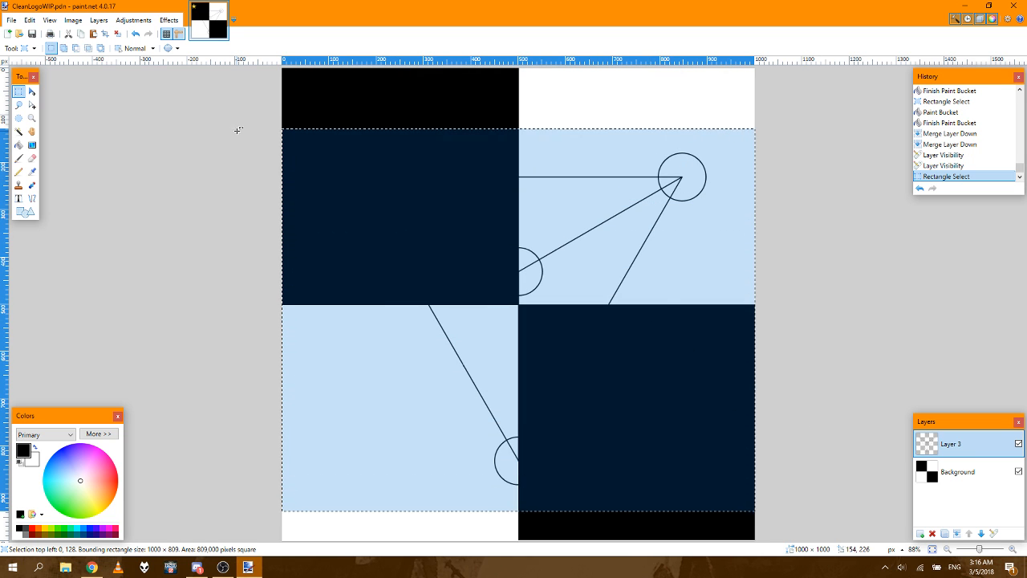
{"action": "left_click", "coordinate": [31, 92]}
{"action": "key", "text": "Down"}
{"action": "key", "text": "Down"}
{"action": "key", "text": "Down"}
{"action": "key", "text": "Down"}
{"action": "key", "text": "Down"}
{"action": "key", "text": "Down"}
{"action": "key", "text": "Down"}
{"action": "key", "text": "Down"}
{"action": "key", "text": "Down"}
{"action": "key", "text": "Down"}
{"action": "key", "text": "Down"}
{"action": "key", "text": "Down"}
{"action": "key", "text": "Down"}
{"action": "key", "text": "Down"}
{"action": "key", "text": "Down"}
{"action": "key", "text": "Down"}
{"action": "key", "text": "Down"}
{"action": "key", "text": "Down"}
{"action": "key", "text": "Down"}
{"action": "key", "text": "Down"}
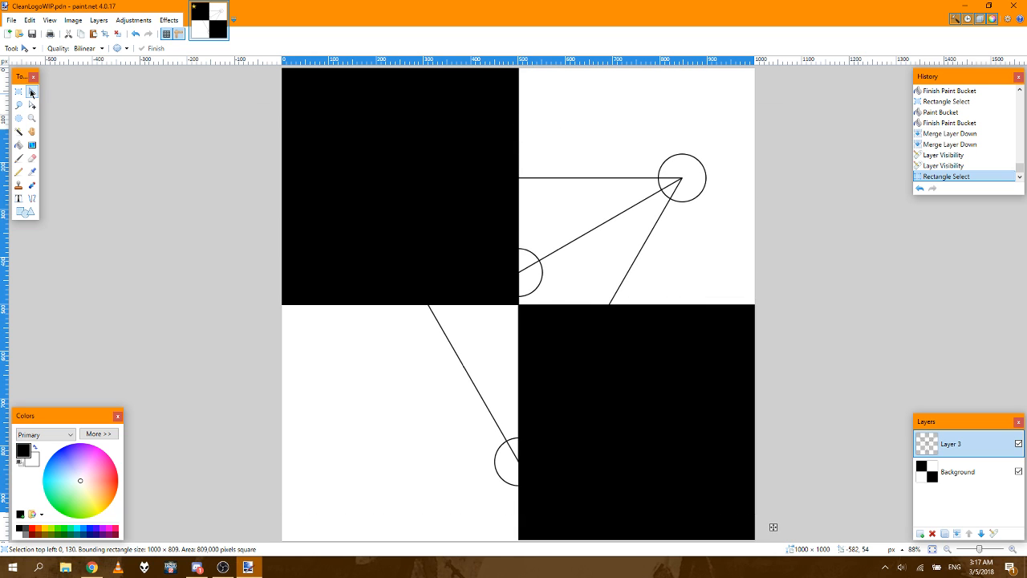
{"action": "key", "text": "Down"}
{"action": "key", "text": "Down"}
{"action": "key", "text": "Down"}
{"action": "key", "text": "Down"}
{"action": "key", "text": "Down"}
{"action": "key", "text": "Down"}
{"action": "key", "text": "Down"}
{"action": "key", "text": "Down"}
{"action": "key", "text": "Down"}
{"action": "key", "text": "Down"}
{"action": "key", "text": "Down"}
{"action": "key", "text": "Down"}
{"action": "key", "text": "Down"}
{"action": "key", "text": "Down"}
{"action": "key", "text": "Down"}
{"action": "key", "text": "Down"}
{"action": "key", "text": "Down"}
{"action": "key", "text": "Down"}
{"action": "key", "text": "Down"}
{"action": "key", "text": "Down"}
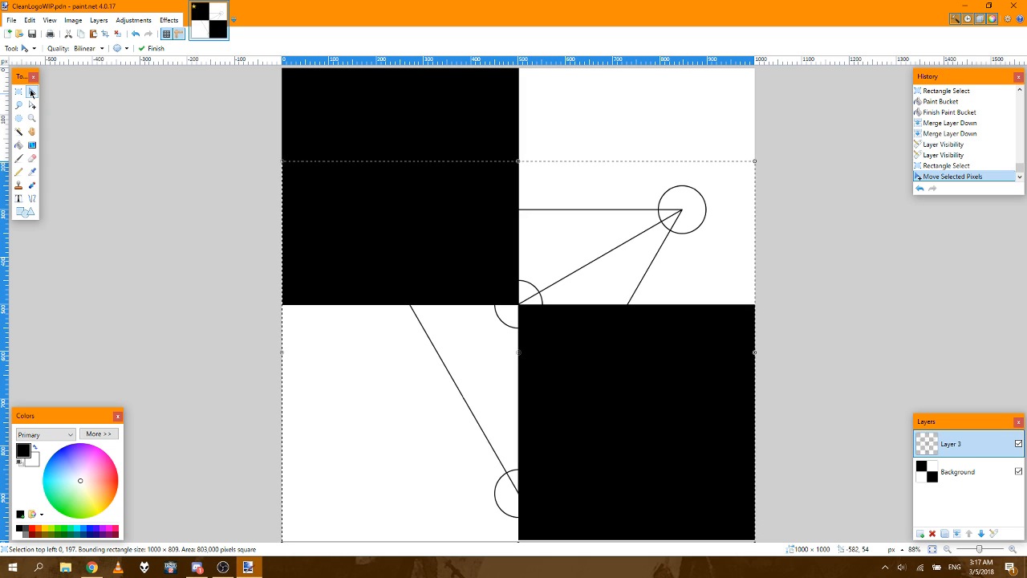
Step: Nudge the emblem one more pixel down to align its junction with the canvas centre, and deselect it
{"action": "left_click", "coordinate": [1013, 550]}
{"action": "left_click", "coordinate": [1013, 550]}
{"action": "left_click", "coordinate": [1013, 550]}
{"action": "left_click", "coordinate": [1012, 549]}
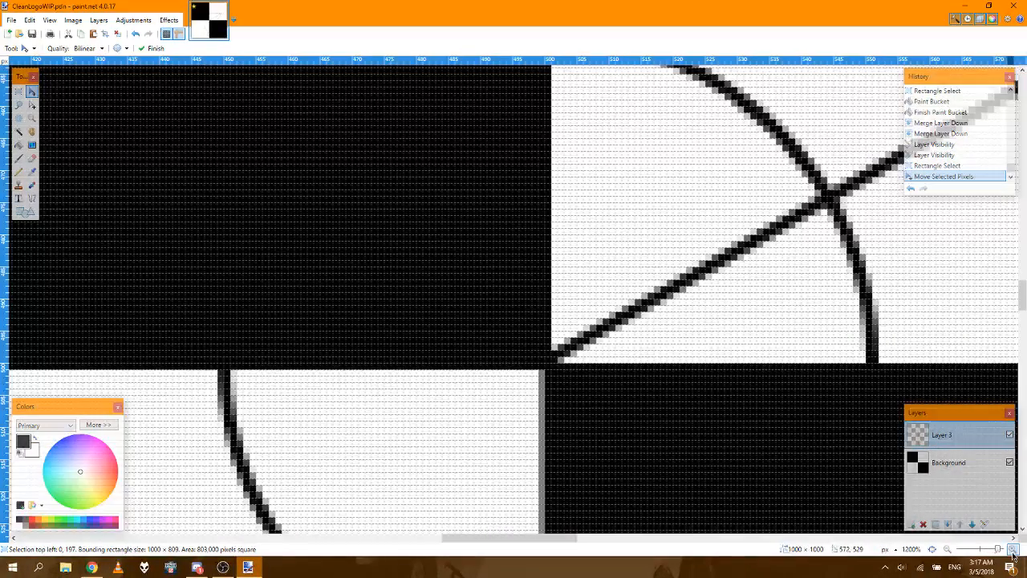
{"action": "key", "text": "Down"}
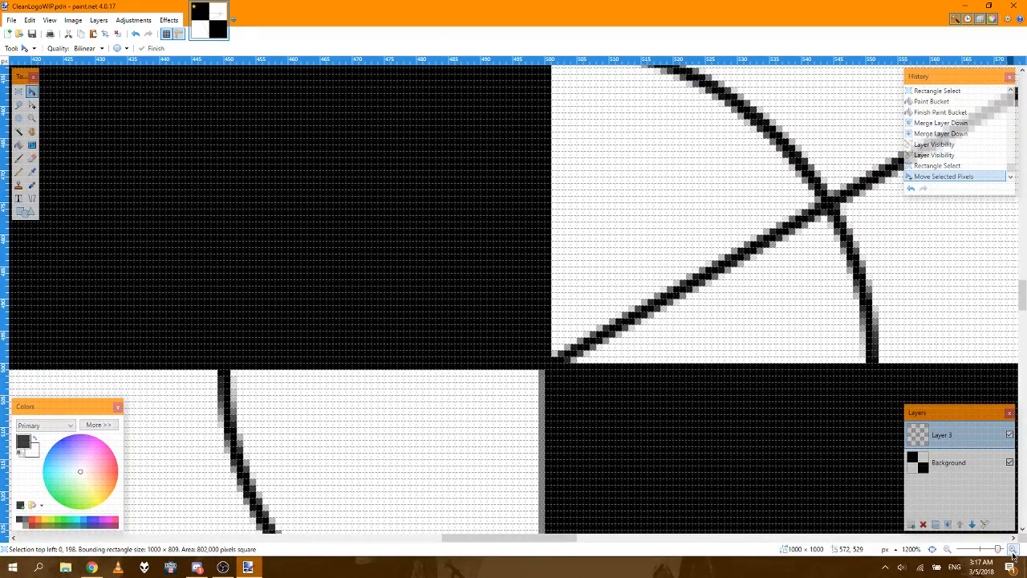
{"action": "key", "text": "Up"}
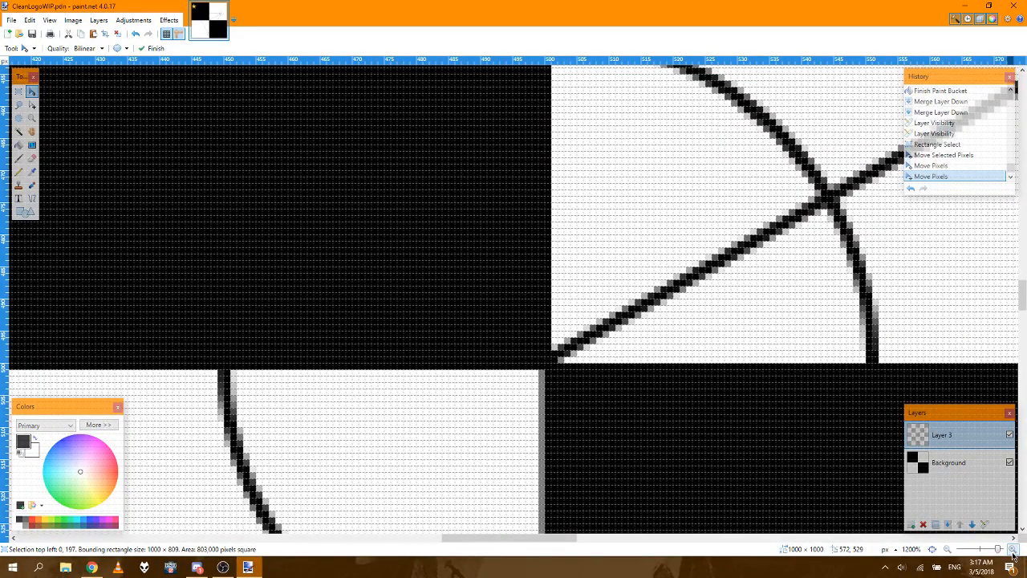
{"action": "key", "text": "Down"}
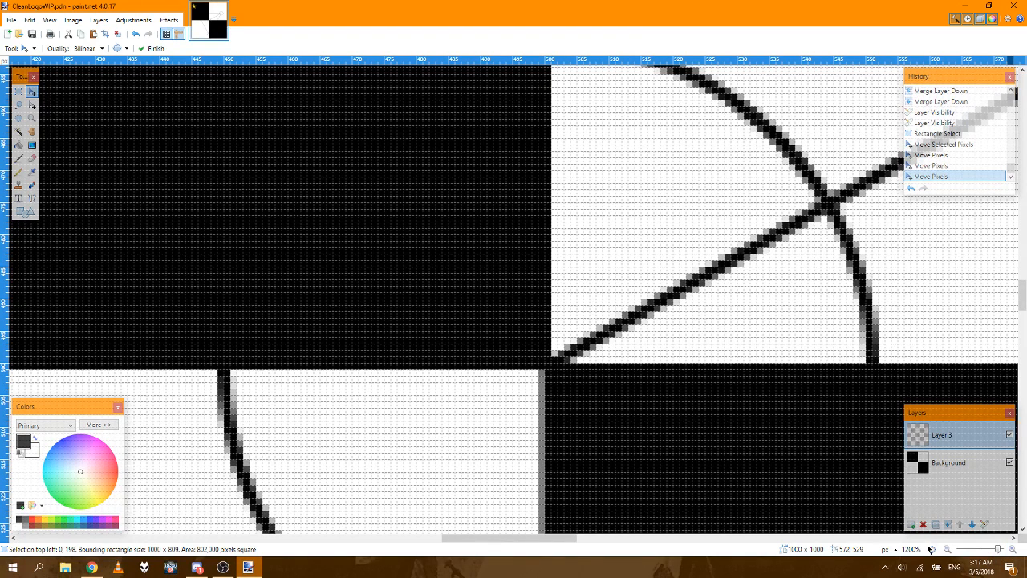
{"action": "left_click", "coordinate": [931, 549]}
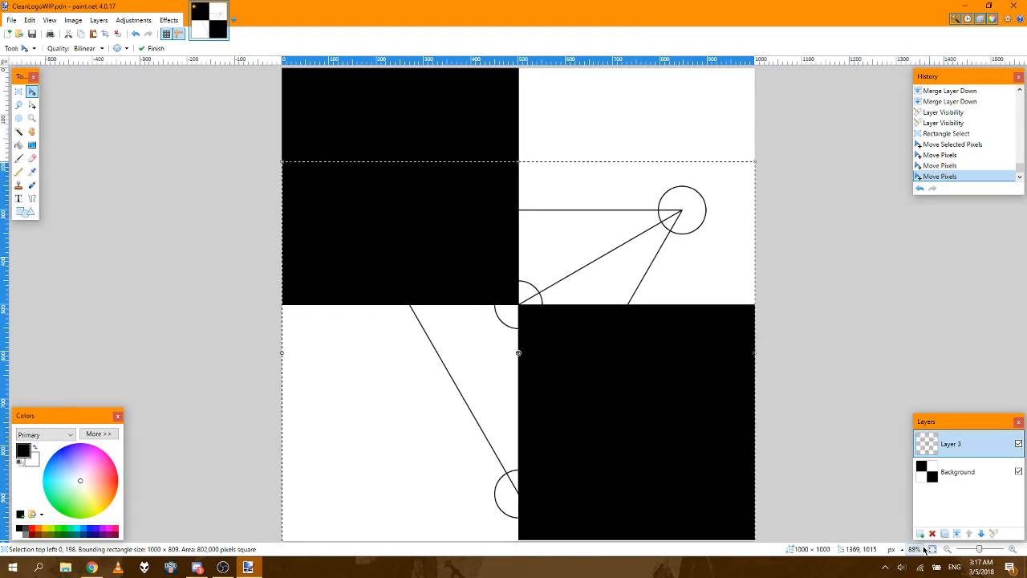
{"action": "left_click", "coordinate": [19, 91]}
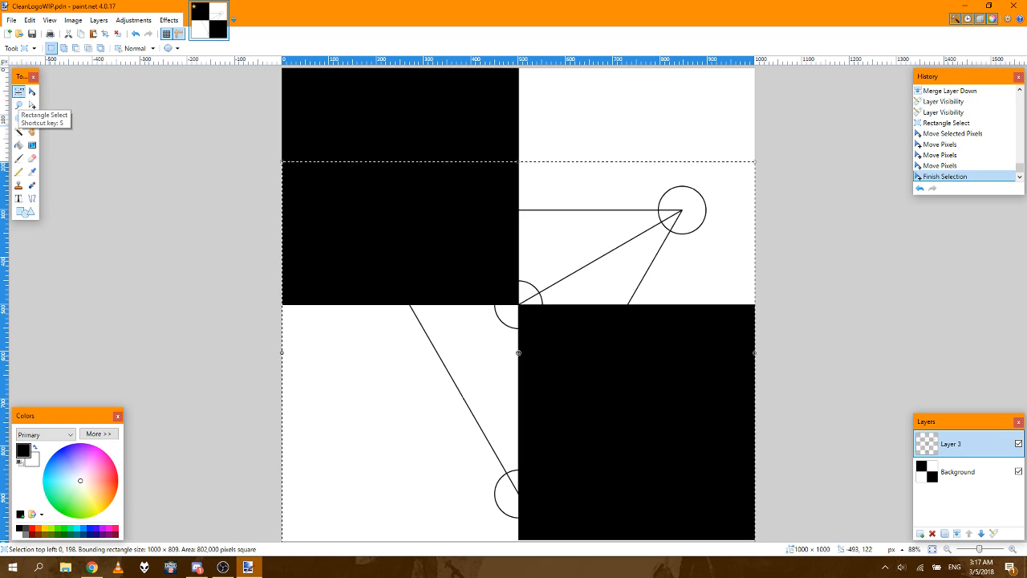
{"action": "left_click", "coordinate": [416, 110]}
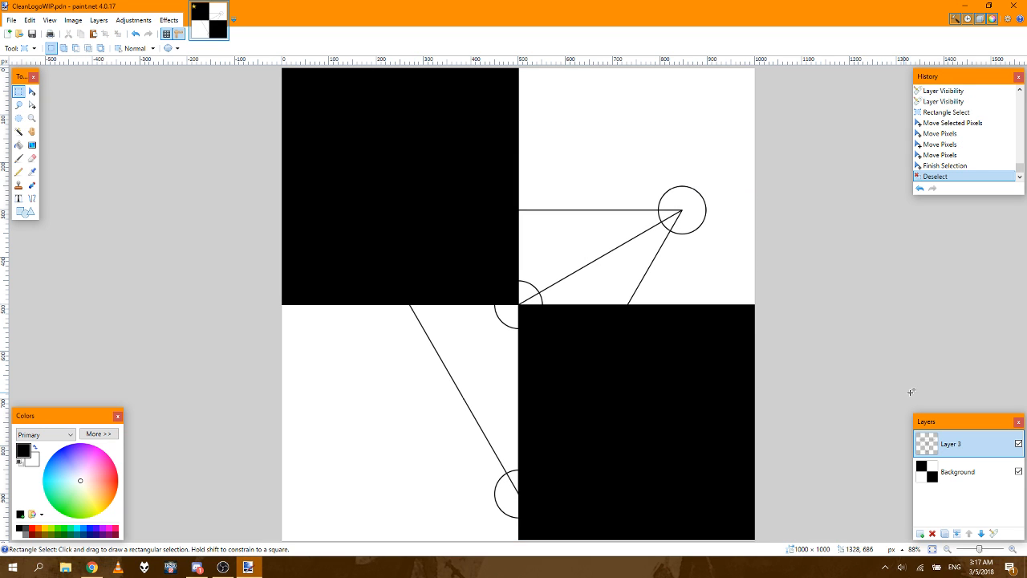
Step: Choose the Paint Bucket and open the primary color's hex value for editing
{"action": "left_click", "coordinate": [19, 145]}
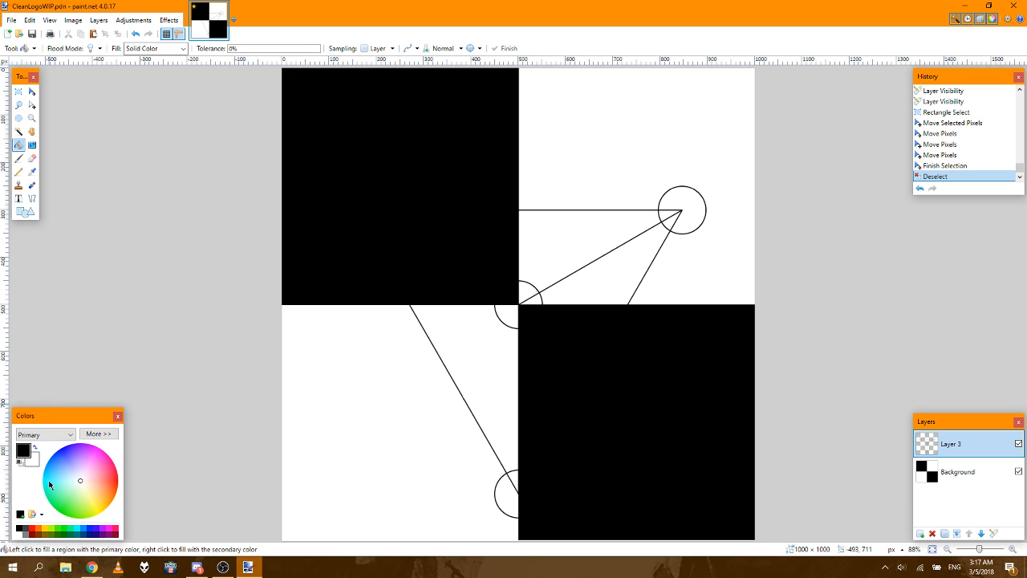
{"action": "left_click", "coordinate": [94, 435]}
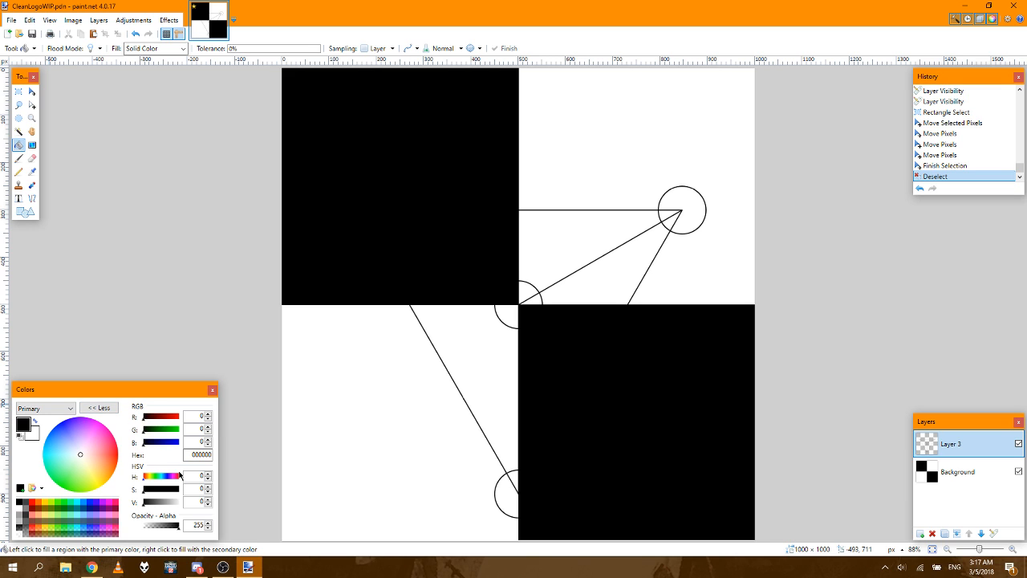
{"action": "left_click", "coordinate": [191, 454]}
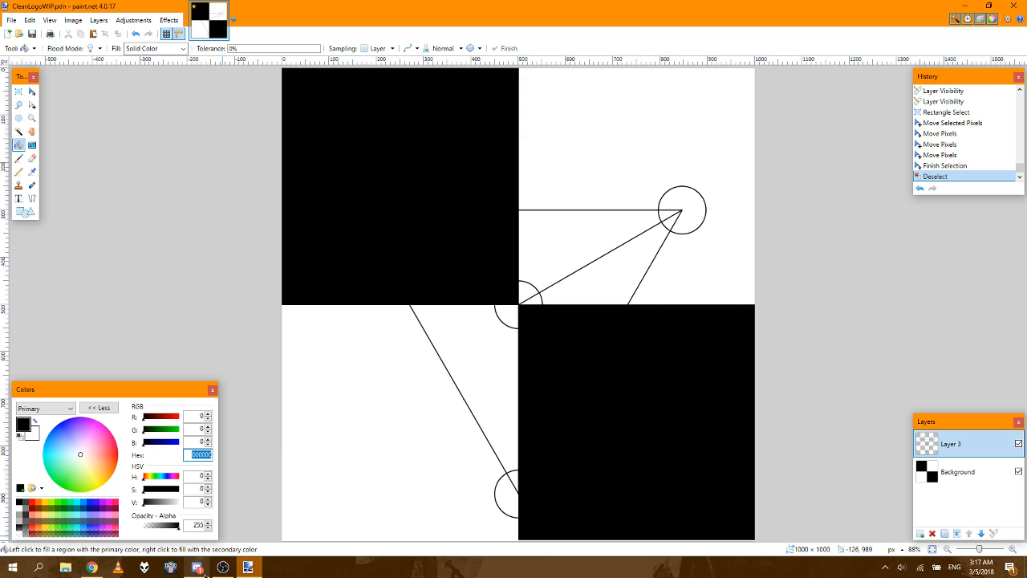
Step: Switch to Discord and look up the custom hex color of the role The Original Smartass in the Legion's End server settings
{"action": "mouse_move", "coordinate": [205, 573]}
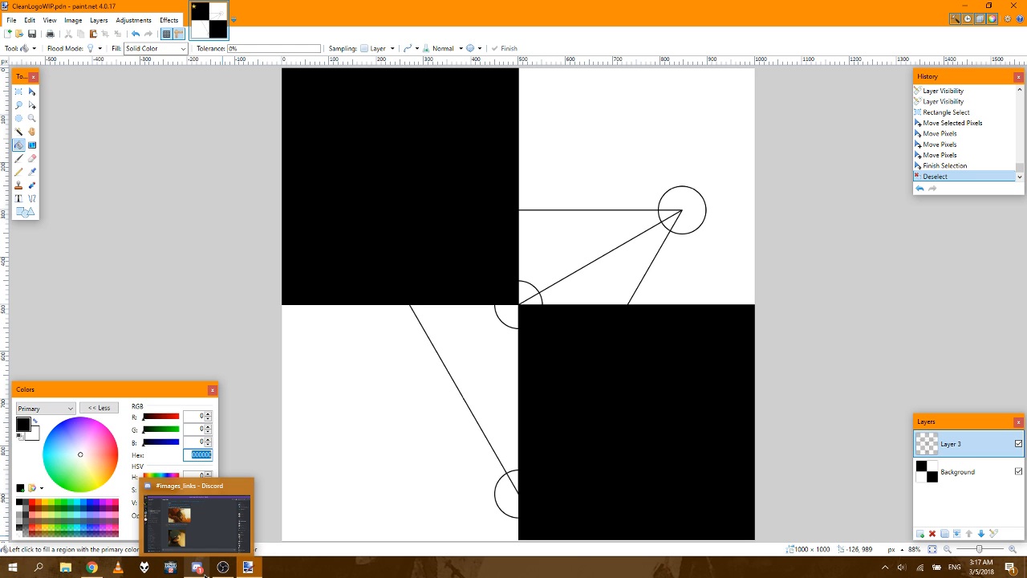
{"action": "left_click", "coordinate": [205, 573]}
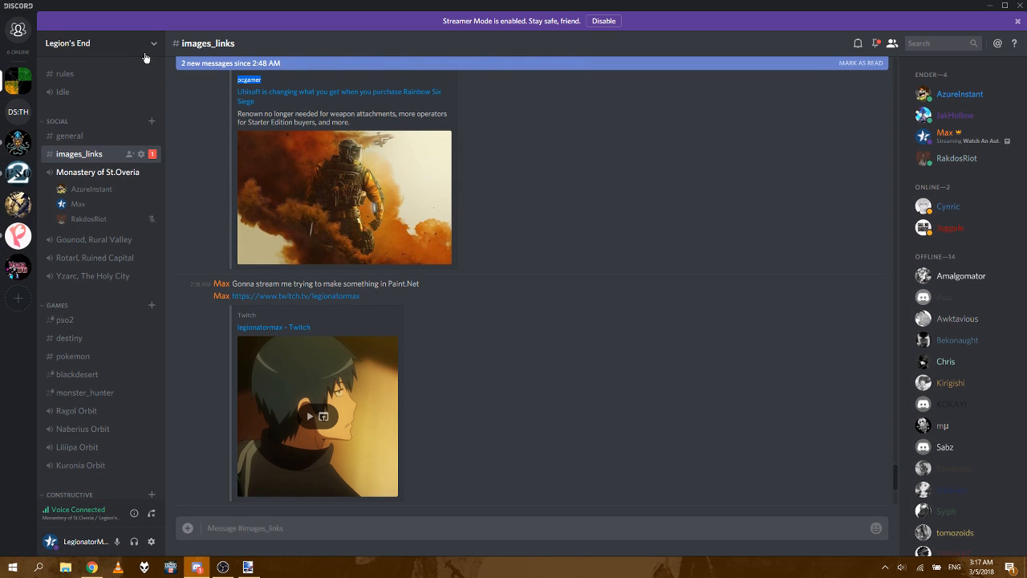
{"action": "left_click", "coordinate": [153, 43]}
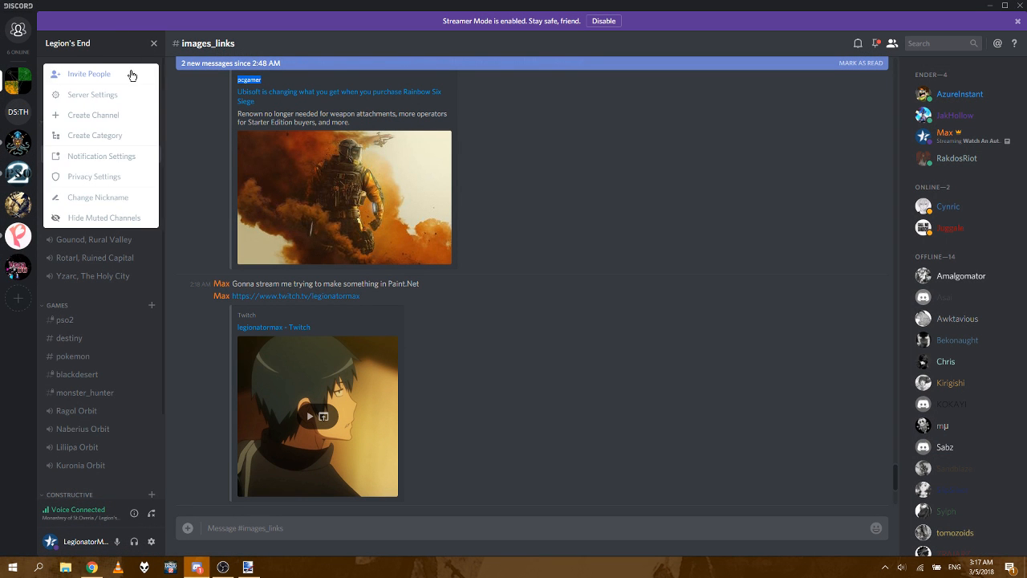
{"action": "left_click", "coordinate": [107, 94]}
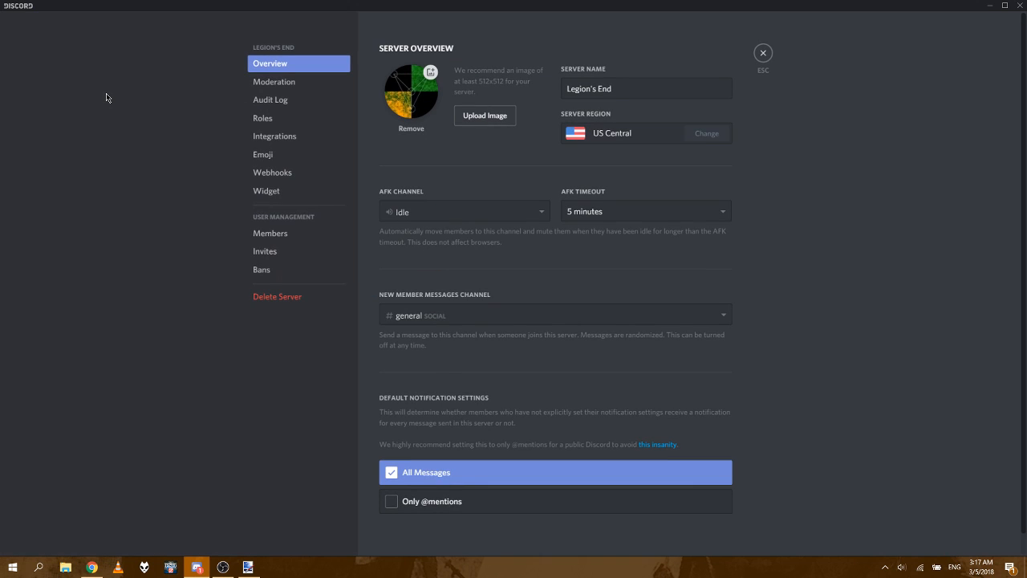
{"action": "left_click", "coordinate": [281, 121]}
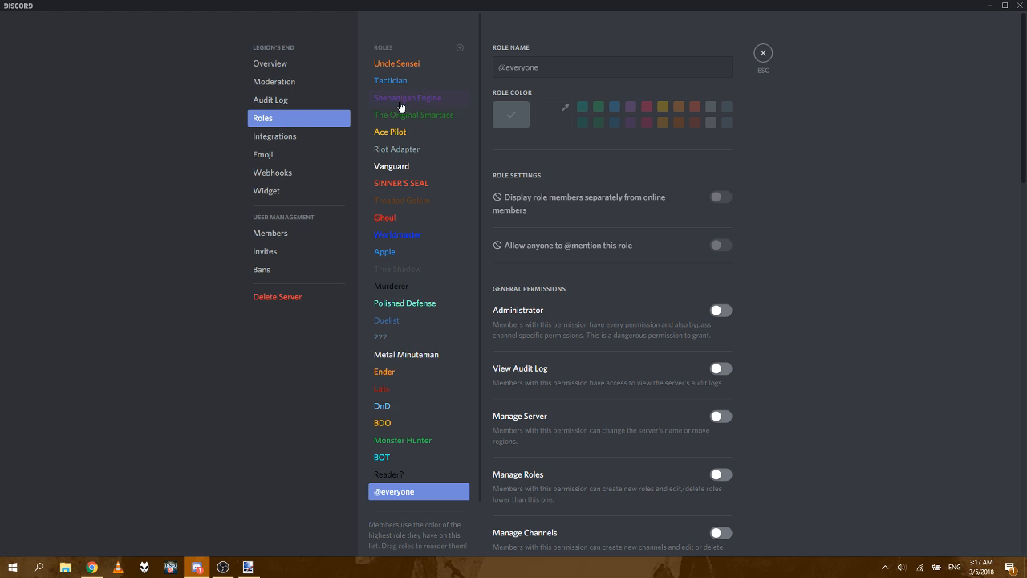
{"action": "left_click", "coordinate": [405, 444]}
{"action": "left_click", "coordinate": [401, 117]}
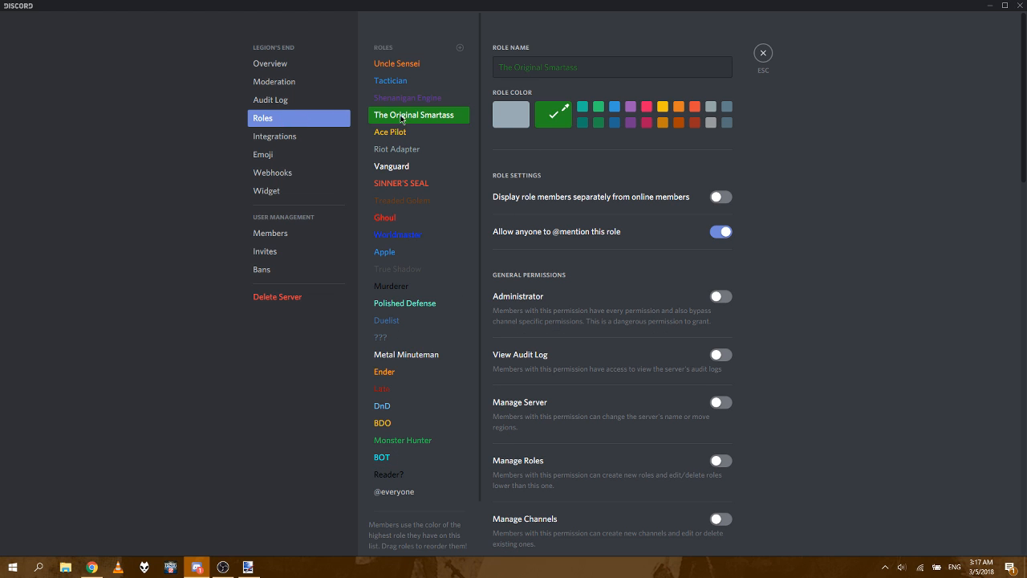
{"action": "left_click", "coordinate": [566, 117]}
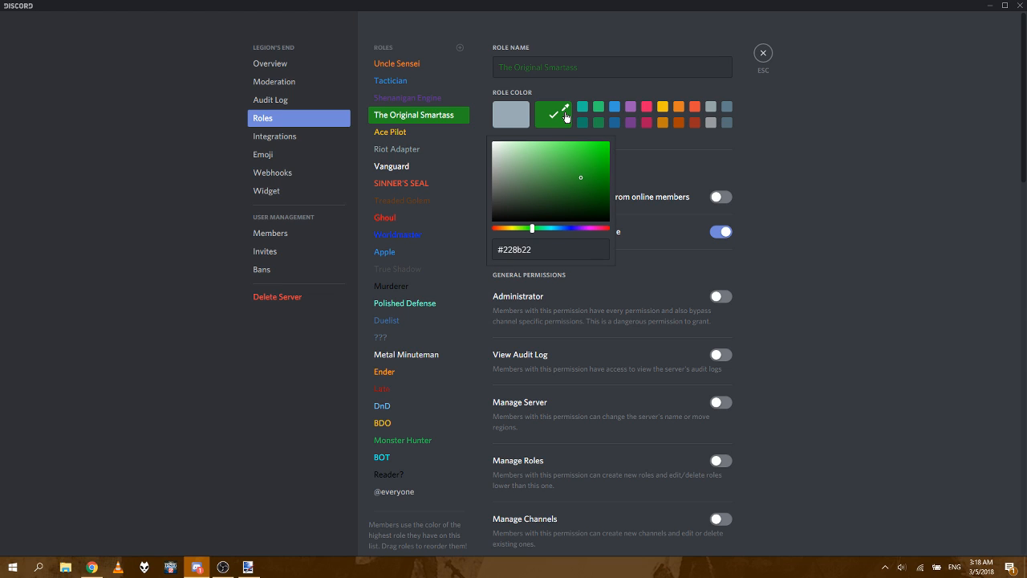
Step: Check the color of the Uncle Sensei role and leave the server settings
{"action": "left_click", "coordinate": [383, 66]}
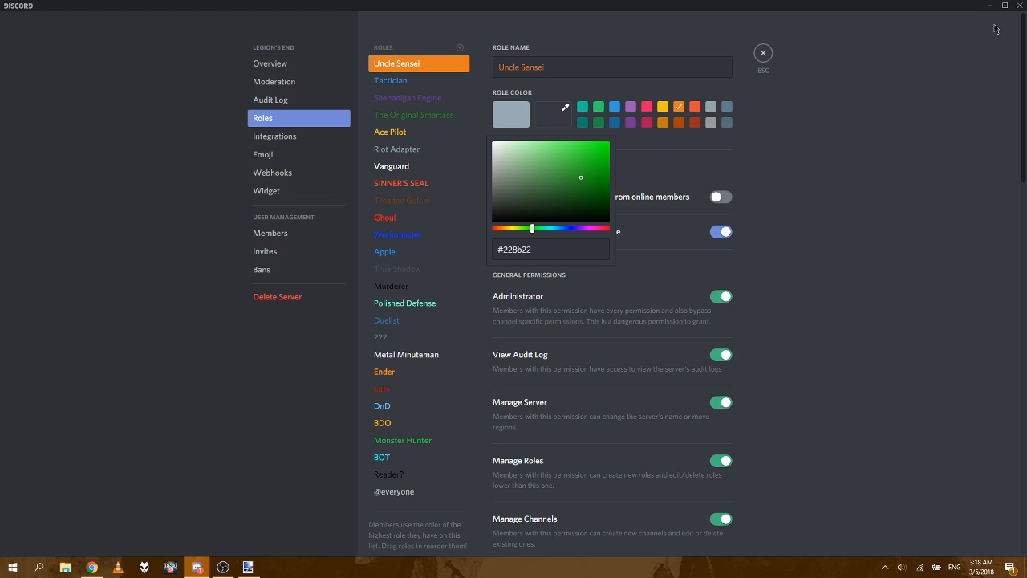
{"action": "left_click", "coordinate": [252, 85]}
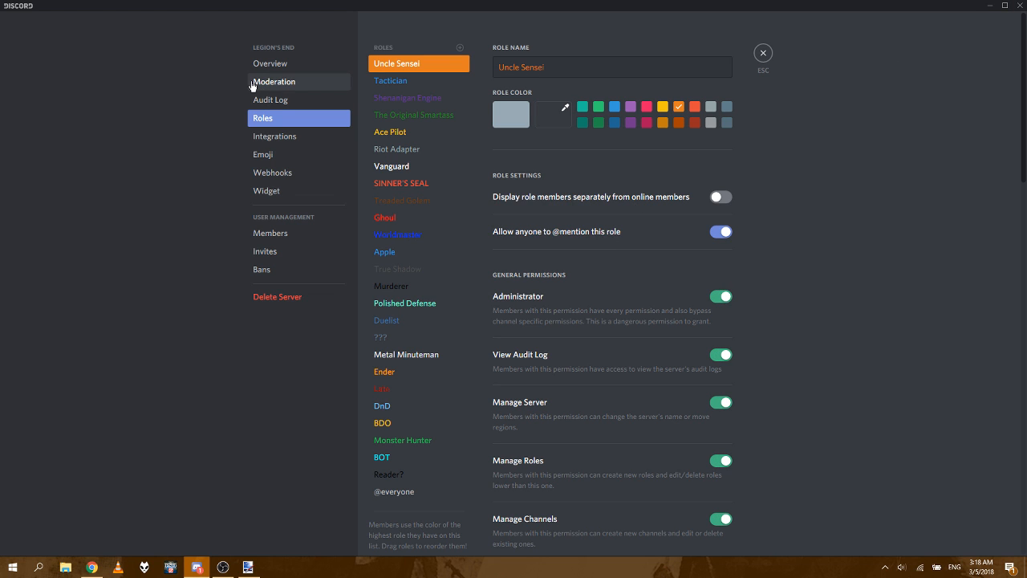
{"action": "key", "text": "Escape"}
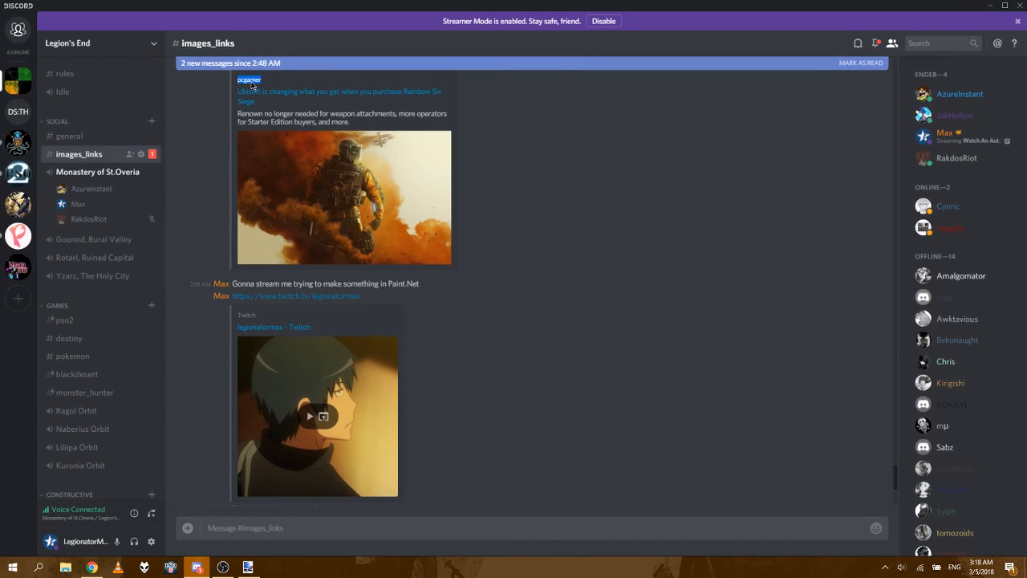
Step: Switch back to paint.net and set the primary color to hex 228b22
{"action": "left_click", "coordinate": [250, 568]}
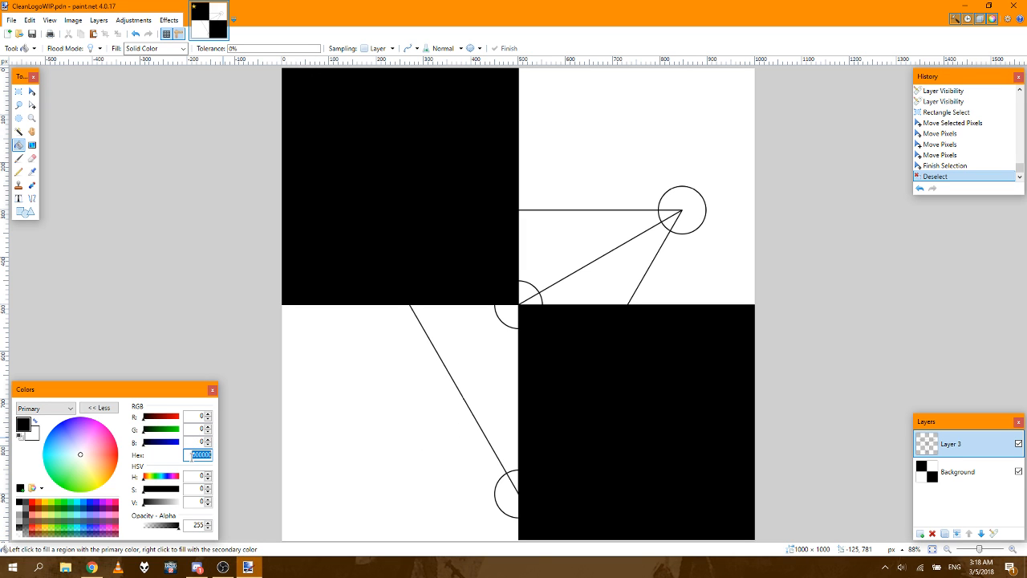
{"action": "type", "text": "228"}
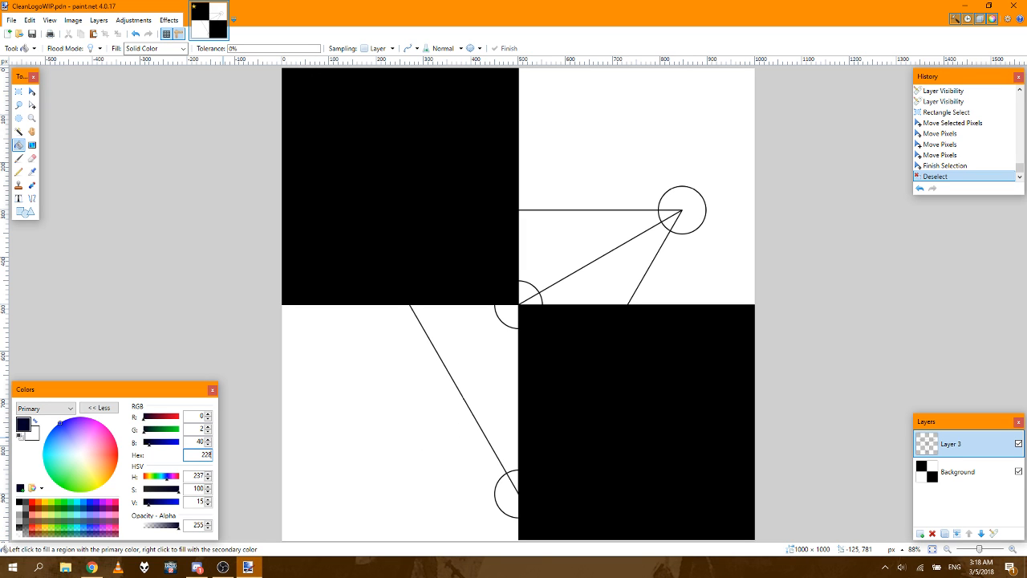
{"action": "type", "text": "b22"}
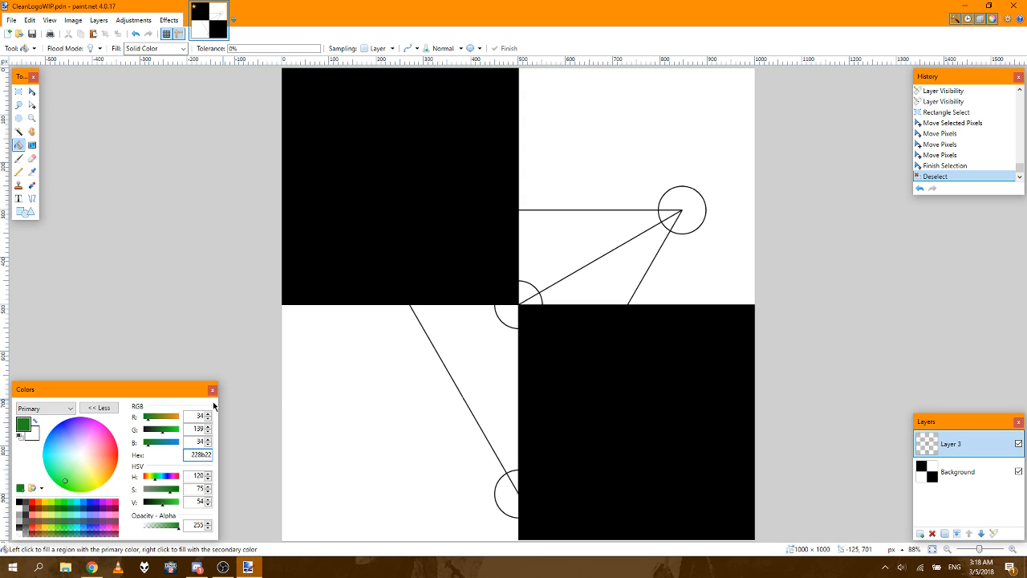
Step: Fill the lower-left white quadrant of the Background layer with the green primary color, undoing the misplaced fill on Layer 3
{"action": "left_click", "coordinate": [311, 390]}
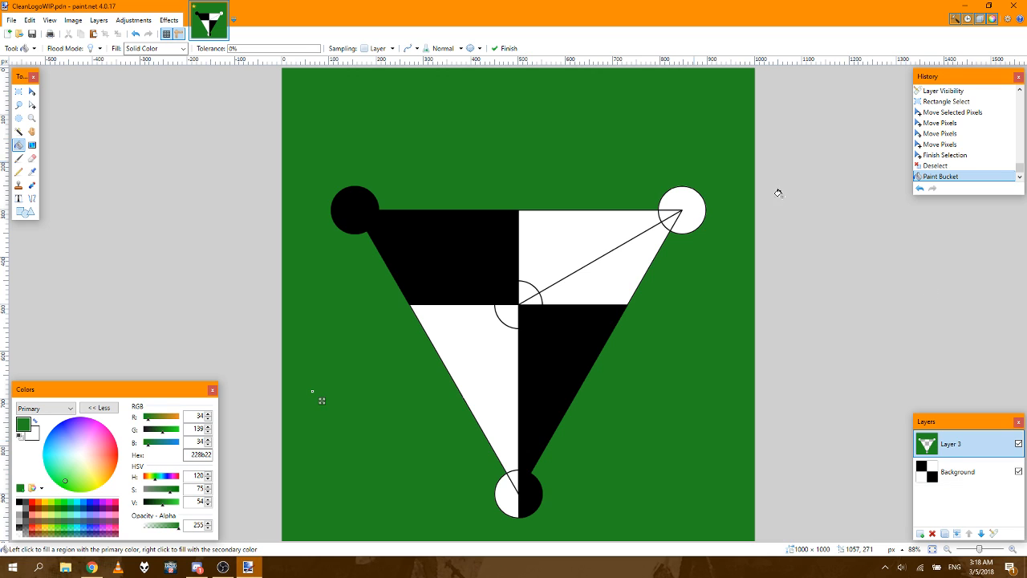
{"action": "left_click", "coordinate": [136, 36]}
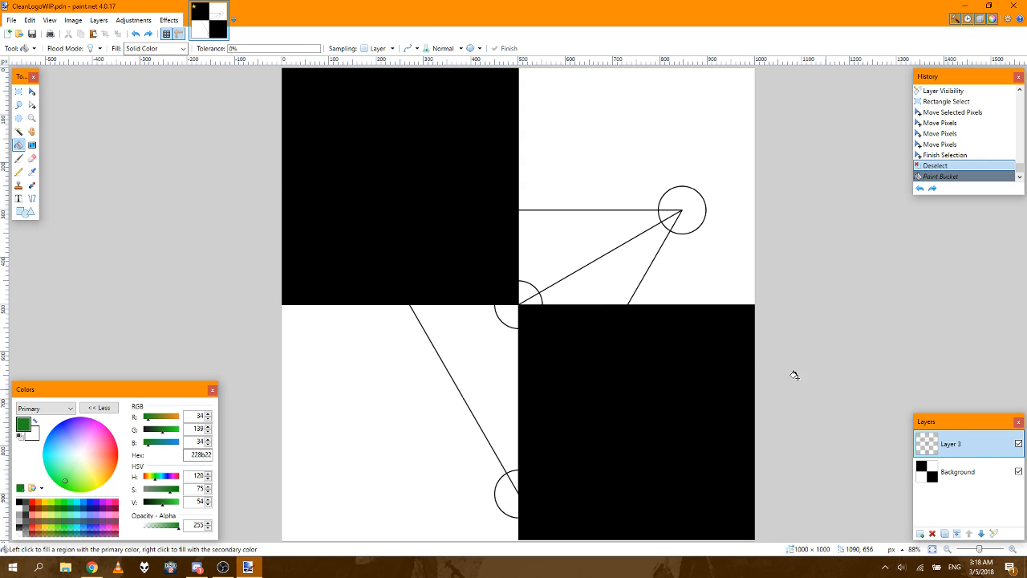
{"action": "left_click", "coordinate": [973, 478]}
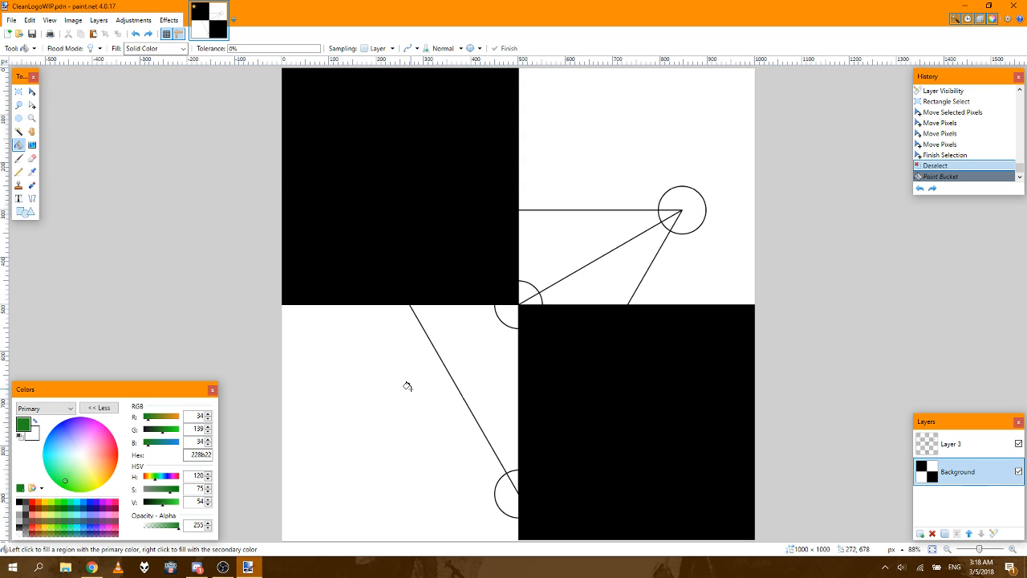
{"action": "left_click", "coordinate": [366, 394]}
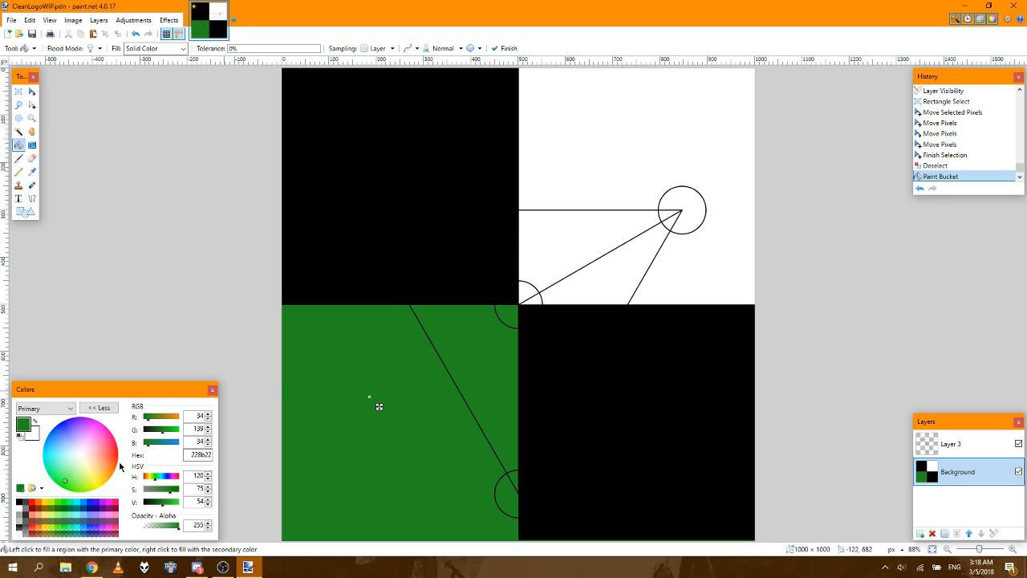
Step: Set the primary color to hex ff9900 and fill the Background layer's upper-right white quadrant with it
{"action": "left_click", "coordinate": [189, 455]}
{"action": "key", "text": "s"}
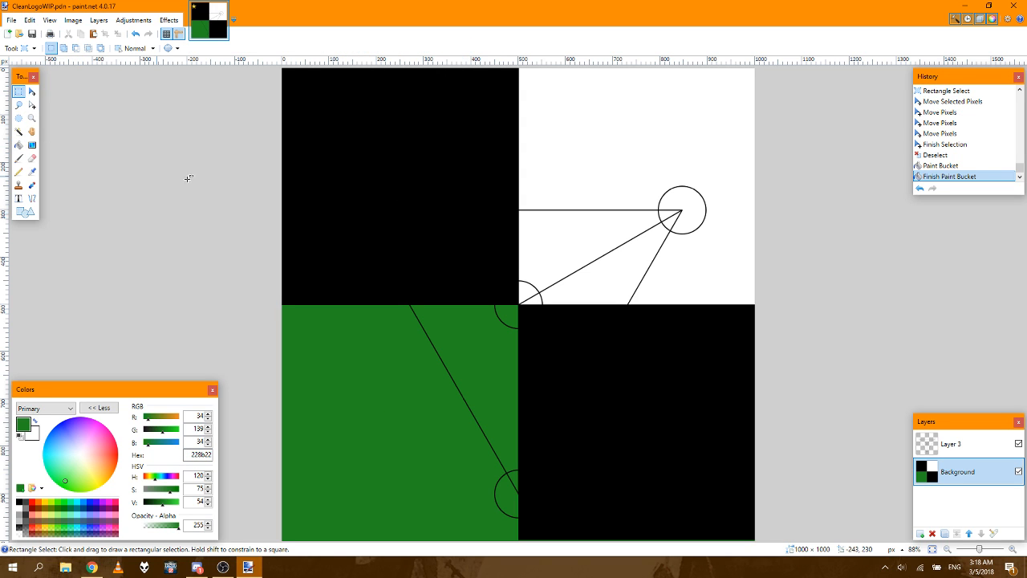
{"action": "left_click", "coordinate": [19, 146]}
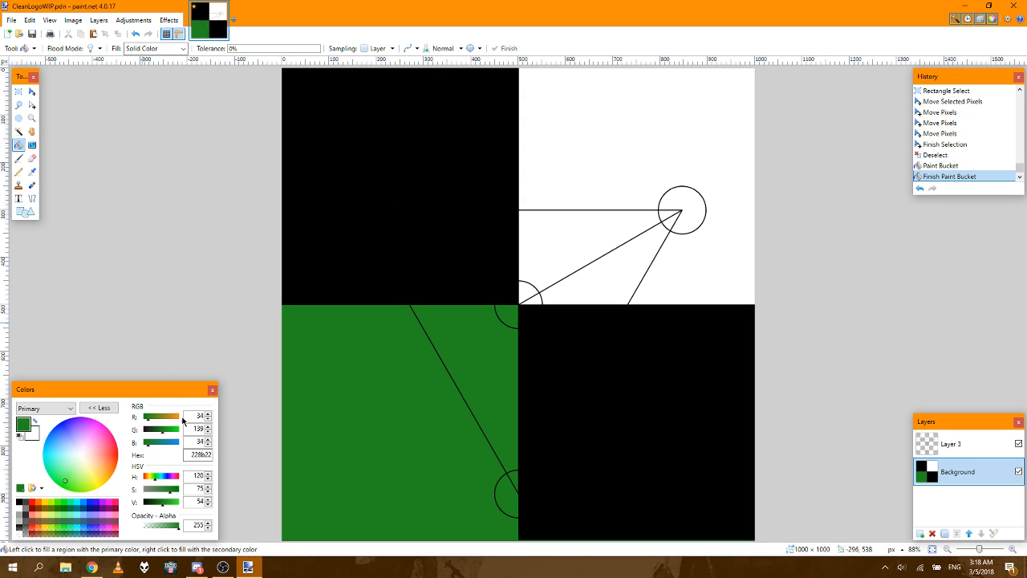
{"action": "double_click", "coordinate": [199, 455]}
{"action": "type", "text": "ff9900"}
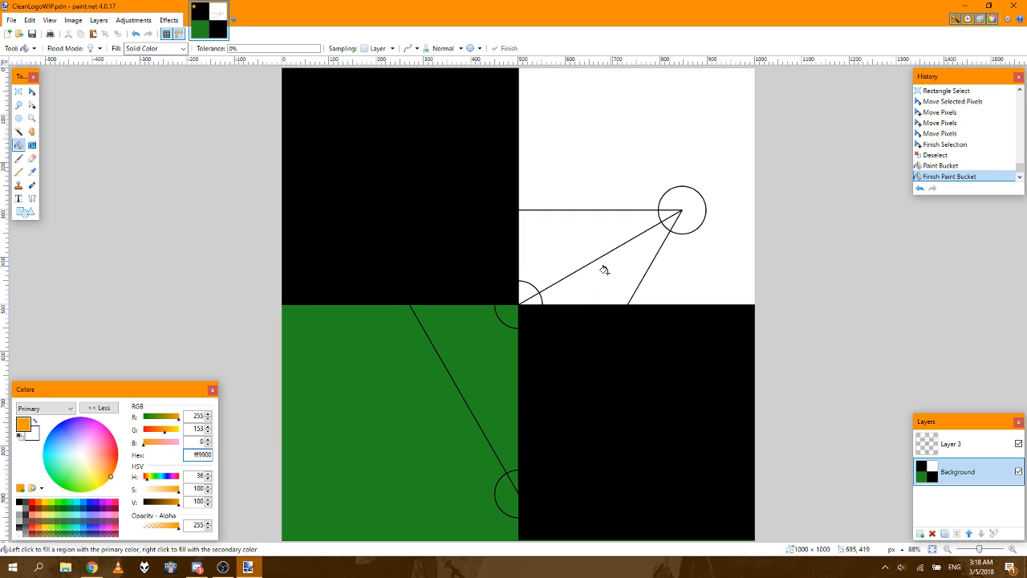
{"action": "left_click", "coordinate": [651, 179]}
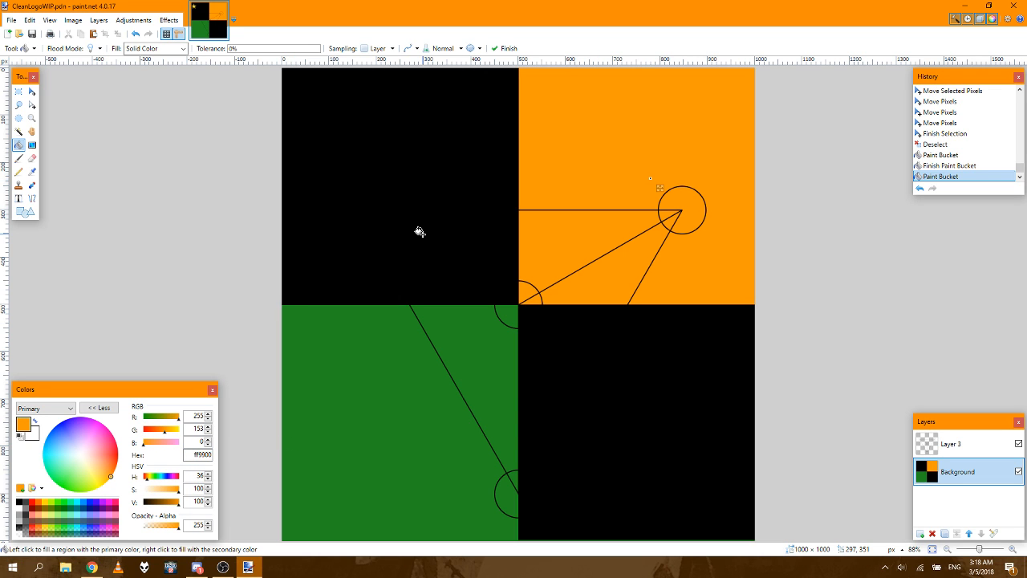
Step: Invert the colors of the emblem lines on Layer 3 to white, hiding the Background only while doing so
{"action": "left_click", "coordinate": [20, 93]}
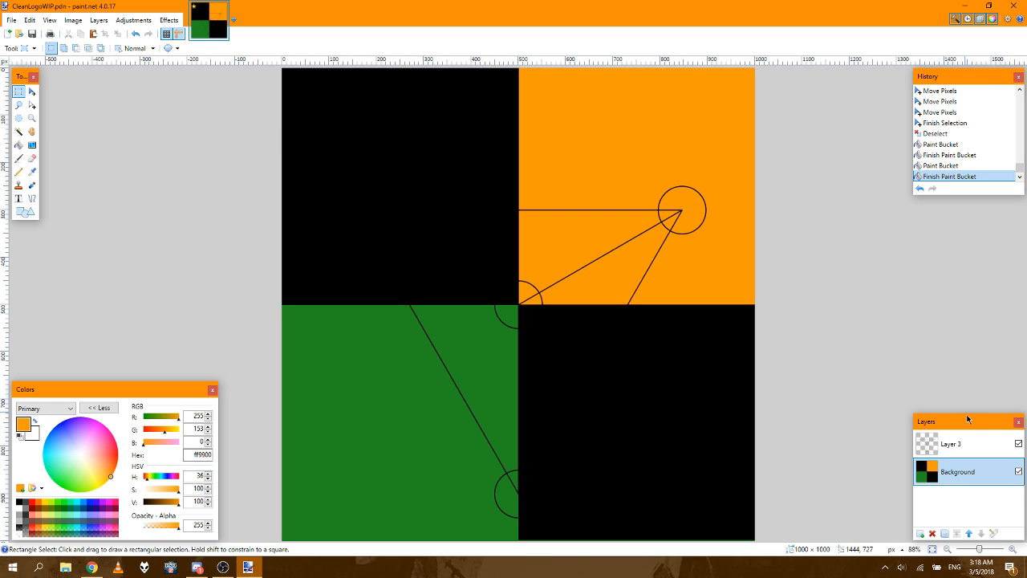
{"action": "left_click", "coordinate": [992, 446]}
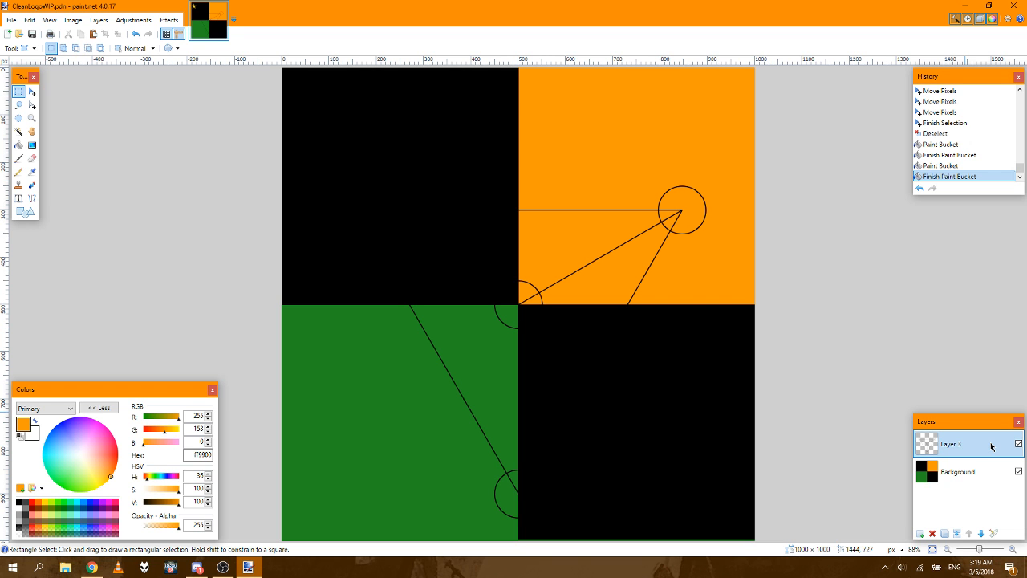
{"action": "left_click", "coordinate": [1019, 471]}
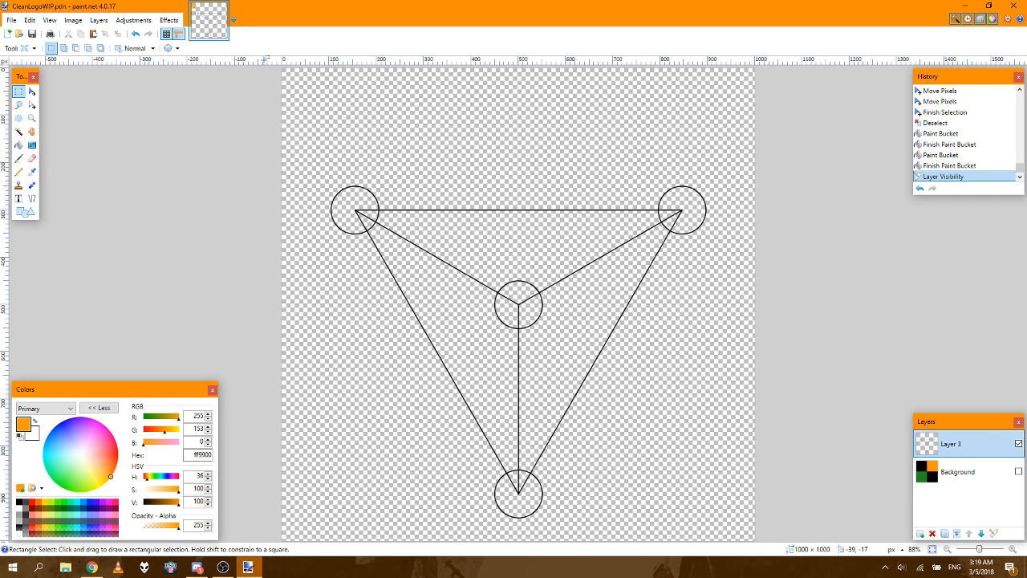
{"action": "left_click", "coordinate": [101, 21]}
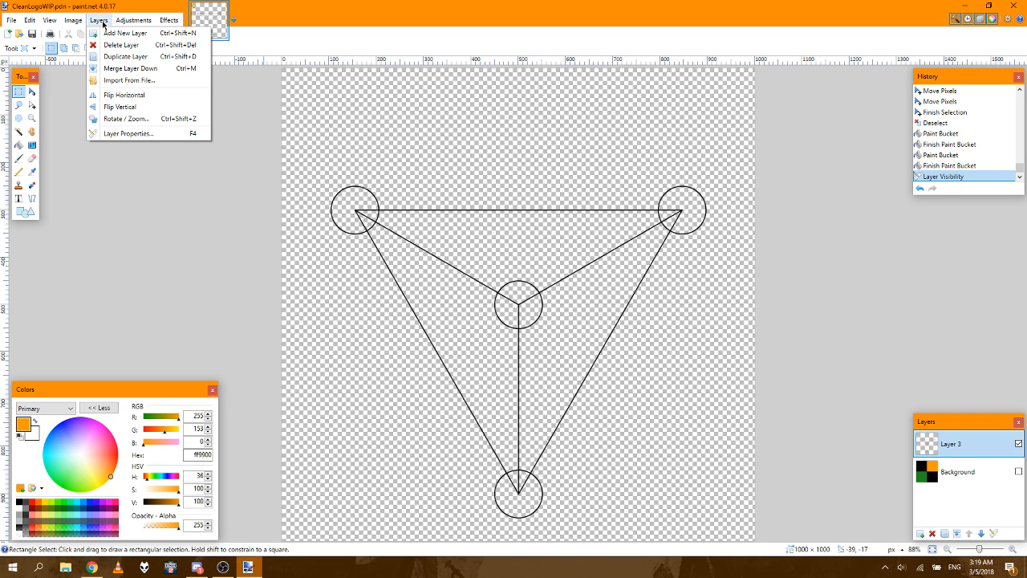
{"action": "mouse_move", "coordinate": [73, 21]}
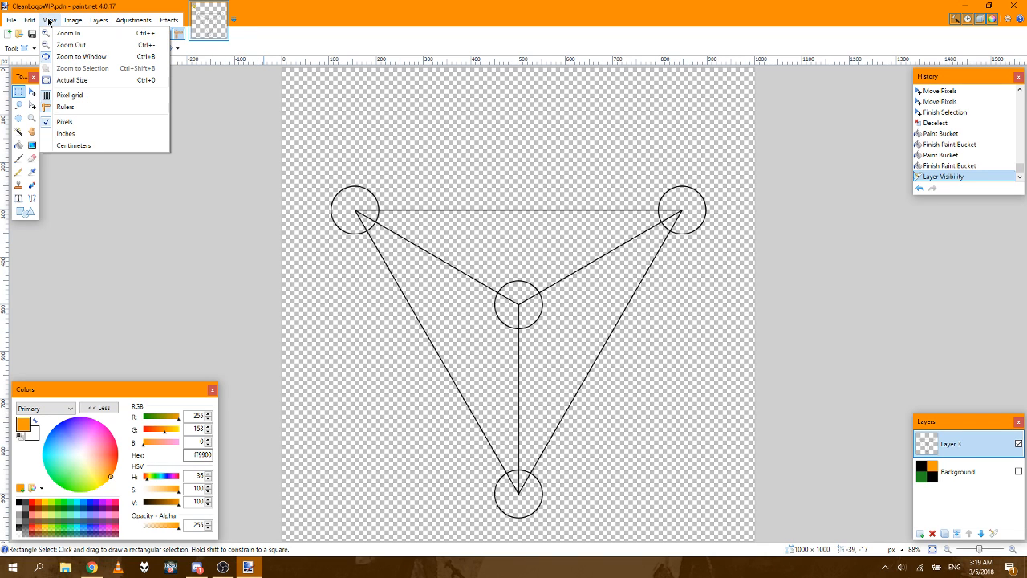
{"action": "mouse_move", "coordinate": [138, 22]}
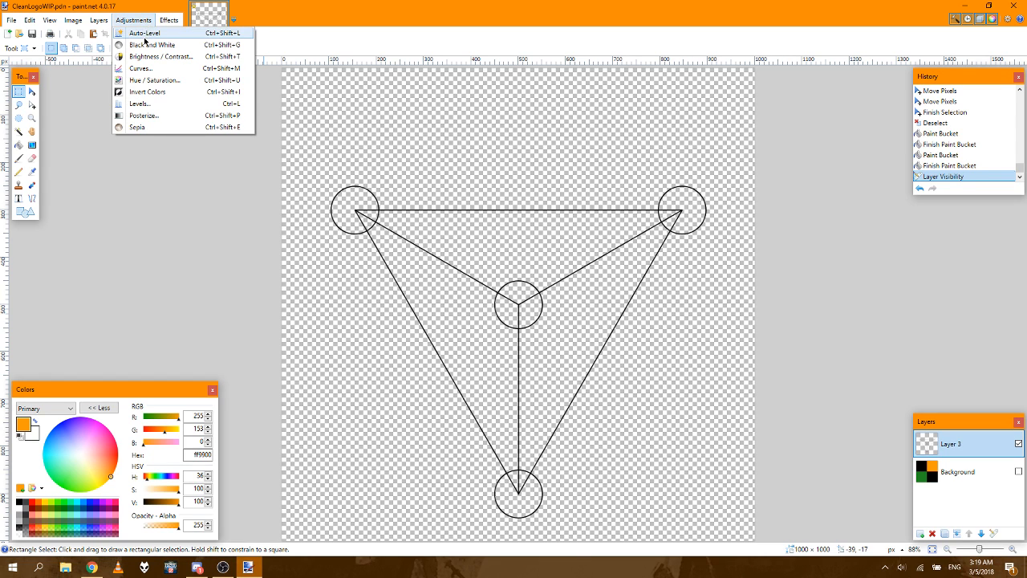
{"action": "left_click", "coordinate": [141, 92]}
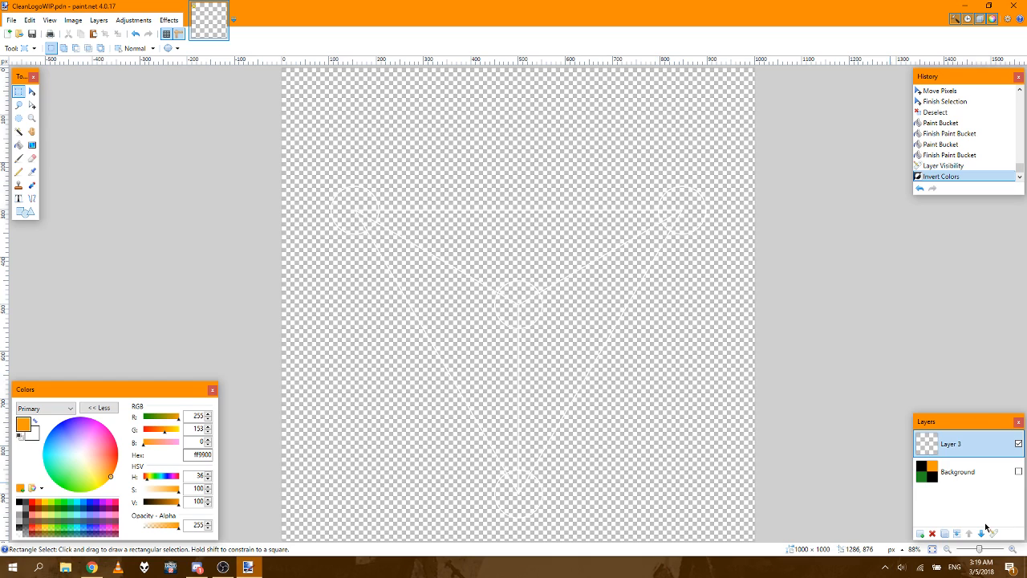
{"action": "left_click", "coordinate": [1019, 472]}
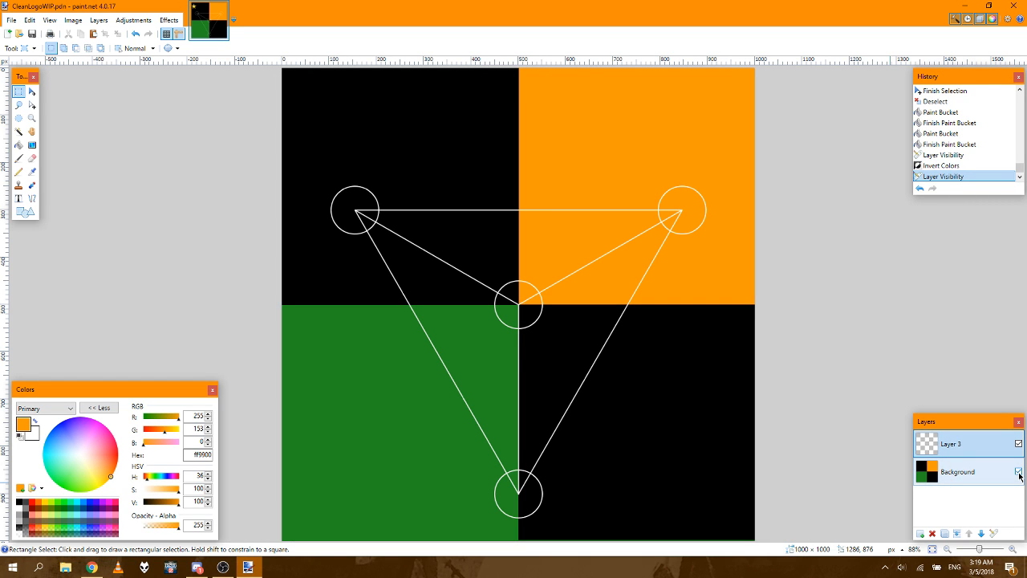
Step: Save the image as a new paint.net file named CleanLogoWIP2.pdn
{"action": "left_click", "coordinate": [12, 21]}
{"action": "left_click", "coordinate": [46, 107]}
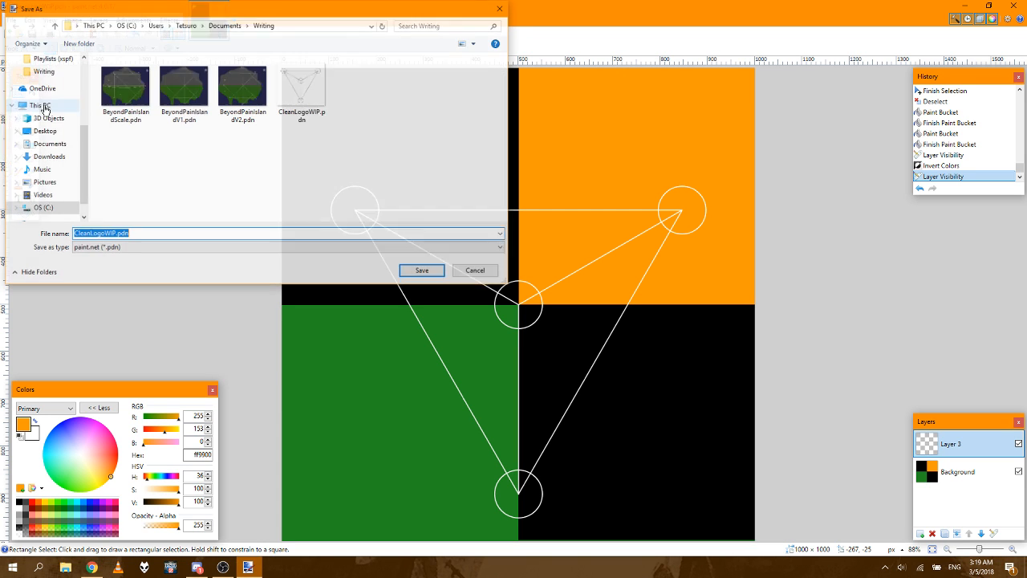
{"action": "left_click", "coordinate": [143, 233]}
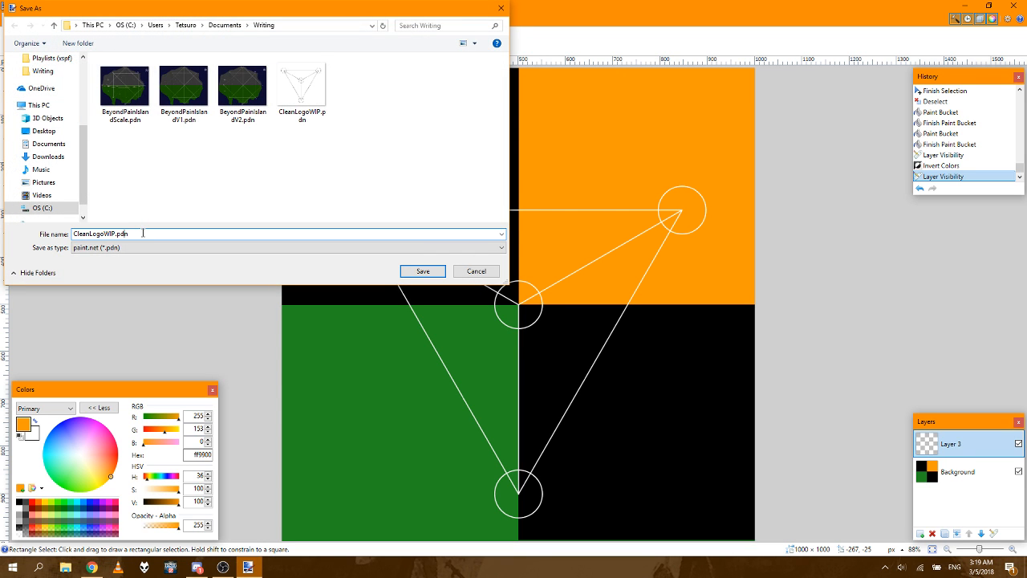
{"action": "type", "text": "2"}
{"action": "key", "text": "Return"}
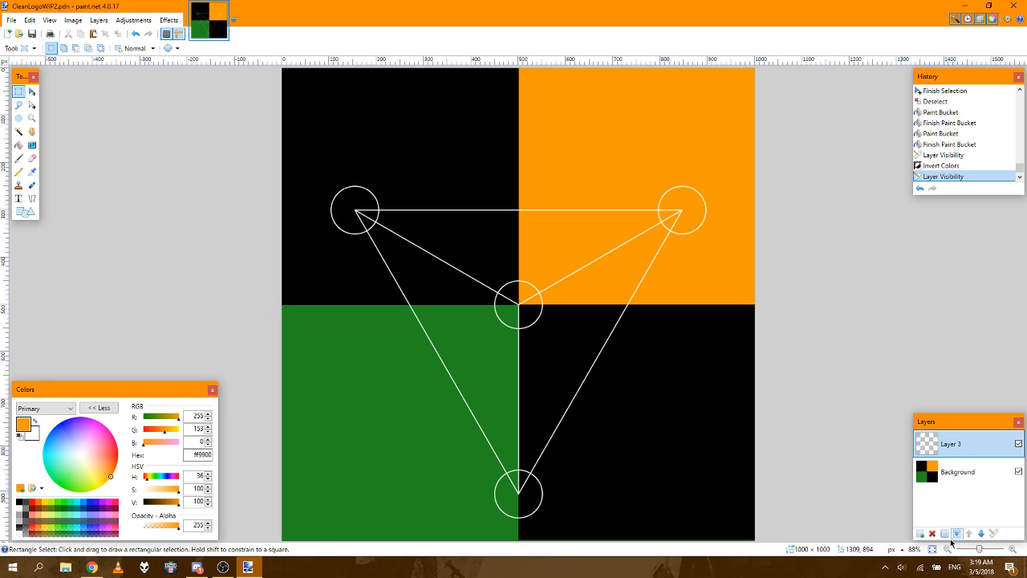
Step: Preview the Clouds effect on Layer 3, trying scale 75 and roughness 0.17 and resetting each to its default
{"action": "left_click", "coordinate": [134, 21]}
{"action": "mouse_move", "coordinate": [169, 20]}
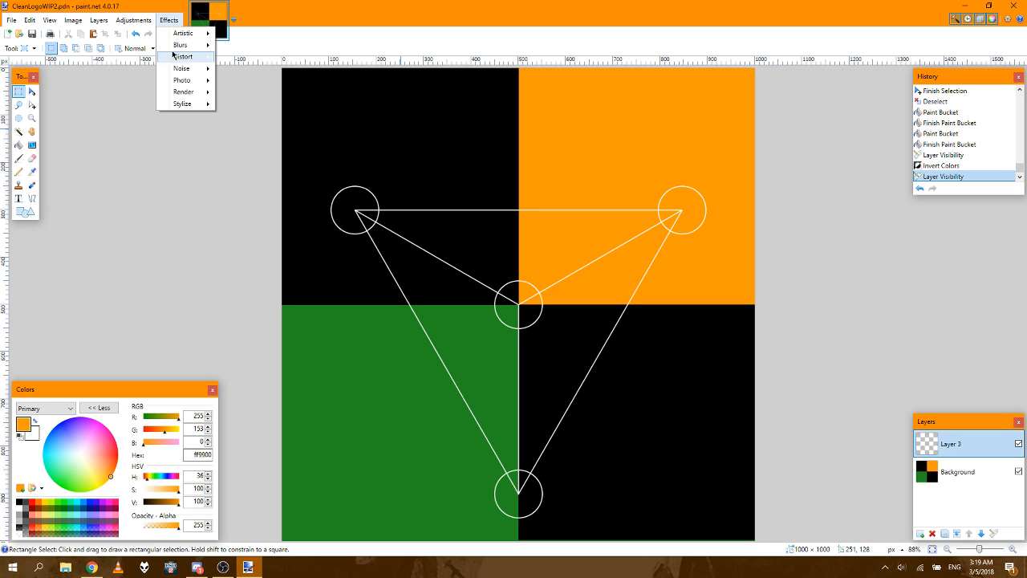
{"action": "mouse_move", "coordinate": [192, 95]}
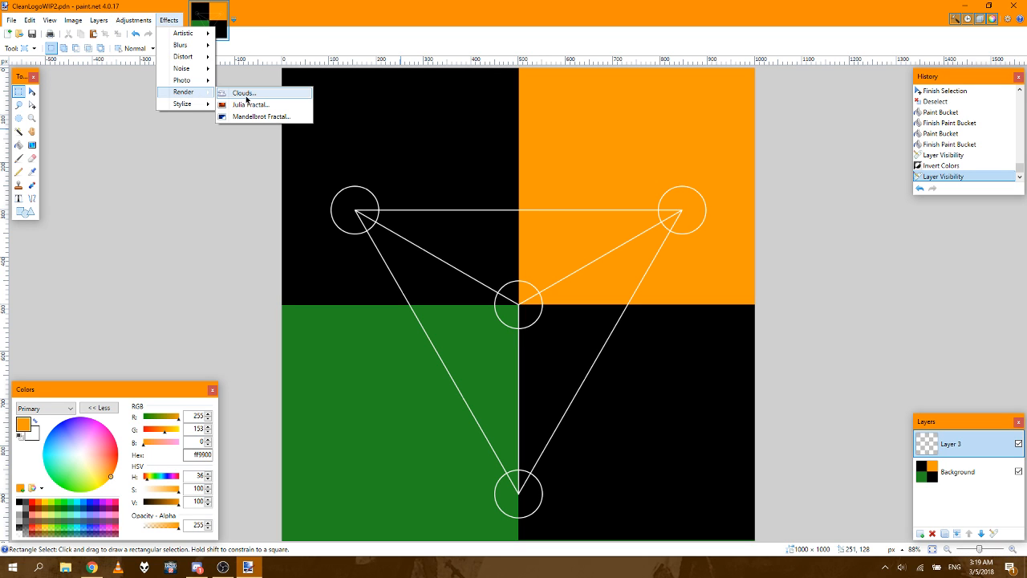
{"action": "left_click", "coordinate": [244, 93]}
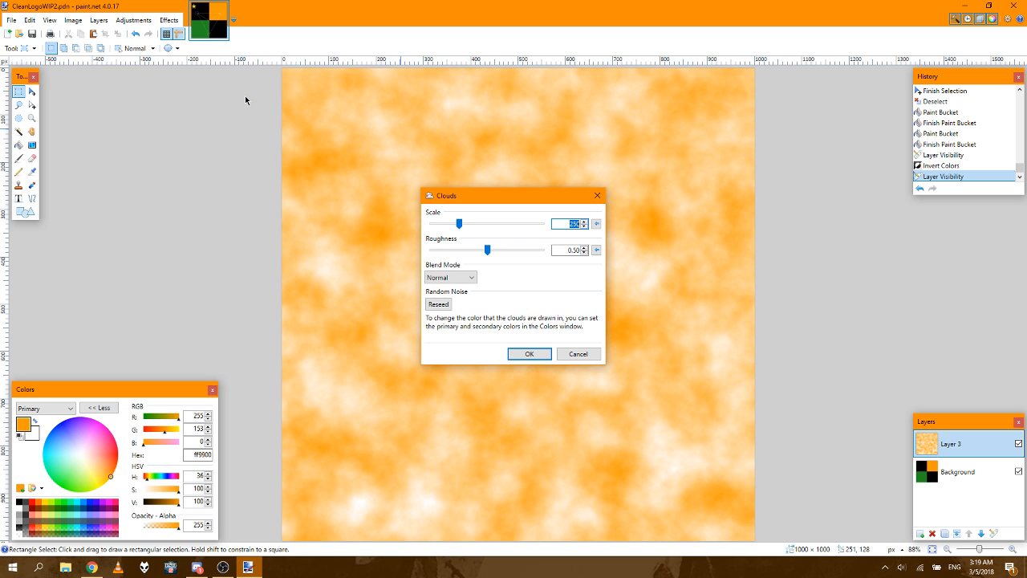
{"action": "left_click_drag", "start_coordinate": [458, 225], "coordinate": [440, 224]}
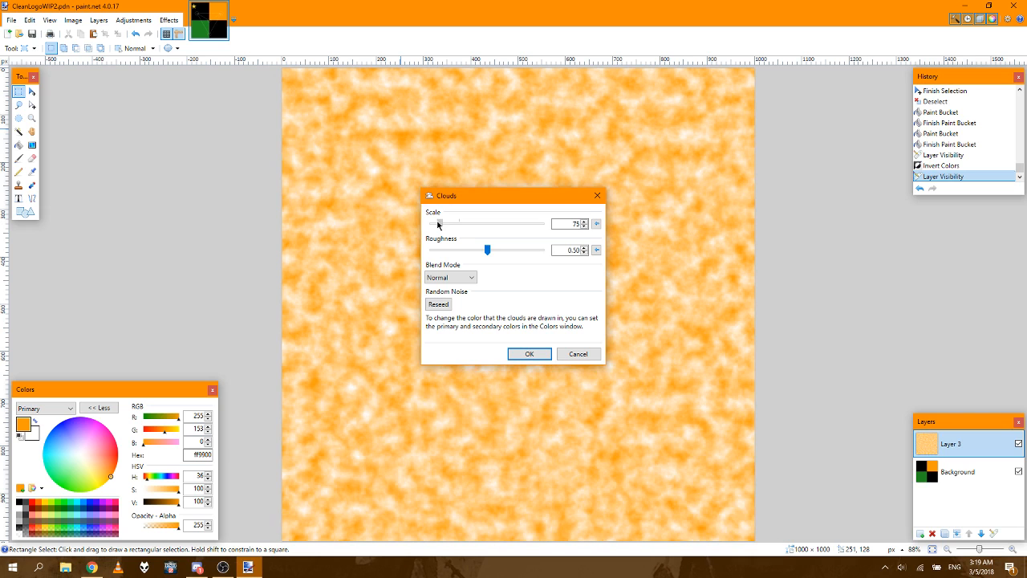
{"action": "left_click", "coordinate": [595, 224]}
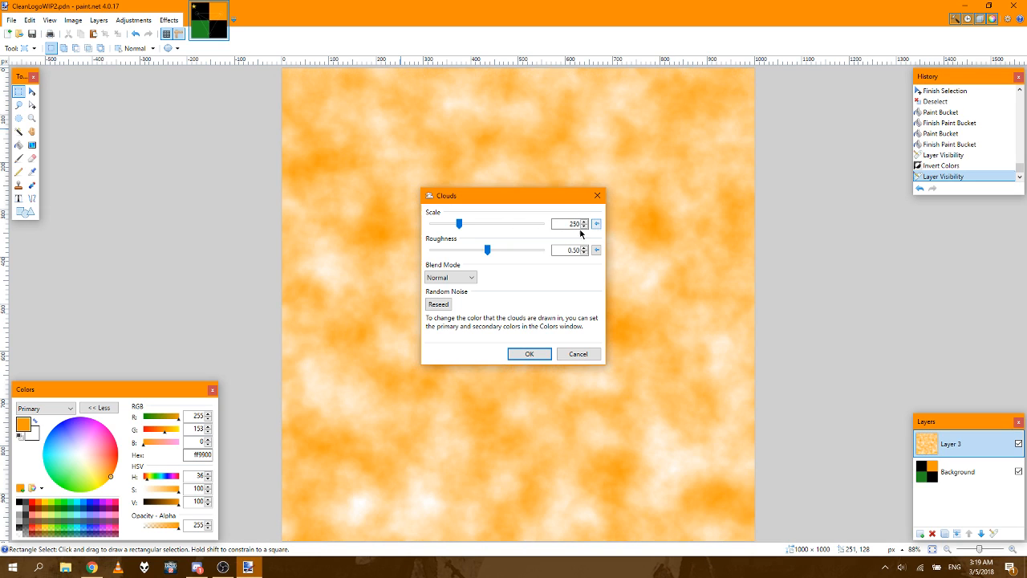
{"action": "left_click_drag", "start_coordinate": [488, 250], "coordinate": [451, 250]}
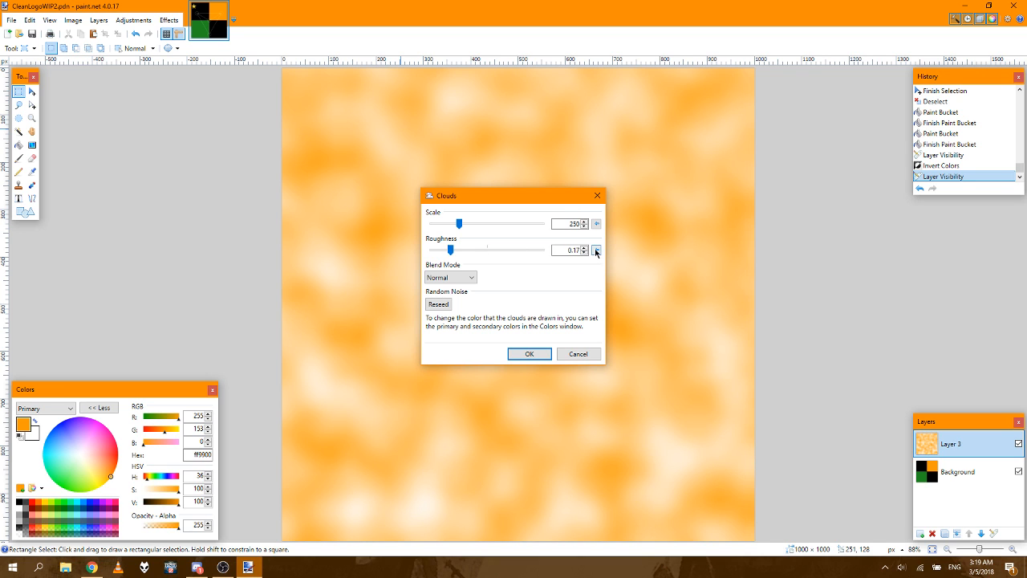
{"action": "left_click", "coordinate": [595, 250]}
Step: Try the Multiply, Additive, Color Dodge, Reflect, Glow and Xor blend modes for the Clouds effect
{"action": "left_click", "coordinate": [450, 278]}
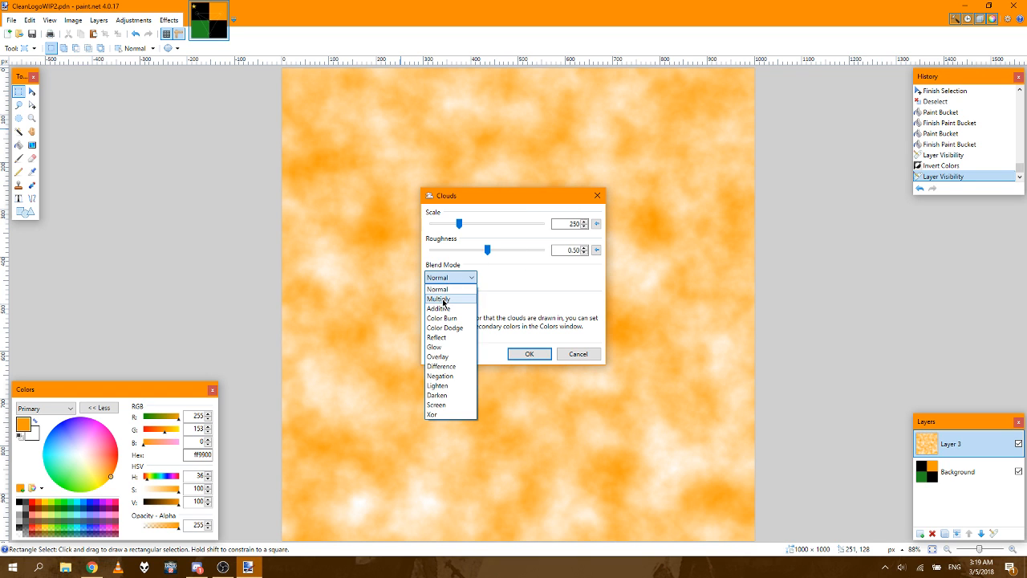
{"action": "left_click", "coordinate": [440, 299]}
{"action": "left_click", "coordinate": [446, 278]}
{"action": "left_click", "coordinate": [438, 308]}
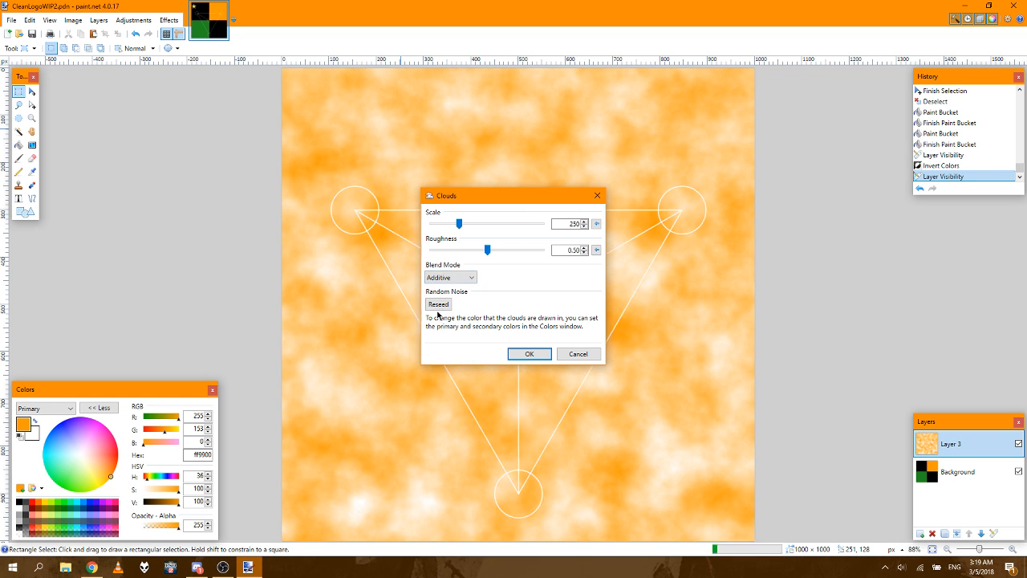
{"action": "left_click", "coordinate": [449, 277]}
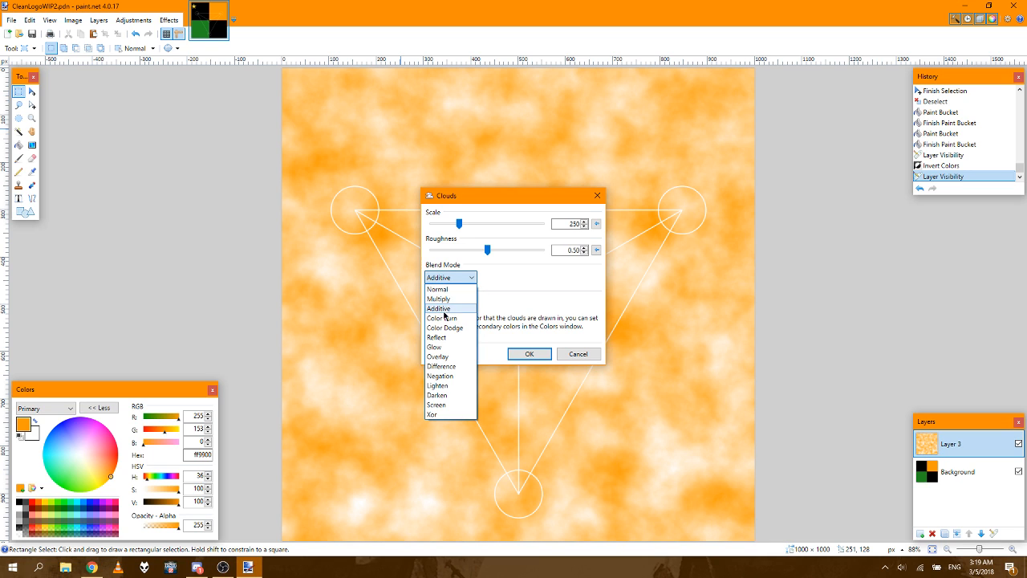
{"action": "left_click", "coordinate": [443, 327]}
{"action": "left_click", "coordinate": [456, 279]}
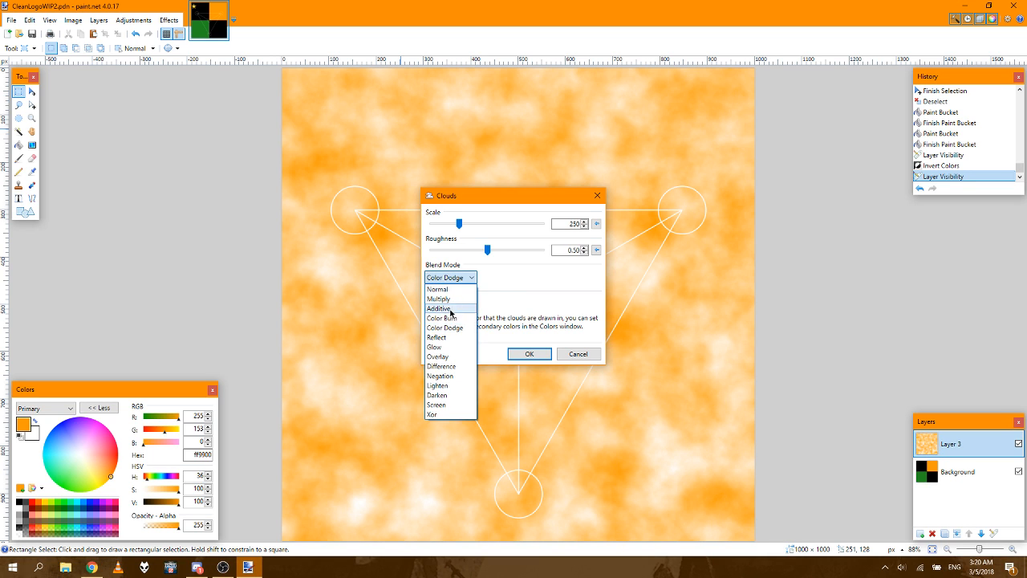
{"action": "left_click", "coordinate": [448, 337]}
{"action": "left_click", "coordinate": [464, 277]}
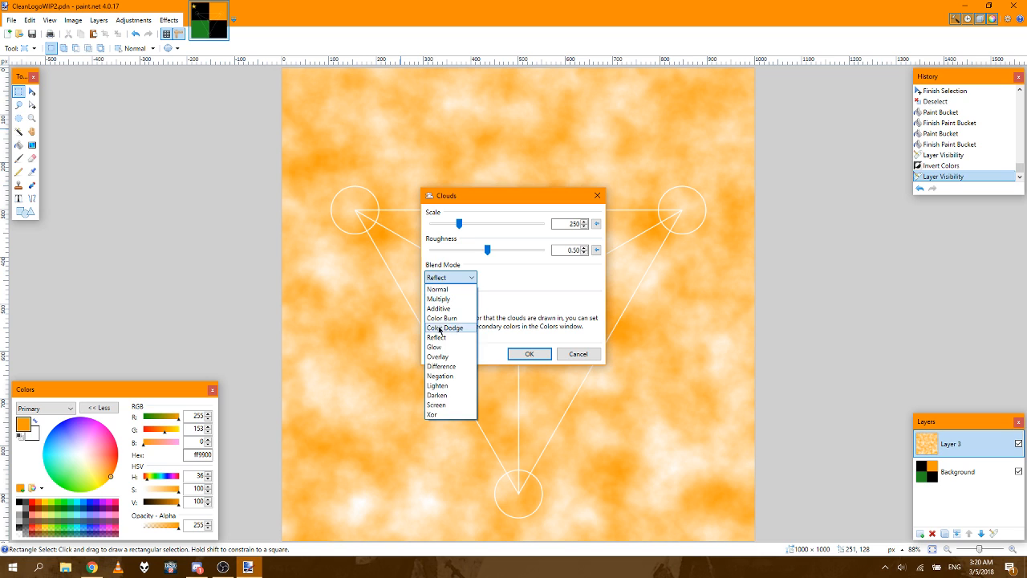
{"action": "left_click", "coordinate": [443, 343]}
{"action": "left_click", "coordinate": [449, 278]}
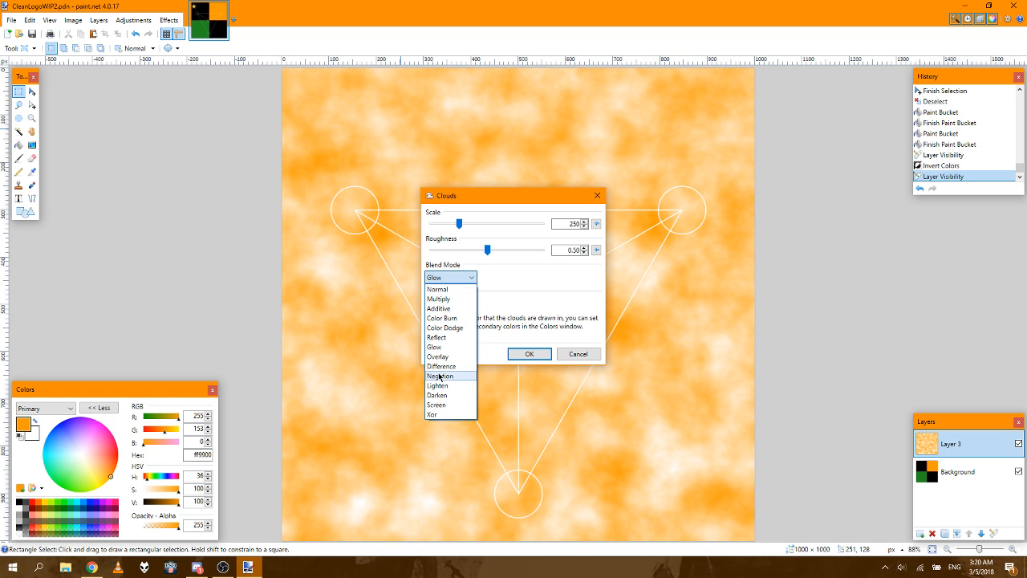
{"action": "left_click", "coordinate": [437, 414]}
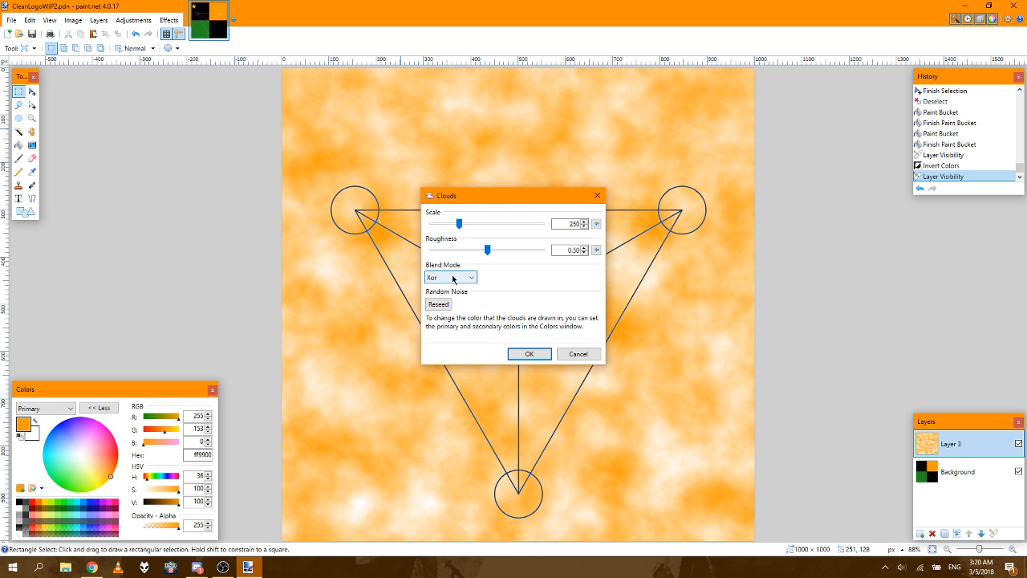
Step: Try the Overlay, Difference and Negation blend modes for the clouds, returning to Additive
{"action": "left_click", "coordinate": [455, 278]}
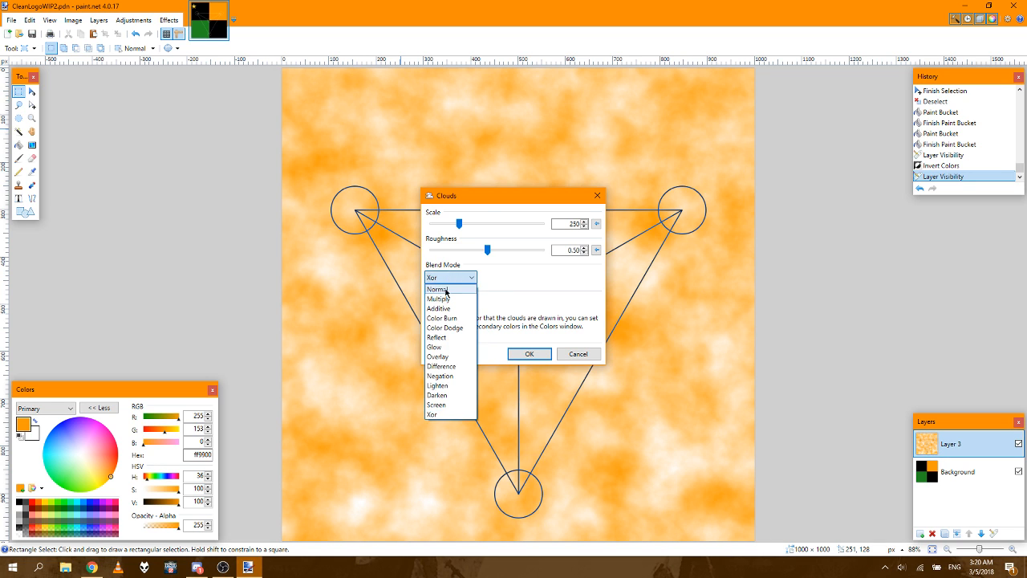
{"action": "left_click", "coordinate": [437, 358]}
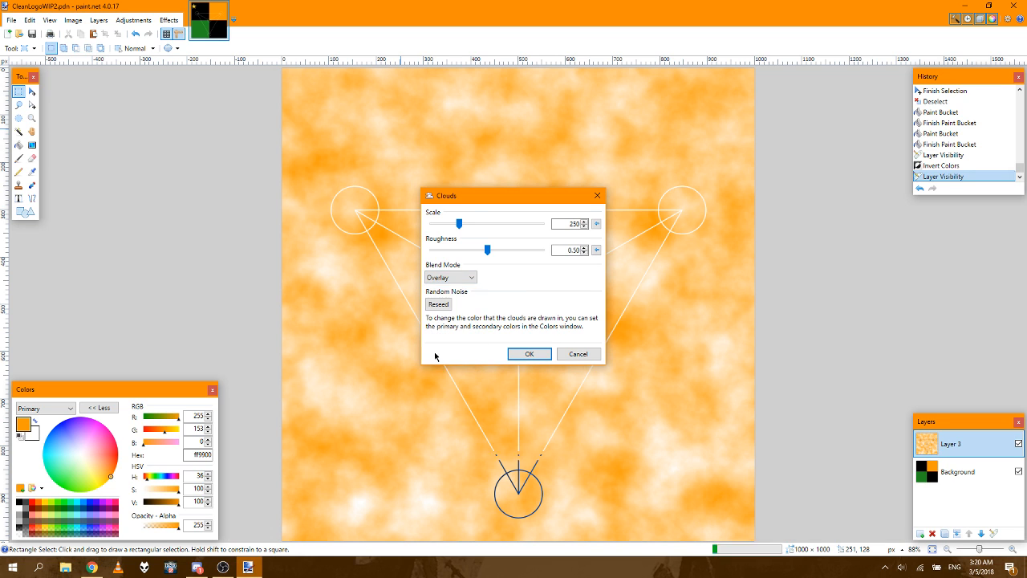
{"action": "left_click", "coordinate": [443, 278]}
{"action": "left_click", "coordinate": [441, 366]}
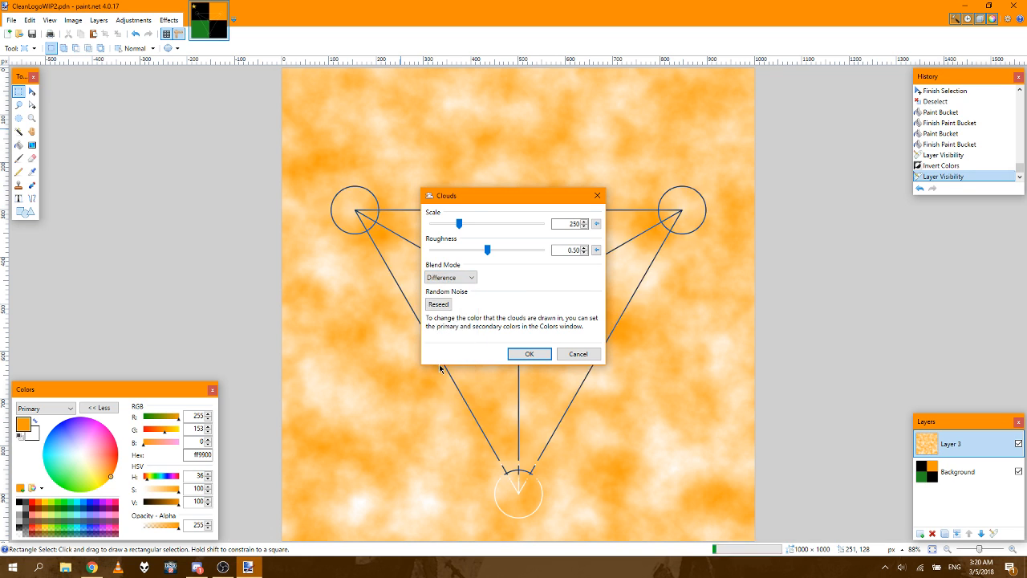
{"action": "left_click", "coordinate": [443, 278]}
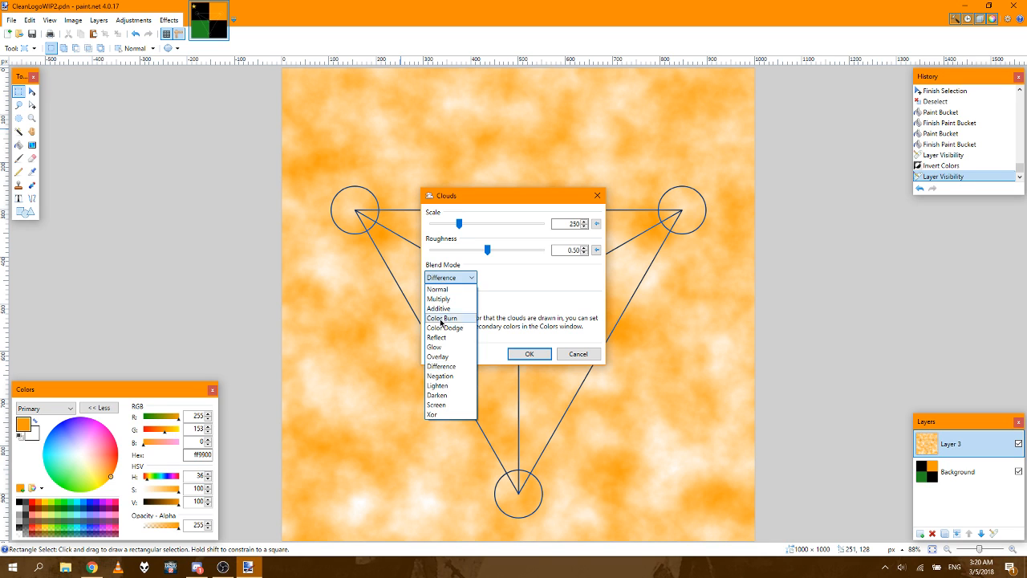
{"action": "left_click", "coordinate": [439, 376]}
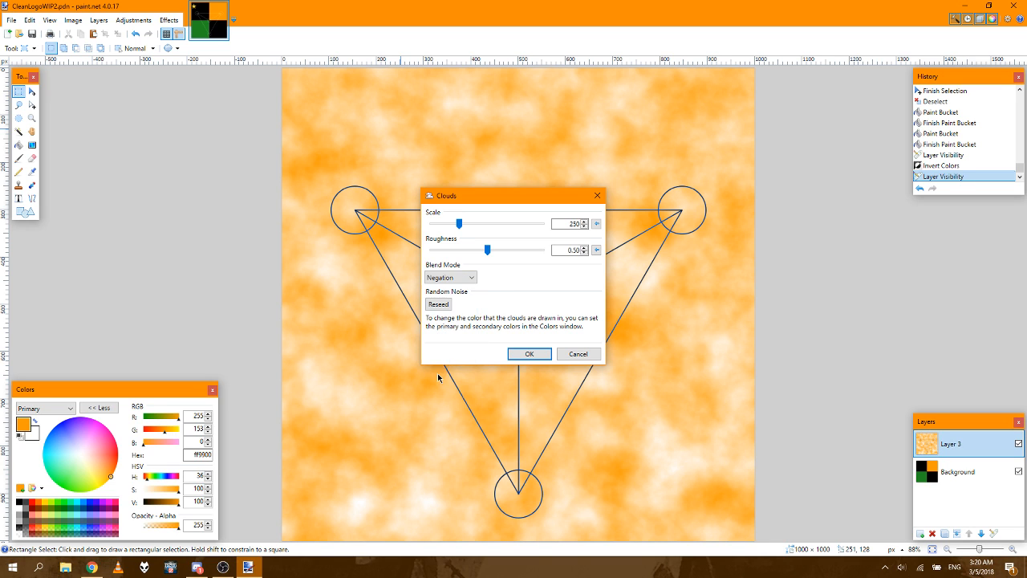
{"action": "left_click", "coordinate": [465, 279]}
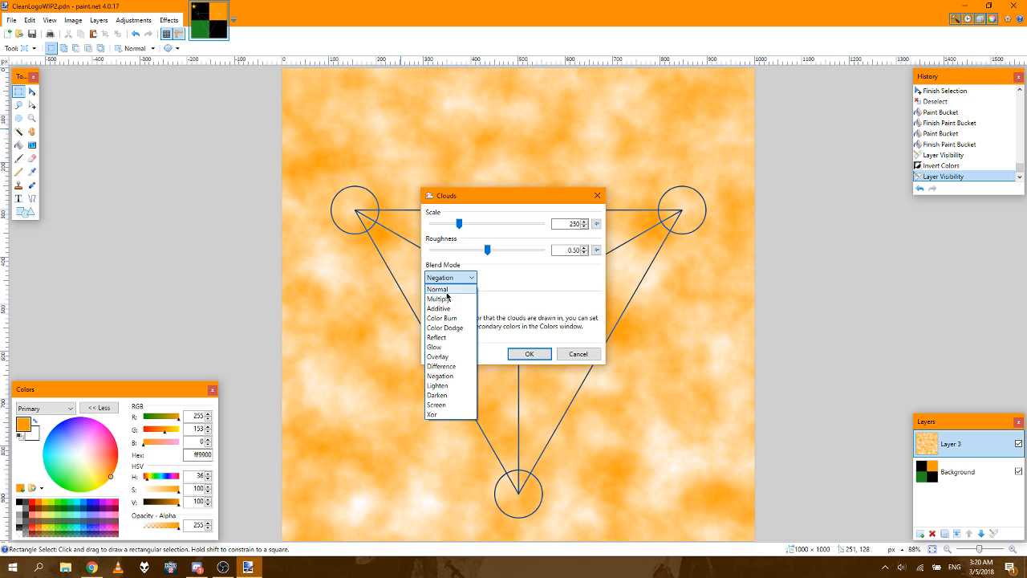
{"action": "left_click", "coordinate": [439, 308]}
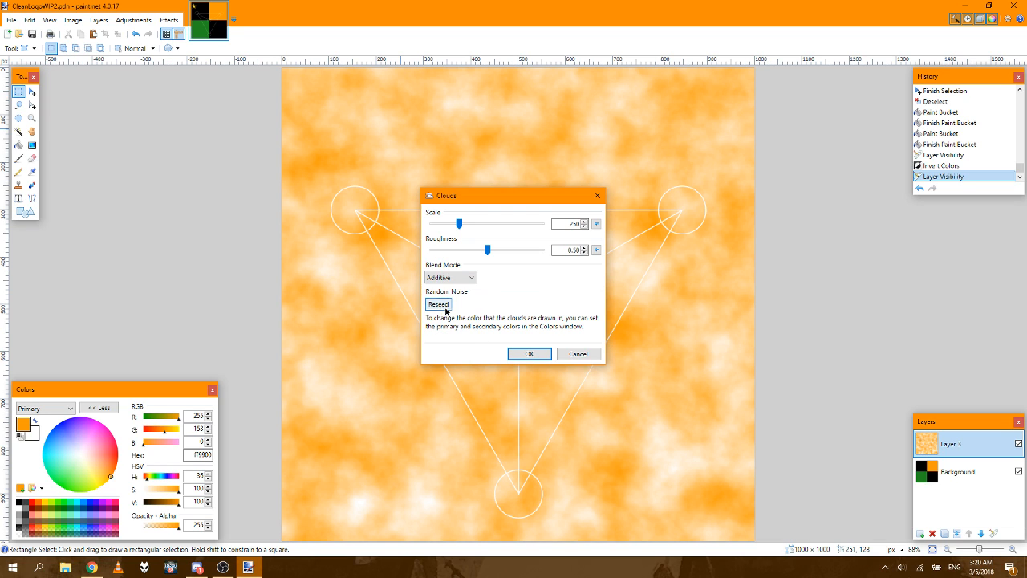
Step: Try the Additive clouds with roughness 0.02, reset it, try scale 239, and cancel the Clouds effect
{"action": "left_click", "coordinate": [583, 254]}
{"action": "left_click_drag", "start_coordinate": [583, 253], "coordinate": [584, 253]}
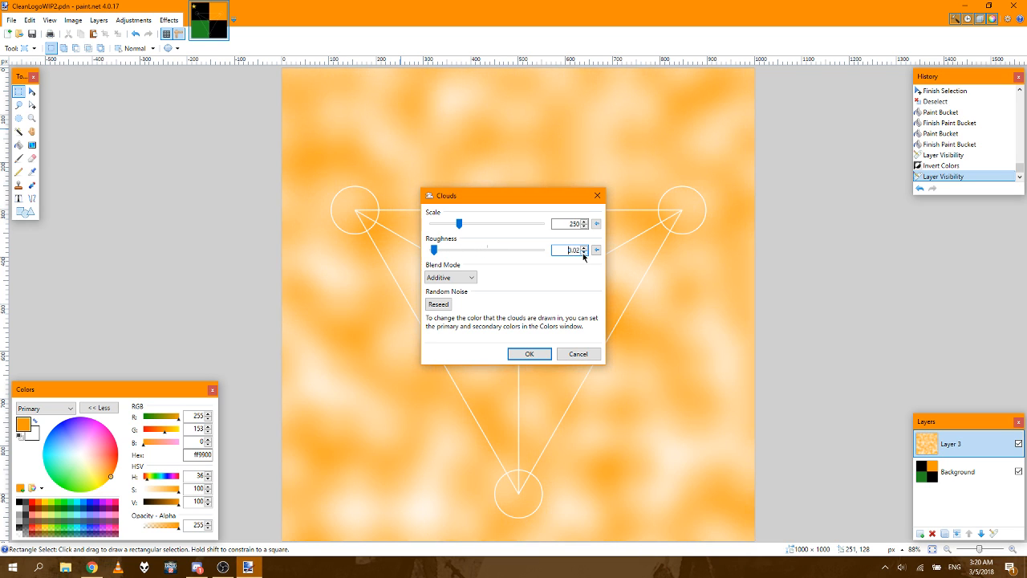
{"action": "left_click", "coordinate": [596, 250]}
{"action": "left_click_drag", "start_coordinate": [585, 228], "coordinate": [585, 228]}
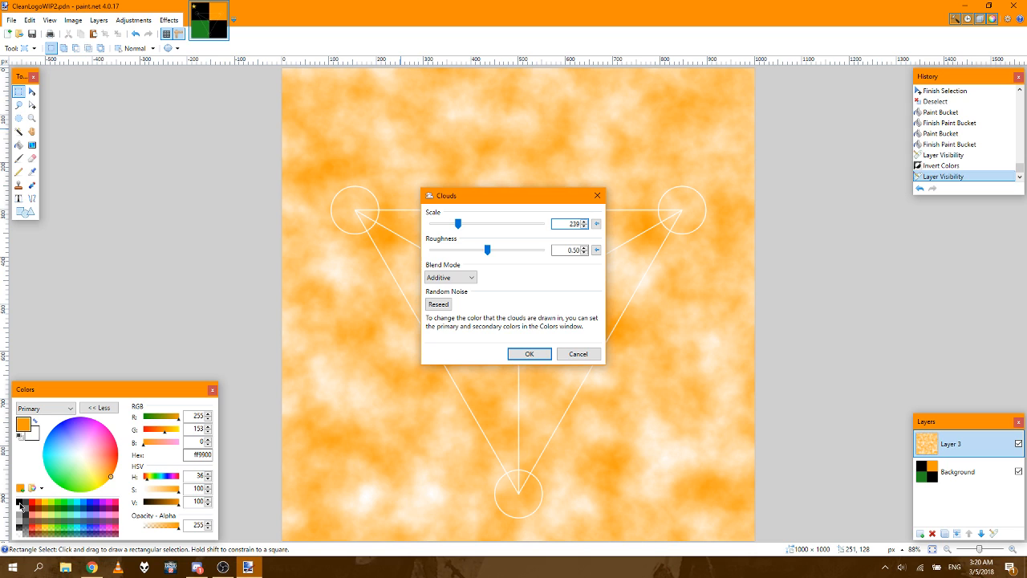
{"action": "left_click", "coordinate": [577, 354]}
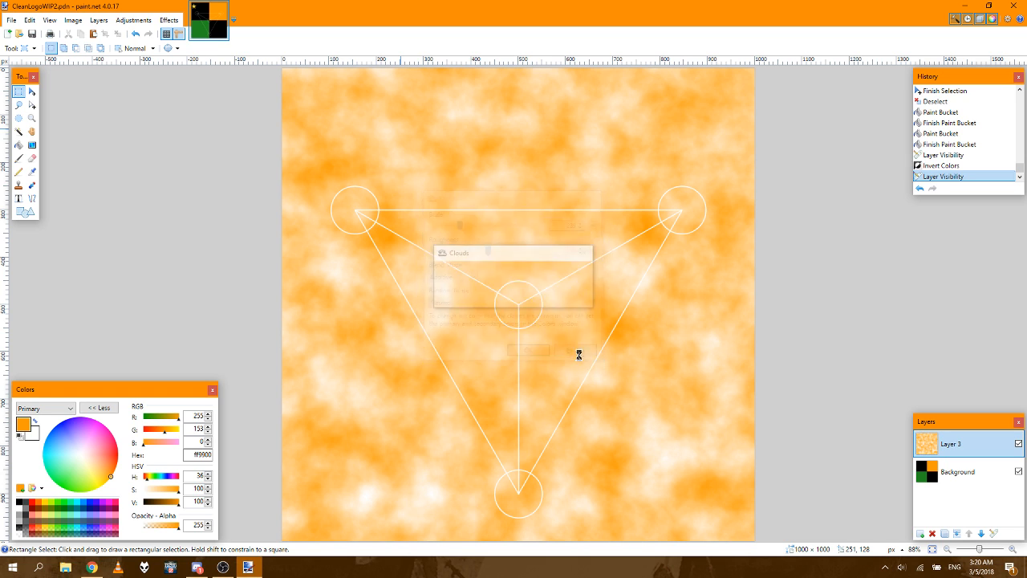
Step: Set the primary color to black and the secondary color to green, hex 228b22
{"action": "left_click", "coordinate": [20, 503]}
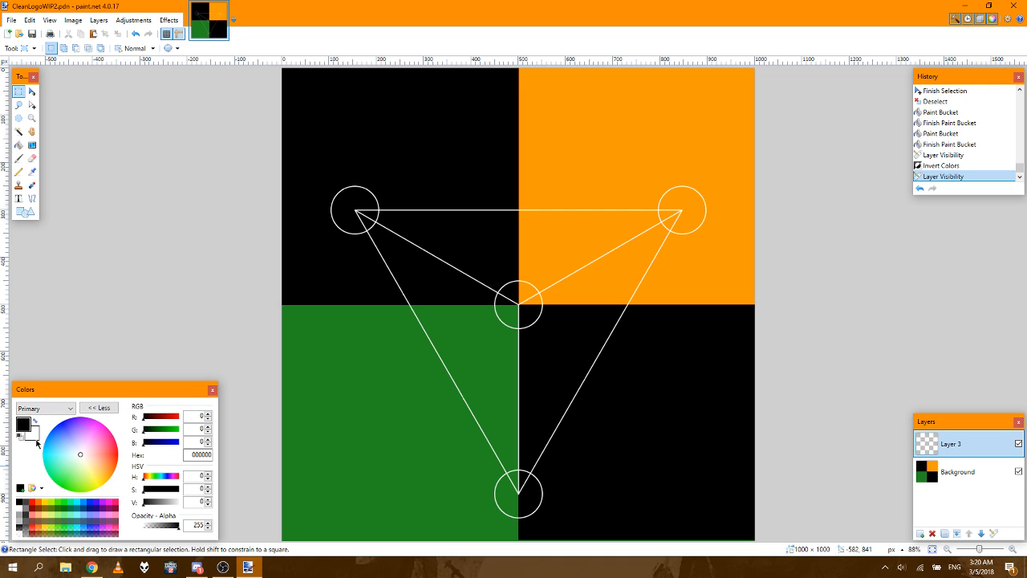
{"action": "left_click", "coordinate": [44, 409]}
{"action": "left_click", "coordinate": [37, 430]}
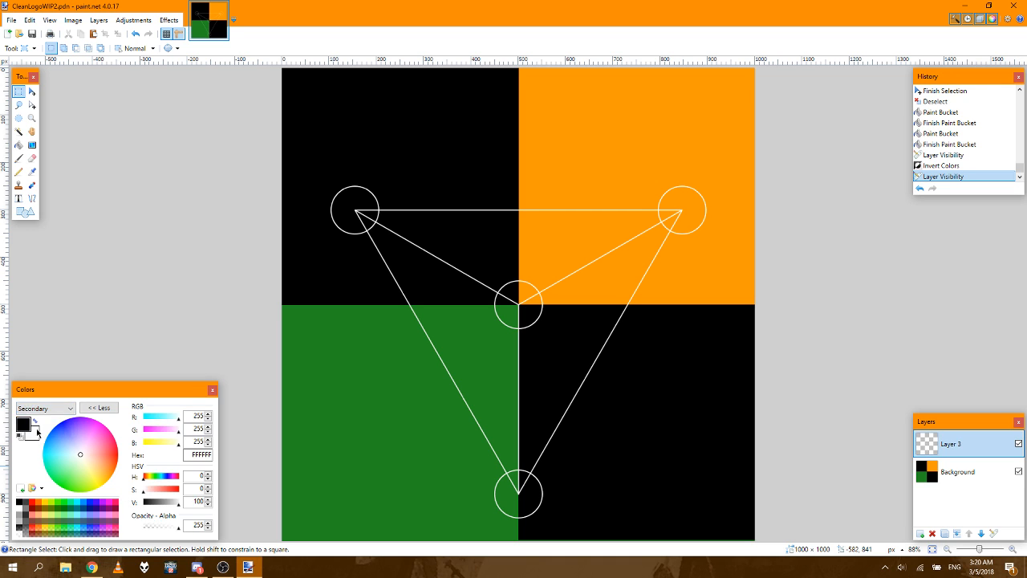
{"action": "left_click", "coordinate": [187, 455]}
{"action": "type", "text": "228"}
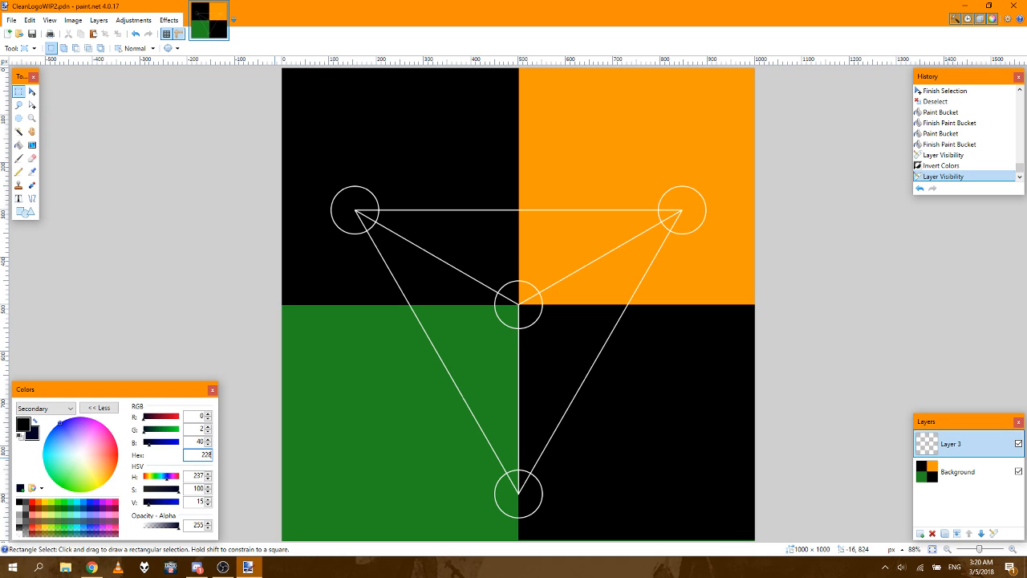
{"action": "type", "text": "b22"}
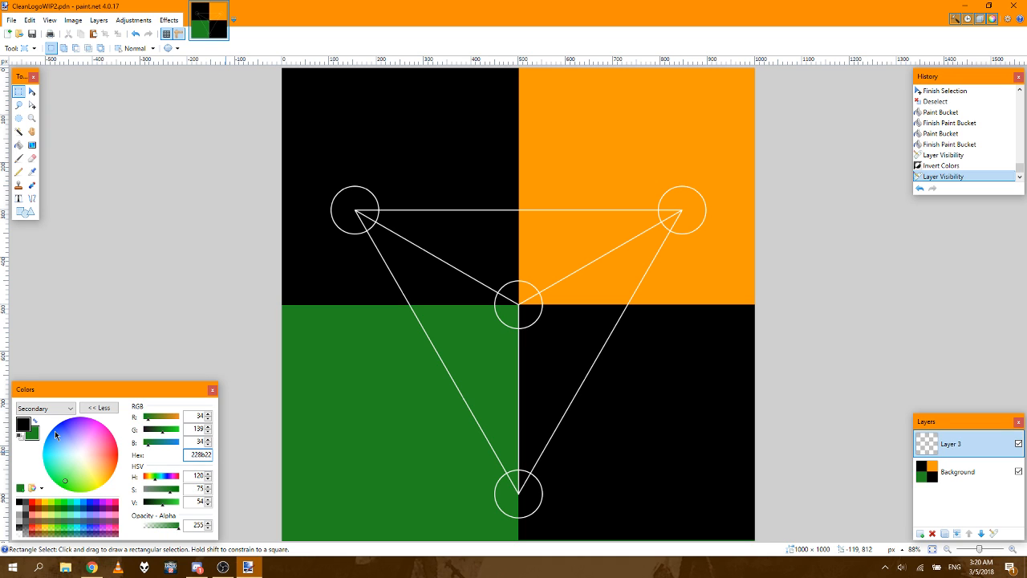
Step: Change the primary color to fully transparent white, hex FFFFFF with opacity 0
{"action": "left_click", "coordinate": [27, 428]}
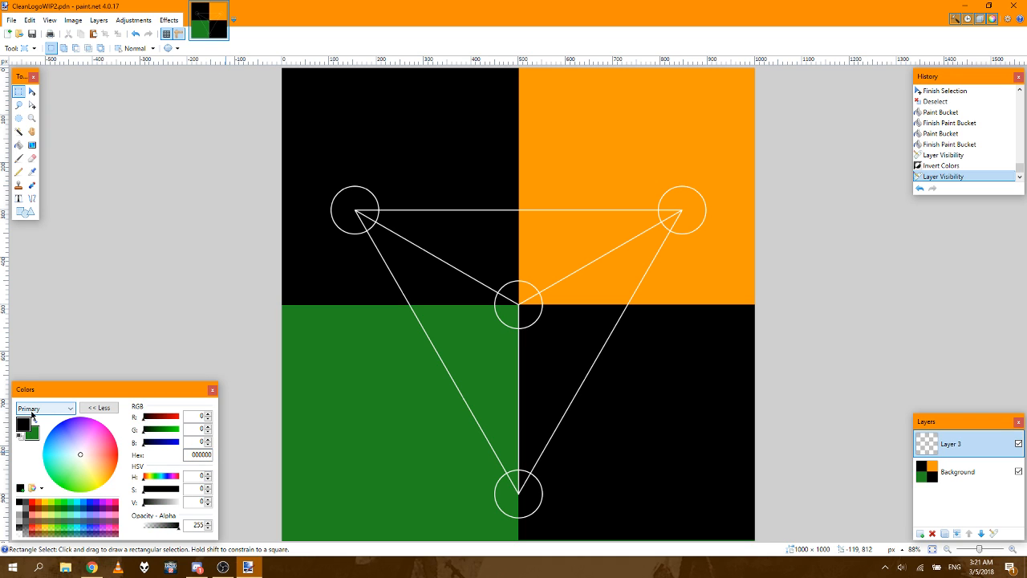
{"action": "left_click", "coordinate": [20, 532]}
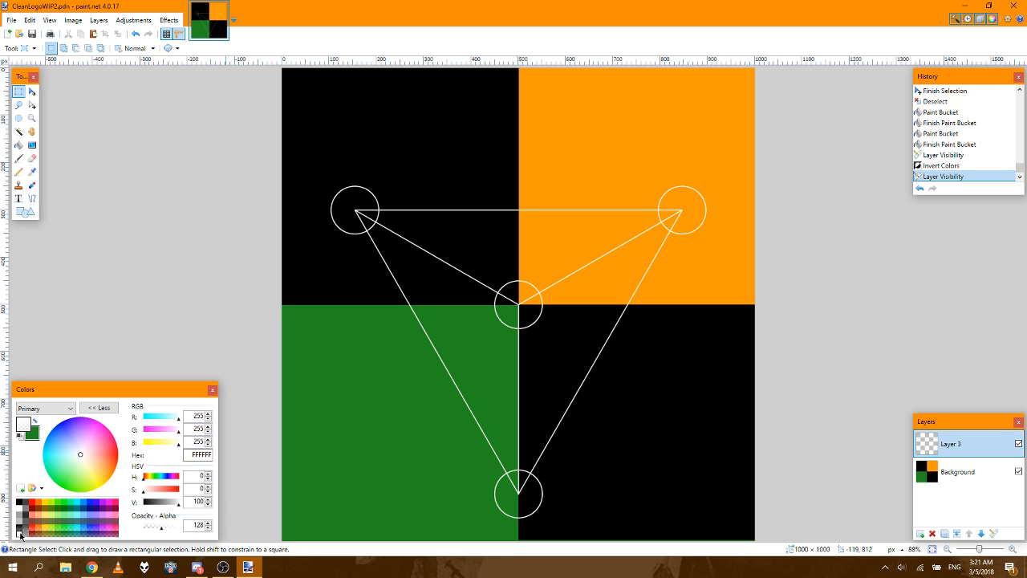
{"action": "left_click_drag", "start_coordinate": [162, 530], "coordinate": [135, 530]}
Step: Apply the Clouds effect to Layer 3, trying a scale of 172 and resetting the scale to its default
{"action": "left_click", "coordinate": [169, 20]}
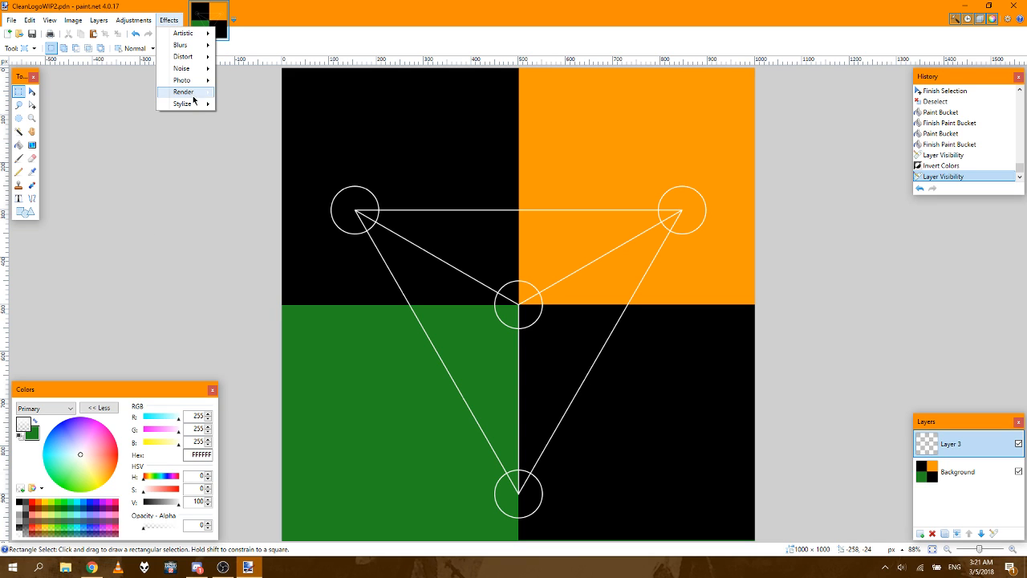
{"action": "left_click", "coordinate": [227, 93]}
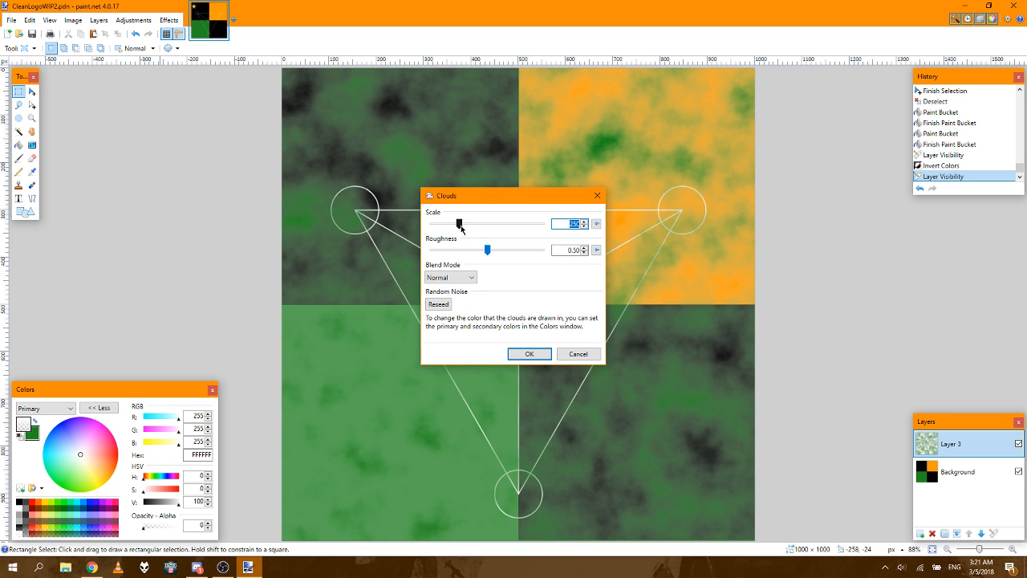
{"action": "left_click_drag", "start_coordinate": [459, 227], "coordinate": [452, 226]}
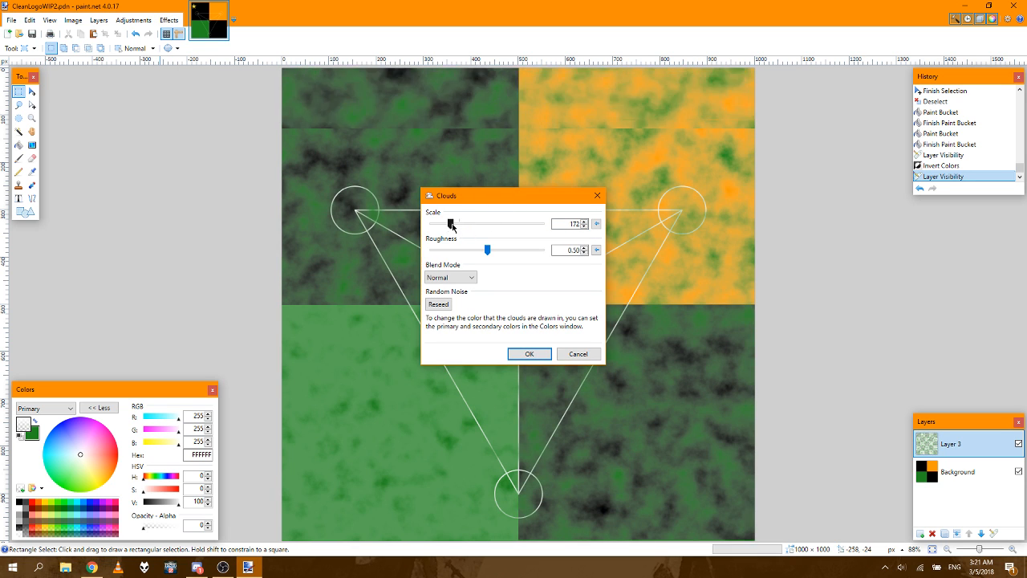
{"action": "left_click", "coordinate": [596, 223]}
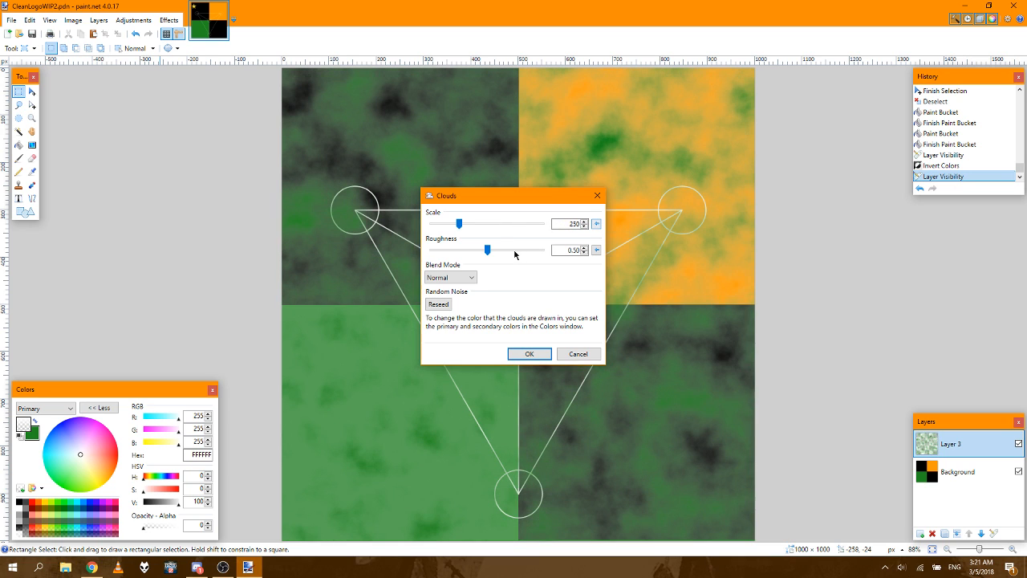
Step: Try the clouds at roughness 1.00 and scale 1000, and reseed the random noise
{"action": "left_click", "coordinate": [585, 248]}
{"action": "left_click", "coordinate": [584, 248]}
{"action": "left_click_drag", "start_coordinate": [505, 251], "coordinate": [547, 253]}
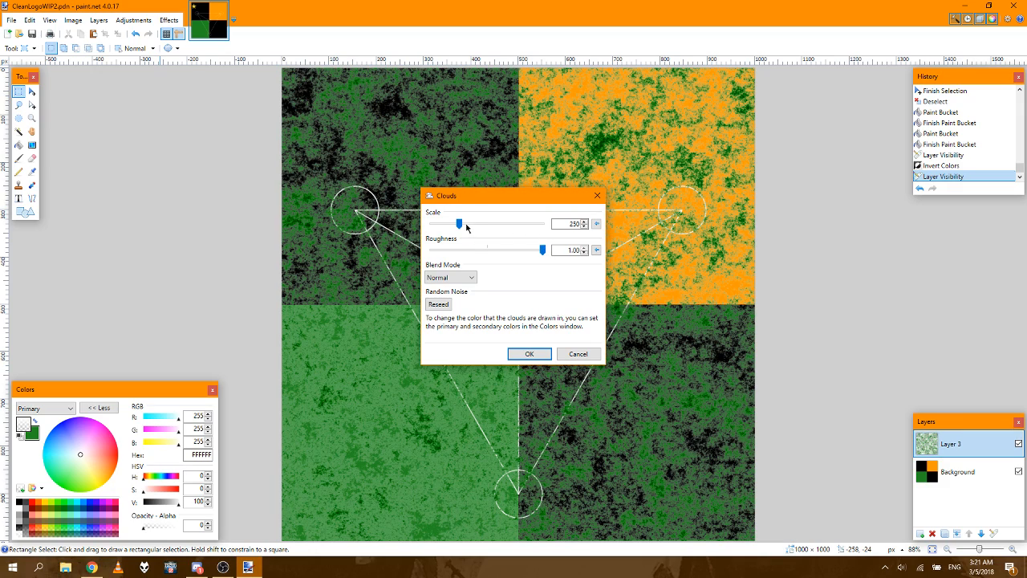
{"action": "left_click_drag", "start_coordinate": [459, 224], "coordinate": [564, 232]}
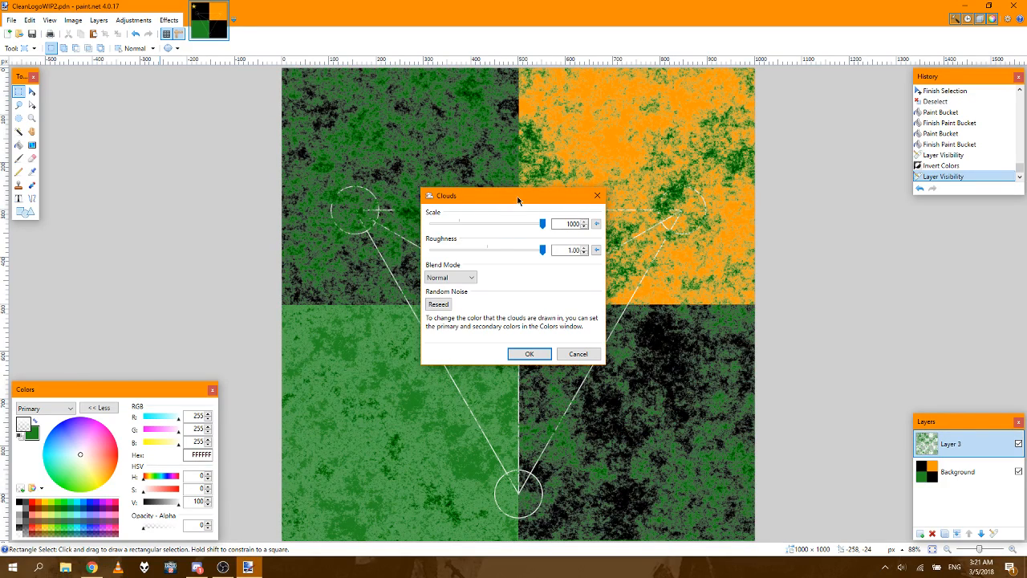
{"action": "left_click", "coordinate": [439, 304]}
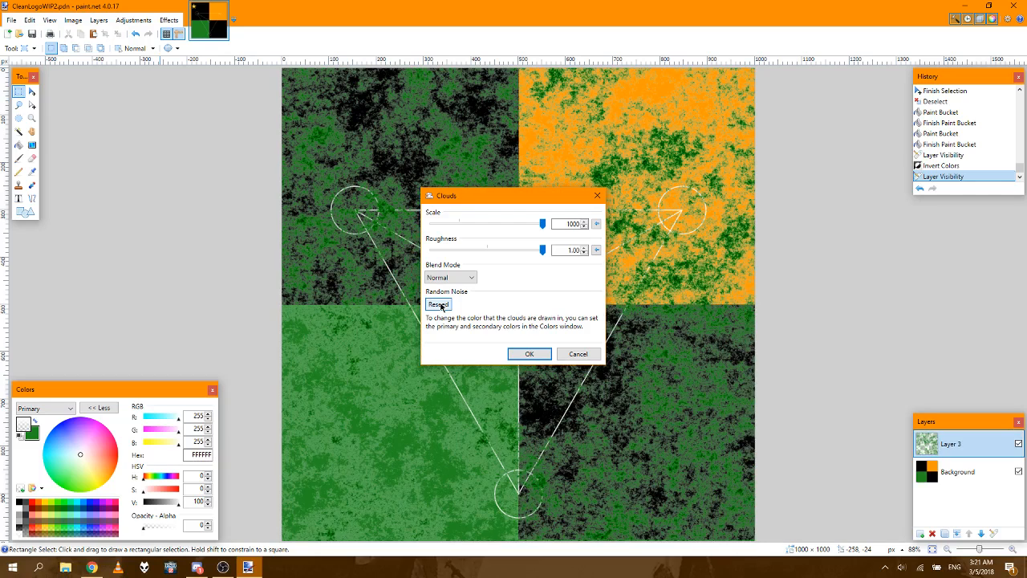
{"action": "left_click", "coordinate": [439, 305]}
Step: Try the Color Dodge, Overlay and Multiply blend modes for the clouds, returning to Color Dodge
{"action": "left_click", "coordinate": [449, 277]}
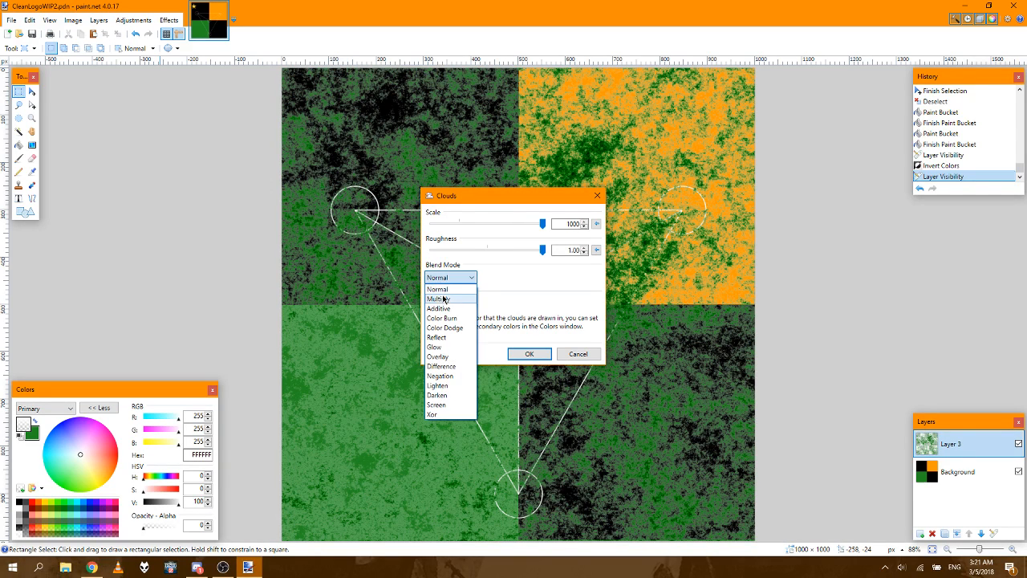
{"action": "left_click", "coordinate": [440, 328]}
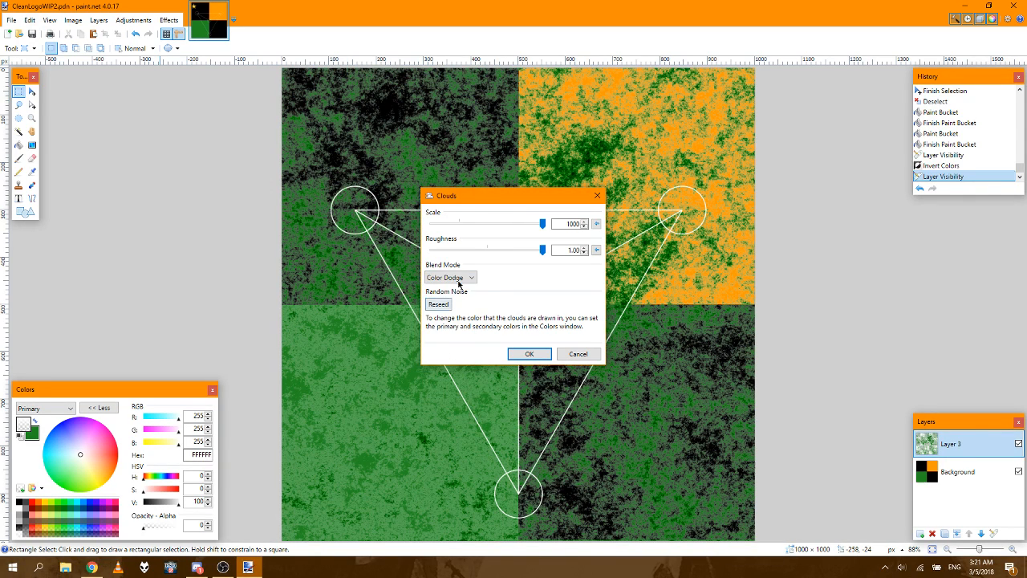
{"action": "left_click", "coordinate": [447, 280]}
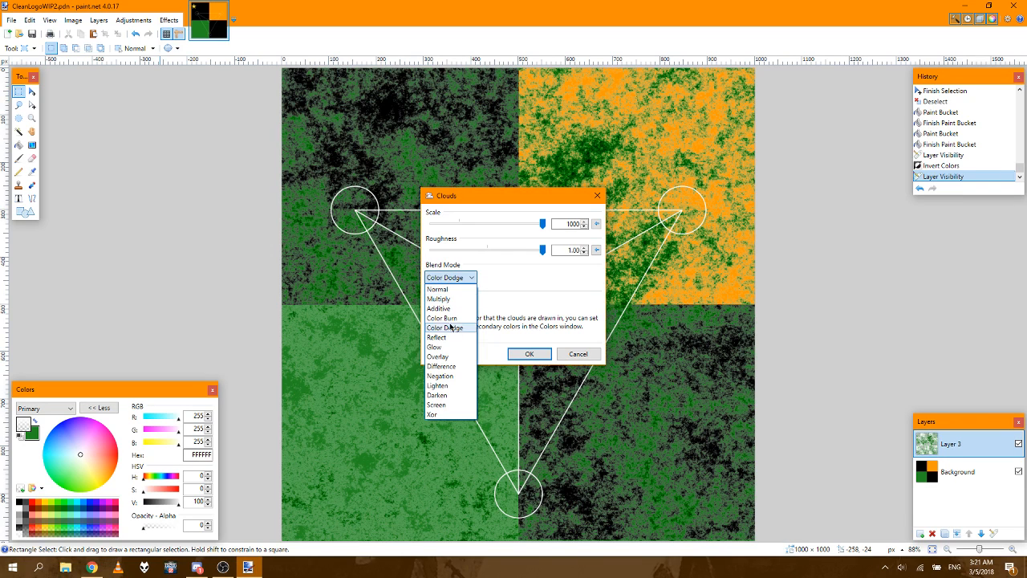
{"action": "left_click", "coordinate": [443, 356]}
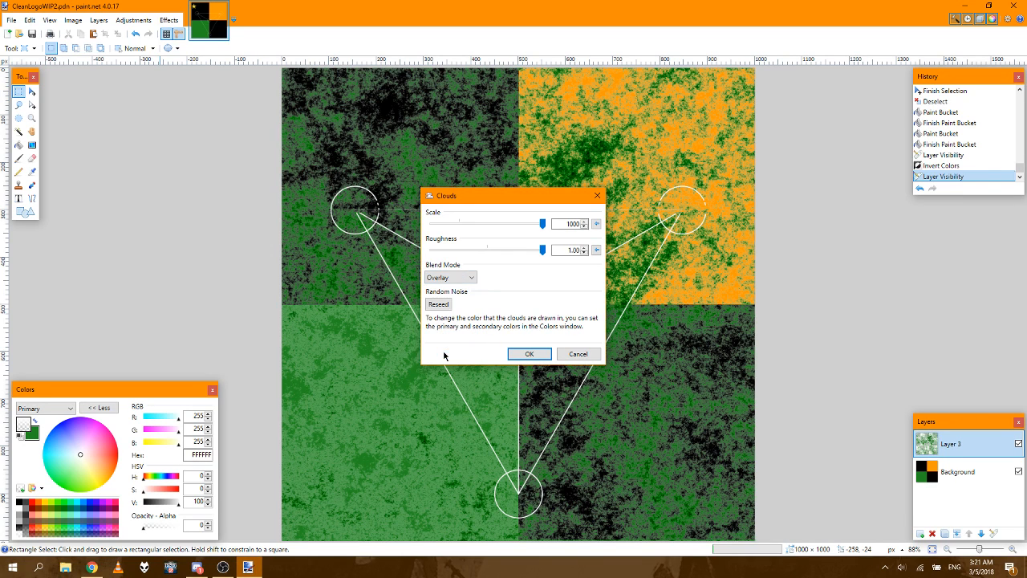
{"action": "left_click", "coordinate": [447, 279]}
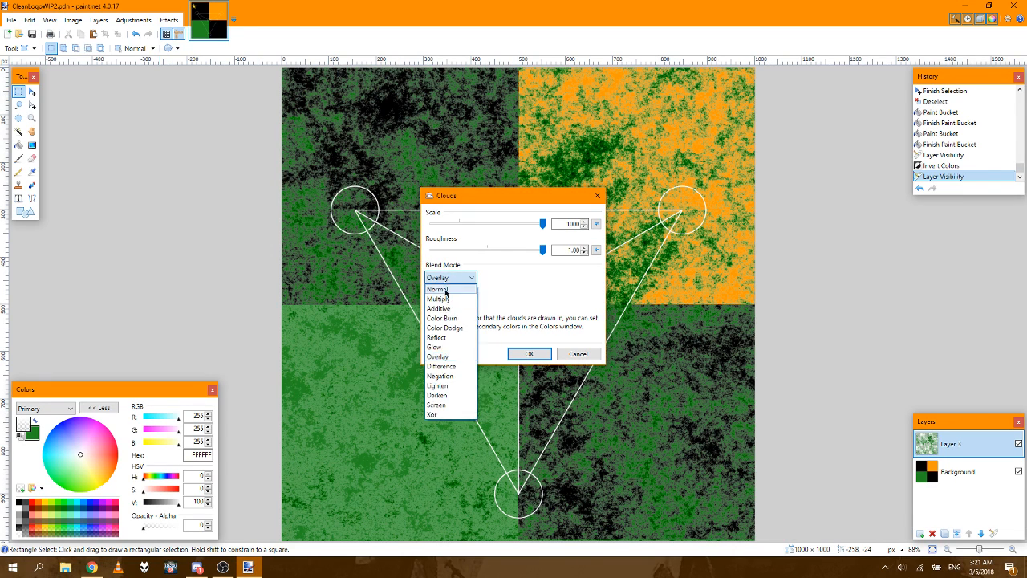
{"action": "left_click", "coordinate": [447, 299]}
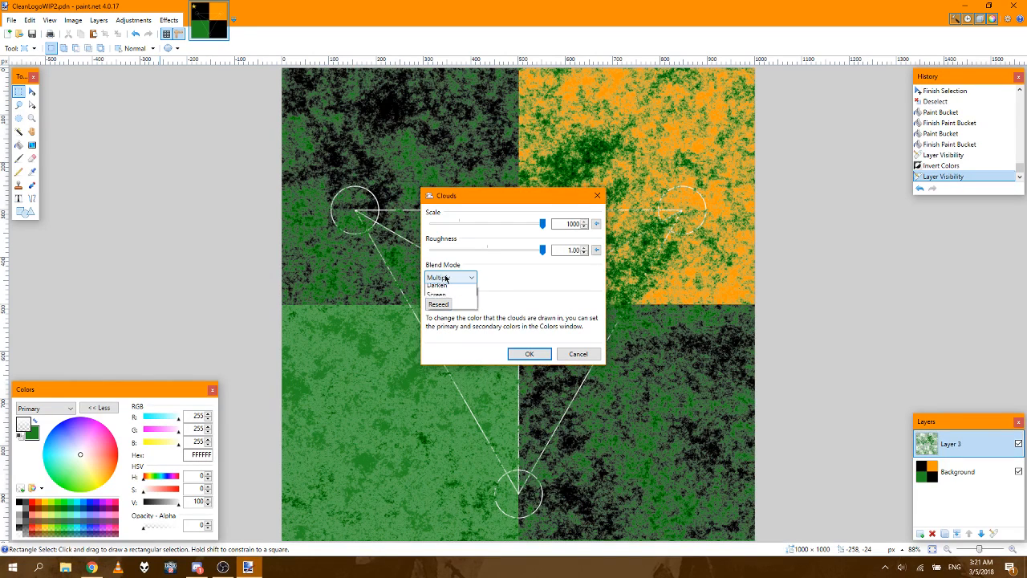
{"action": "left_click", "coordinate": [447, 279]}
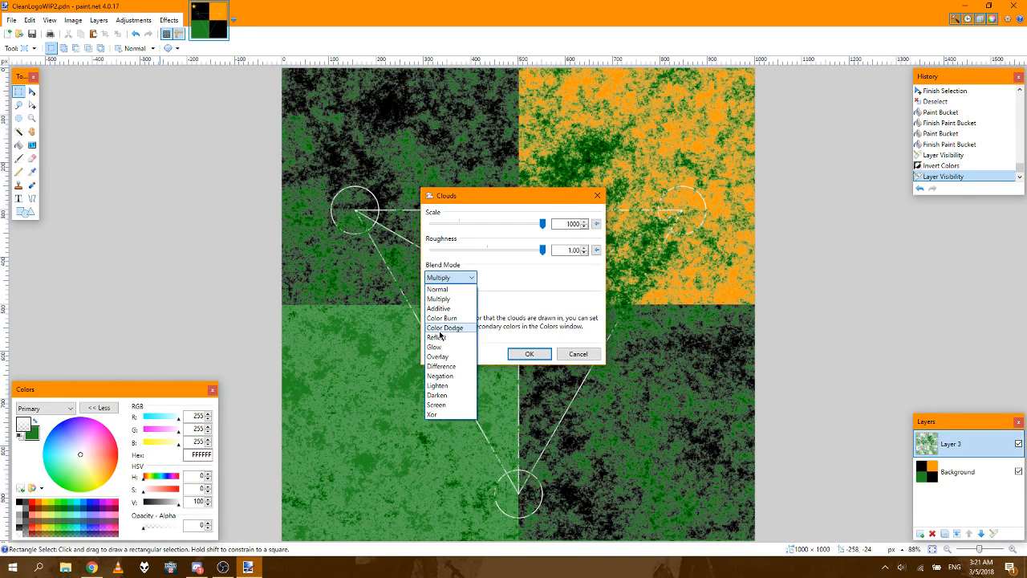
{"action": "left_click", "coordinate": [440, 331]}
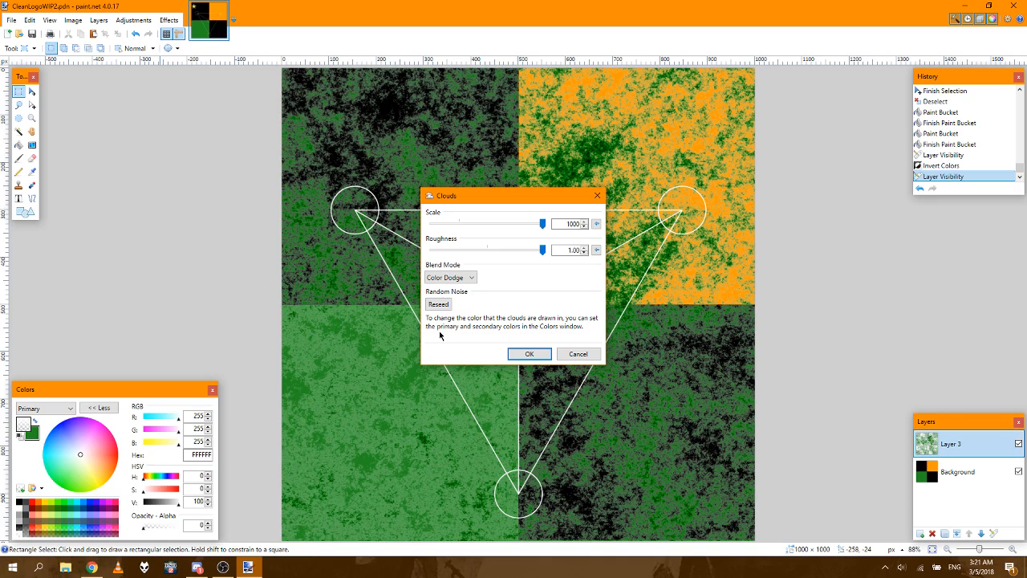
Step: Reseed the Color Dodge clouds repeatedly to compare noise patterns, and cancel the Clouds effect
{"action": "left_click_drag", "start_coordinate": [500, 201], "coordinate": [798, 192]}
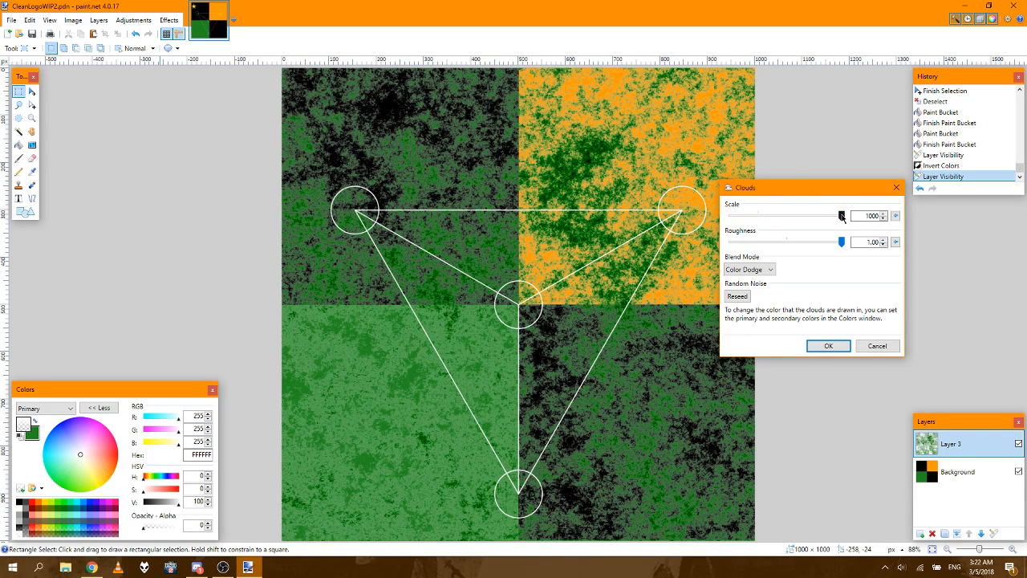
{"action": "mouse_move", "coordinate": [842, 216]}
{"action": "left_mouse_down"}
{"action": "mouse_move", "coordinate": [719, 225]}
{"action": "mouse_move", "coordinate": [852, 217]}
{"action": "left_mouse_up"}
{"action": "left_click_drag", "start_coordinate": [841, 243], "coordinate": [872, 242]}
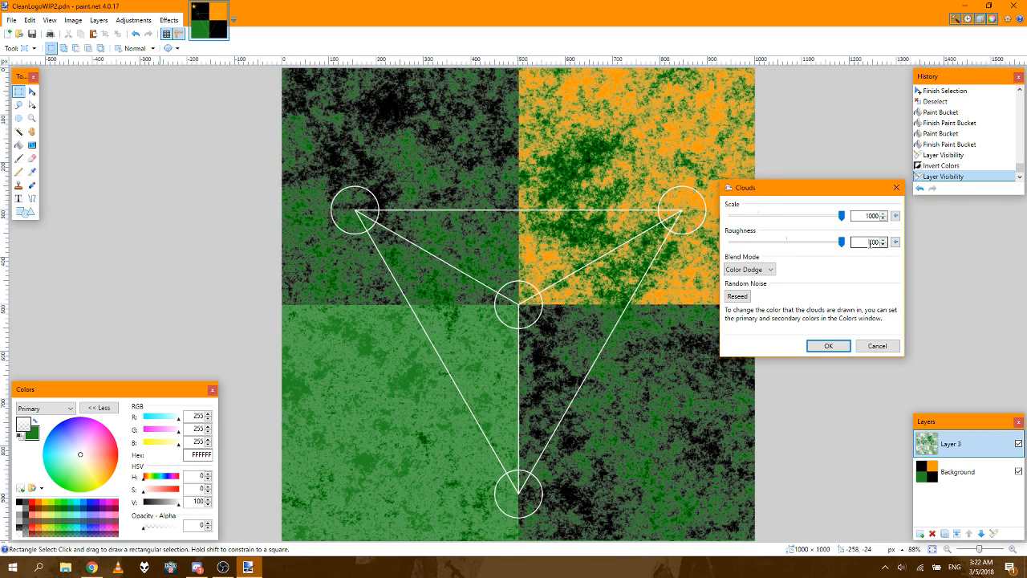
{"action": "left_click", "coordinate": [737, 296]}
{"action": "left_click", "coordinate": [737, 296]}
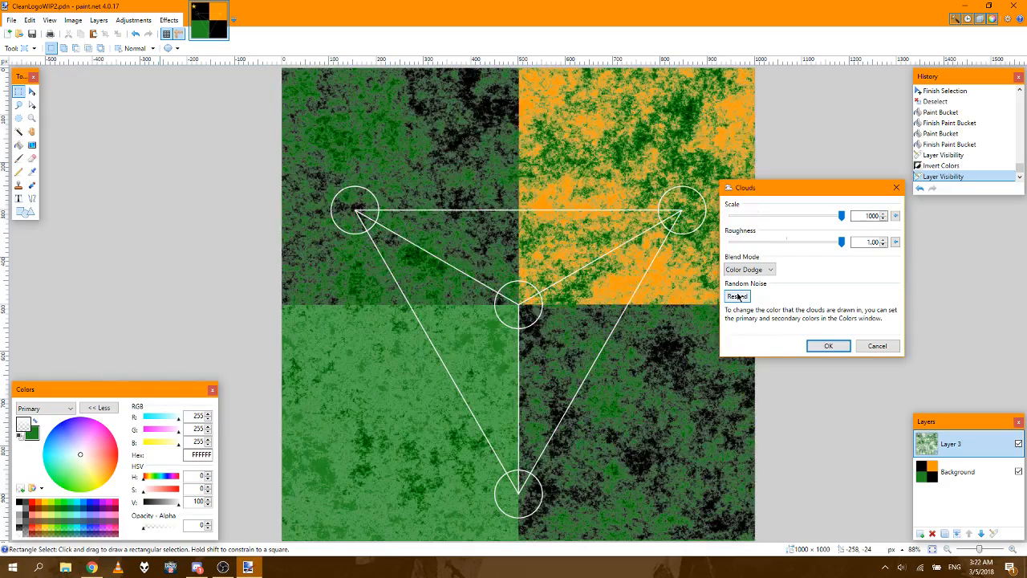
{"action": "left_click", "coordinate": [738, 296]}
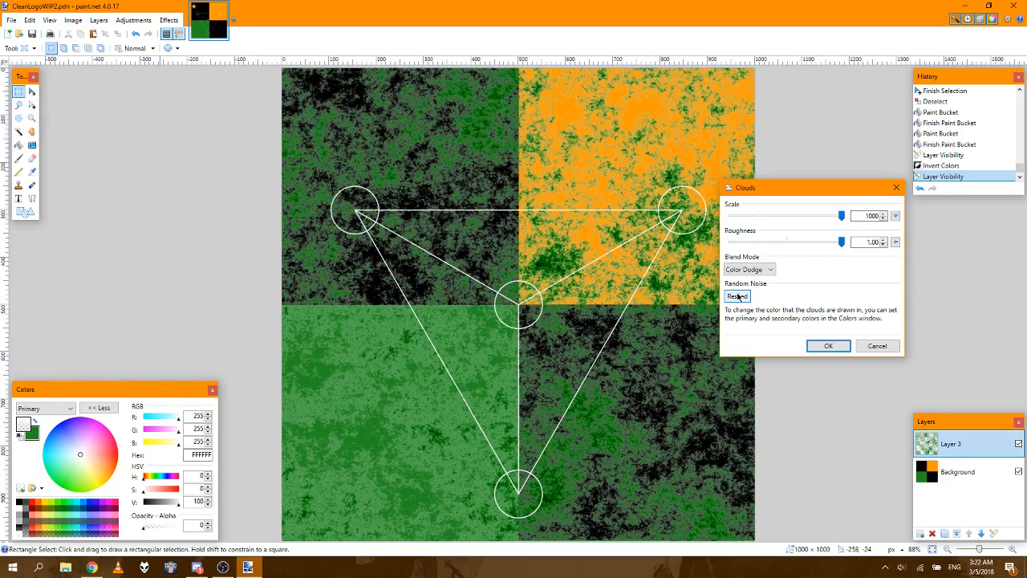
{"action": "left_click", "coordinate": [737, 296]}
{"action": "left_click", "coordinate": [737, 296]}
{"action": "left_click", "coordinate": [738, 296]}
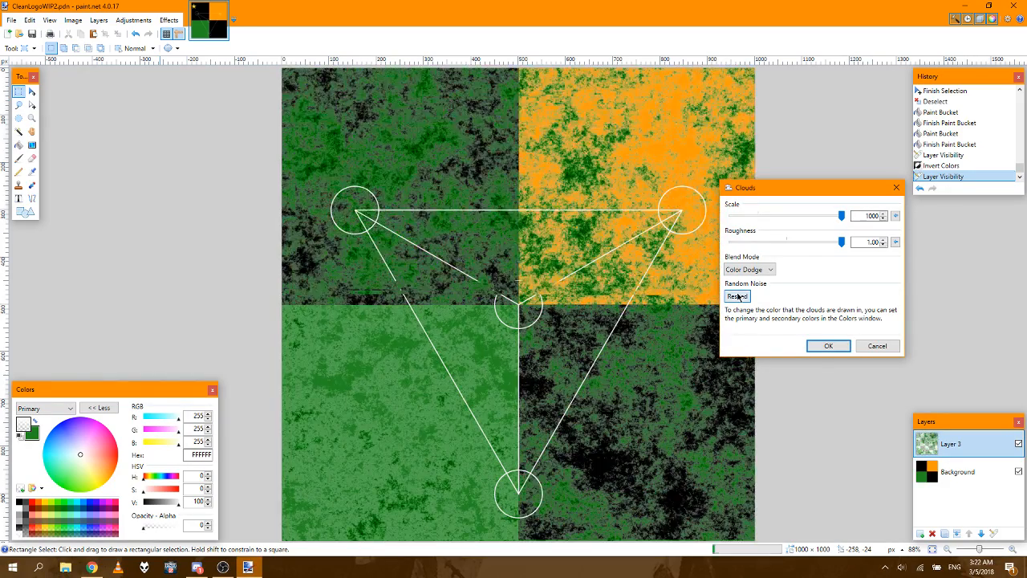
{"action": "left_click", "coordinate": [737, 297]}
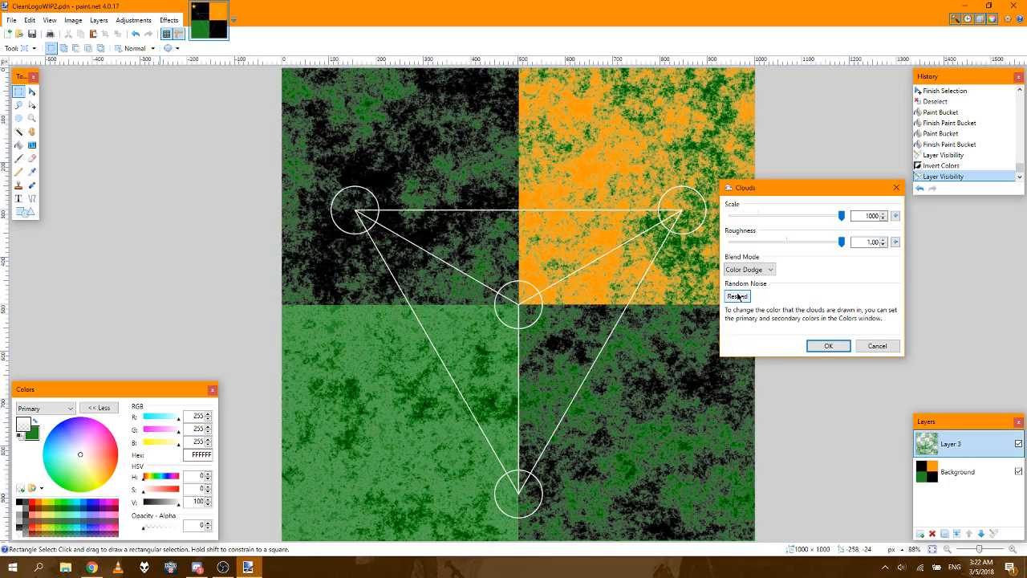
{"action": "left_click", "coordinate": [737, 296]}
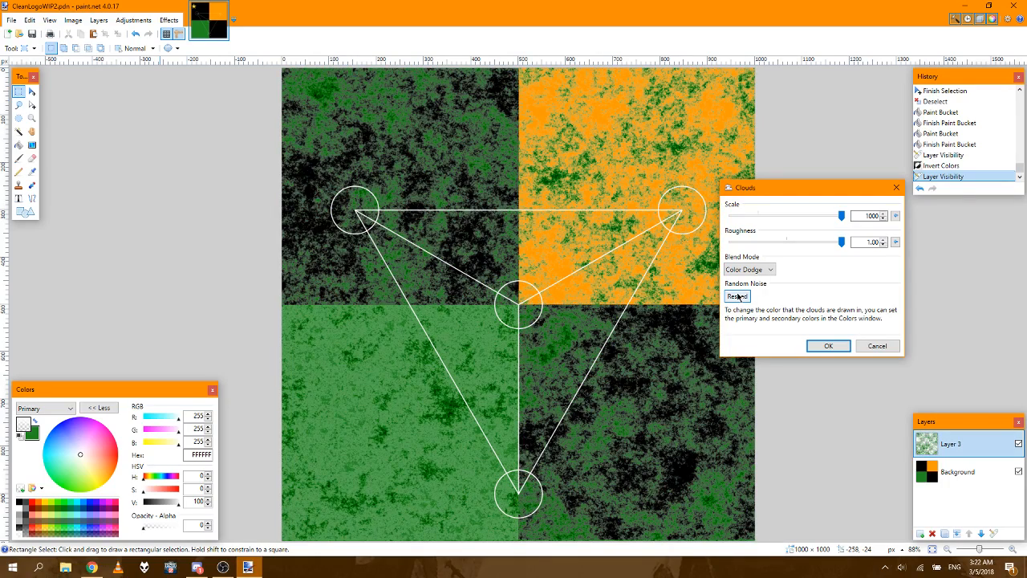
{"action": "left_click", "coordinate": [737, 296]}
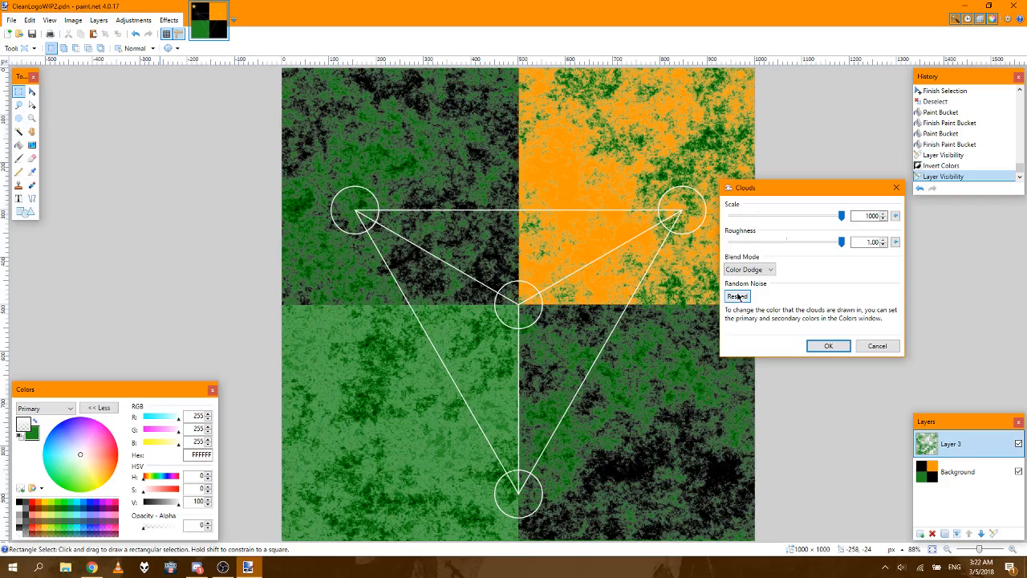
{"action": "left_click", "coordinate": [738, 296]}
{"action": "left_click", "coordinate": [738, 296]}
{"action": "left_click", "coordinate": [738, 296]}
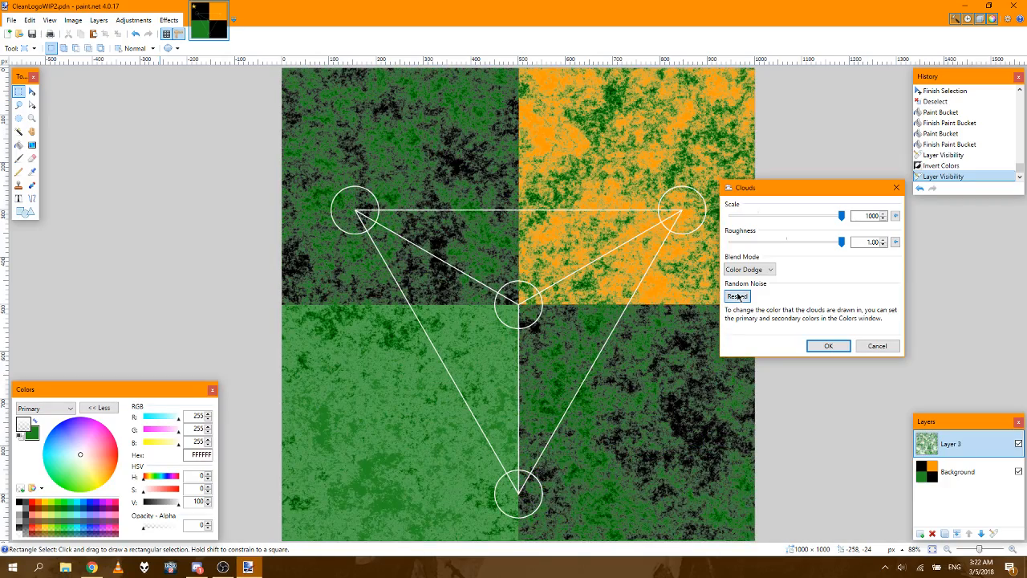
{"action": "left_click", "coordinate": [737, 296]}
{"action": "left_click", "coordinate": [737, 296]}
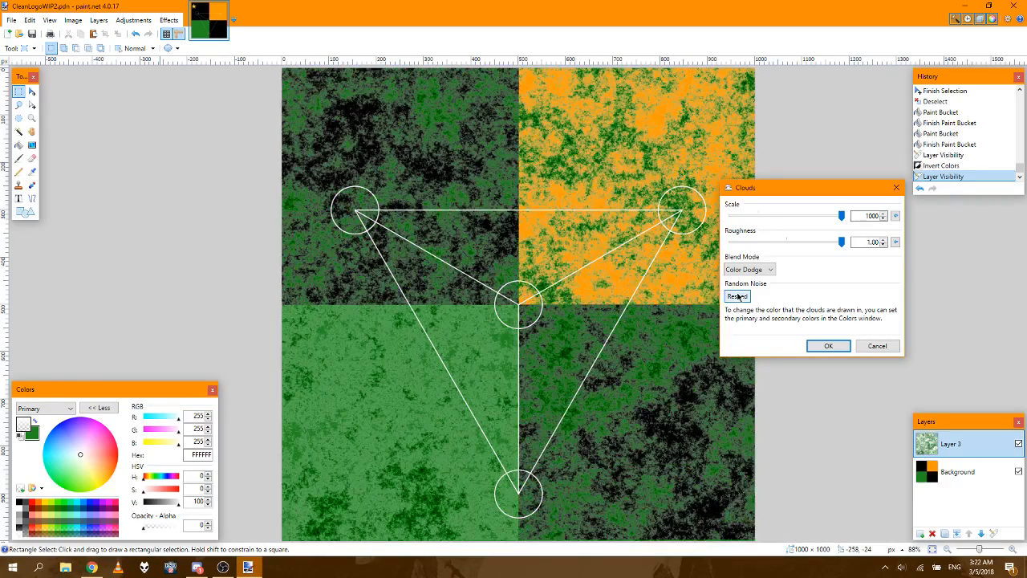
{"action": "left_click", "coordinate": [738, 296]}
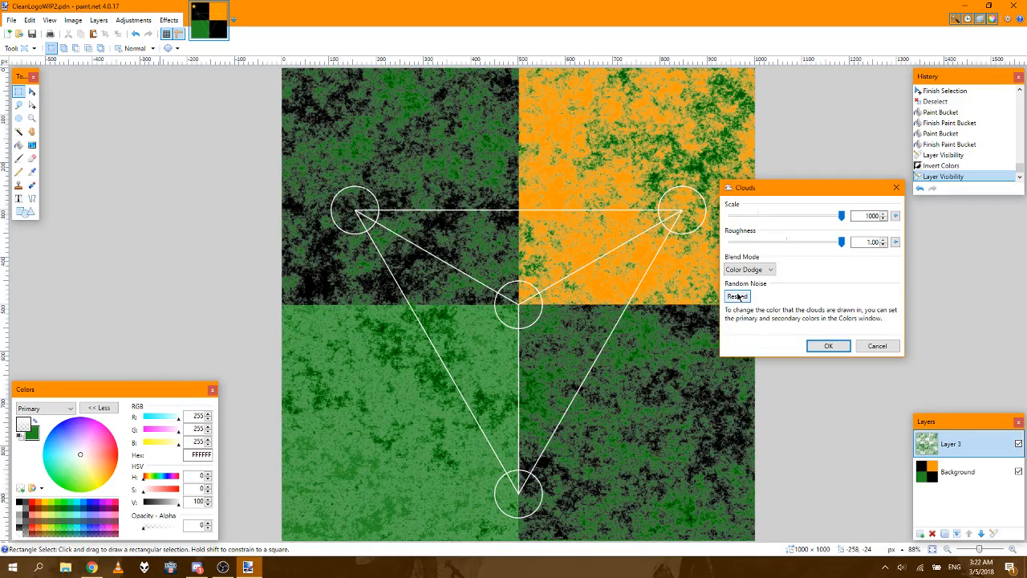
{"action": "left_click", "coordinate": [738, 296]}
{"action": "left_click", "coordinate": [737, 296]}
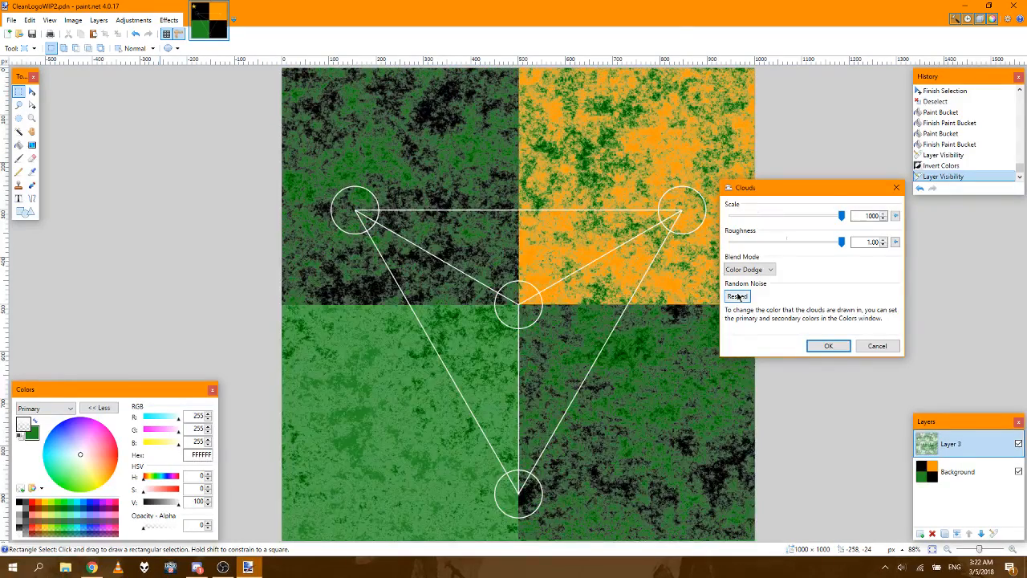
{"action": "left_click", "coordinate": [738, 297]}
{"action": "left_click", "coordinate": [738, 296]}
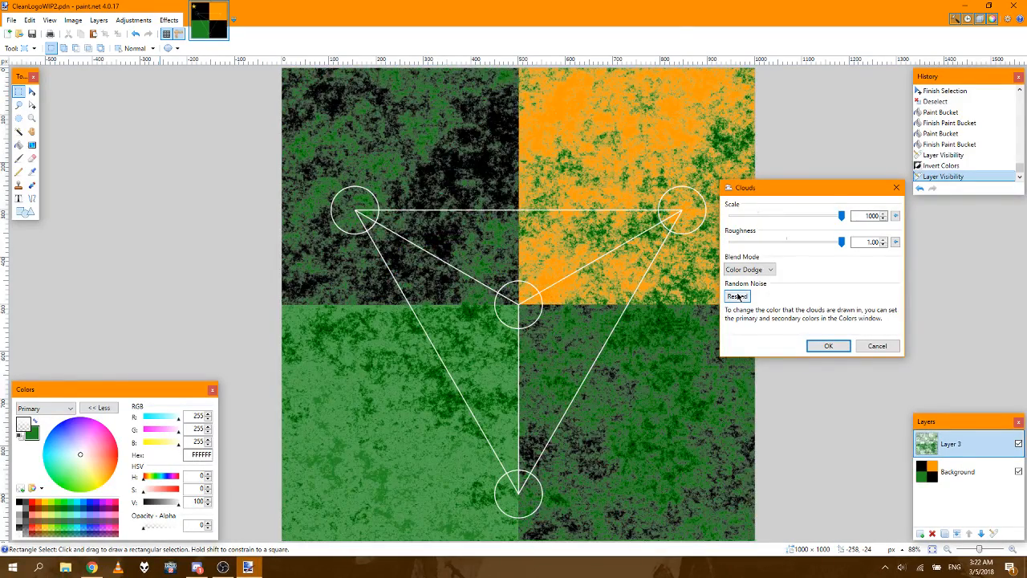
{"action": "left_click", "coordinate": [738, 296]}
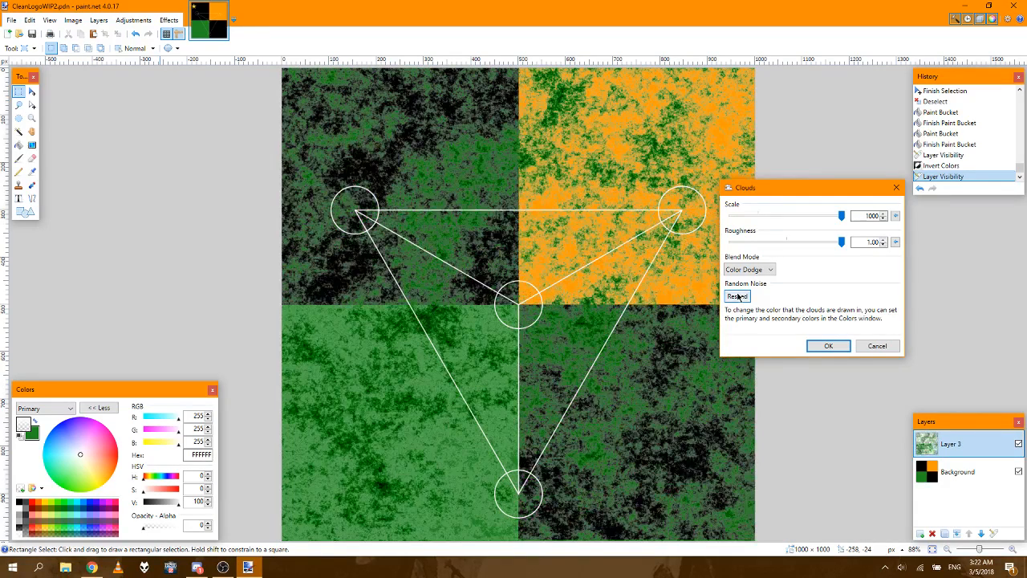
{"action": "left_click", "coordinate": [866, 346]}
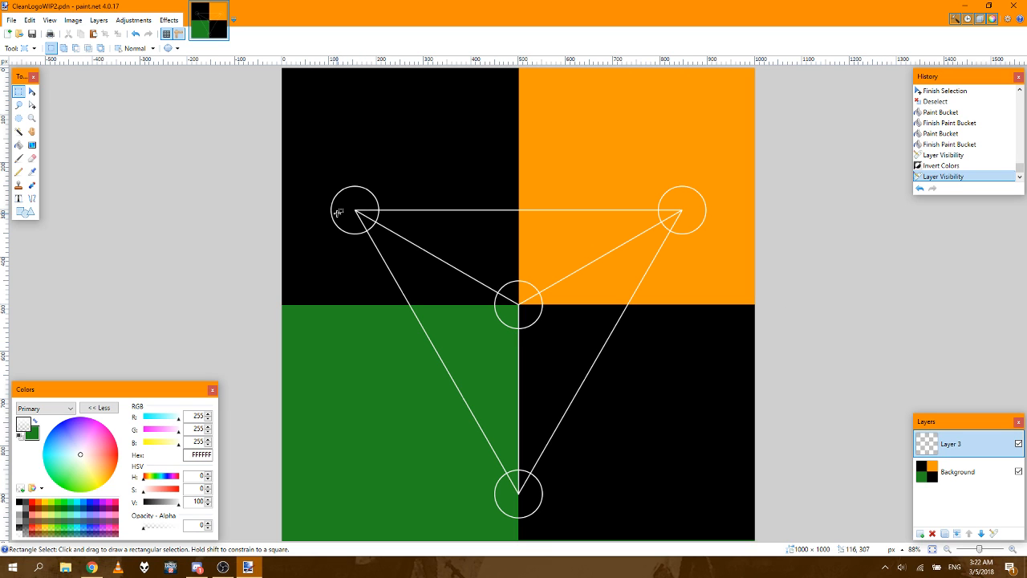
Step: Fill all sections of the circle in the upper-left black quadrant with the green secondary color using the Paint Bucket
{"action": "left_click", "coordinate": [18, 146]}
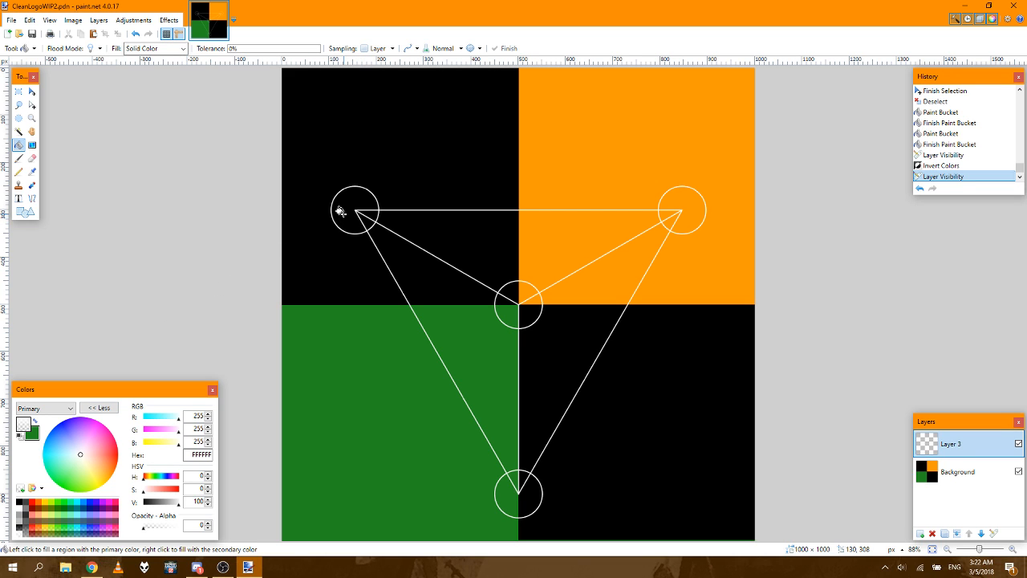
{"action": "right_click", "coordinate": [342, 212]}
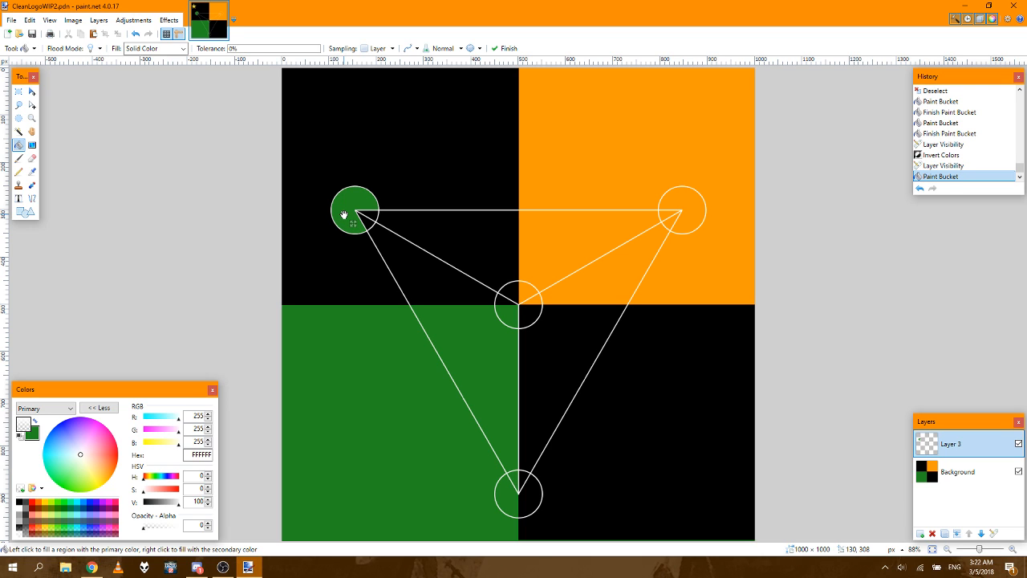
{"action": "right_click", "coordinate": [372, 217]}
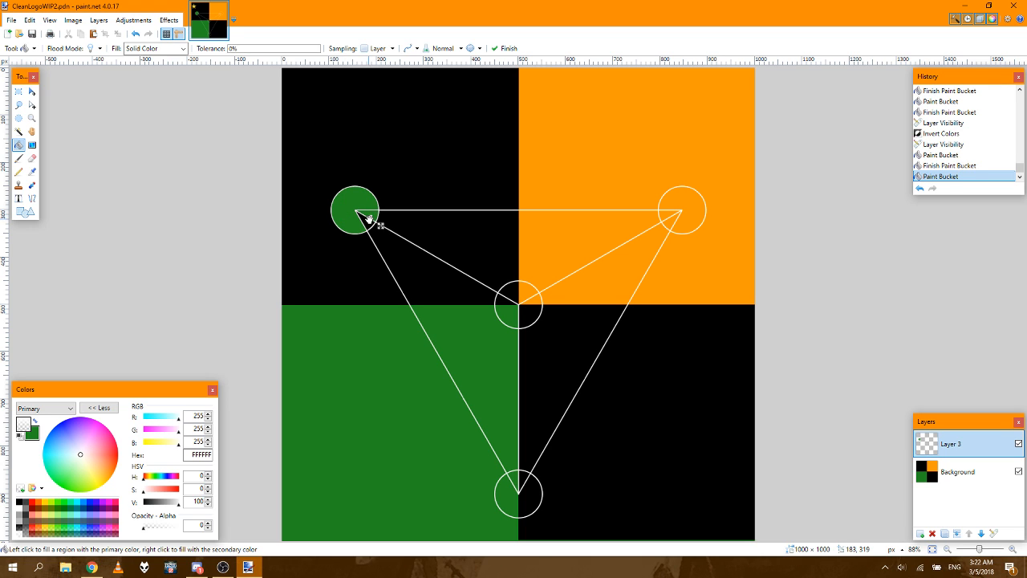
{"action": "right_click", "coordinate": [363, 216]}
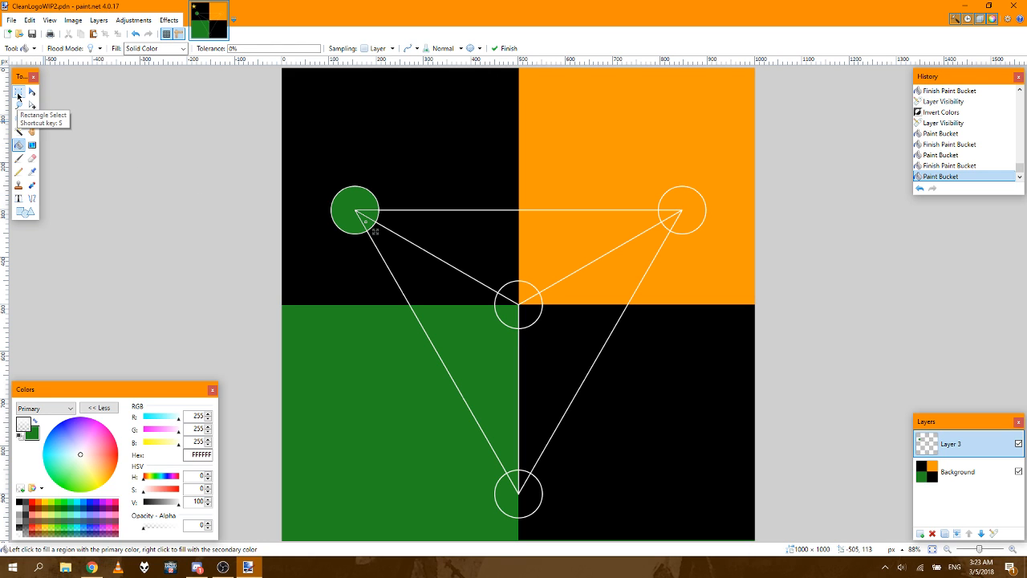
Step: Set the primary color to black and fill all sections of the circle in the orange quadrant with the Paint Bucket
{"action": "left_click", "coordinate": [20, 501]}
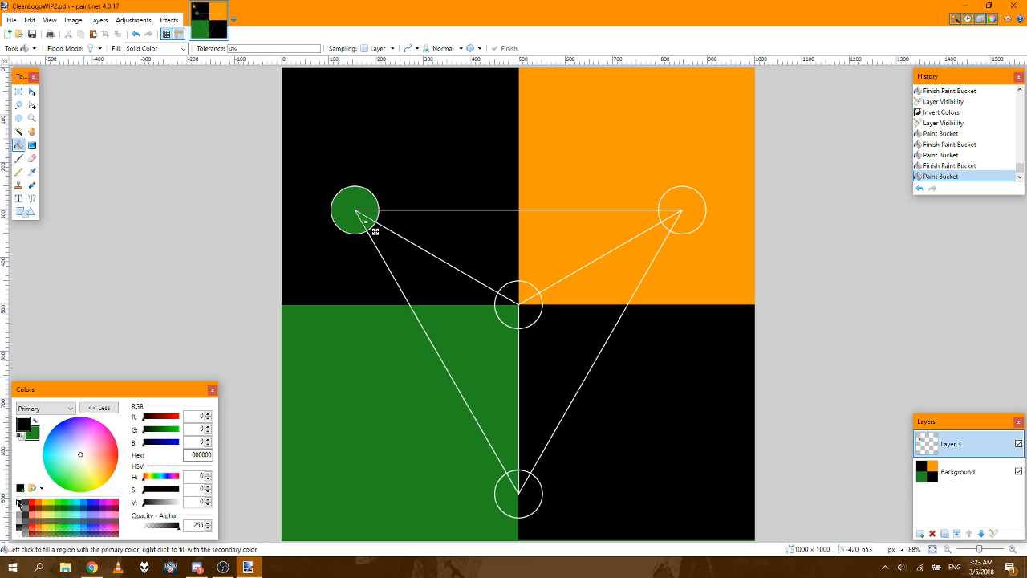
{"action": "left_click", "coordinate": [662, 213]}
{"action": "left_click", "coordinate": [671, 217]}
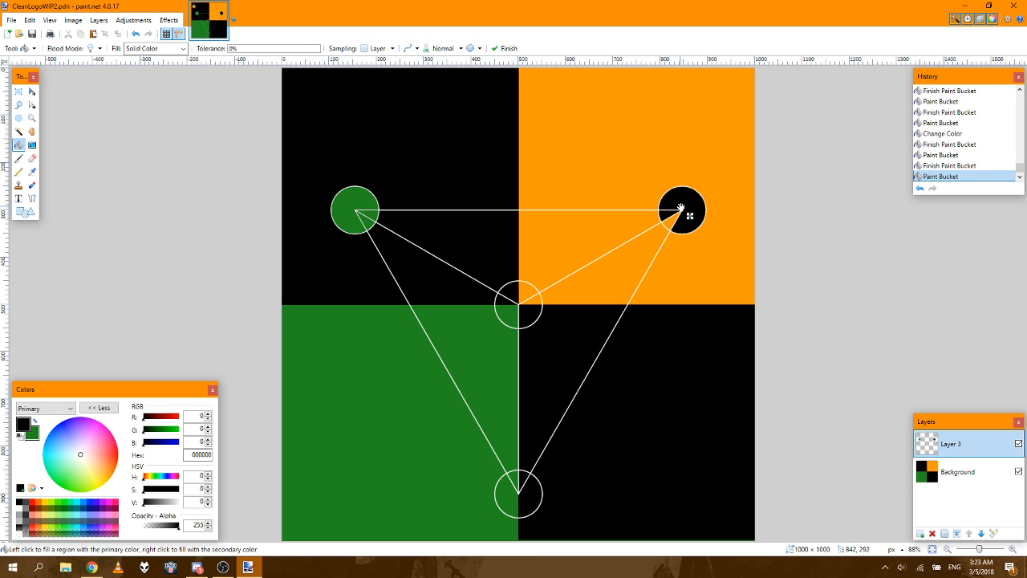
{"action": "left_click", "coordinate": [674, 219]}
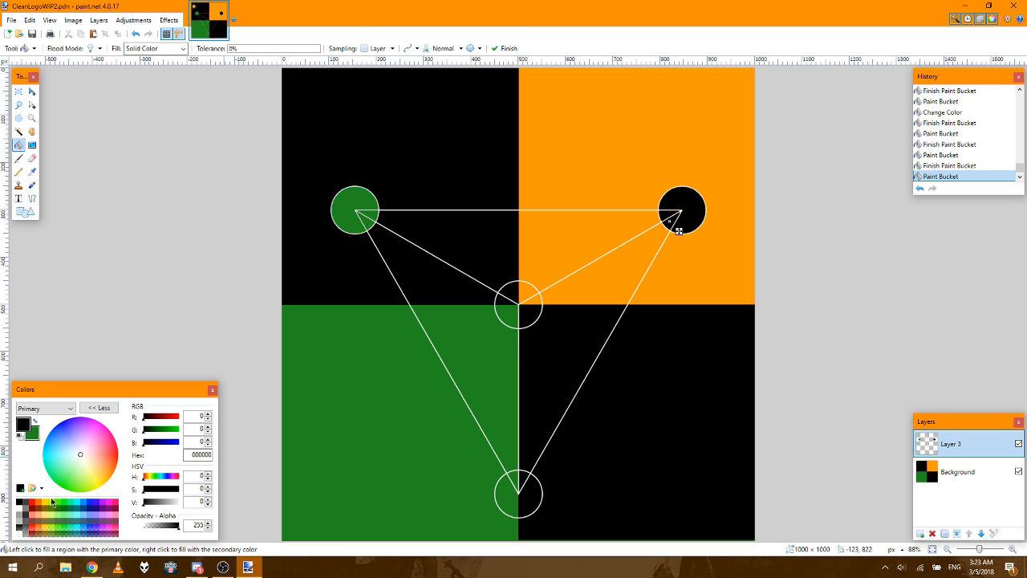
Step: Try filling the main section of the bottom circle with FF9900 orange and raising the fill tolerance to 50%
{"action": "left_click", "coordinate": [189, 455]}
{"action": "left_click", "coordinate": [510, 502]}
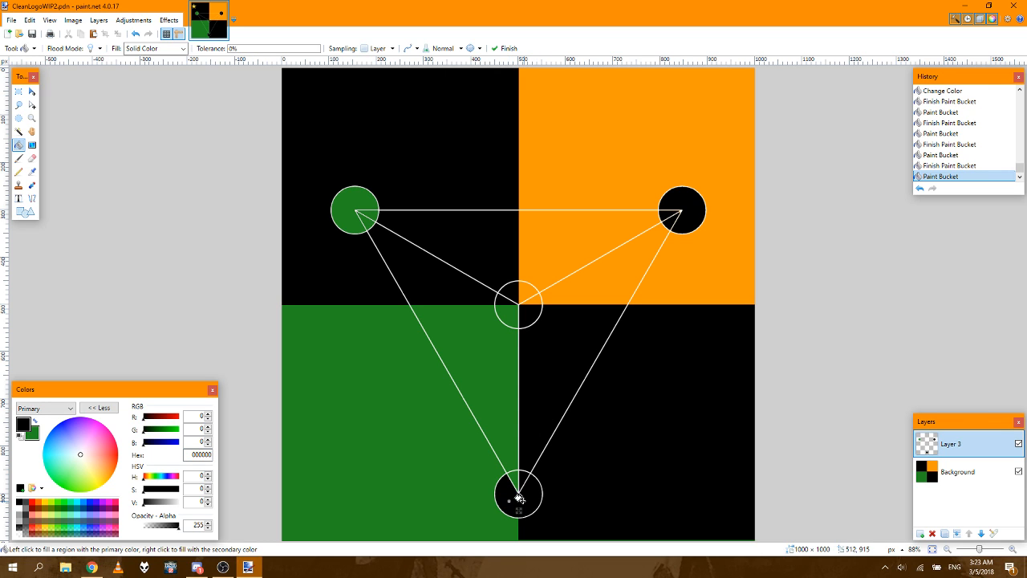
{"action": "double_click", "coordinate": [195, 456]}
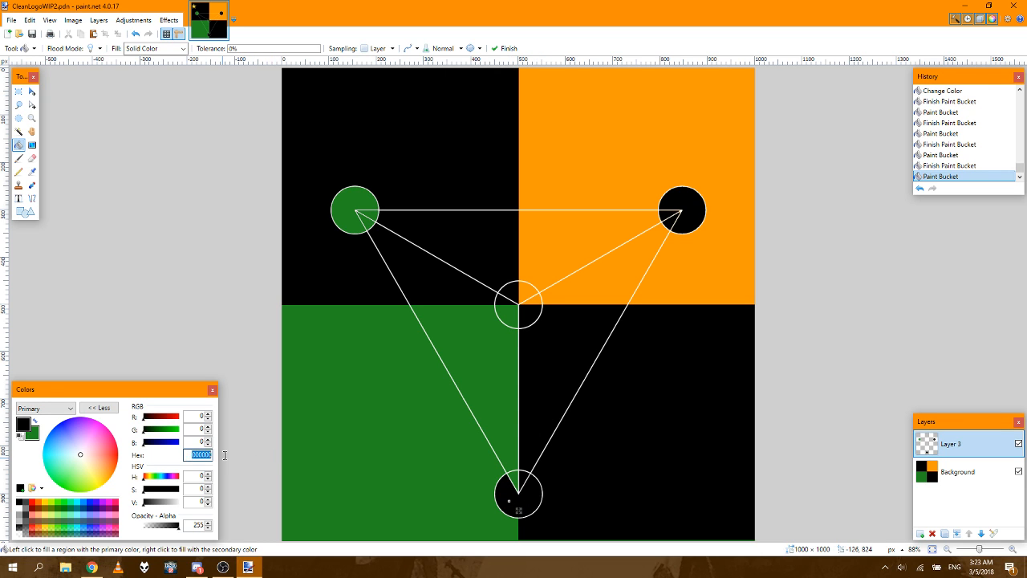
{"action": "type", "text": "0ff900"}
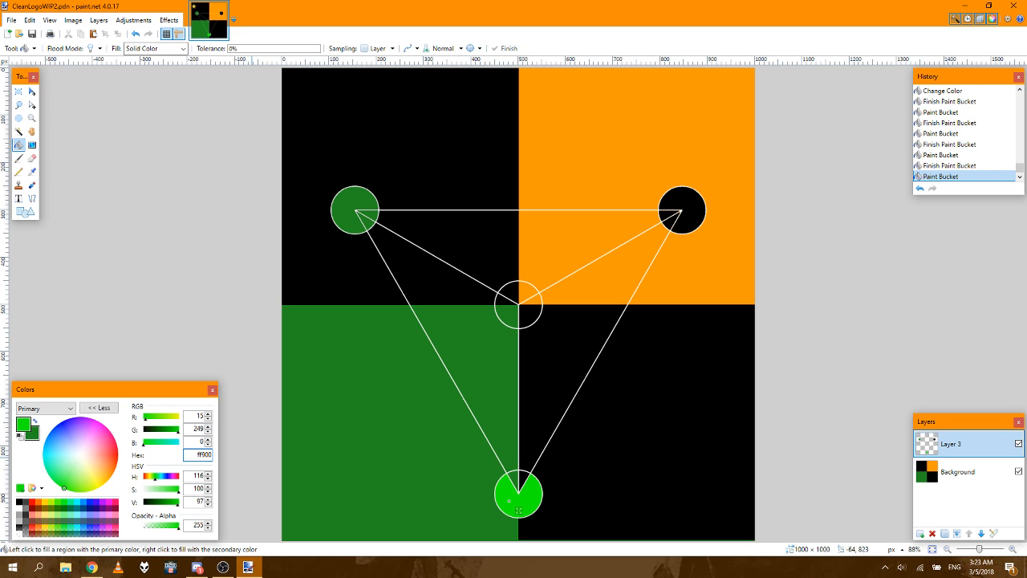
{"action": "key", "text": "Return"}
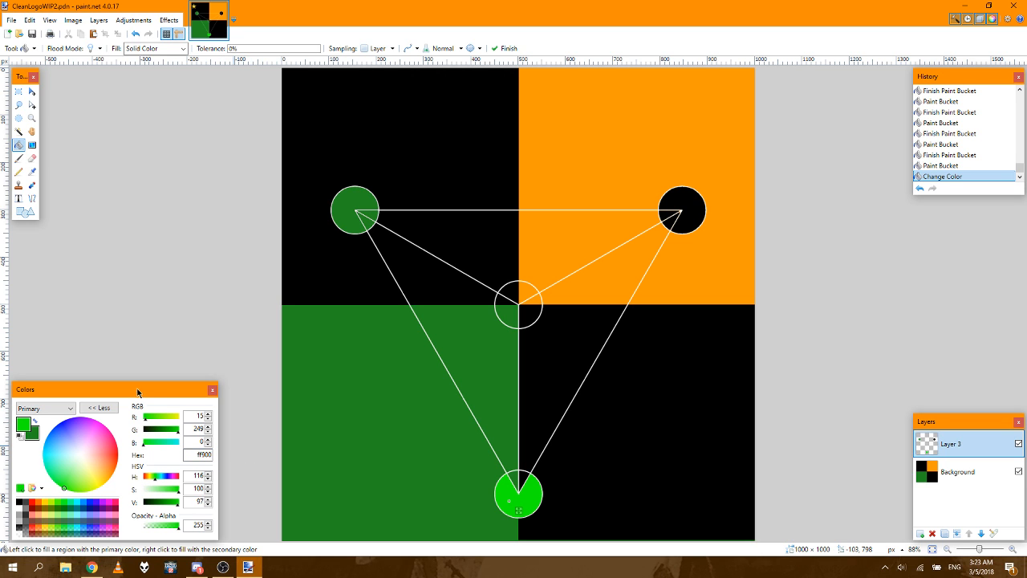
{"action": "double_click", "coordinate": [202, 456]}
{"action": "type", "text": "ff9900"}
{"action": "key", "text": "Return"}
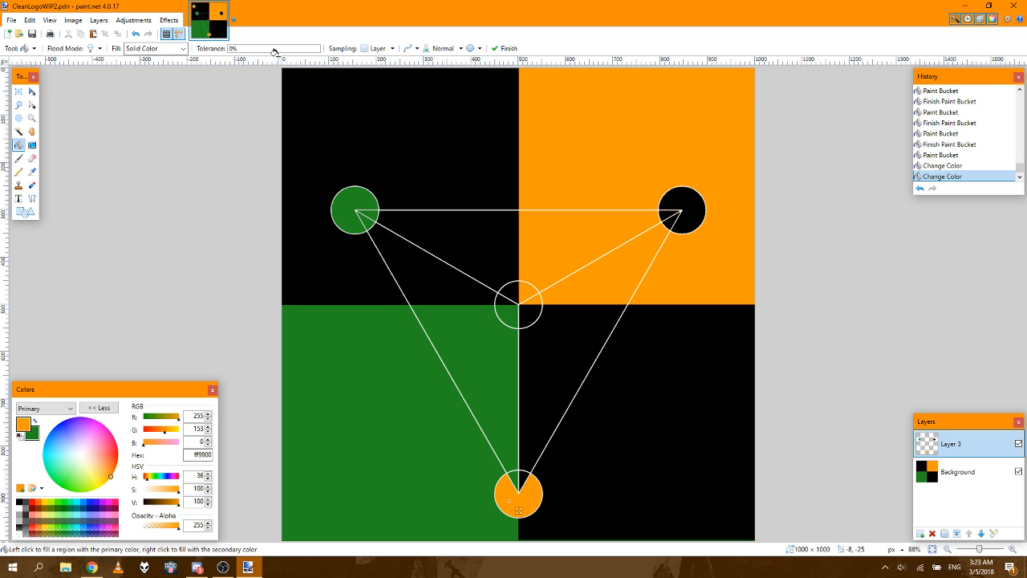
{"action": "left_click_drag", "start_coordinate": [280, 50], "coordinate": [274, 50]}
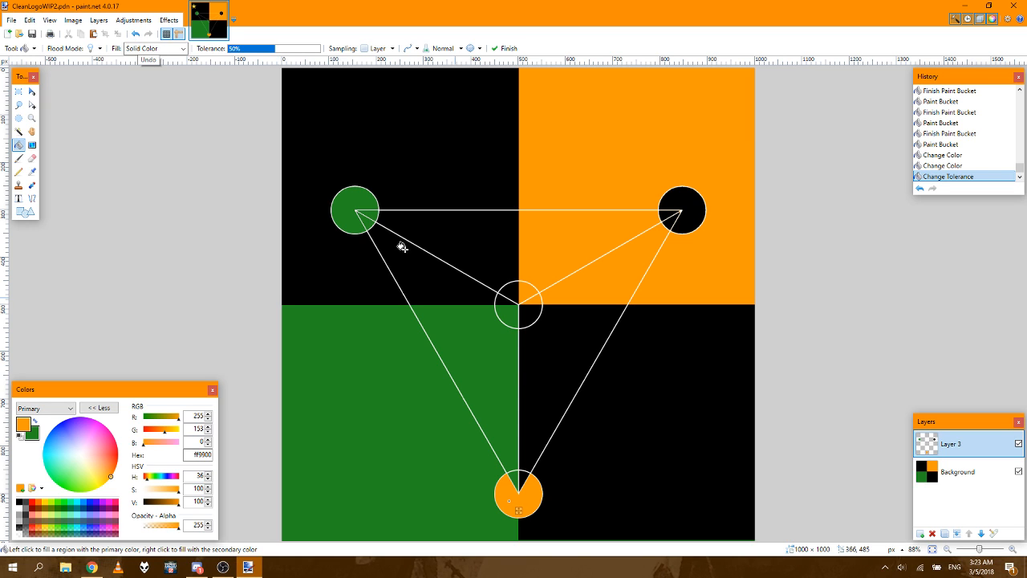
Step: Undo the tolerance change, both color changes and the fill of the bottom circle
{"action": "left_click", "coordinate": [951, 167]}
{"action": "left_click", "coordinate": [949, 157]}
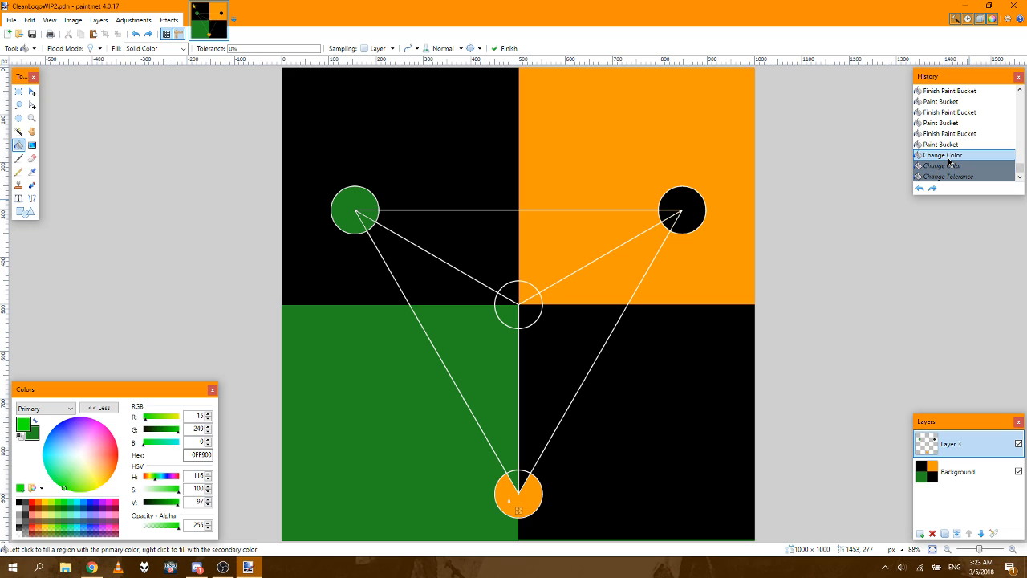
{"action": "left_click", "coordinate": [944, 145]}
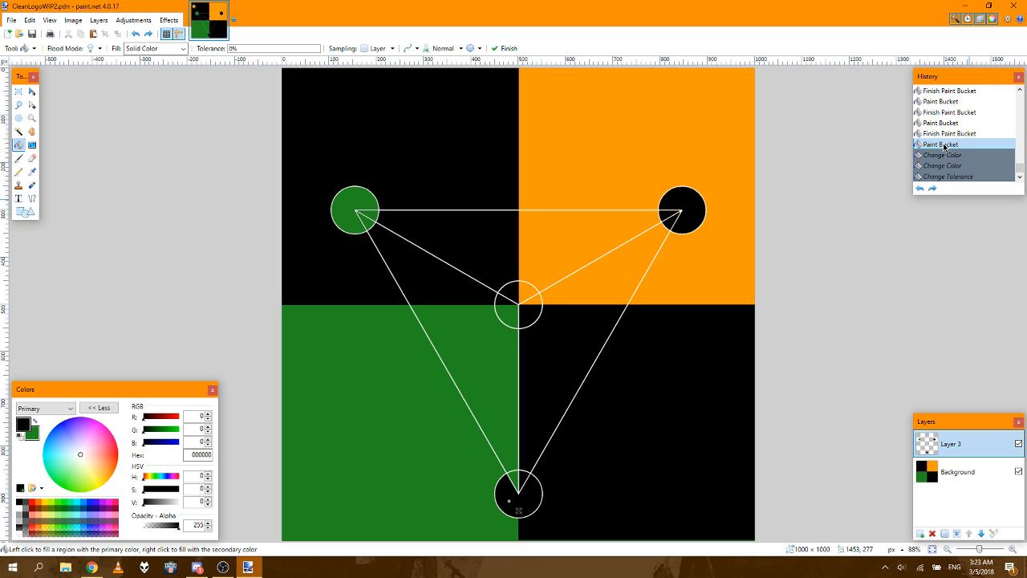
{"action": "left_click", "coordinate": [944, 134]}
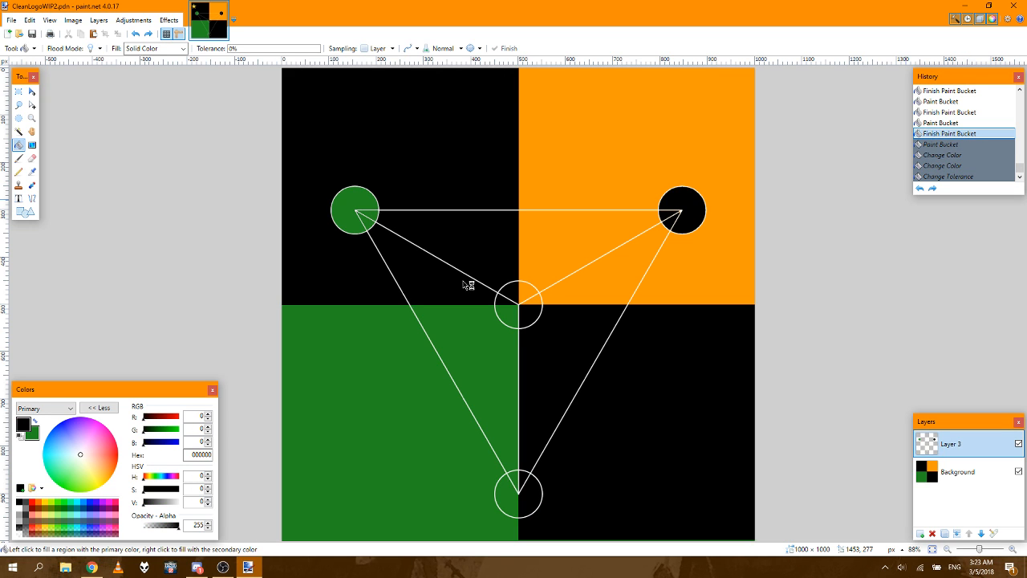
Step: Restart the Paint Bucket and set the primary color to FF9900
{"action": "left_click", "coordinate": [18, 91]}
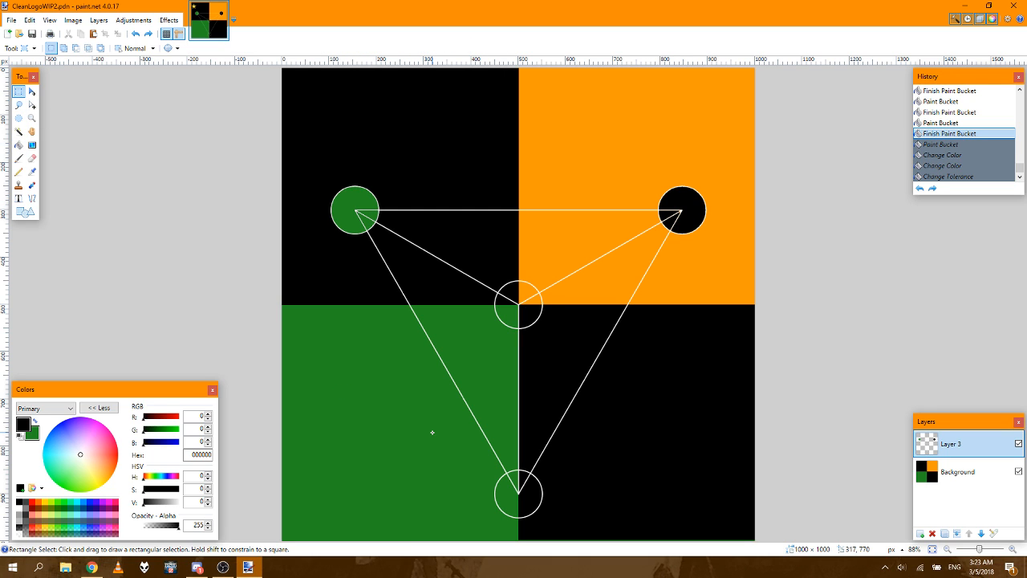
{"action": "left_click", "coordinate": [18, 147]}
{"action": "left_click", "coordinate": [199, 454]}
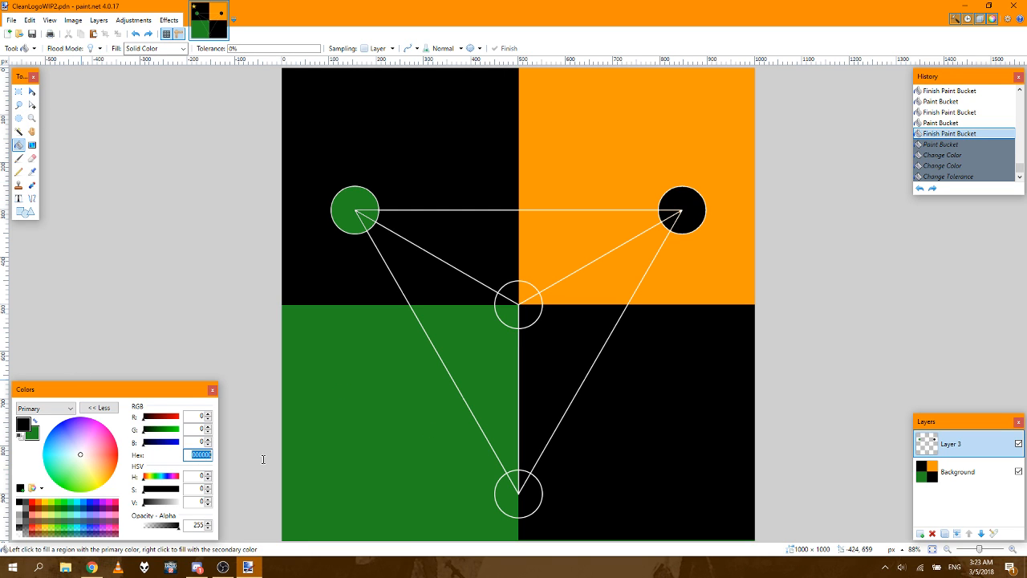
{"action": "type", "text": "ff9900"}
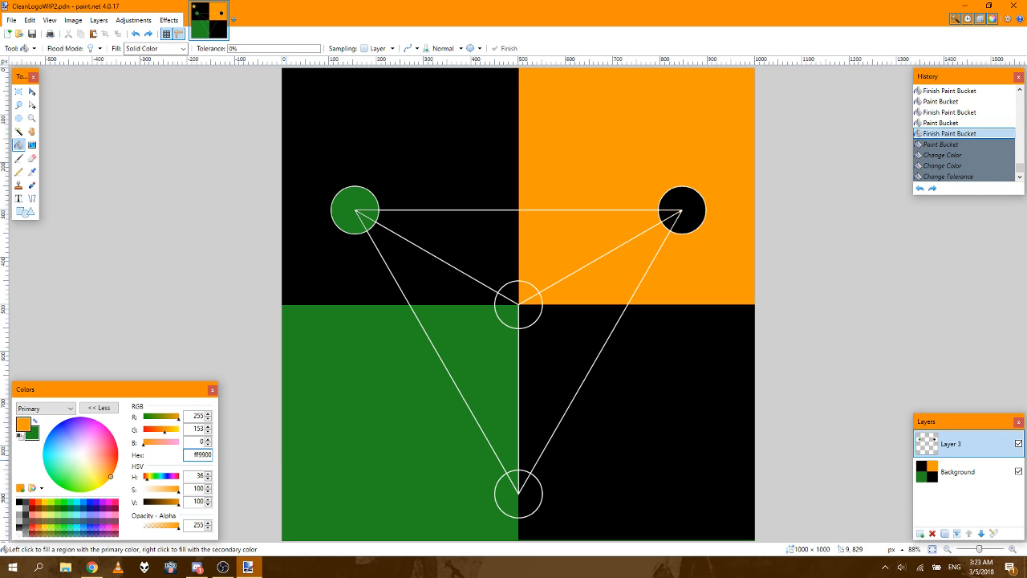
Step: Try the orange fill in the bottom circle with the tolerance raised to 50% after filling, and undo both changes
{"action": "left_click", "coordinate": [509, 506]}
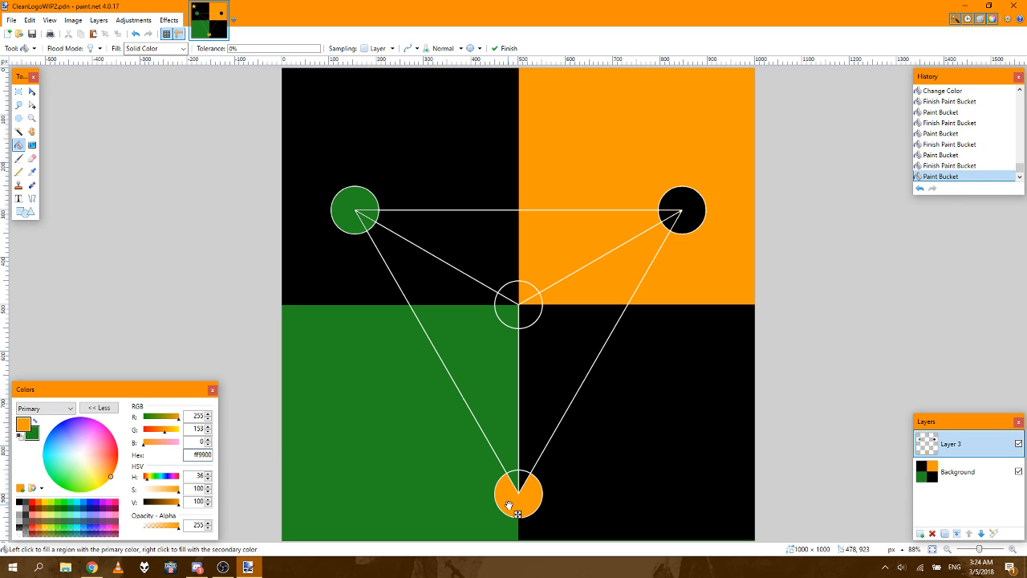
{"action": "left_click", "coordinate": [271, 49]}
{"action": "left_click_drag", "start_coordinate": [272, 49], "coordinate": [274, 50]}
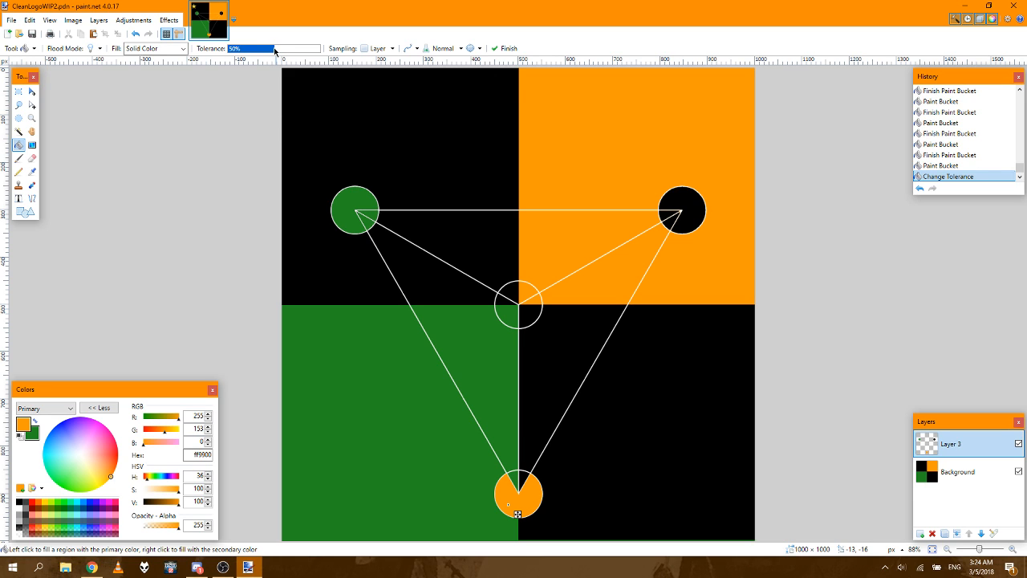
{"action": "left_click", "coordinate": [938, 165]}
{"action": "left_click", "coordinate": [938, 154]}
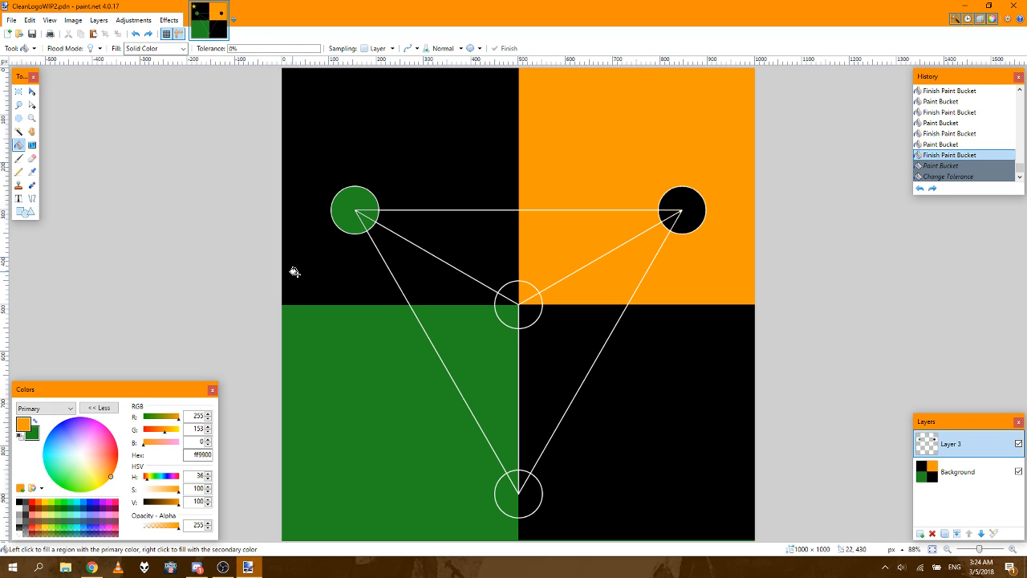
Step: Set the Paint Bucket tolerance to 50% and fill the main section of the bottom circle with orange
{"action": "left_click", "coordinate": [271, 49]}
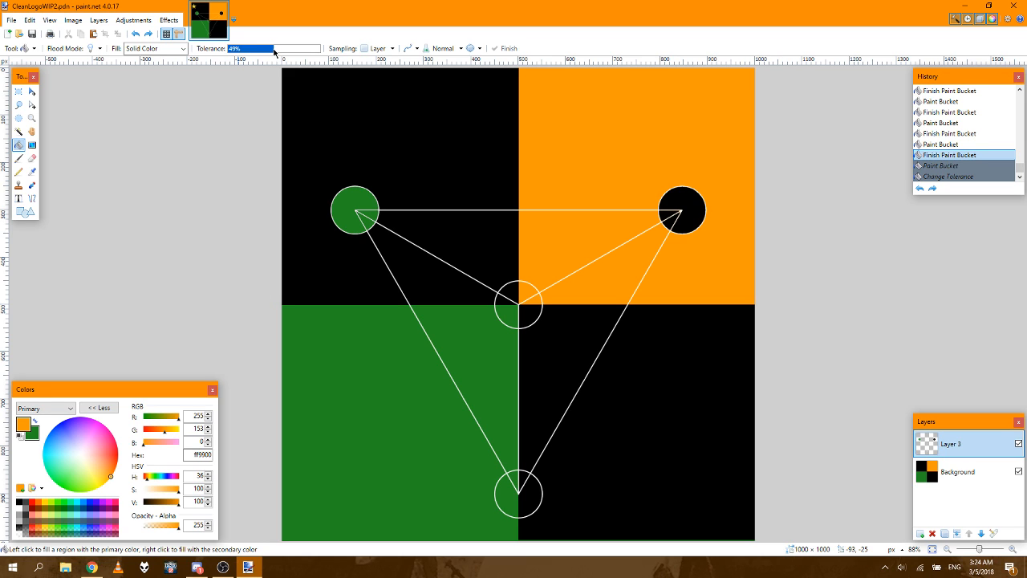
{"action": "left_click", "coordinate": [508, 493]}
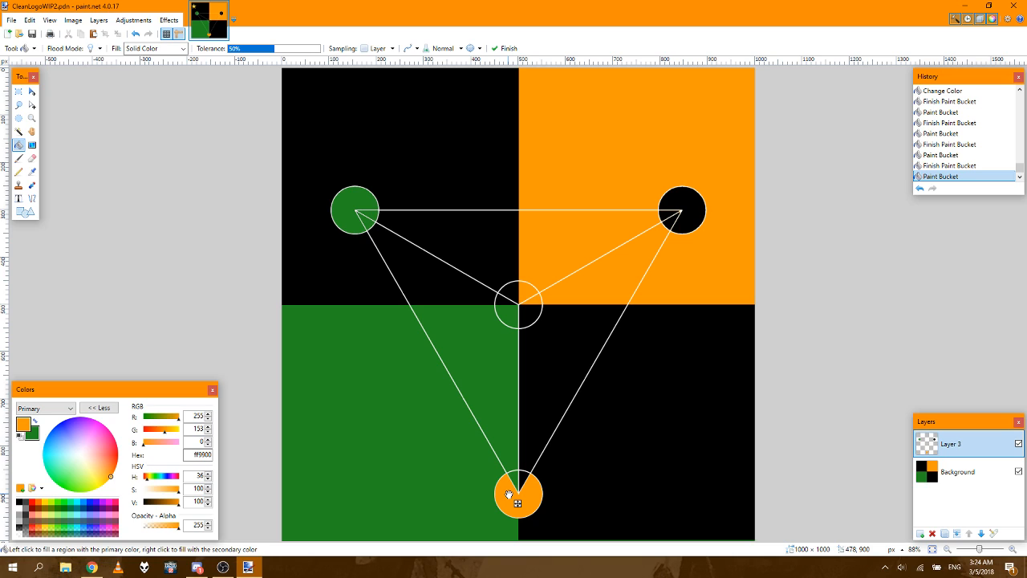
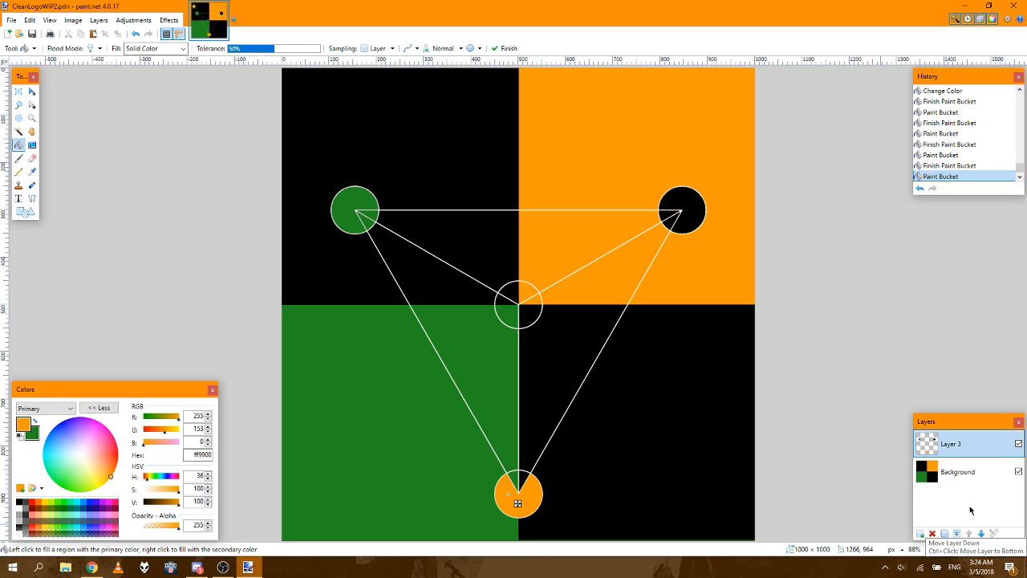
Step: Undo the last fill so Layer 3 can be merged down into Background, and fill the bottom circle's left section with orange
{"action": "left_click", "coordinate": [950, 166]}
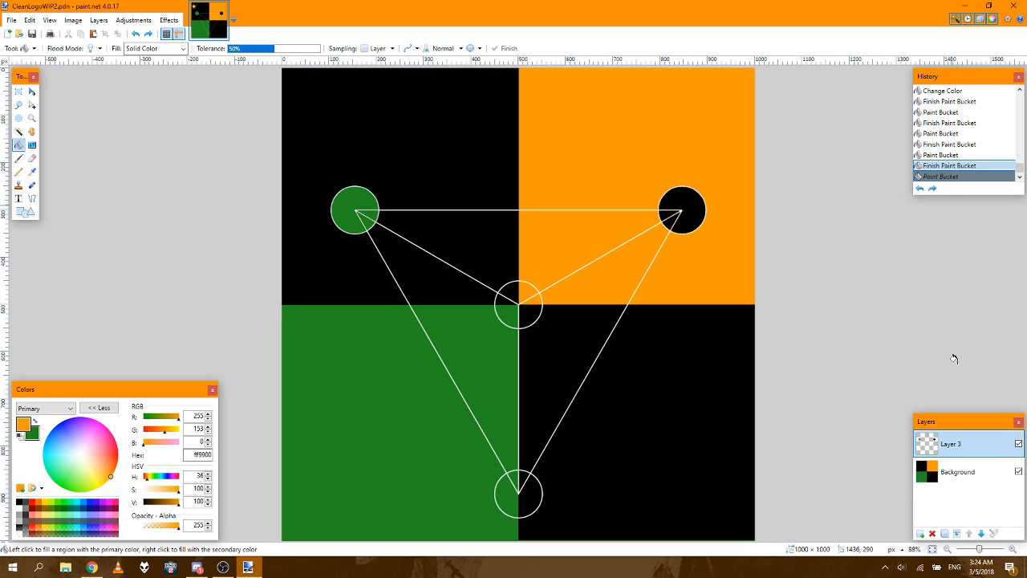
{"action": "left_click", "coordinate": [956, 534]}
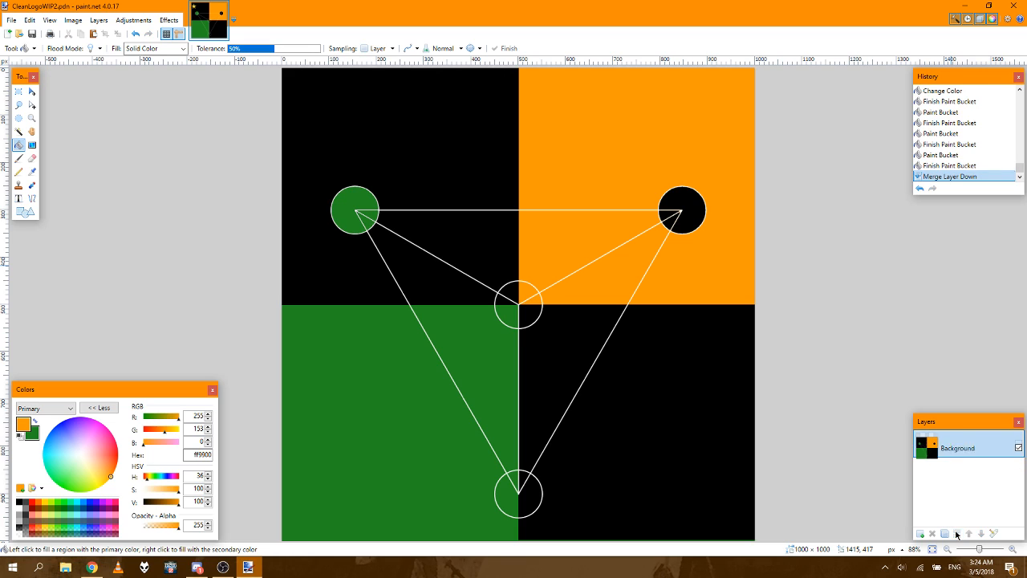
{"action": "left_click", "coordinate": [509, 499]}
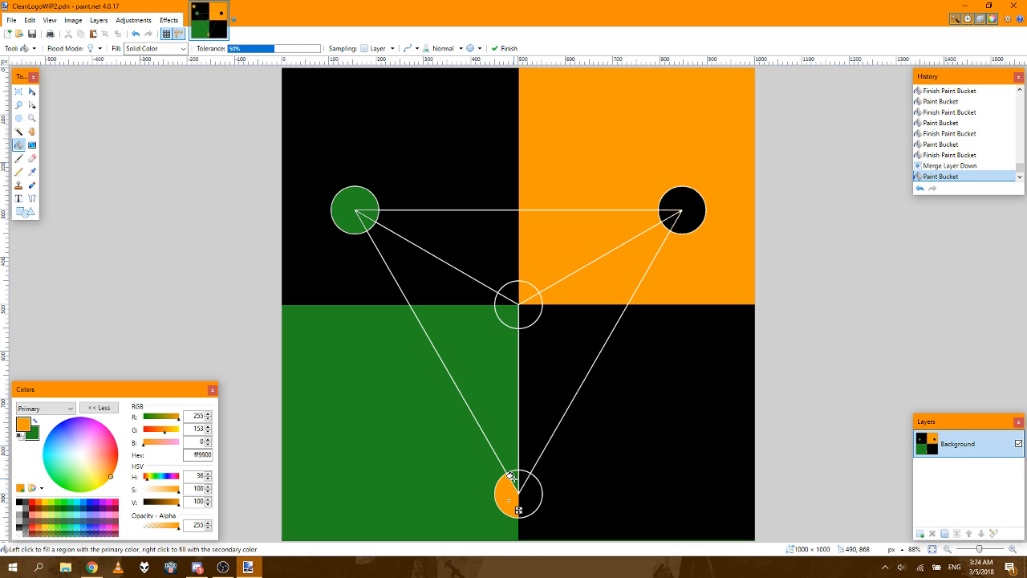
Step: Try filling the bottom circle's upper-left wedge with orange and its right sections with green, and undo those fills
{"action": "left_click", "coordinate": [521, 486]}
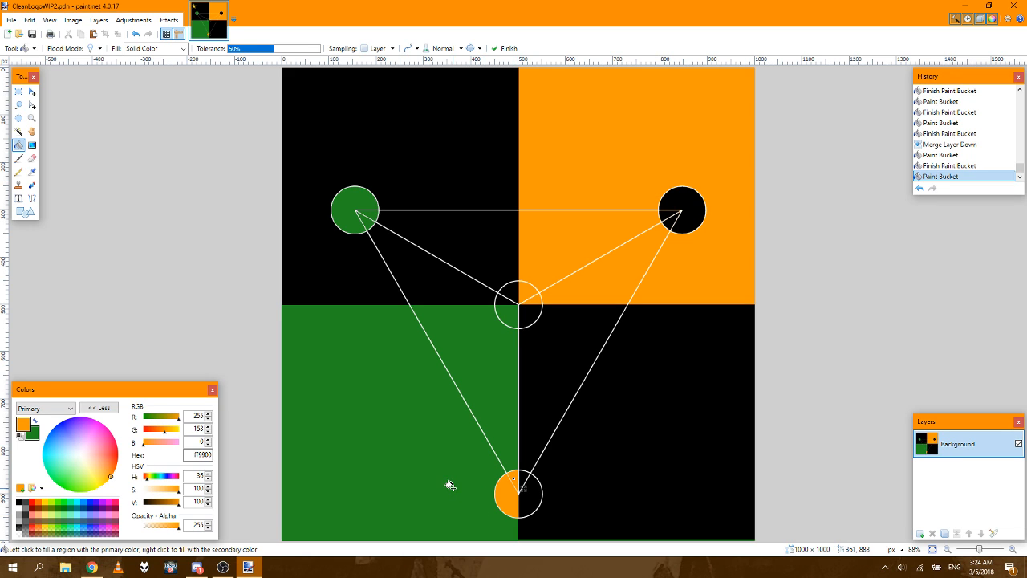
{"action": "right_click", "coordinate": [524, 493]}
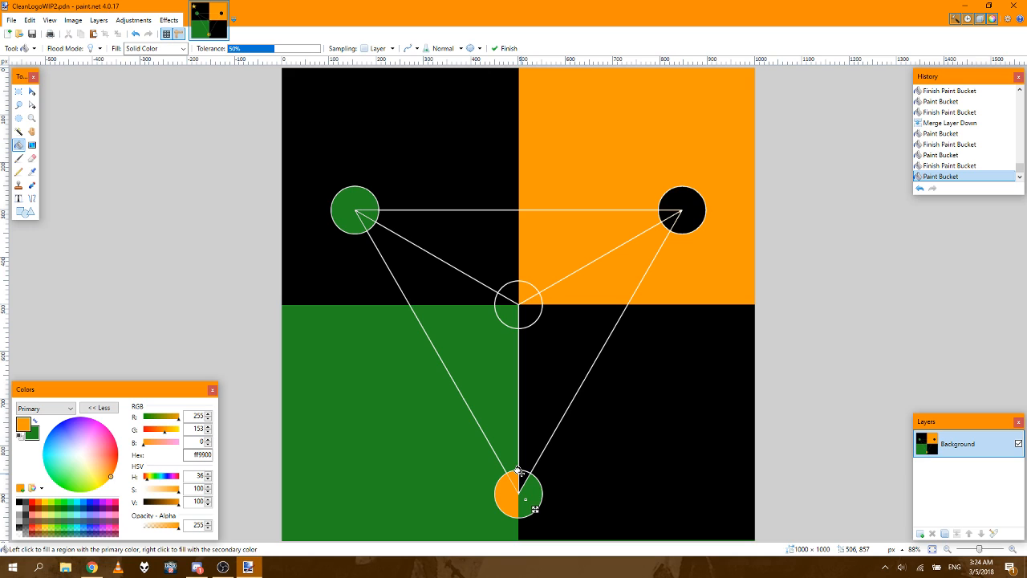
{"action": "right_click", "coordinate": [522, 473]}
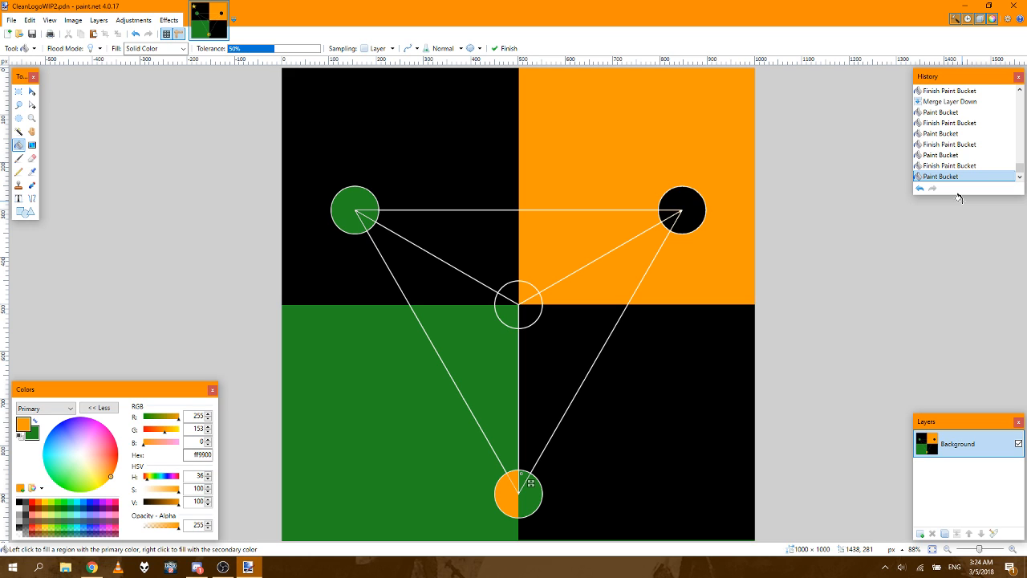
{"action": "left_click", "coordinate": [947, 125]}
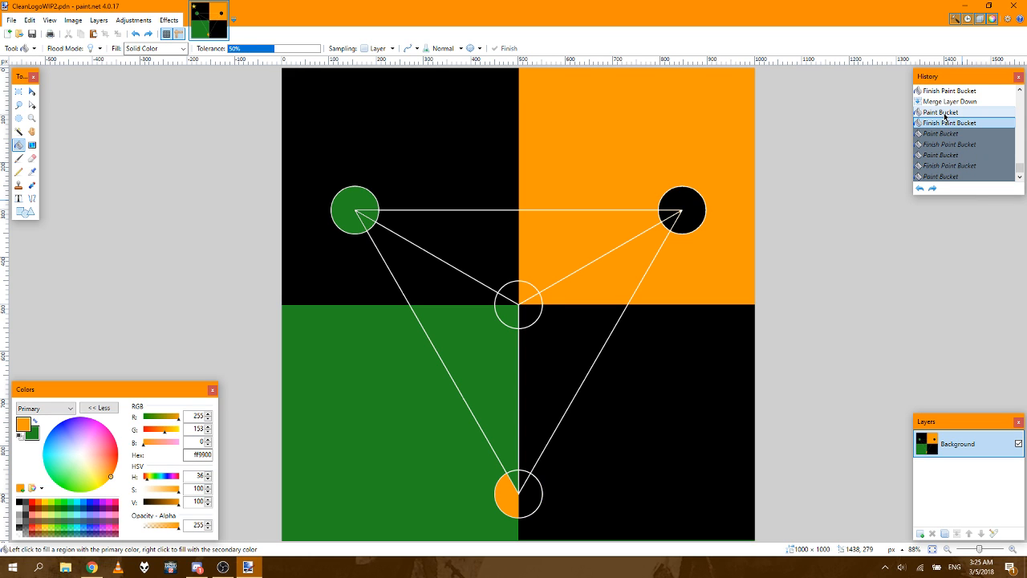
Step: Fill the bottom circle's right section with the green secondary color and the upper-left circle's lower-right wedges with black (000000)
{"action": "right_click", "coordinate": [525, 491]}
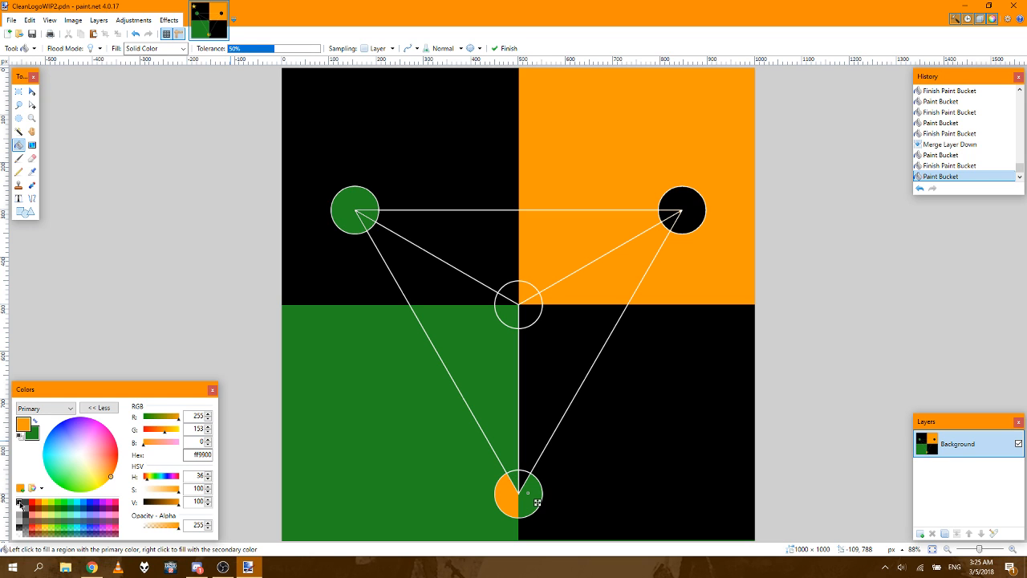
{"action": "left_click", "coordinate": [367, 215]}
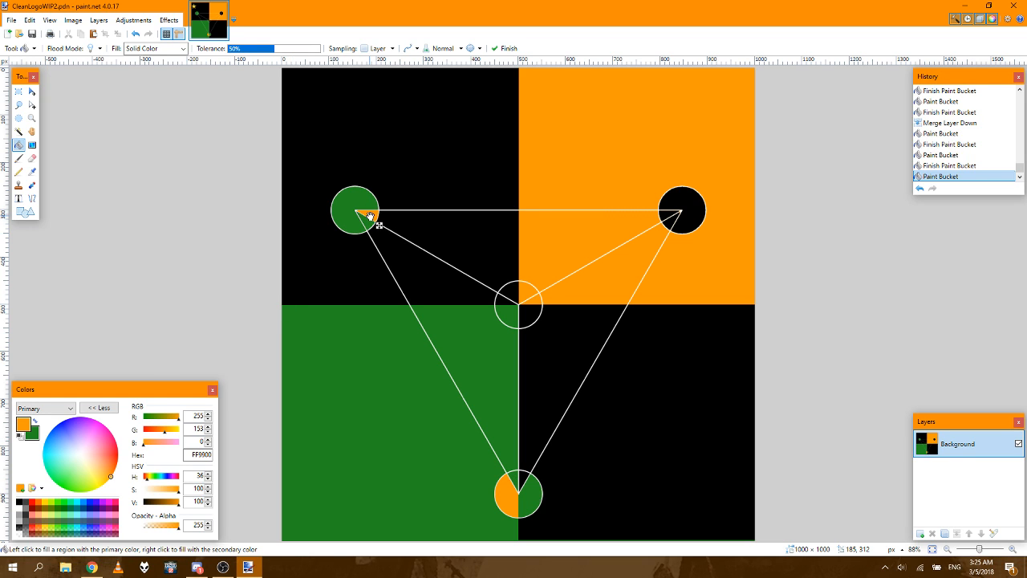
{"action": "left_click", "coordinate": [21, 503]}
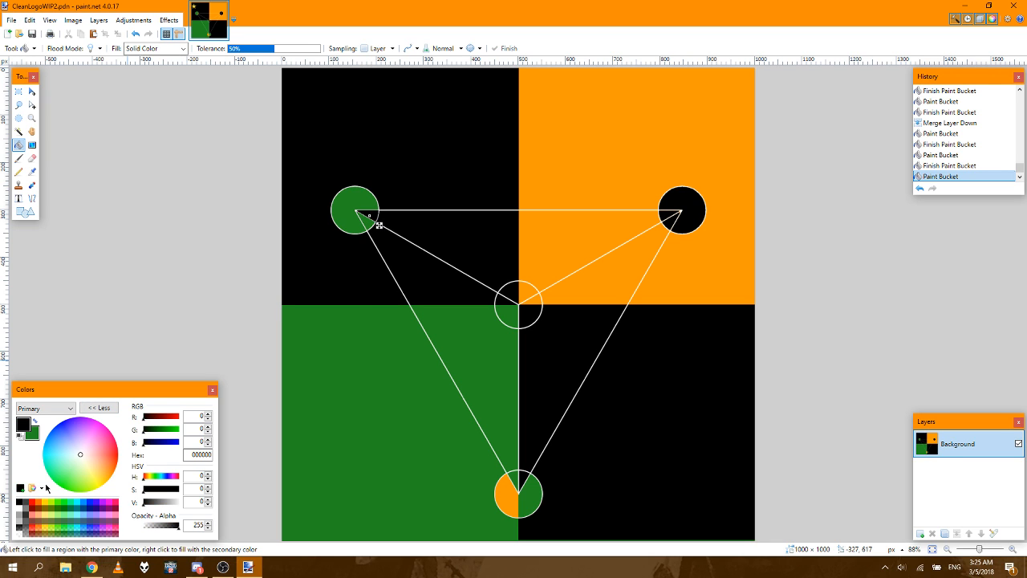
{"action": "left_click", "coordinate": [365, 218]}
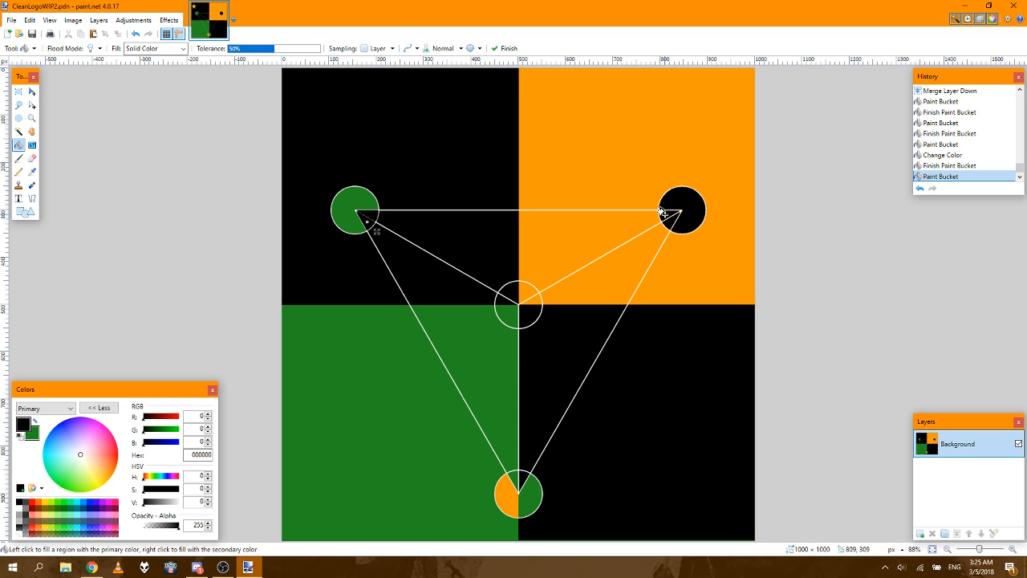
Step: Fill the bottom circle's upper-left wedge and the center circle's right wedge with black, and the center circle's left wedge with green
{"action": "left_click", "coordinate": [512, 477]}
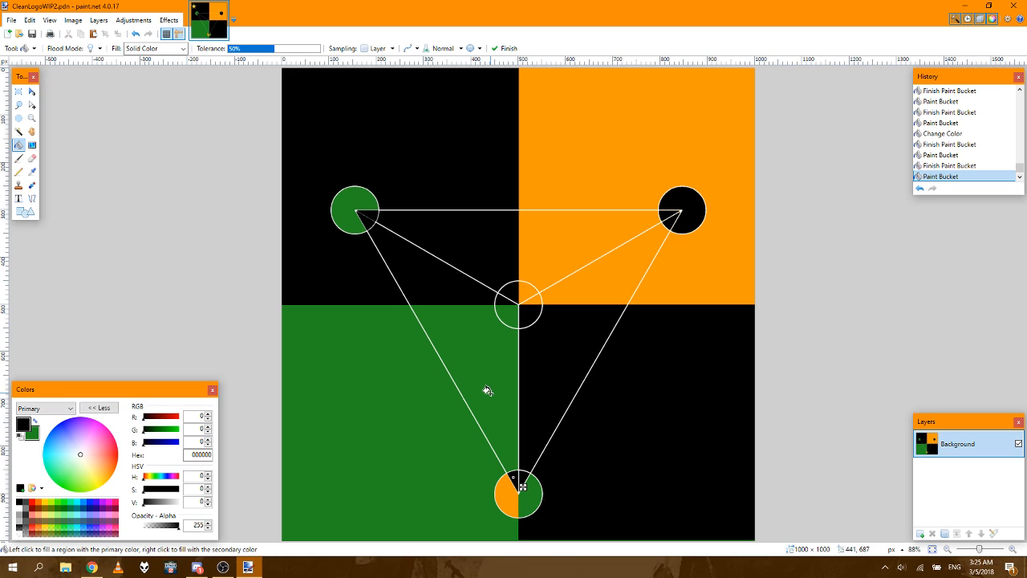
{"action": "left_click", "coordinate": [530, 298]}
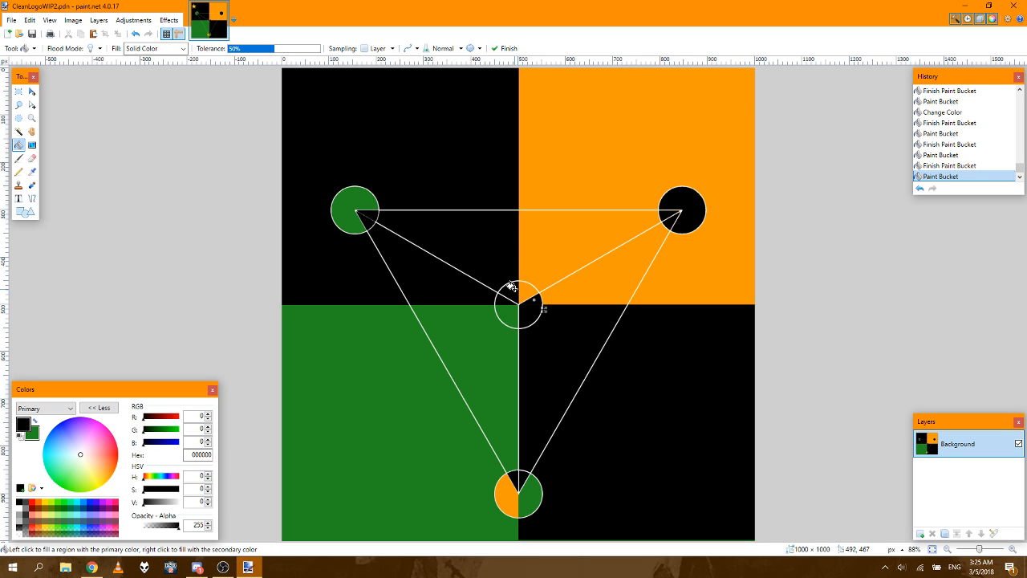
{"action": "left_click", "coordinate": [501, 301]}
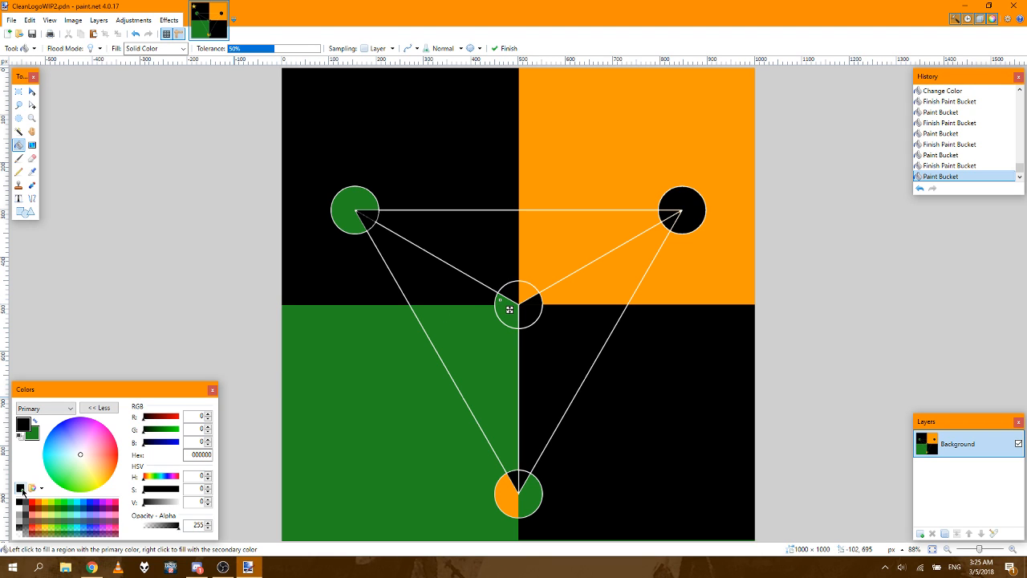
Step: Fill the center circle's upper-left wedge with the secondary color, change that color to ff9900 and finish the fill
{"action": "left_click", "coordinate": [510, 290]}
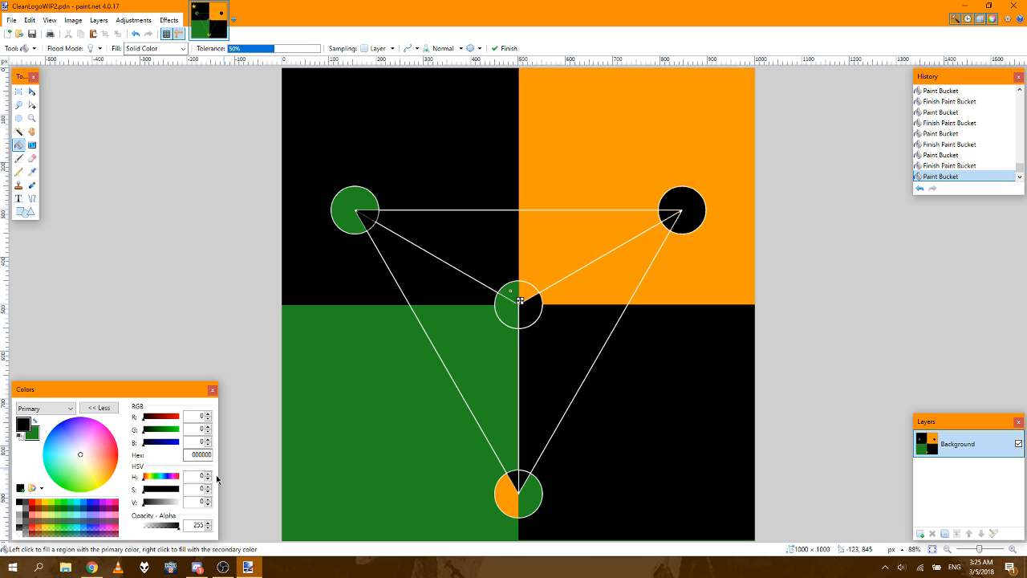
{"action": "left_click", "coordinate": [201, 455]}
{"action": "left_click", "coordinate": [48, 408]}
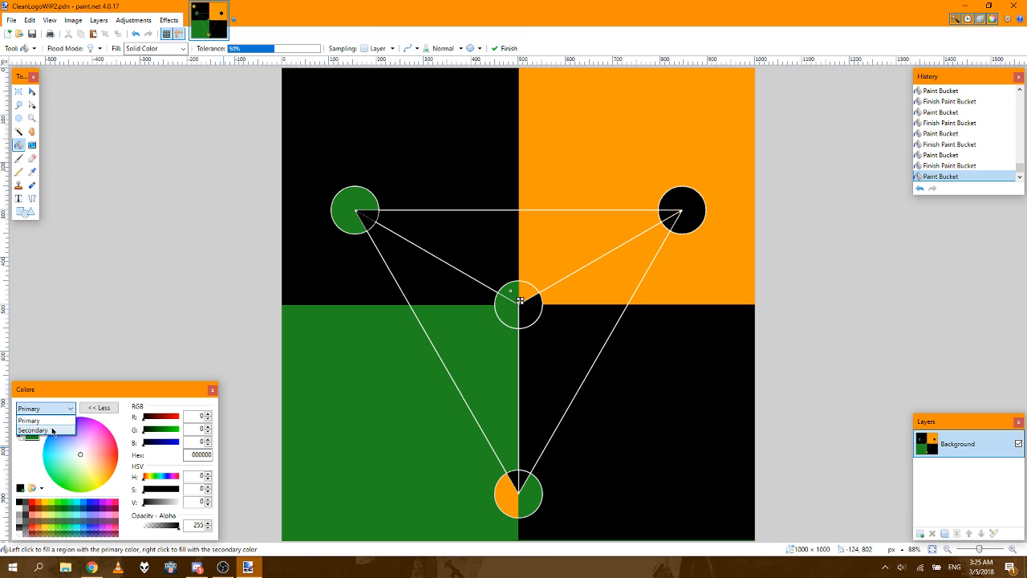
{"action": "left_click", "coordinate": [52, 431]}
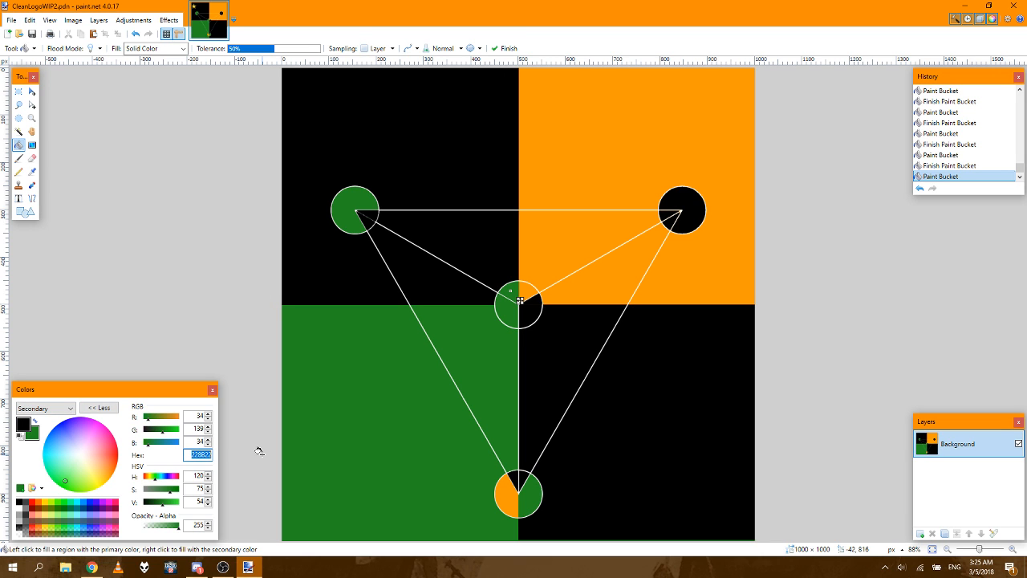
{"action": "type", "text": "ff9900"}
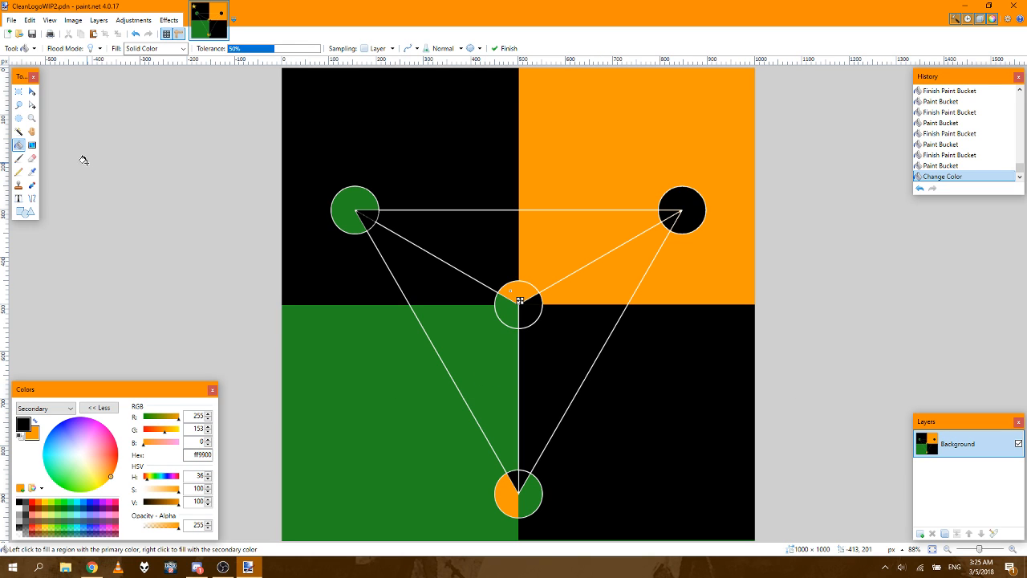
{"action": "left_click", "coordinate": [19, 90]}
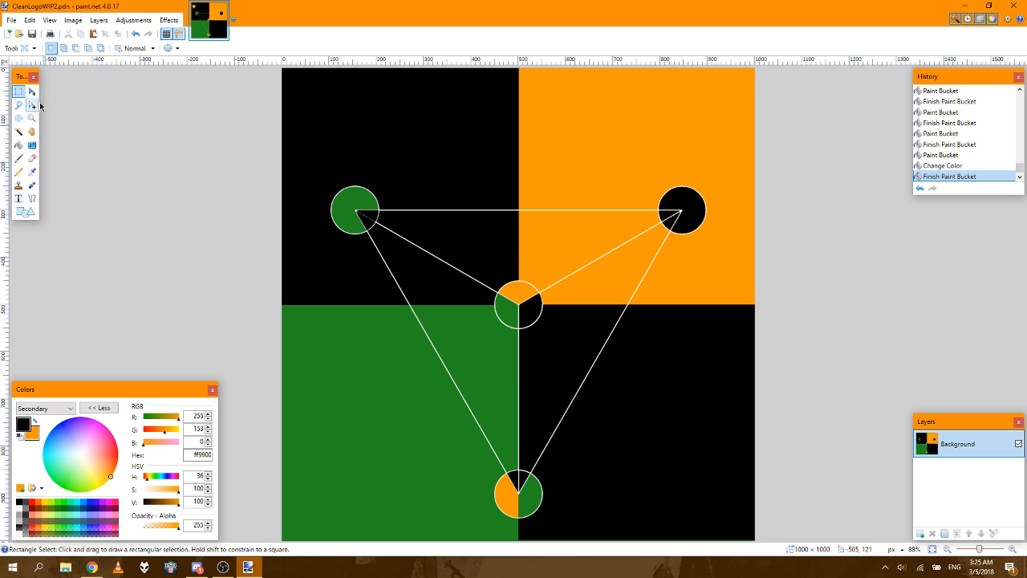
Step: Save the image as a new paint.net file named CleanLogoWIP3.pdn in the Writing folder
{"action": "left_click", "coordinate": [12, 22]}
{"action": "left_click", "coordinate": [35, 104]}
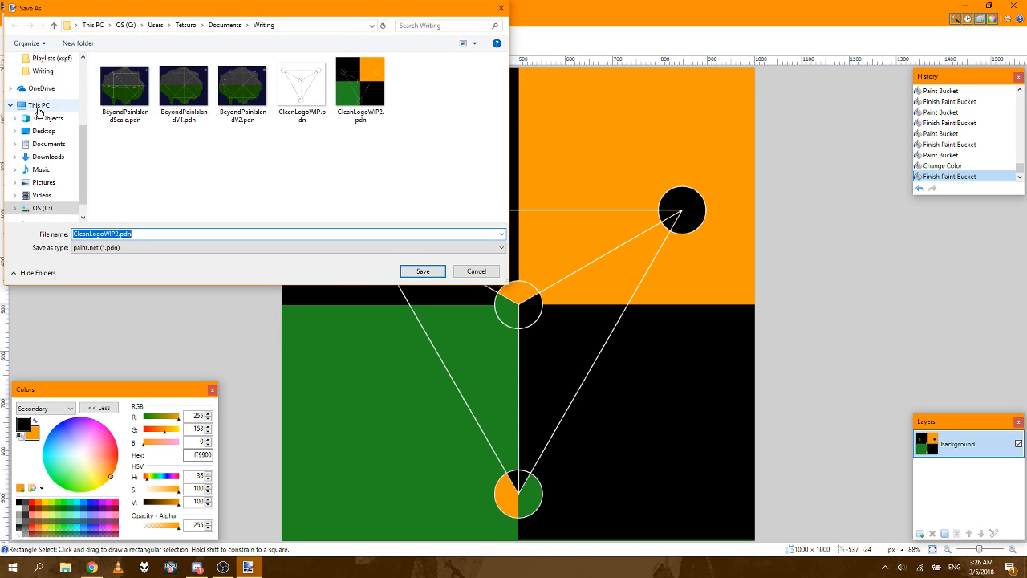
{"action": "left_click", "coordinate": [199, 233]}
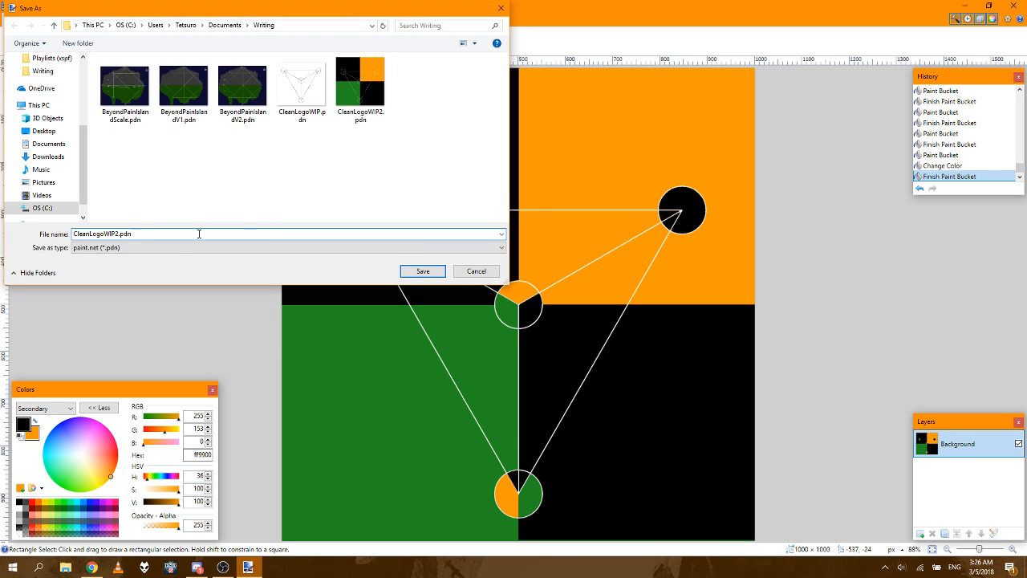
{"action": "key", "text": "Left"}
{"action": "key", "text": "Left"}
{"action": "key", "text": "Left"}
{"action": "key", "text": "Left"}
{"action": "key", "text": "BackSpace"}
{"action": "type", "text": "3"}
{"action": "left_click", "coordinate": [423, 271]}
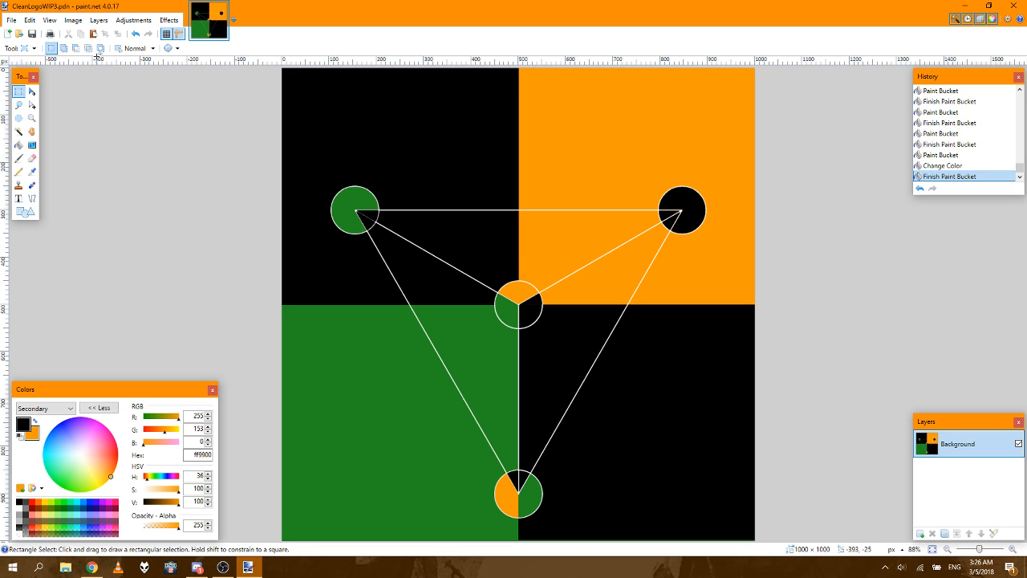
Step: Open the island map BeyondPainIslandV2.pdn from the Writing folder
{"action": "left_click", "coordinate": [11, 22]}
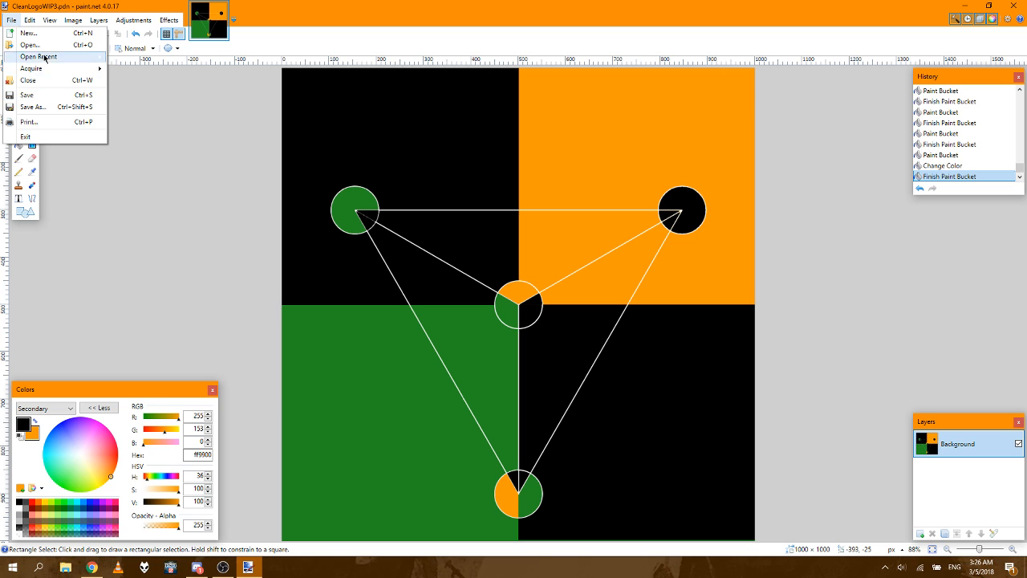
{"action": "left_click", "coordinate": [29, 45]}
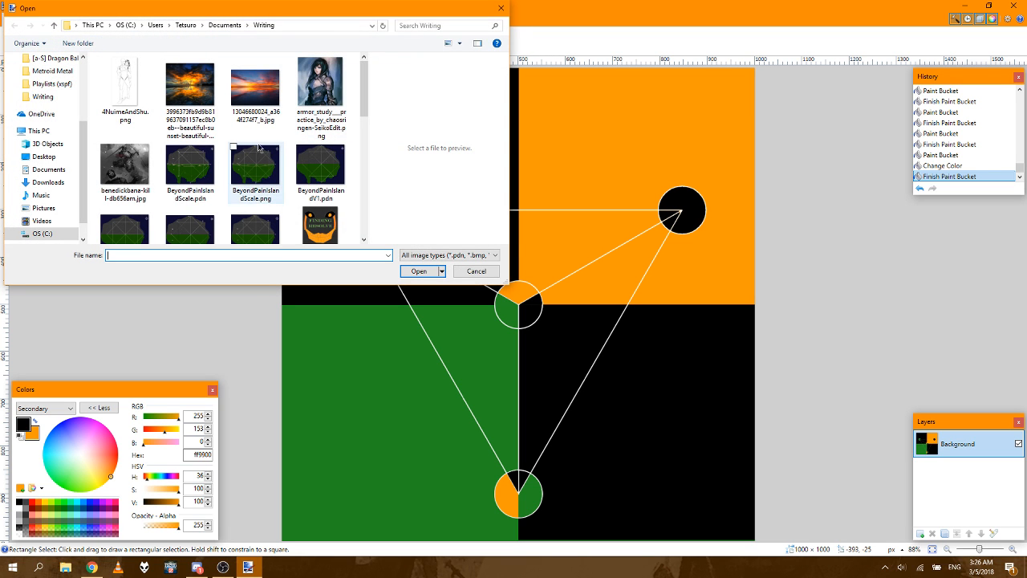
{"action": "left_click", "coordinate": [192, 154]}
{"action": "key", "text": "Down"}
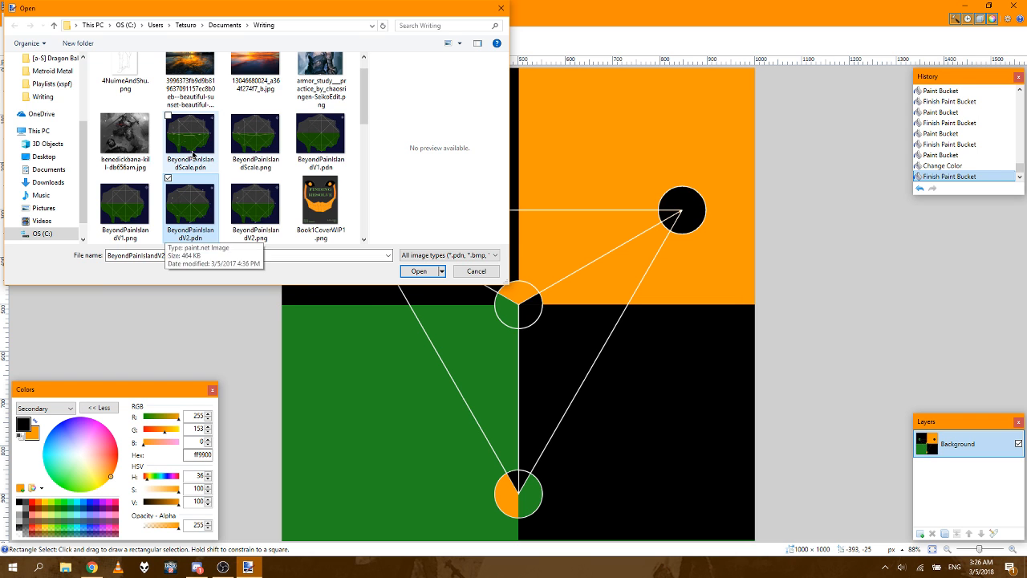
{"action": "key", "text": "Return"}
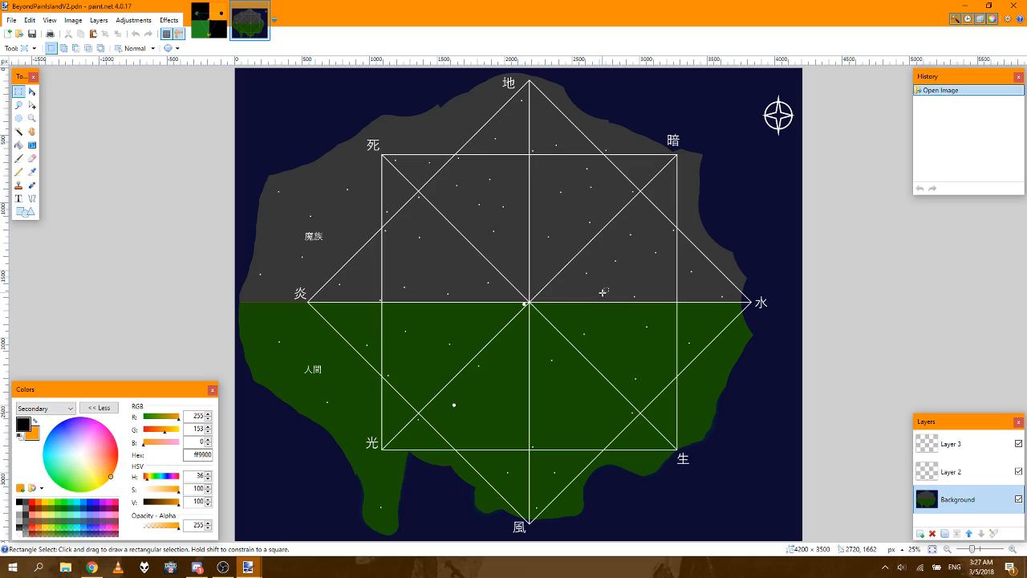
Step: Examine the line crossing and white dot at the island map's center up close, and the map's western part around 炎
{"action": "left_click", "coordinate": [1011, 548]}
{"action": "left_click", "coordinate": [1011, 548]}
{"action": "left_click", "coordinate": [1012, 549]}
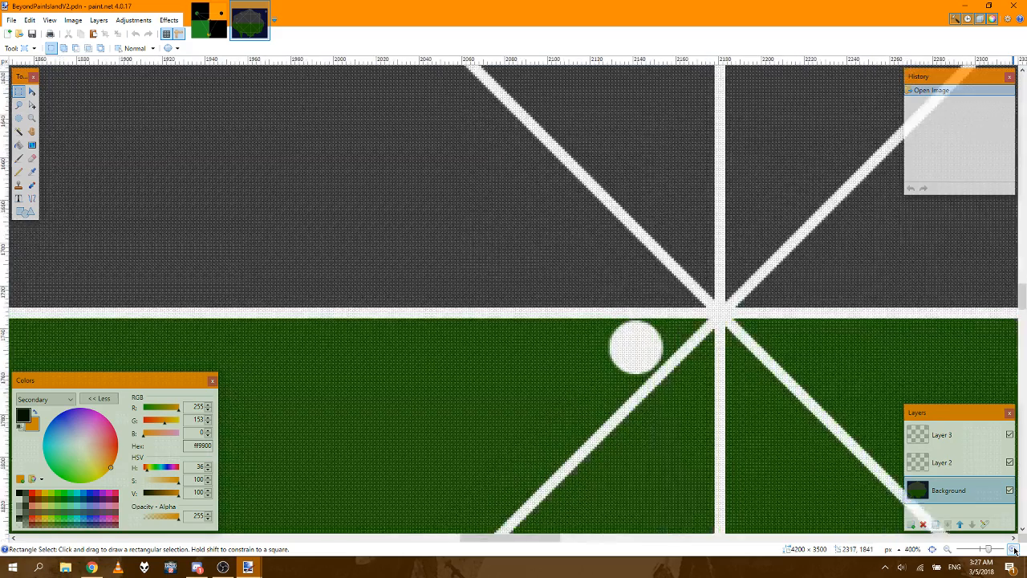
{"action": "left_click", "coordinate": [1013, 549]}
{"action": "left_click", "coordinate": [1012, 549]}
{"action": "left_click", "coordinate": [1013, 549]}
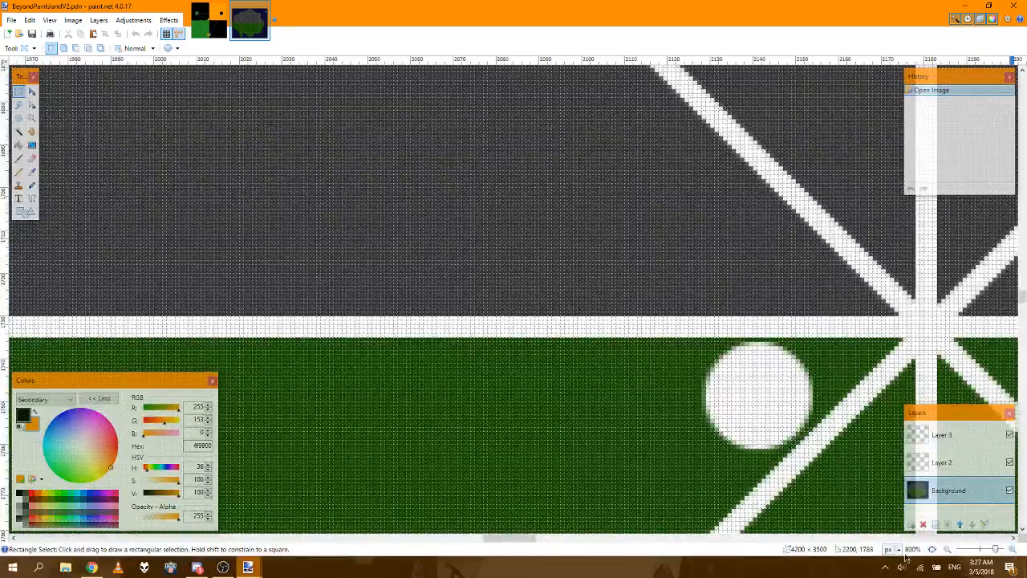
{"action": "left_click_drag", "start_coordinate": [528, 539], "coordinate": [555, 539]}
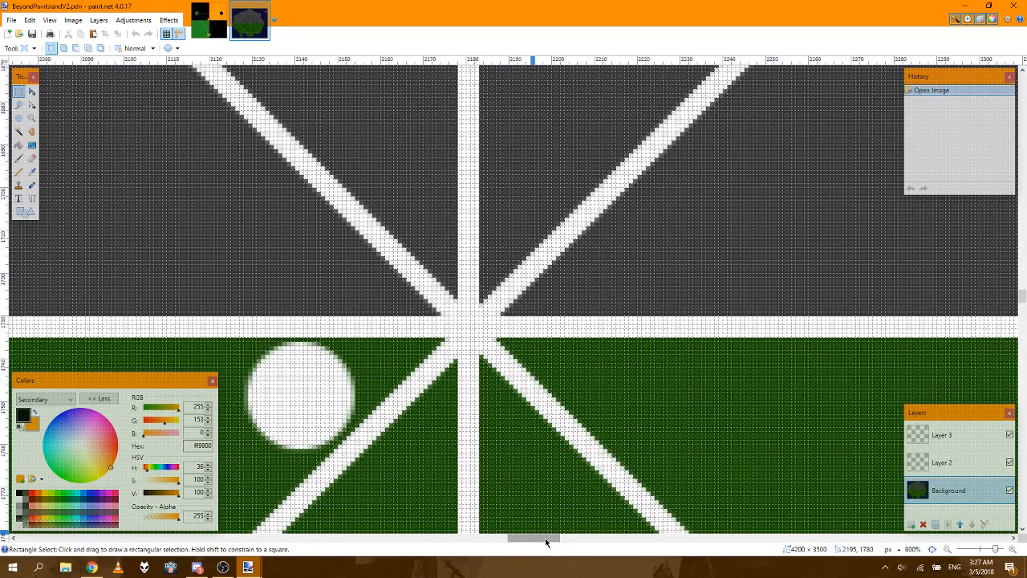
{"action": "left_click", "coordinate": [932, 550]}
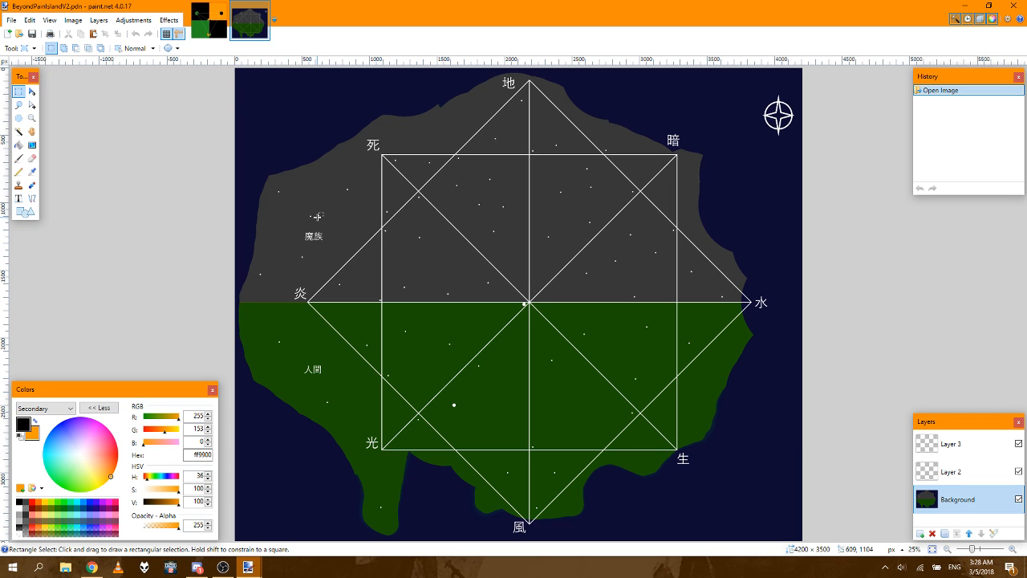
{"action": "left_click", "coordinate": [1013, 549]}
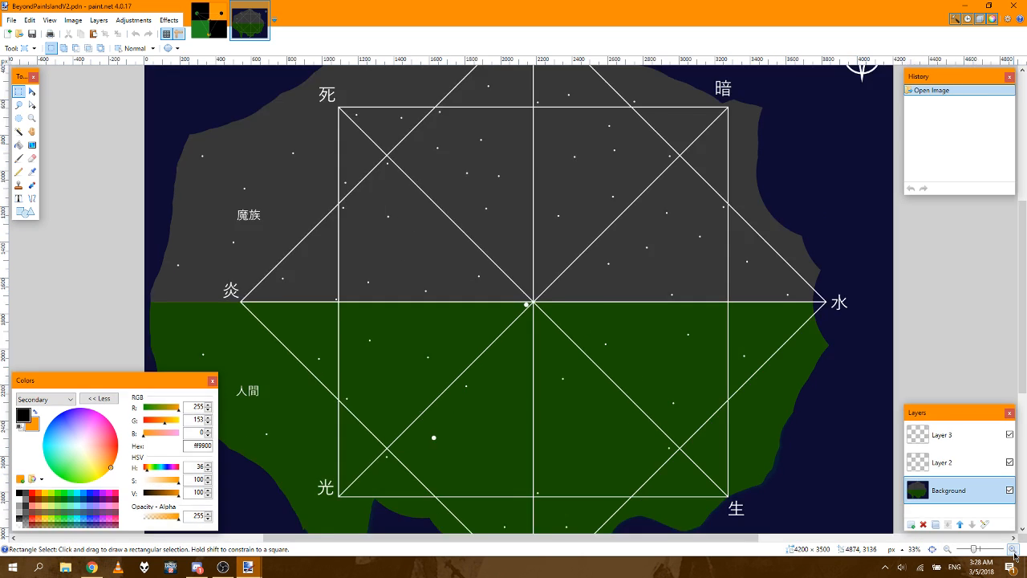
{"action": "left_click", "coordinate": [1013, 550]}
{"action": "left_click", "coordinate": [1012, 550]}
{"action": "left_click_drag", "start_coordinate": [633, 546], "coordinate": [529, 543]}
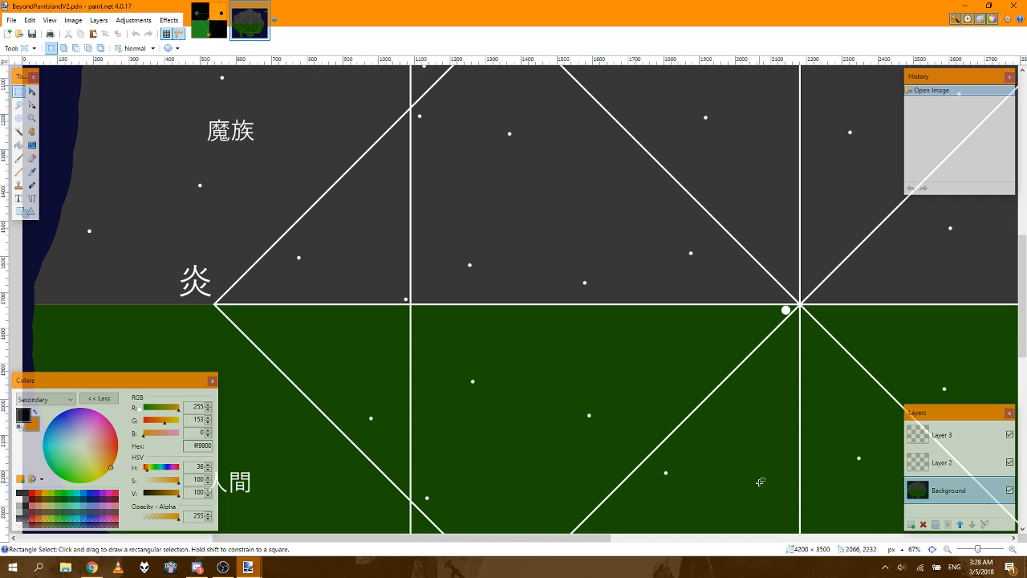
{"action": "left_click", "coordinate": [933, 550]}
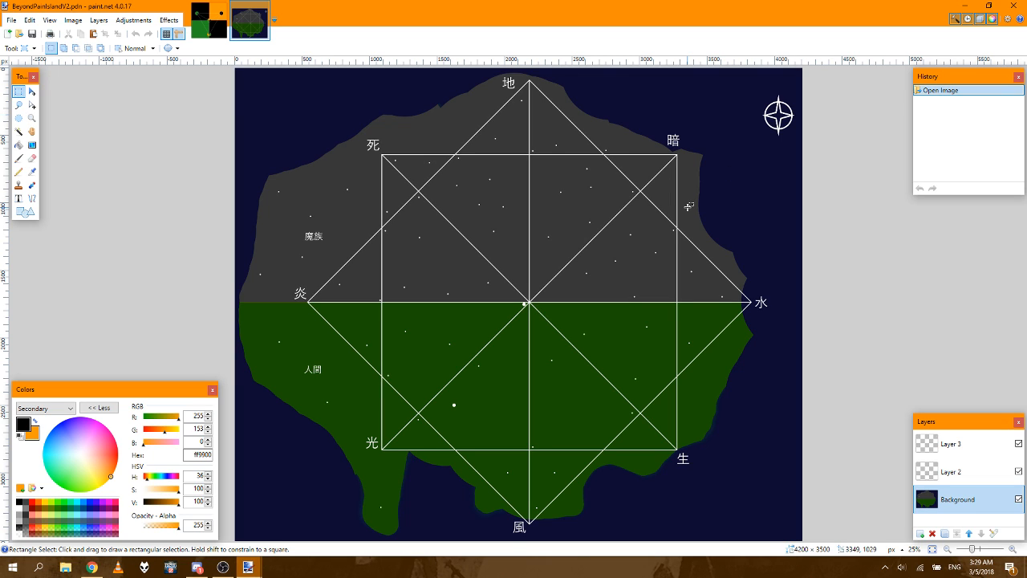
Step: Open the map BeyondPainIslandScale.pdn from the Writing folder and compare it with BeyondPainIslandV2.pdn
{"action": "left_click", "coordinate": [13, 24]}
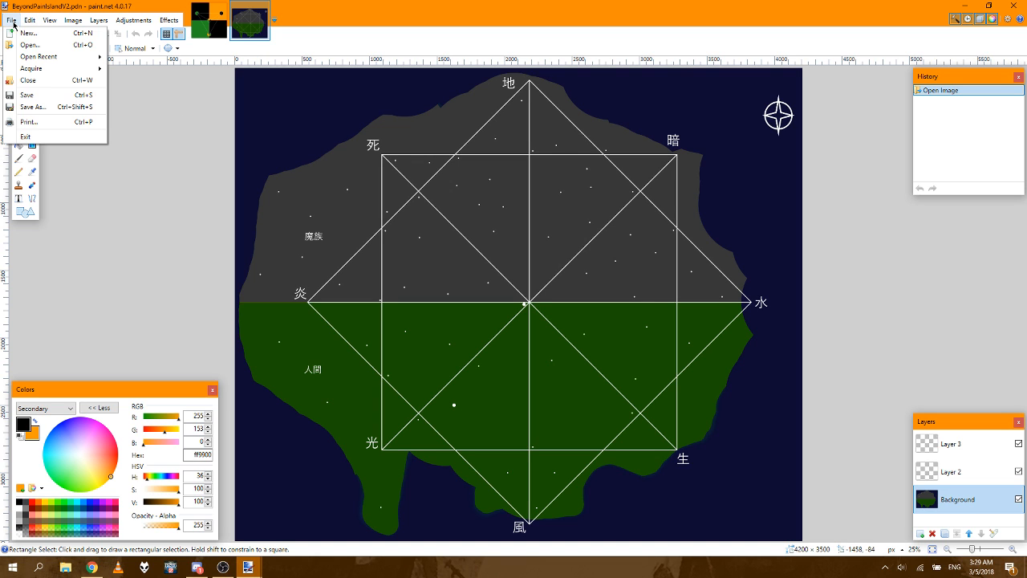
{"action": "left_click", "coordinate": [34, 48]}
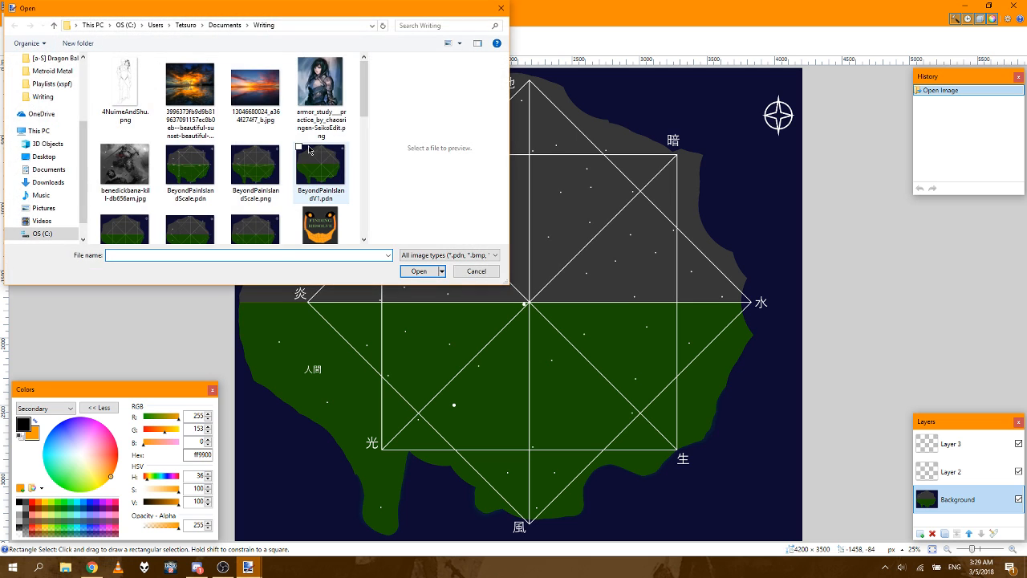
{"action": "left_click", "coordinate": [205, 173]}
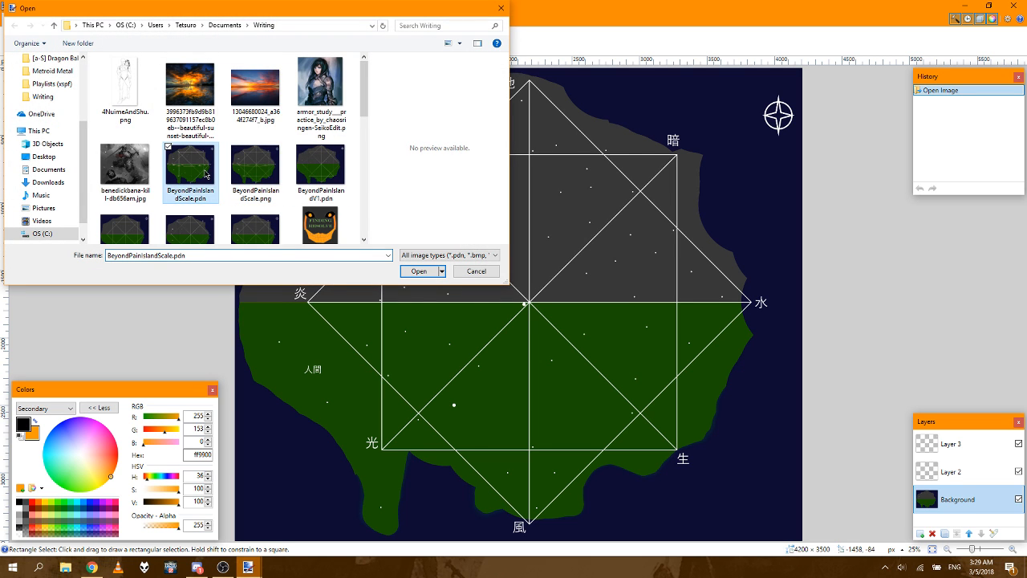
{"action": "left_click", "coordinate": [418, 270]}
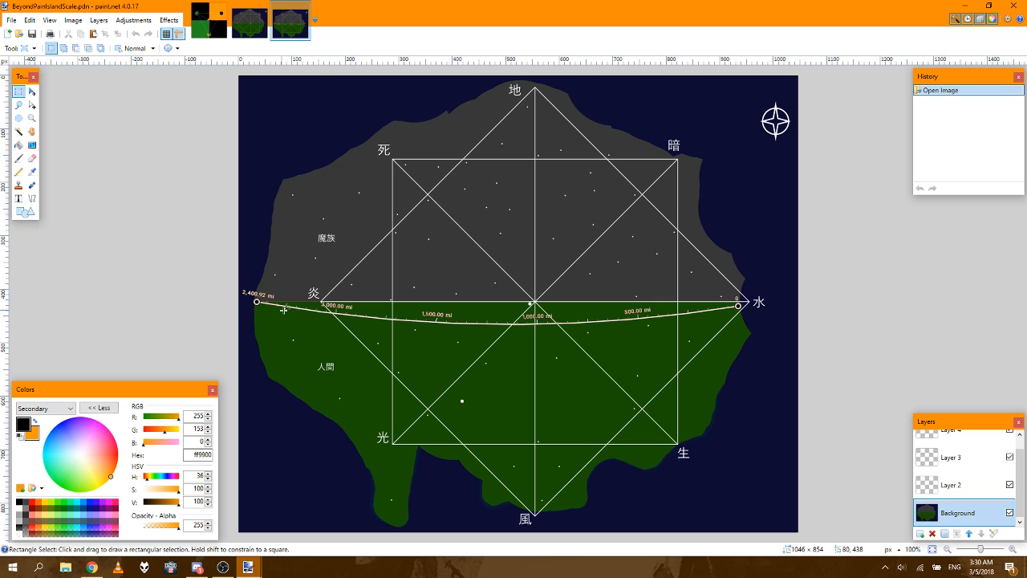
{"action": "left_click", "coordinate": [250, 22]}
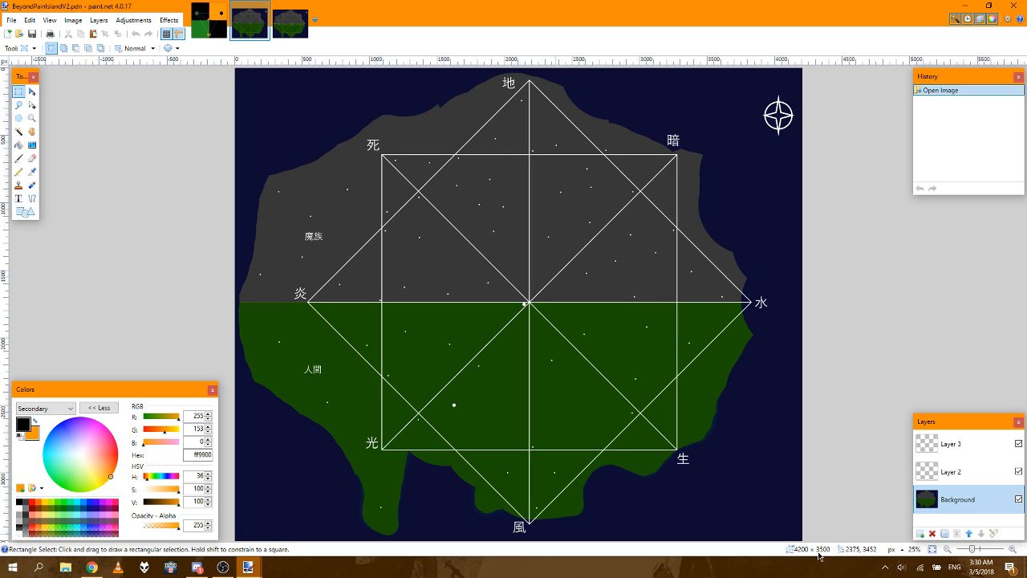
{"action": "left_click", "coordinate": [281, 25]}
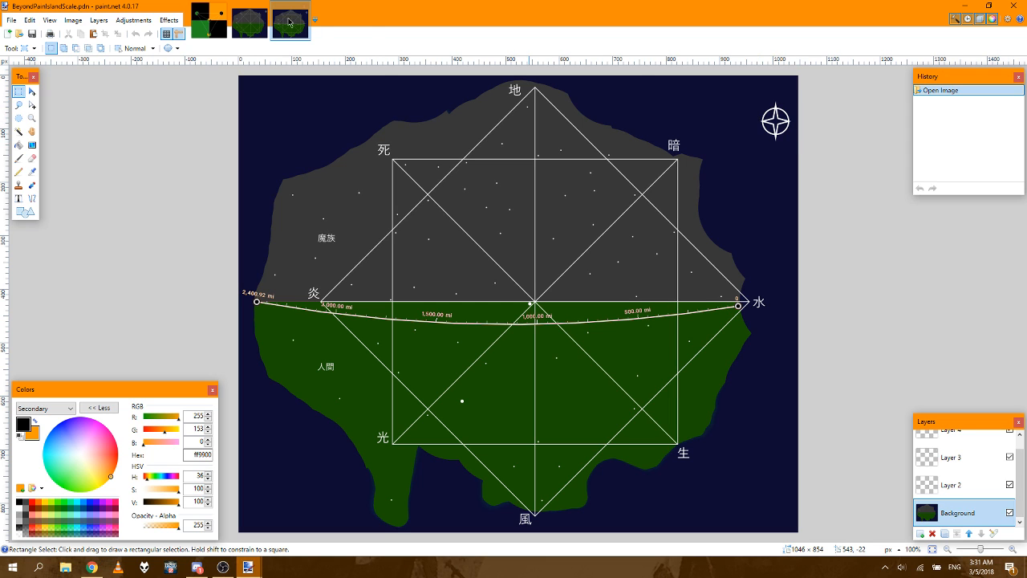
{"action": "left_click", "coordinate": [213, 23]}
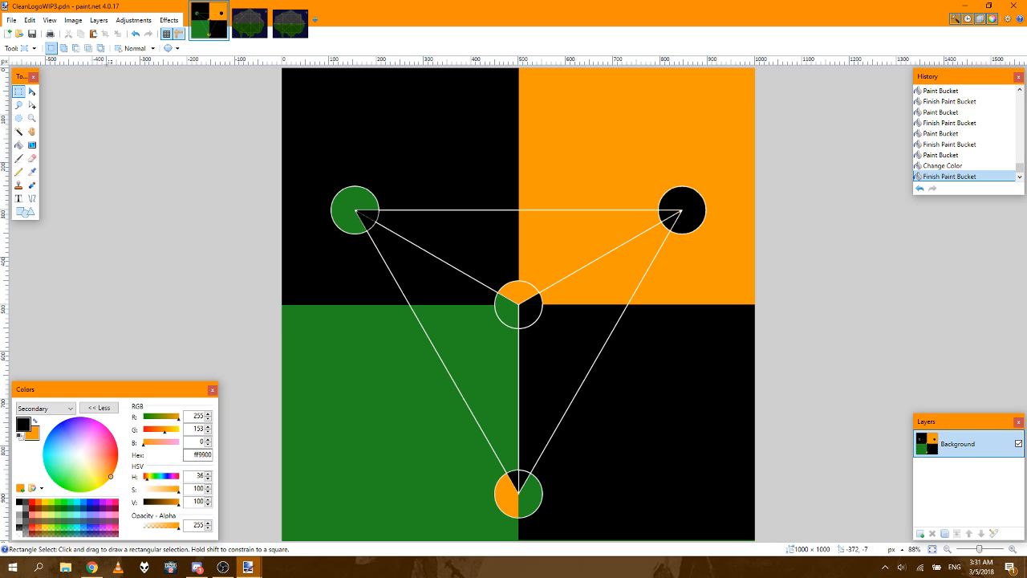
{"action": "left_click", "coordinate": [12, 20]}
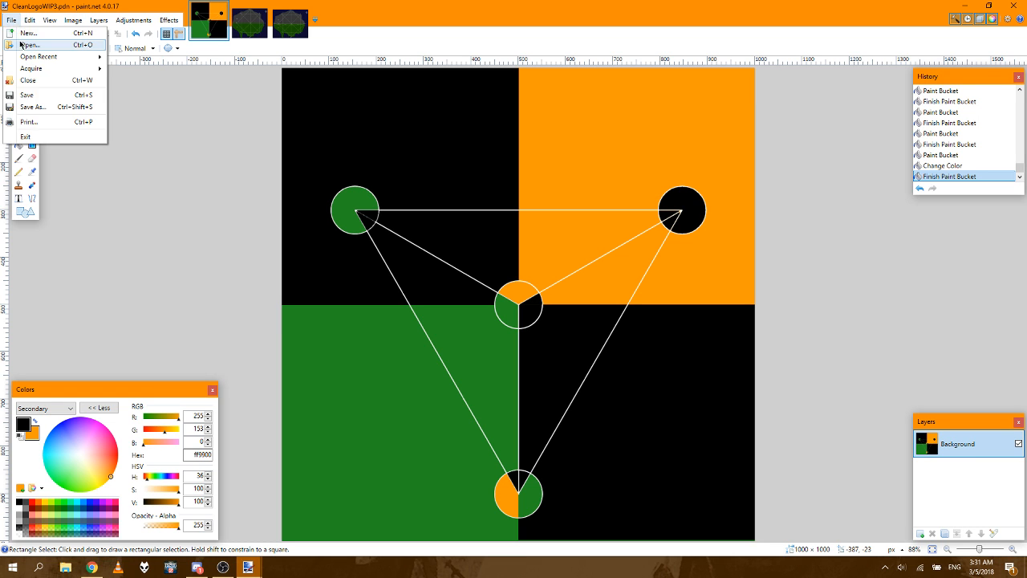
{"action": "left_click", "coordinate": [21, 45]}
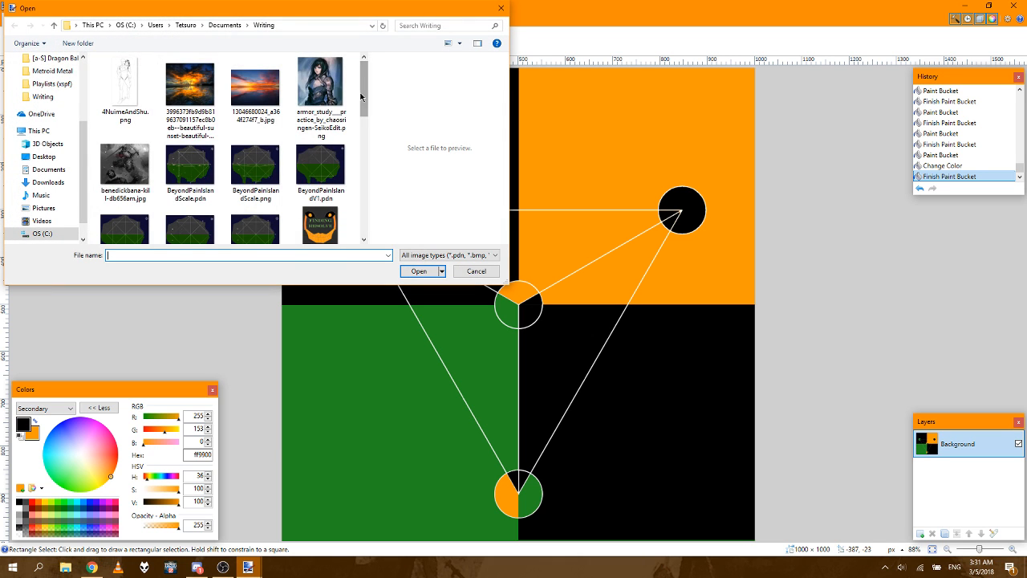
{"action": "scroll", "coordinate": [367, 126], "scroll_direction": "down", "scroll_amount": 1}
{"action": "left_click_drag", "start_coordinate": [367, 126], "coordinate": [361, 92]}
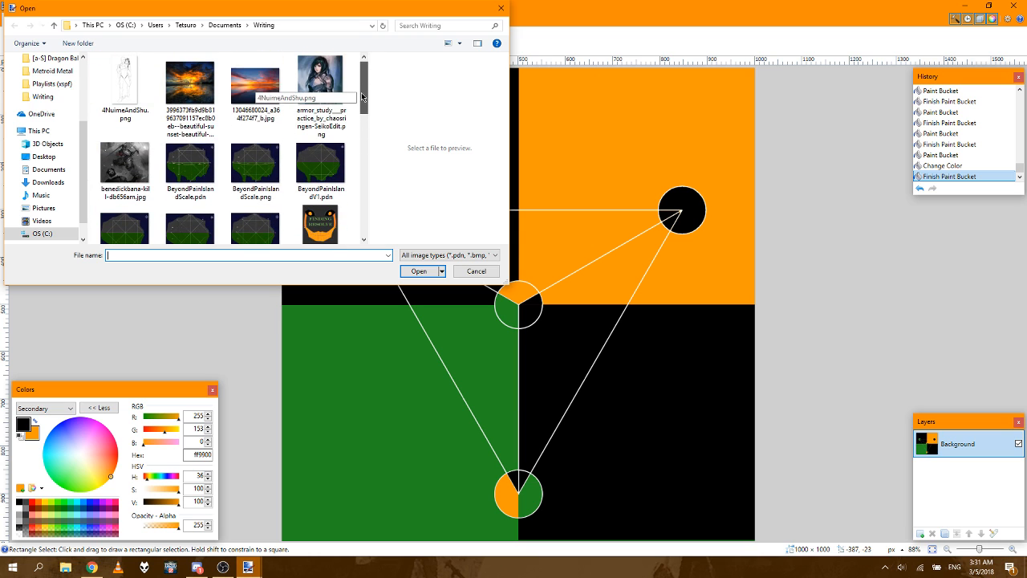
{"action": "left_click", "coordinate": [482, 271]}
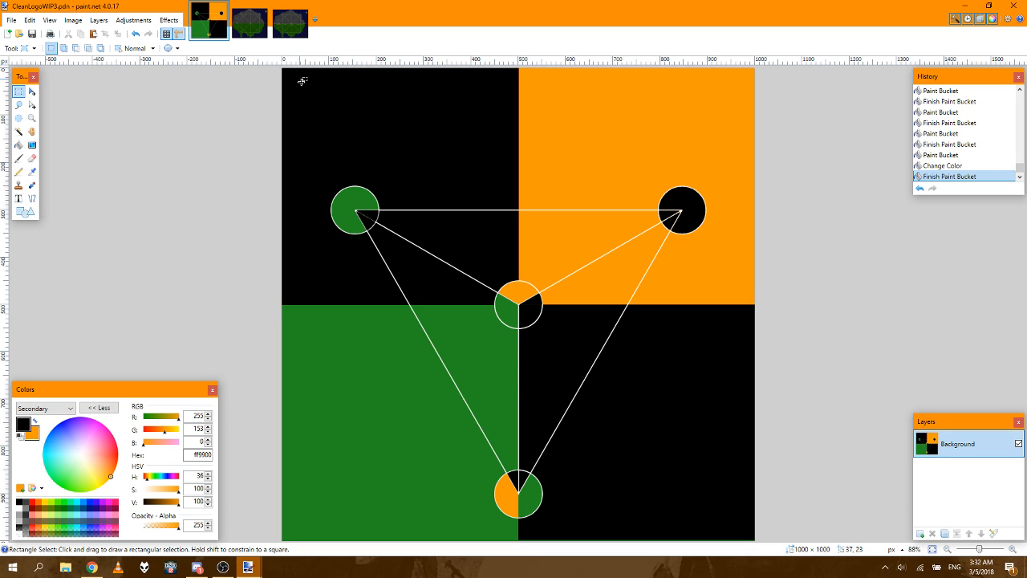
Step: Close both island maps, BeyondPainIslandV2.pdn and BeyondPainIslandScale.pdn, leaving only the CleanLogoWIP3.pdn emblem open
{"action": "left_click", "coordinate": [253, 33]}
{"action": "left_click", "coordinate": [286, 28]}
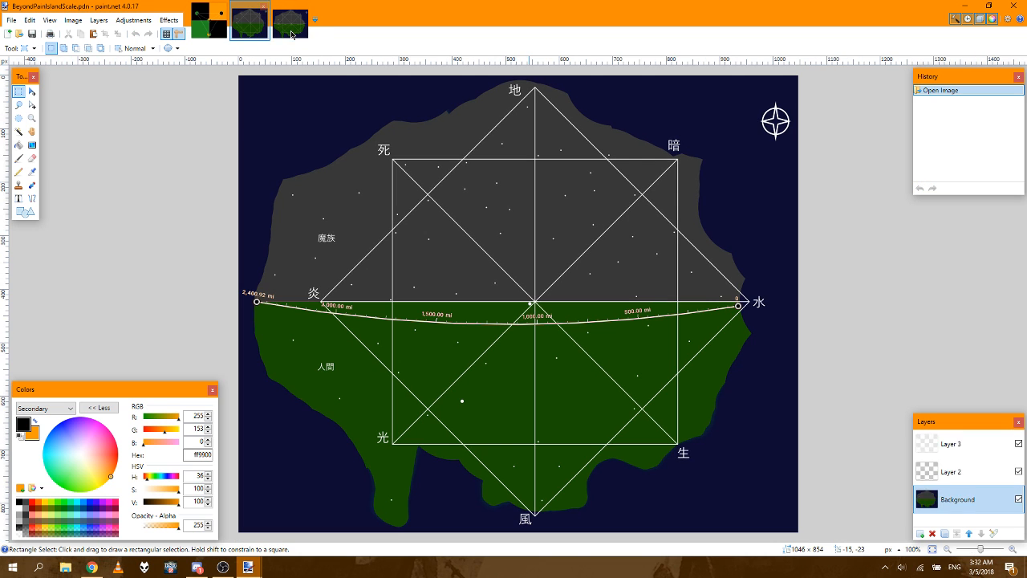
{"action": "left_click", "coordinate": [260, 27]}
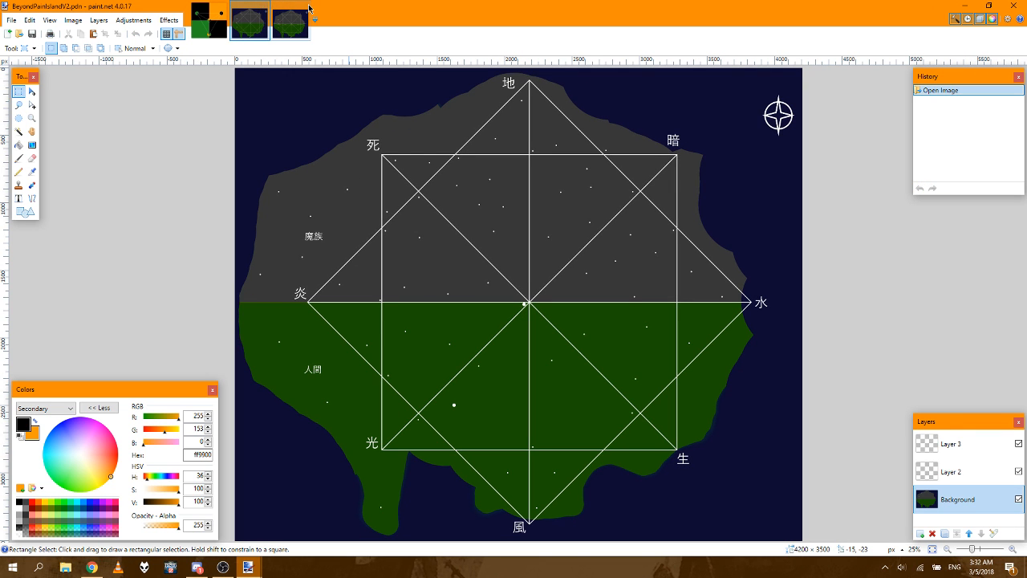
{"action": "left_click", "coordinate": [263, 7]}
{"action": "left_click", "coordinate": [263, 8]}
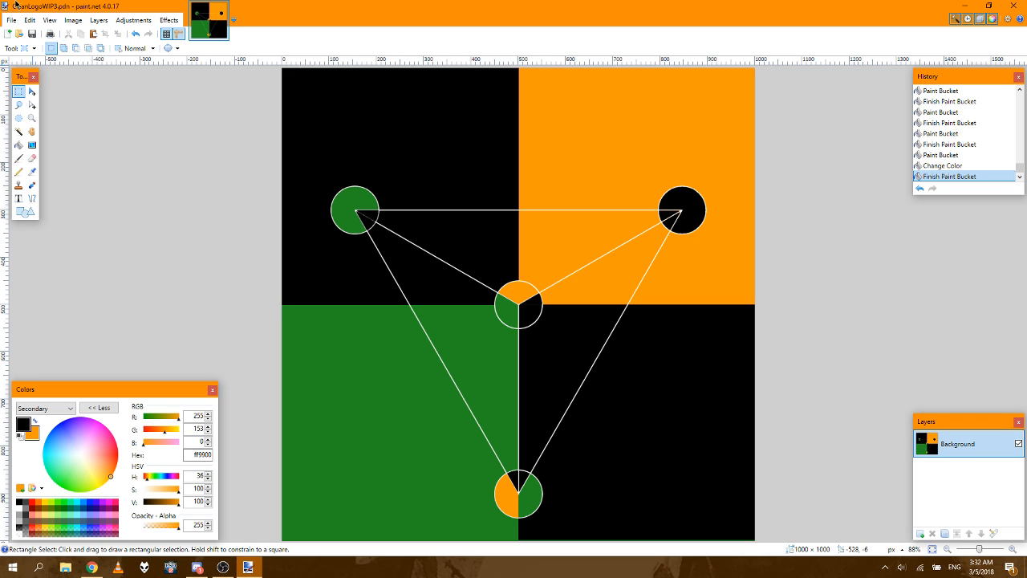
{"action": "left_click", "coordinate": [51, 21]}
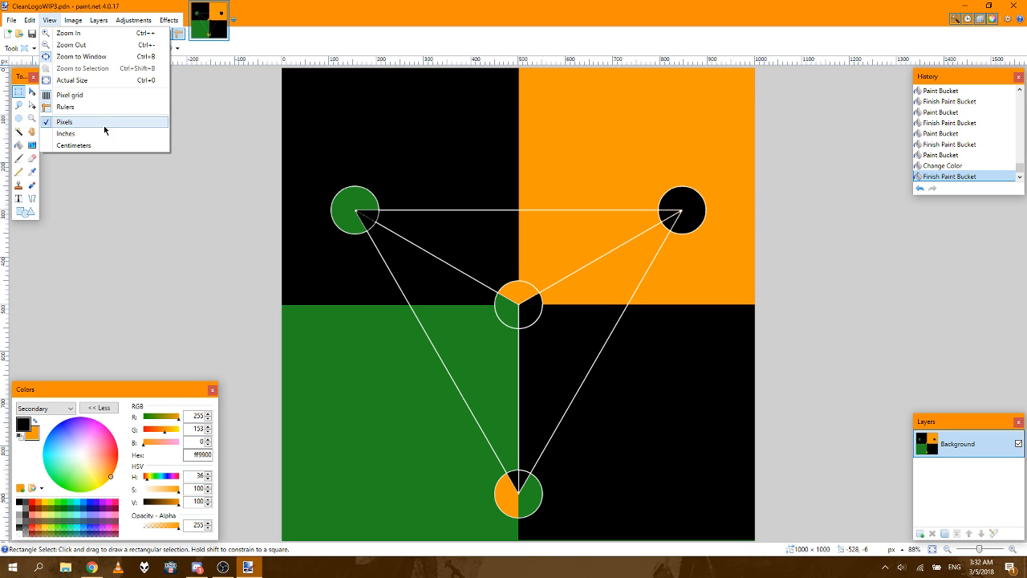
{"action": "left_click", "coordinate": [208, 144]}
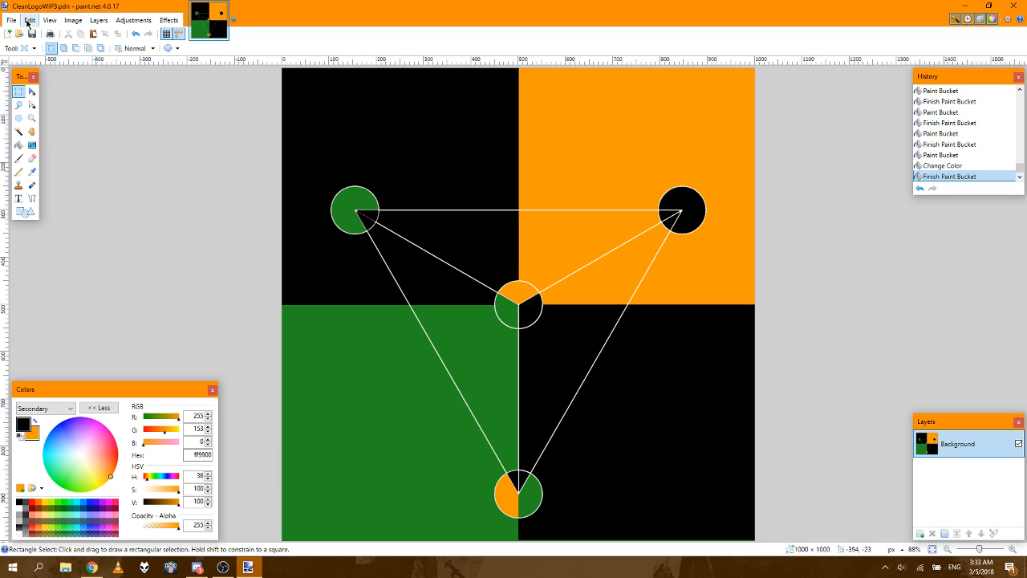
Step: Switch to the OBS window that is streaming the screen
{"action": "mouse_move", "coordinate": [223, 567]}
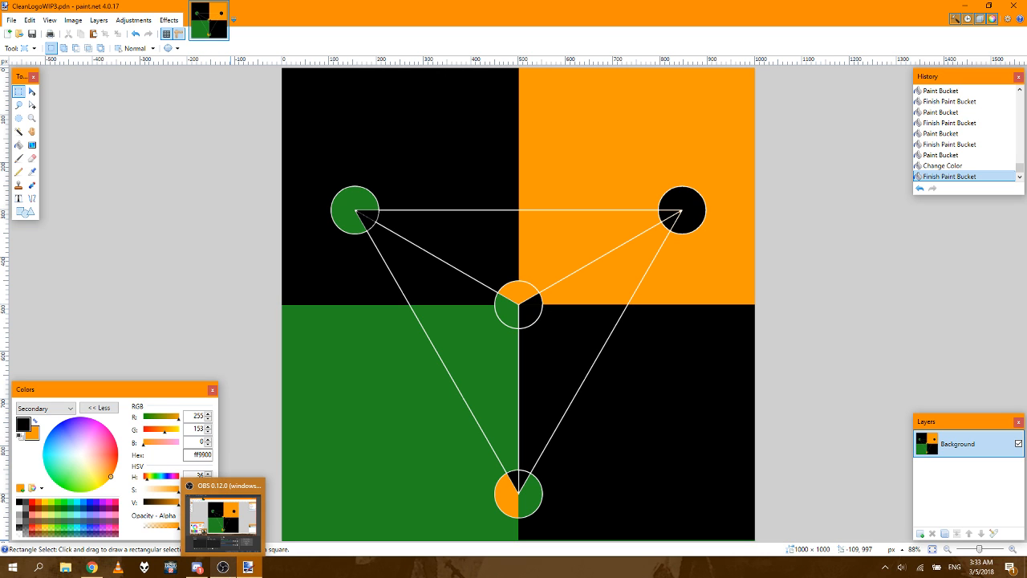
{"action": "left_click", "coordinate": [223, 522]}
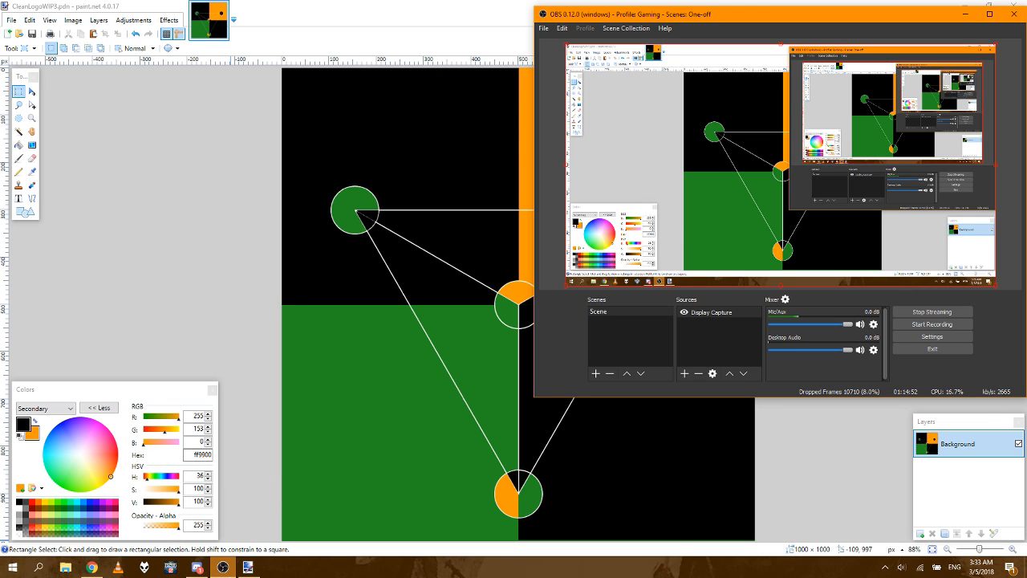